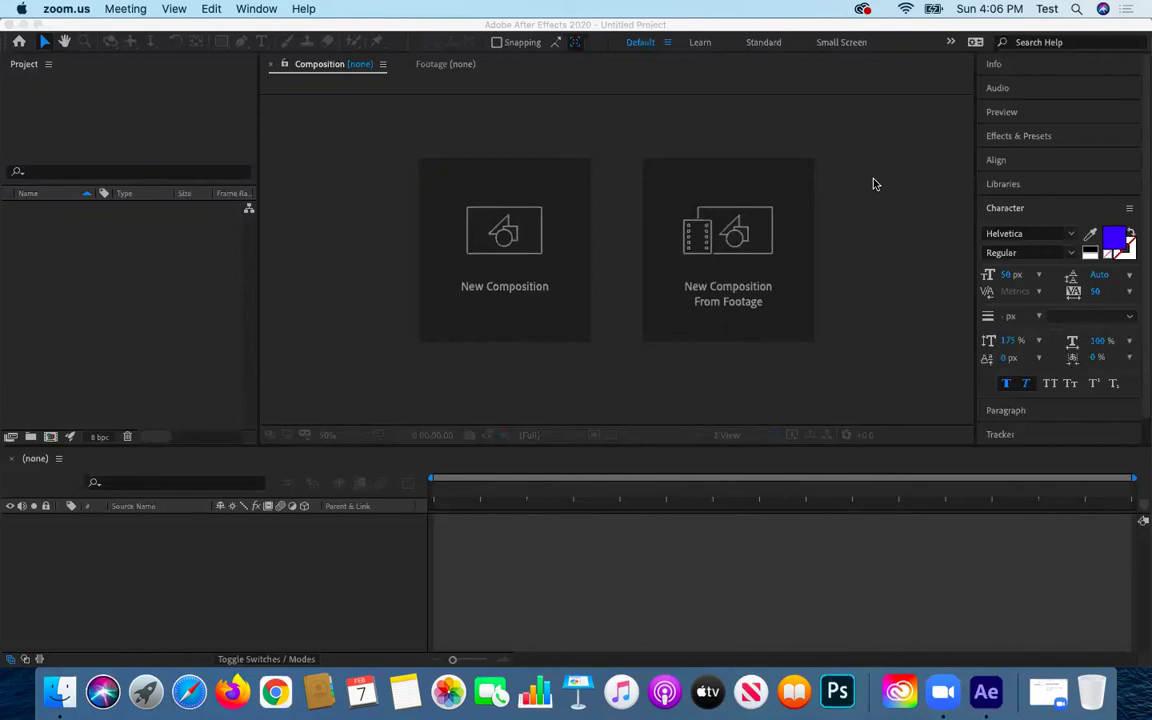
Bring After Effects forward and look through the File and Composition menus for New Composition
click(177, 307)
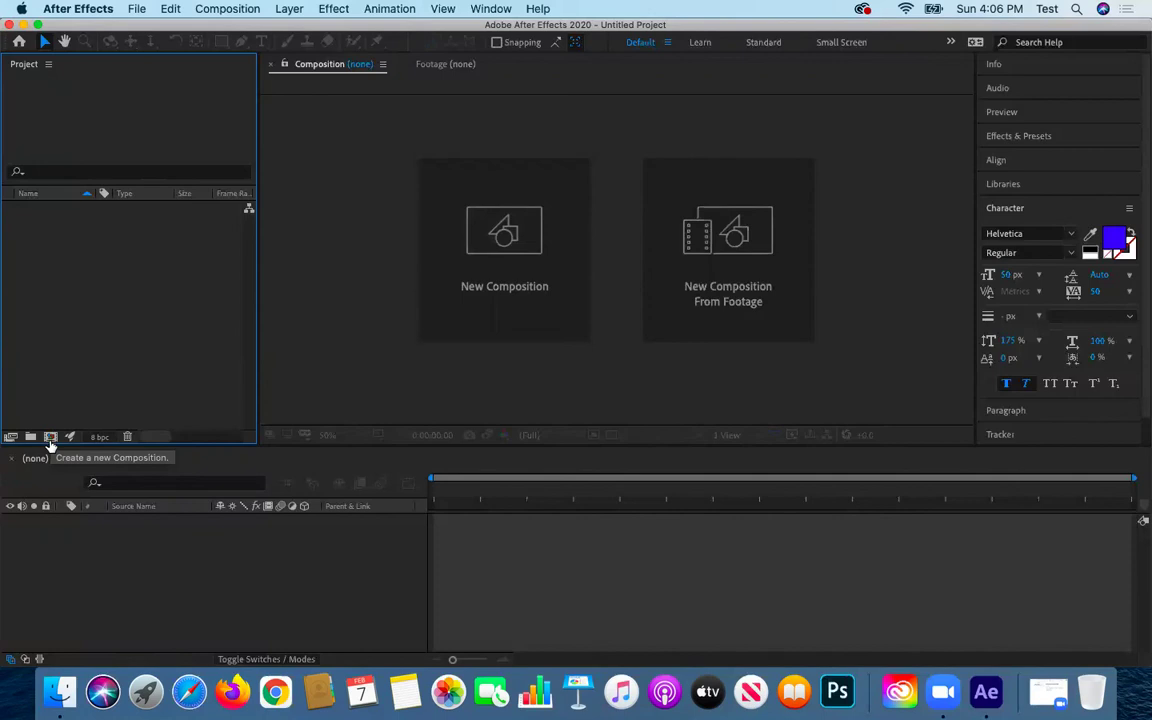
click(136, 8)
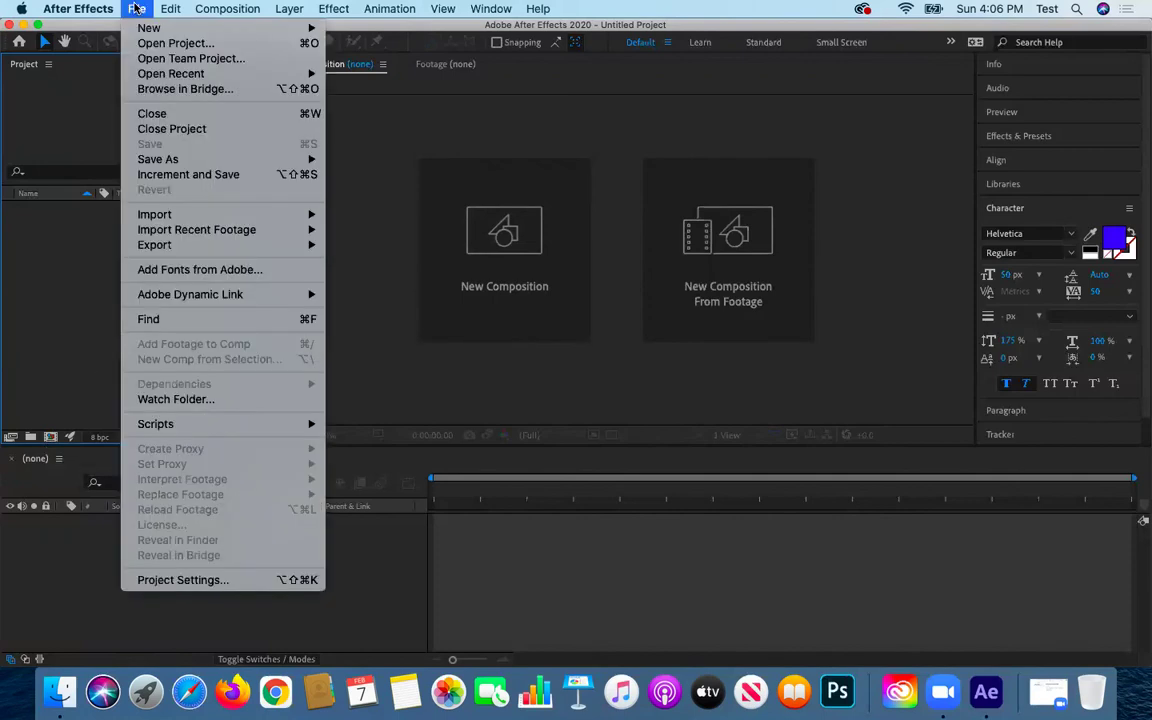
mouse_move(200, 28)
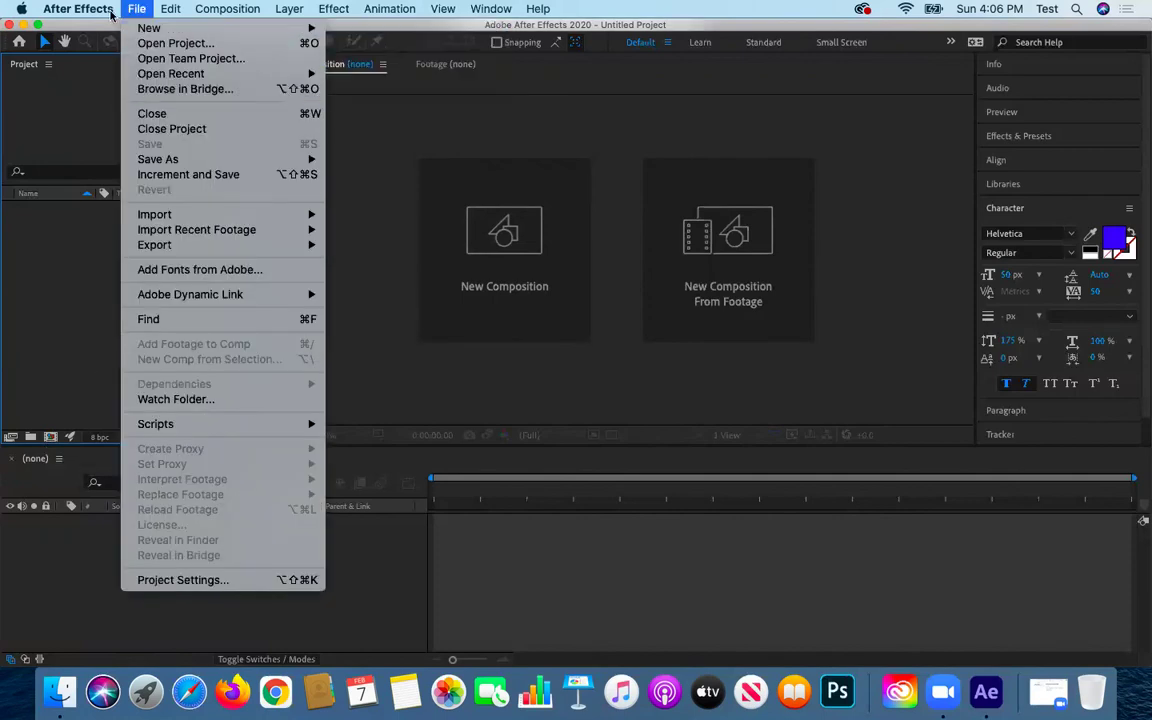
mouse_move(216, 8)
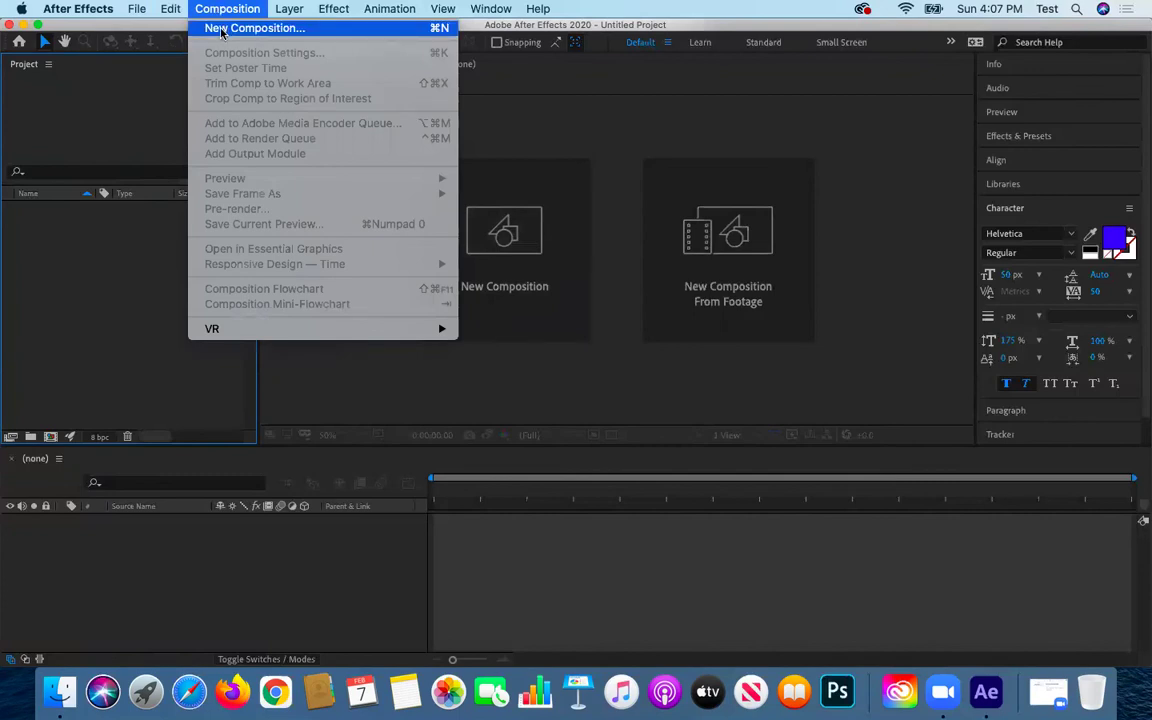
Create Comp 1 with the HDV/HDTV 720 29.97 preset and a duration of 0;01;00;00
click(222, 30)
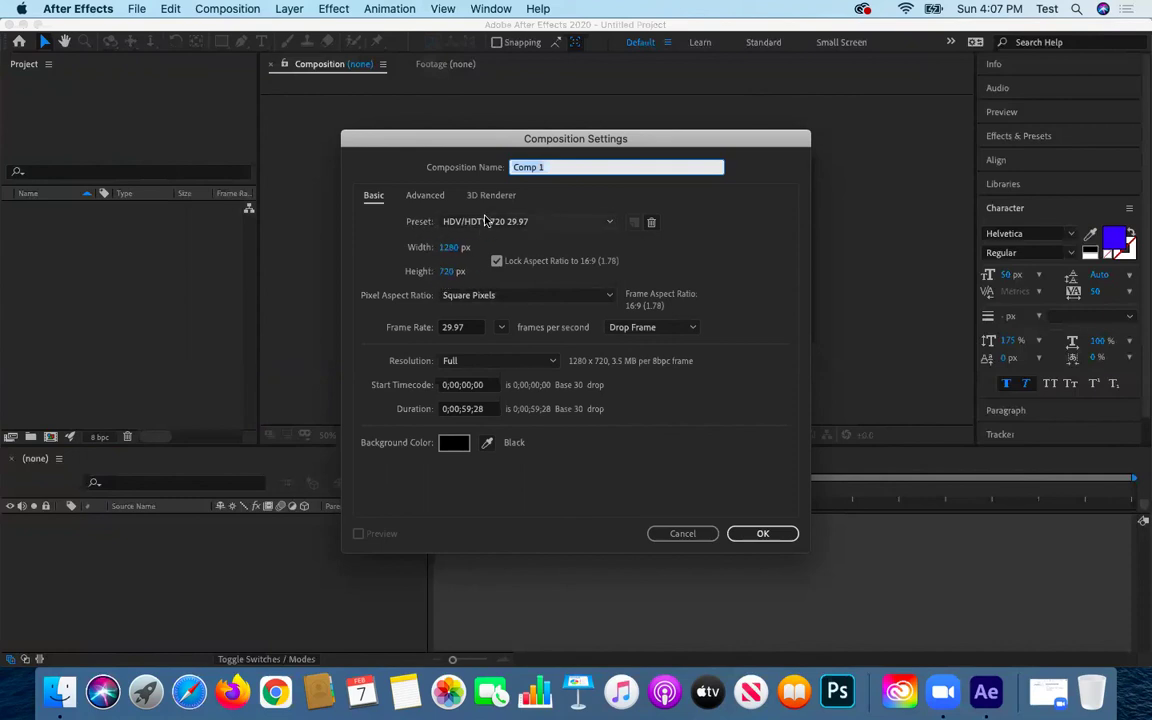
click(609, 223)
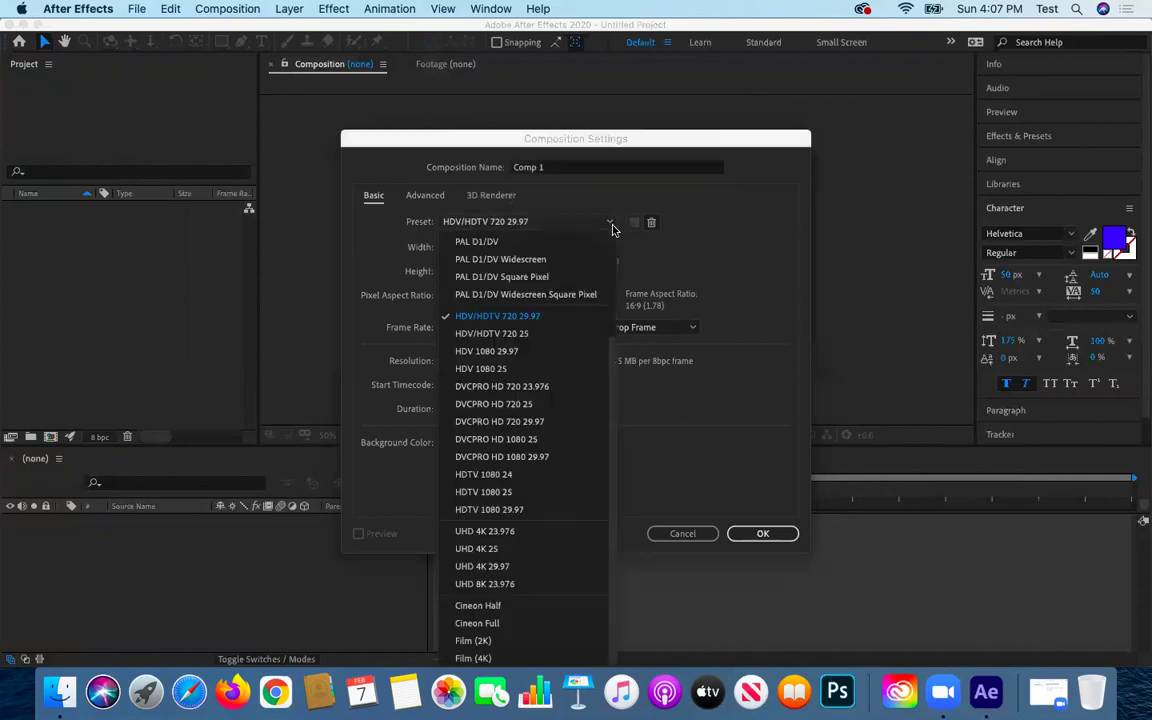
click(472, 320)
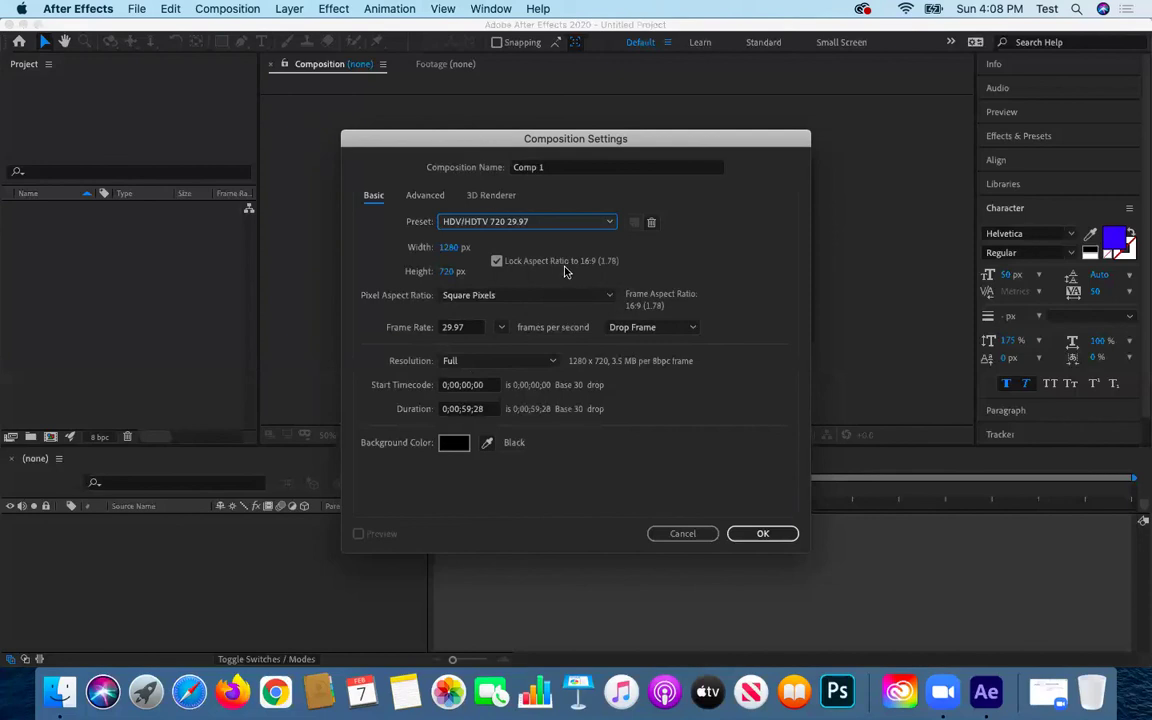
click(462, 409)
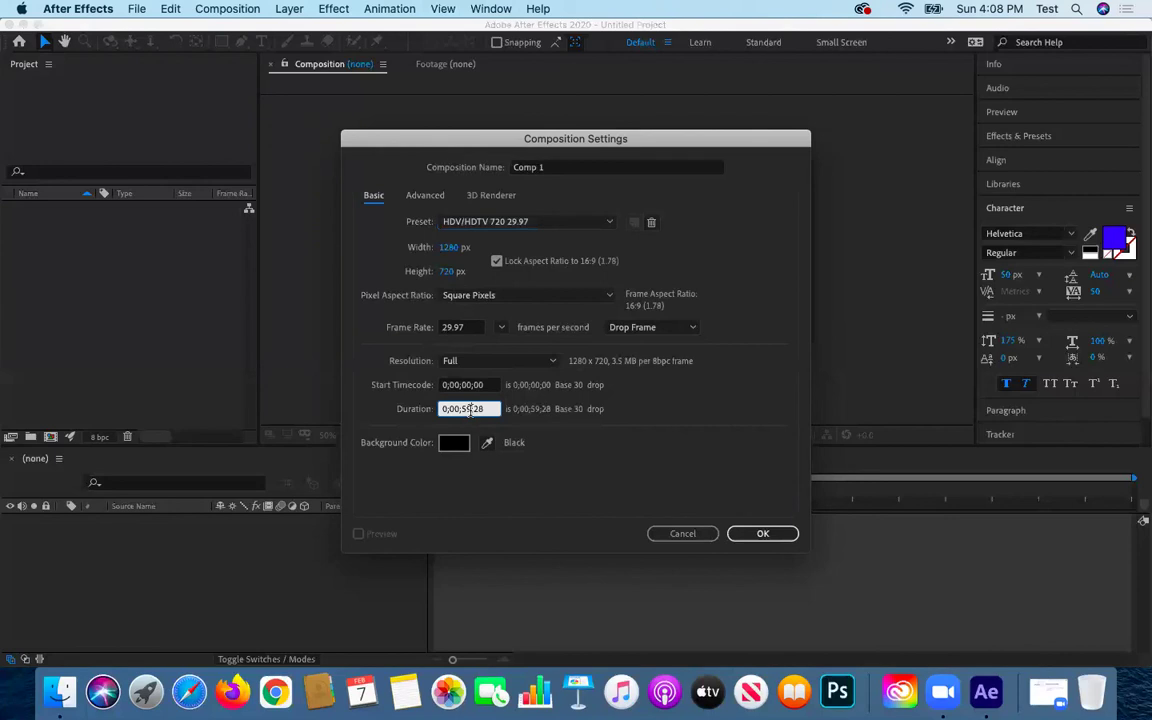
text(0;00;00;2)
key(BackSpace)
text(00)
click(458, 410)
key(BackSpace)
text(1)
click(771, 540)
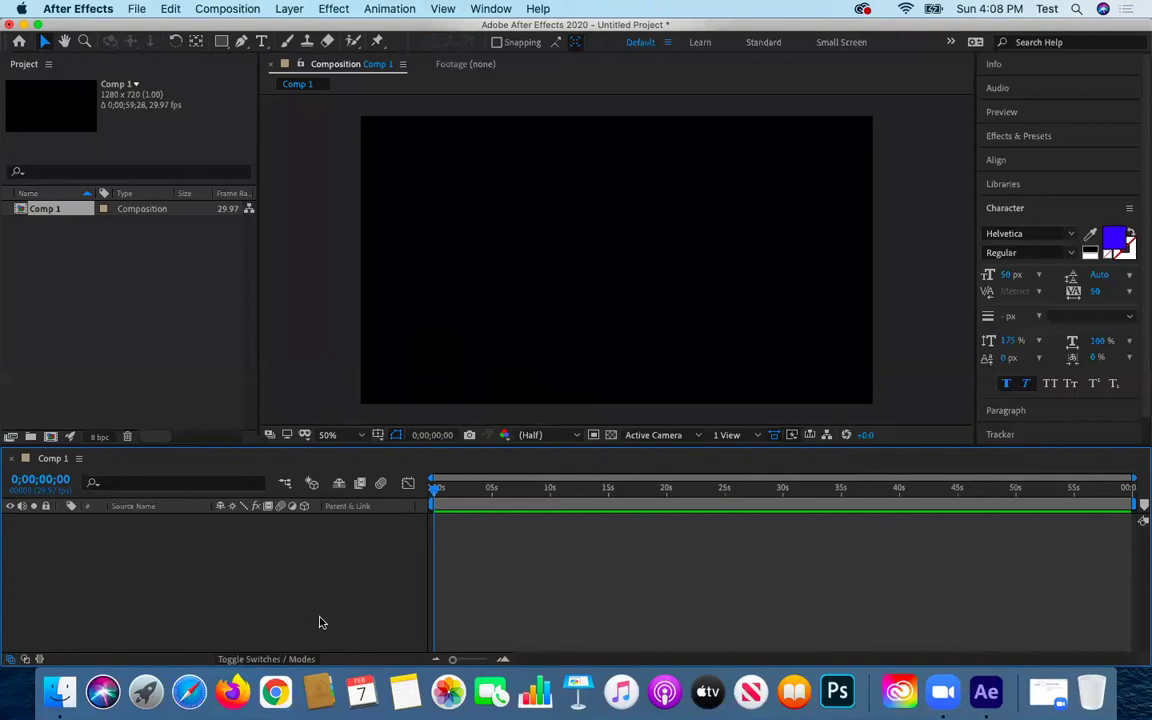
Toggle the transparency grid on and off, then zoom the timeline in and back out to the full minute
click(612, 437)
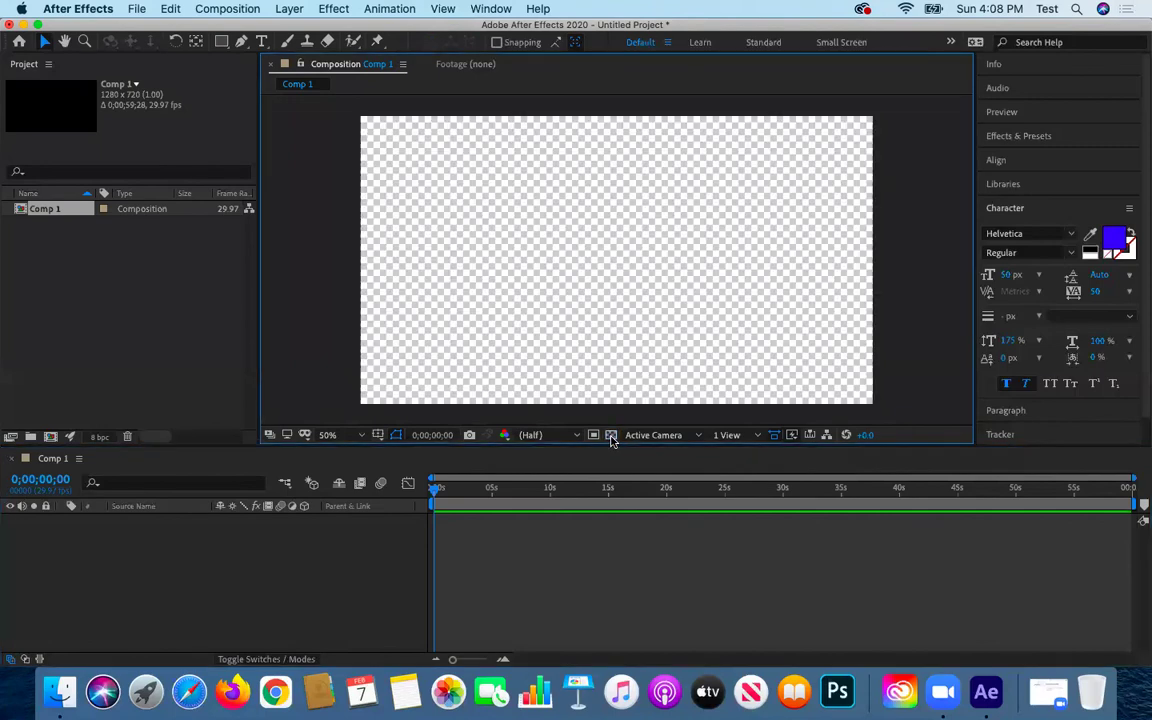
click(612, 437)
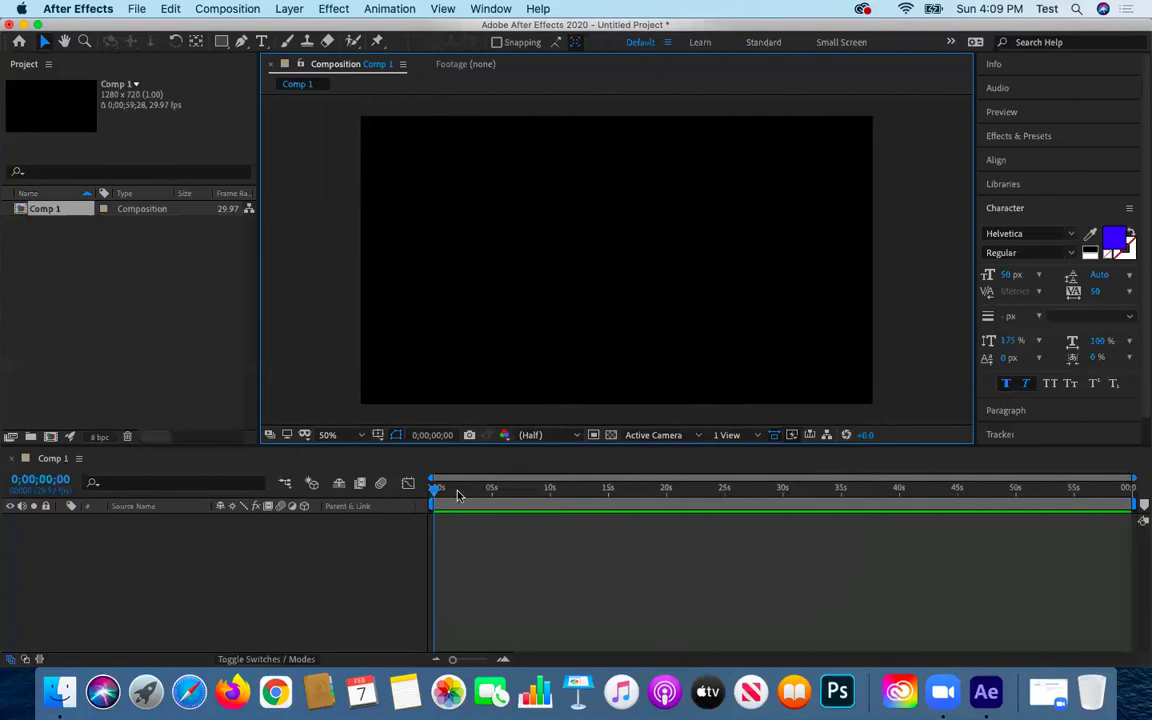
drag(437, 490, 405, 505)
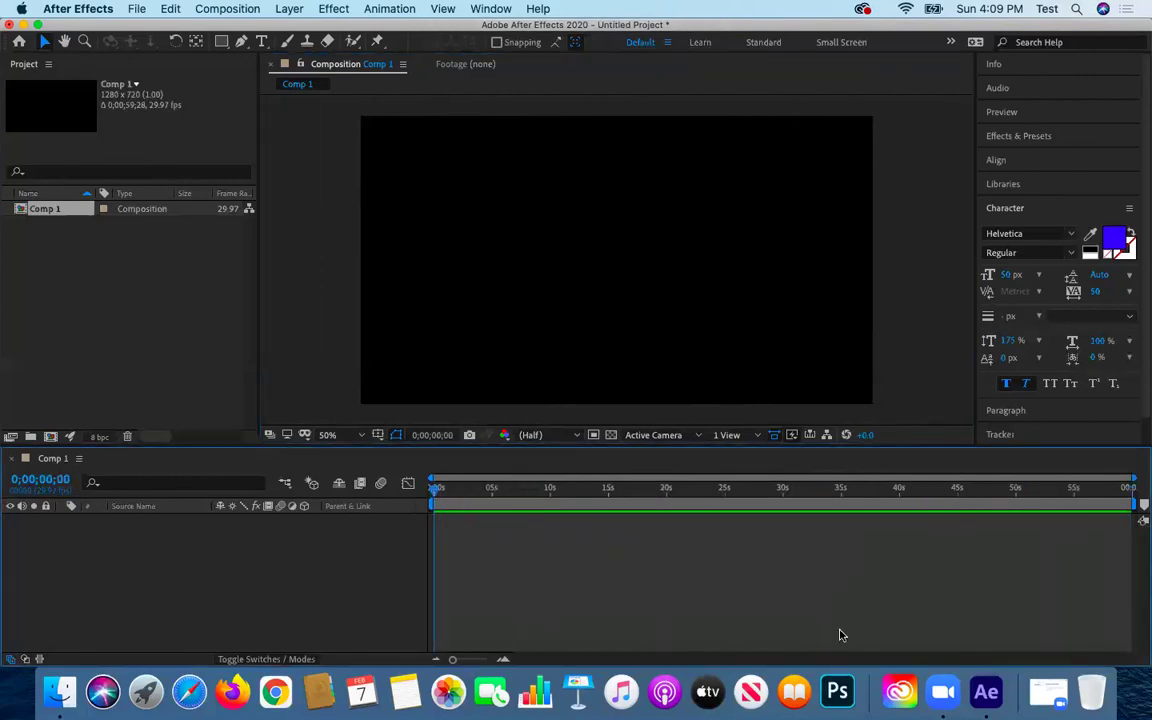
drag(450, 658, 471, 660)
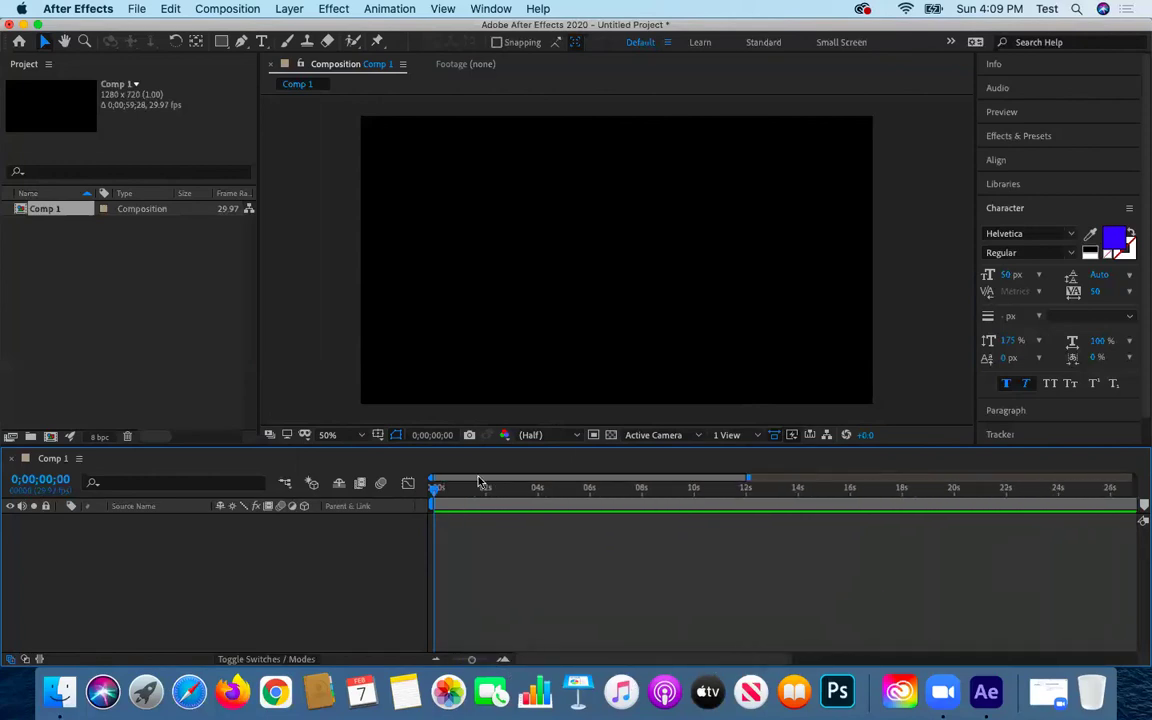
drag(712, 478, 1131, 482)
drag(639, 479, 435, 480)
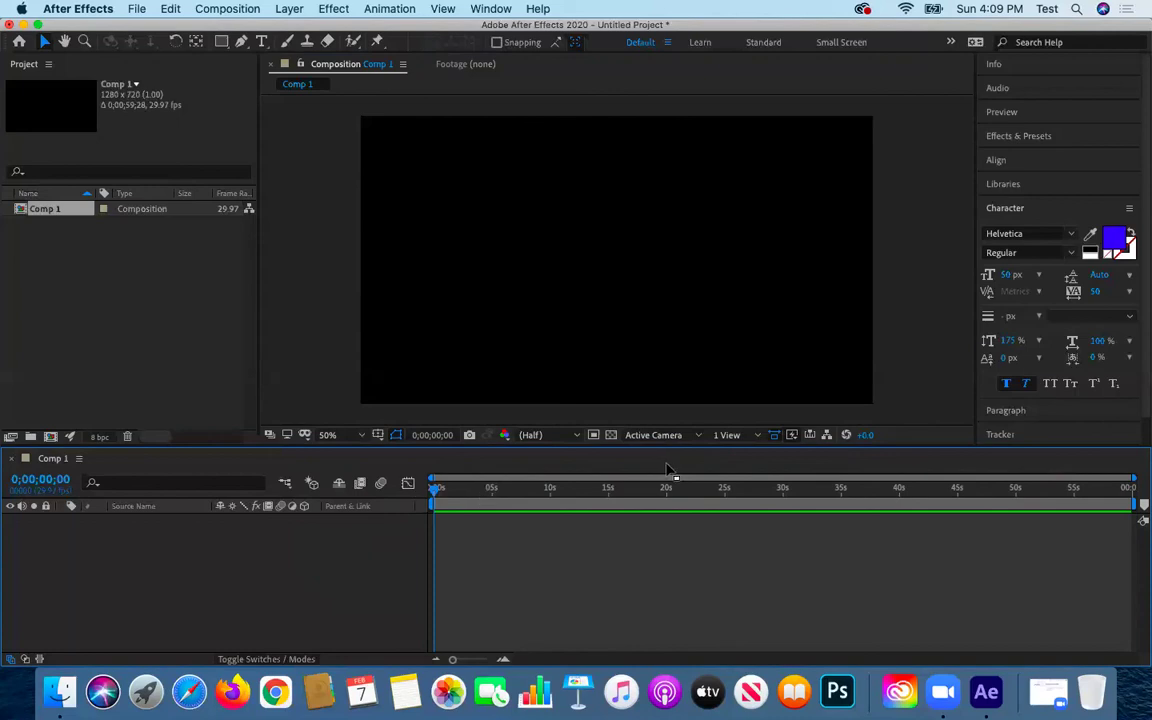
Jump the playhead to 30 seconds with Go to Time and scrub through the comp
click(432, 436)
click(488, 338)
text(30)
key(Return)
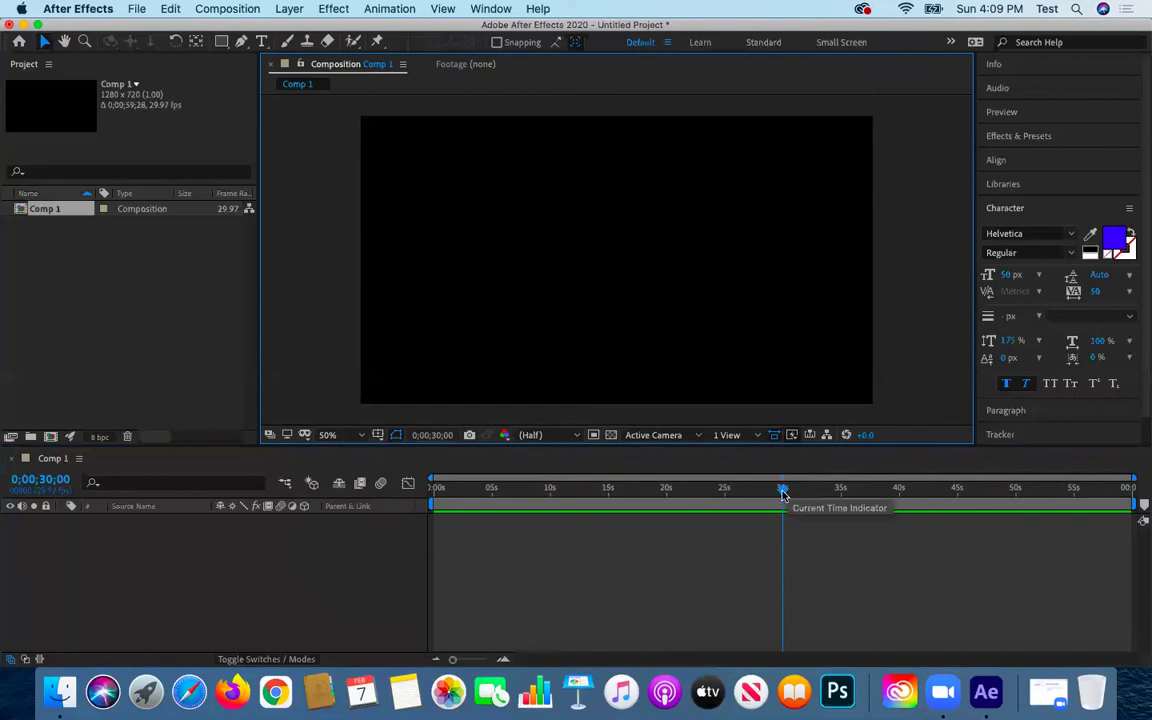
drag(783, 493, 383, 492)
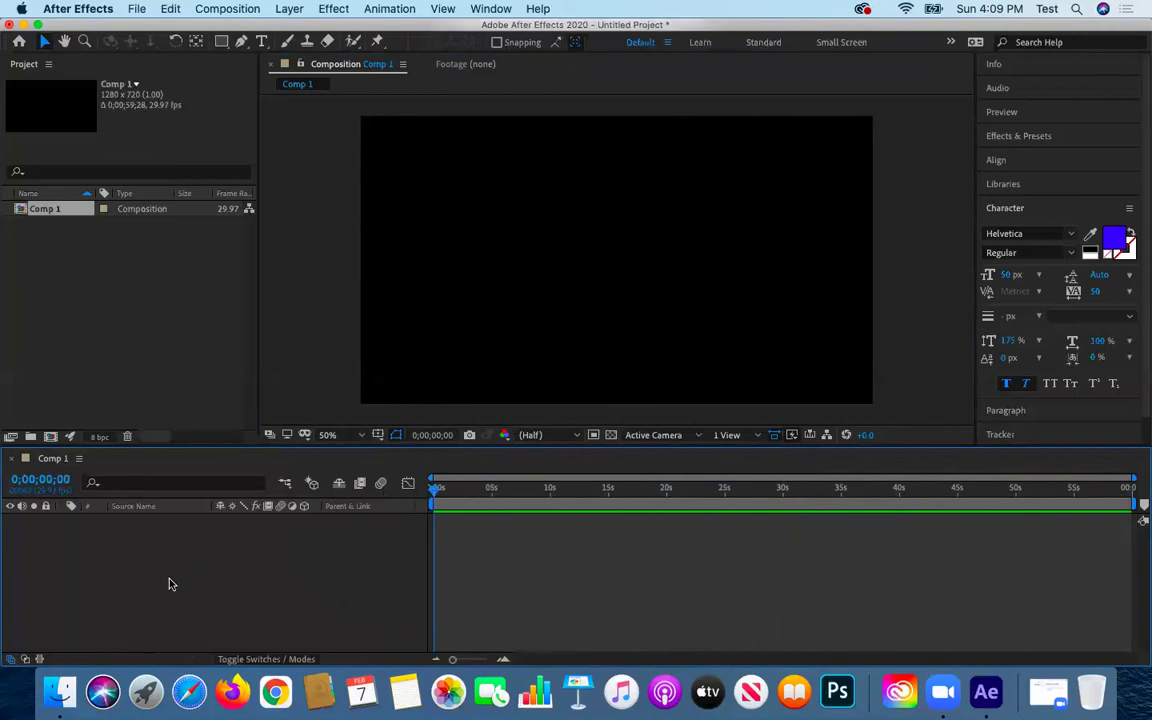
Start a new solid layer from Layer > New > Solid
right_click(139, 541)
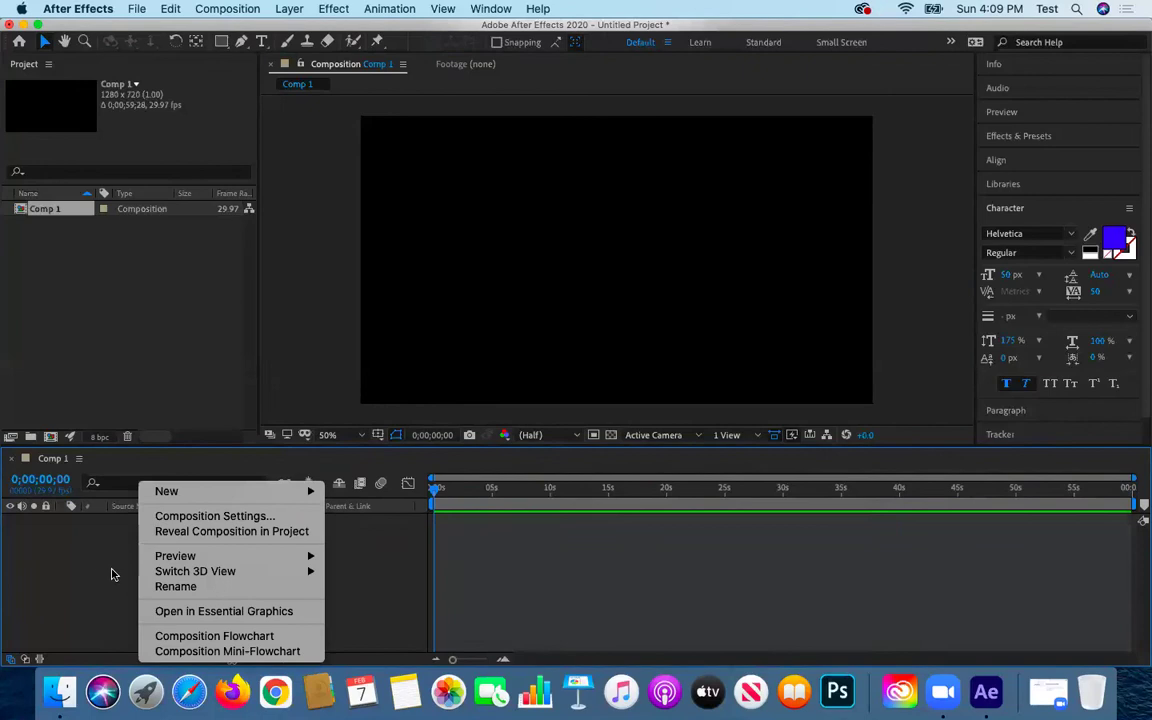
mouse_move(160, 490)
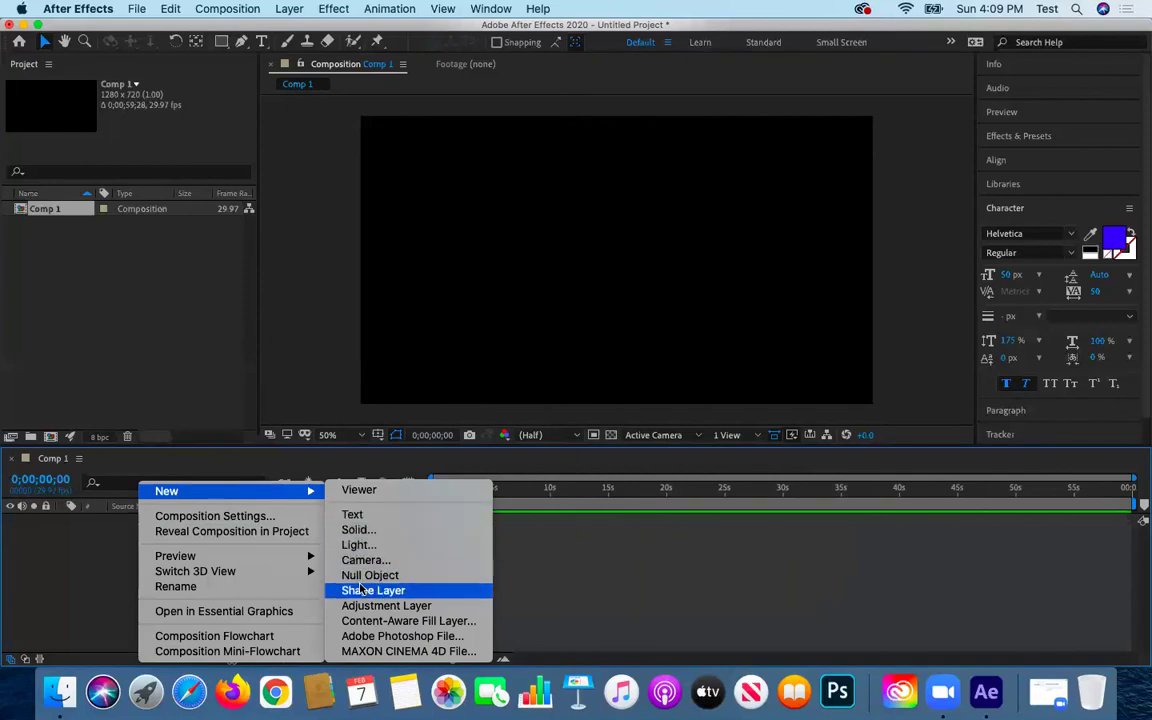
click(73, 524)
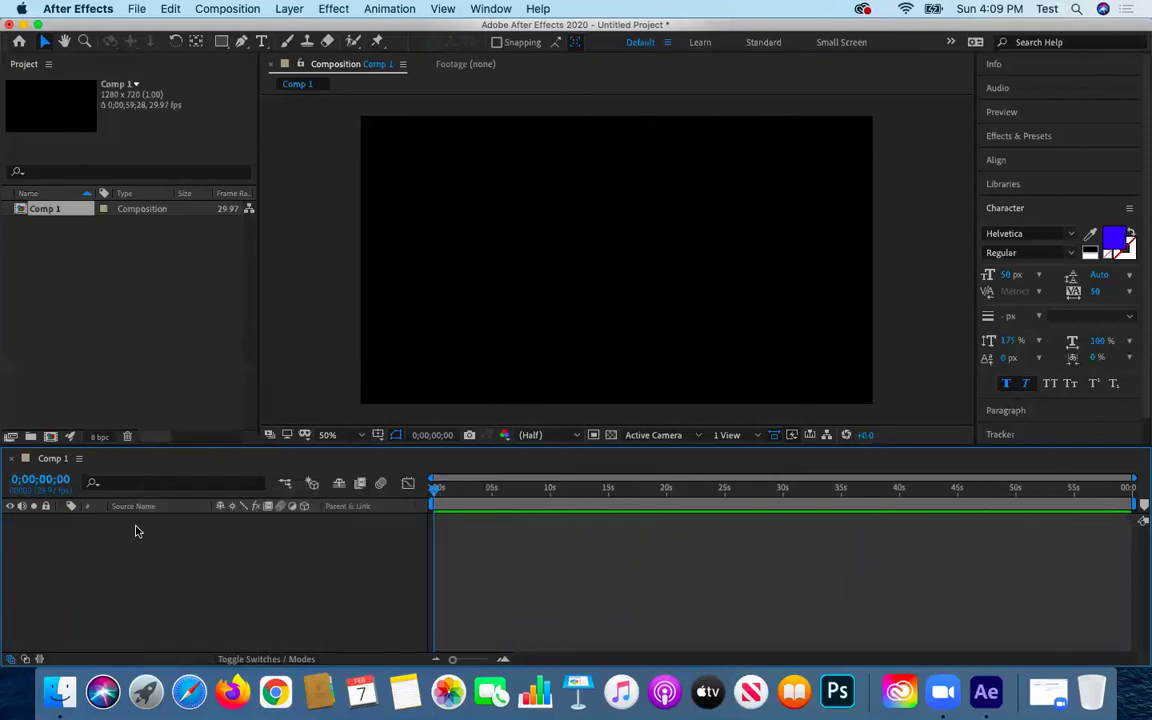
click(285, 9)
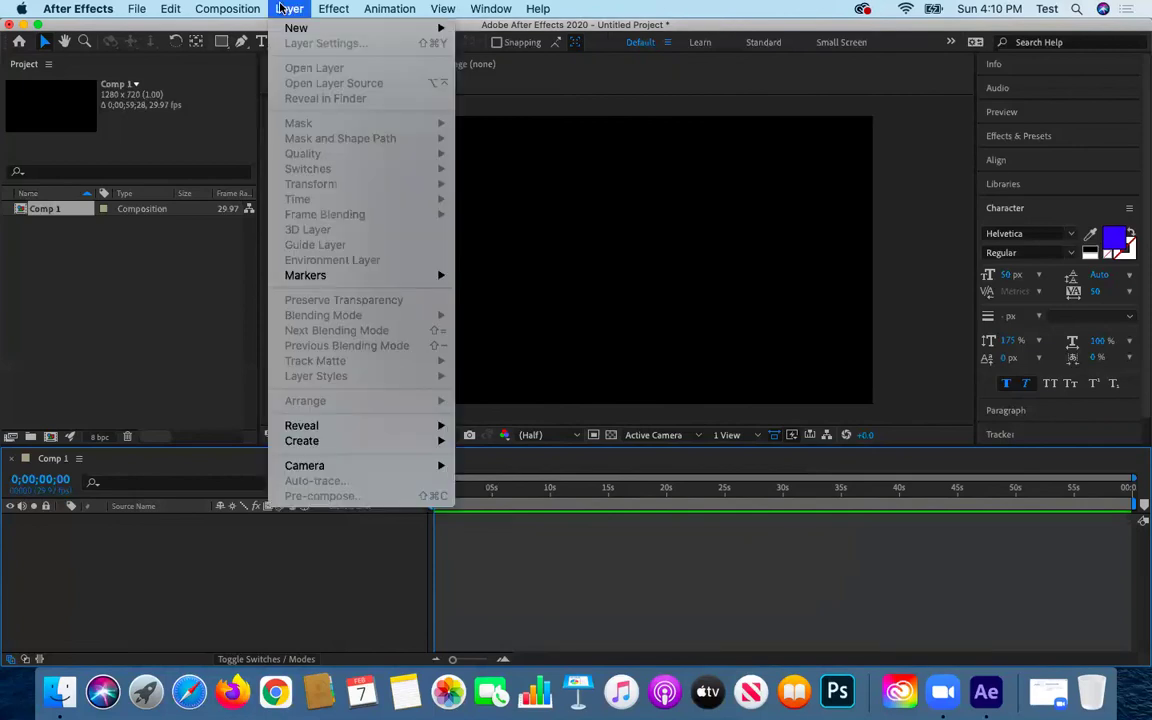
mouse_move(293, 32)
click(510, 48)
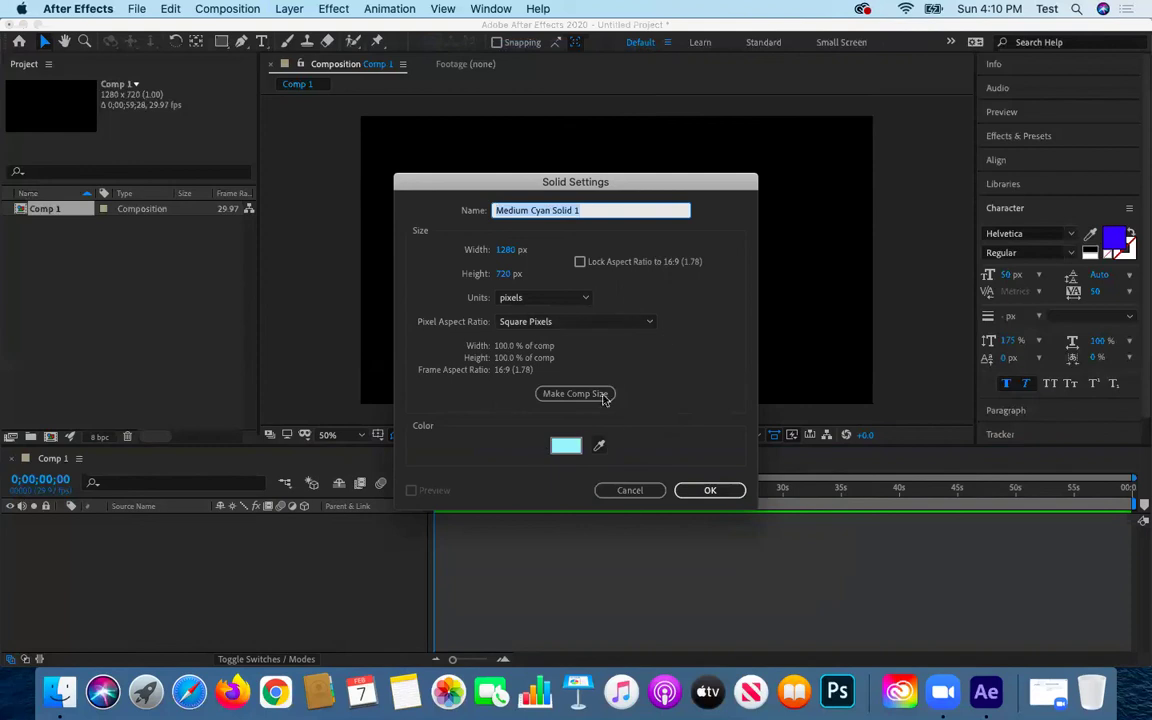
Give the solid a light blue colour and create it full-frame at 1280 x 720
click(568, 446)
click(505, 248)
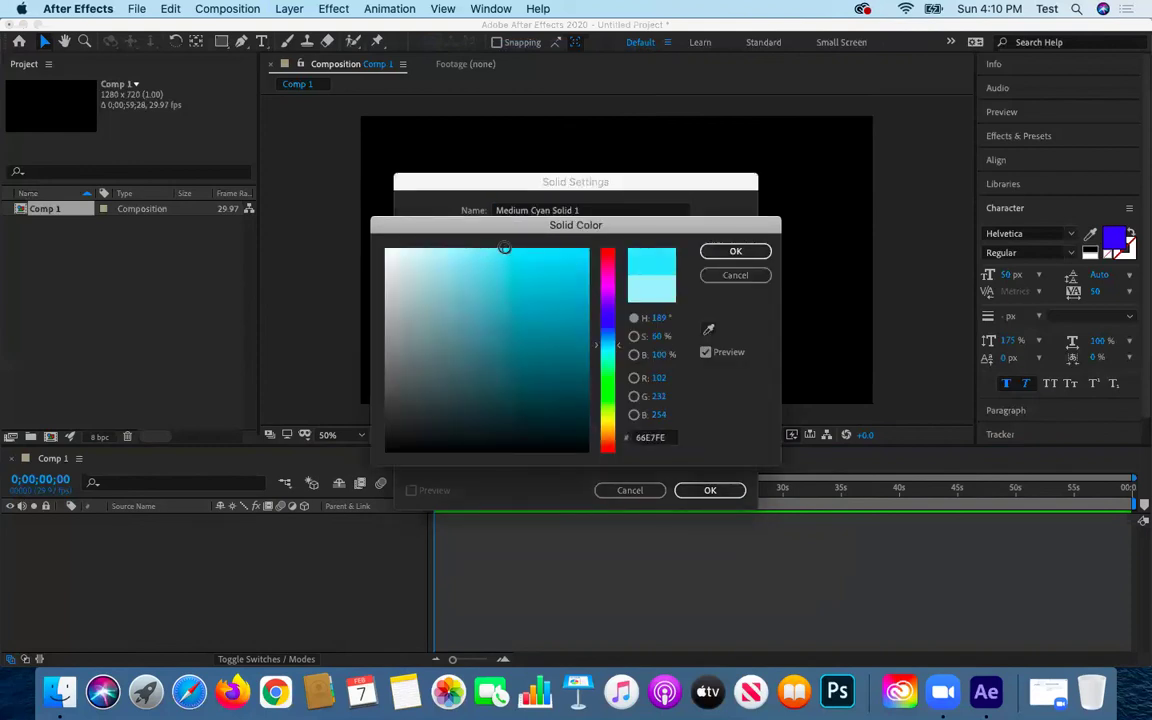
click(607, 335)
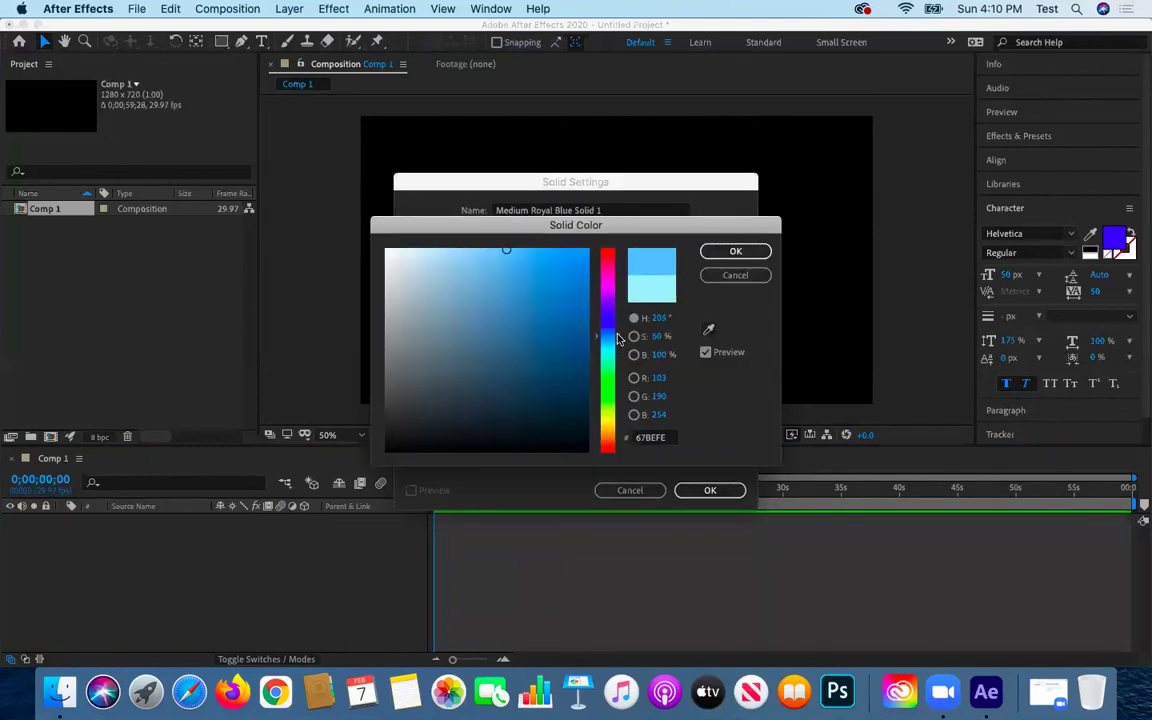
click(475, 249)
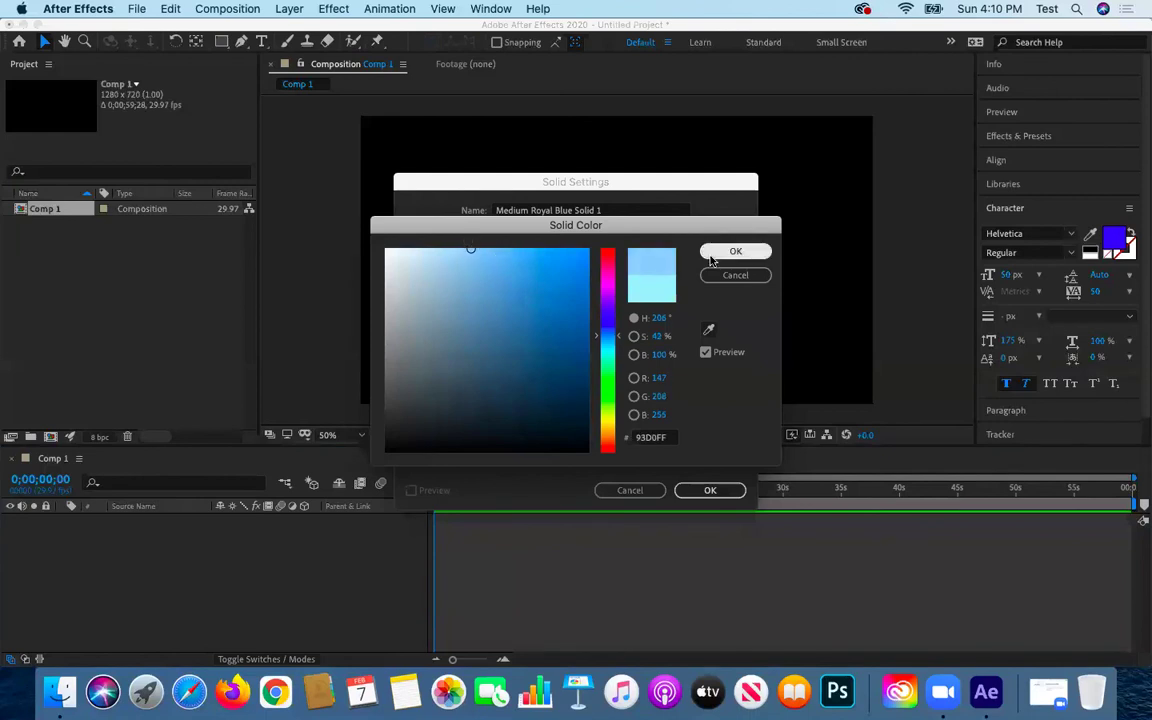
click(735, 251)
click(710, 490)
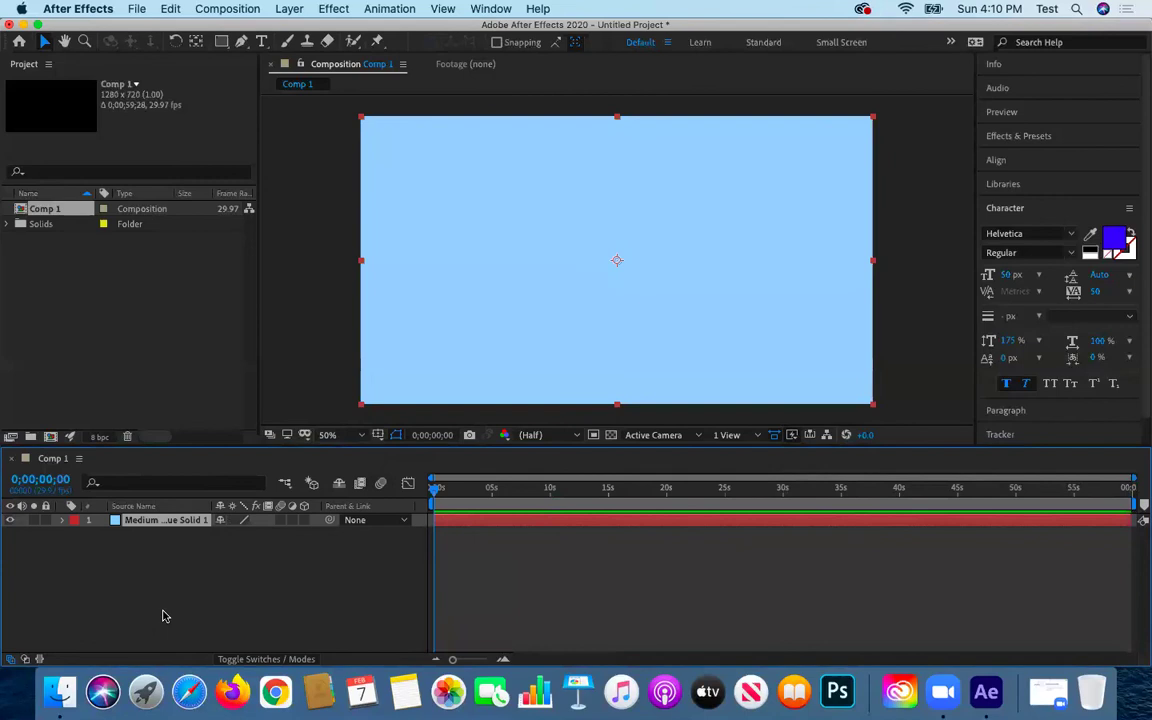
Inspect the Solids folder, then select the blue solid and shorten it to about 33 seconds
click(8, 225)
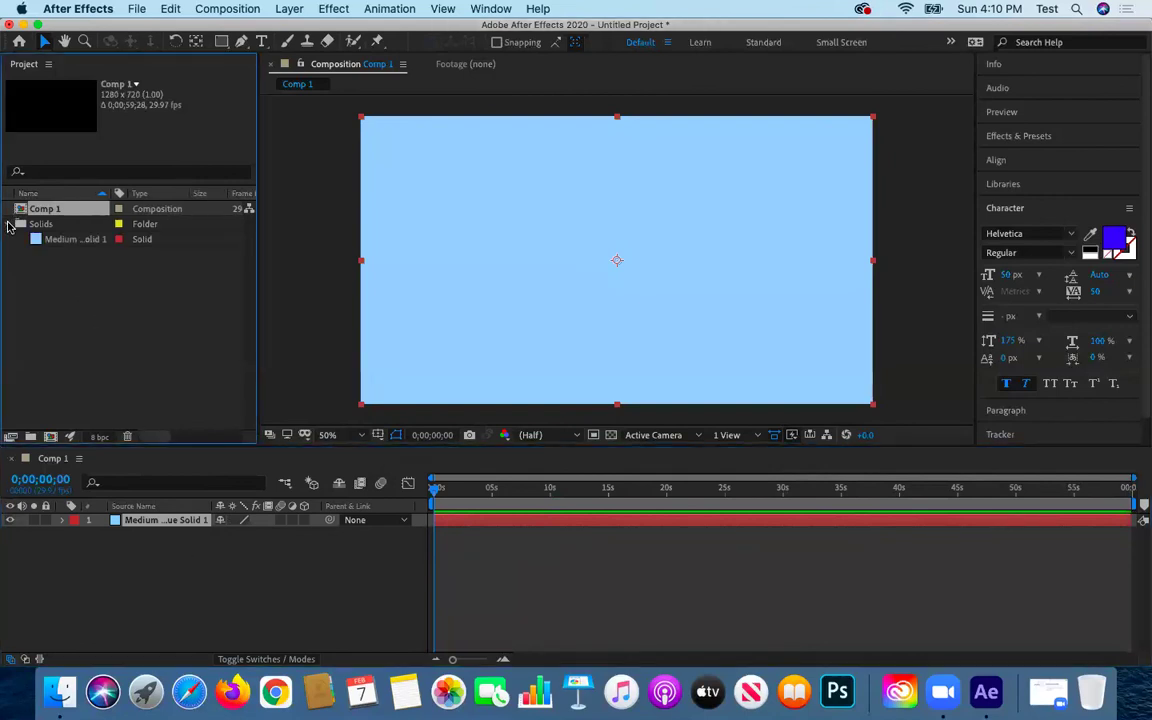
click(20, 224)
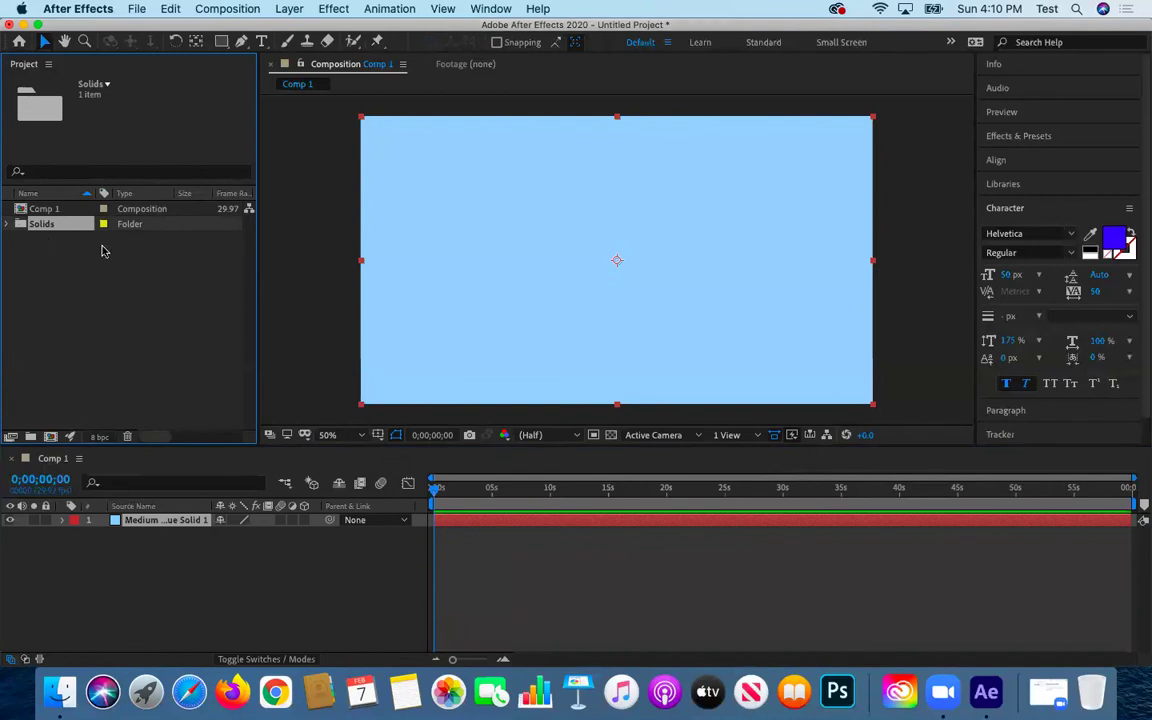
click(8, 224)
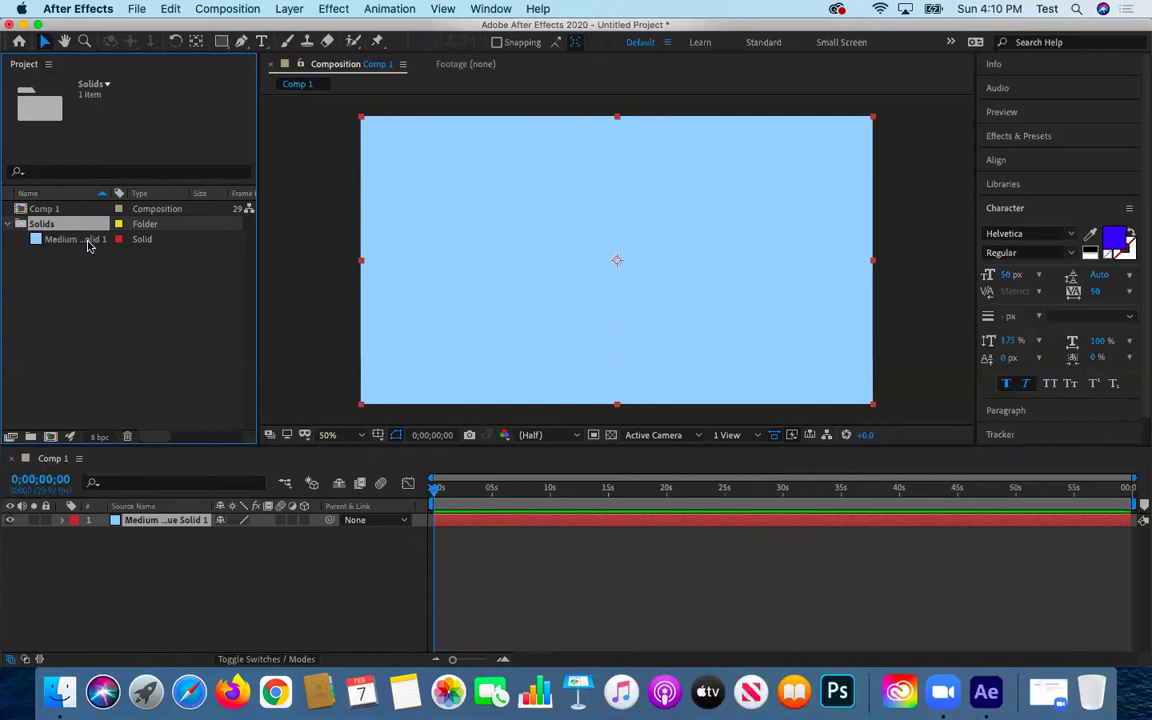
click(8, 224)
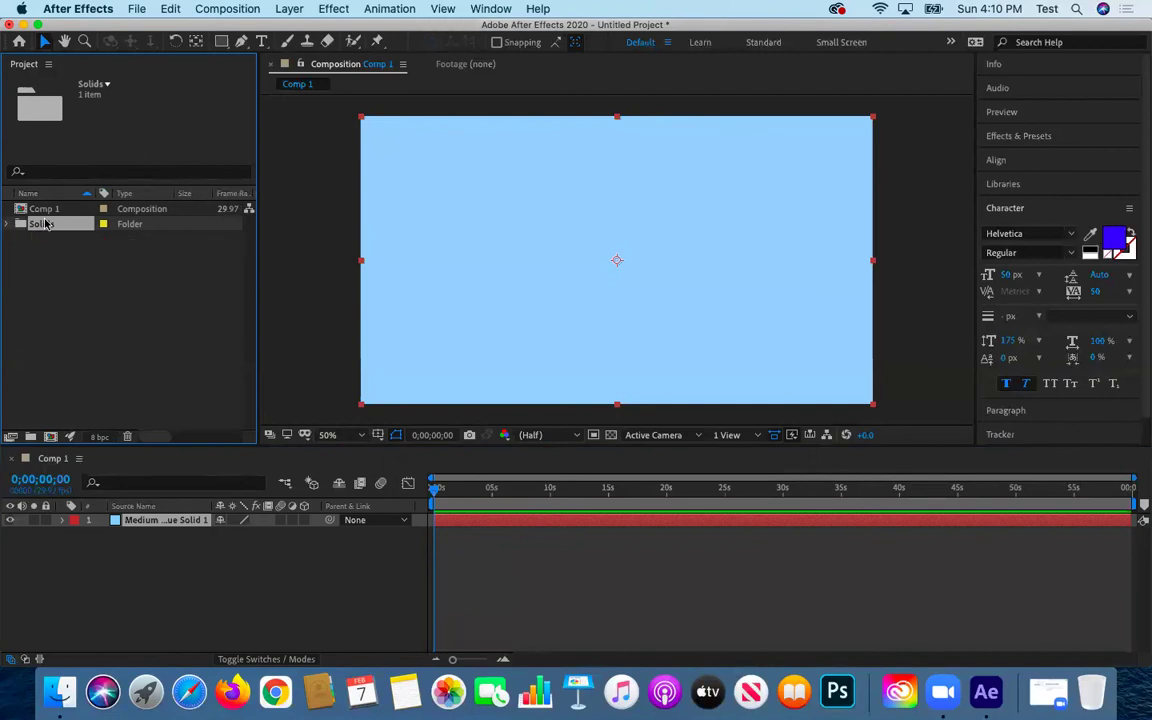
click(450, 522)
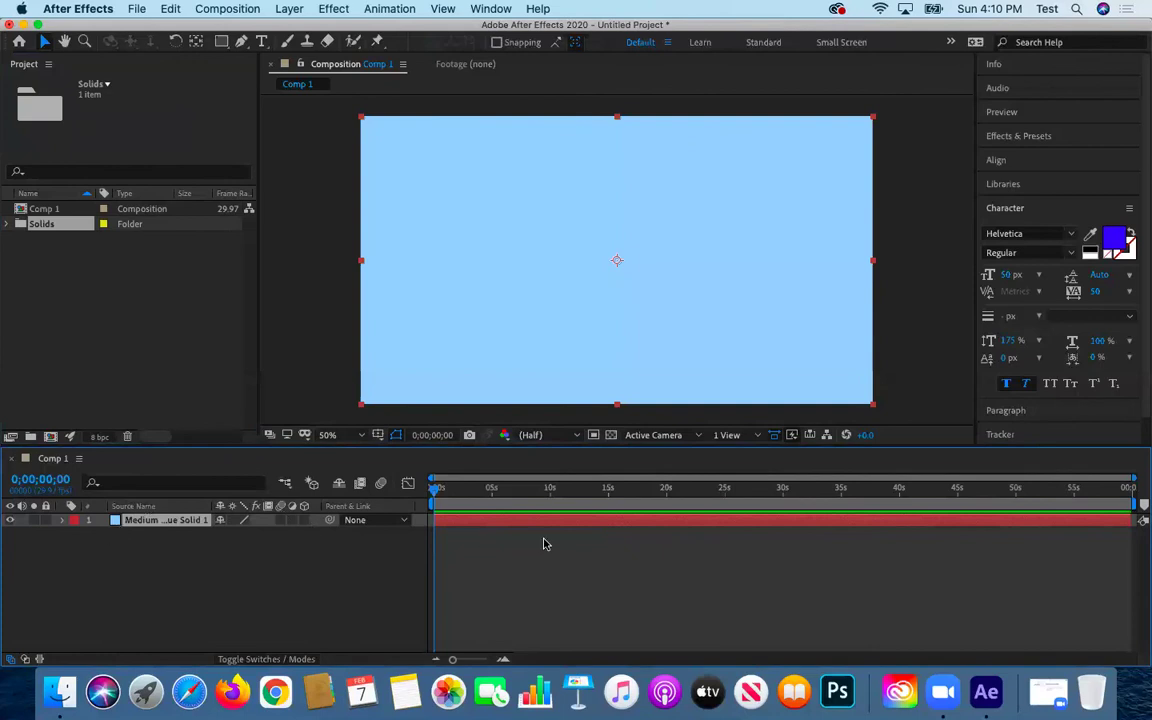
mouse_move(1140, 521)
mouse_down()
mouse_move(784, 545)
mouse_move(1136, 524)
mouse_up()
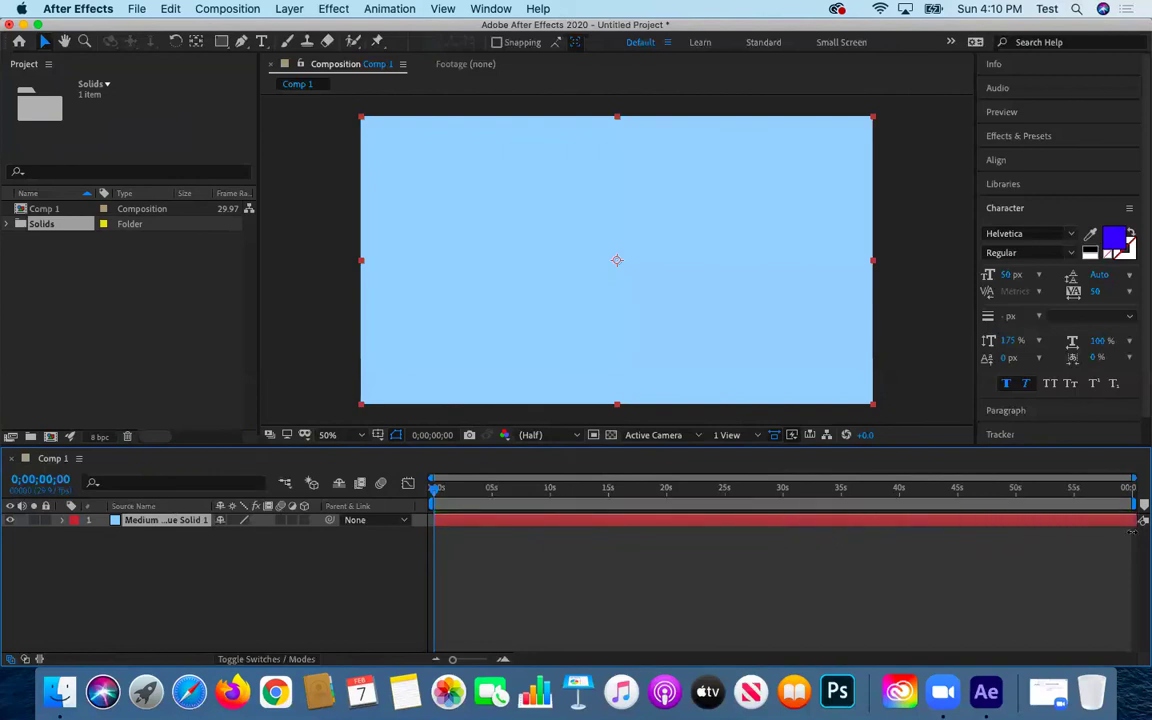
Jump to 0;00;30;00 and trim the blue solid's out-point to the 30-second playhead
click(440, 437)
double_click(486, 333)
text(60)
text(3)
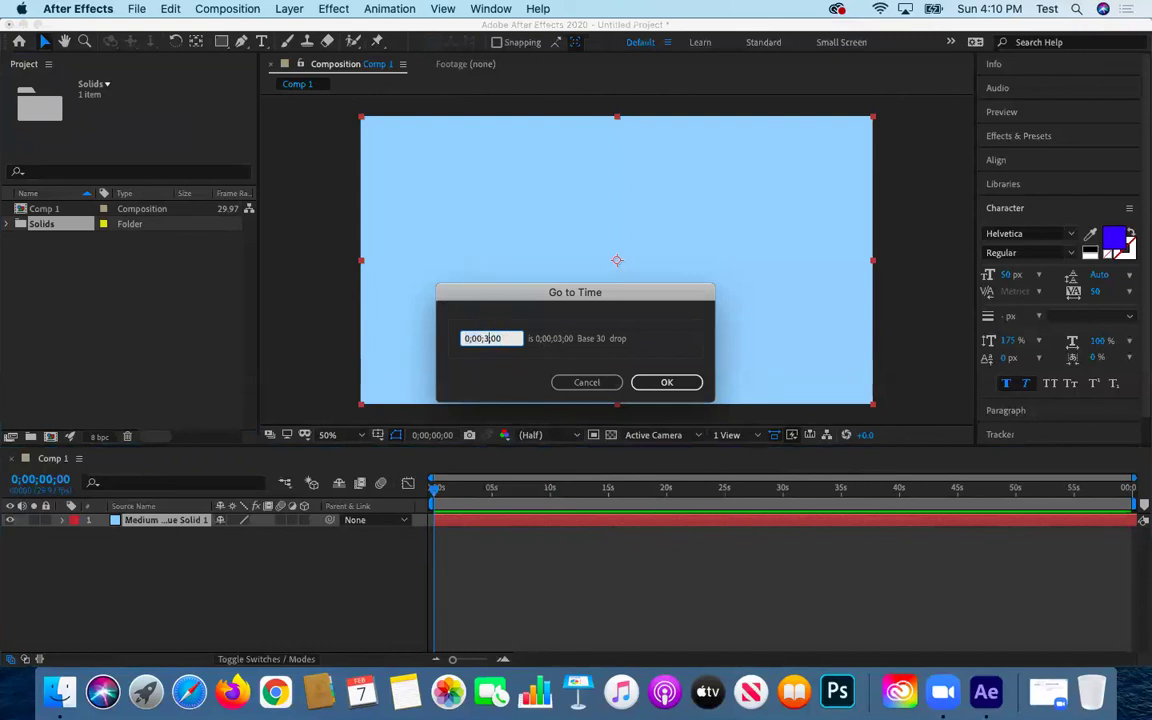
key(Return)
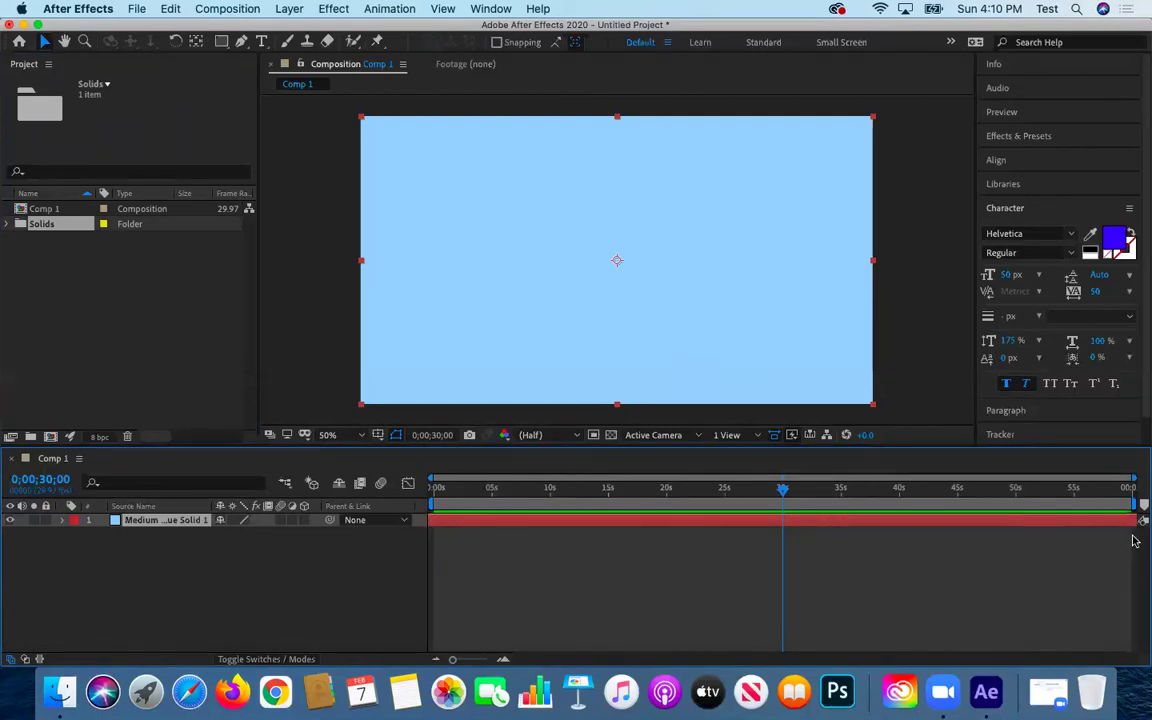
drag(1126, 527, 770, 535)
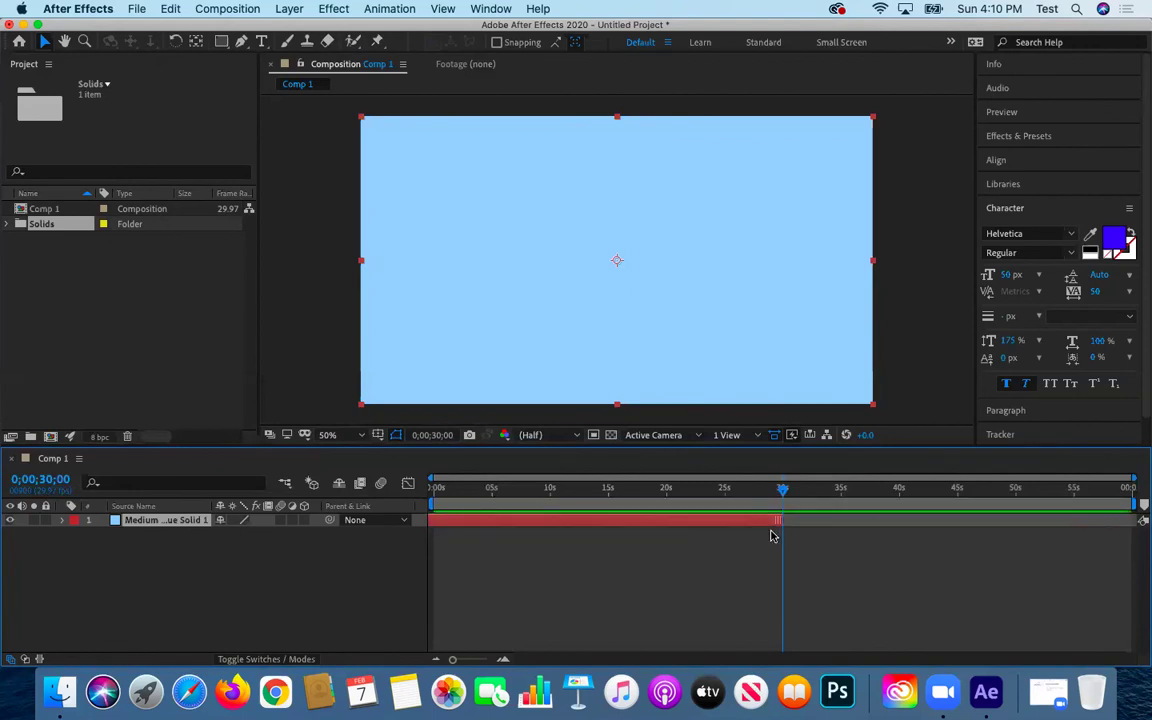
drag(785, 489, 757, 525)
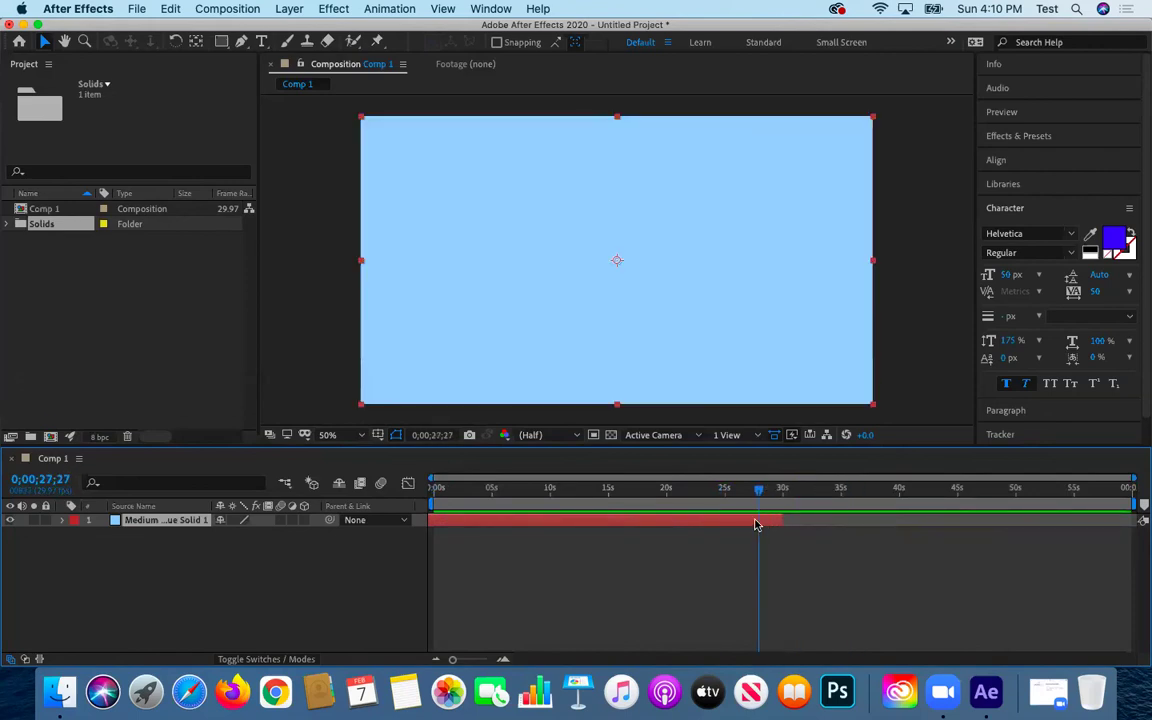
Add a new solid coloured medium purple C272FB above the blue solid
right_click(140, 576)
mouse_move(168, 491)
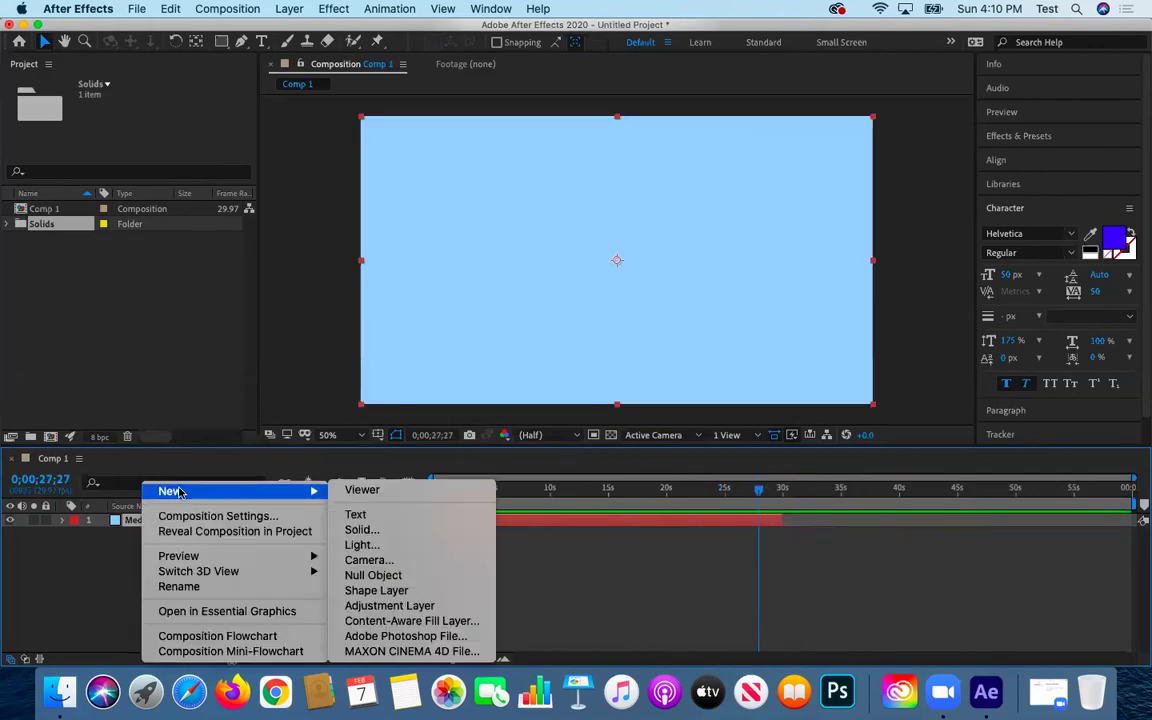
click(416, 533)
click(556, 442)
click(556, 442)
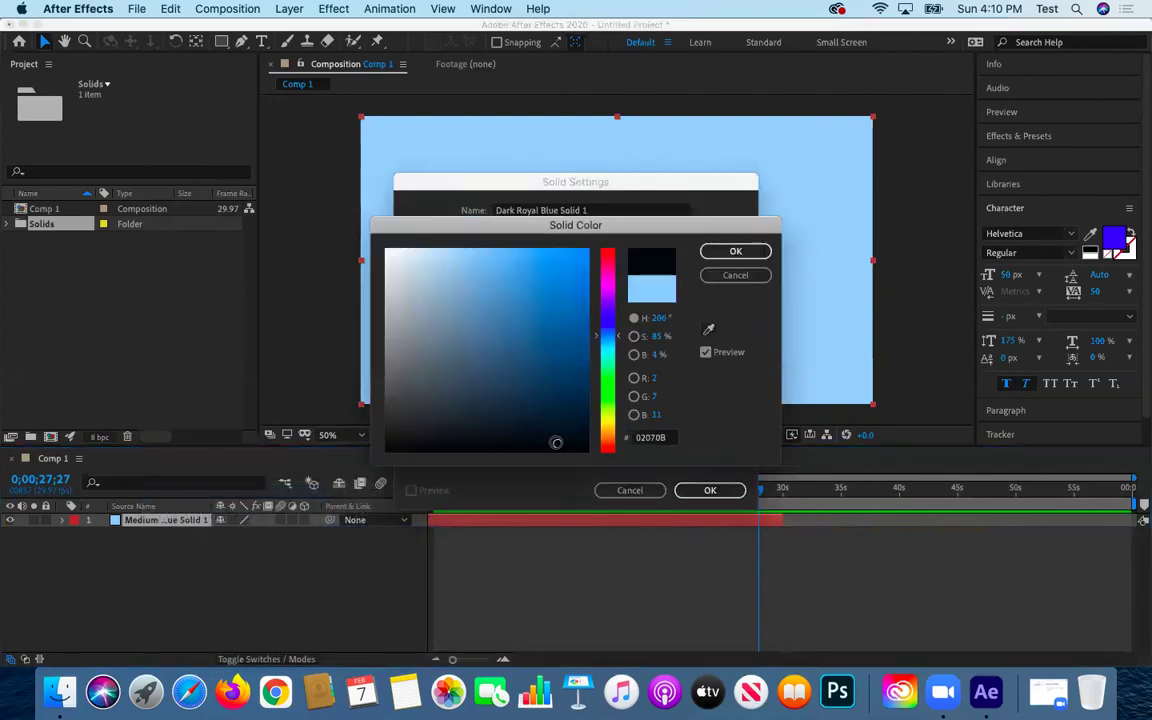
drag(556, 442, 634, 201)
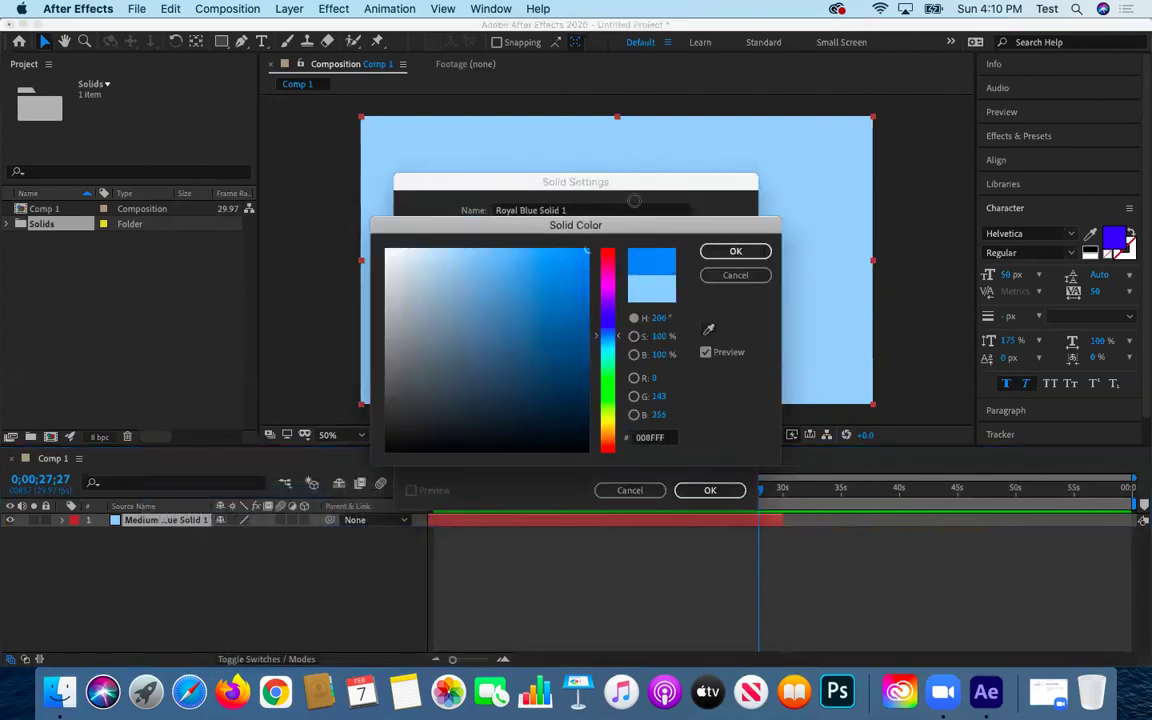
click(607, 296)
drag(477, 258, 496, 251)
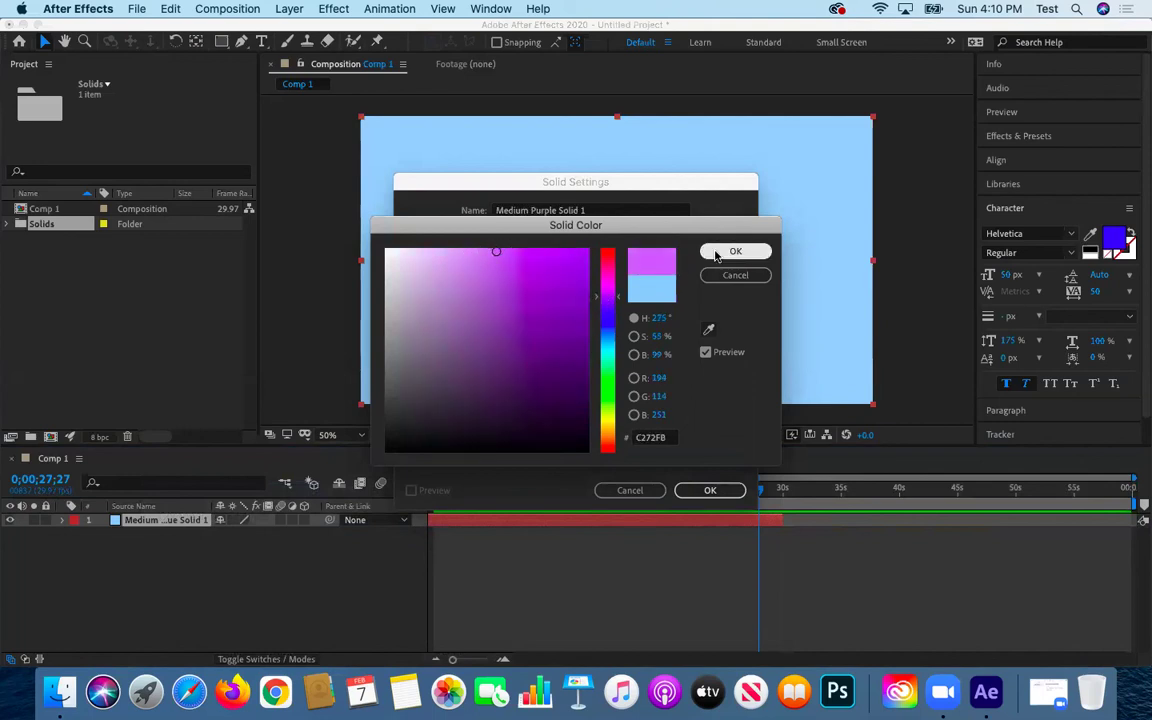
click(716, 254)
click(690, 489)
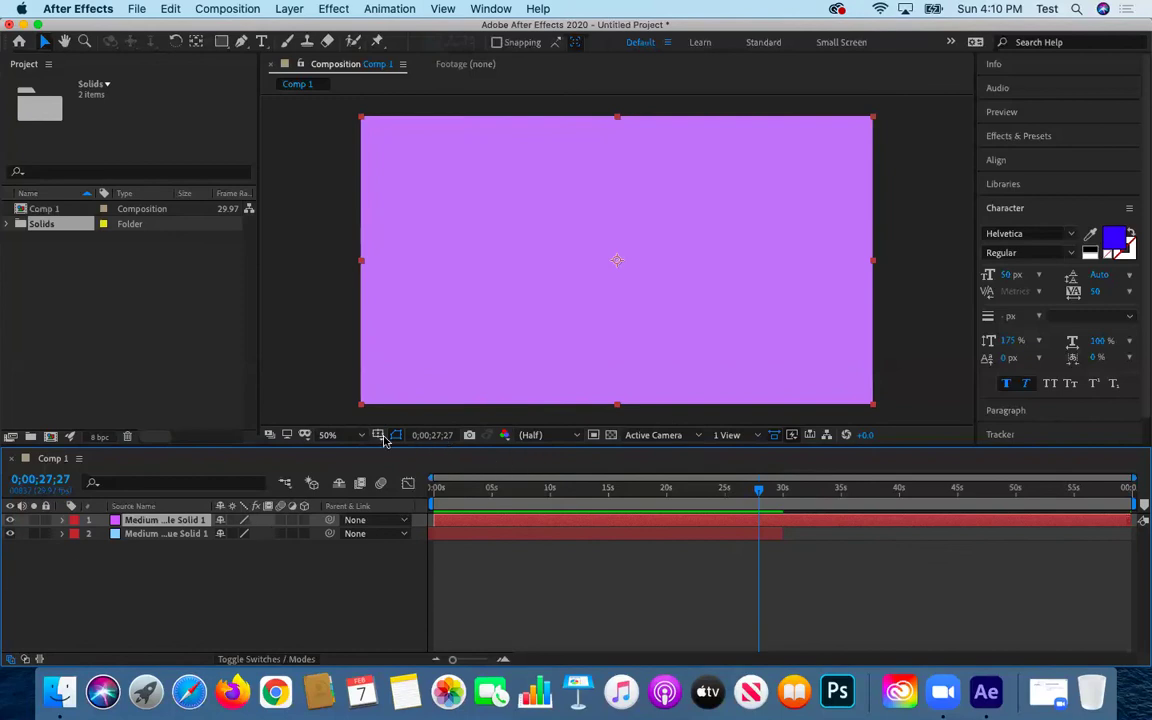
Jump to 30 seconds, move the purple solid's in-point there, and select only that layer
click(432, 435)
click(487, 340)
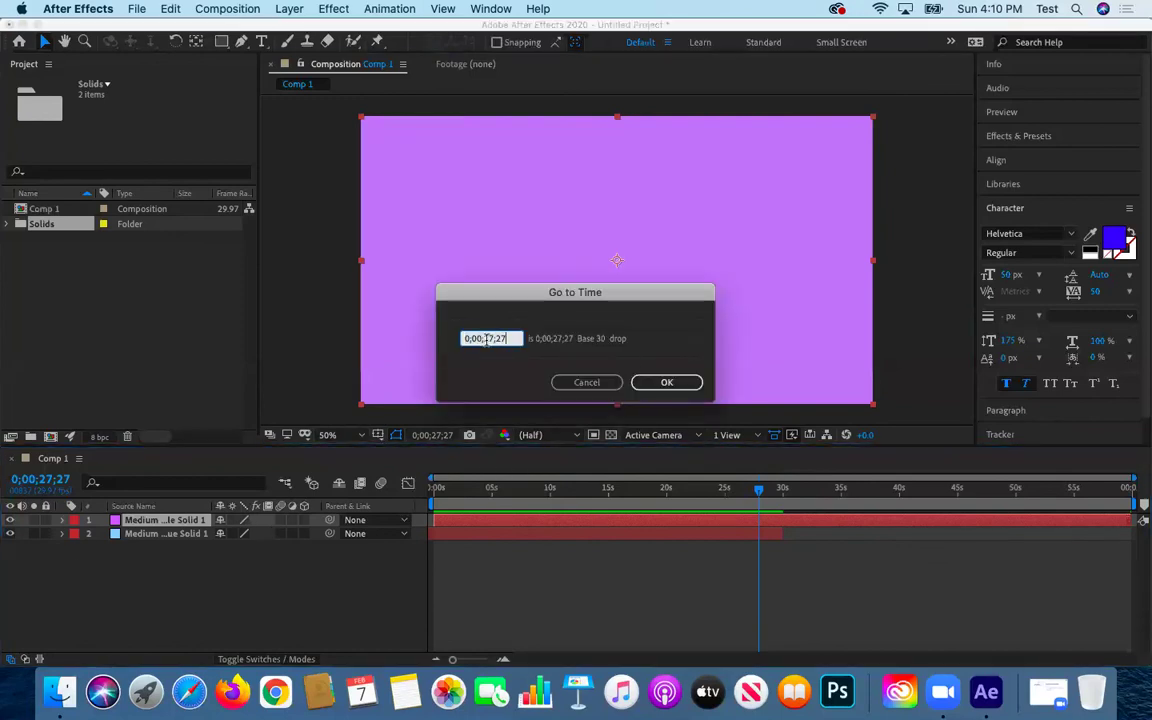
key(BackSpace)
key(BackSpace)
text(30;)
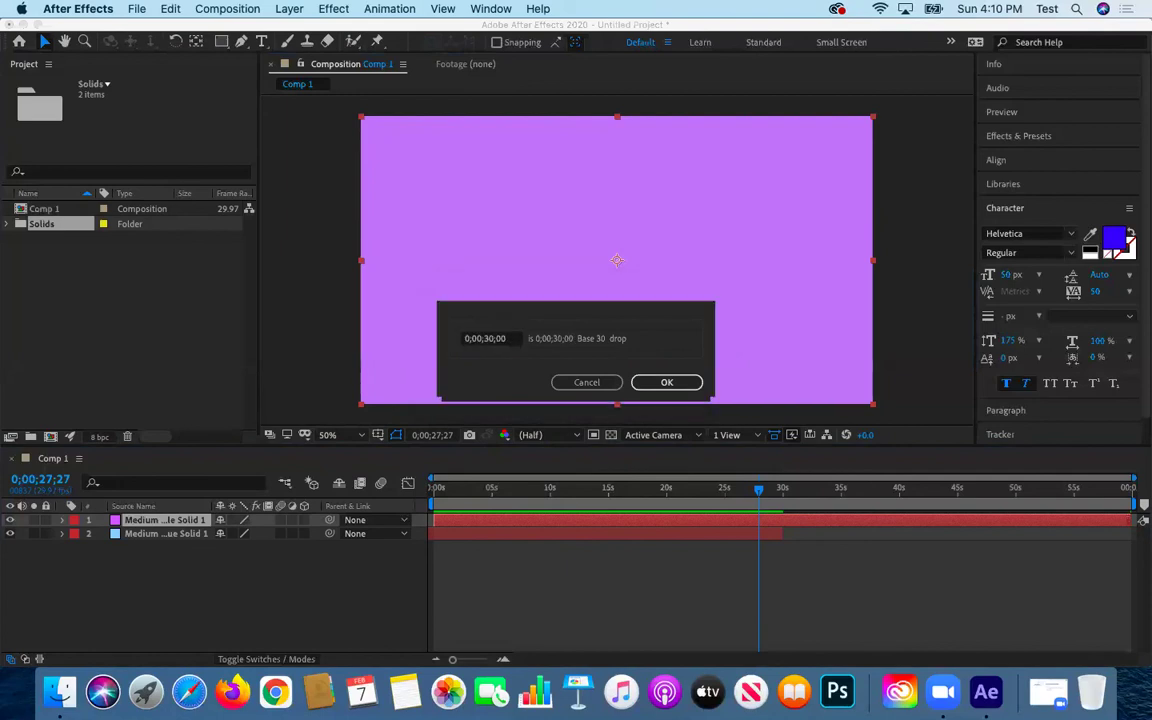
key(Return)
mouse_move(434, 520)
mouse_down()
mouse_move(783, 520)
mouse_move(815, 489)
mouse_move(743, 489)
mouse_move(836, 489)
mouse_move(435, 472)
mouse_move(797, 507)
mouse_move(658, 509)
mouse_move(637, 521)
mouse_move(910, 540)
mouse_move(738, 527)
mouse_move(872, 522)
mouse_move(629, 498)
mouse_move(432, 495)
mouse_up()
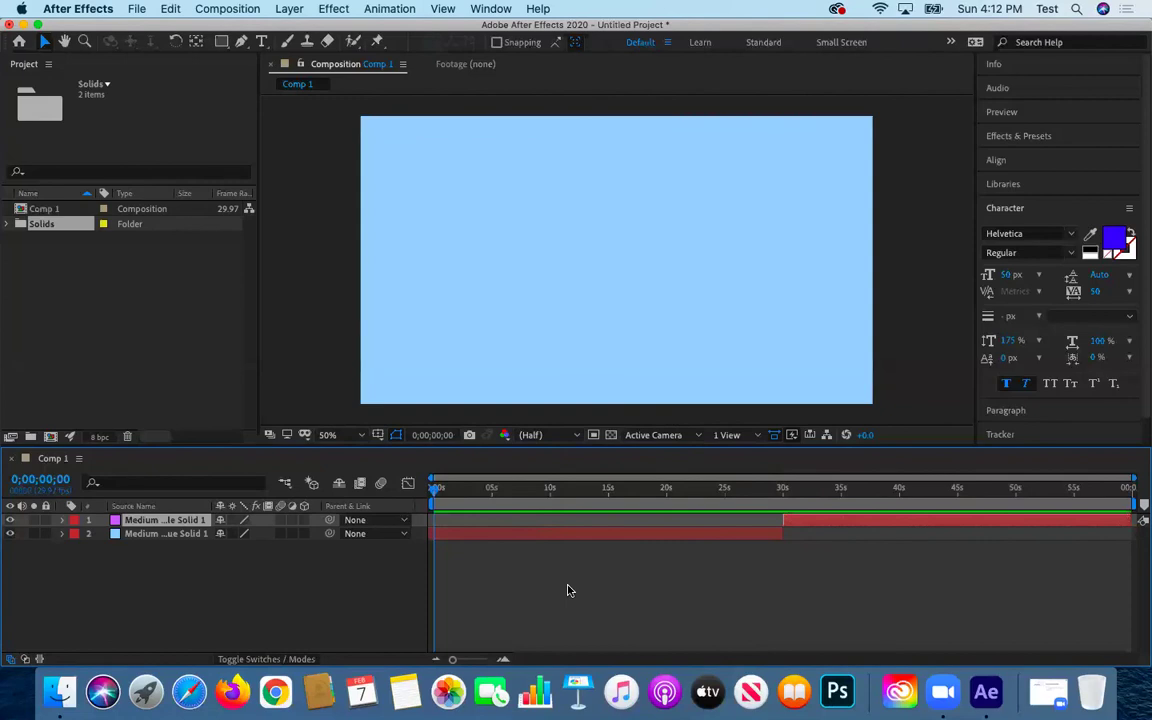
click(153, 521)
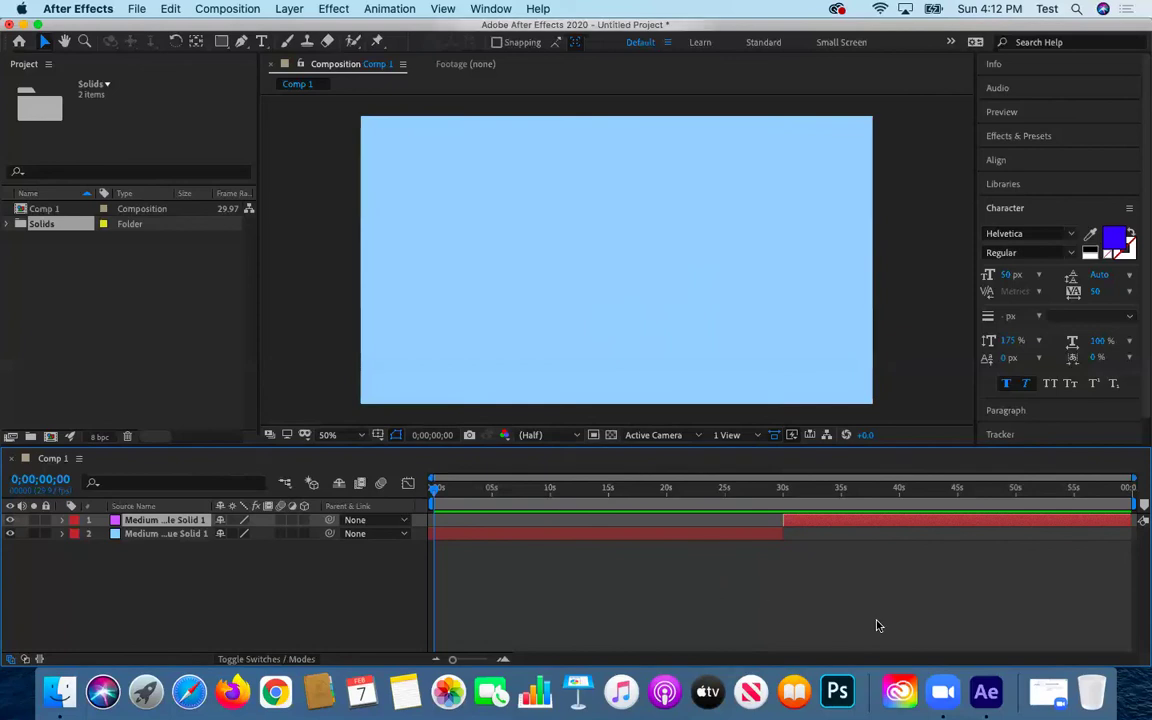
Extend the blue solid to about 47 seconds and preview the blue-to-purple switch
click(706, 539)
drag(785, 533, 981, 533)
key(space)
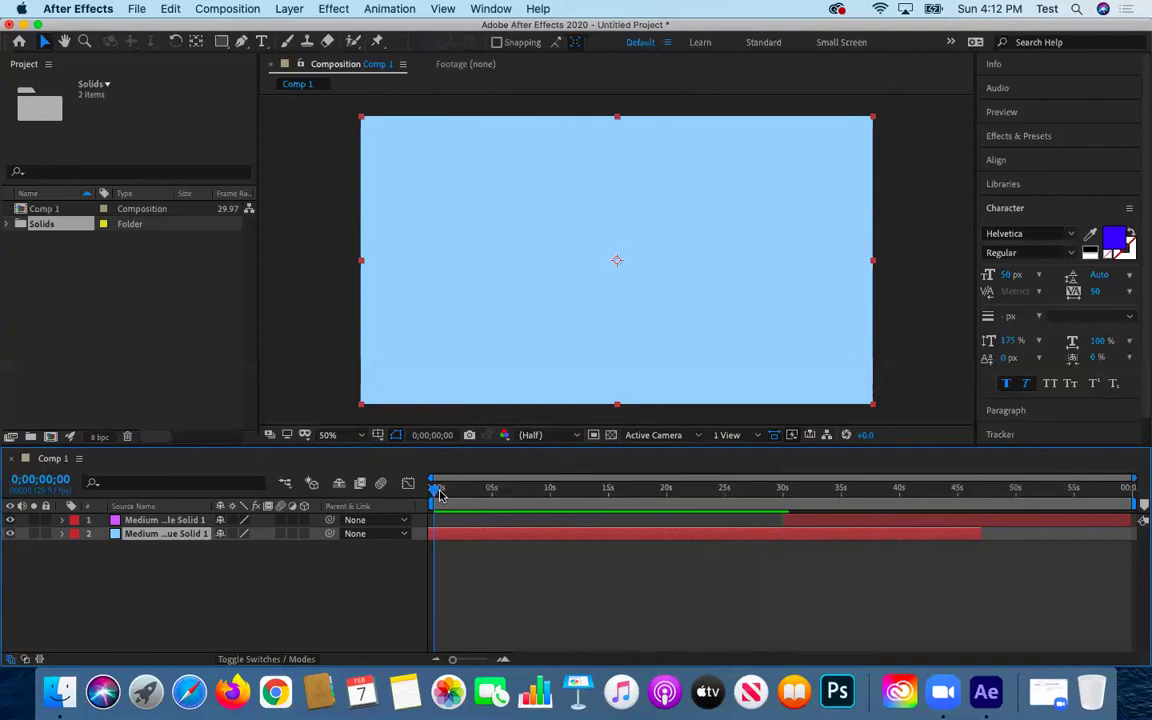
drag(772, 515, 463, 633)
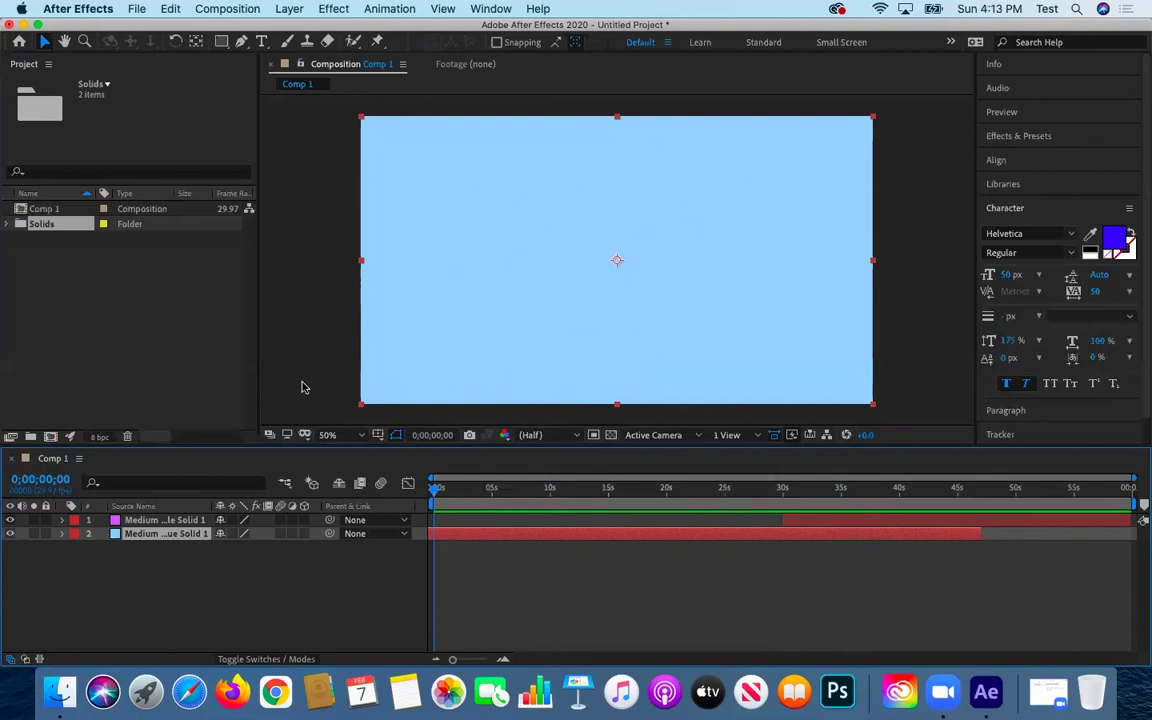
Lock both solid layers and deselect them
click(46, 540)
drag(45, 521, 45, 534)
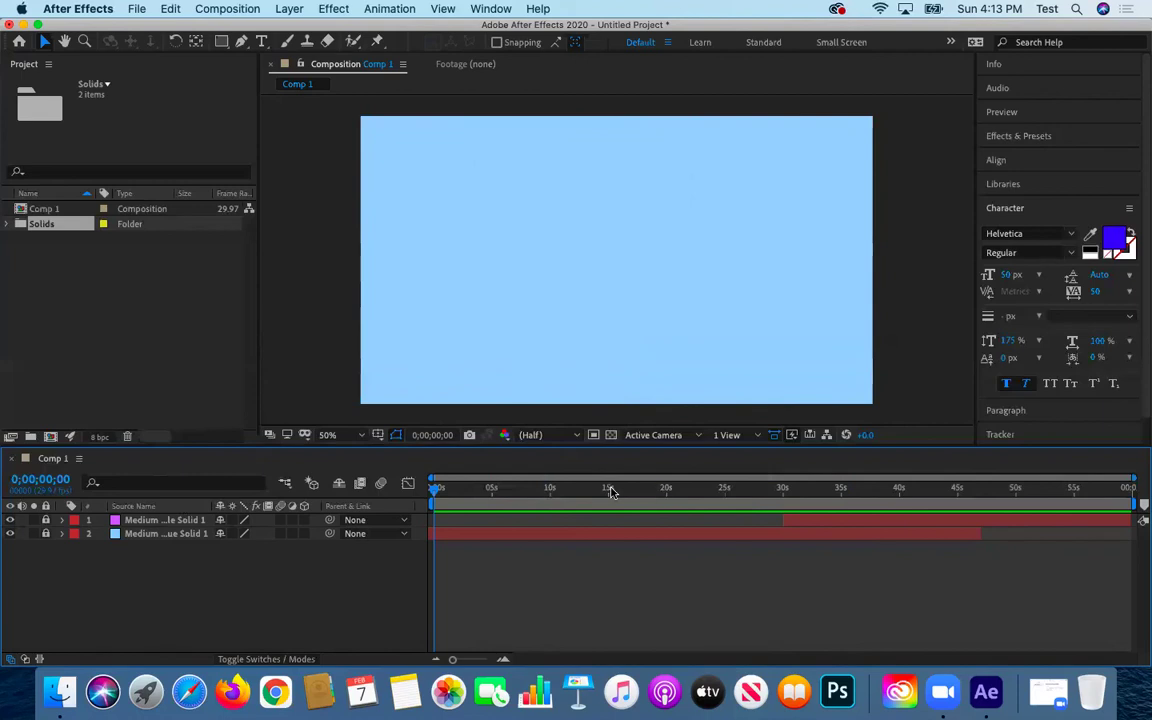
click(918, 525)
click(527, 533)
Add Shape Layer 1 through the timeline's right-click New > Shape Layer command
right_click(217, 586)
mouse_move(248, 492)
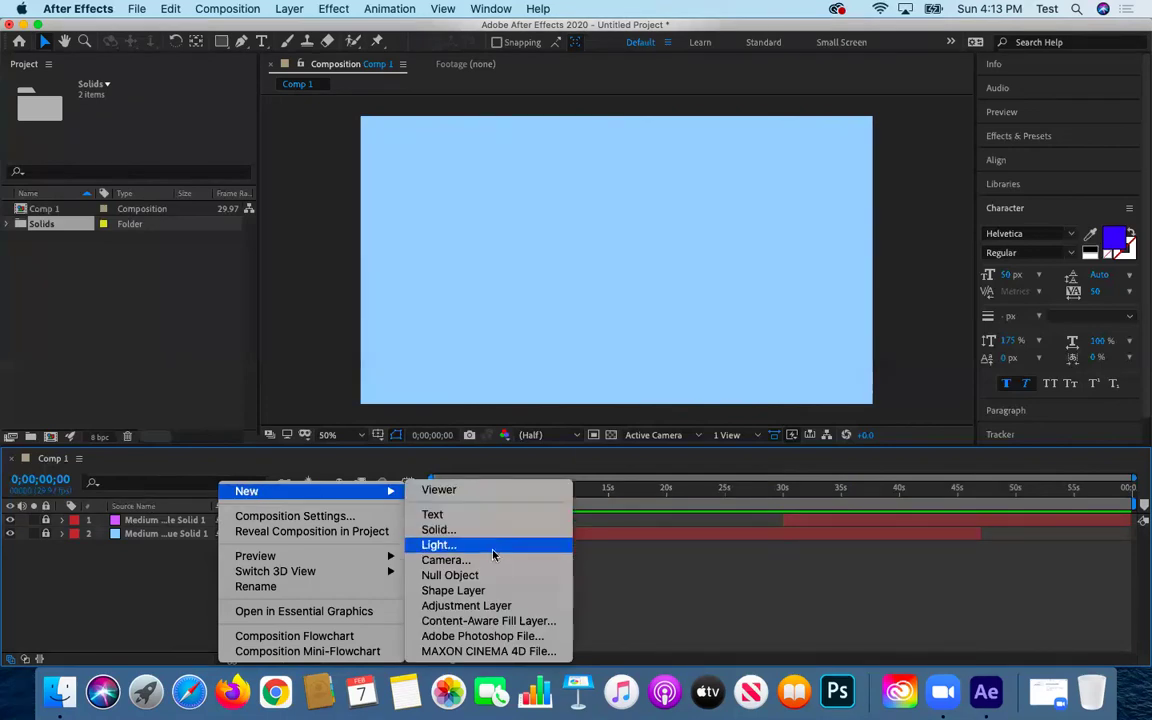
click(497, 591)
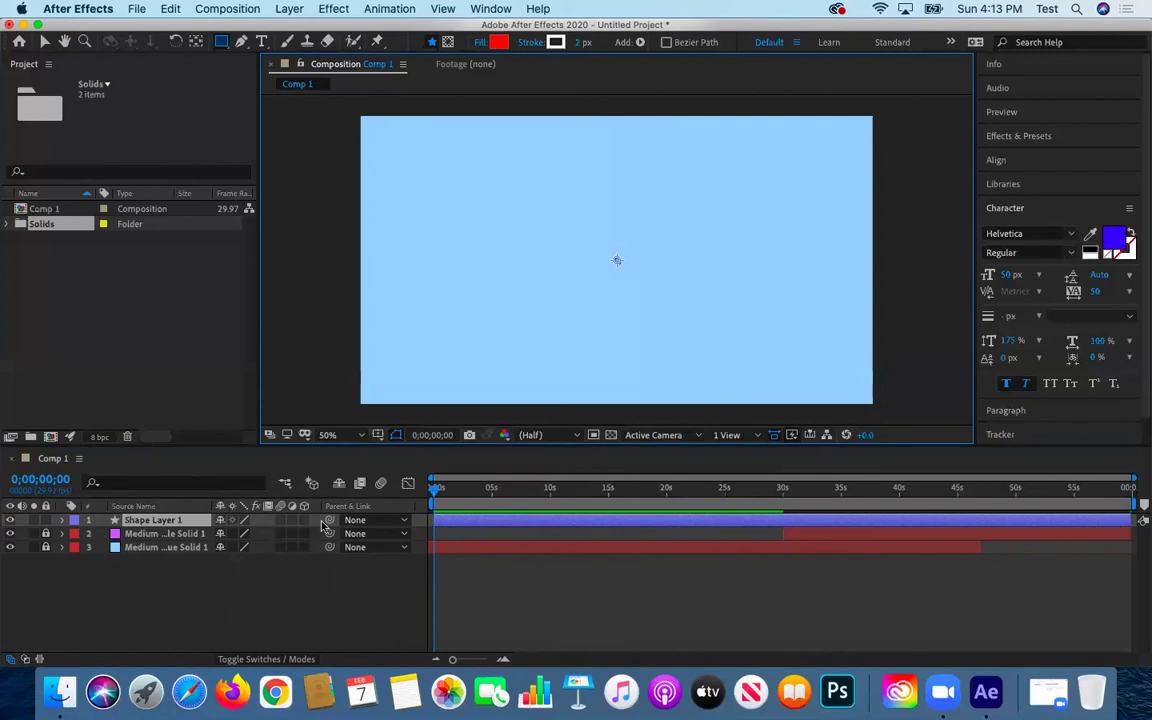
Pick the Rounded Rectangle Tool, draw then delete a test rectangle, and open Fill Options
click(222, 46)
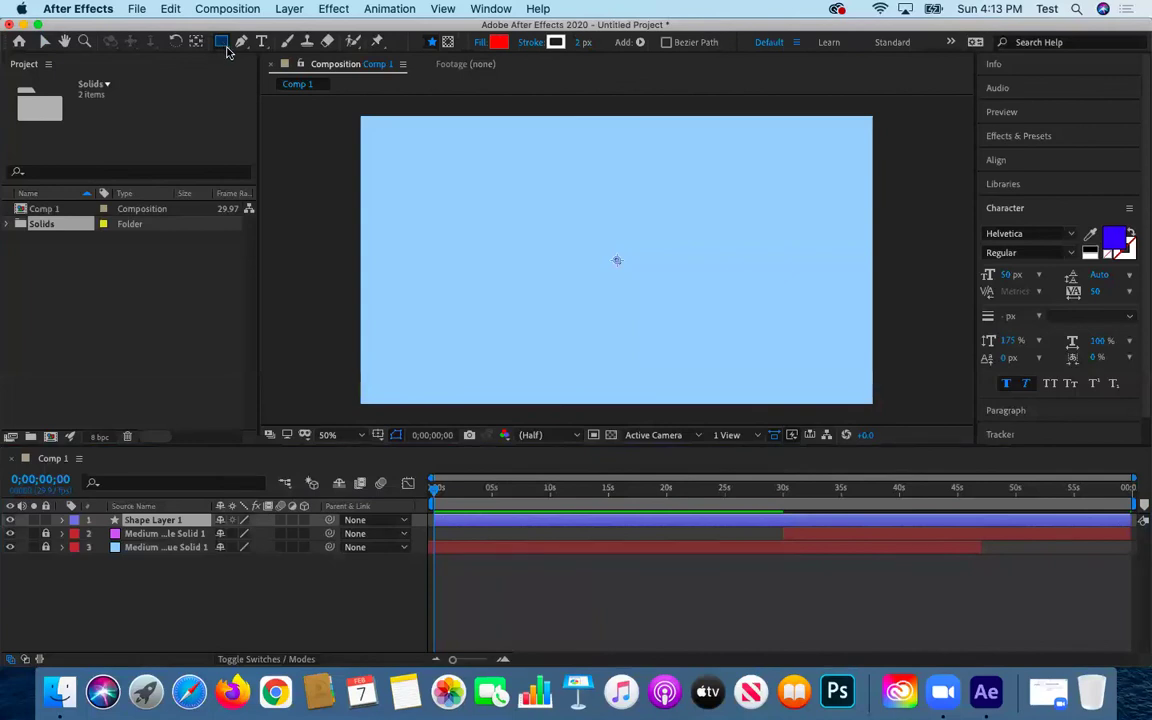
click(226, 48)
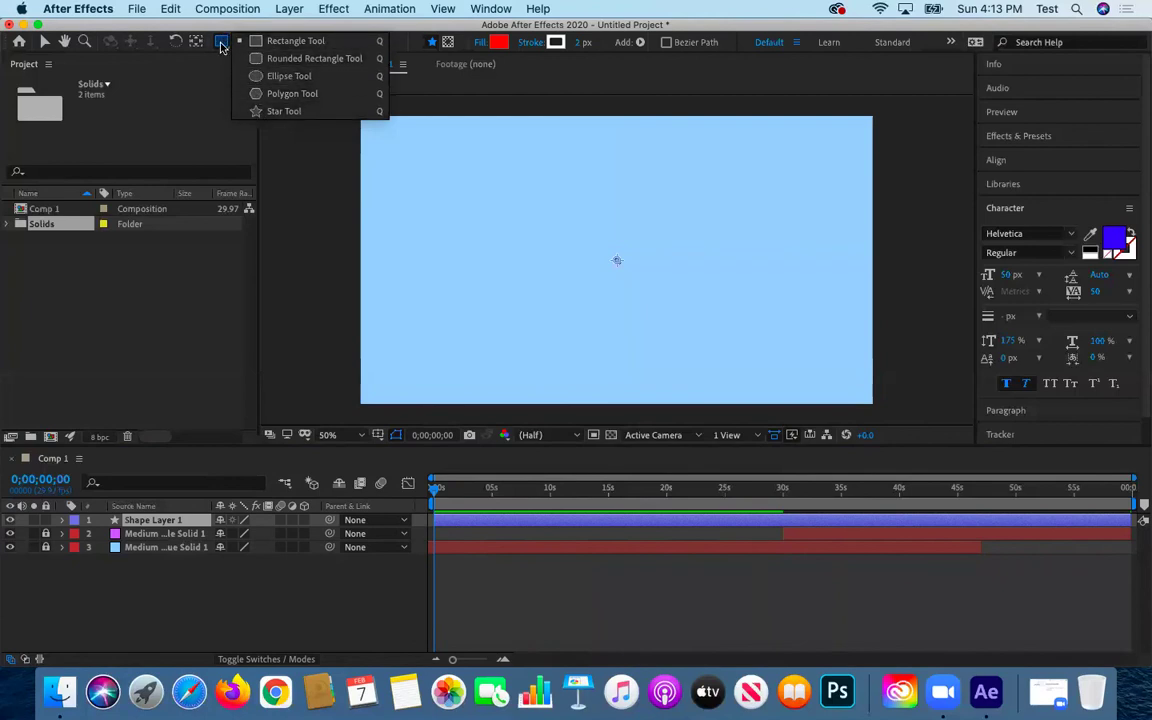
click(272, 60)
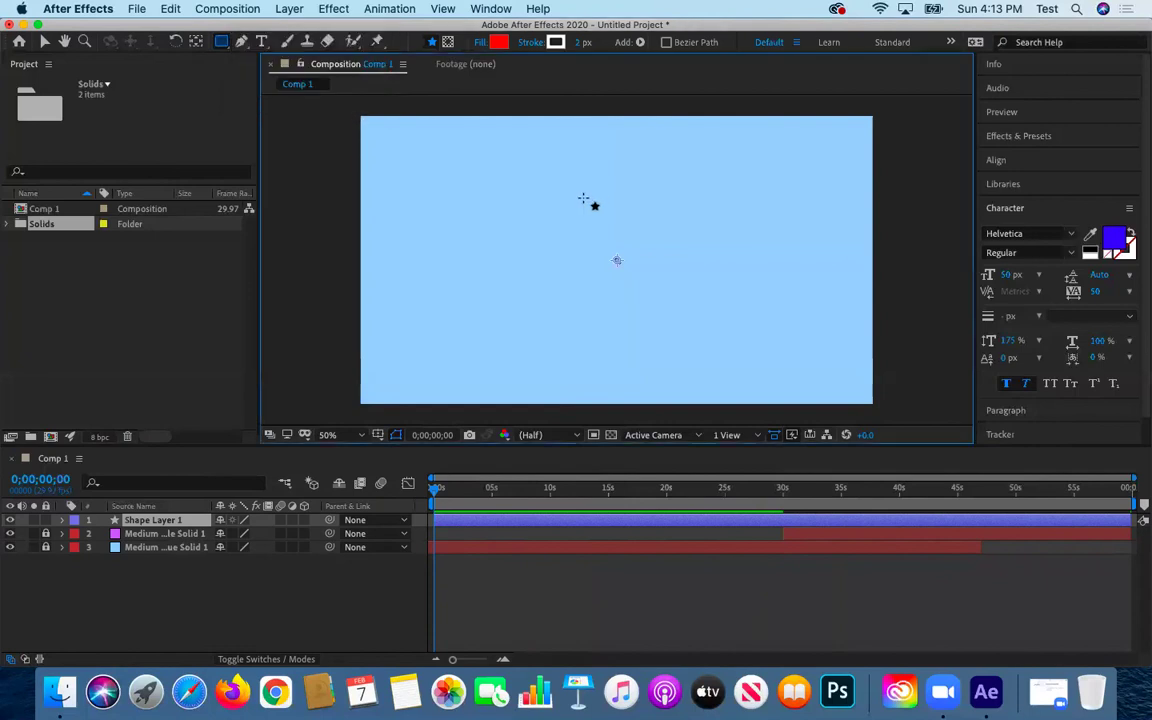
drag(420, 186, 661, 347)
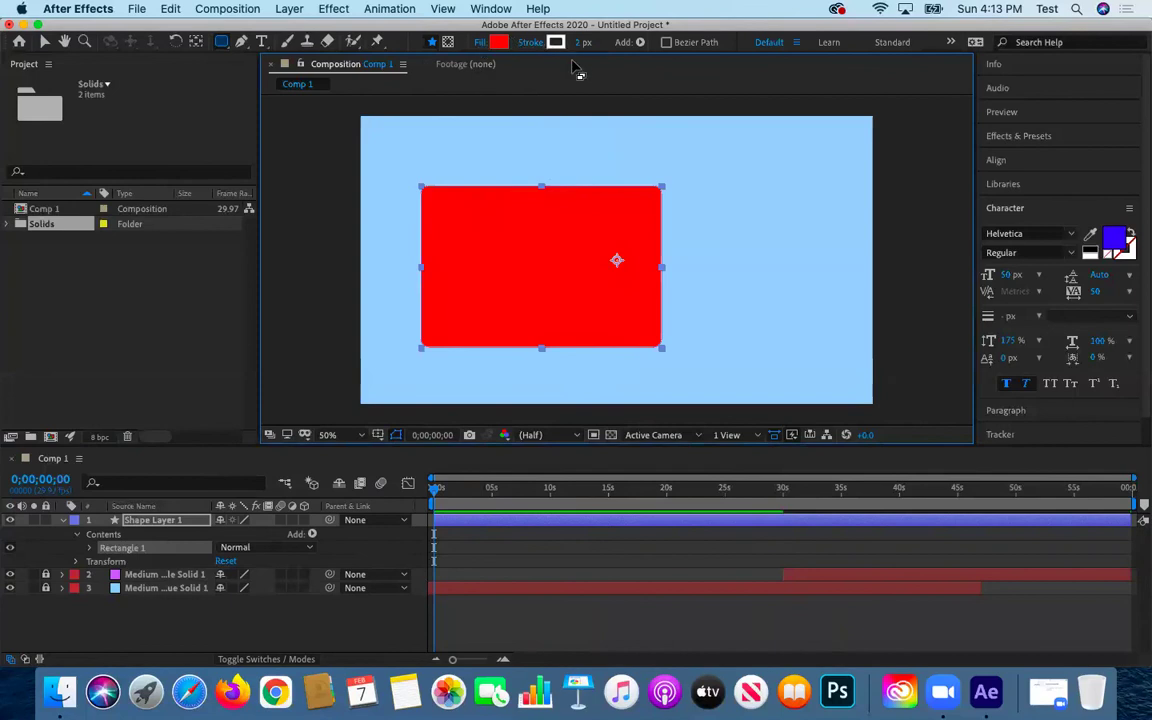
key(Delete)
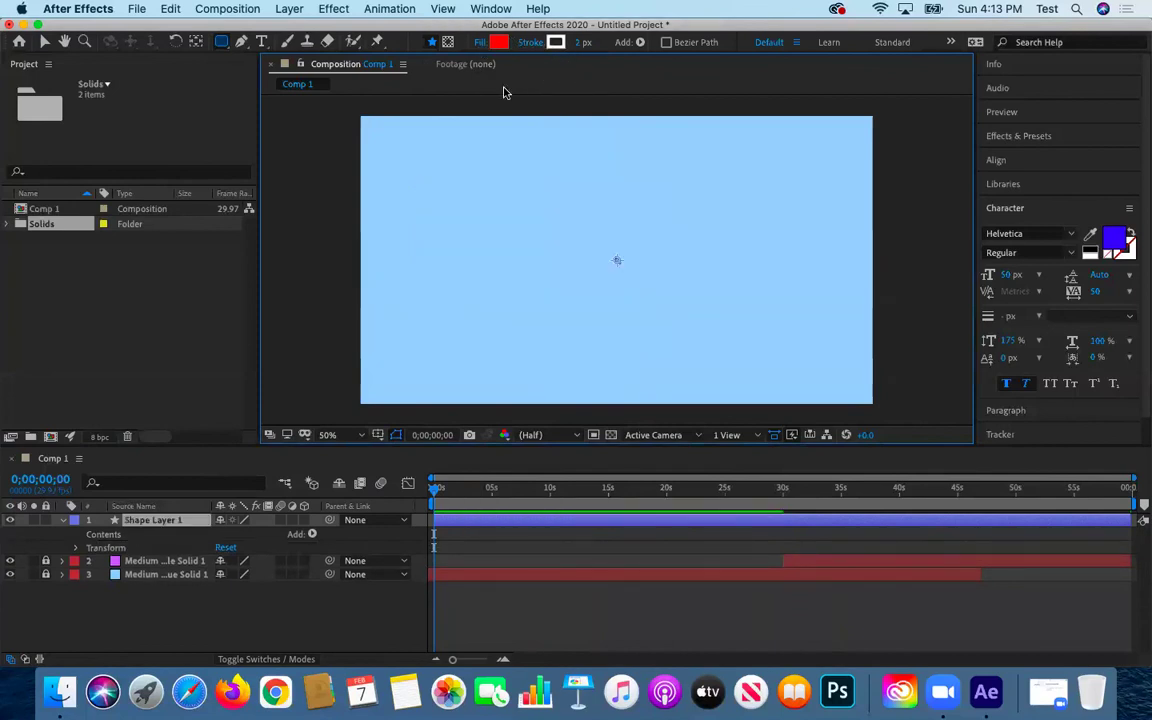
click(480, 43)
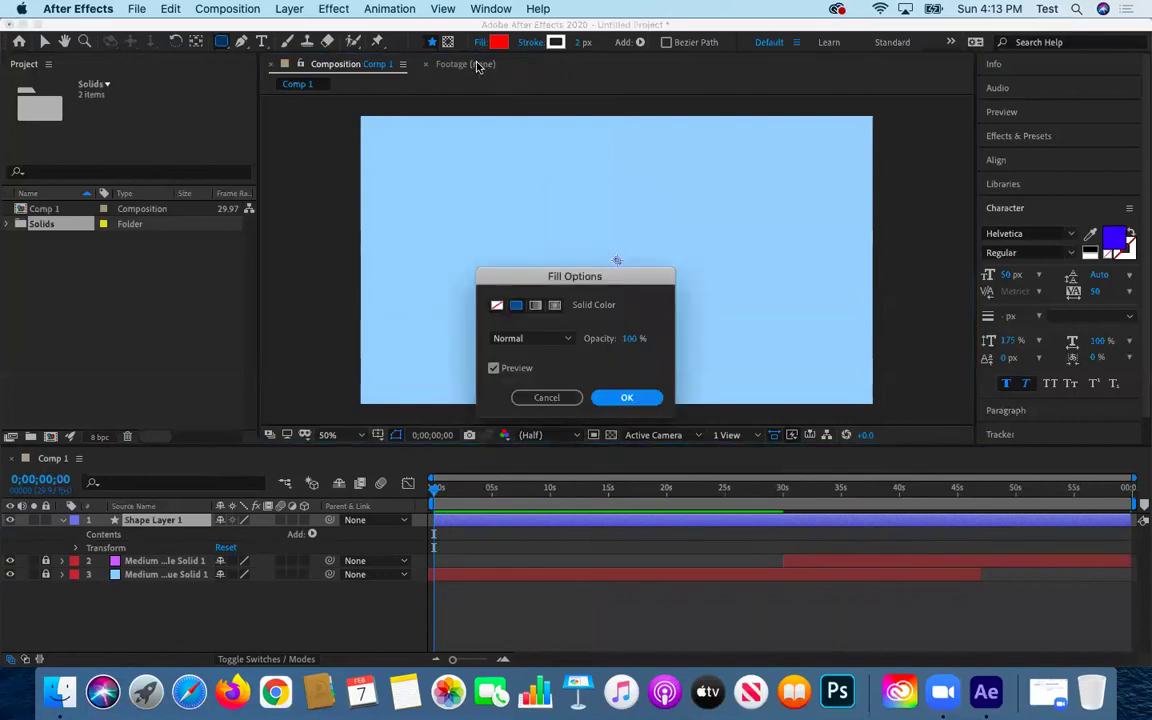
Try gradient fills, then keep solid-colour fill and stroke for the Rectangle tool
click(536, 306)
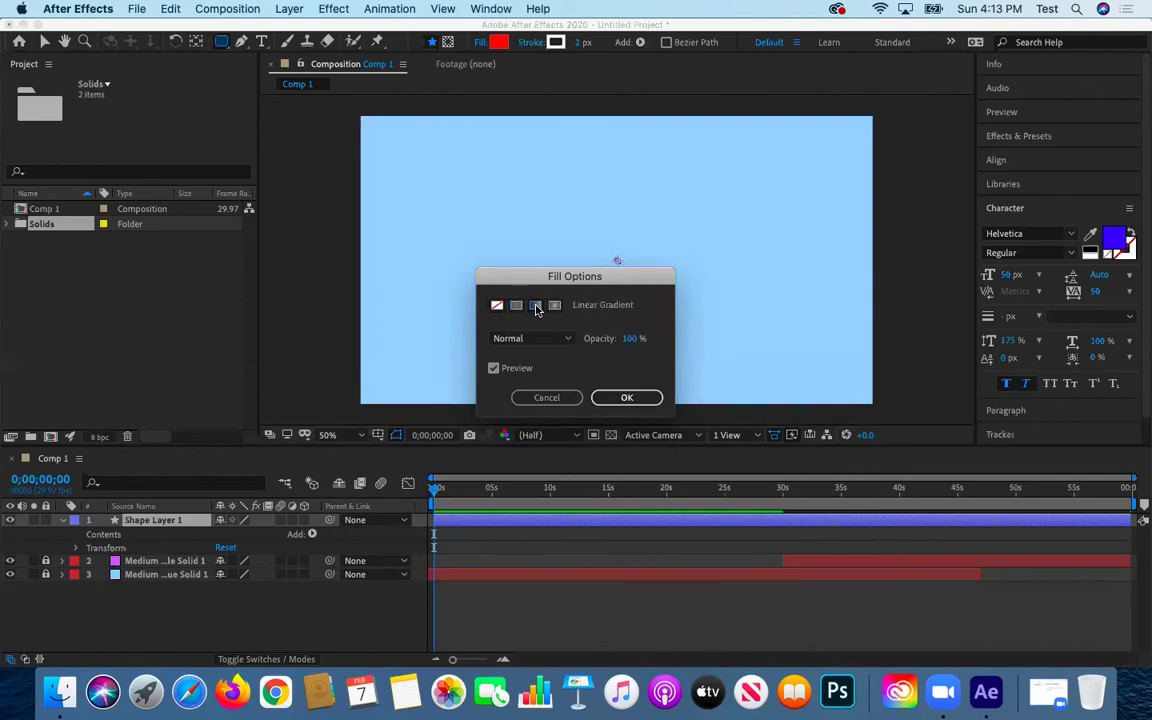
click(555, 306)
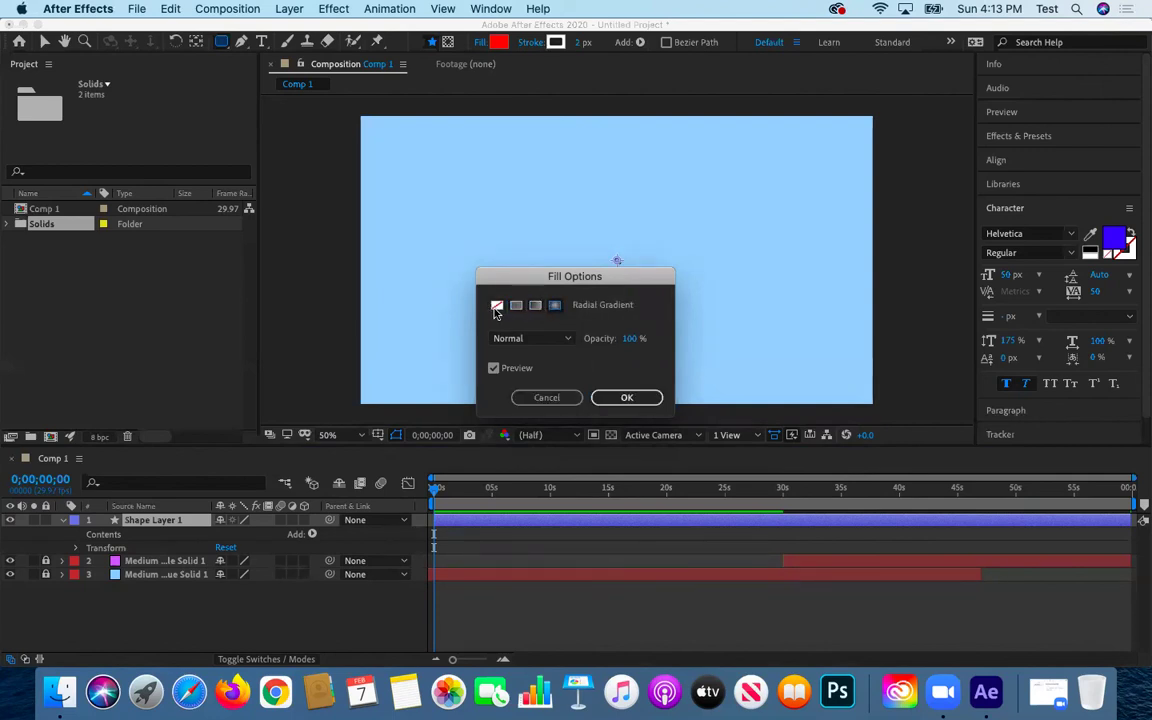
click(516, 307)
click(627, 398)
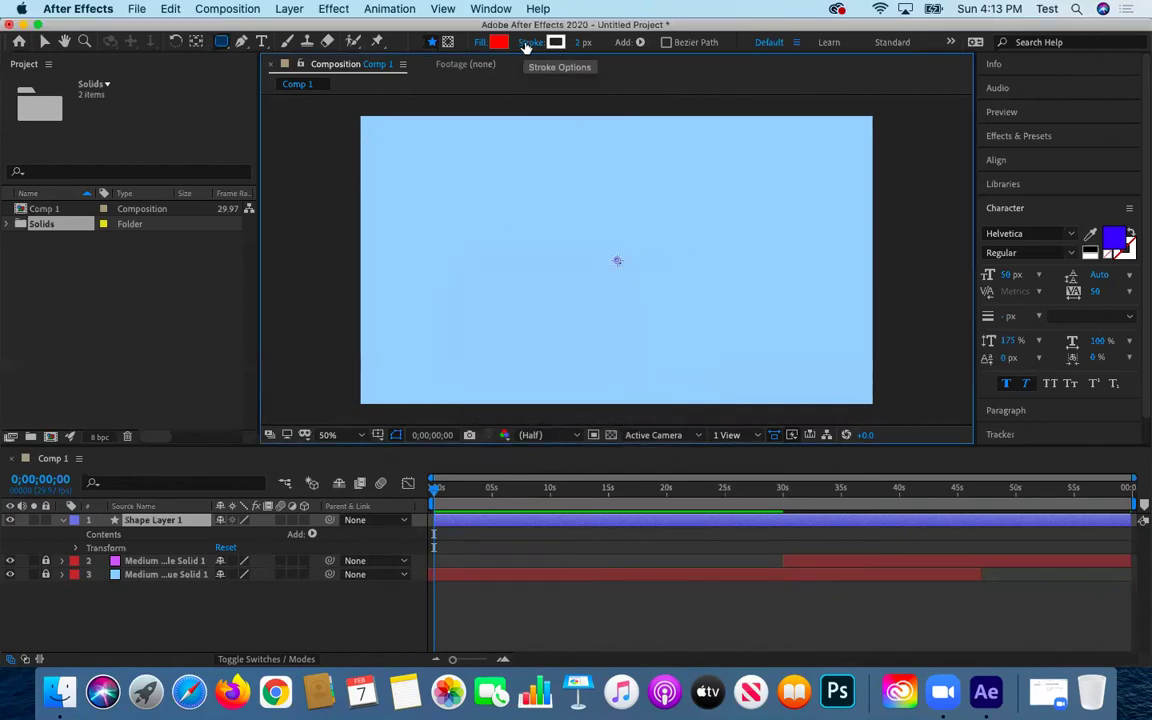
click(526, 44)
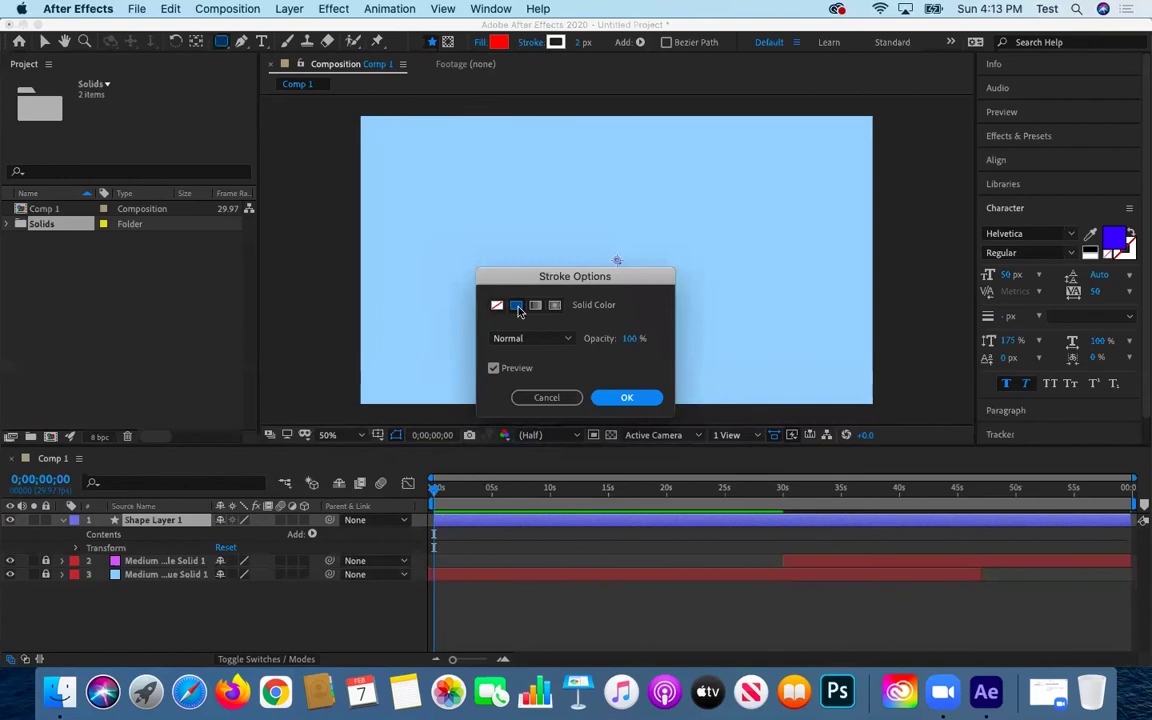
click(497, 306)
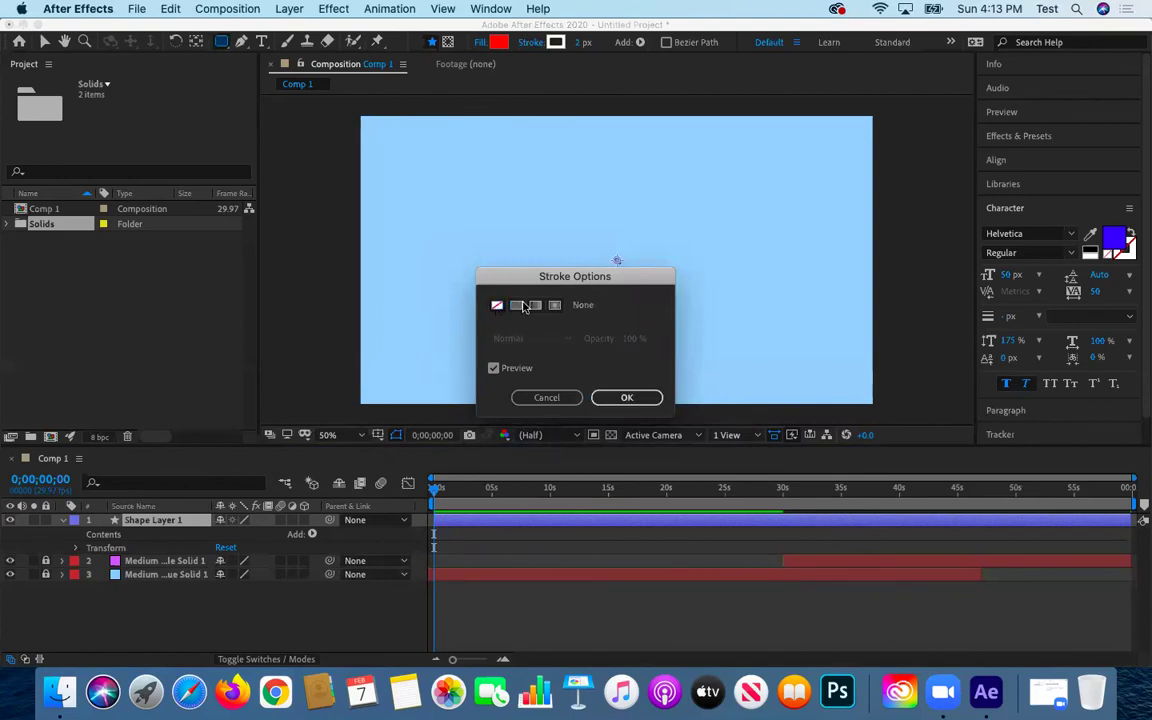
click(516, 305)
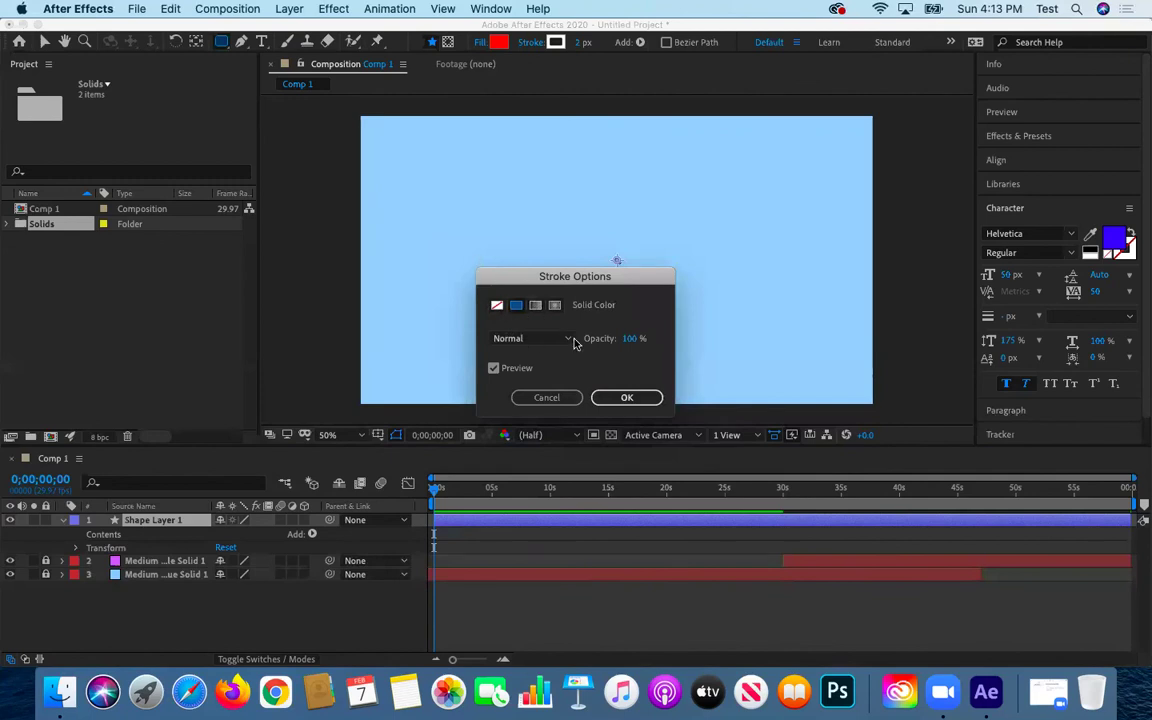
click(604, 397)
Set the Rectangle tool stroke colour to black 000000 and fill to lime-yellow DFFF00
click(555, 44)
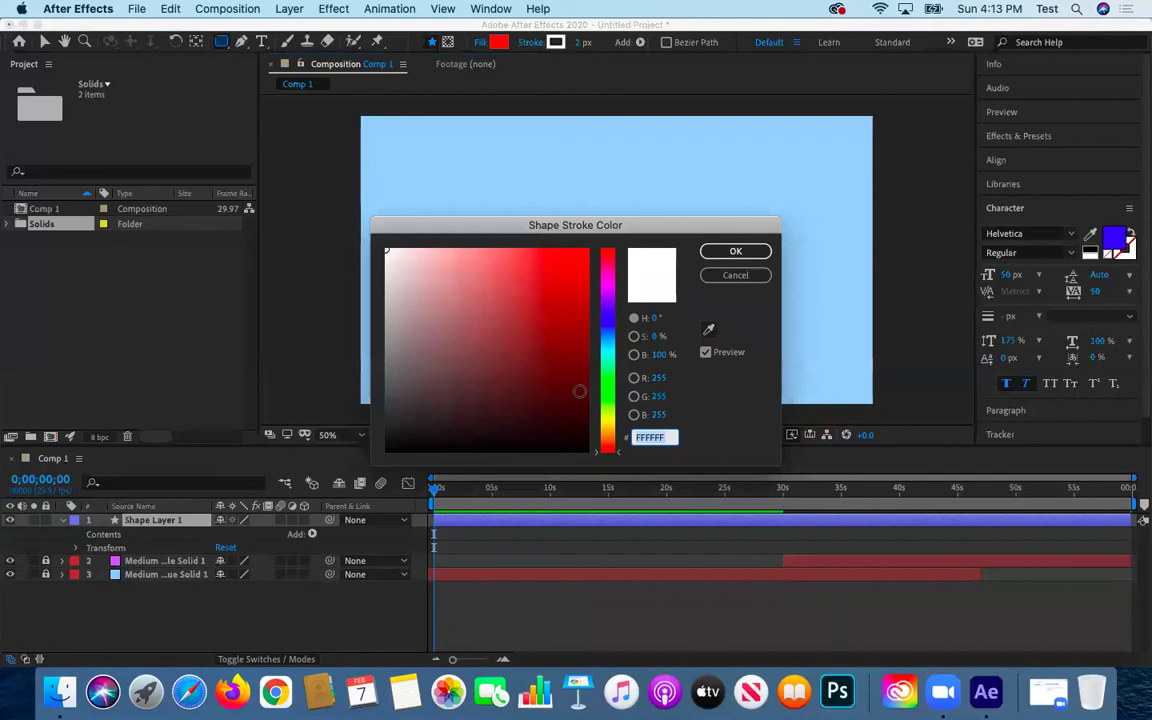
drag(459, 436, 374, 456)
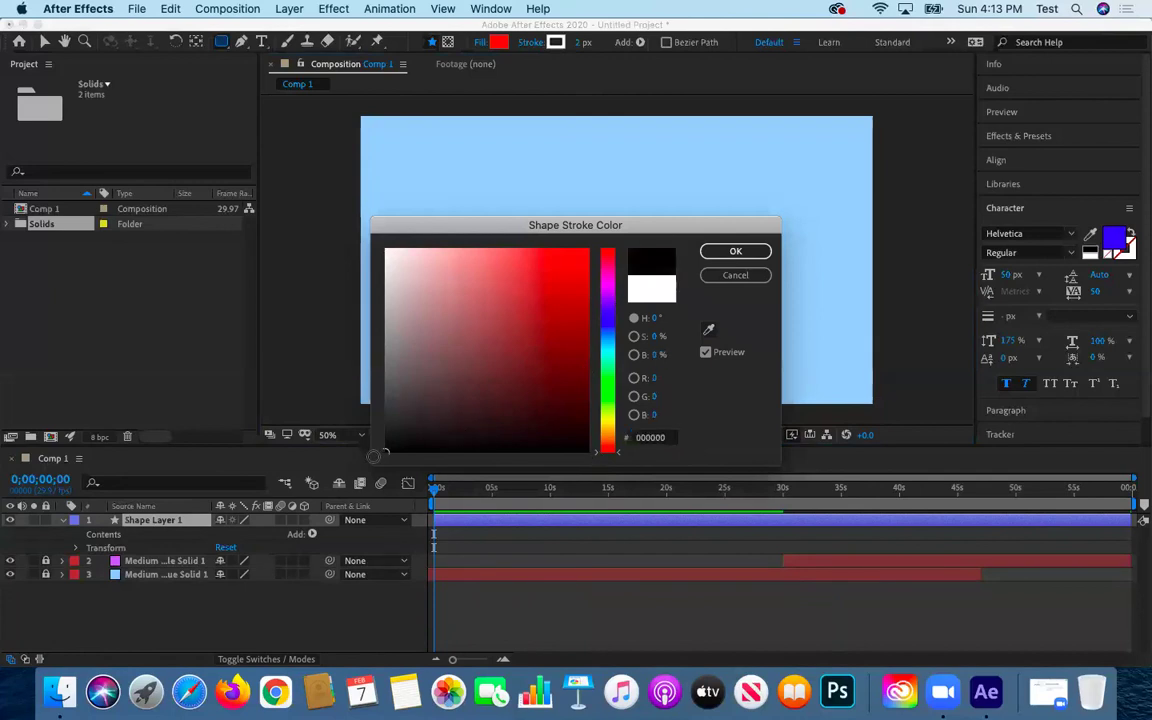
click(763, 251)
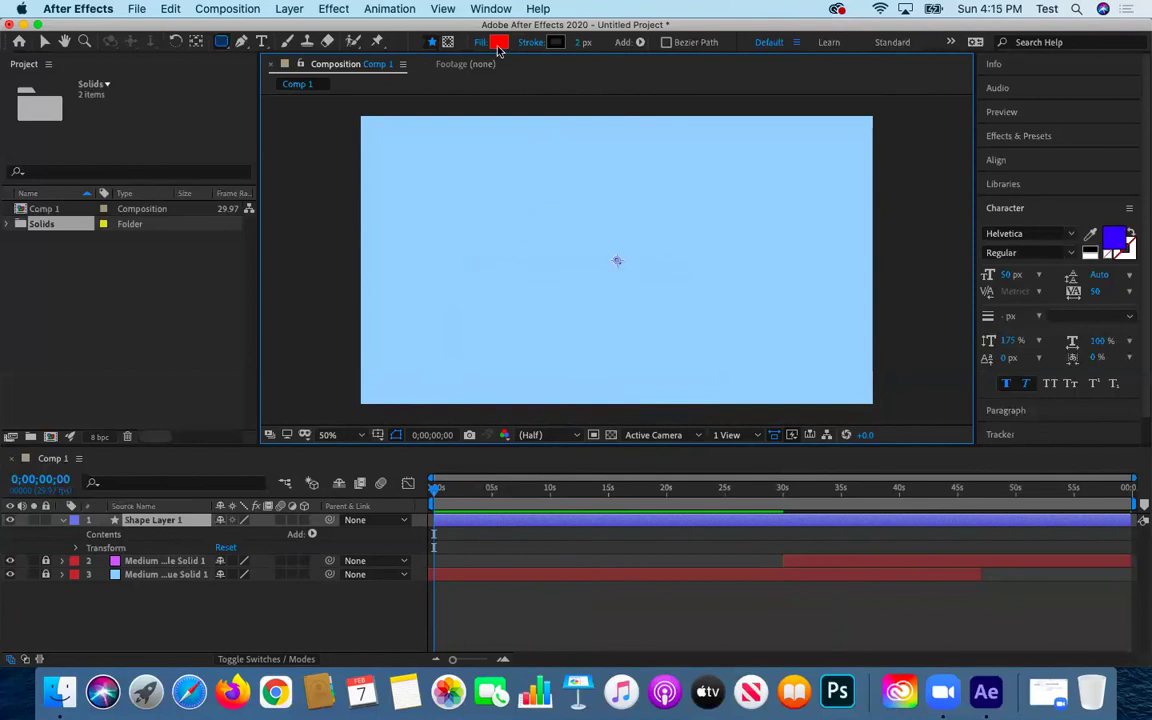
click(499, 47)
drag(606, 442, 606, 424)
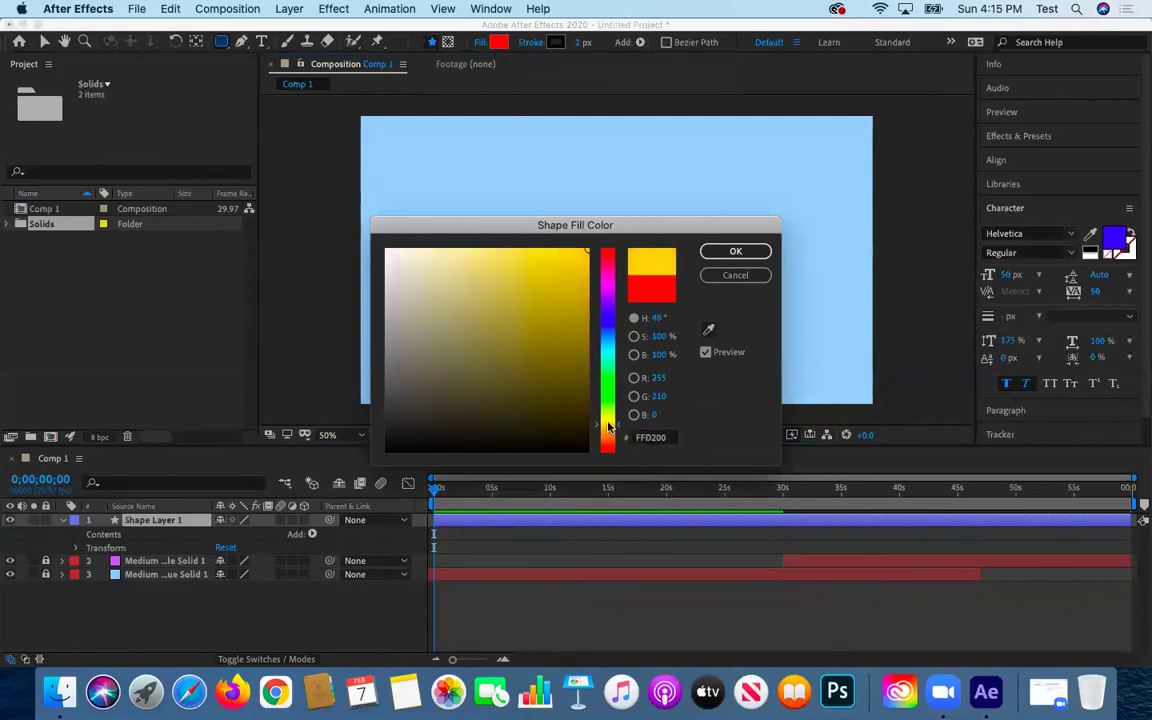
click(734, 251)
drag(607, 424, 609, 414)
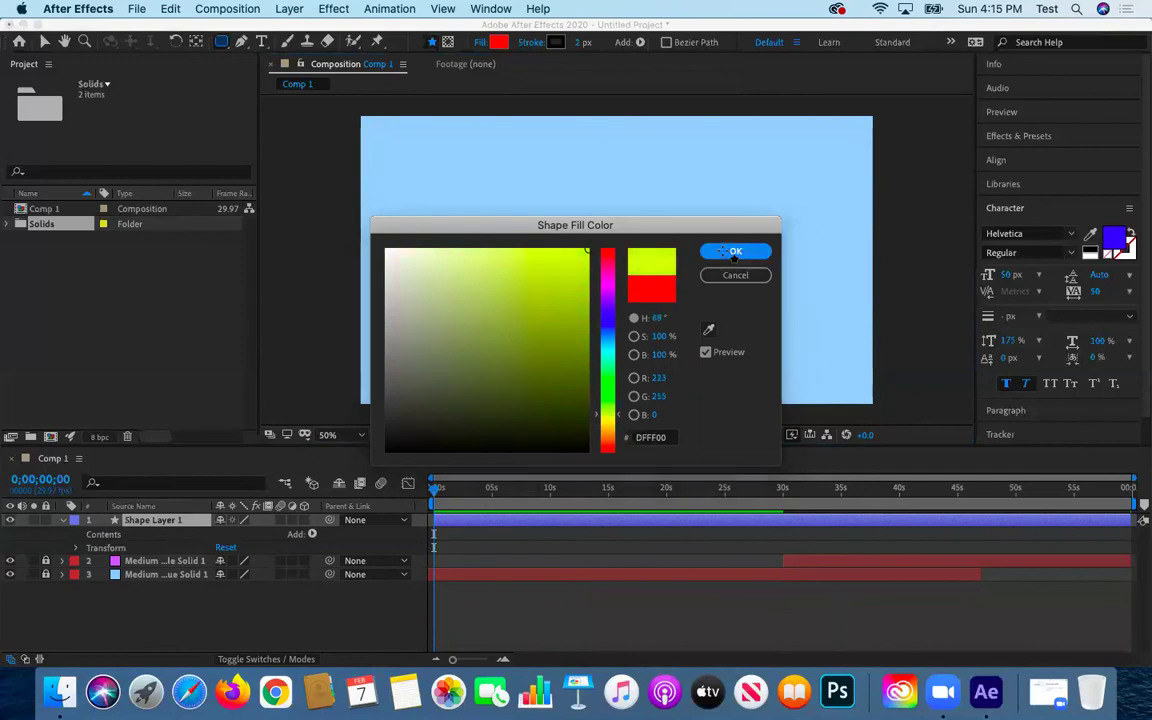
click(734, 251)
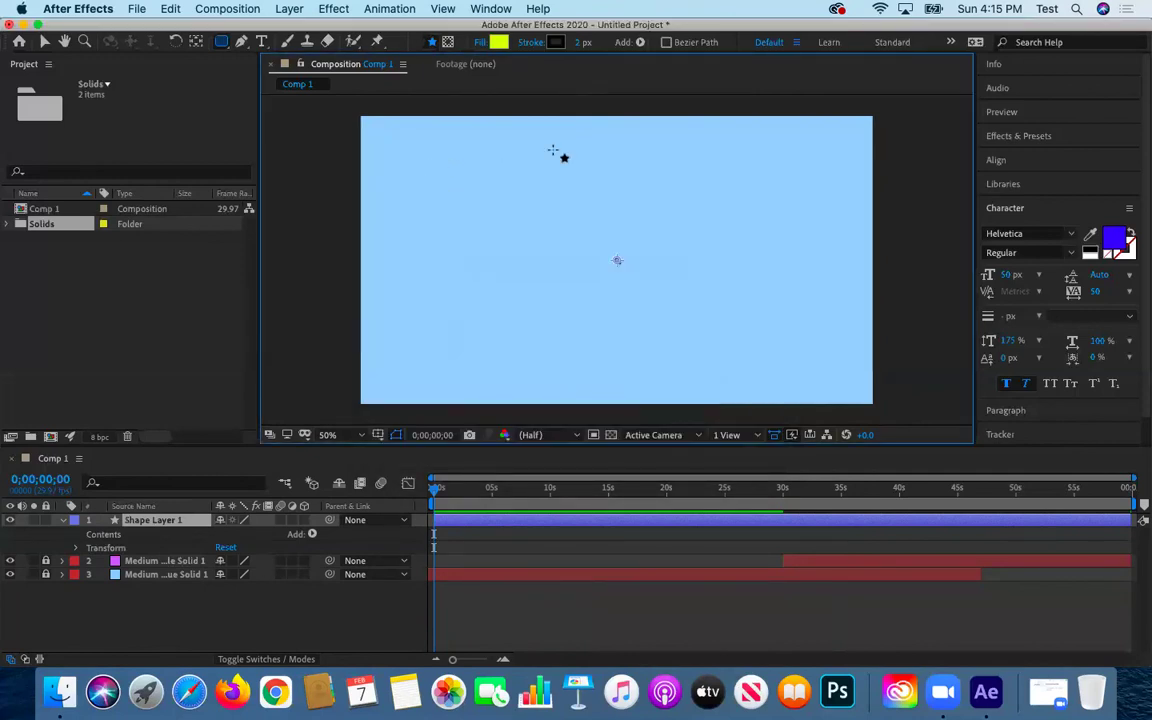
Draw a rectangle on the comp and delete the extra small Shape Layer 2
drag(447, 191, 681, 347)
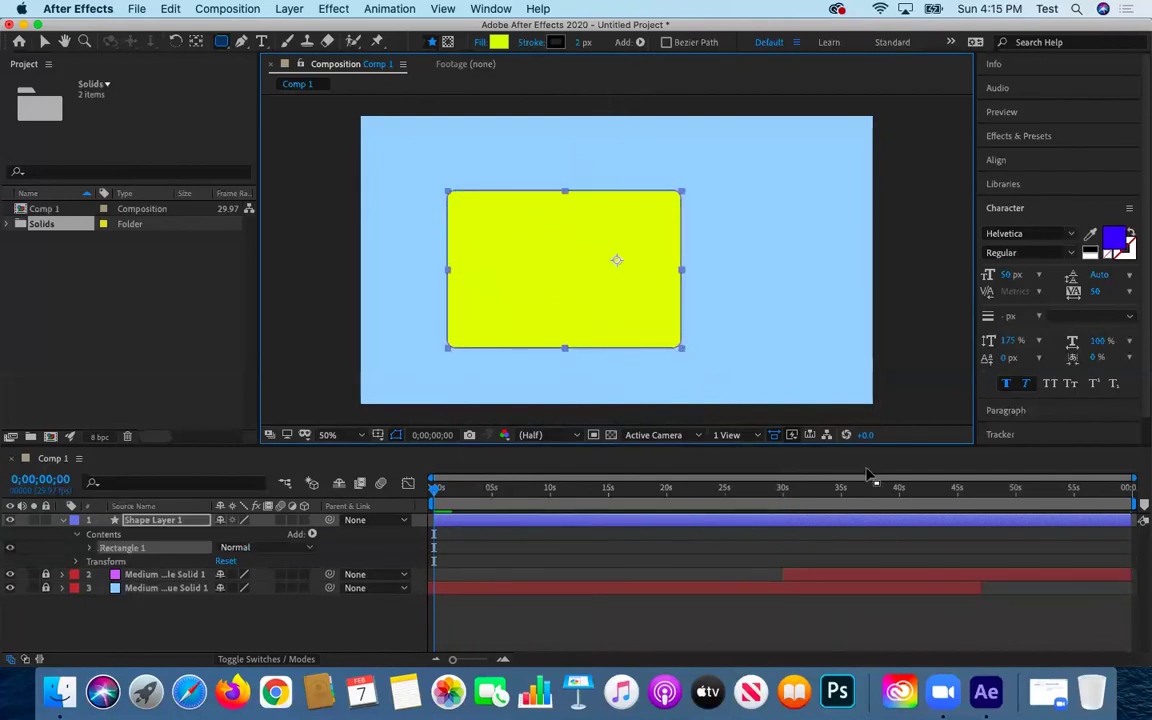
click(125, 615)
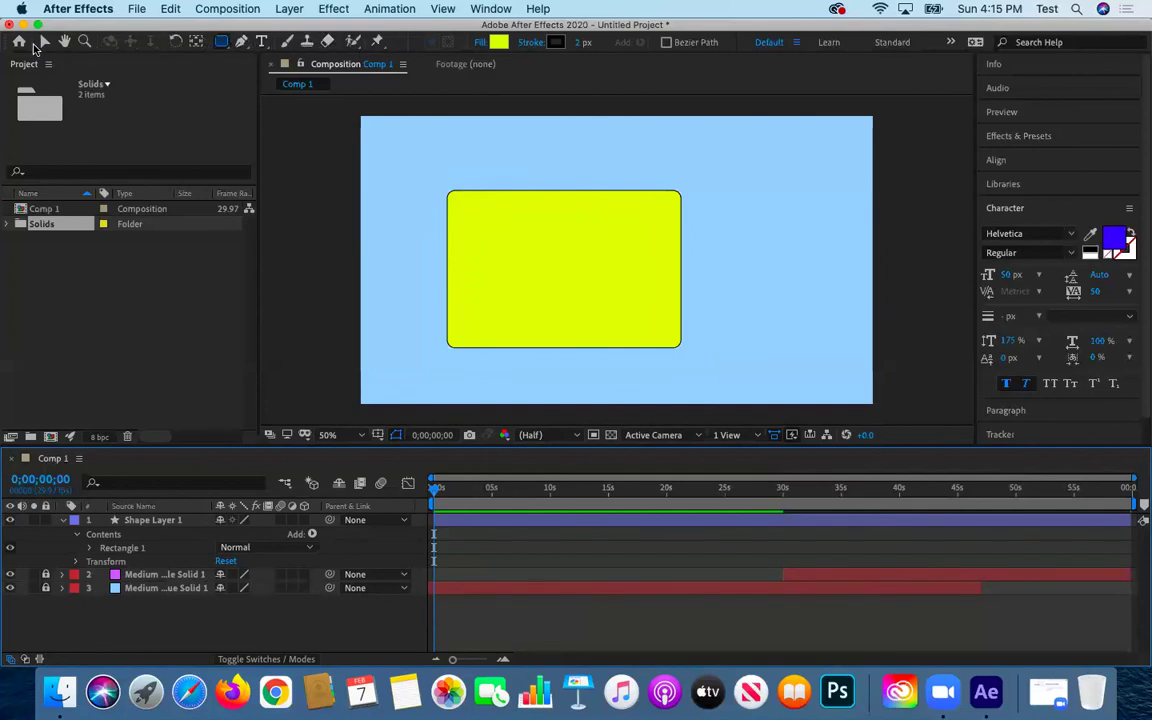
drag(480, 150, 551, 222)
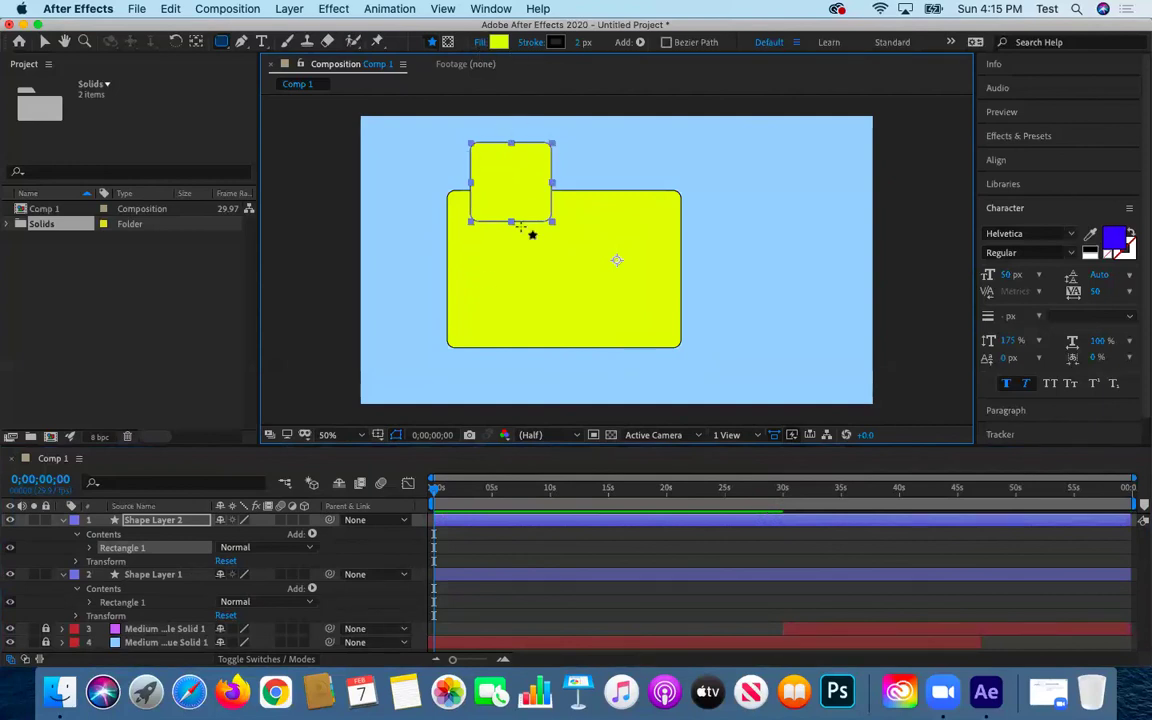
key(Delete)
Move the yellow rectangle toward the top centre with the Selection tool
click(44, 41)
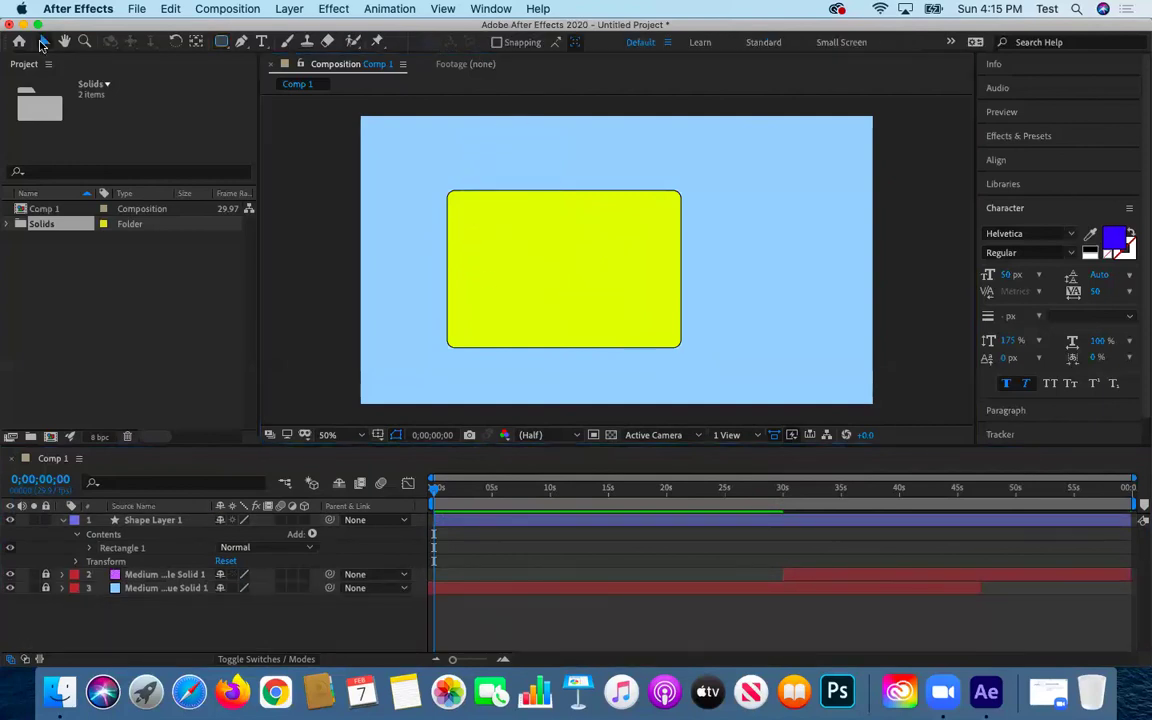
click(506, 268)
drag(536, 304, 588, 268)
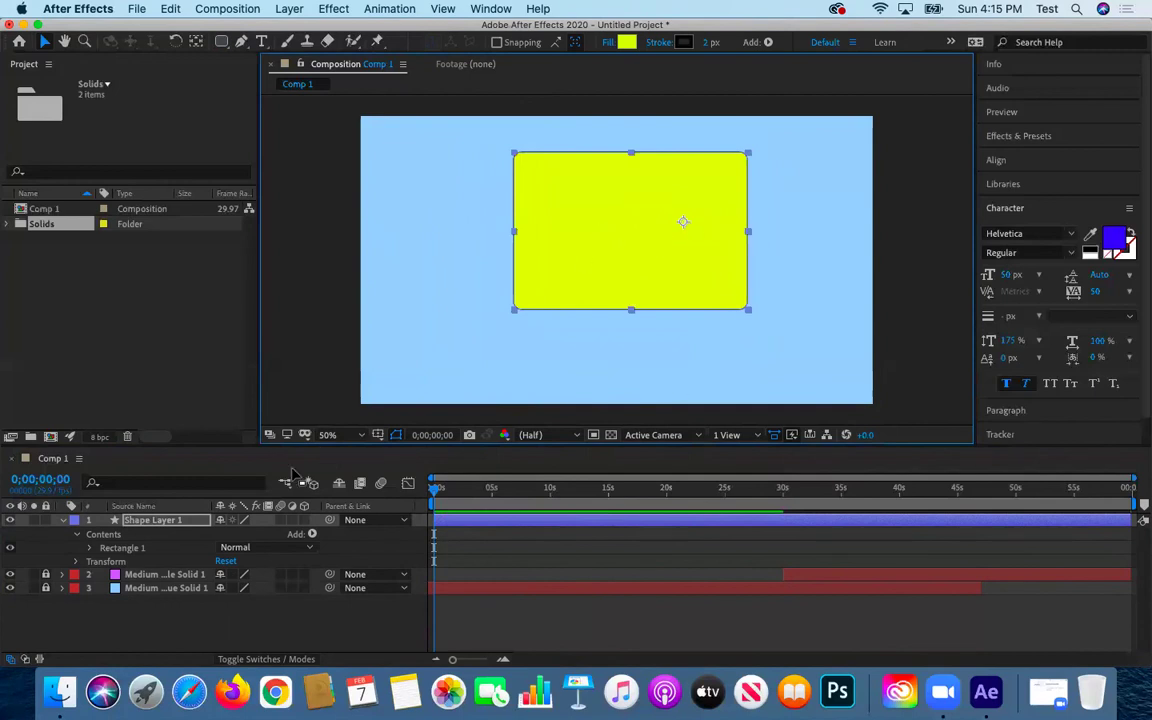
Set the rectangle's stroke width to 10 px
click(708, 42)
key(Return)
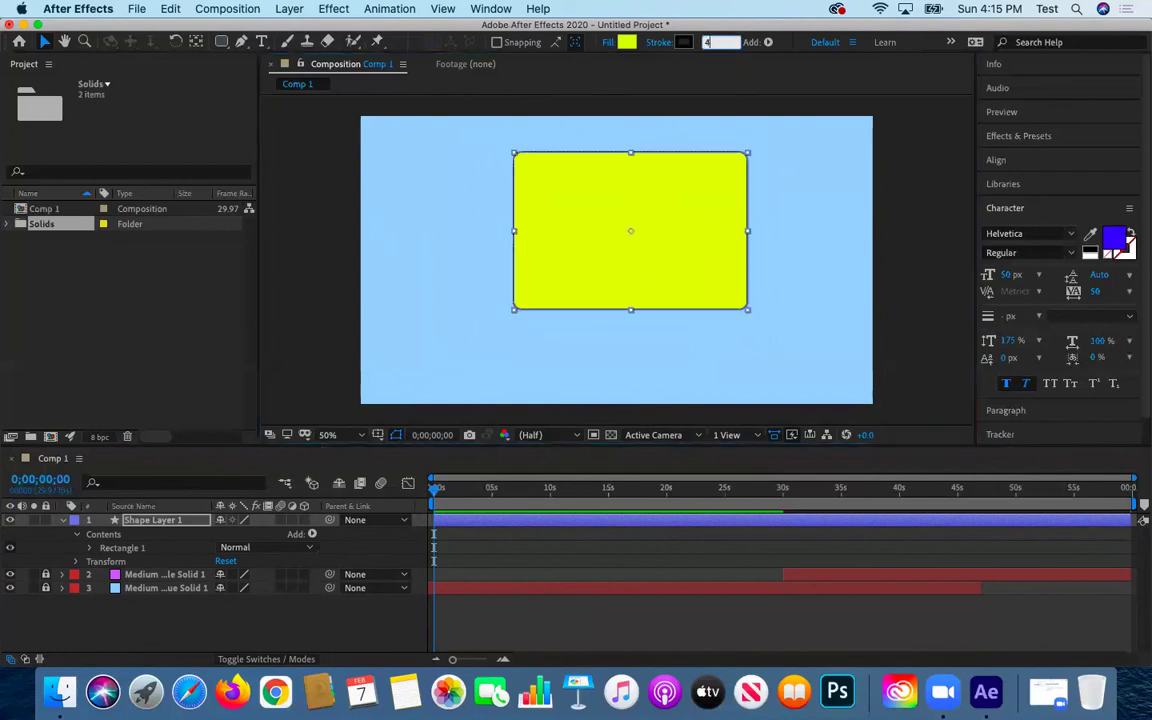
click(707, 44)
text(10)
key(Return)
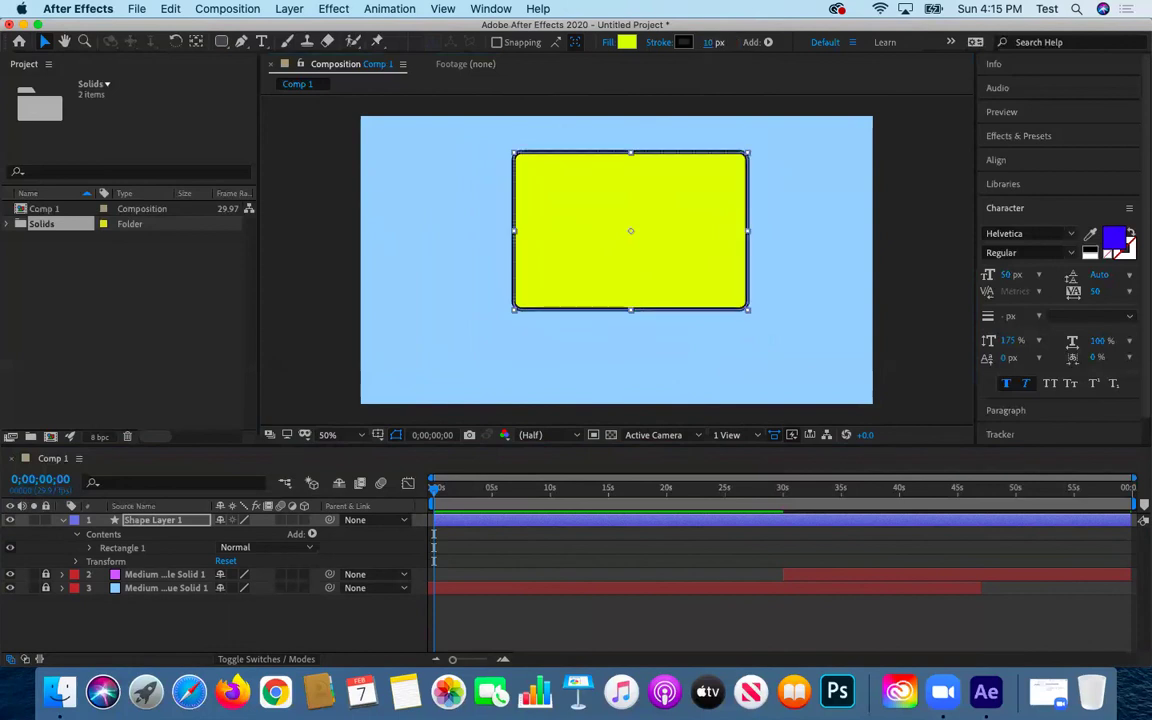
Change the fill to pale yellow F3FFA2 and shift the rectangle left and down
click(294, 651)
click(674, 221)
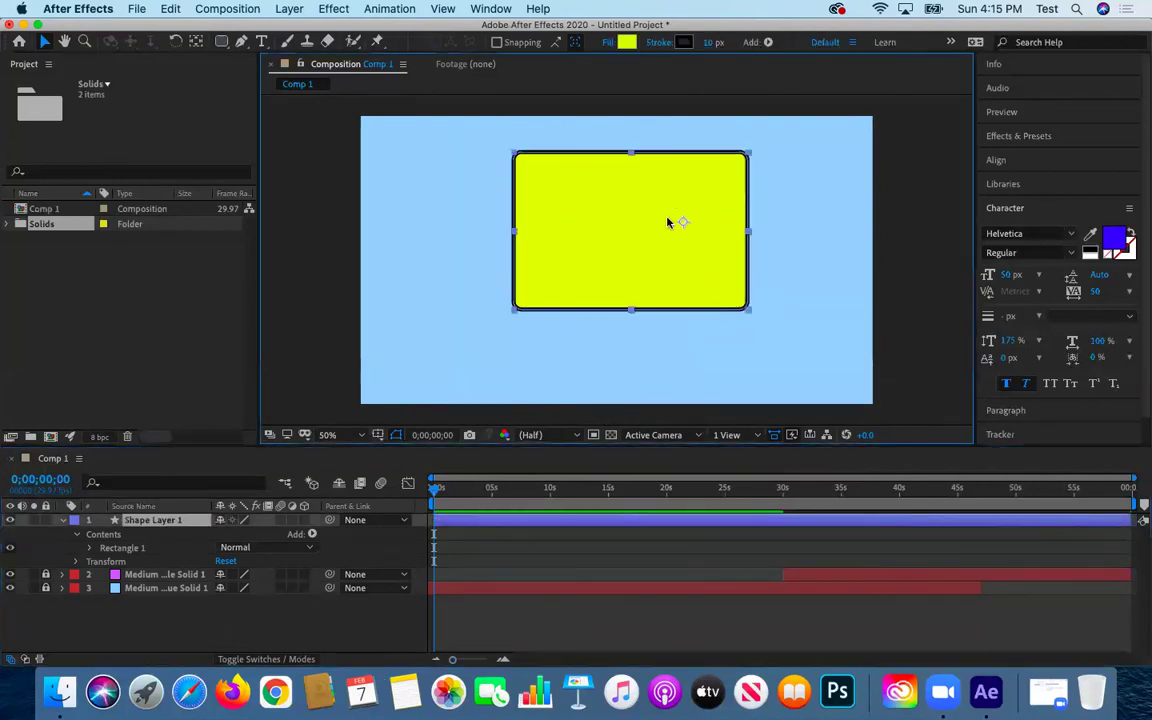
click(626, 42)
mouse_move(507, 293)
mouse_down()
mouse_move(494, 303)
mouse_move(482, 268)
mouse_move(496, 278)
mouse_move(460, 216)
mouse_up()
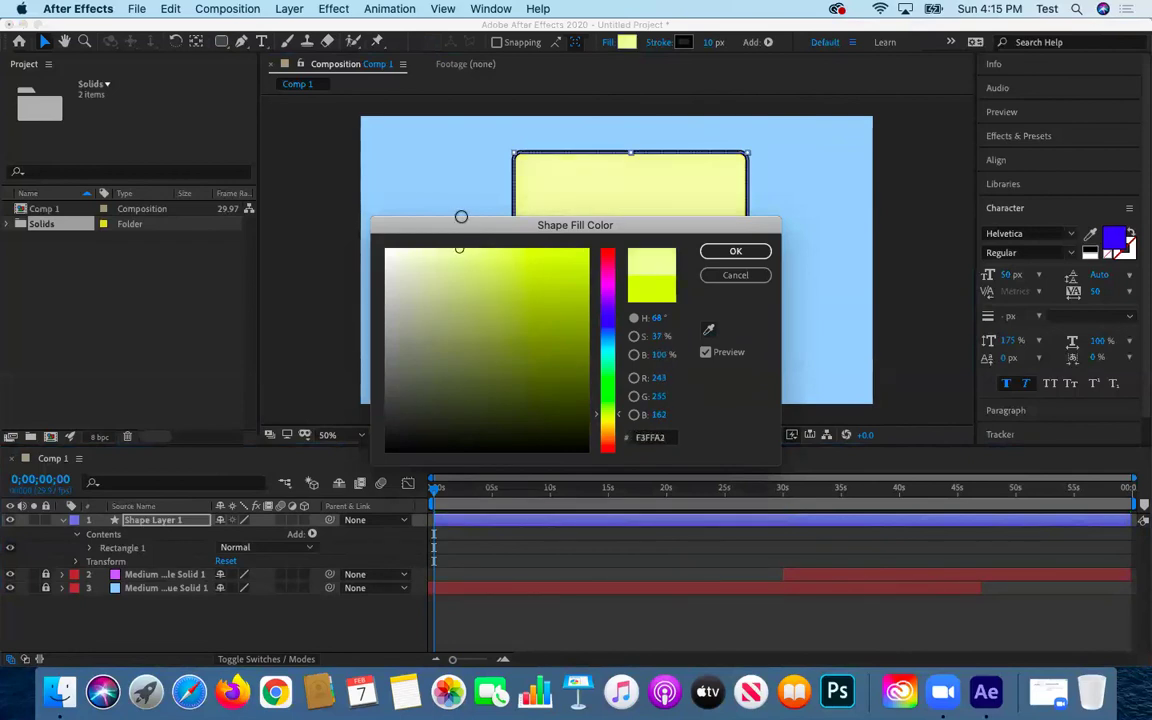
click(735, 251)
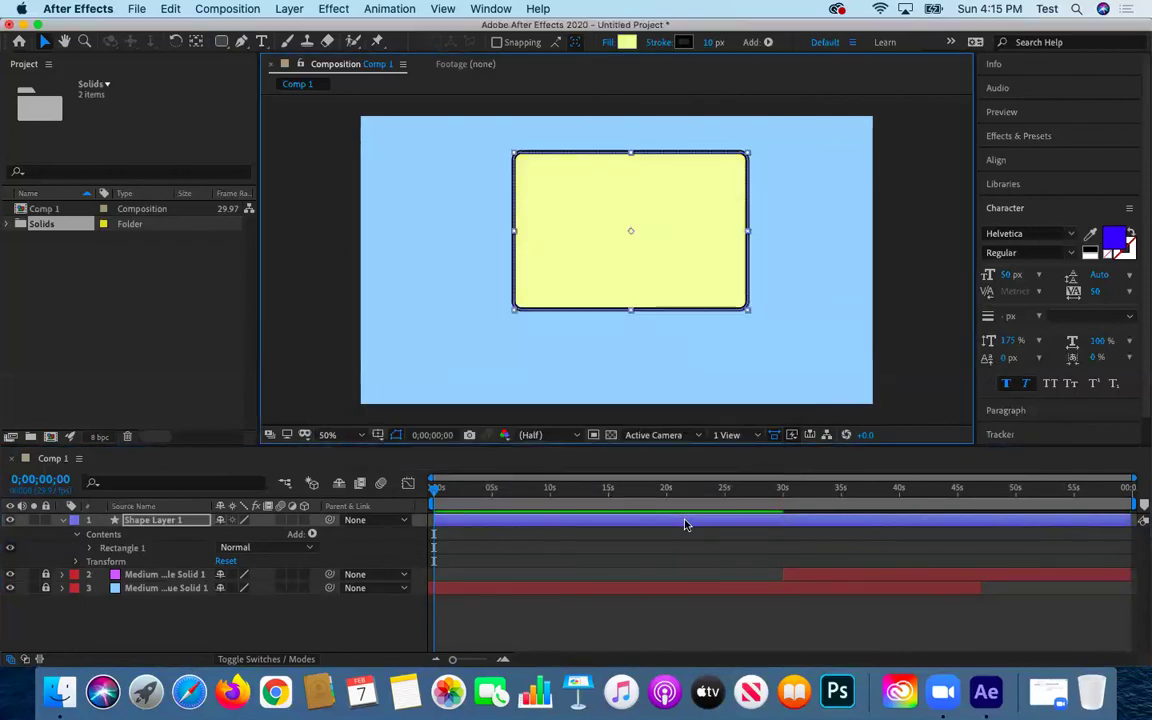
click(342, 645)
drag(628, 202, 584, 240)
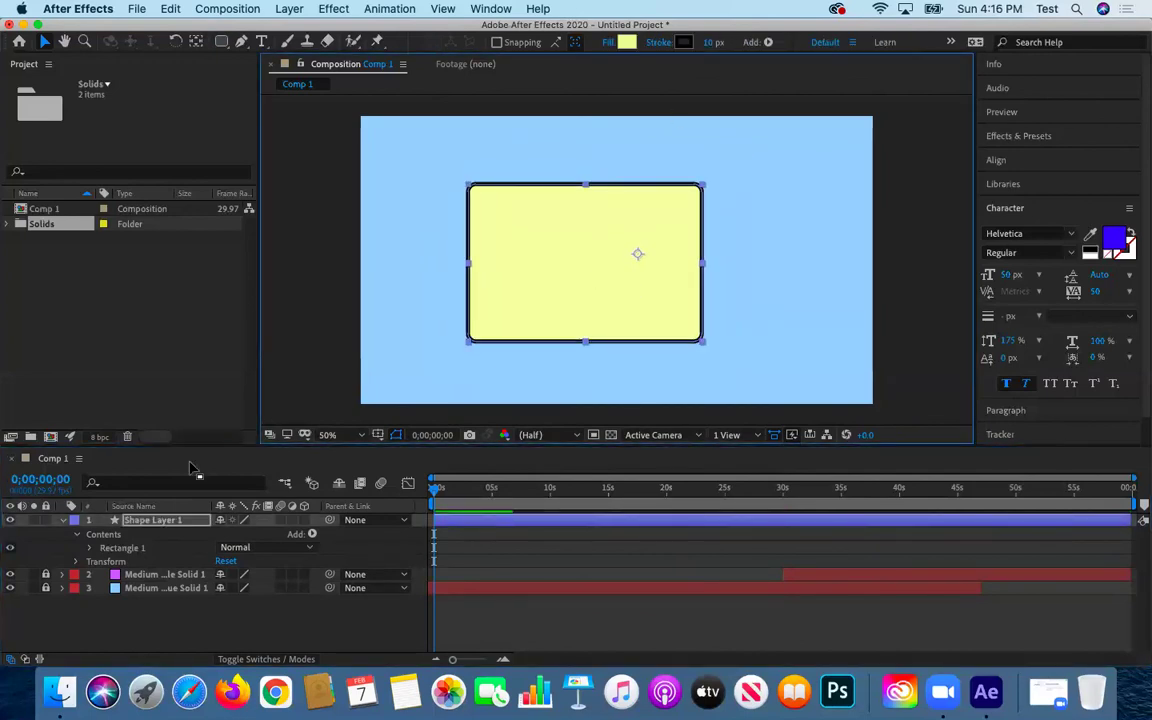
Set Rectangle Path 1 Size to 300 by 500
click(89, 549)
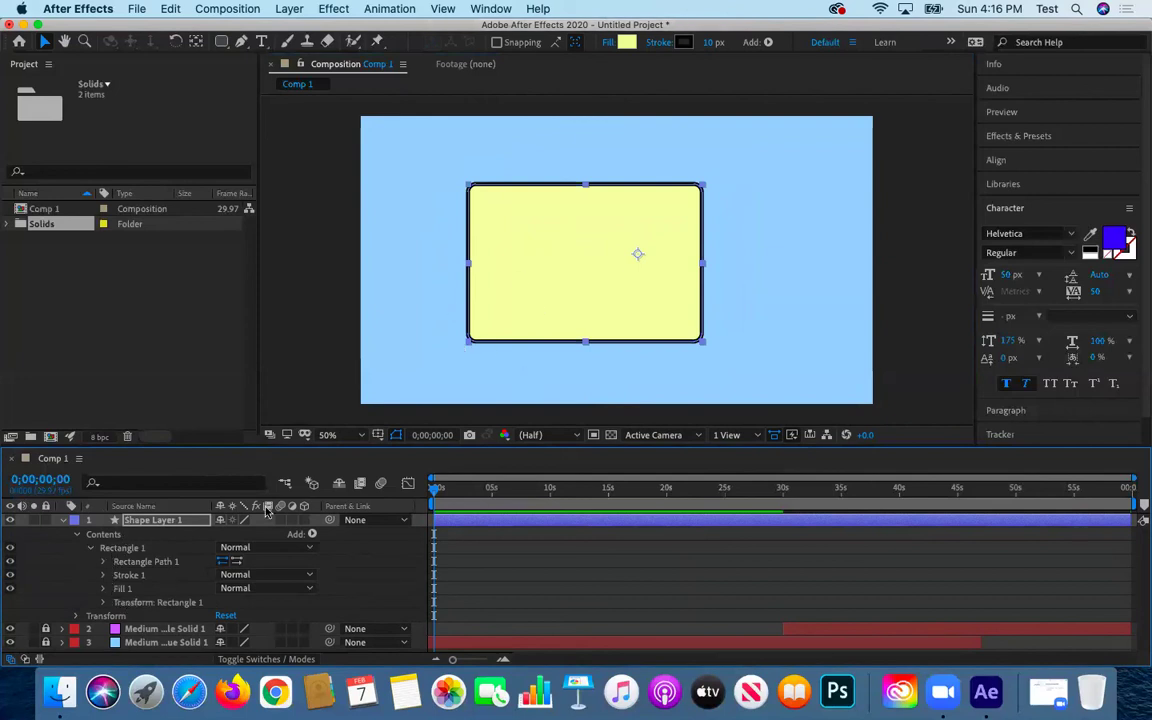
click(103, 562)
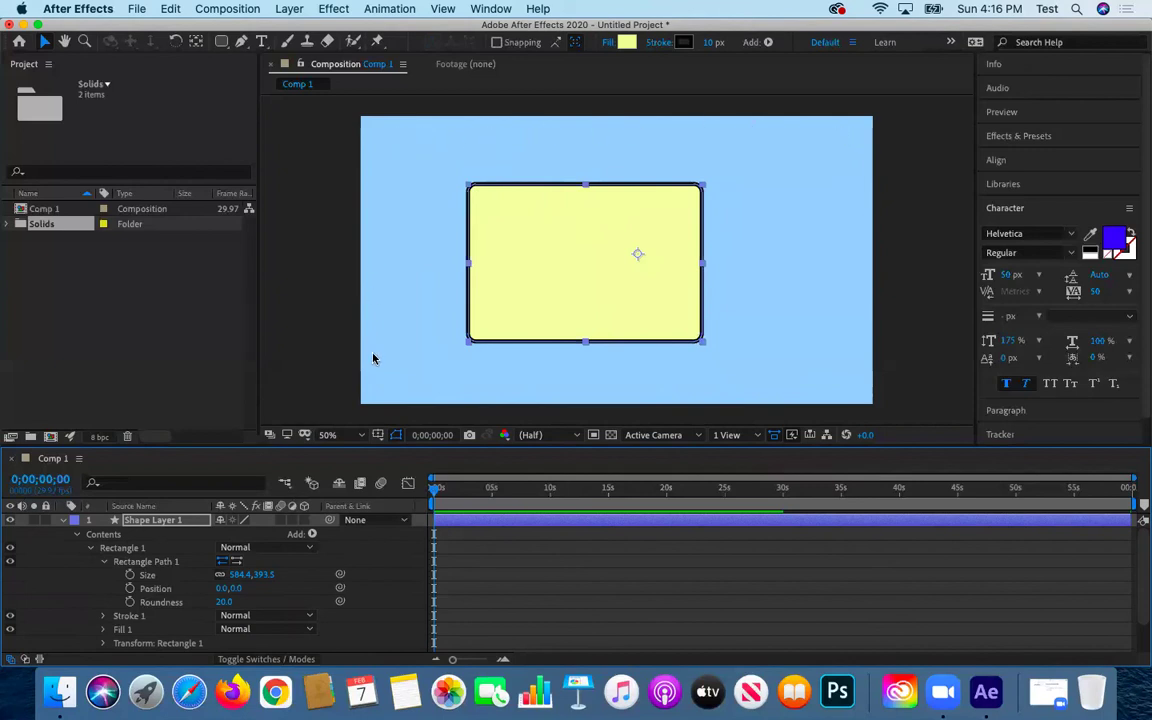
click(240, 575)
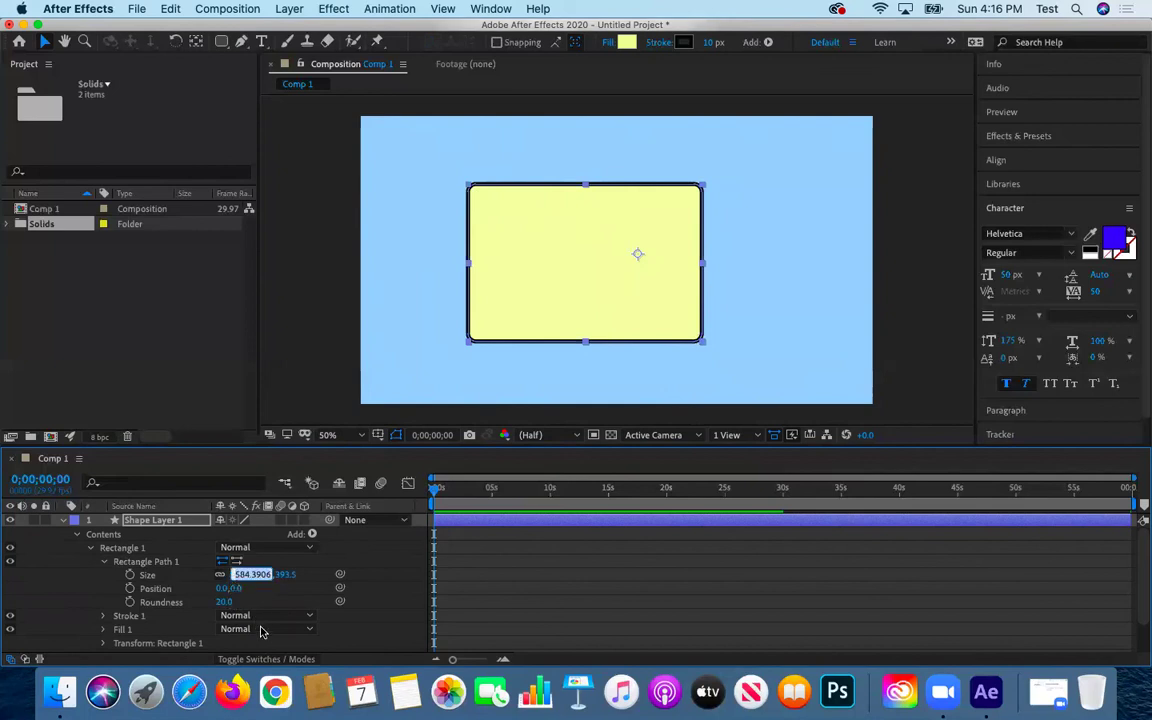
text(300)
key(Tab)
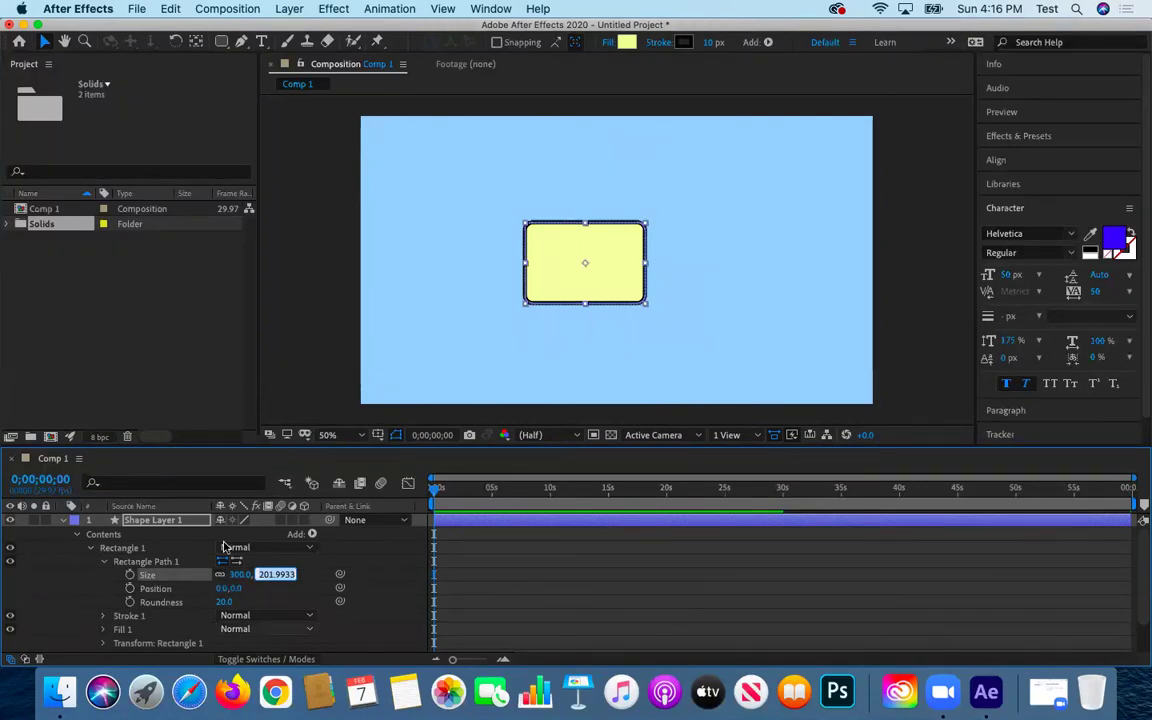
key(Return)
text(500)
key(Return)
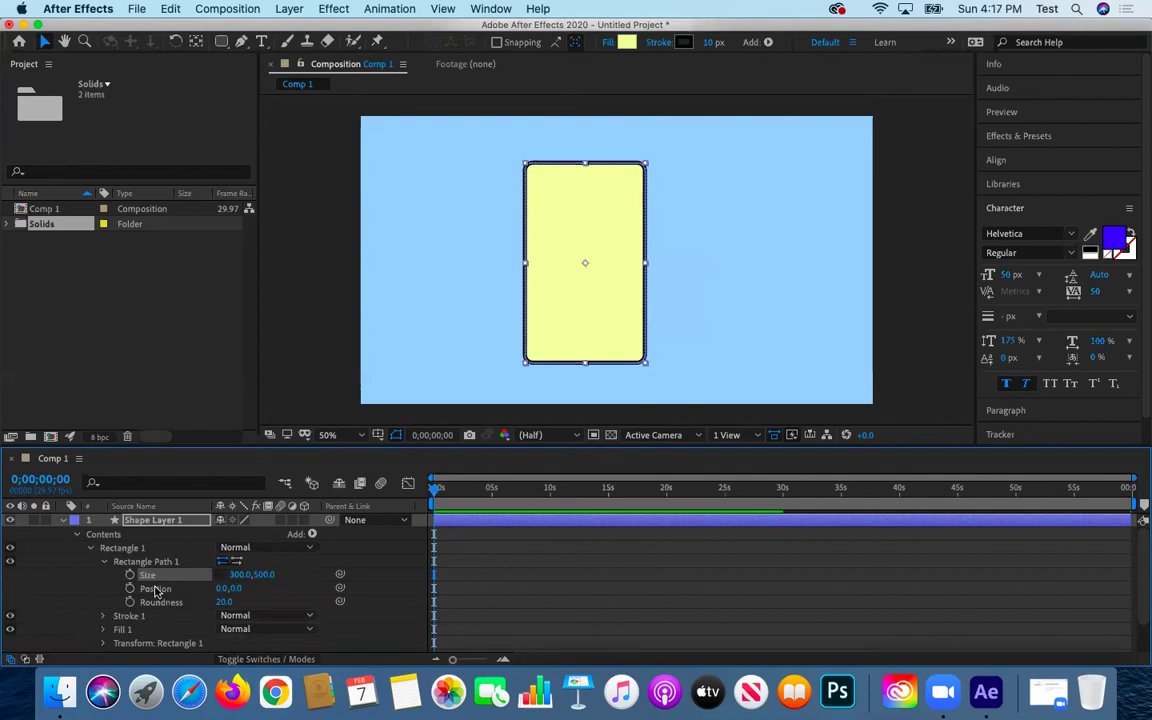
Set Roundness to 60 and expand the Stroke 1 properties
click(224, 602)
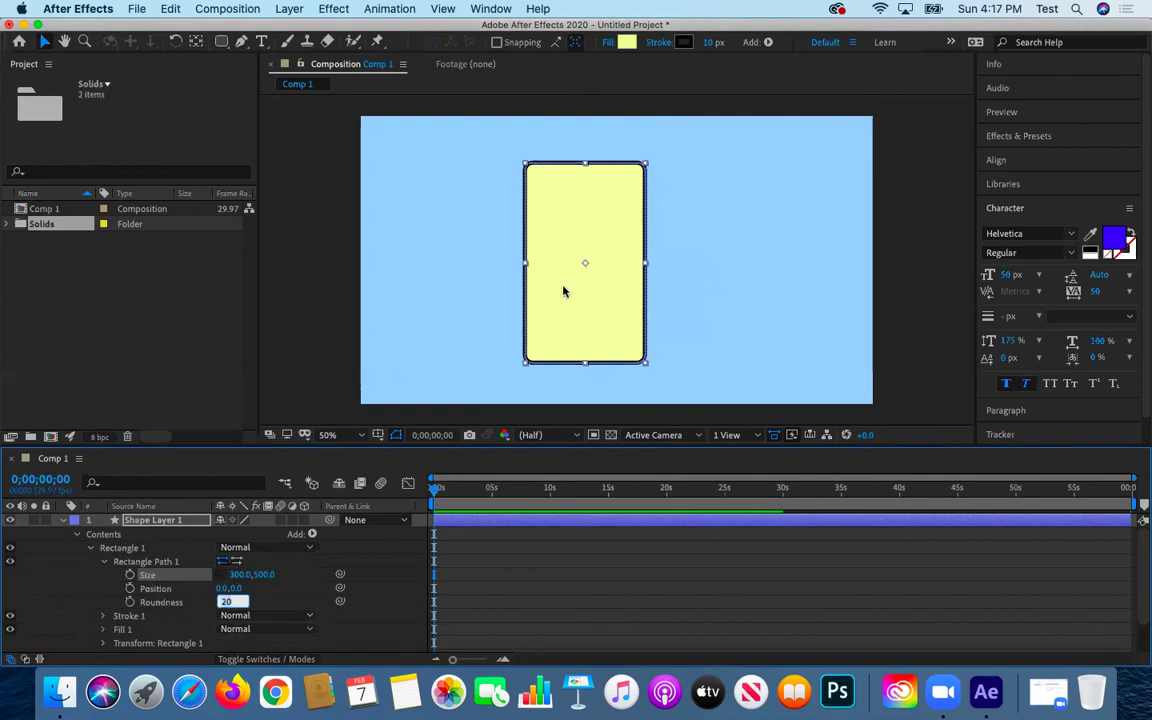
text(60)
key(Return)
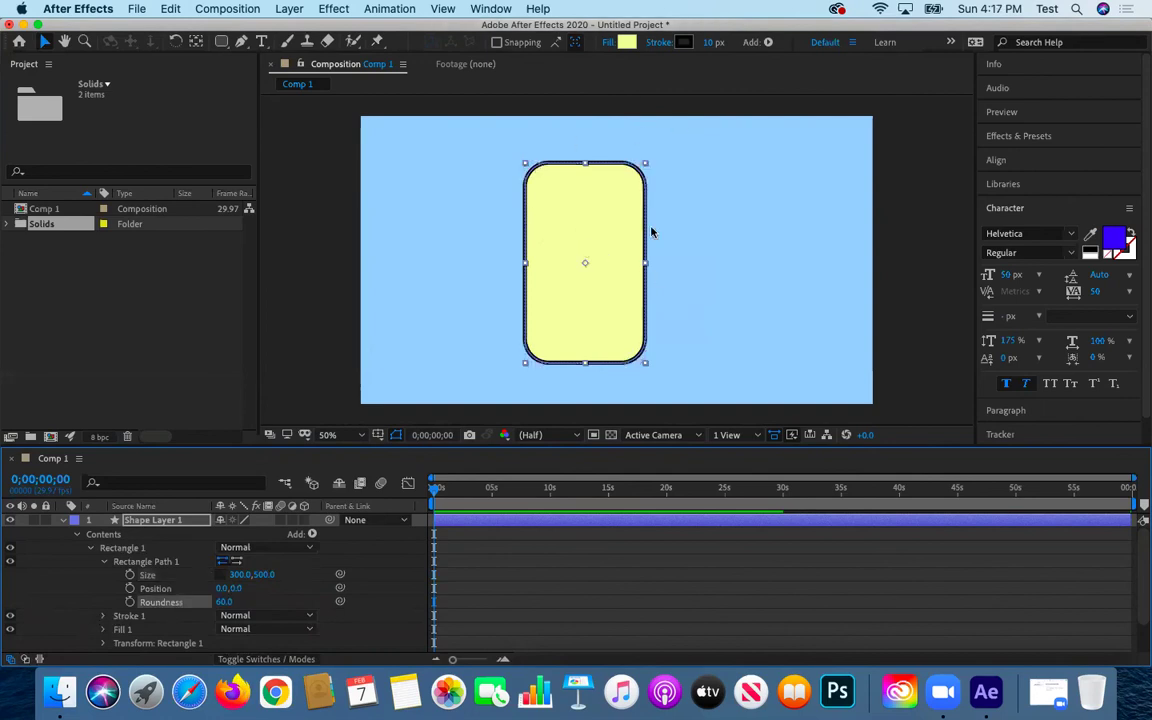
scroll(90, 592, down, 2)
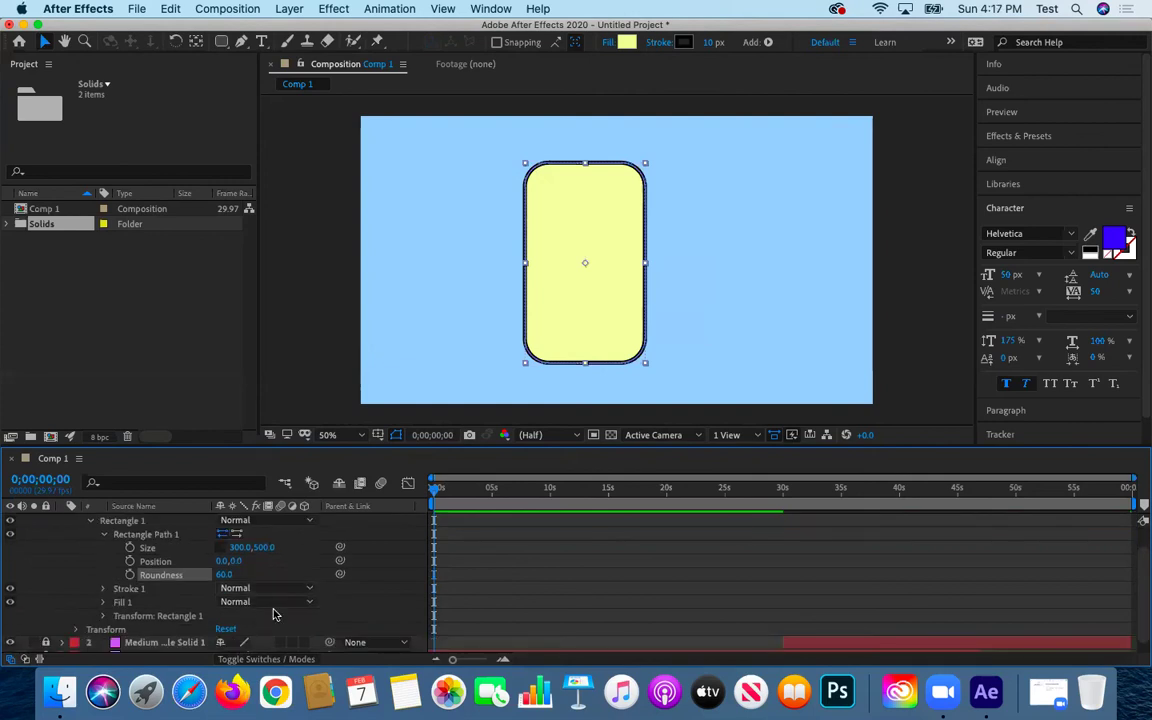
click(101, 589)
scroll(96, 540, down, 3)
scroll(98, 540, up, 1)
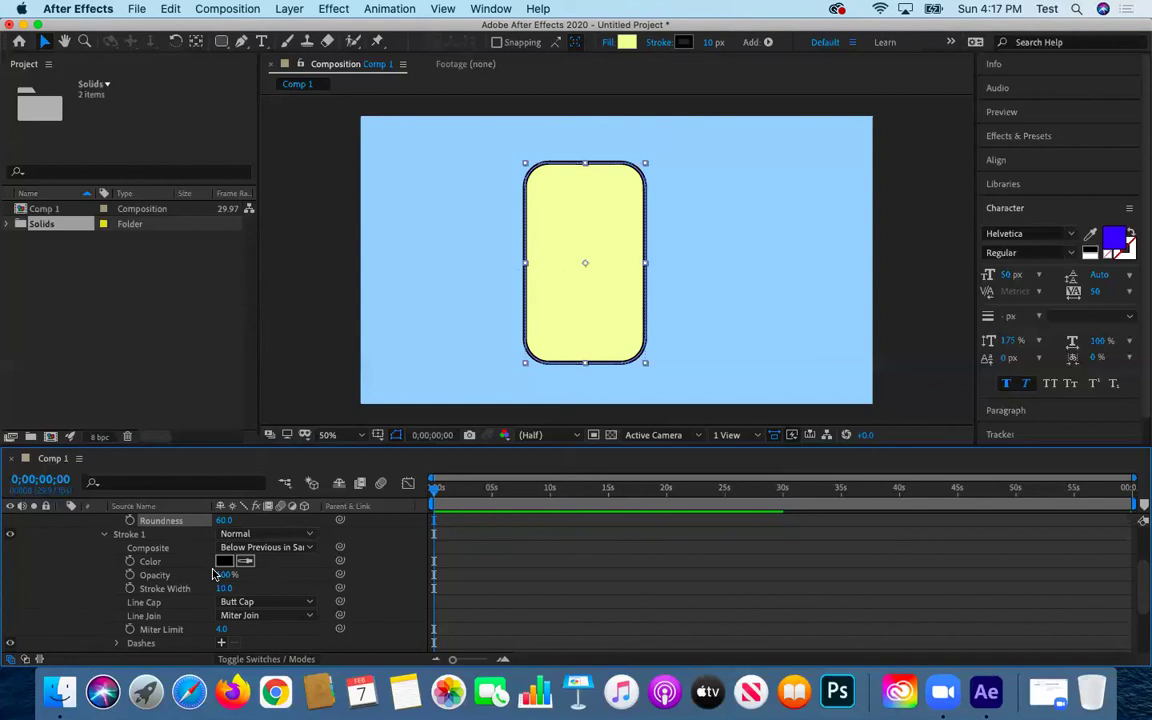
Apply a Wave amount to Stroke 1 for a wobbly outline
scroll(213, 574, down, 2)
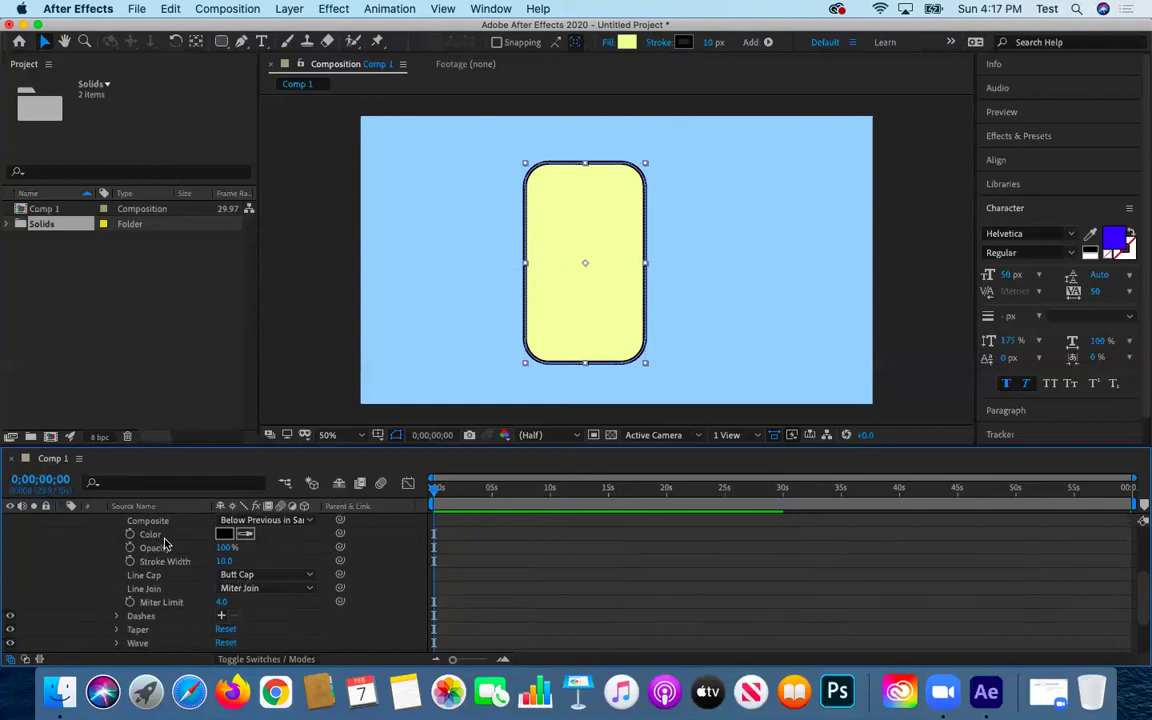
scroll(165, 544, down, 1)
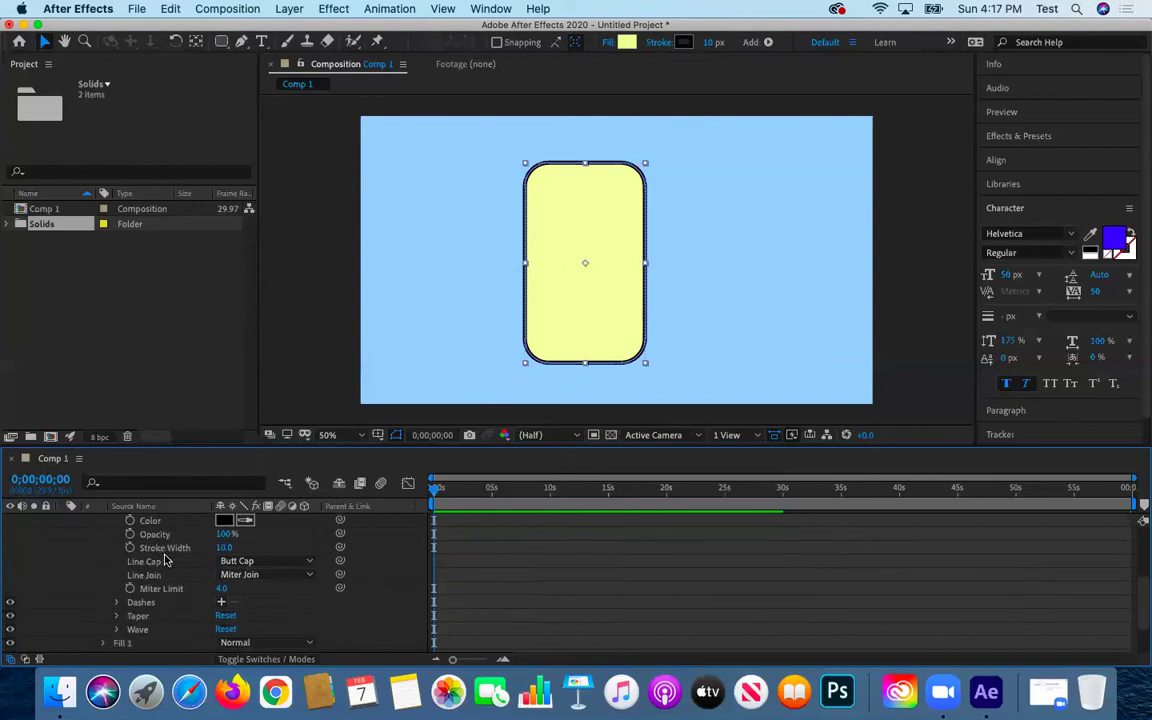
click(116, 630)
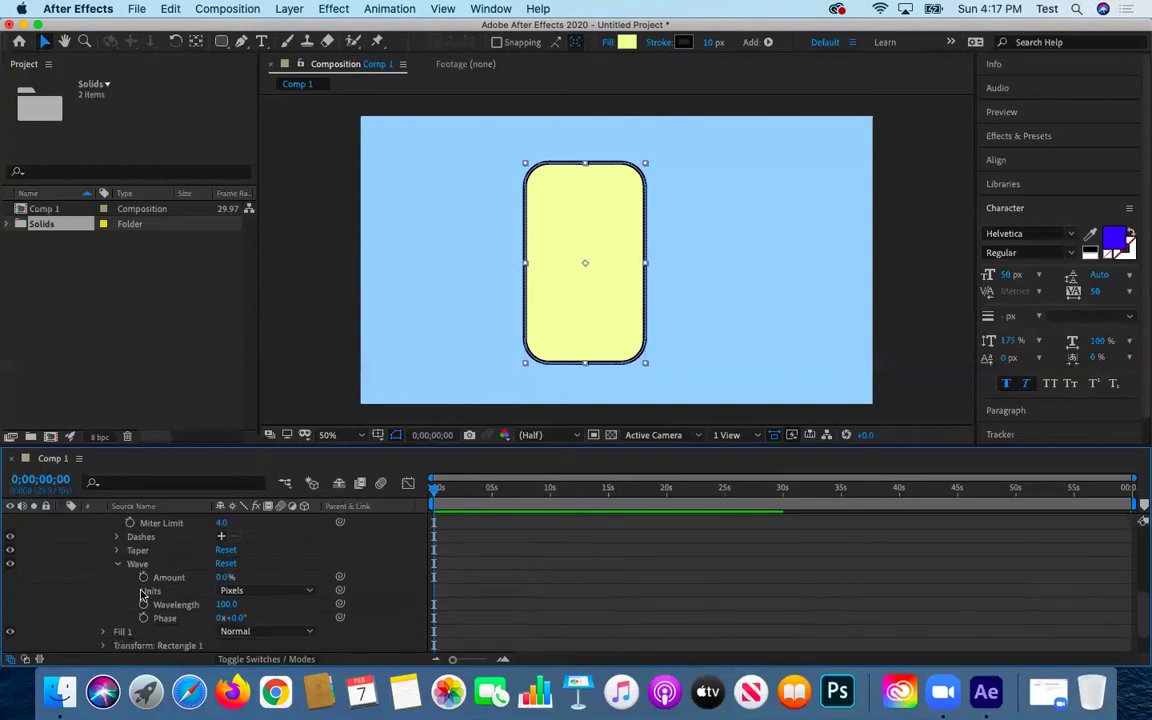
drag(219, 580, 313, 576)
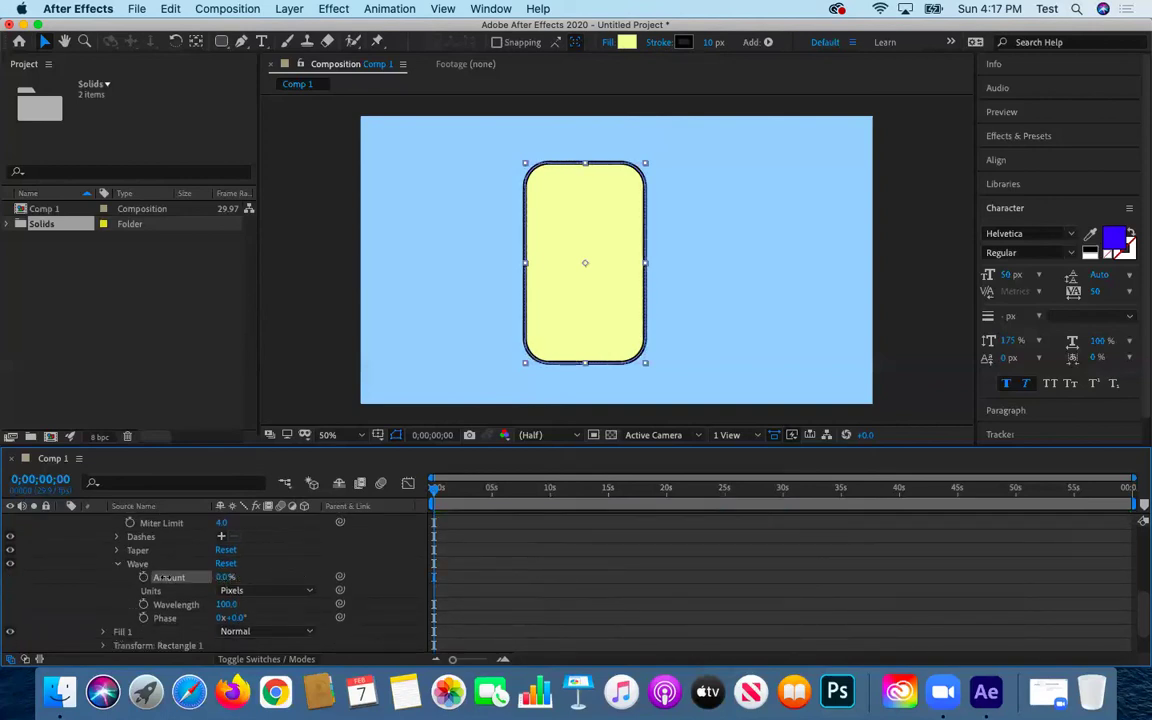
drag(268, 576, 178, 578)
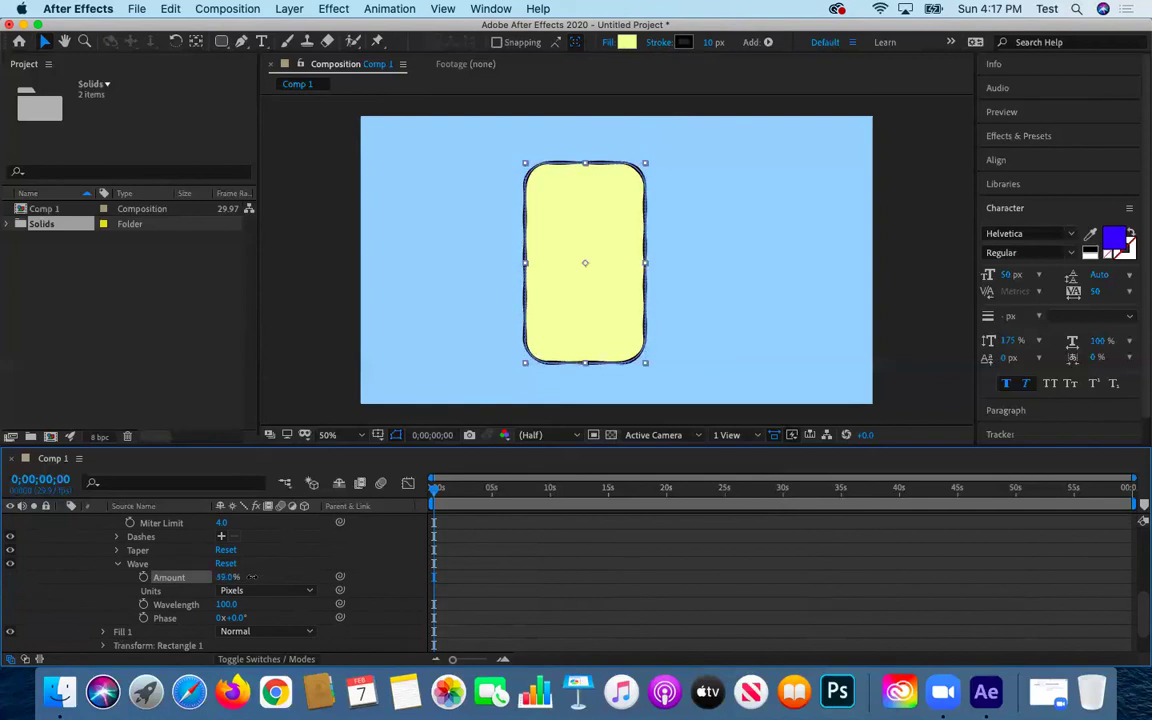
scroll(112, 582, up, 1)
click(116, 580)
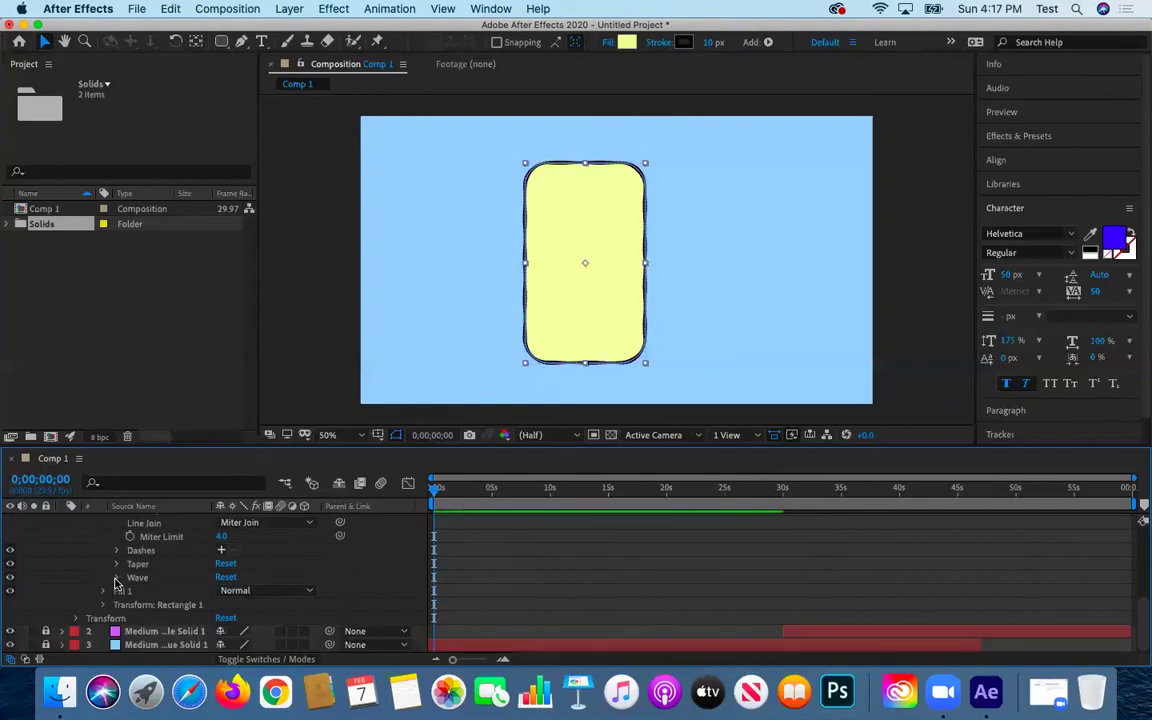
Deselect the rectangle and scroll back up to its path and stroke properties
click(566, 549)
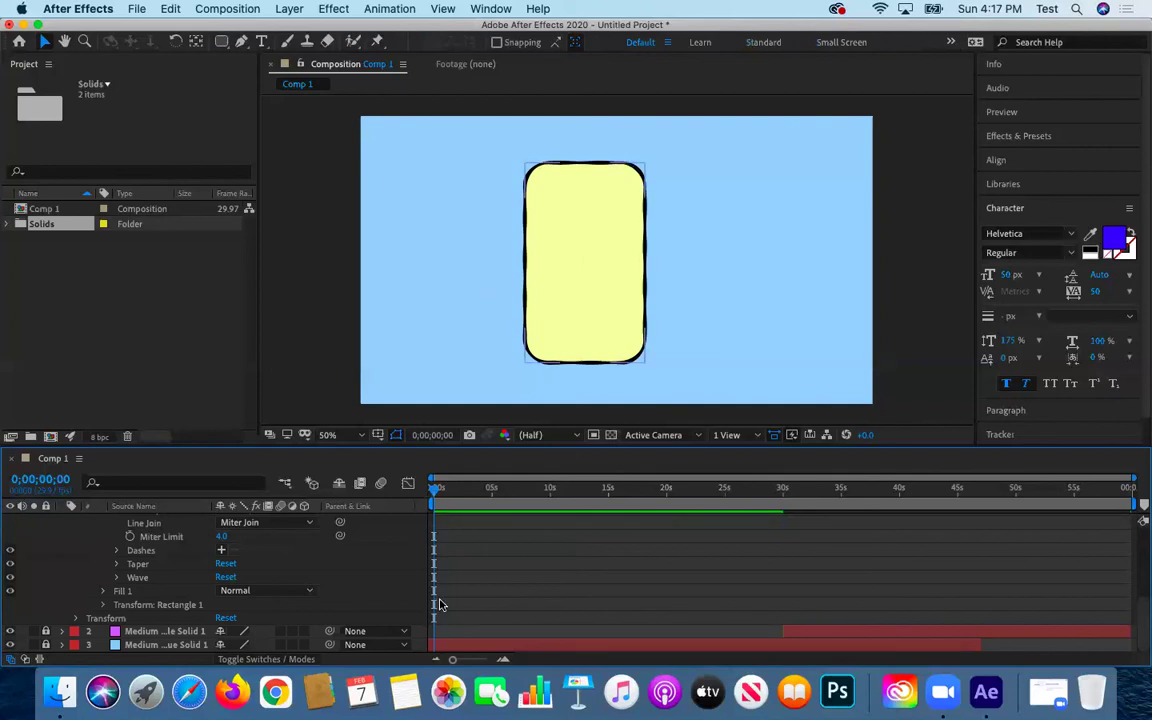
scroll(150, 590, up, 3)
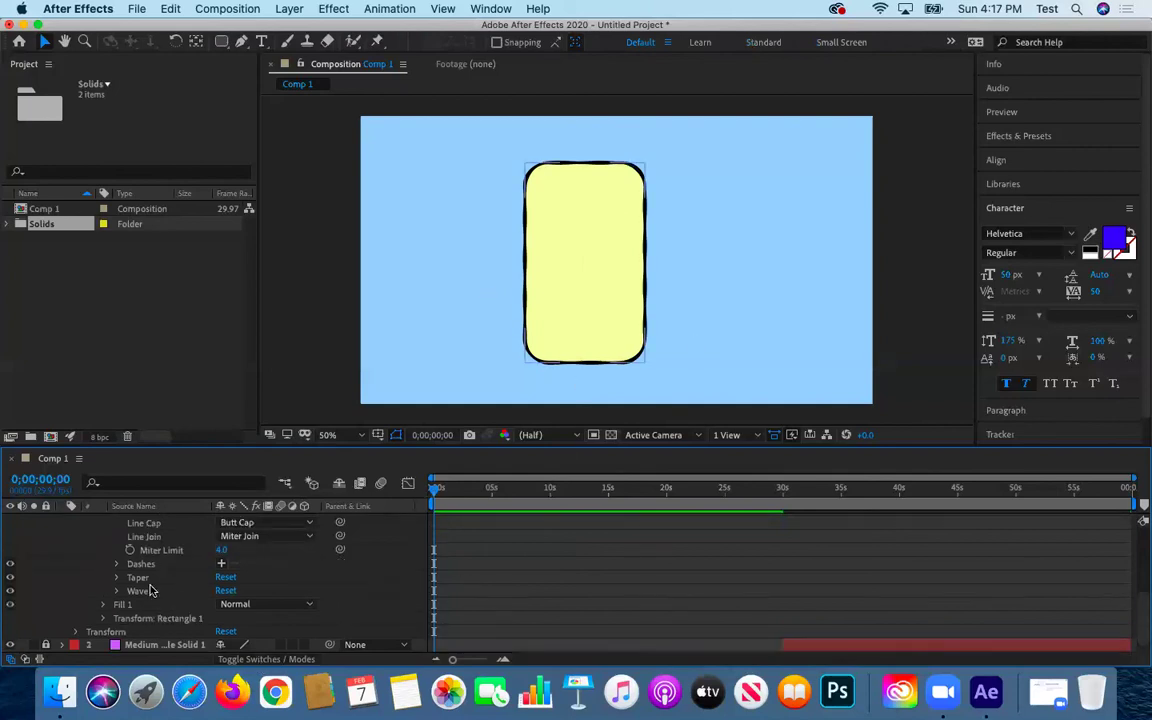
scroll(150, 590, up, 8)
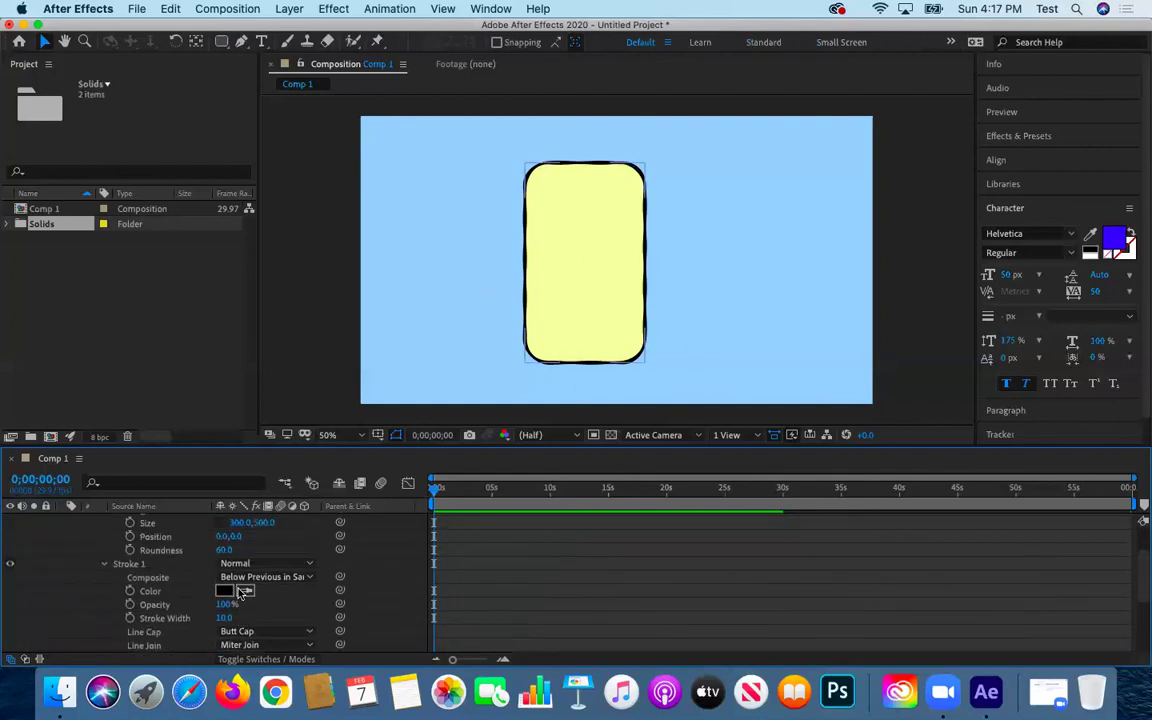
Drag the pale-yellow card from the comp's middle to its left edge
scroll(238, 594, up, 1)
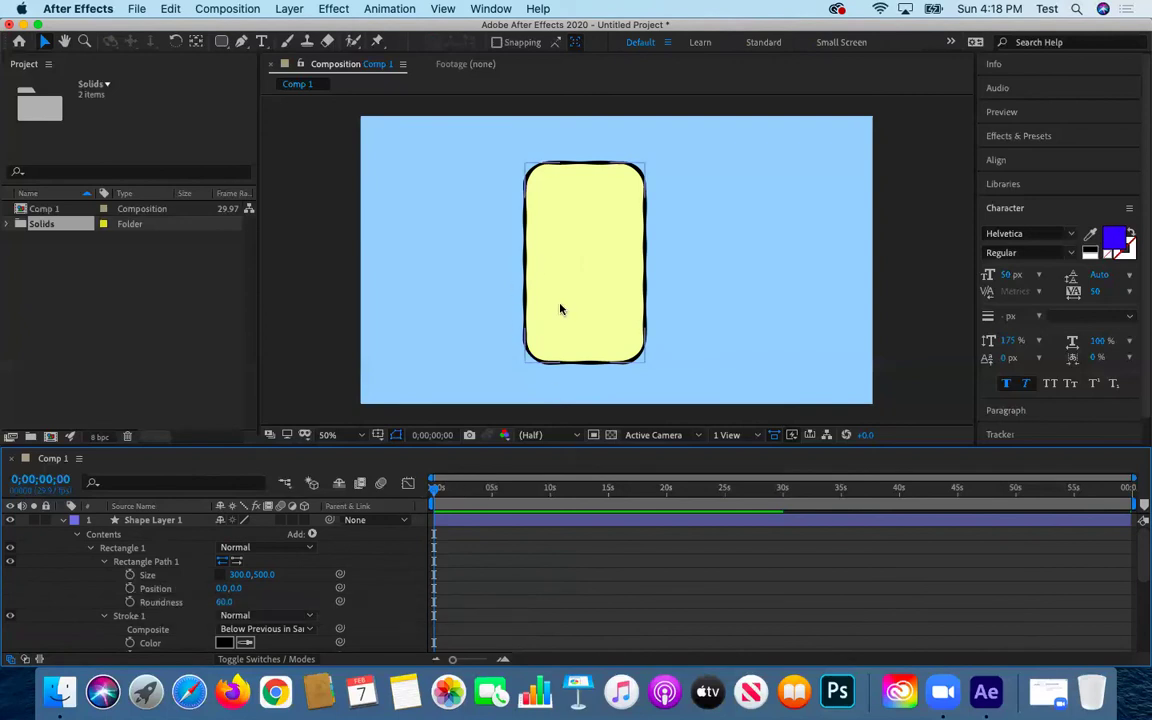
drag(591, 273, 432, 267)
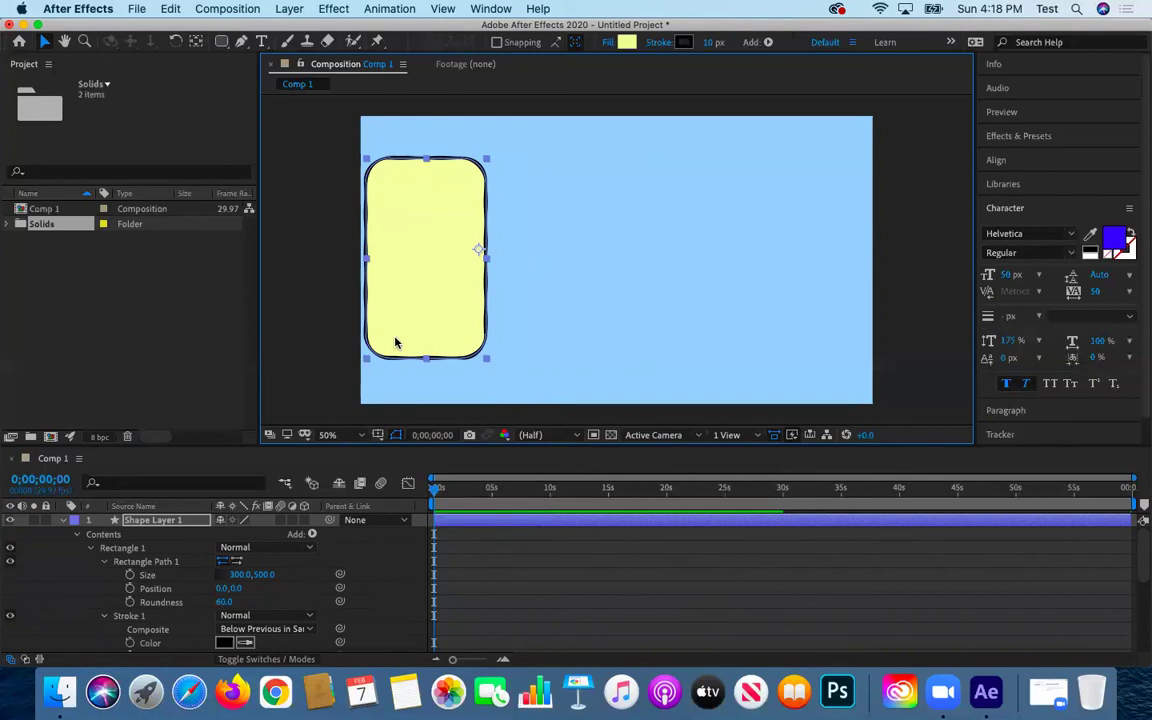
Keyframe Position from 0,0 at 0s to 957,0 at the comp's end
click(132, 590)
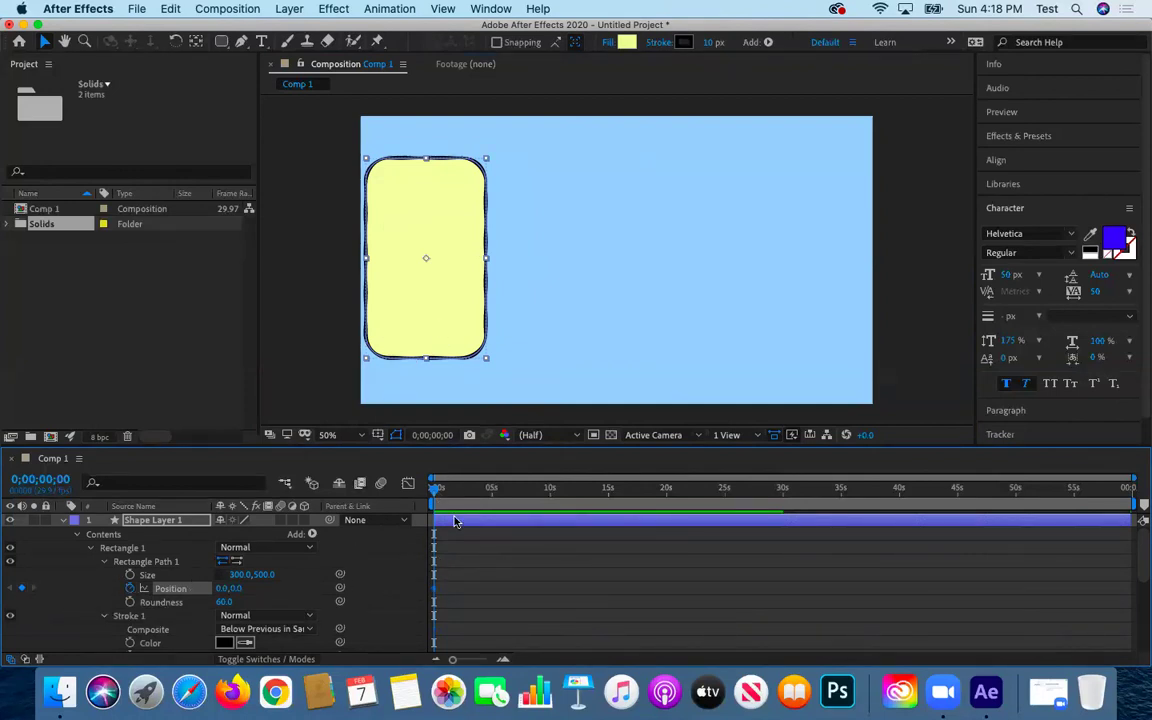
drag(515, 487, 1143, 508)
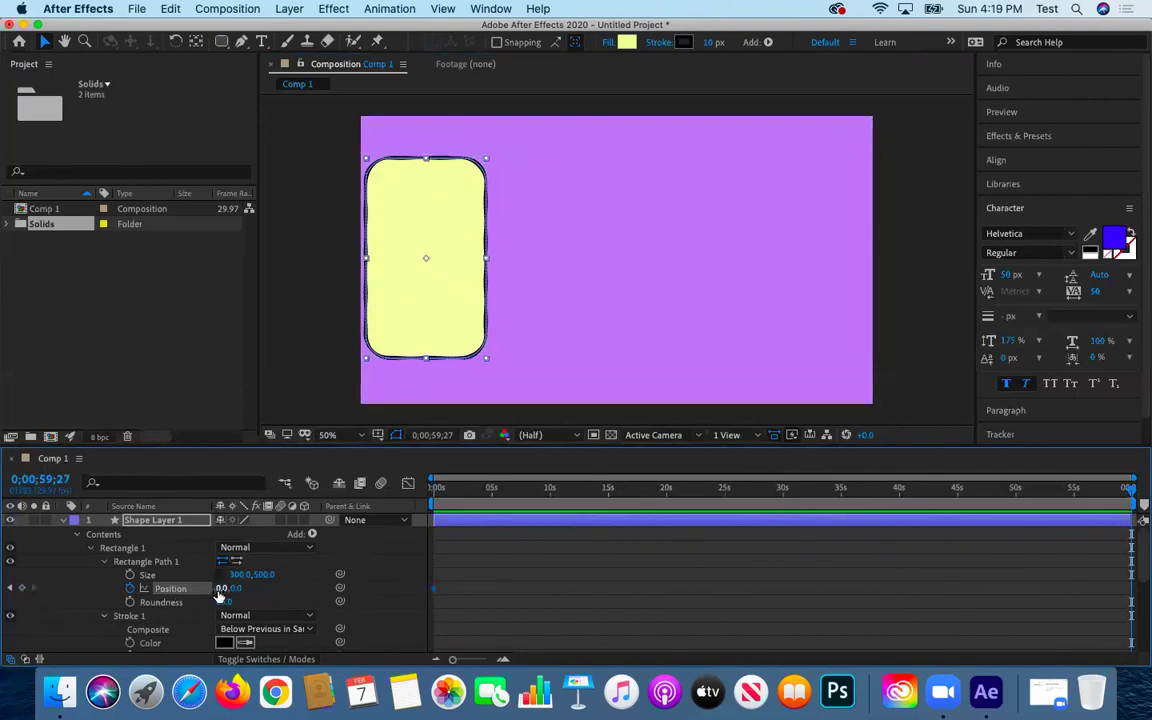
mouse_move(244, 593)
mouse_down()
mouse_move(581, 608)
mouse_move(985, 588)
mouse_up()
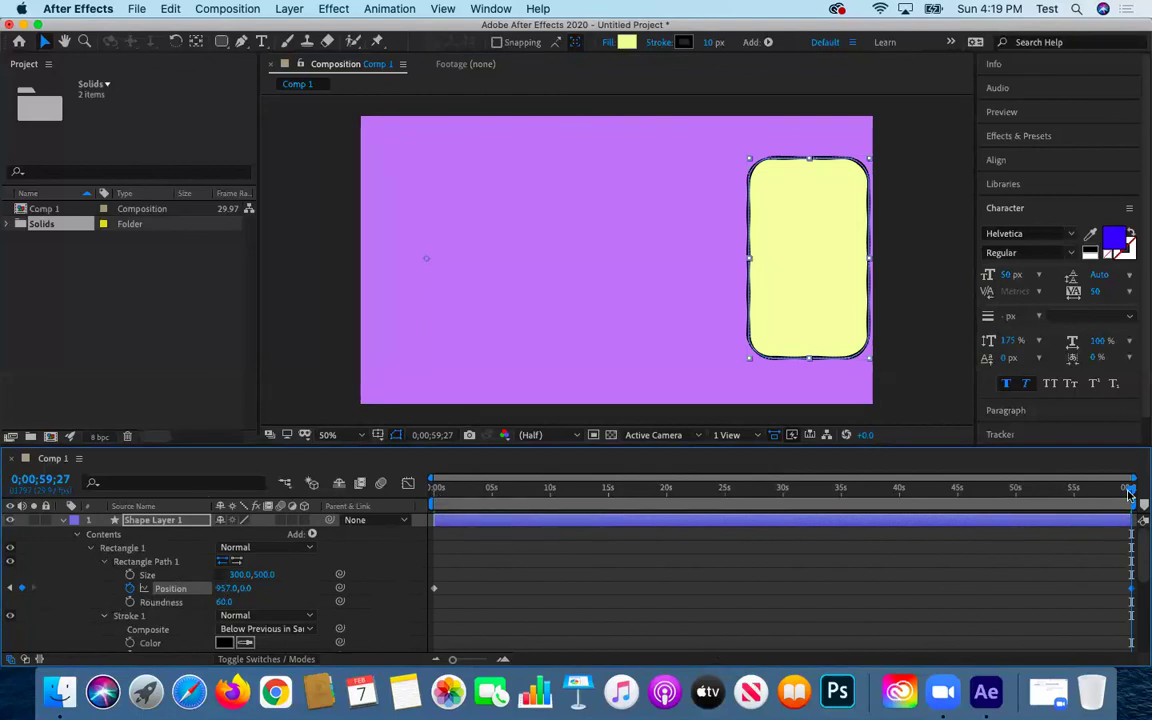
key(Home)
key(space)
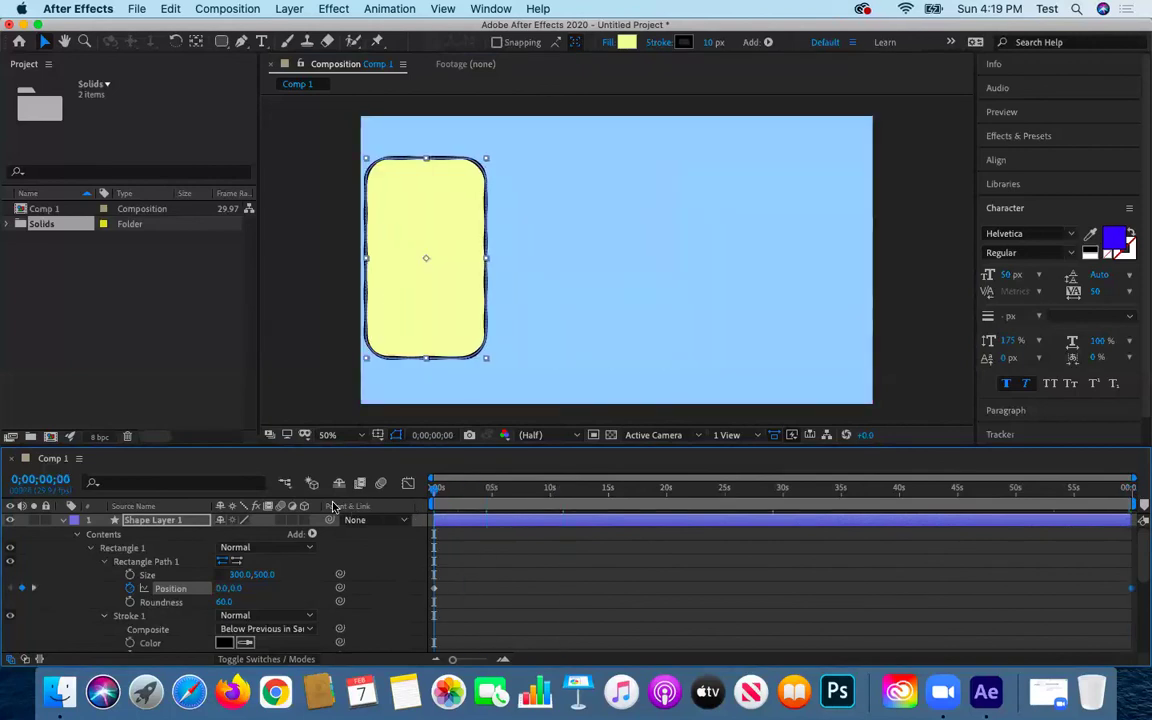
Move the end Position keyframe to about 0;00;04;28 and preview the faster slide
key(space)
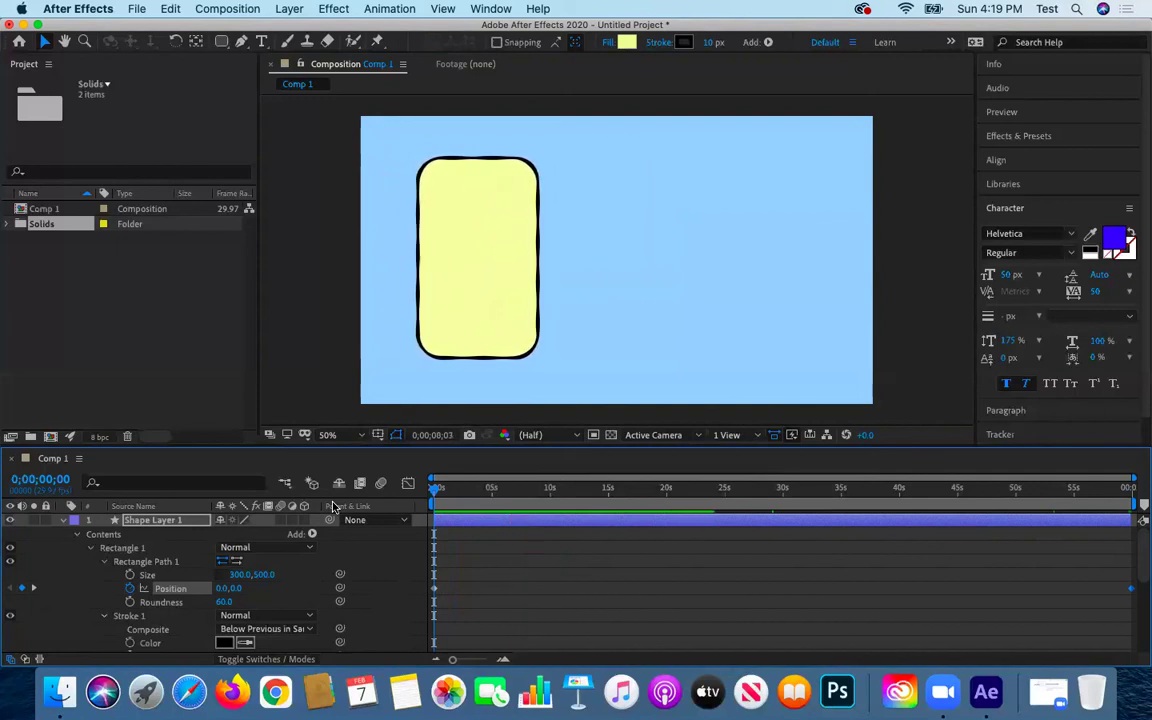
key(space)
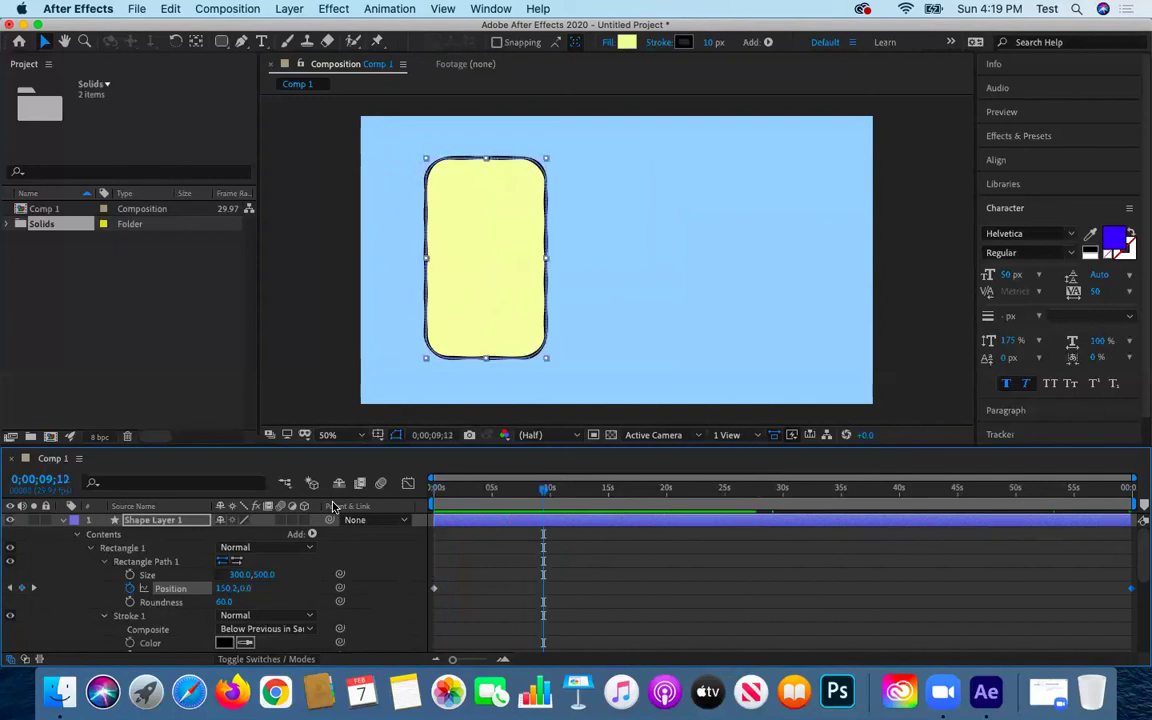
mouse_move(1130, 588)
mouse_down()
mouse_move(733, 612)
mouse_move(1070, 586)
mouse_move(1140, 598)
mouse_move(1130, 601)
mouse_up()
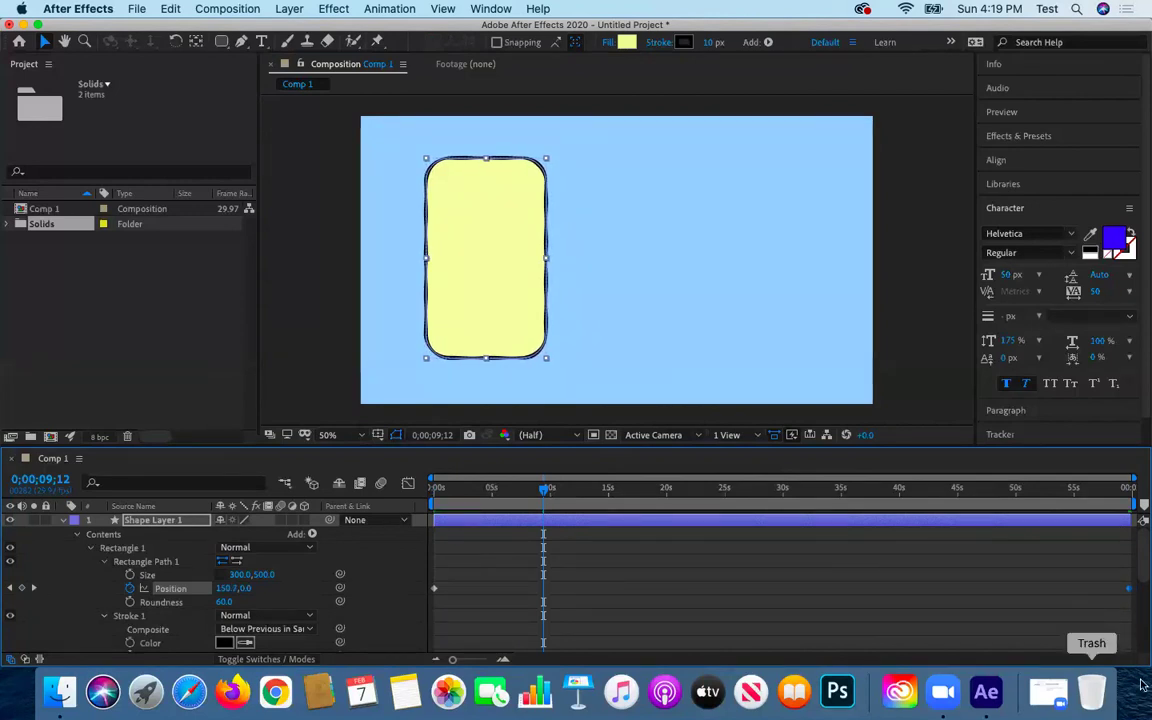
drag(1124, 591, 490, 596)
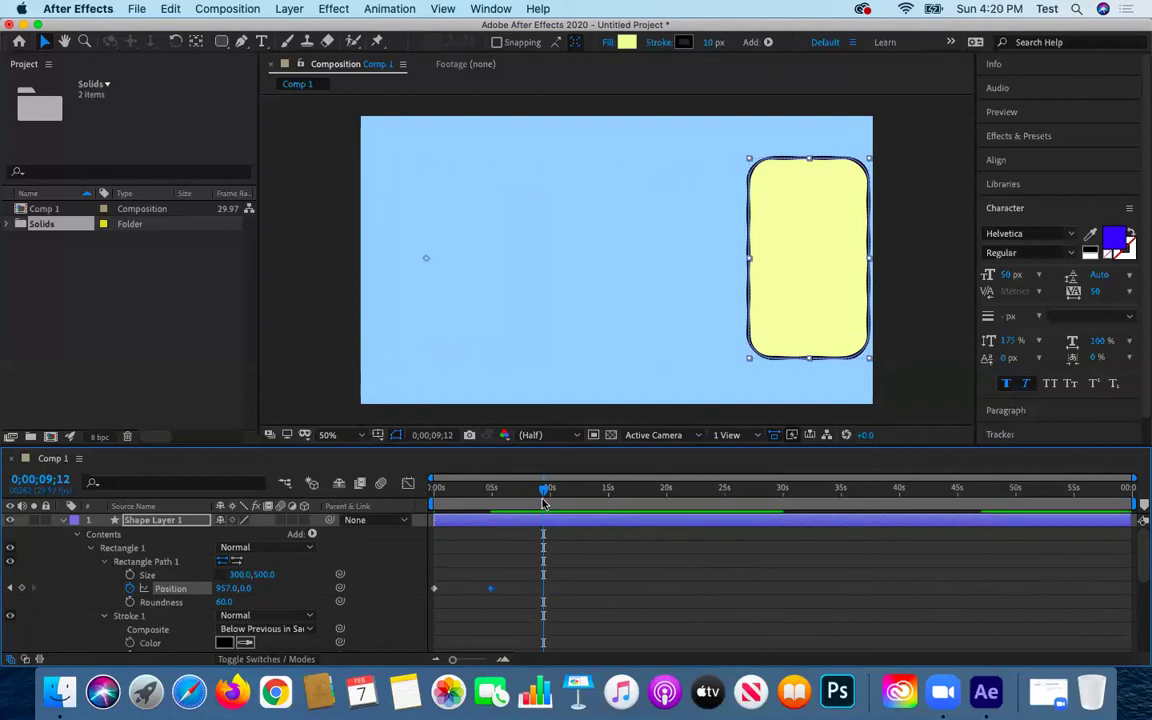
drag(545, 490, 434, 490)
key(space)
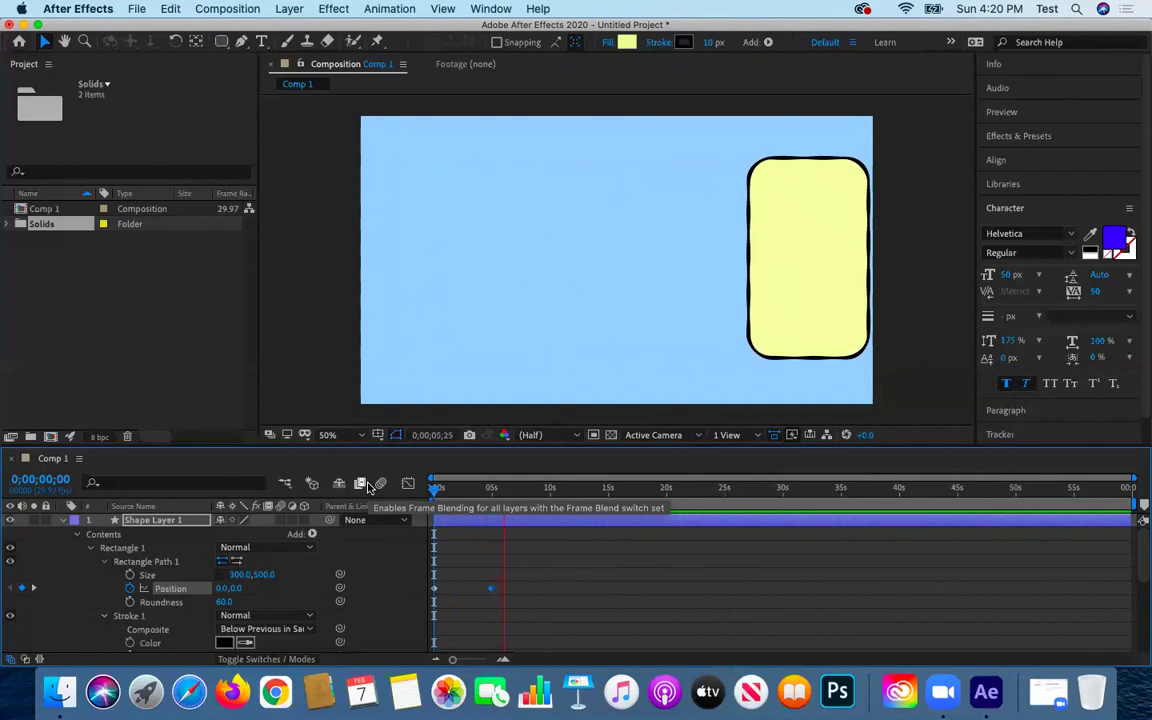
key(space)
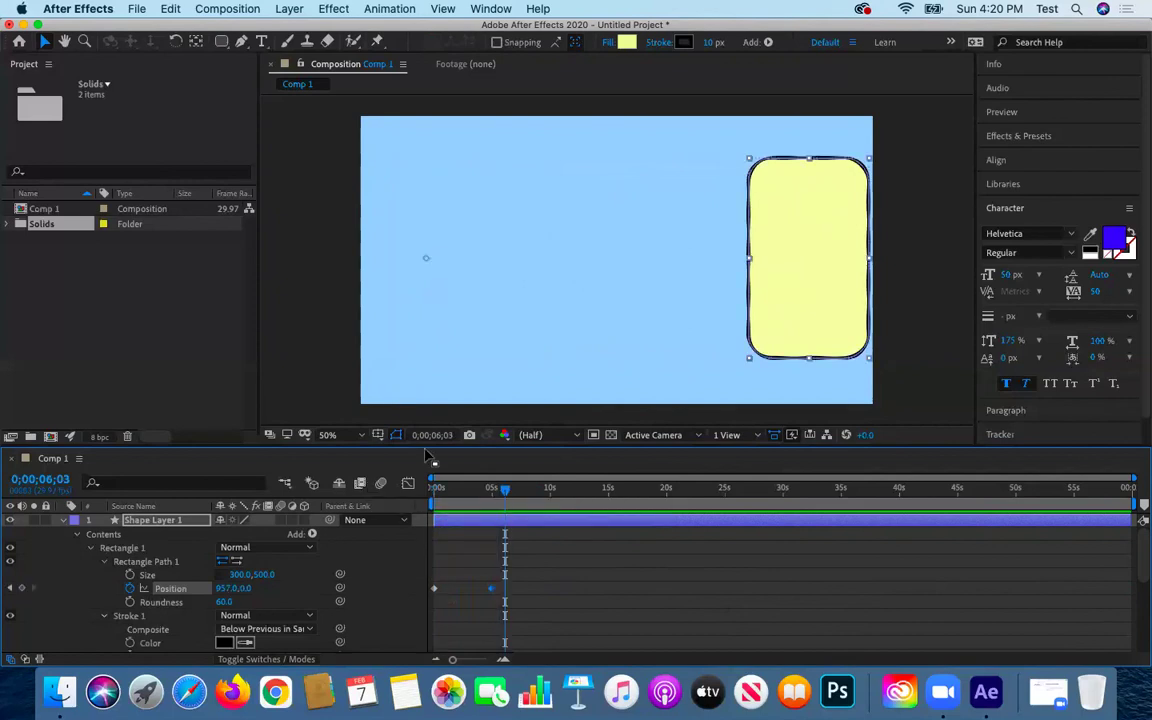
scroll(140, 545, down, 2)
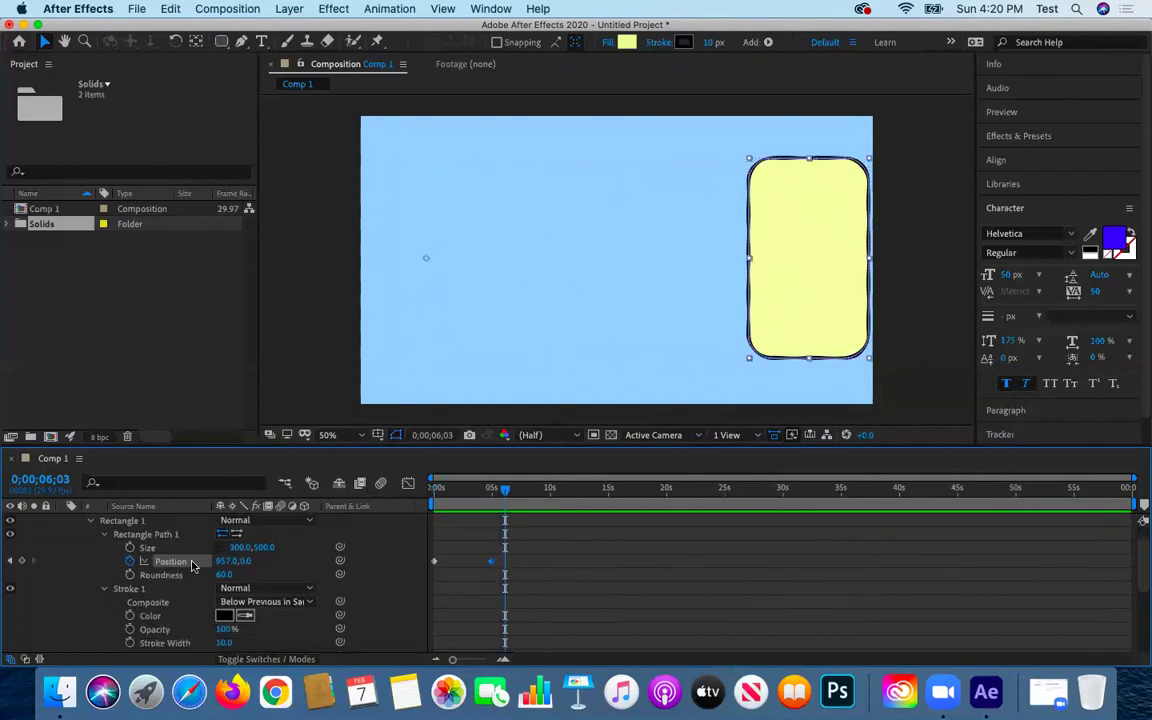
Expand Fill 1 and set a Color keyframe at 0s
scroll(176, 603, down, 1)
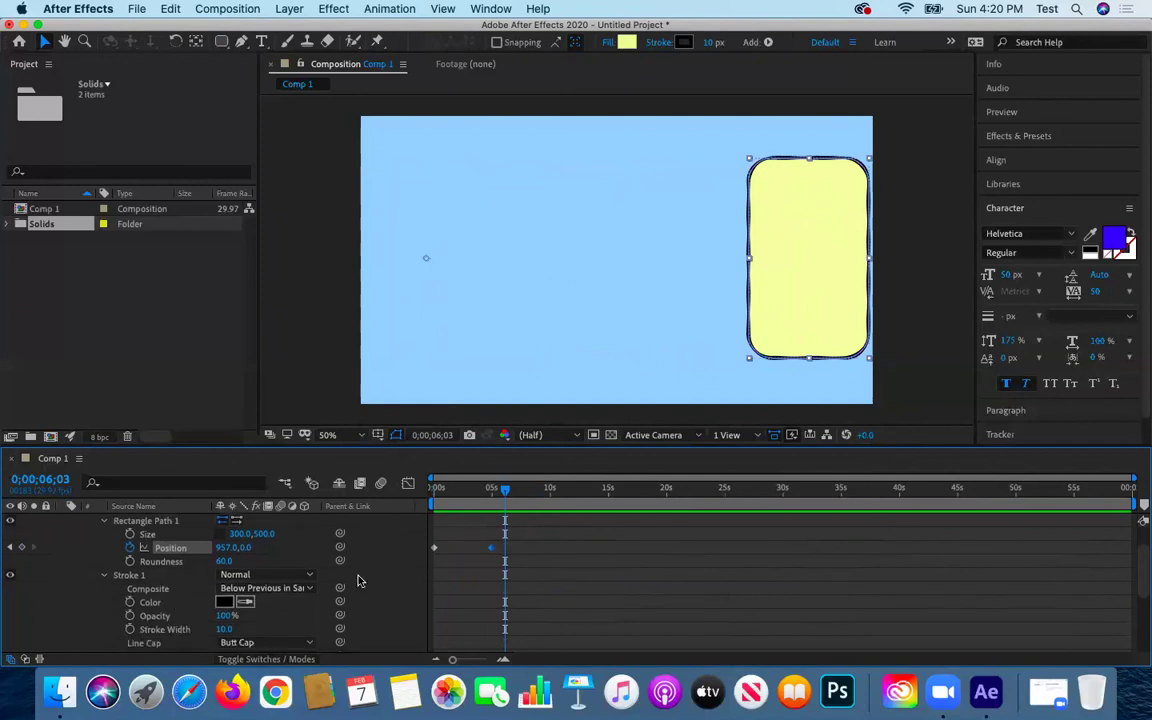
click(104, 576)
click(102, 591)
scroll(103, 595, down, 2)
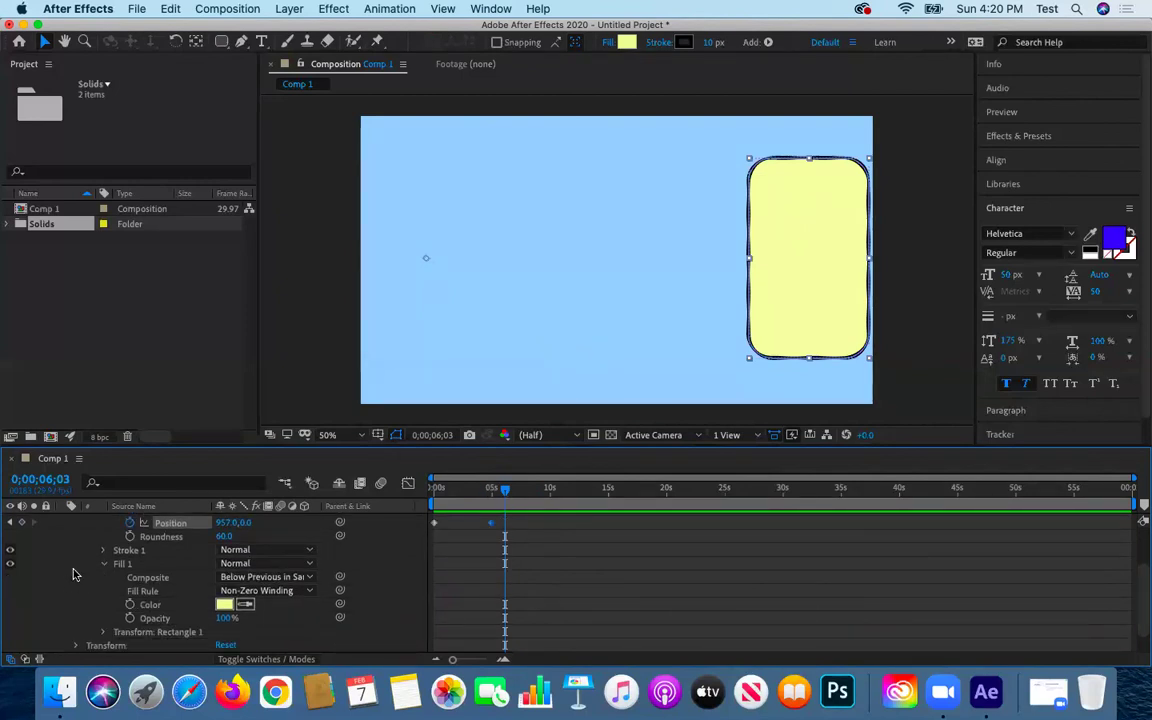
click(9, 524)
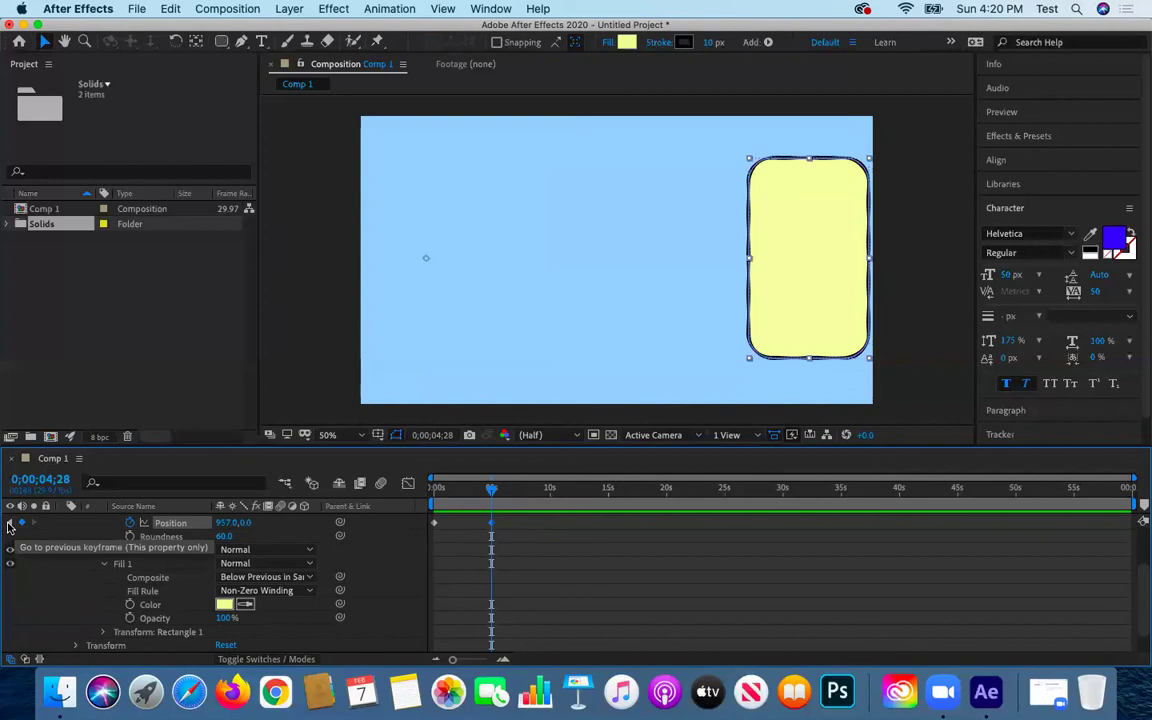
click(10, 524)
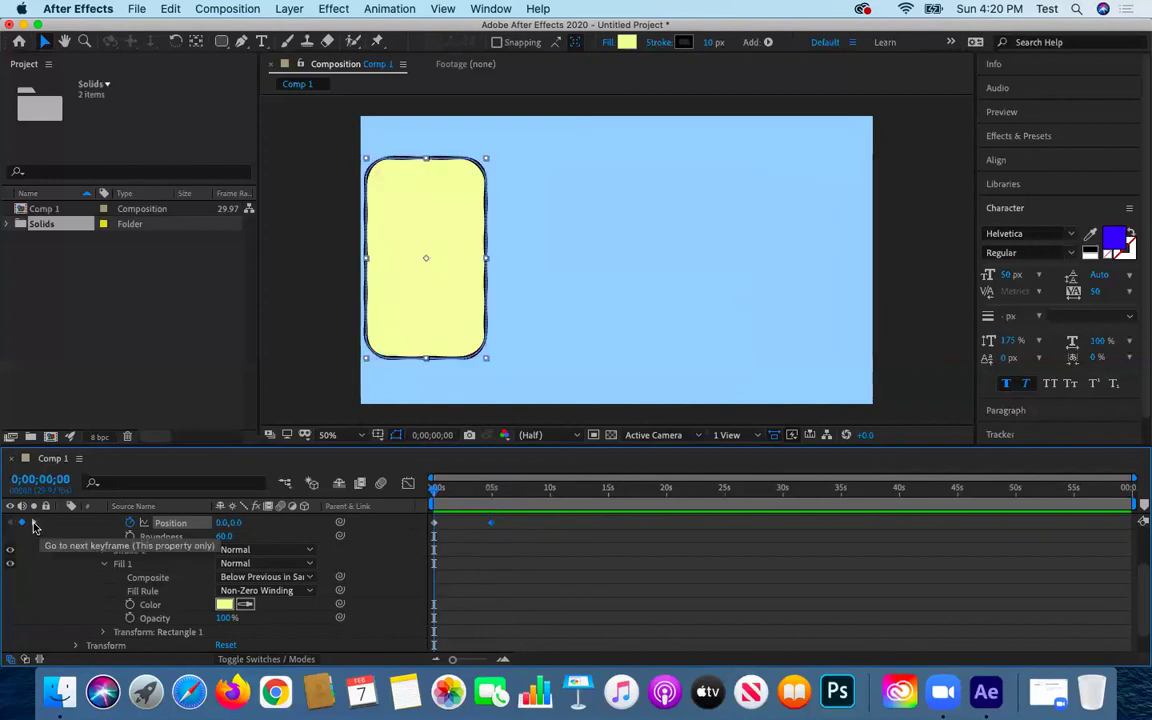
click(34, 524)
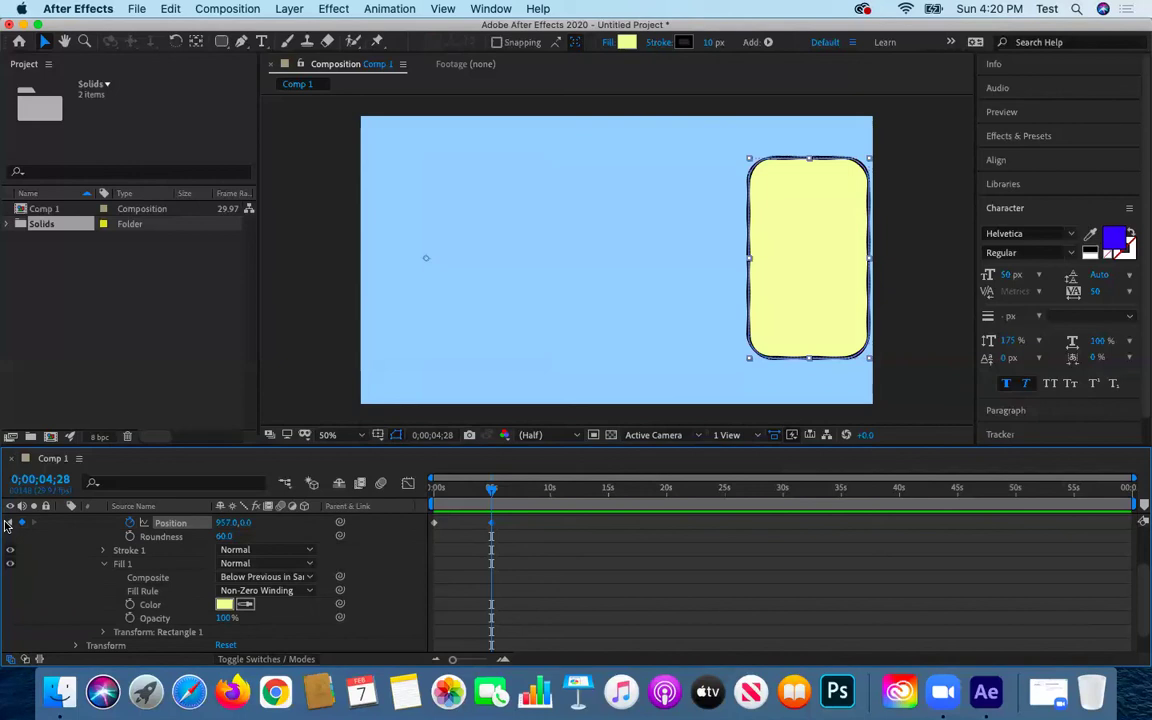
click(9, 524)
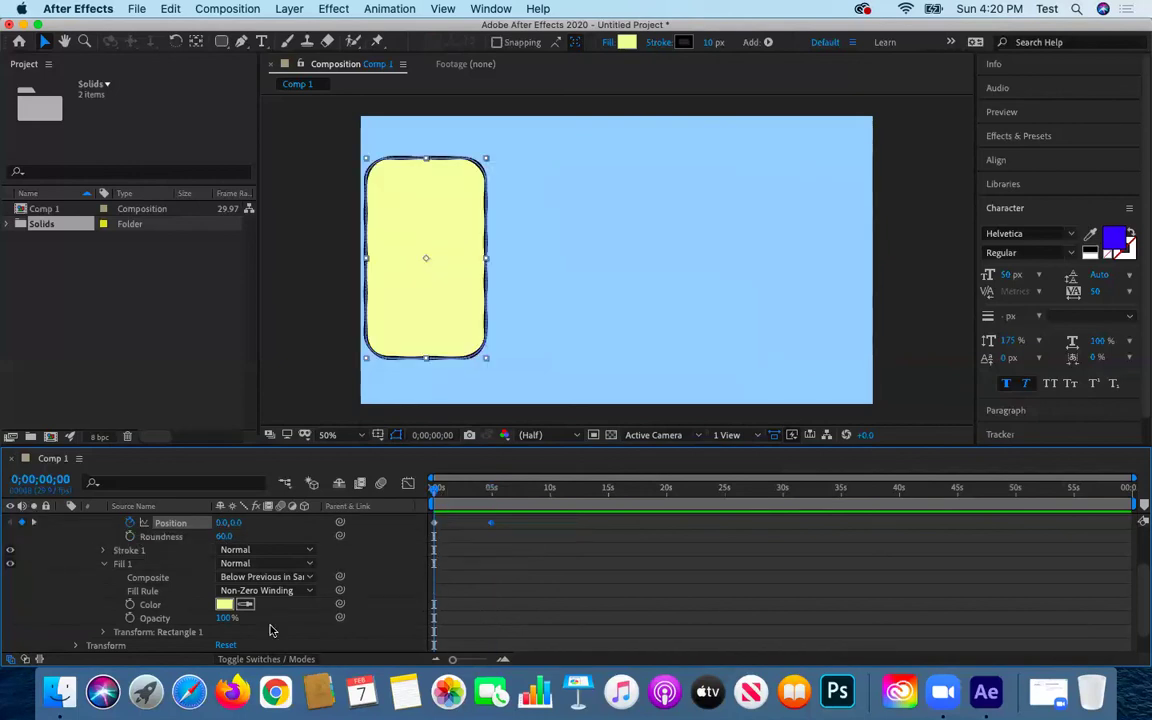
click(130, 605)
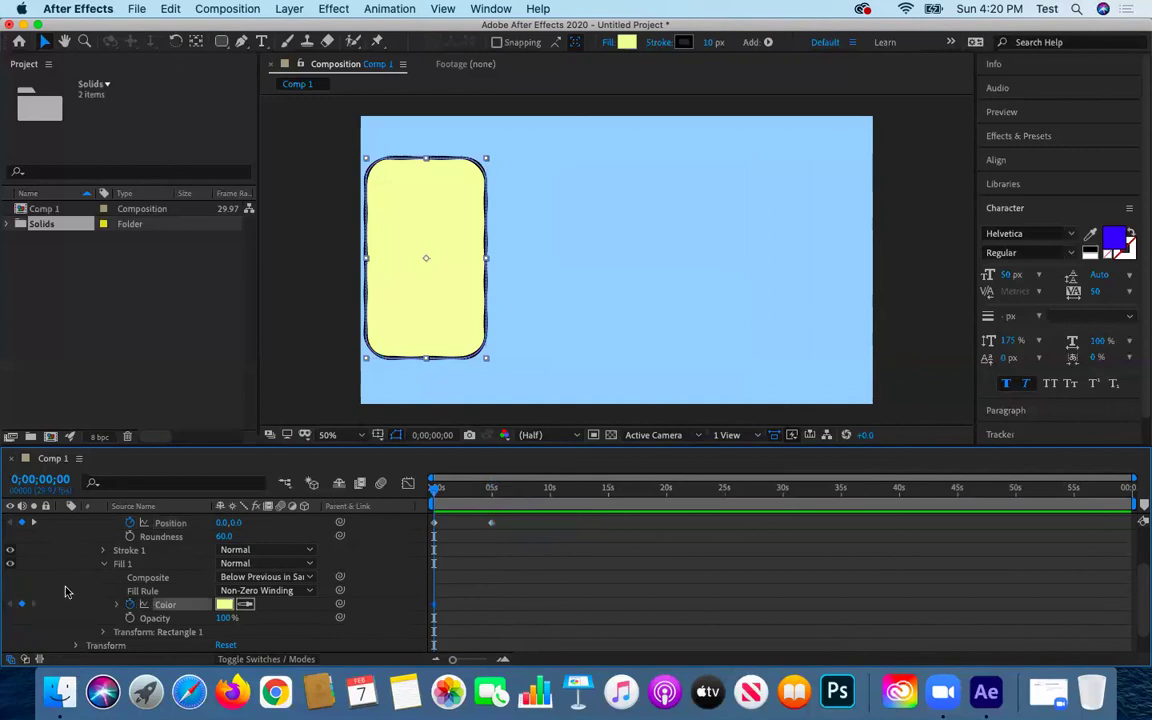
At 4;28, change the fill colour to dark olive green 577A00 and preview
click(33, 524)
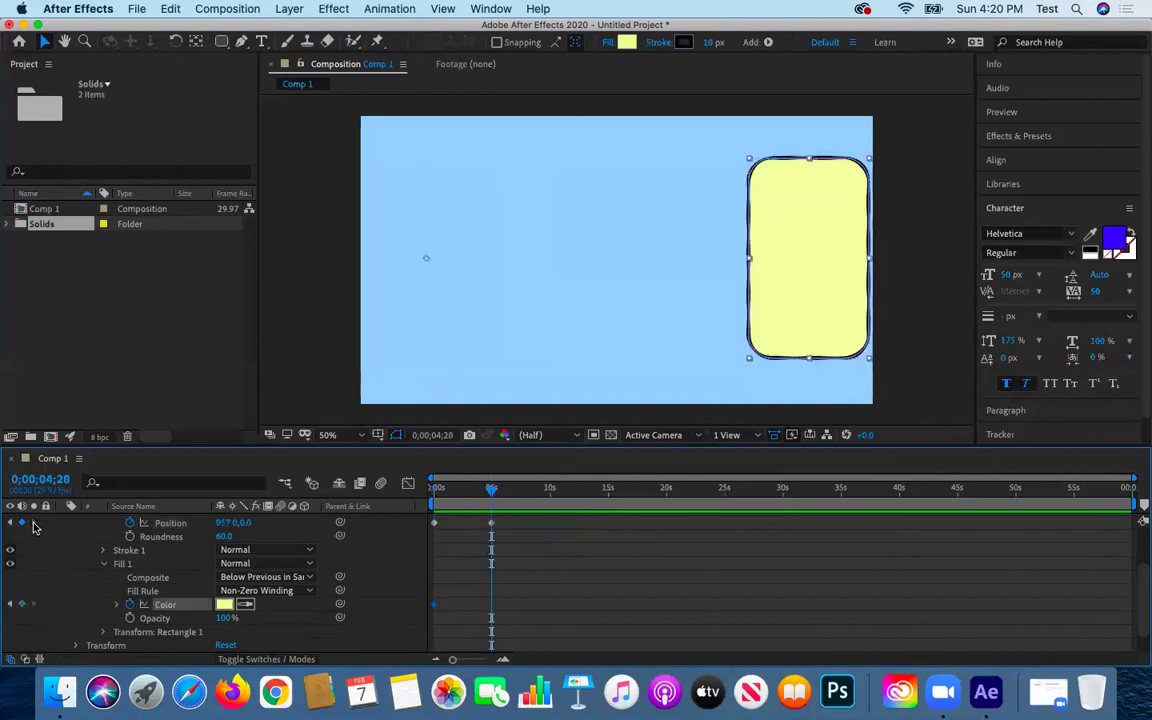
click(33, 524)
click(224, 604)
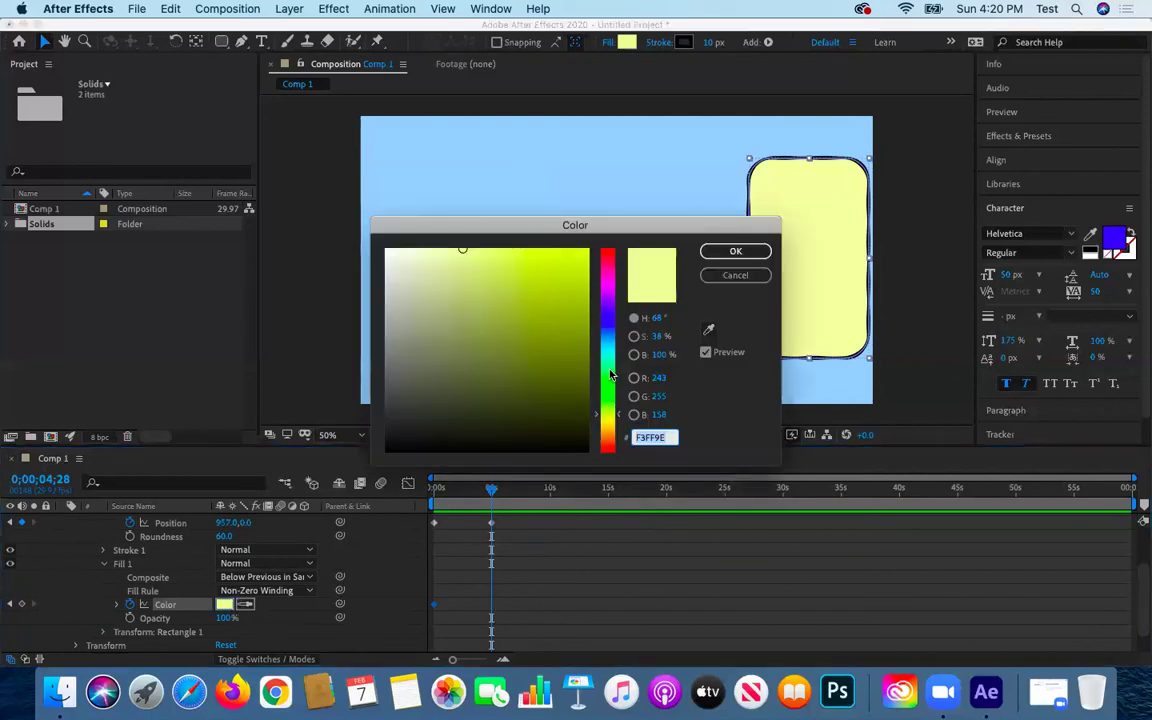
drag(610, 375, 606, 368)
mouse_move(527, 337)
mouse_down()
mouse_move(584, 373)
mouse_move(586, 391)
mouse_move(587, 355)
mouse_move(606, 381)
mouse_move(605, 424)
mouse_up()
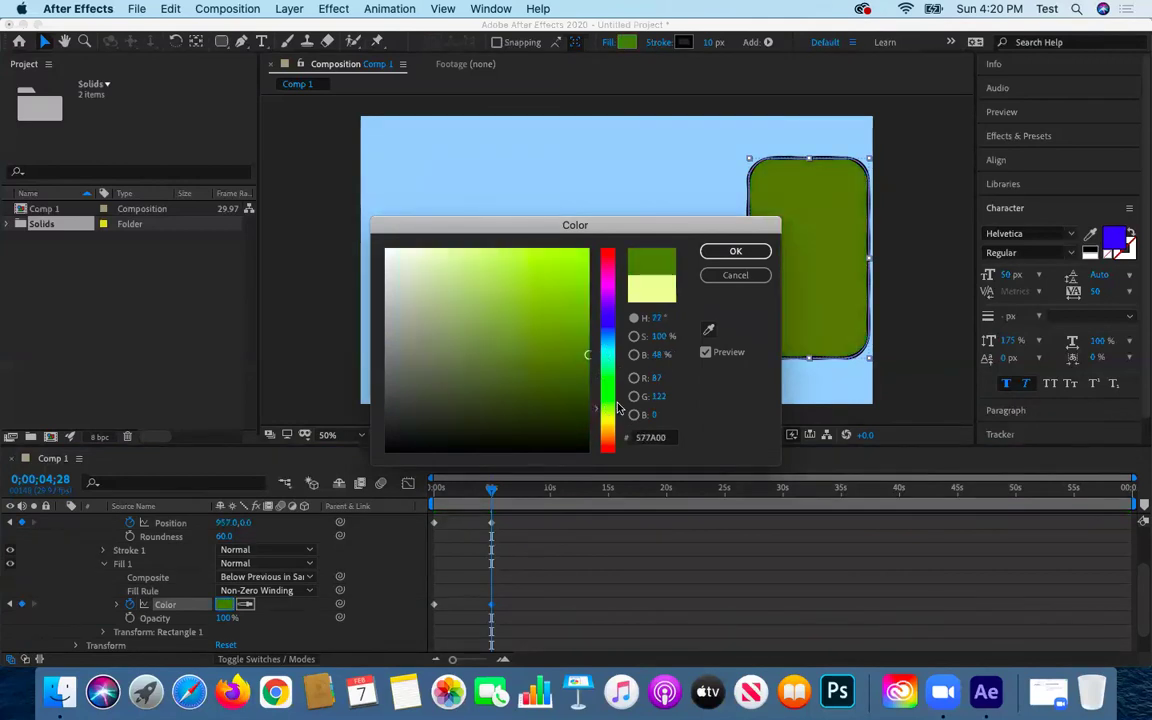
click(735, 251)
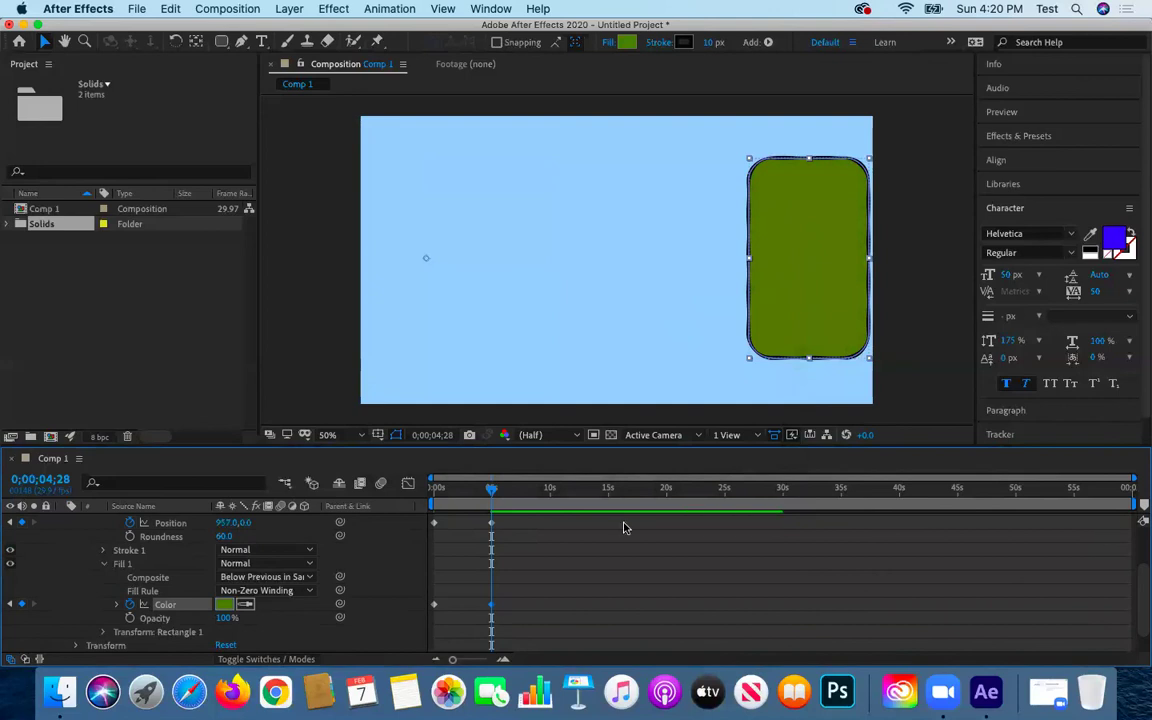
drag(491, 491, 434, 489)
key(space)
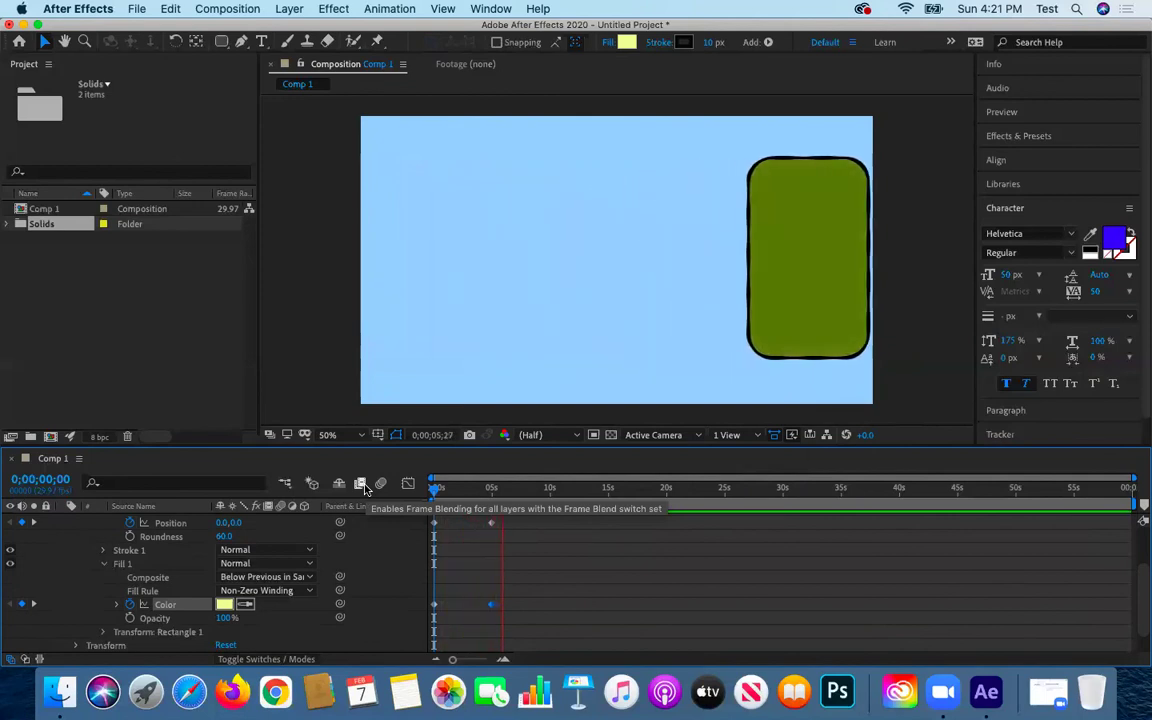
Apply Easy Ease to both fill Color keyframes
key(space)
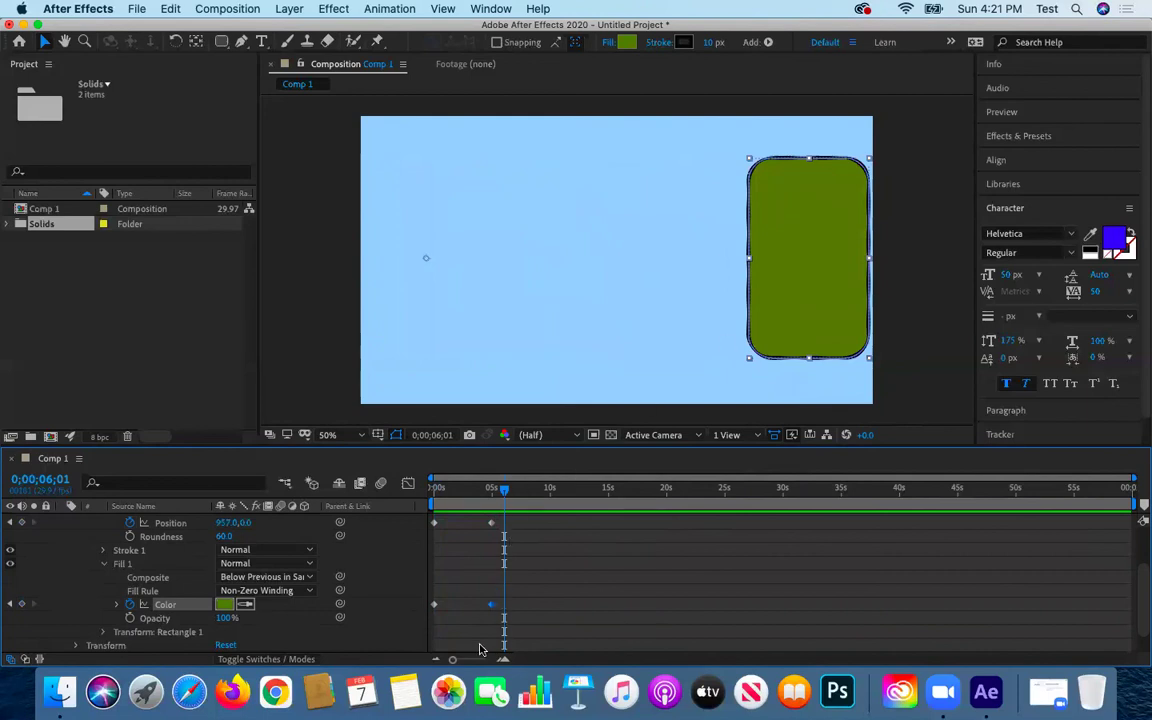
click(491, 605)
mouse_move(505, 494)
mouse_down()
mouse_move(433, 492)
mouse_move(503, 490)
mouse_up()
drag(430, 590, 478, 618)
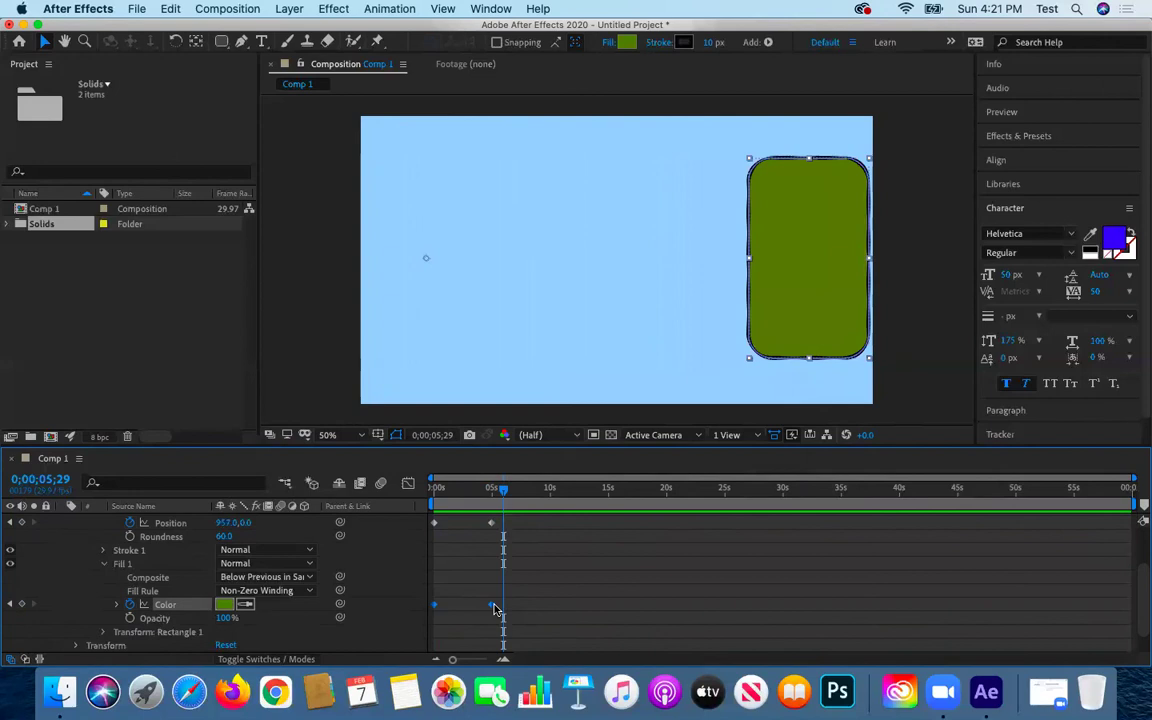
right_click(494, 608)
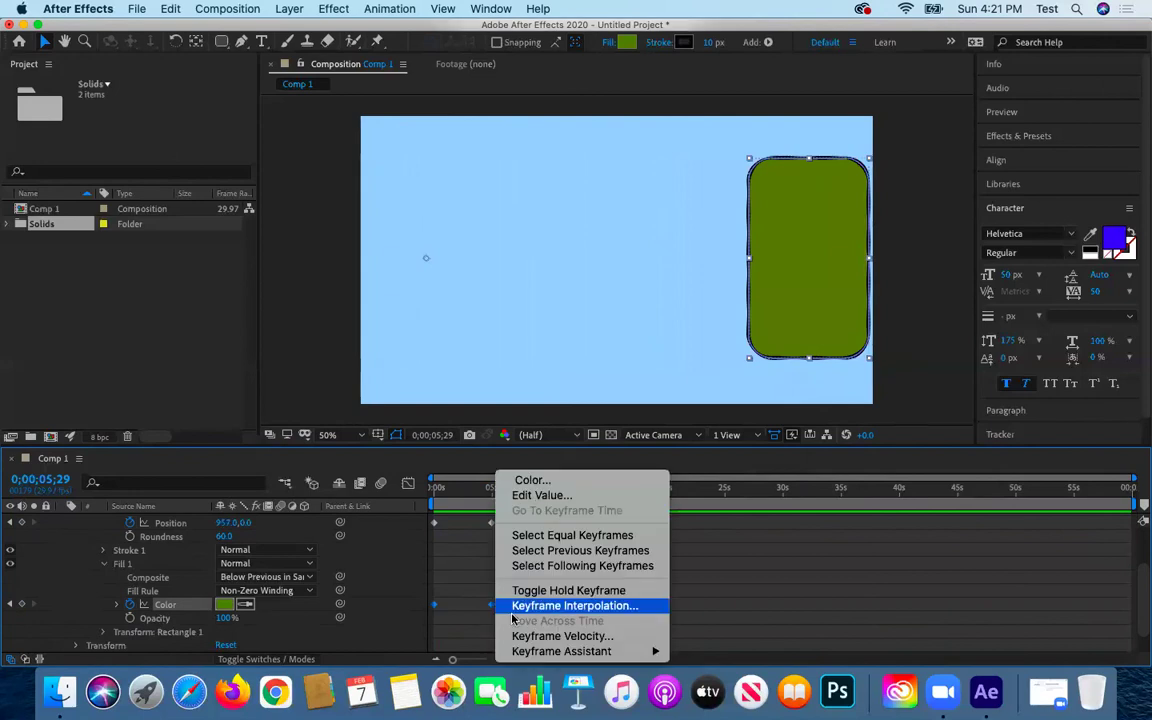
mouse_move(538, 652)
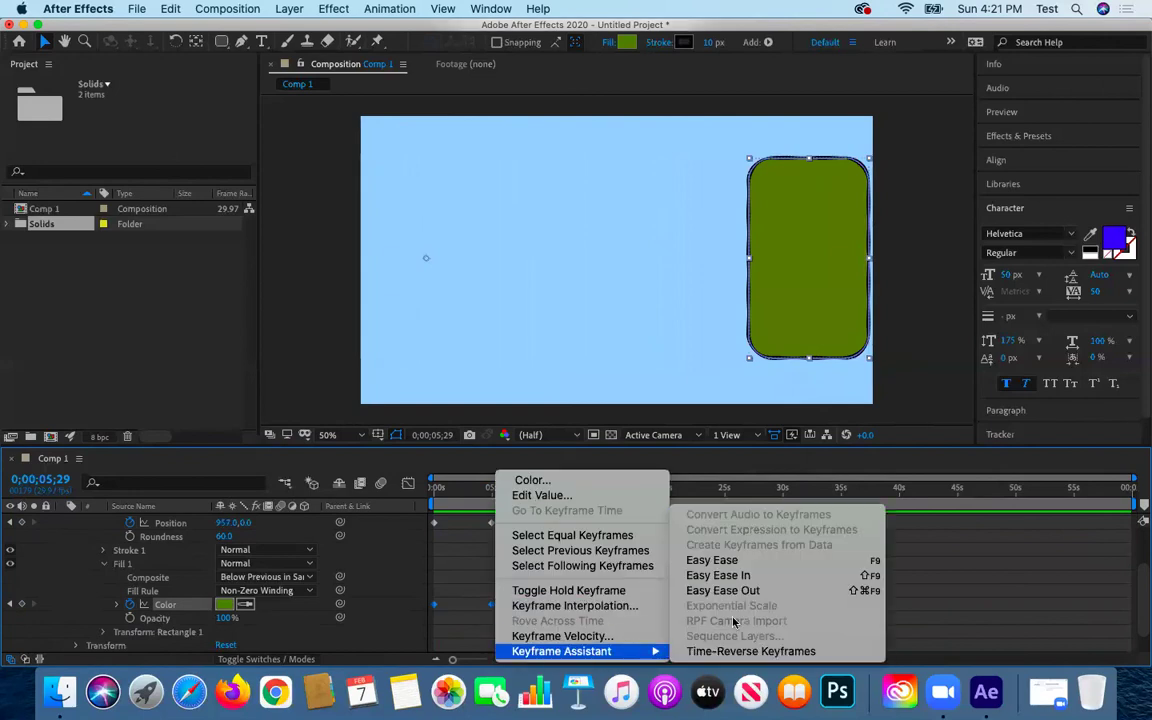
click(743, 560)
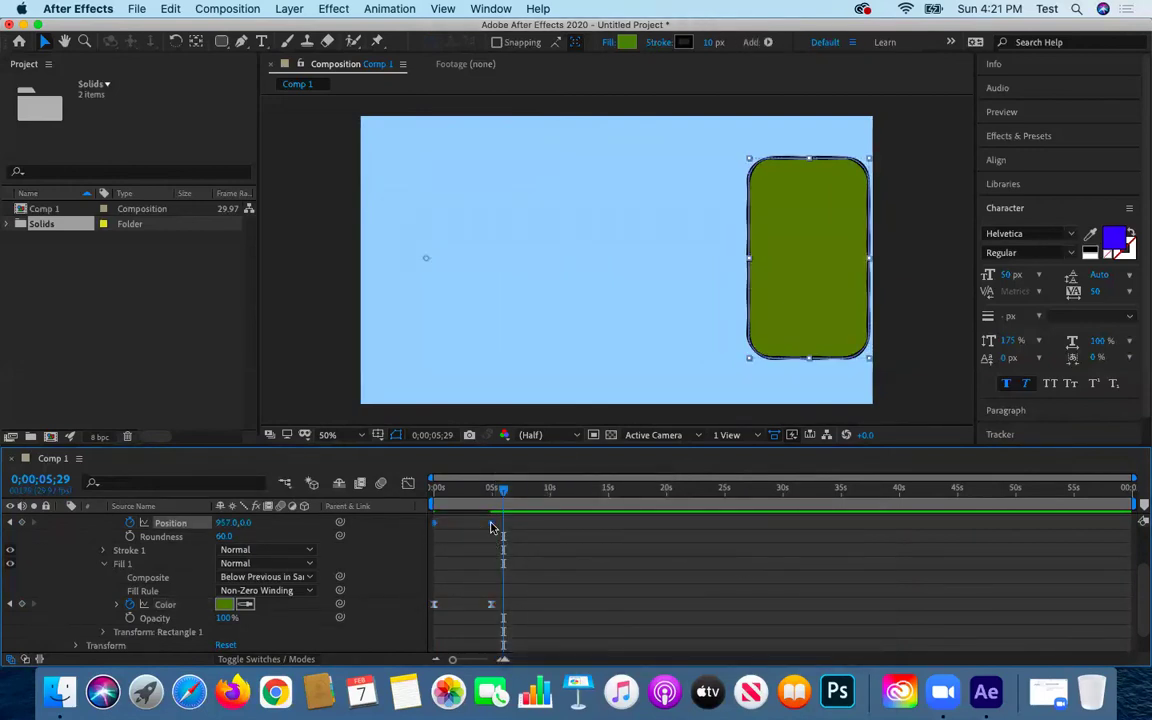
Apply Easy Ease In to the Position keyframes and preview the eased slide
right_click(490, 523)
mouse_move(533, 652)
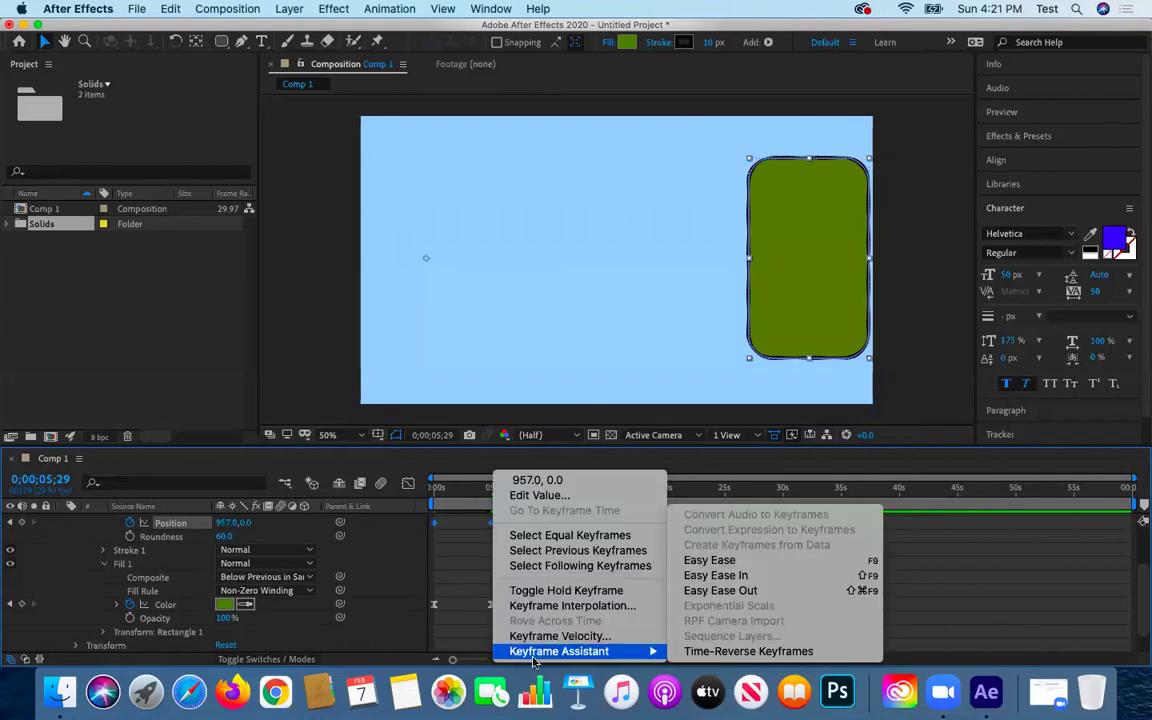
click(742, 576)
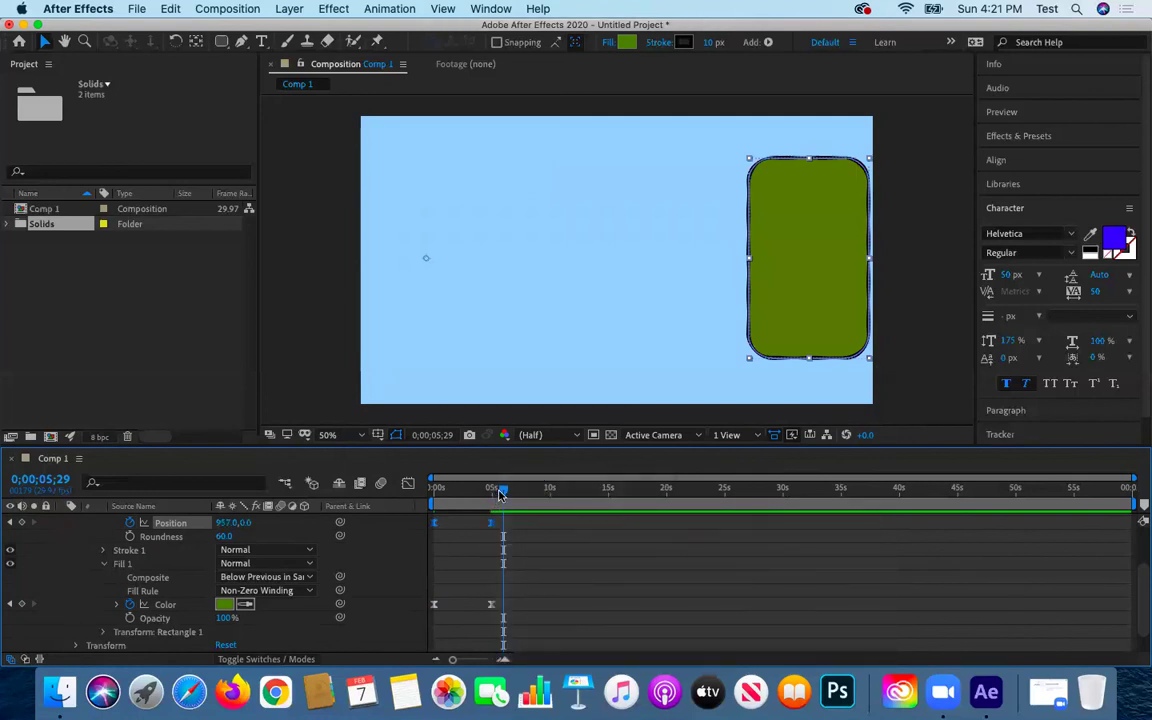
drag(500, 492, 436, 489)
key(space)
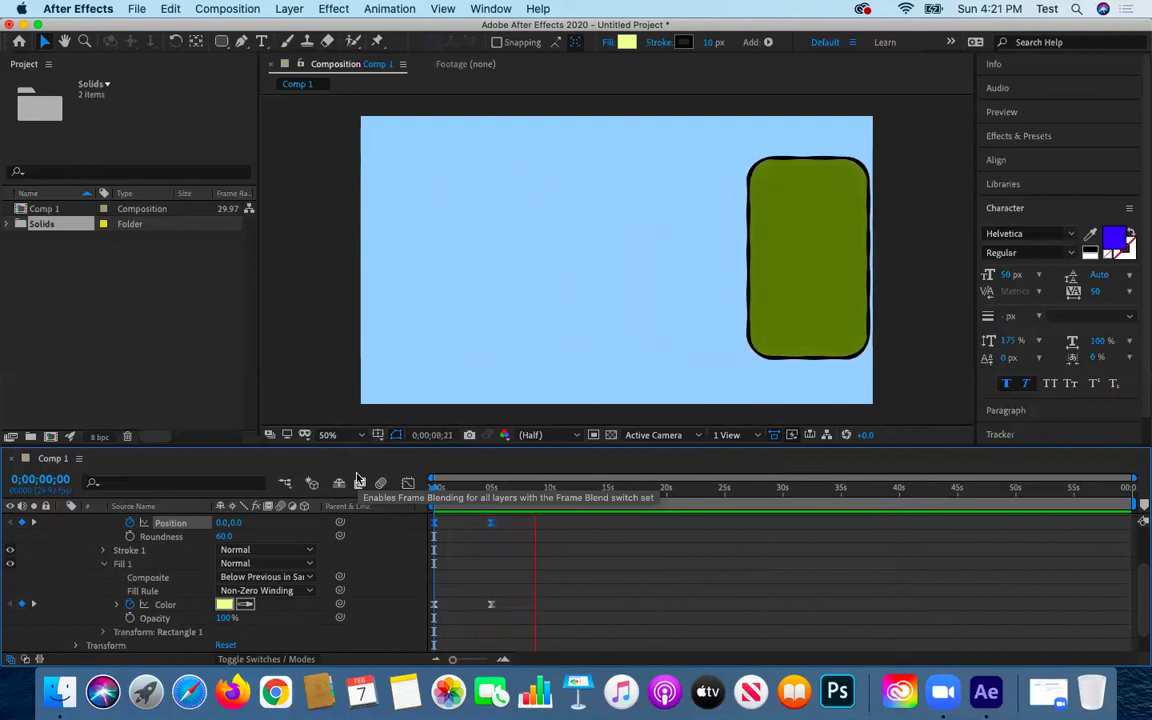
key(space)
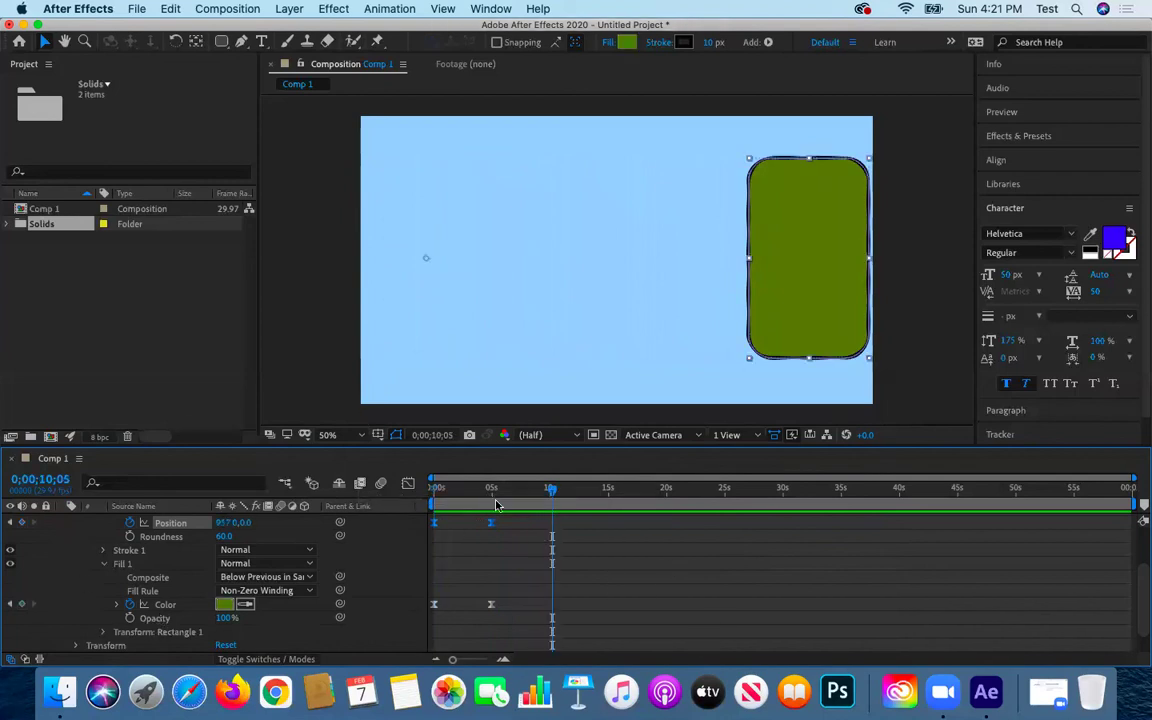
click(9, 523)
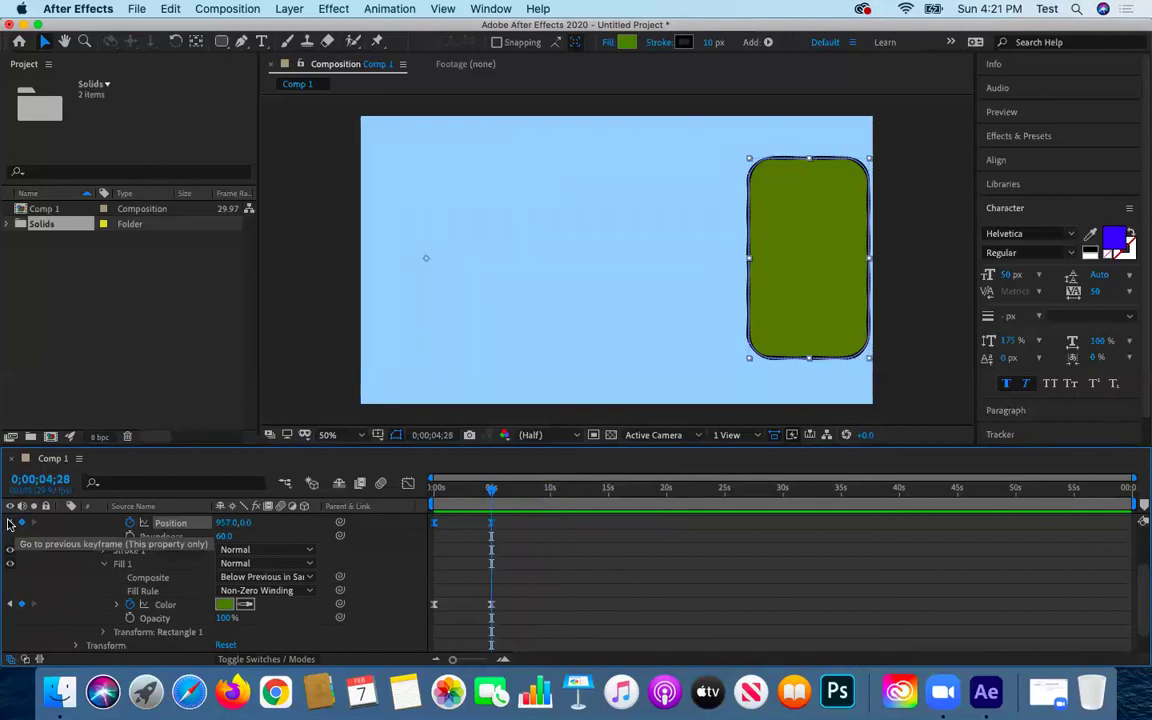
click(9, 523)
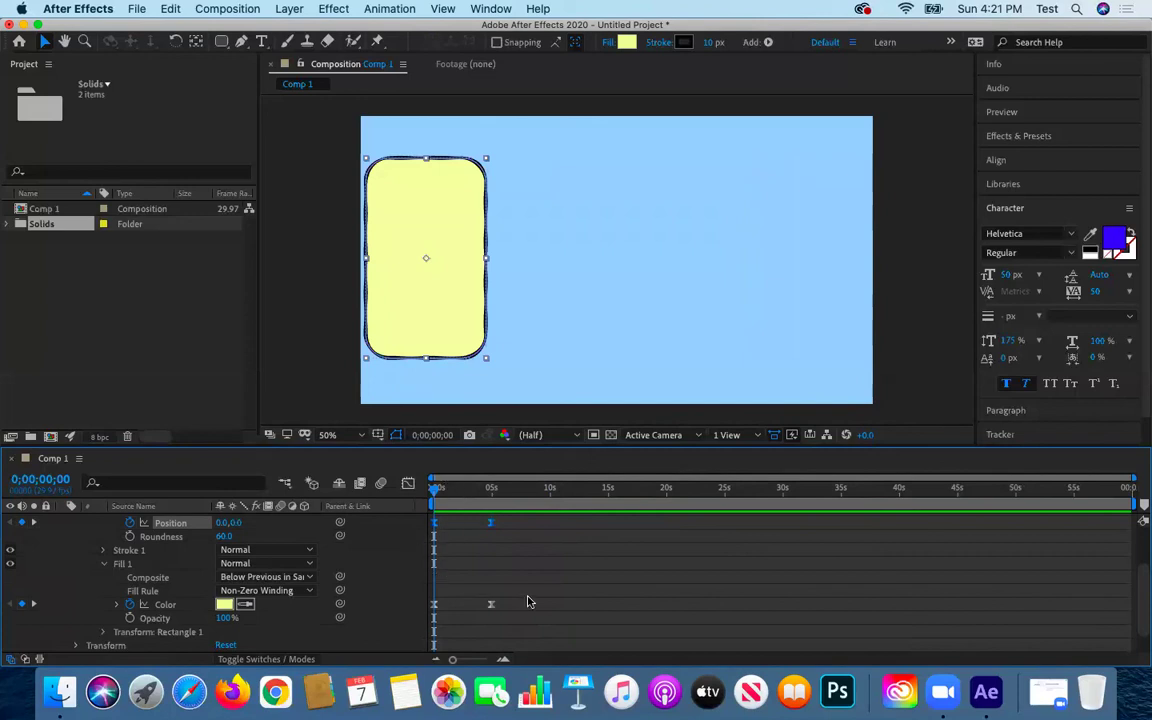
Keyframe the fill opacity at 100% at 0s and 0% at exactly 1s
click(129, 618)
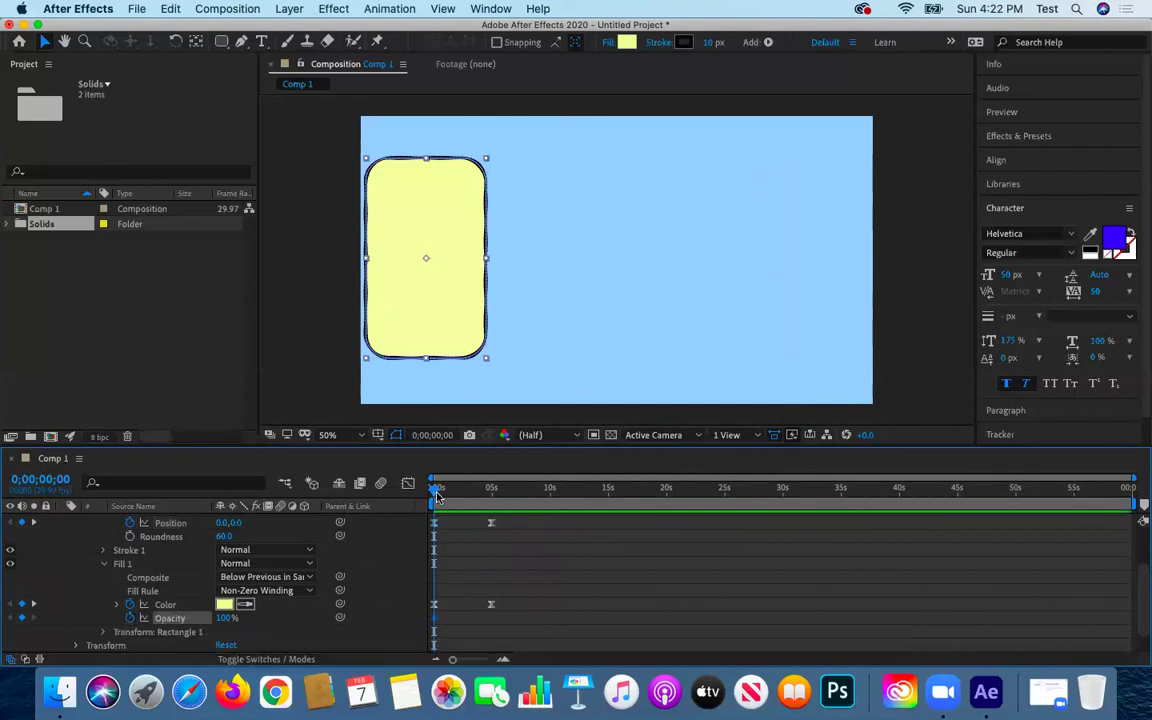
drag(436, 487, 446, 491)
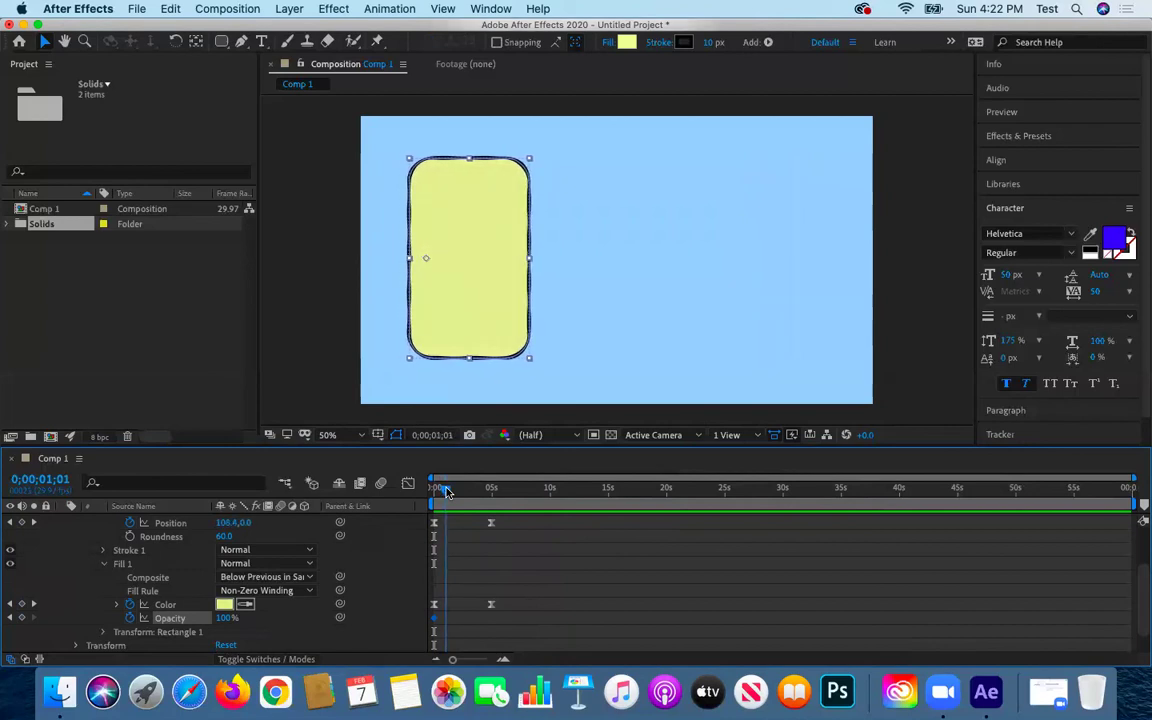
click(432, 435)
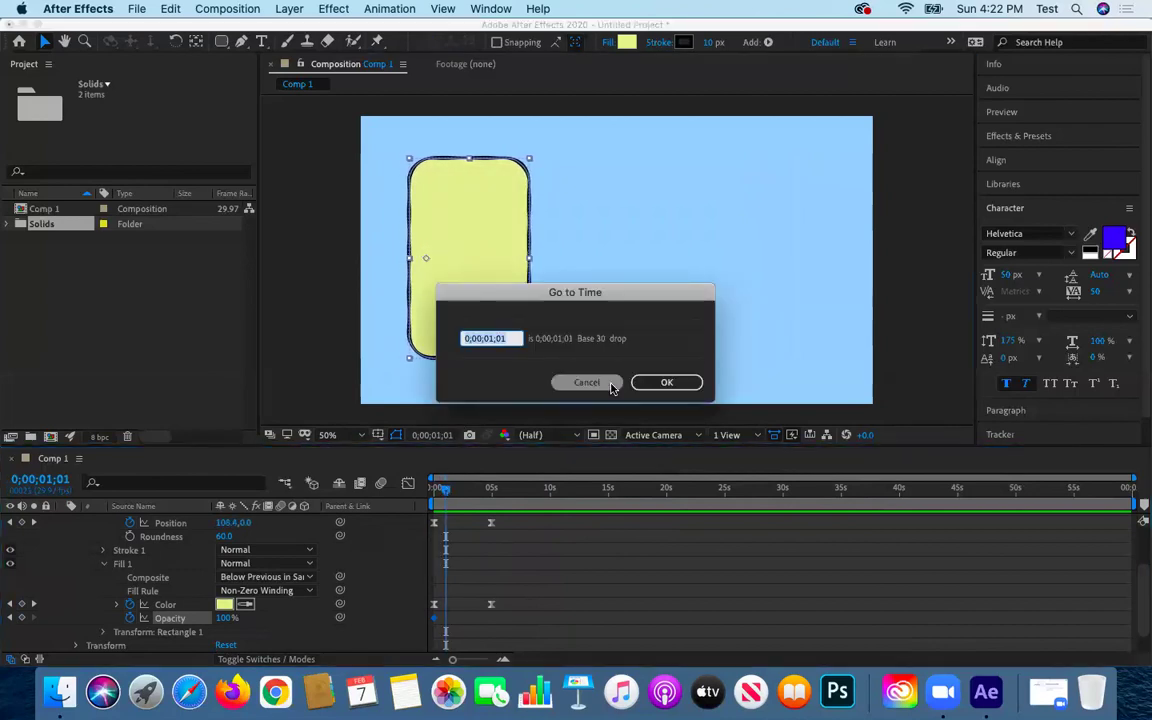
click(513, 338)
key(Return)
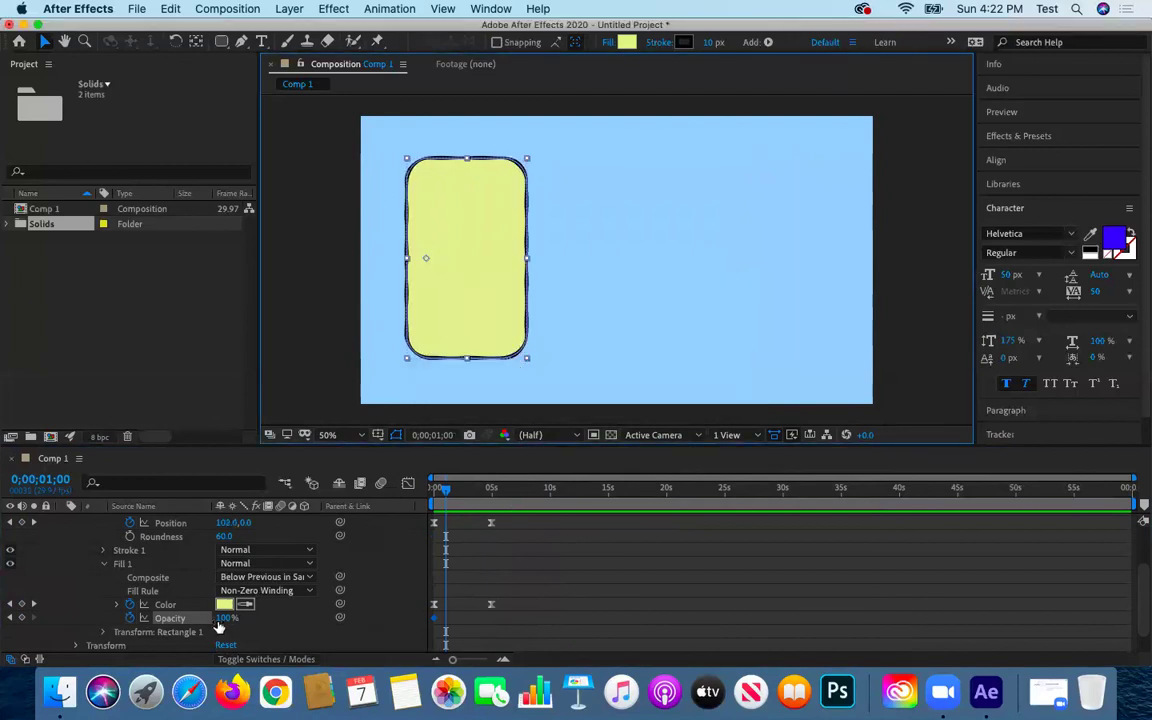
drag(220, 618, 113, 605)
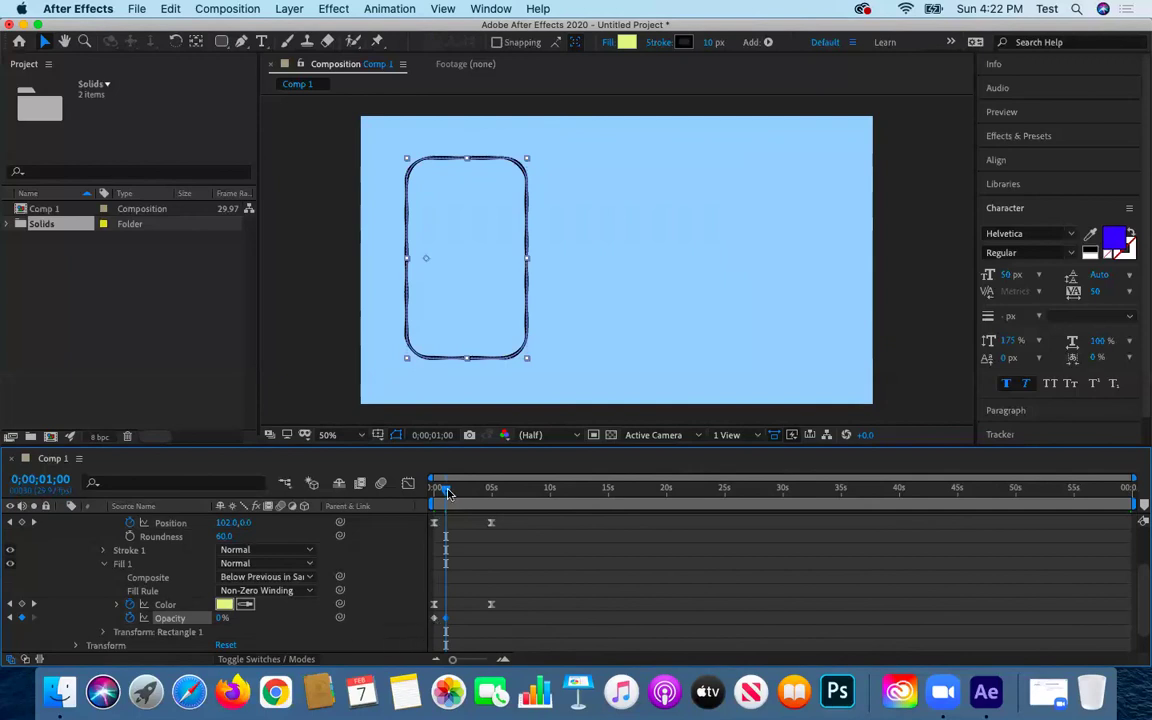
Add a fill opacity keyframe back at 100% at the 2-second mark
click(436, 435)
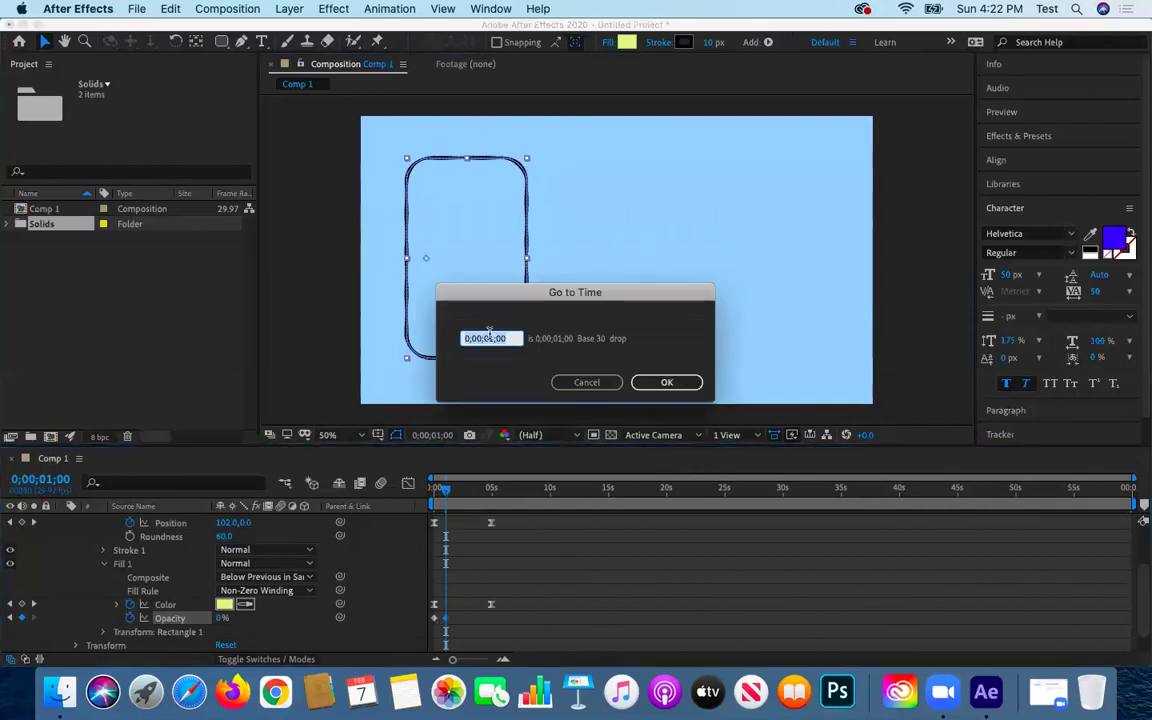
key(BackSpace)
text(2)
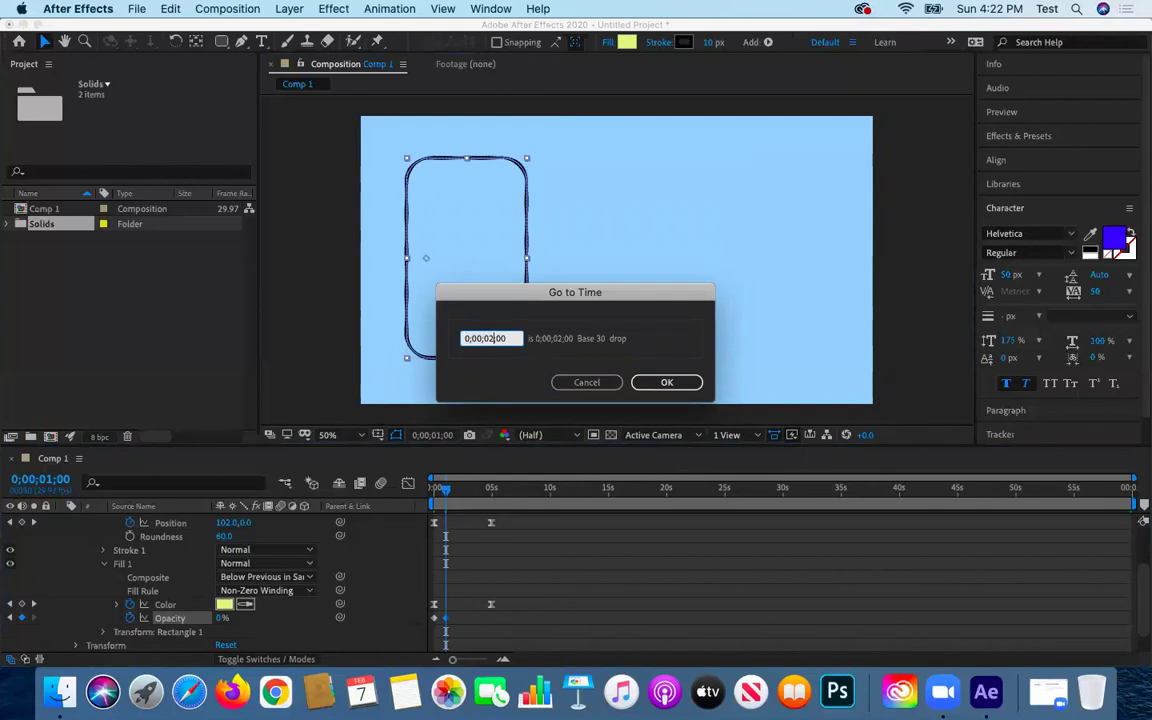
key(Return)
drag(245, 618, 388, 617)
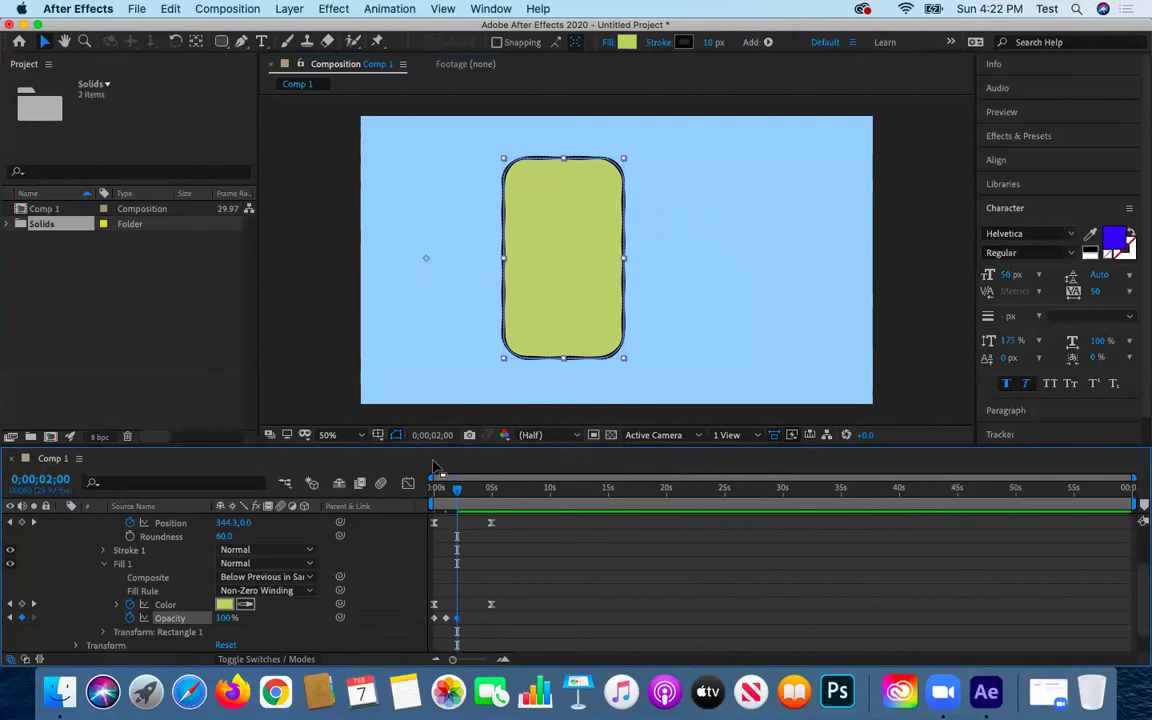
Preview the opacity animation from the start of the timeline
drag(455, 490, 420, 488)
key(space)
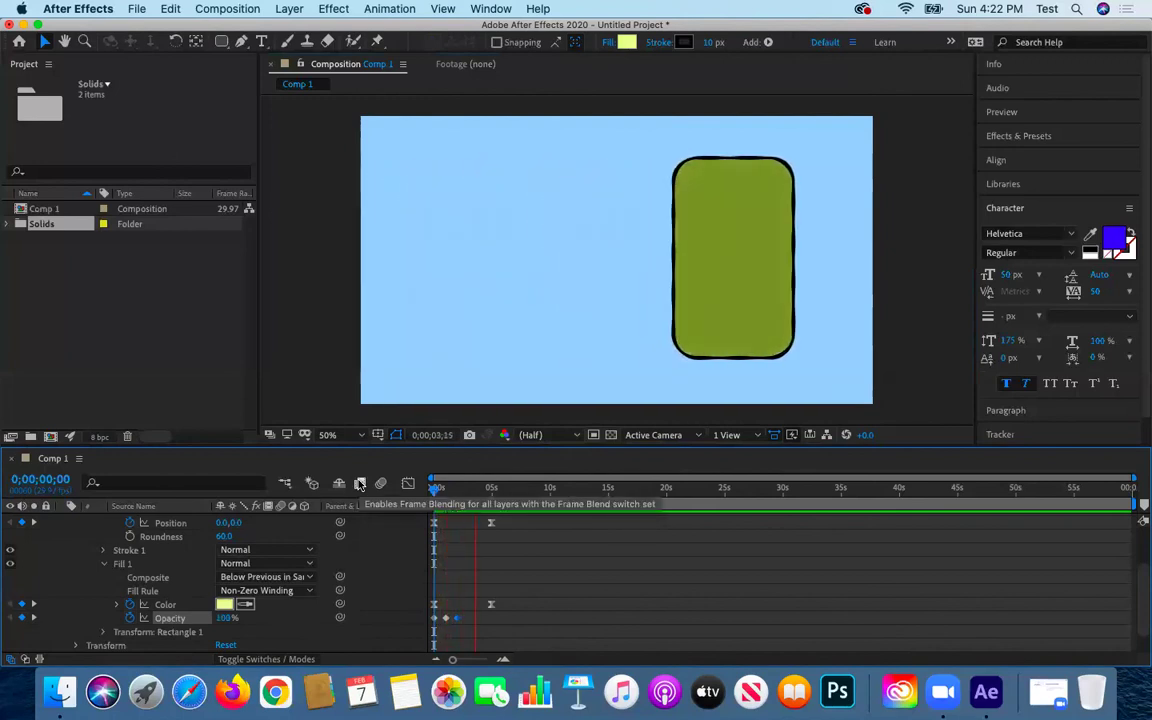
key(space)
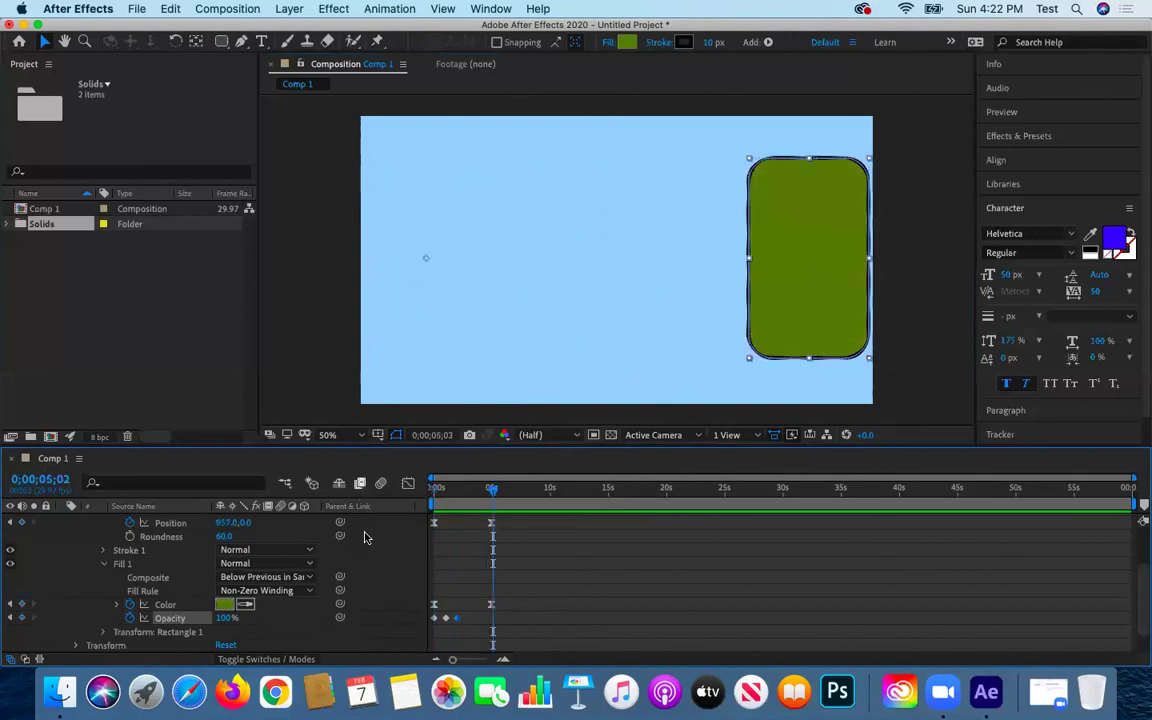
Add an expression to the fill Opacity property via Edit Expression, then bring up Google Chrome
right_click(168, 619)
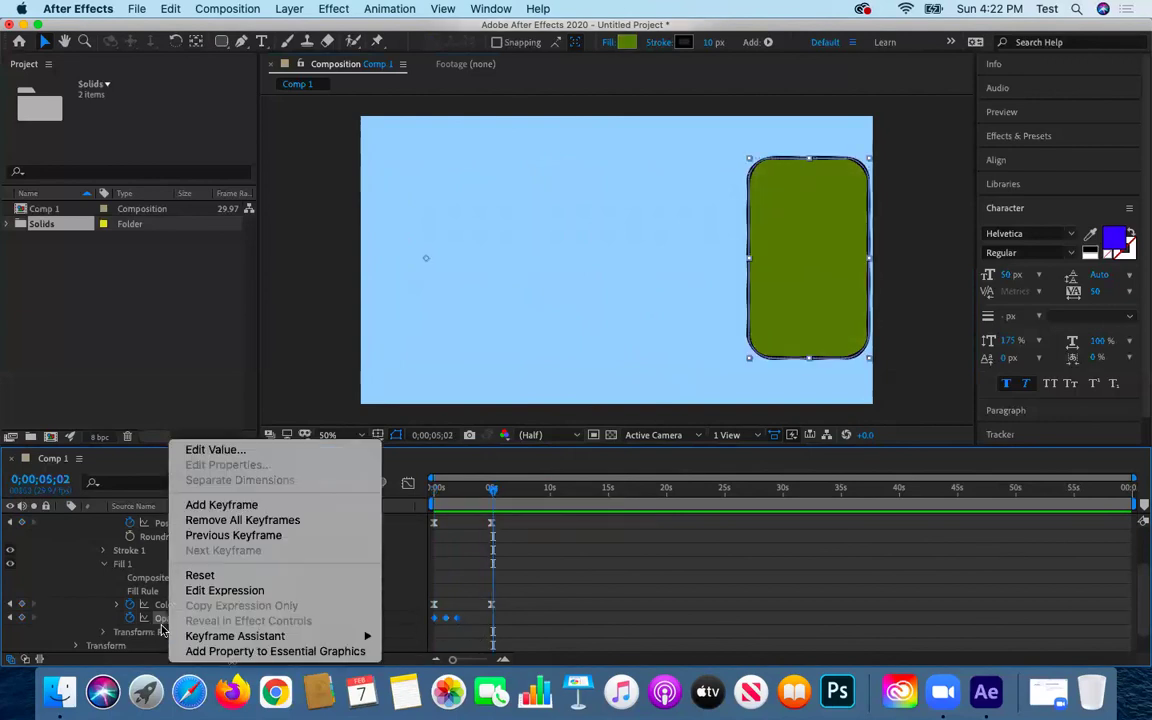
mouse_move(192, 638)
click(224, 590)
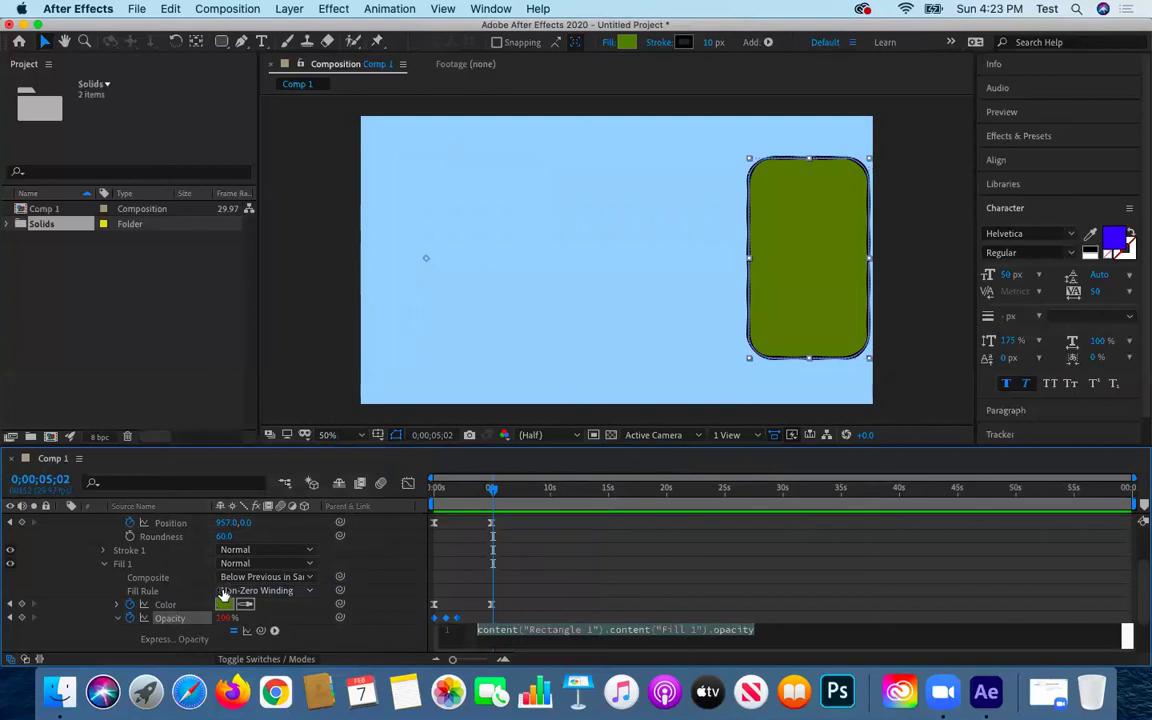
click(275, 692)
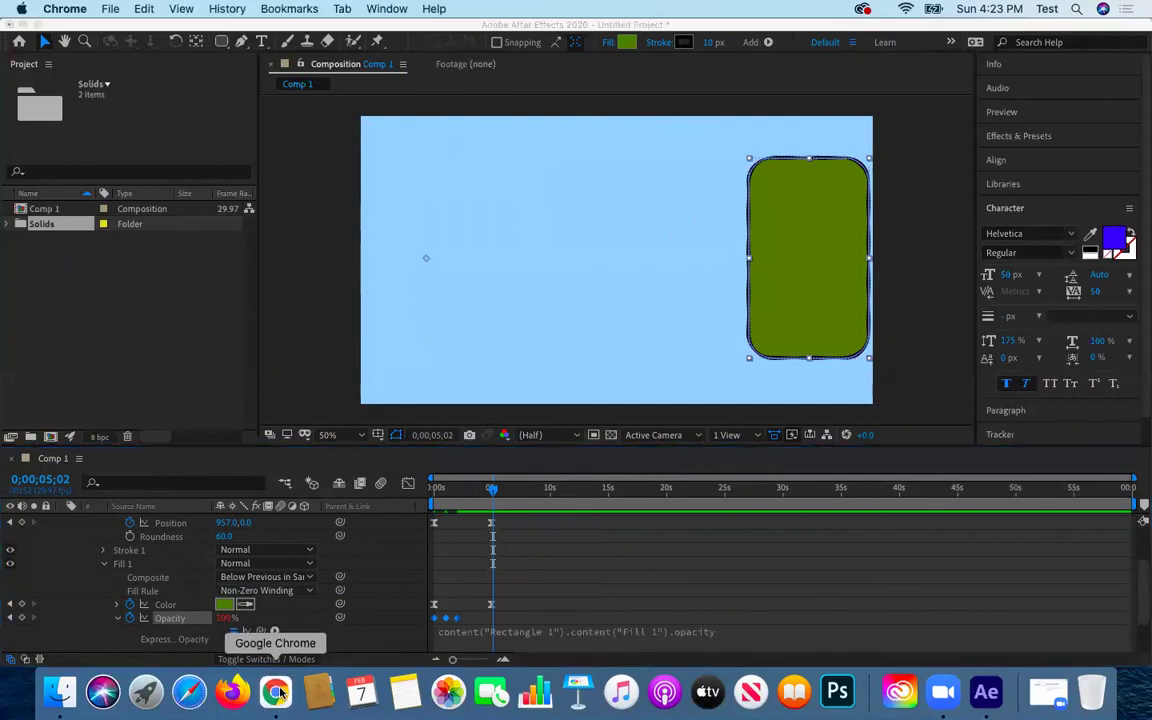
Search 'after effects loop expression', select the LoopOut("Cycle") example, and close Chrome
text(after effects )
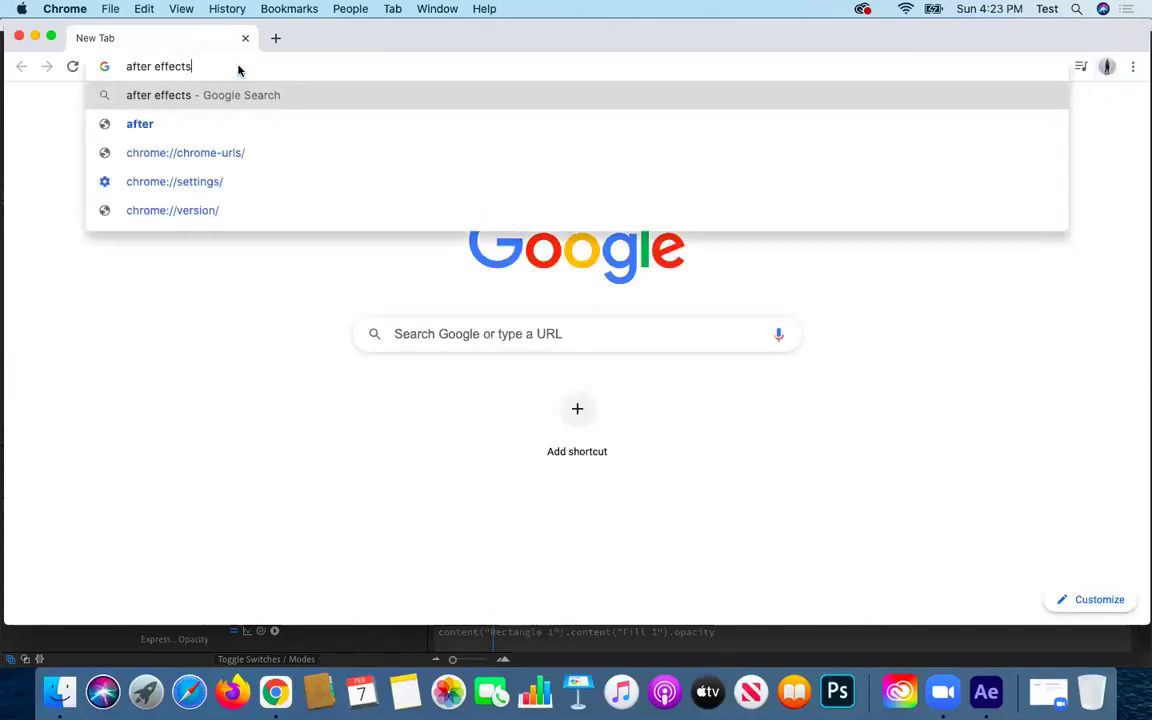
text(loop e)
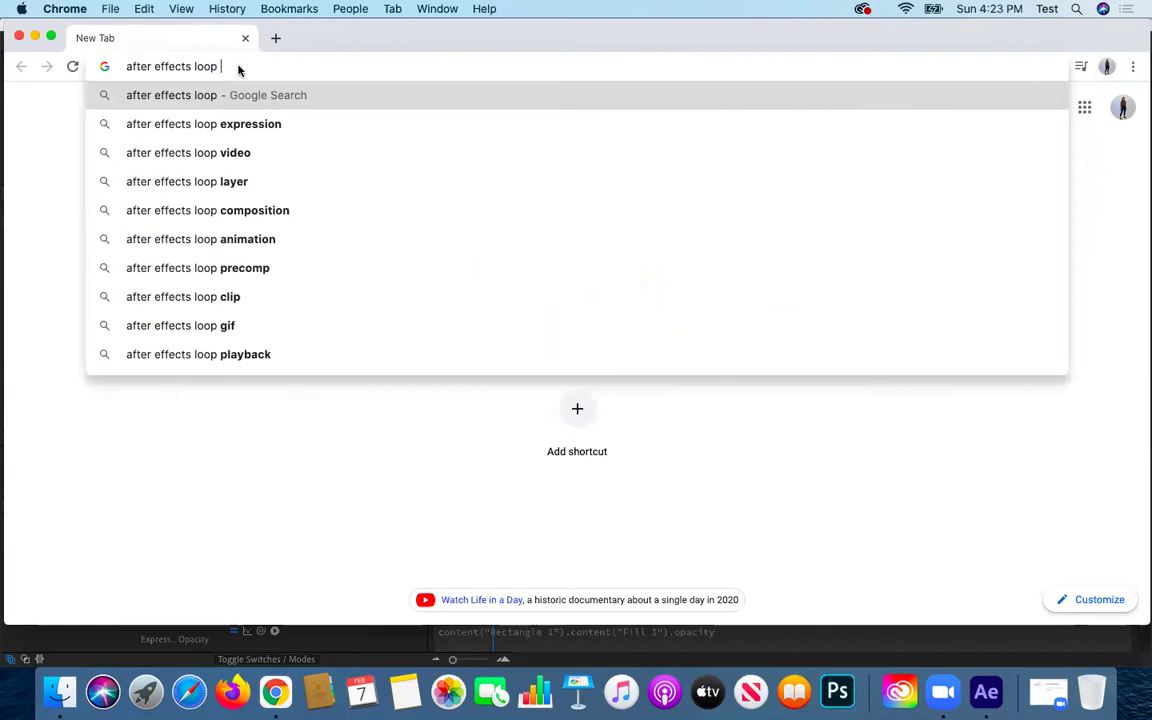
click(238, 94)
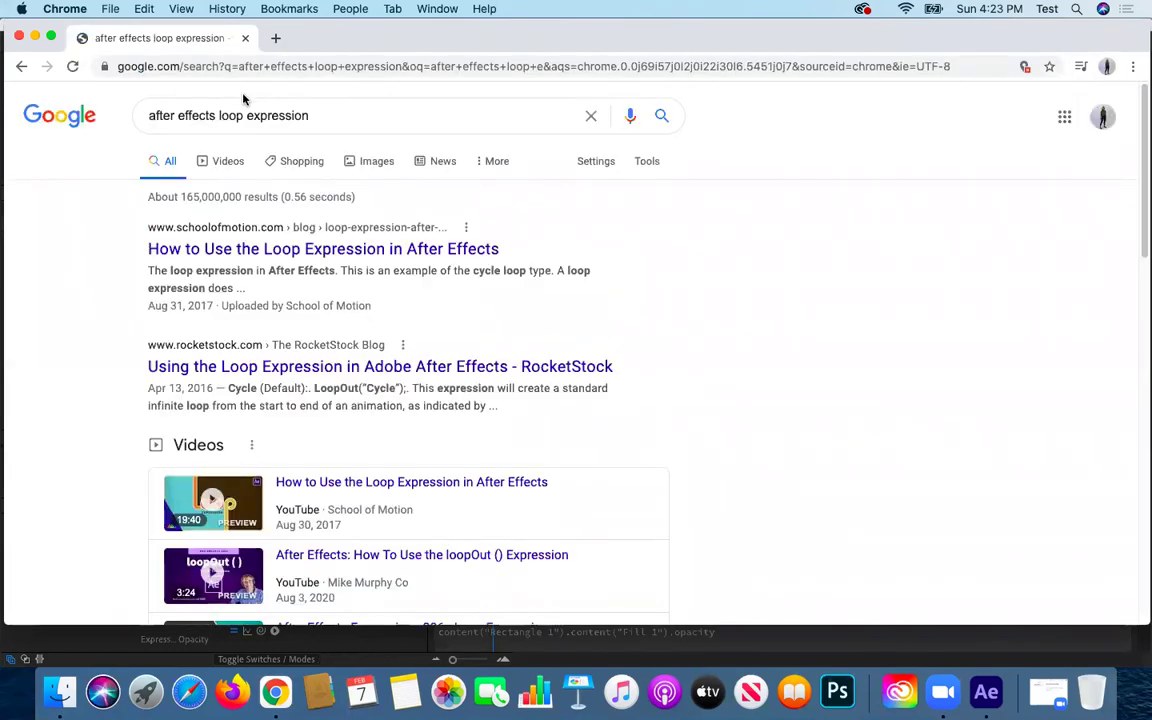
click(250, 250)
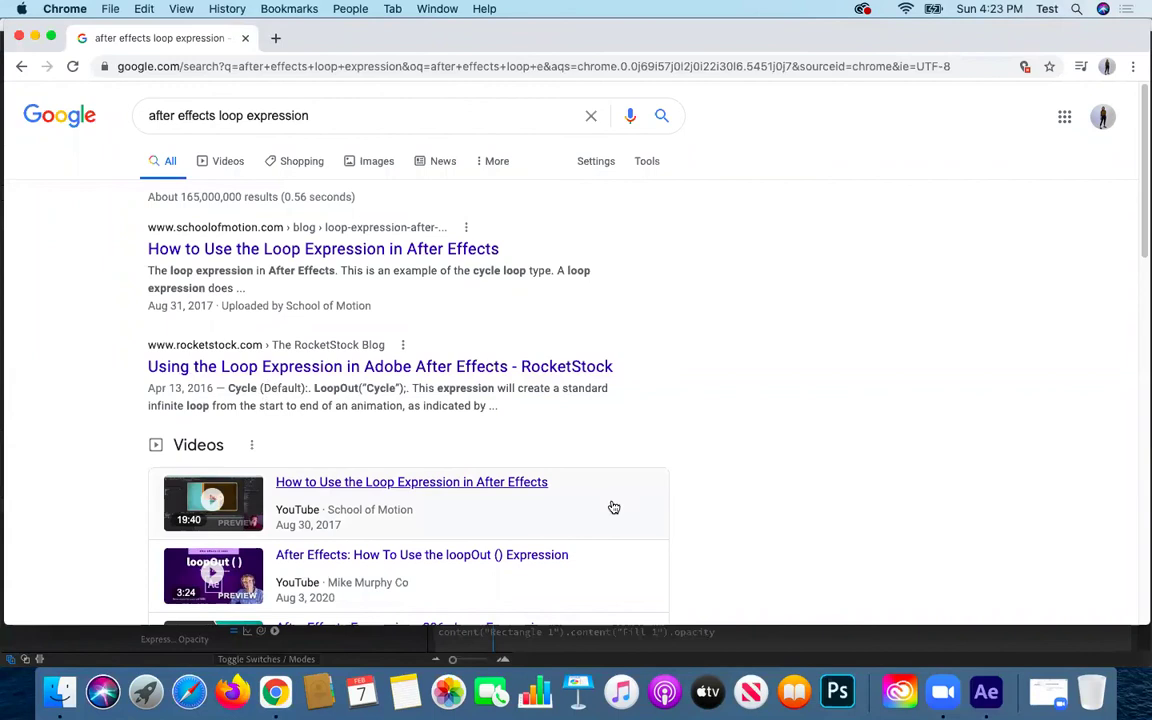
drag(314, 389, 402, 388)
key(super+c)
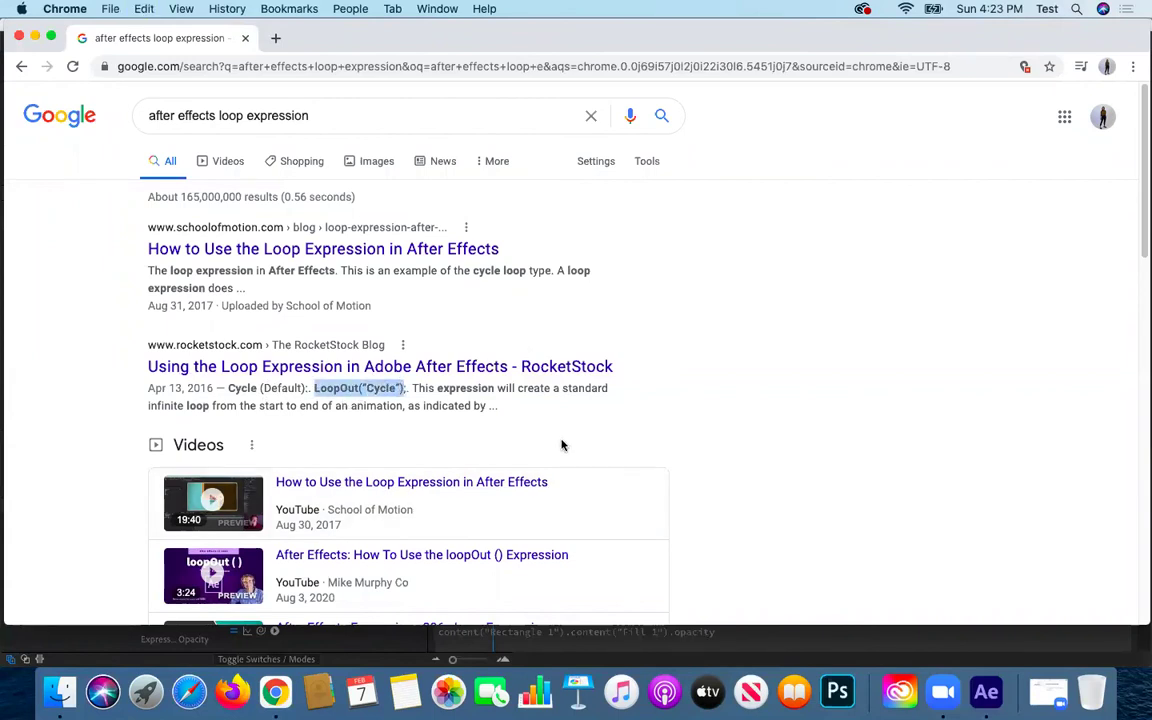
click(20, 37)
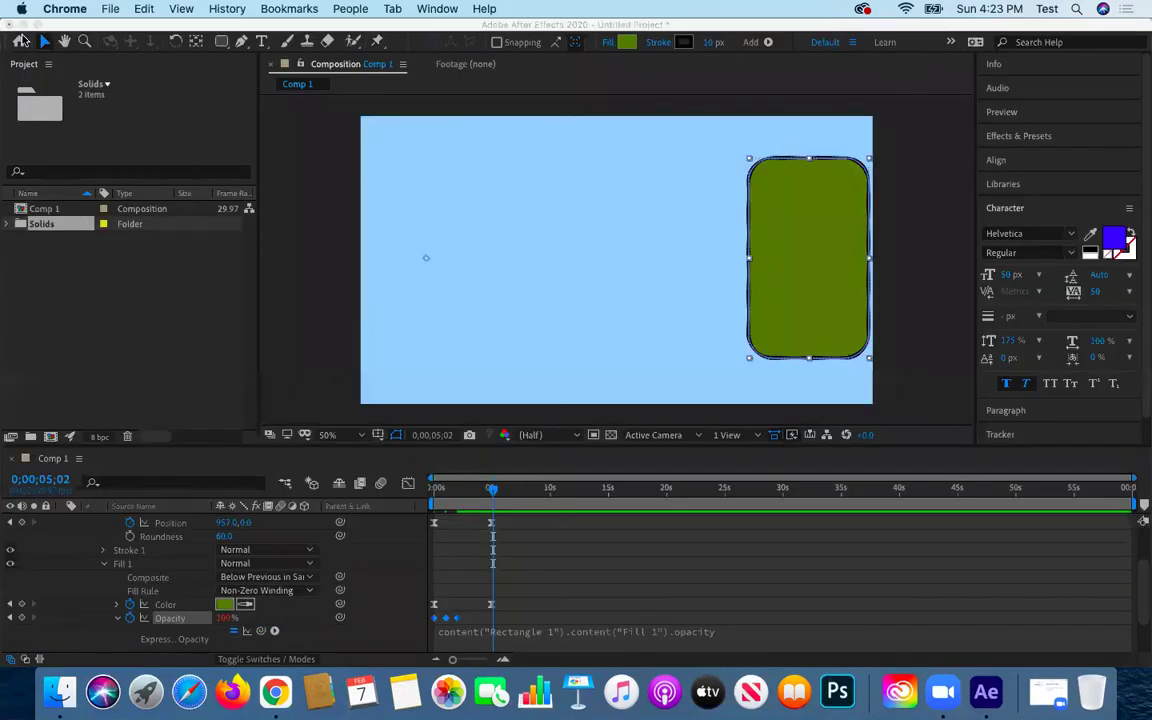
Paste LoopOut("Cycle") into the Opacity expression and commit it at the timeline start
click(257, 643)
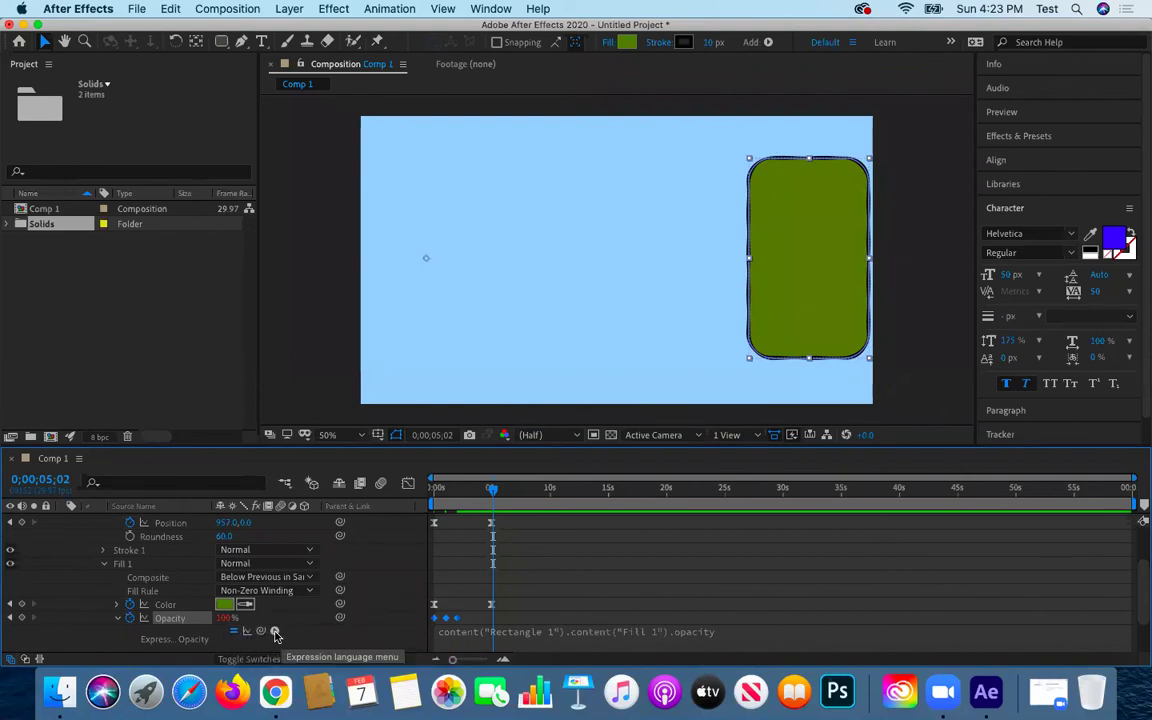
click(720, 634)
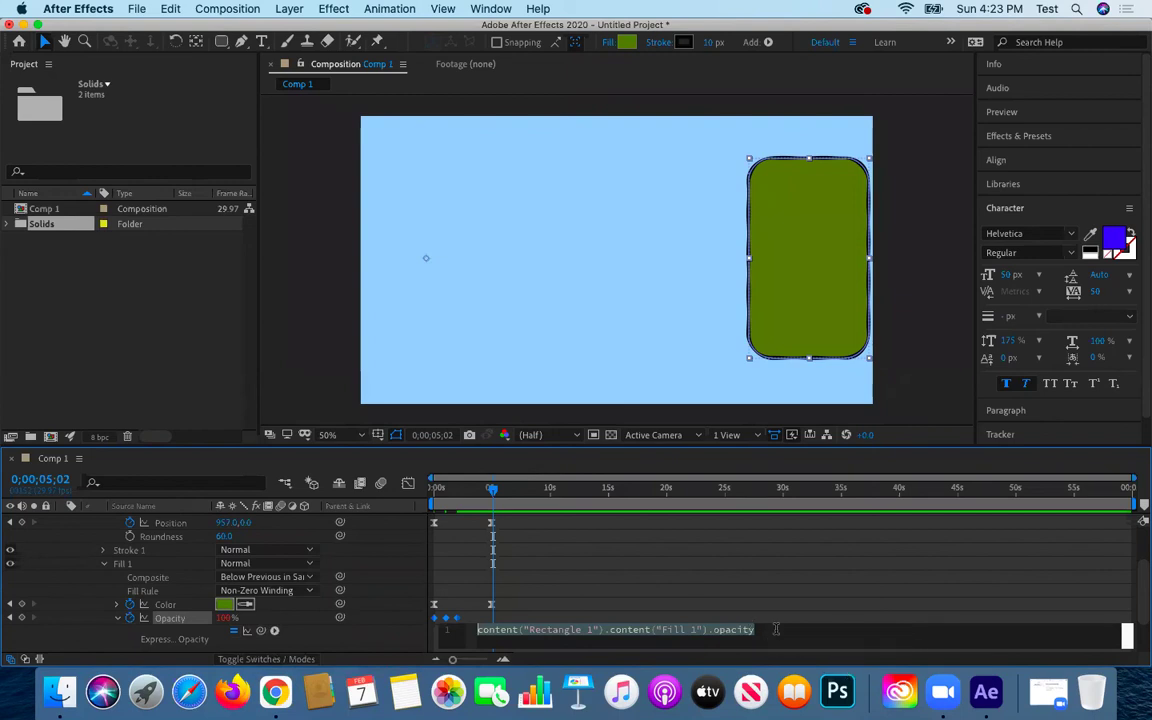
key(super+v)
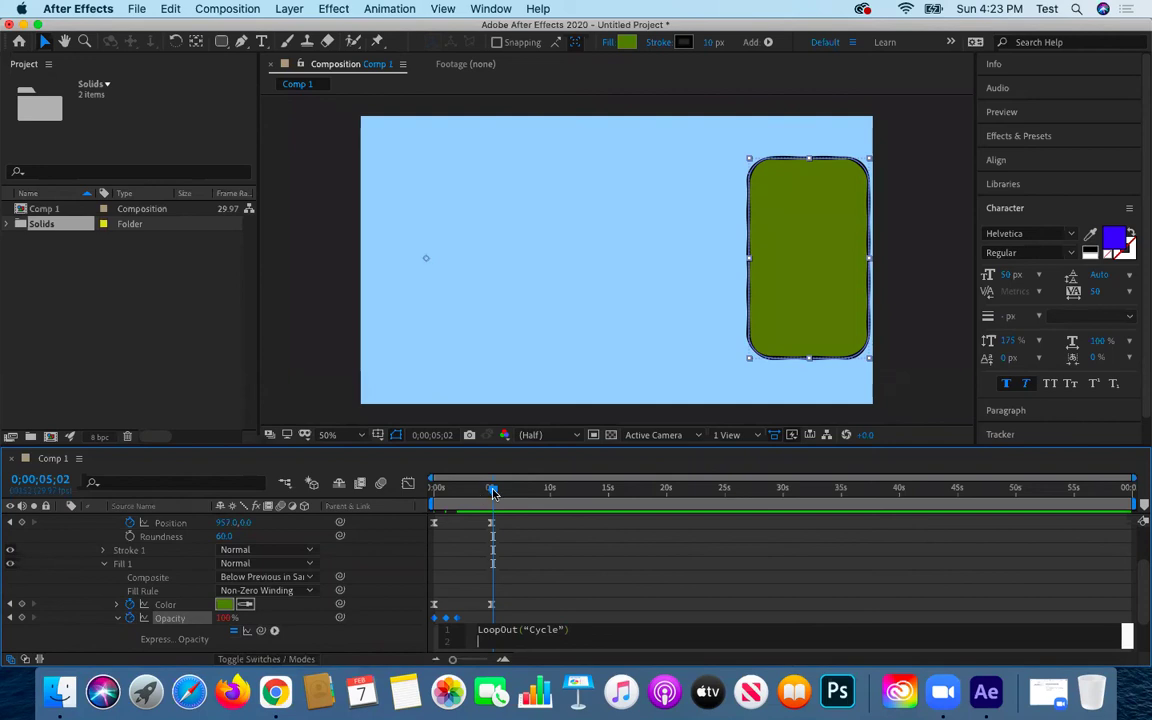
drag(492, 492, 436, 490)
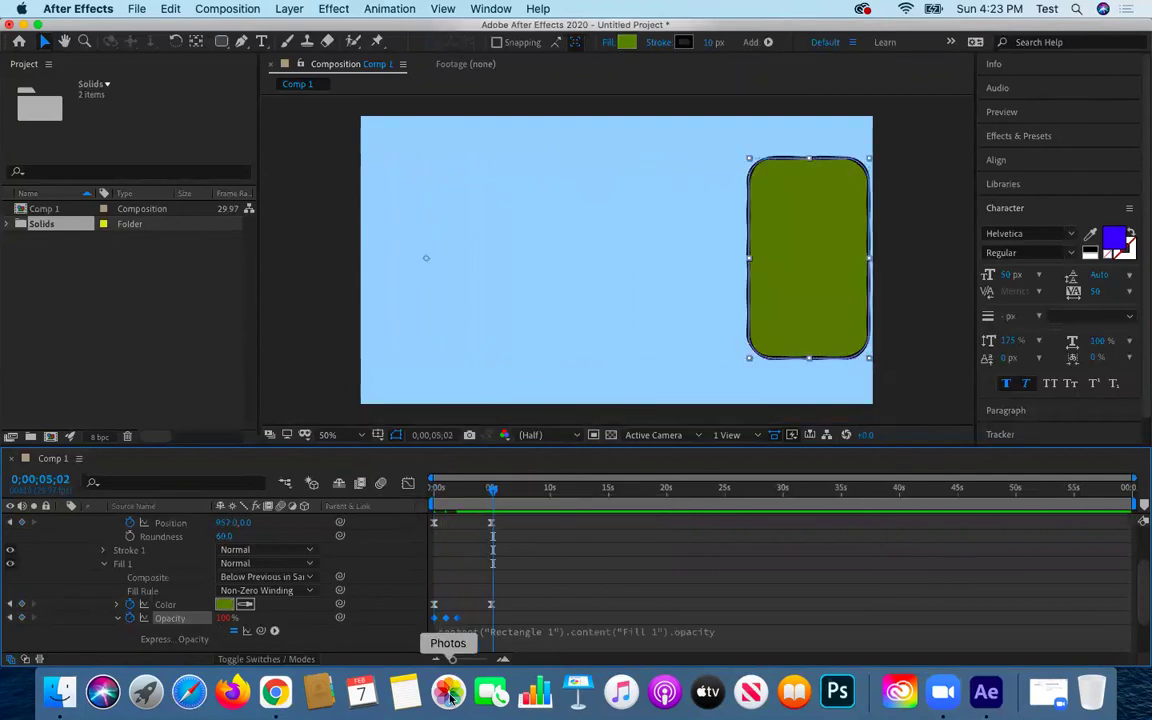
Insert LoopOut("Cycle") as a second line after the opacity reference and apply it
click(766, 631)
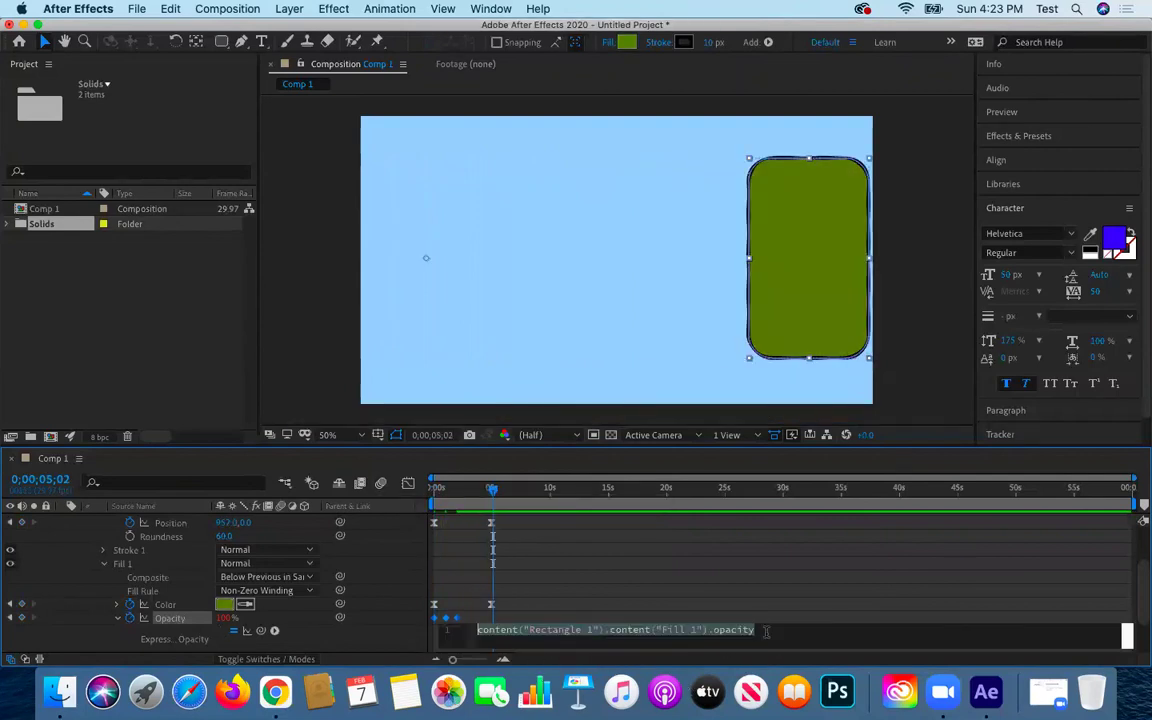
click(822, 628)
key(super+v)
key(Return)
key(BackSpace)
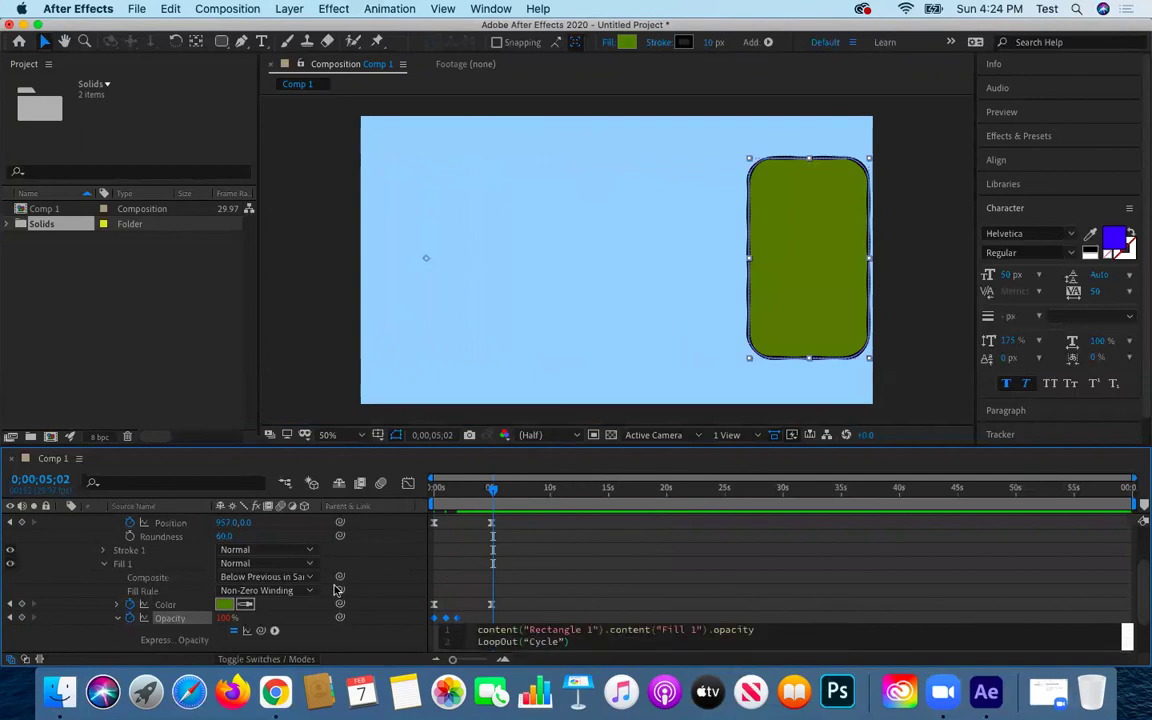
drag(491, 492, 442, 490)
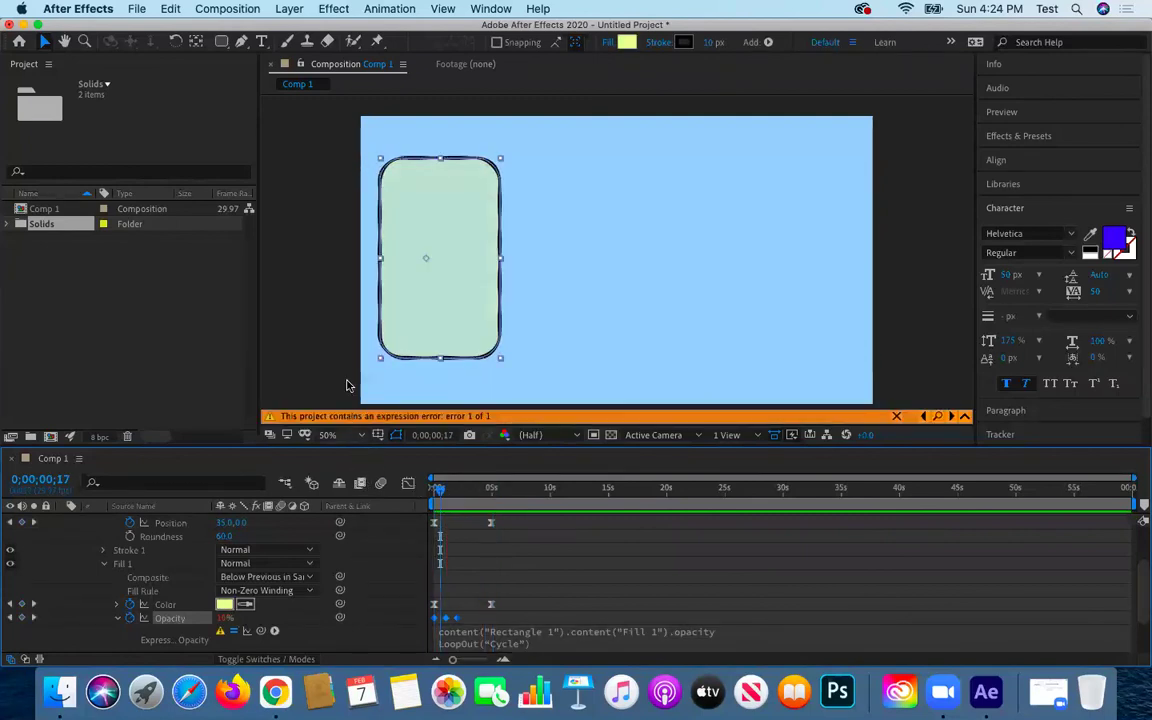
Check the expression error details and dismiss the expression-disabled warning
click(189, 640)
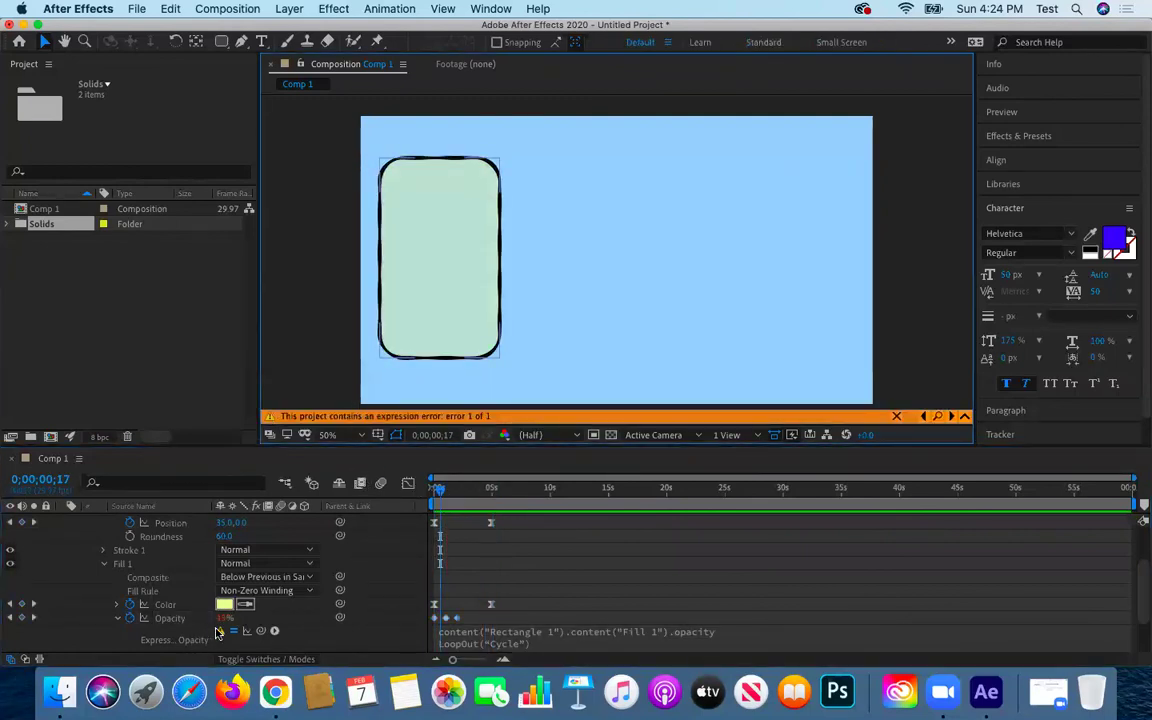
click(220, 631)
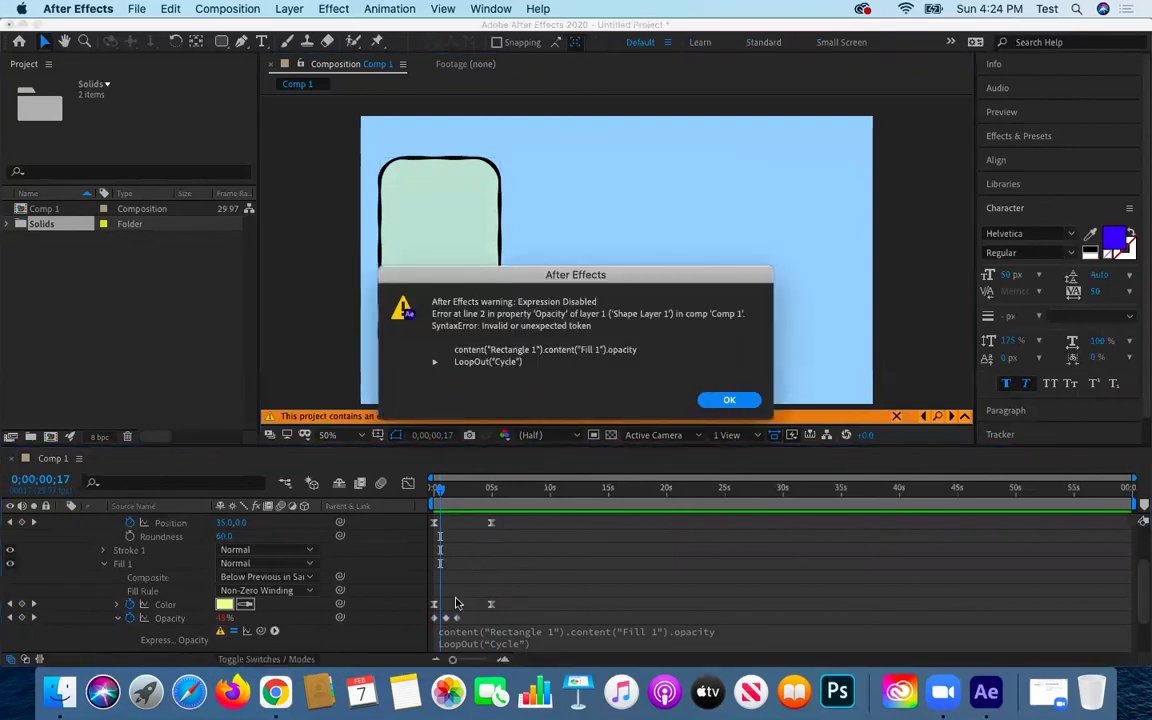
click(275, 692)
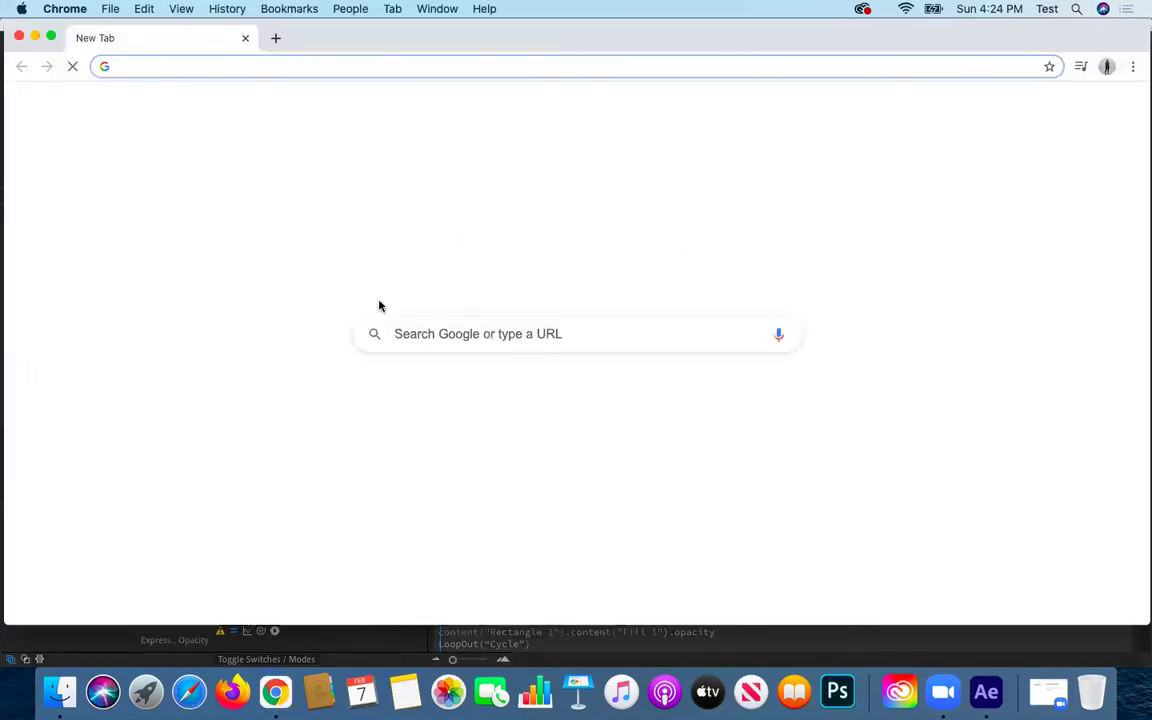
click(19, 36)
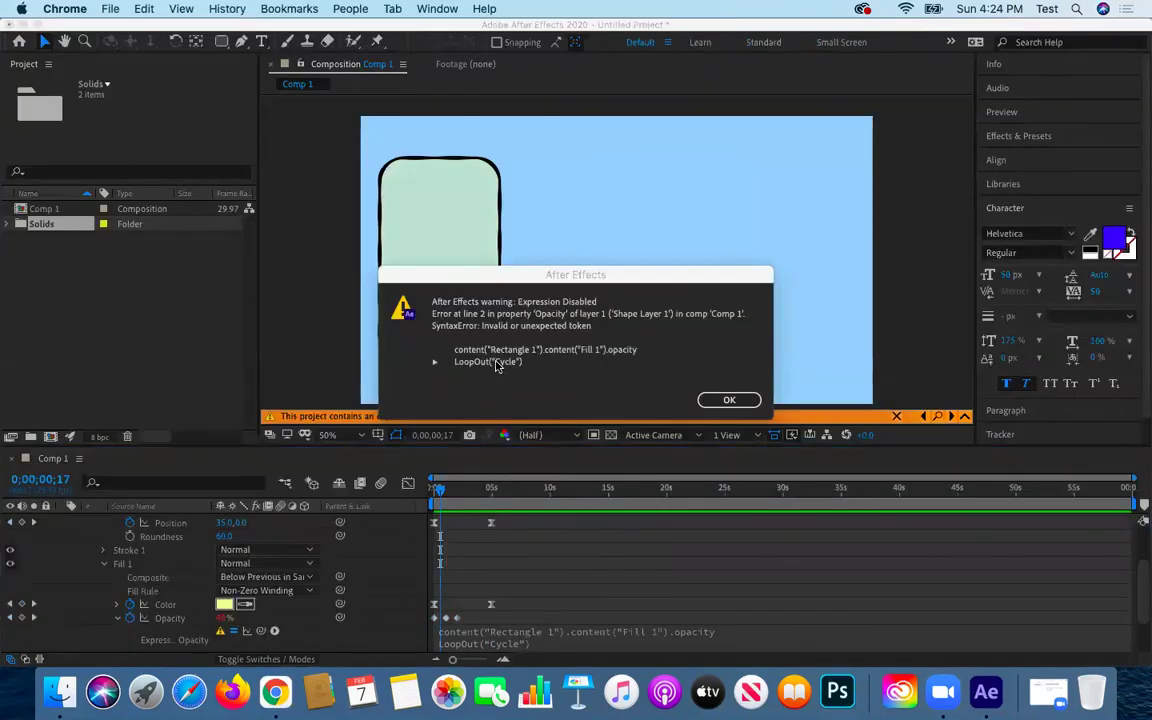
click(708, 399)
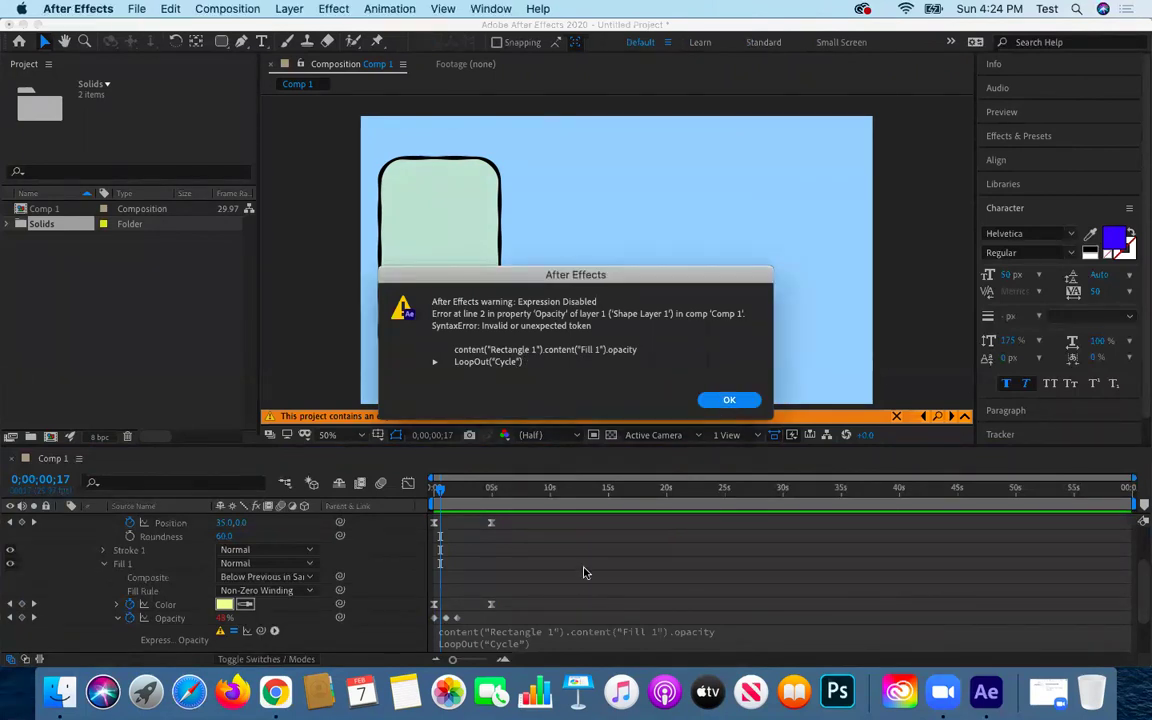
click(729, 401)
Delete the first expression line, leaving only LoopOut("Cycle"); on one line
click(745, 638)
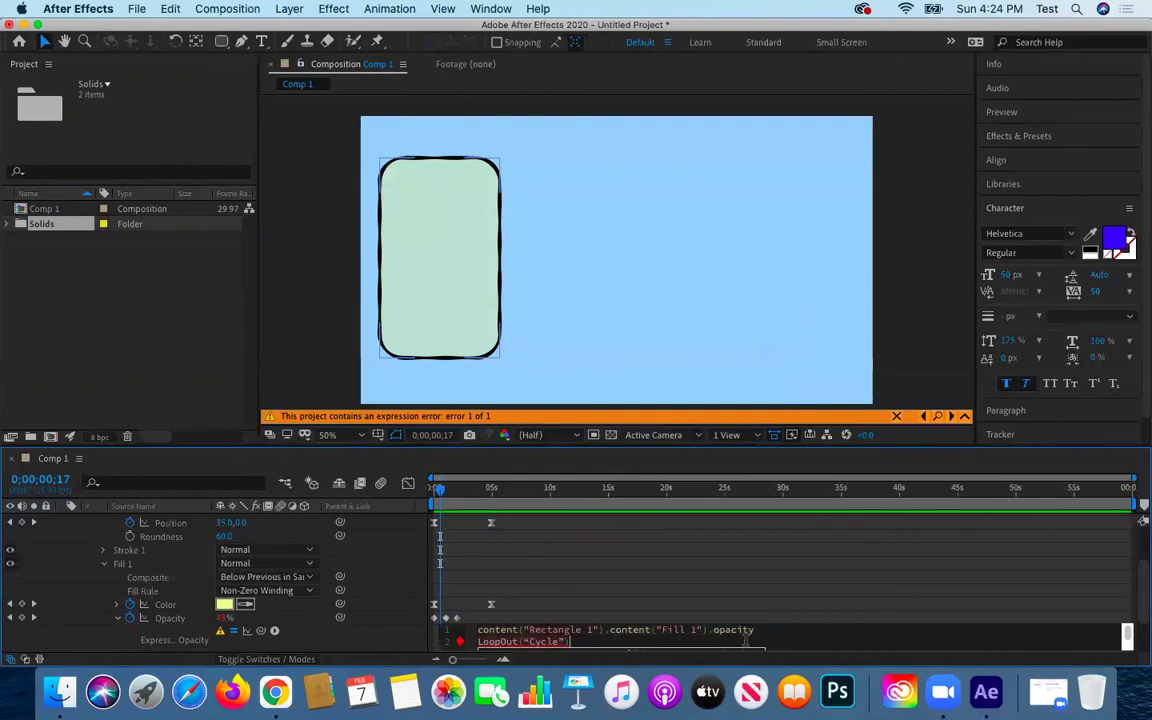
mouse_move(745, 642)
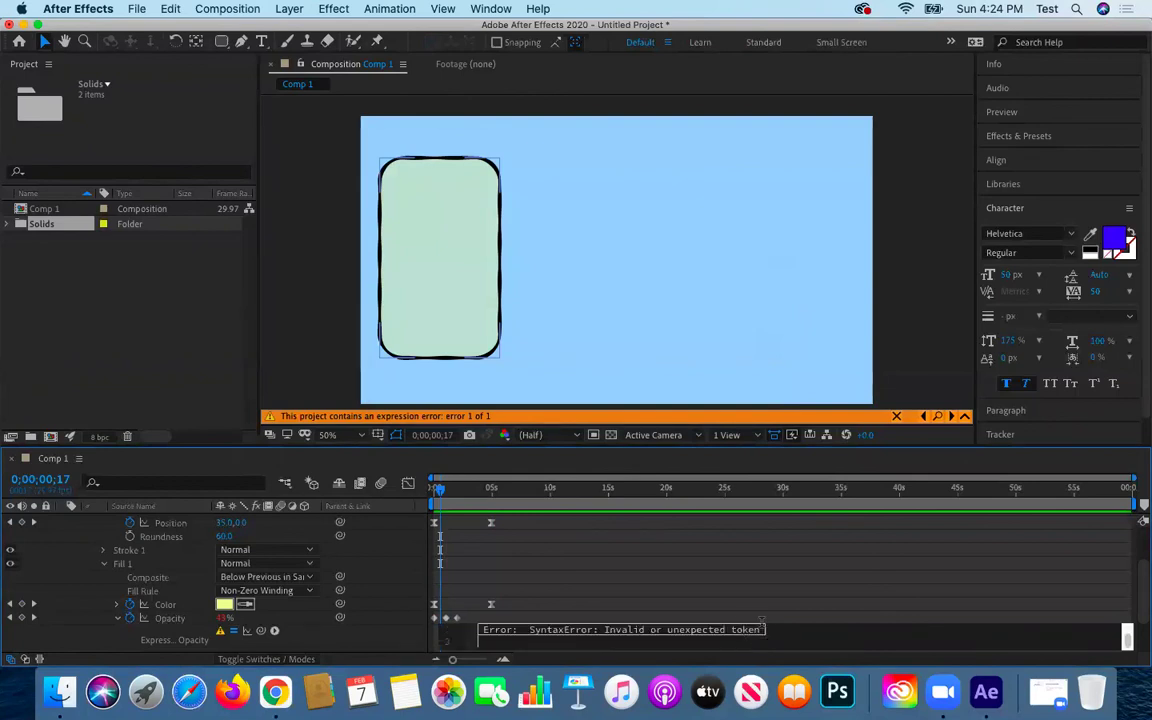
scroll(598, 630, up, 1)
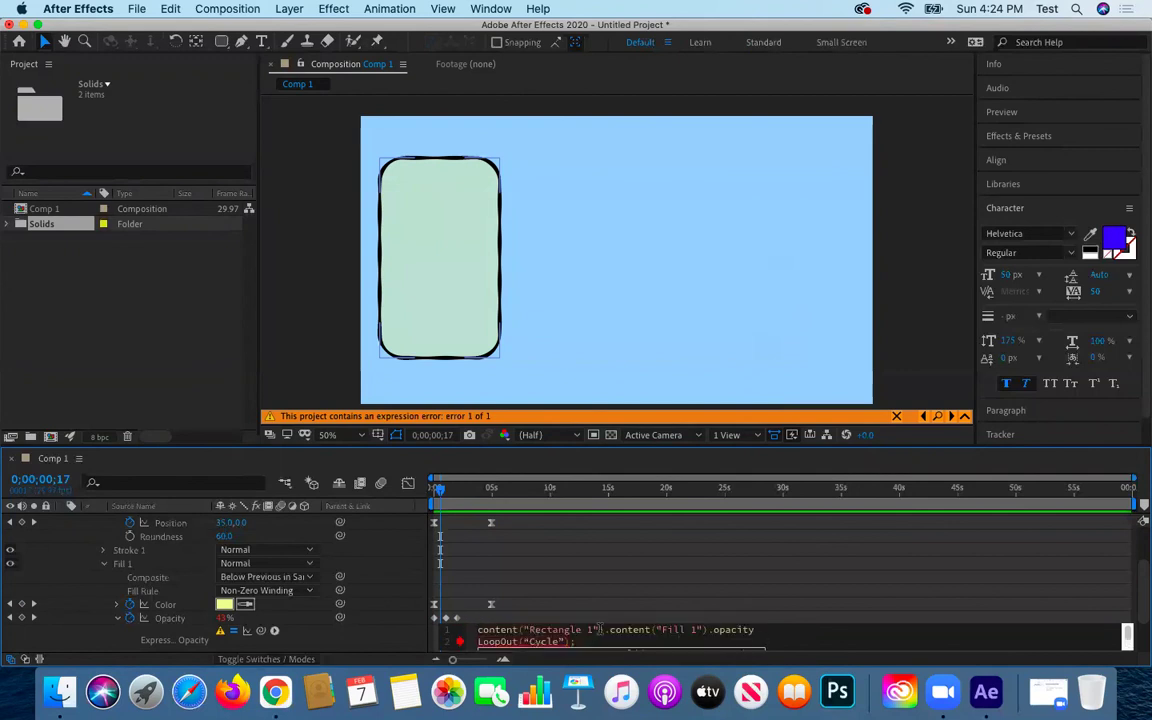
drag(753, 629, 472, 630)
key(BackSpace)
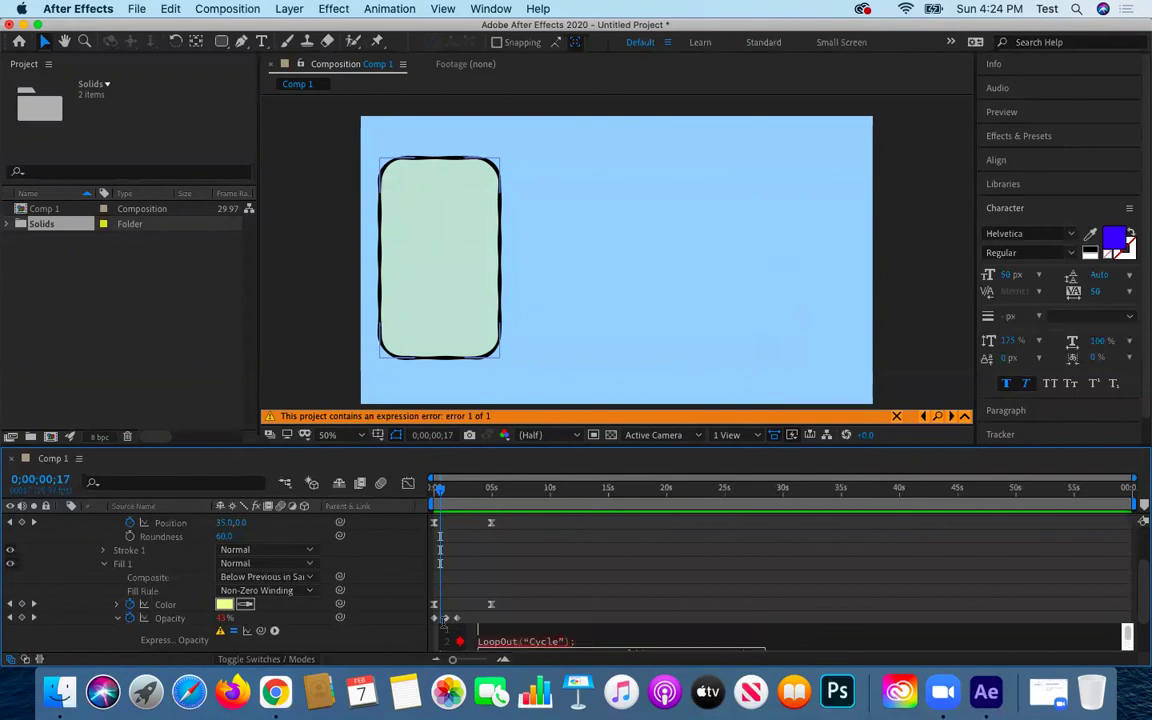
key(BackSpace)
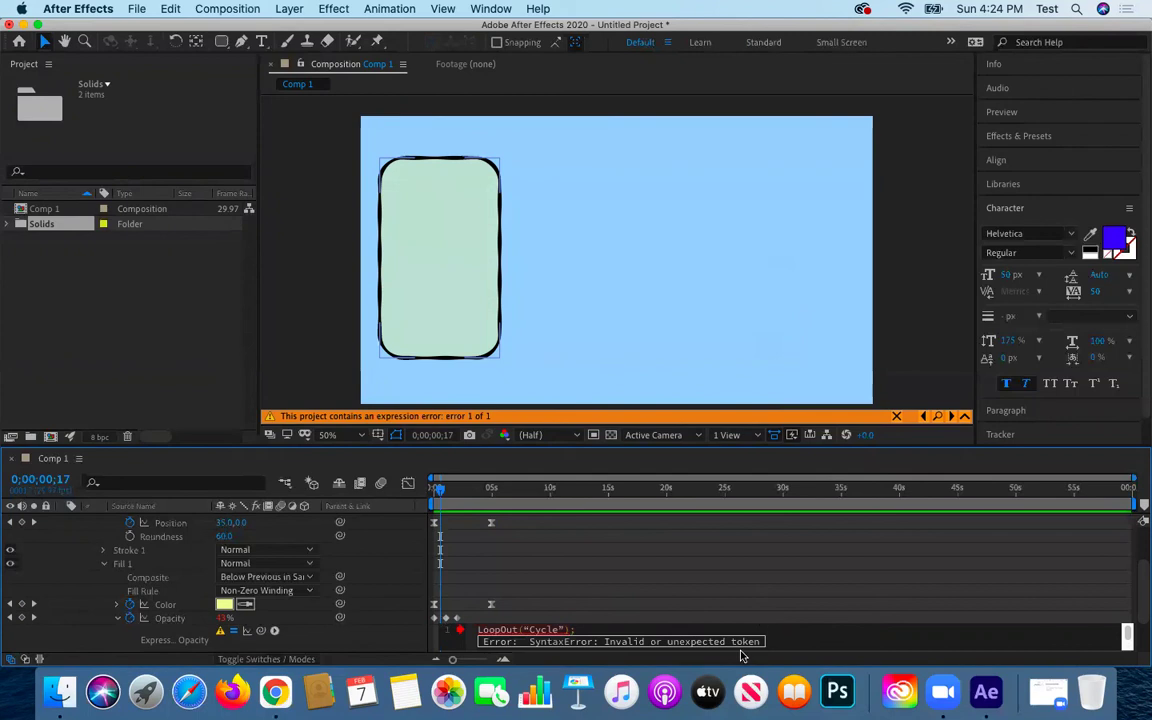
right_click(503, 633)
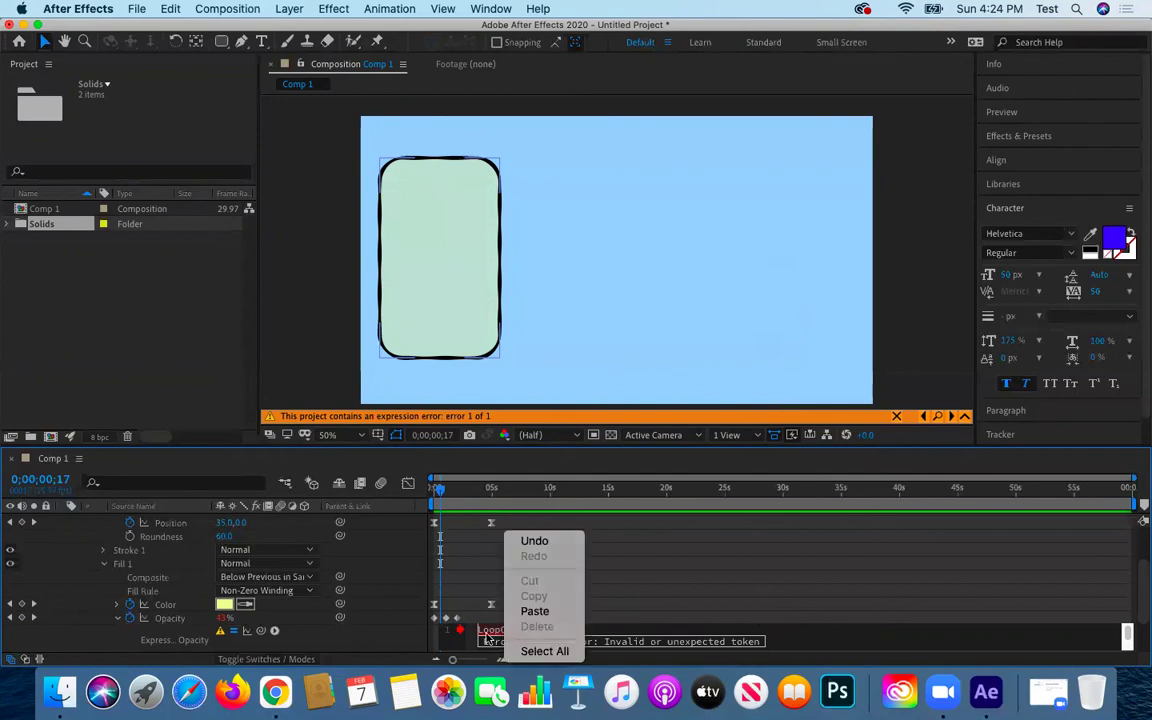
key(Escape)
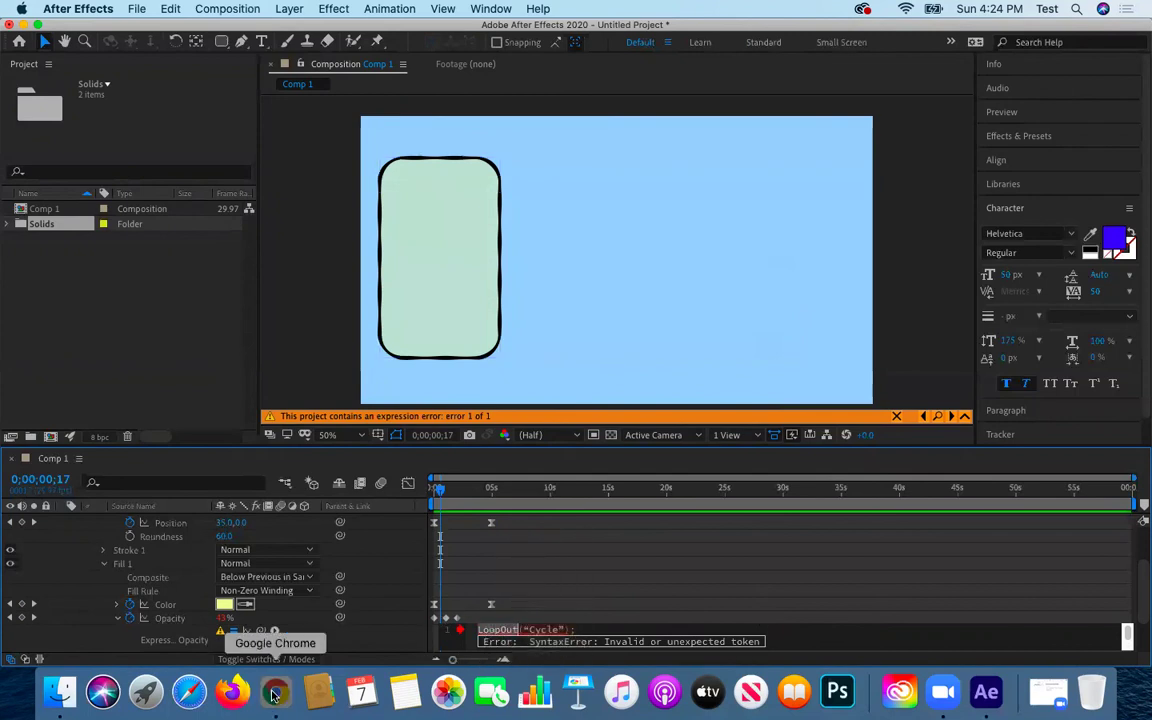
Search Chrome for 'loop expression after effects' and open the RocketStock article
click(275, 693)
text(loop expression after)
key(Return)
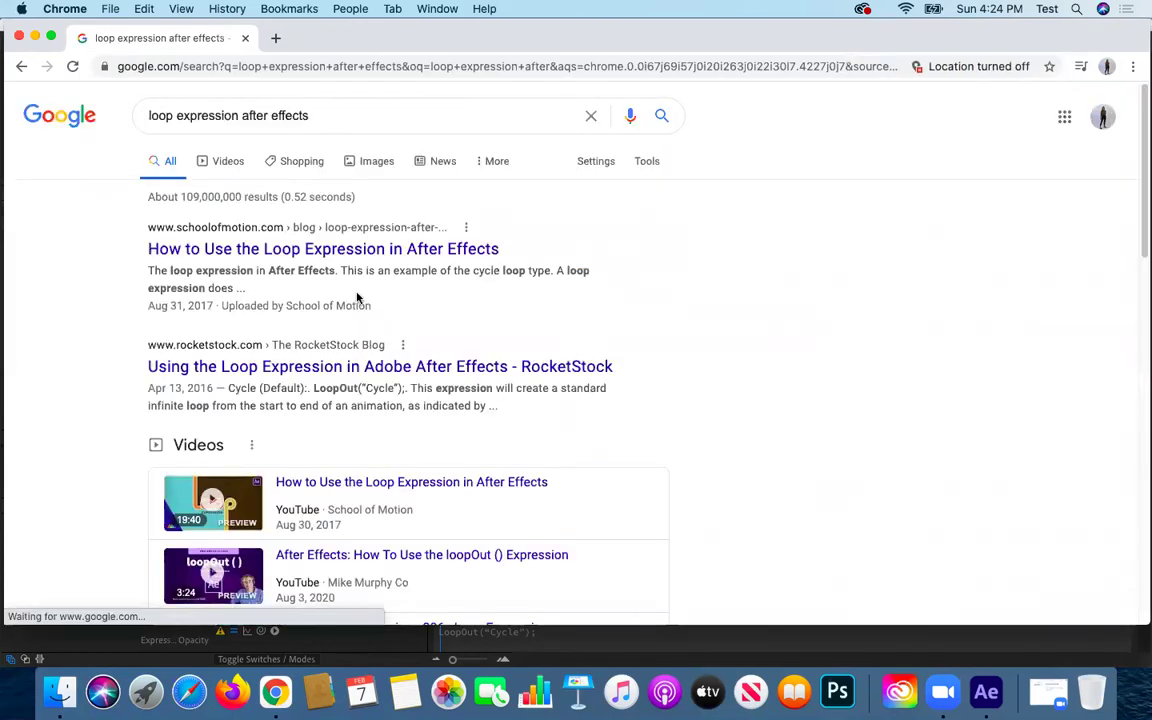
click(178, 370)
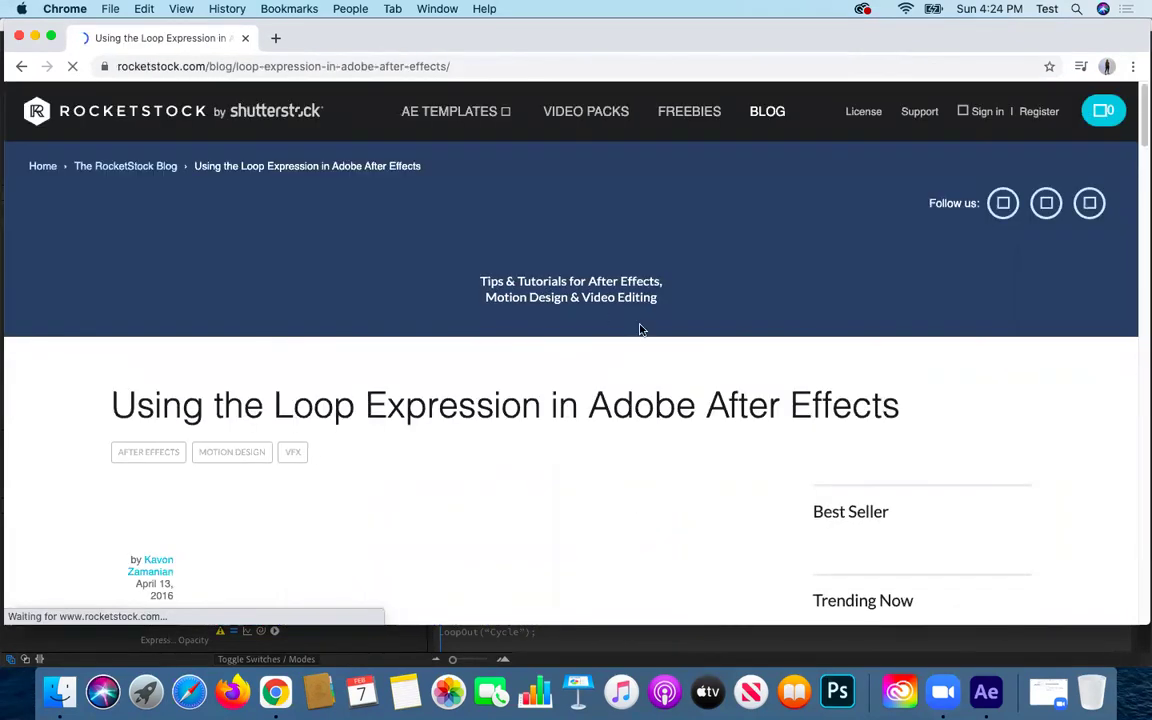
Scroll through the RocketStock article to read how the loop expression works
scroll(686, 336, down, 1)
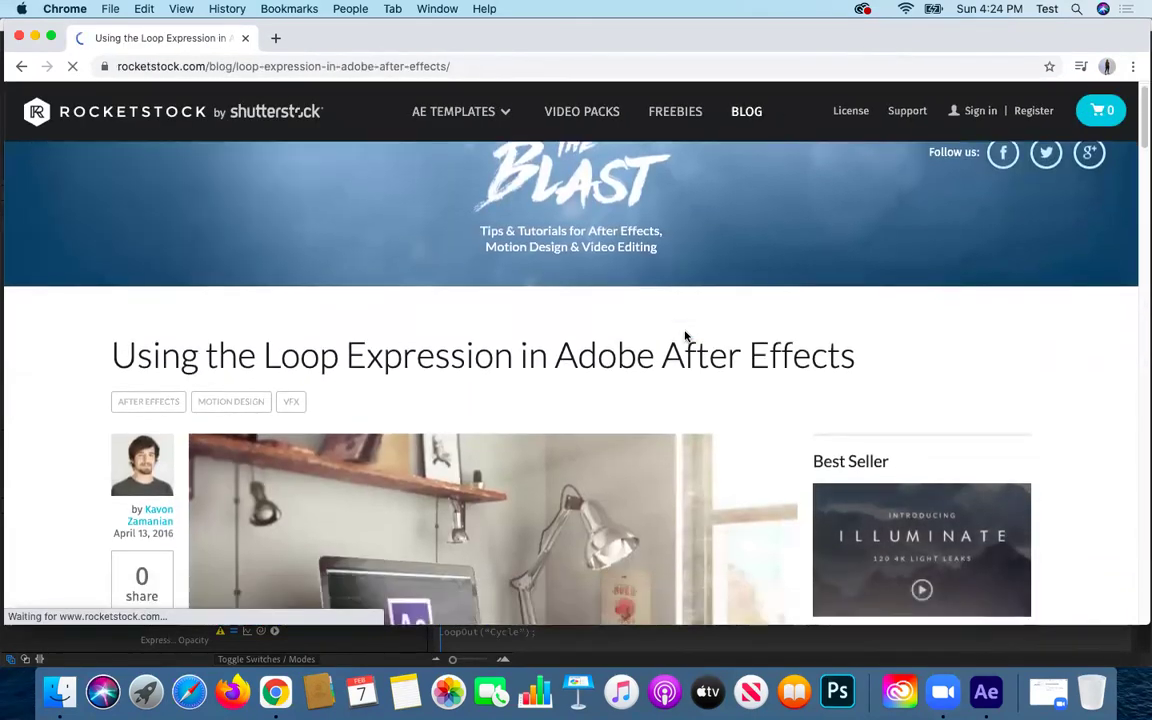
scroll(686, 336, down, 10)
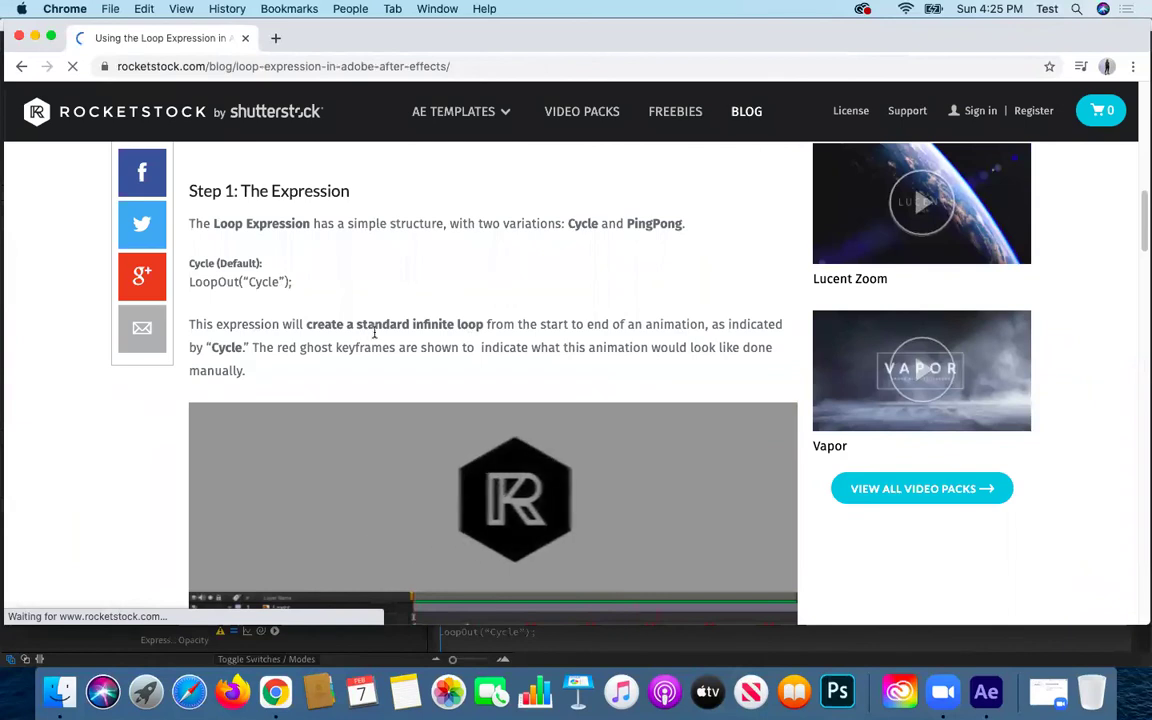
scroll(376, 335, down, 5)
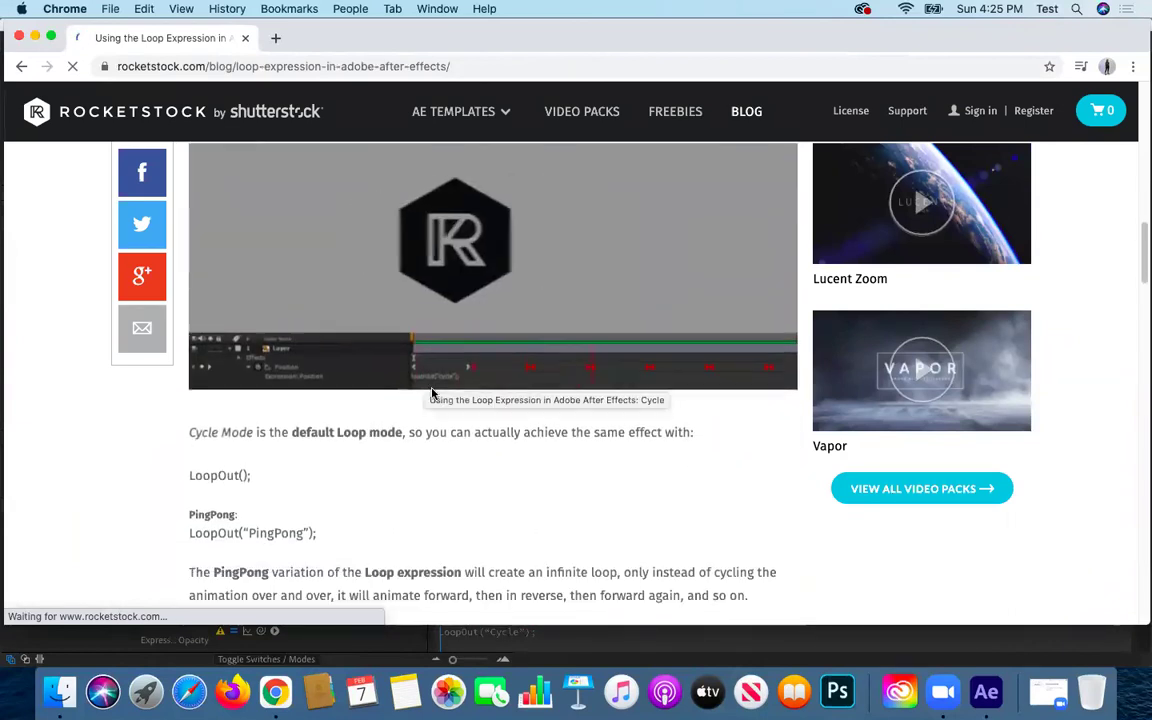
scroll(390, 405, up, 5)
scroll(350, 413, down, 5)
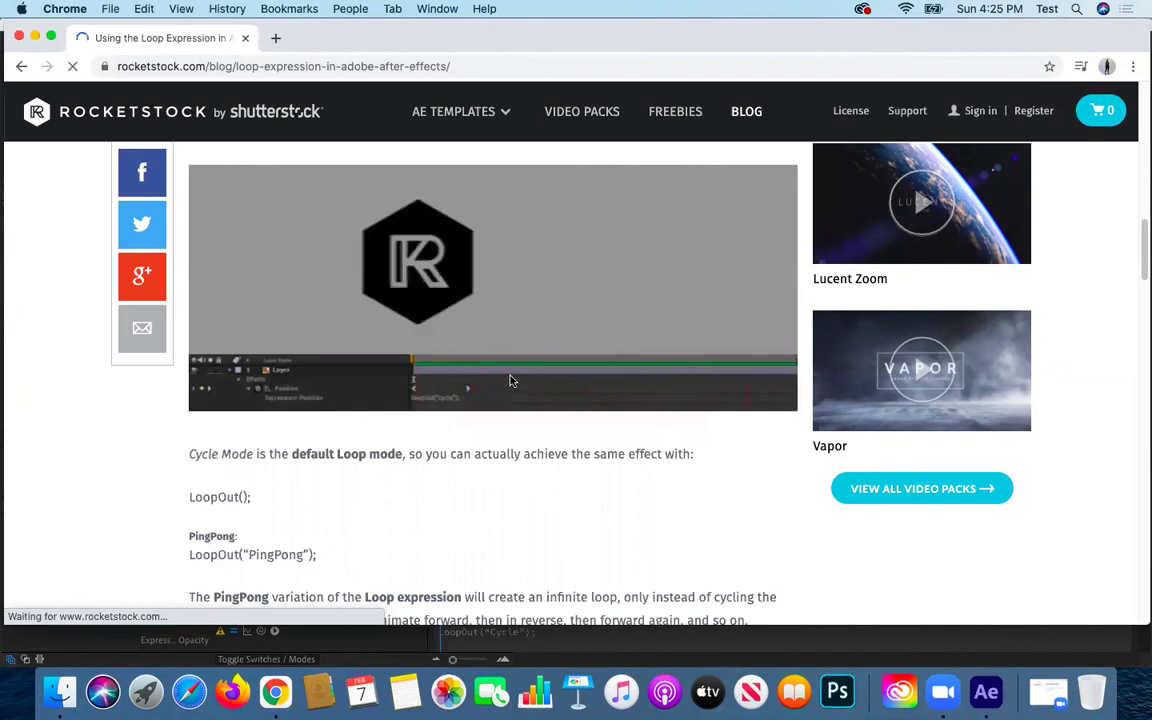
scroll(466, 470, down, 1)
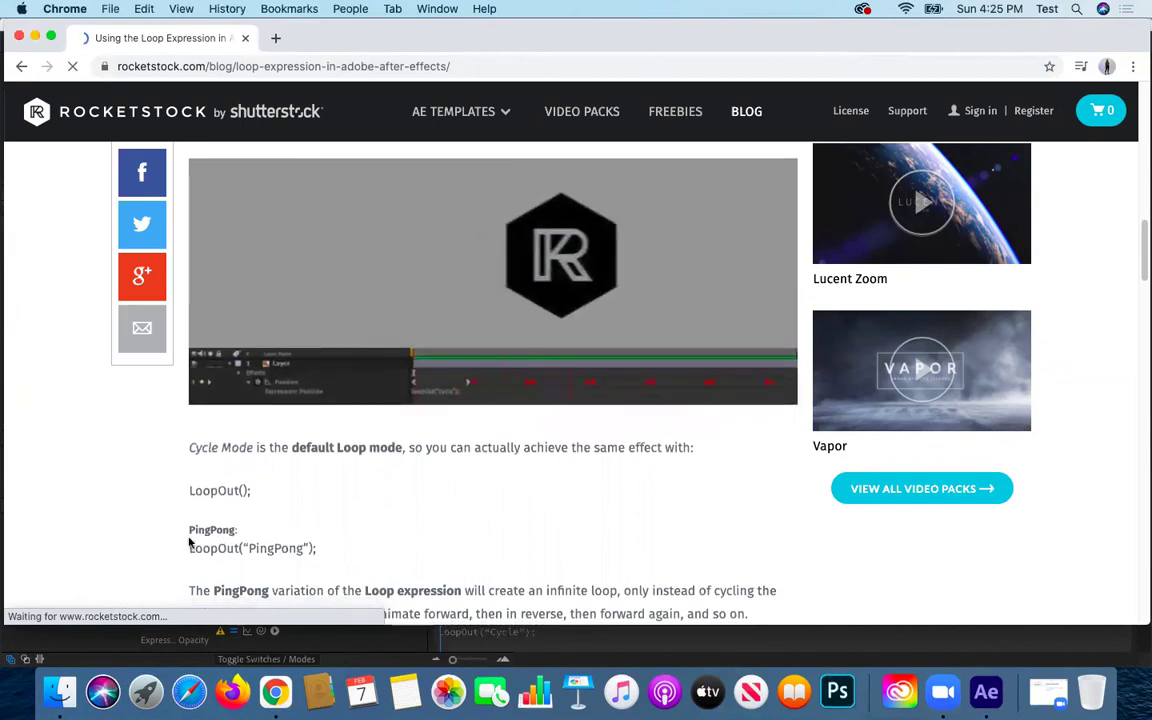
scroll(362, 535, down, 1)
scroll(362, 535, down, 10)
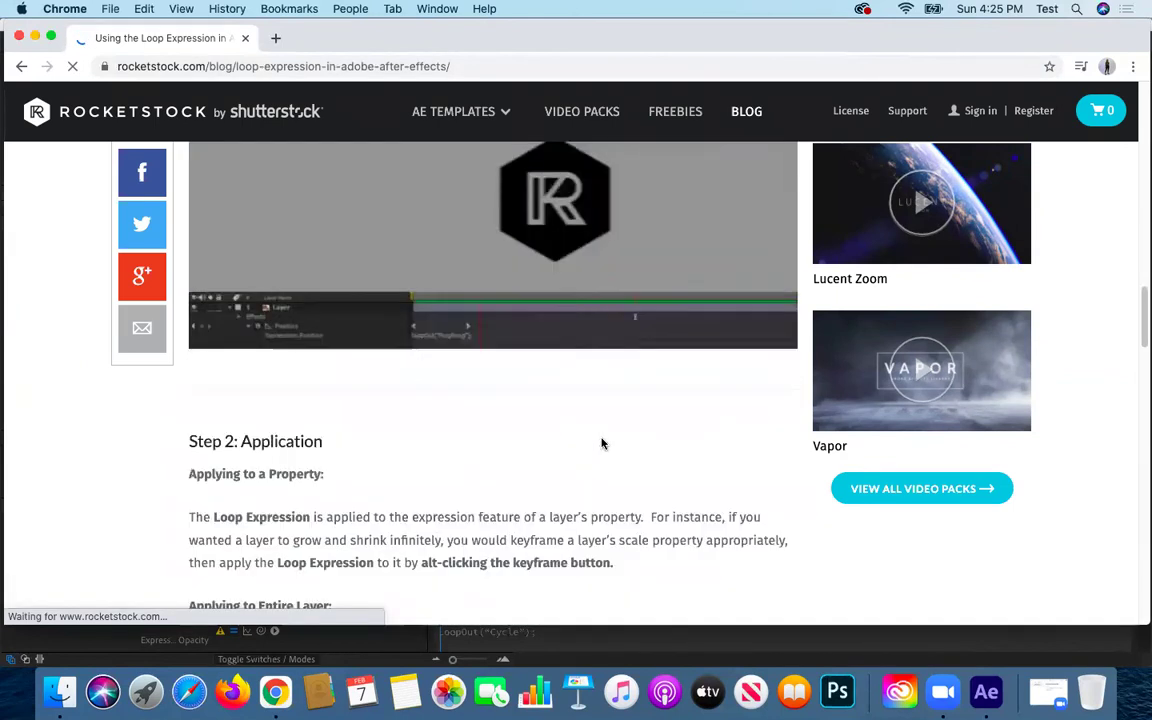
scroll(601, 442, up, 1)
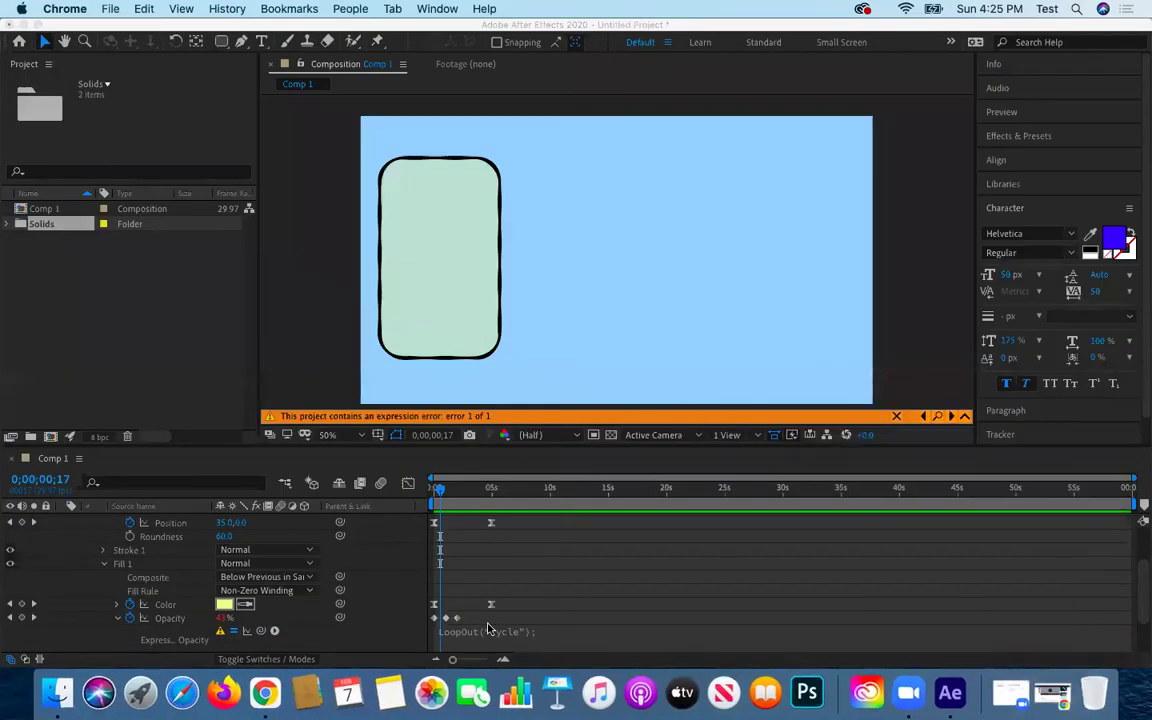
scroll(489, 628, down, 2)
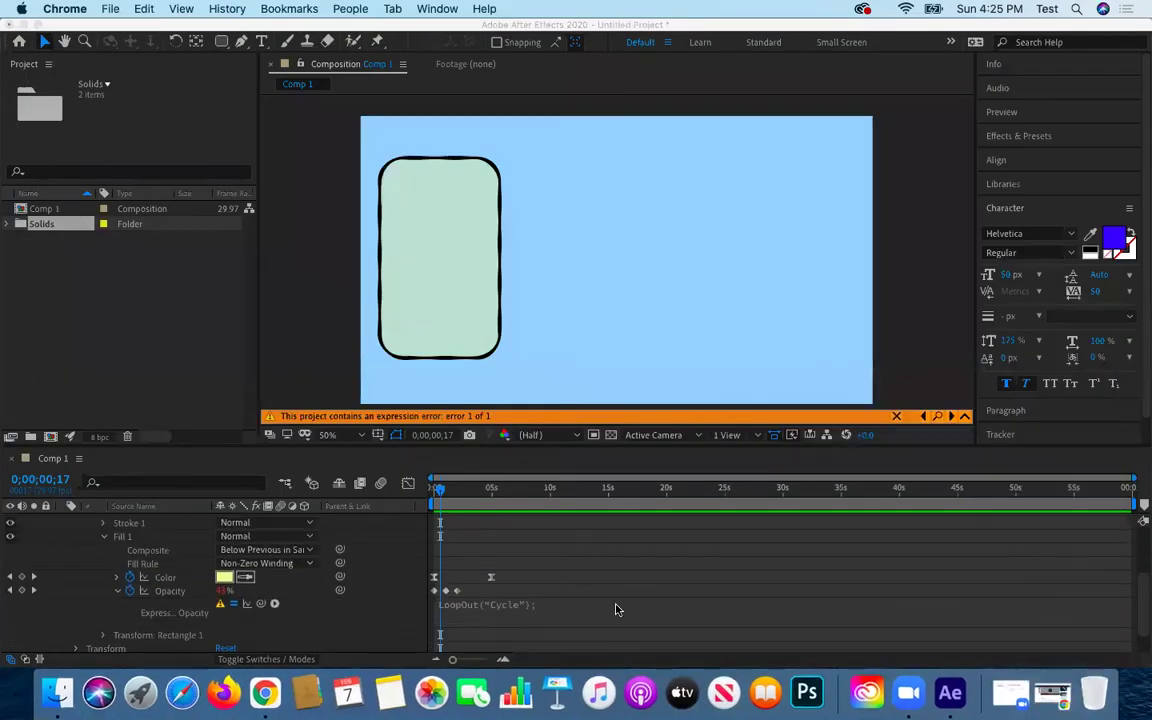
Insert loopOut() from autocomplete and delete the old LoopOut("Cycle") text
click(487, 606)
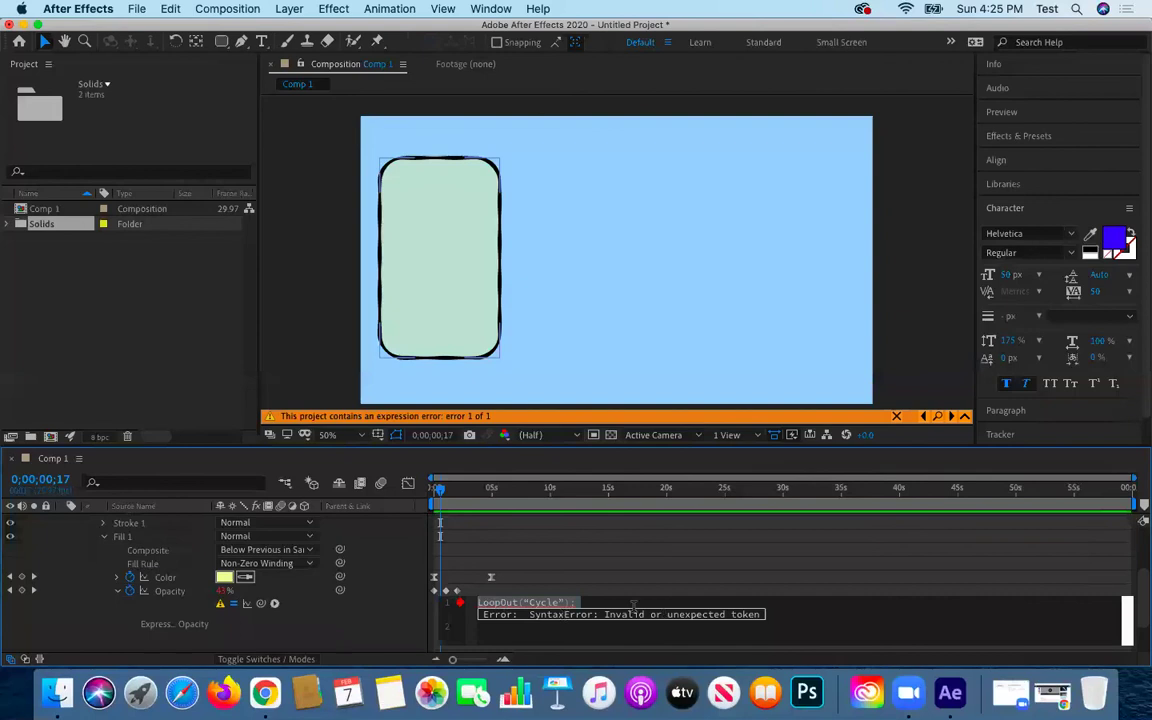
click(532, 601)
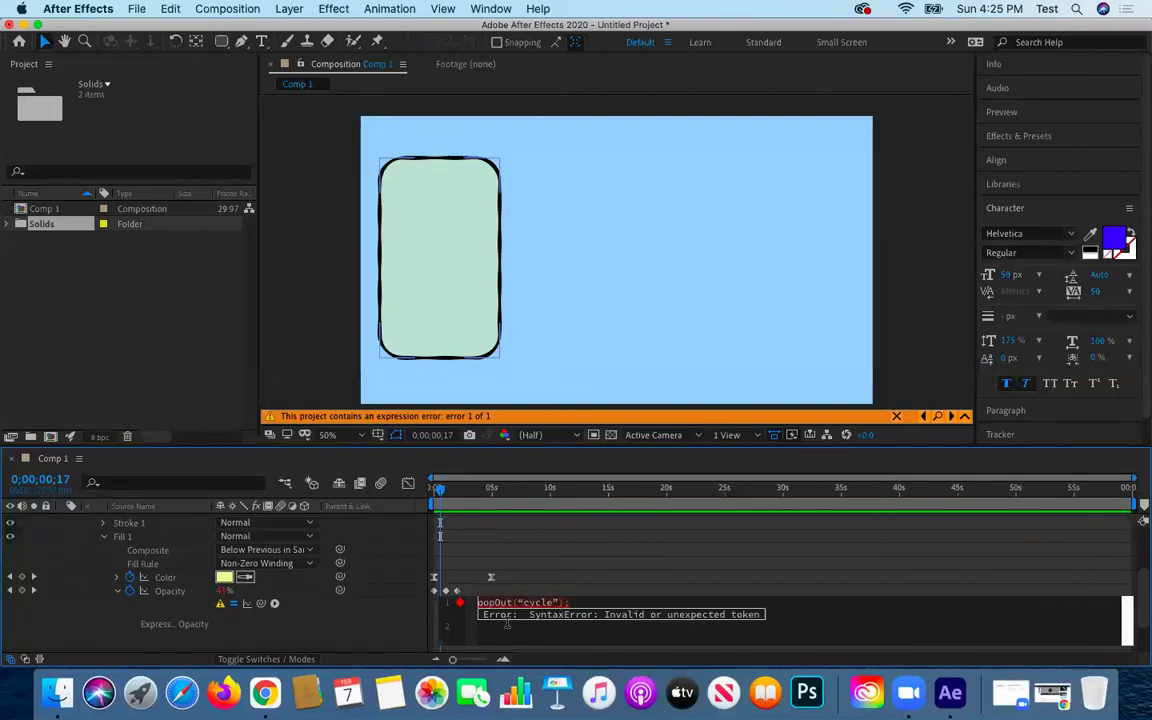
text(l)
scroll(505, 566, down, 5)
scroll(505, 566, down, 5)
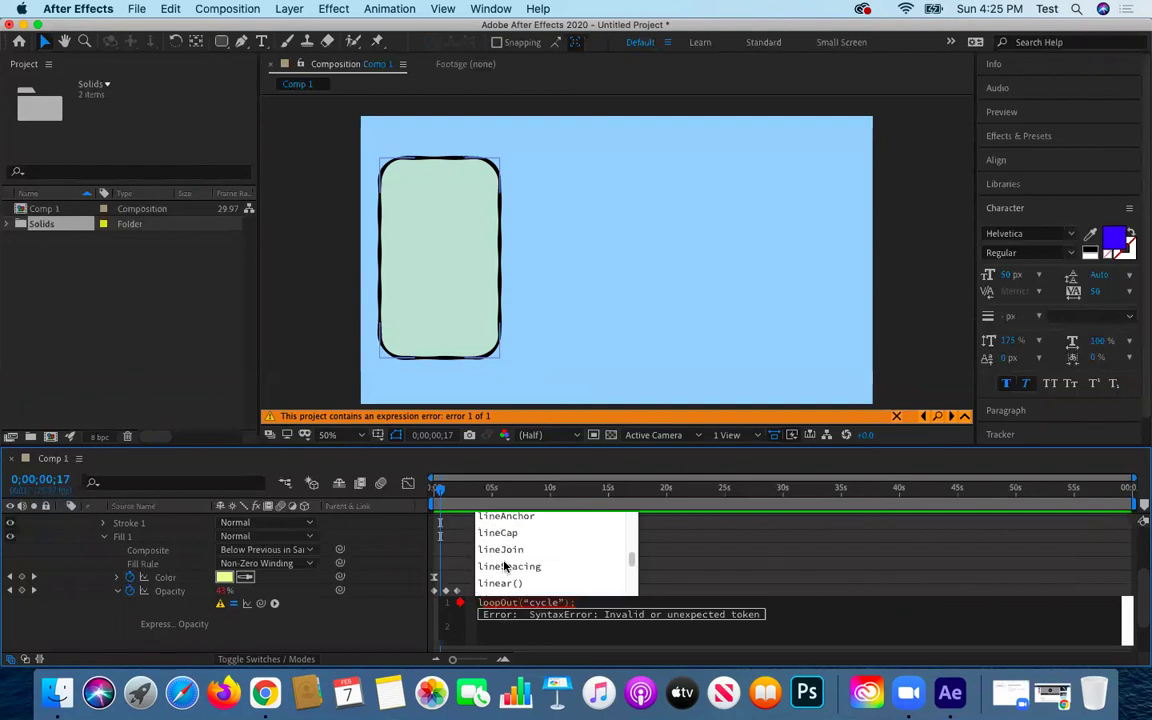
scroll(505, 568, down, 4)
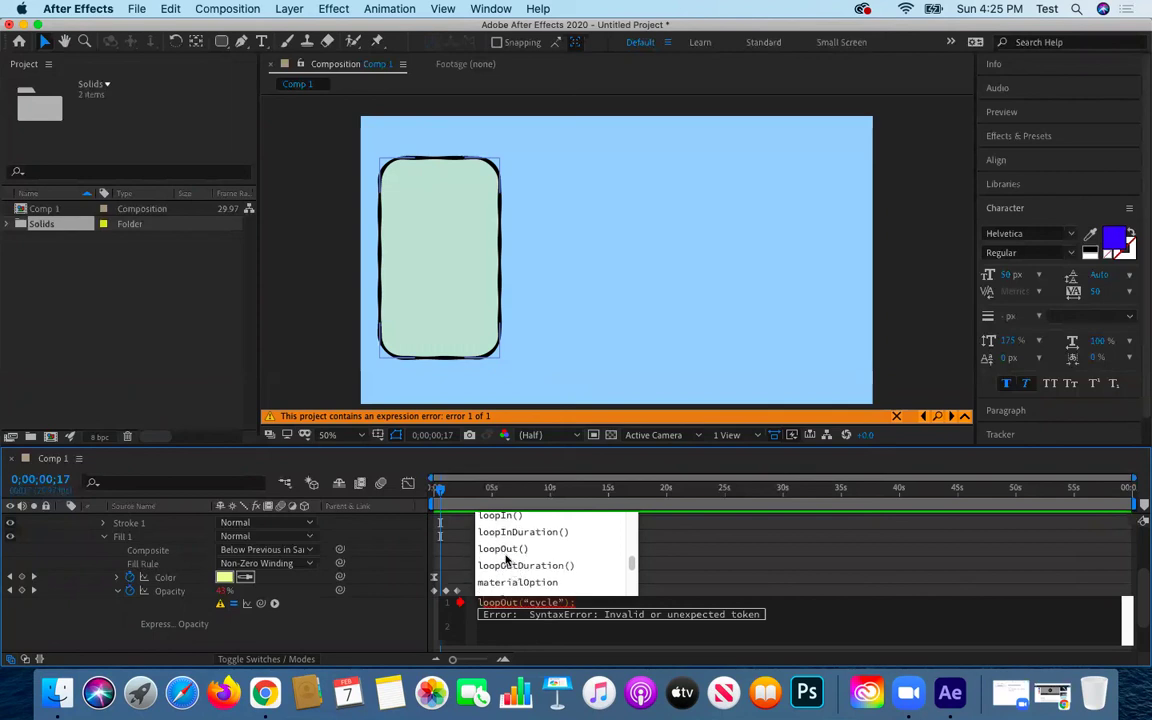
click(504, 550)
double_click(504, 550)
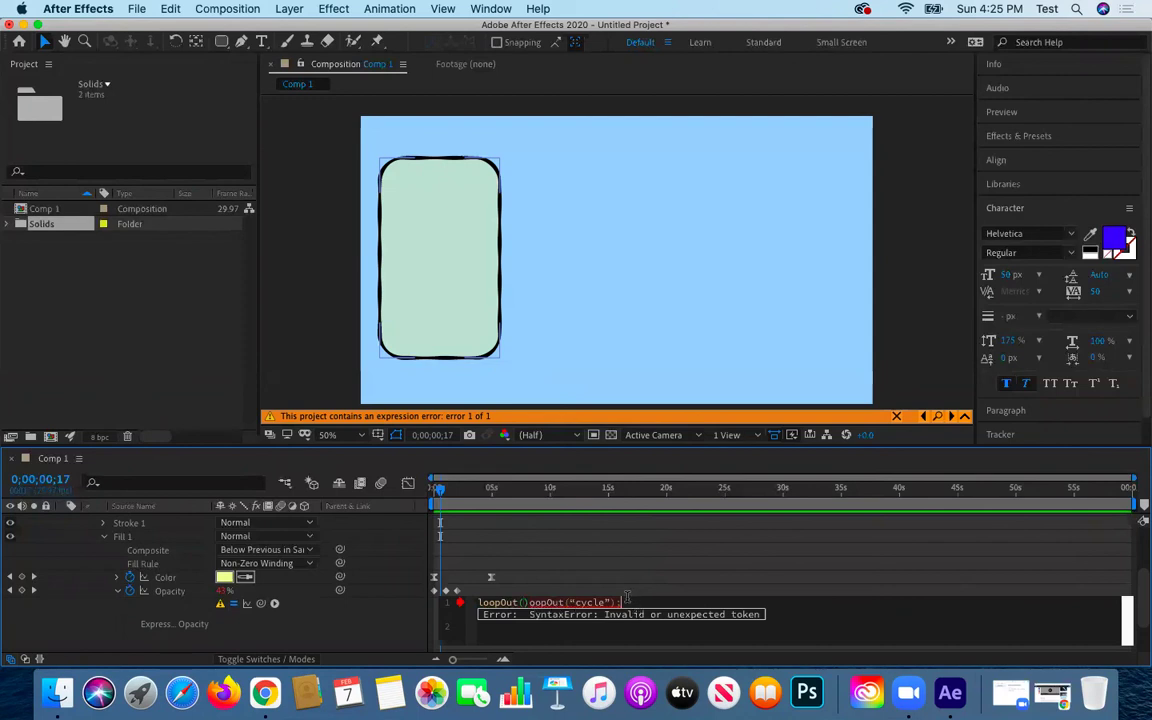
drag(627, 598, 540, 602)
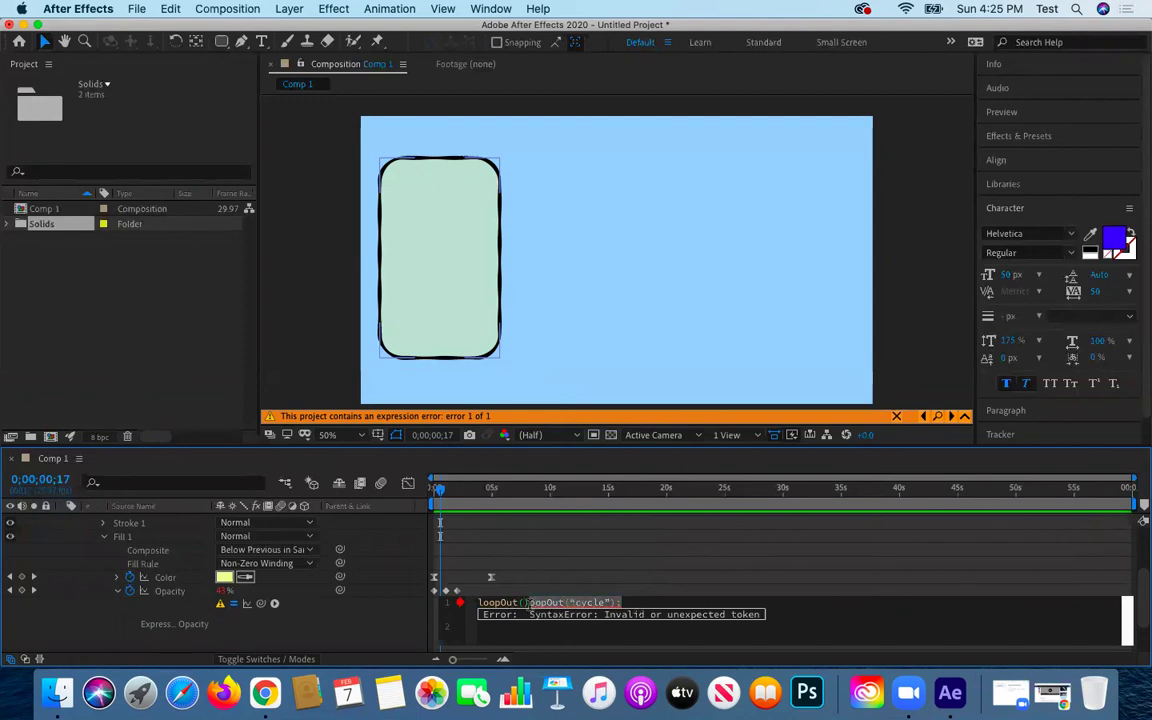
key(BackSpace)
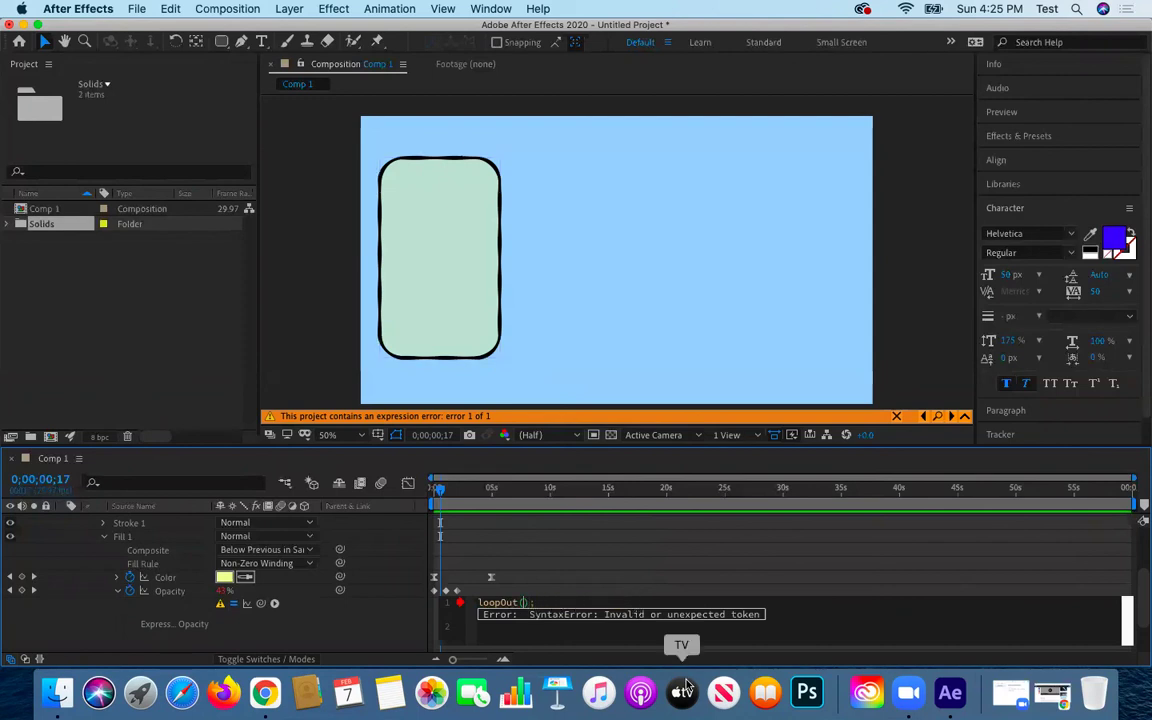
Add "cycle" as the loop type, remove the extra line, and commit loopOut("cycle");
text("c)
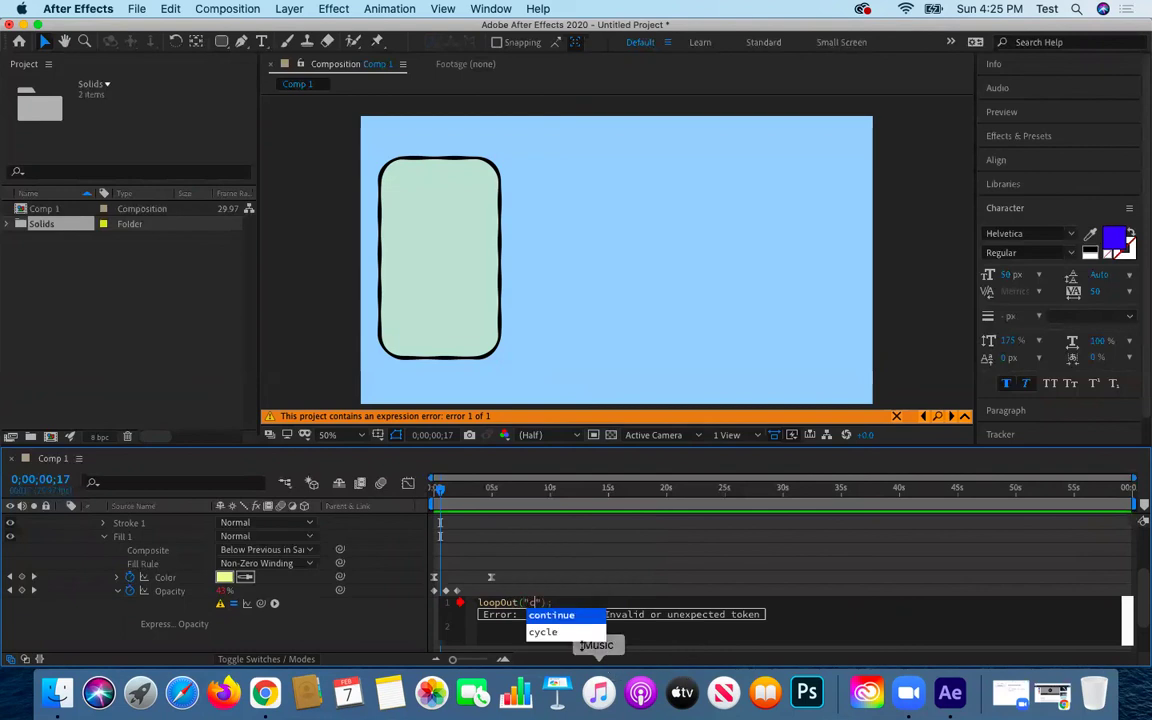
key(Down)
key(Return)
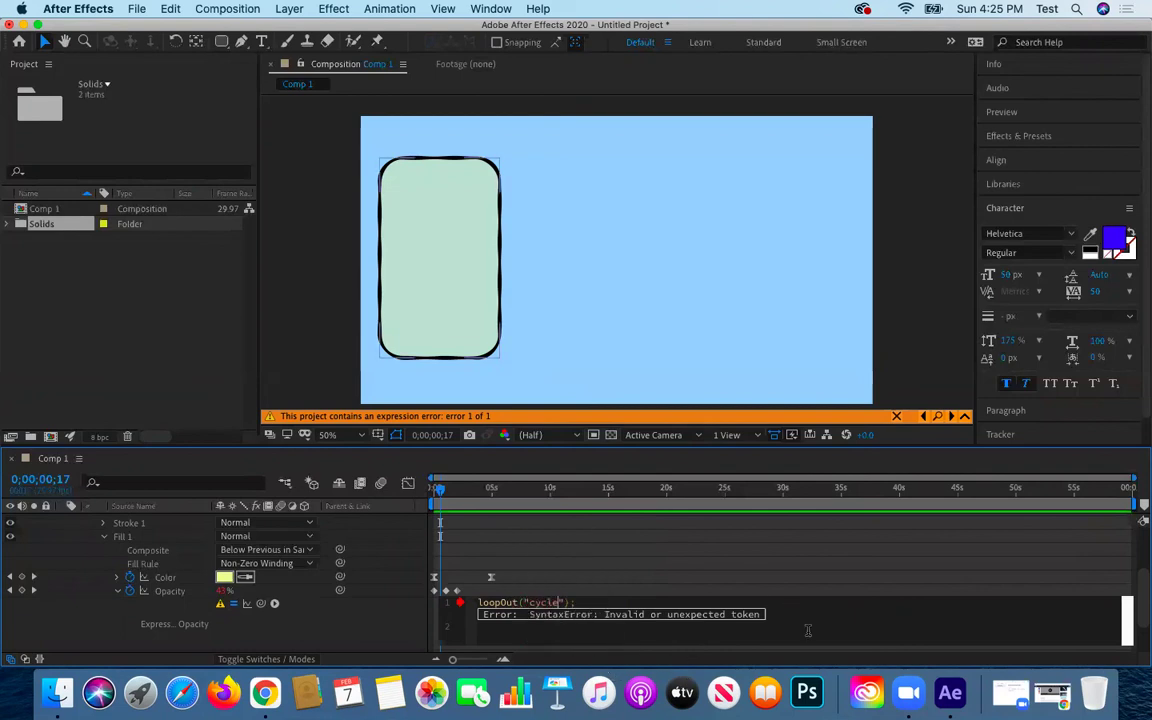
key(BackSpace)
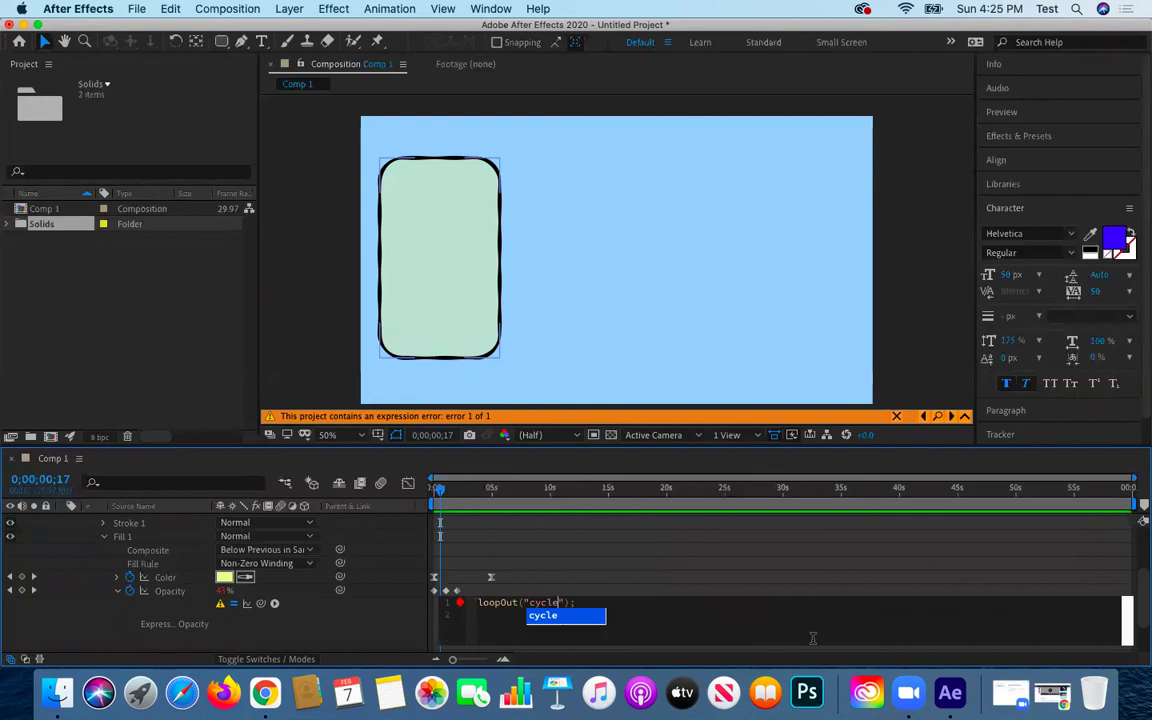
key(Escape)
click(771, 591)
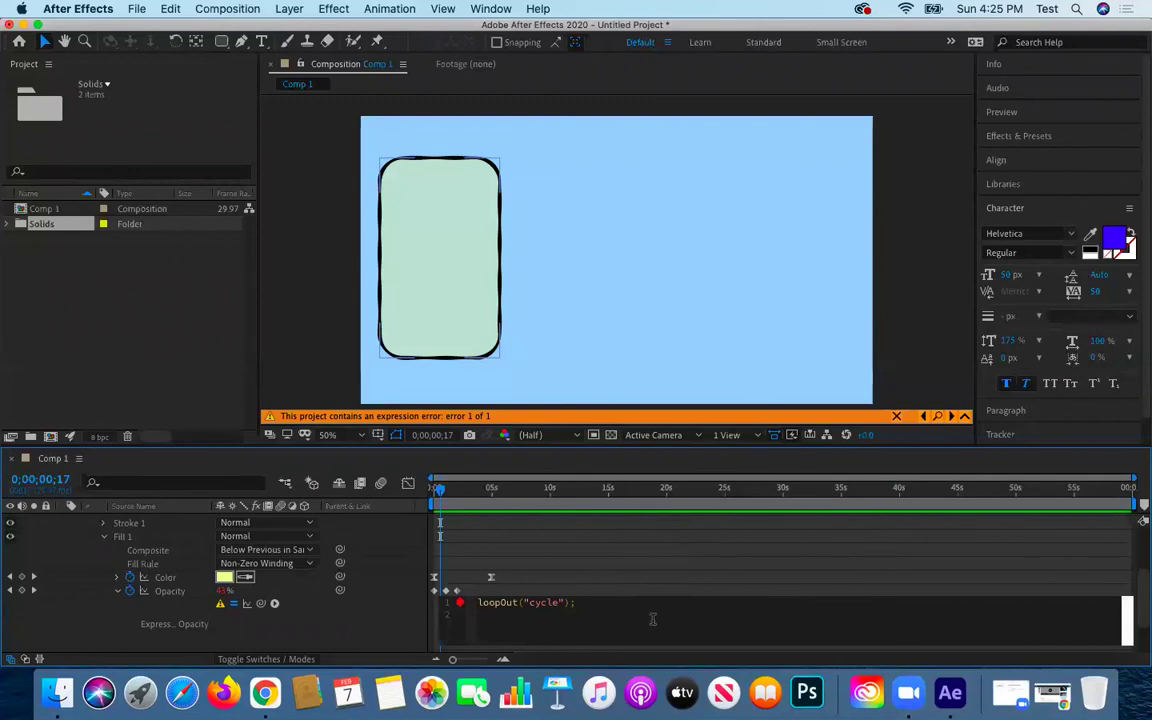
Commit the loopOut("cycle") expression and preview the fill opacity looping past 2 seconds
click(316, 625)
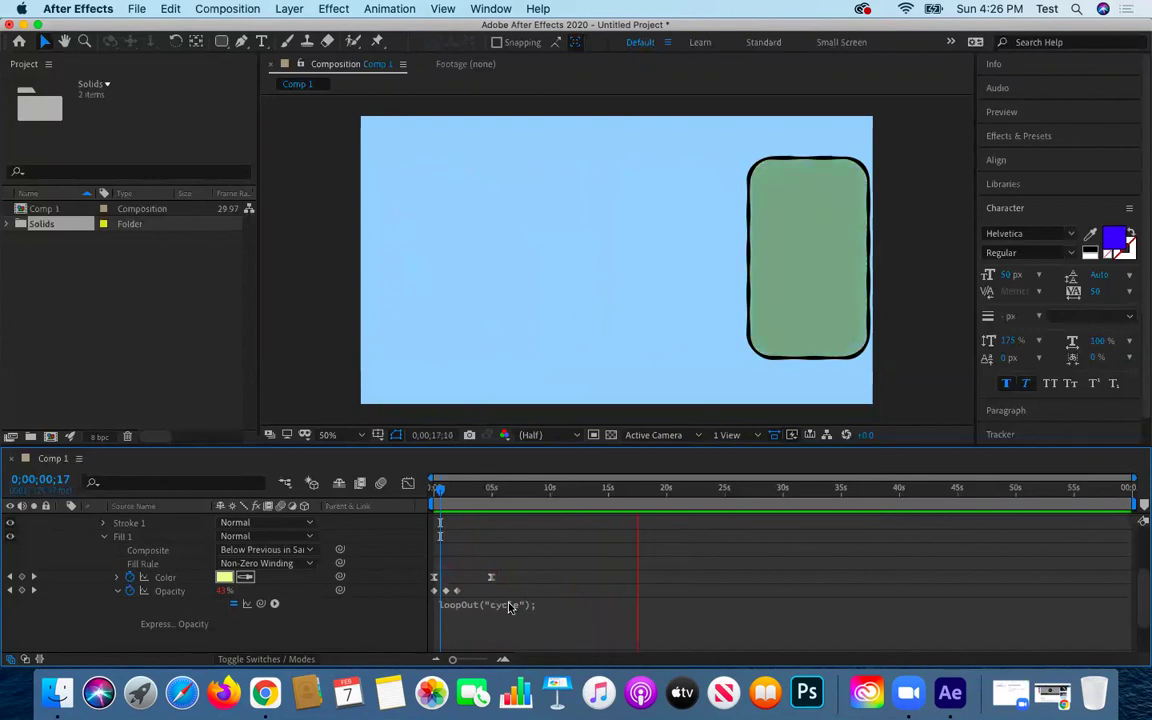
key(space)
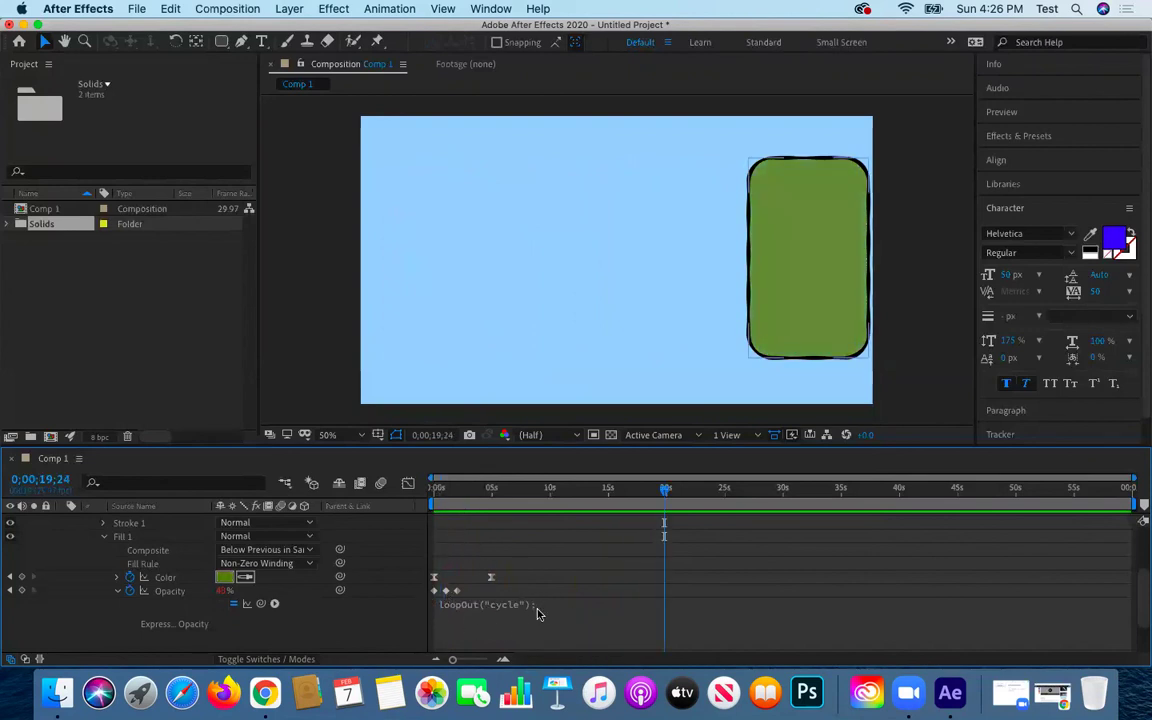
click(537, 612)
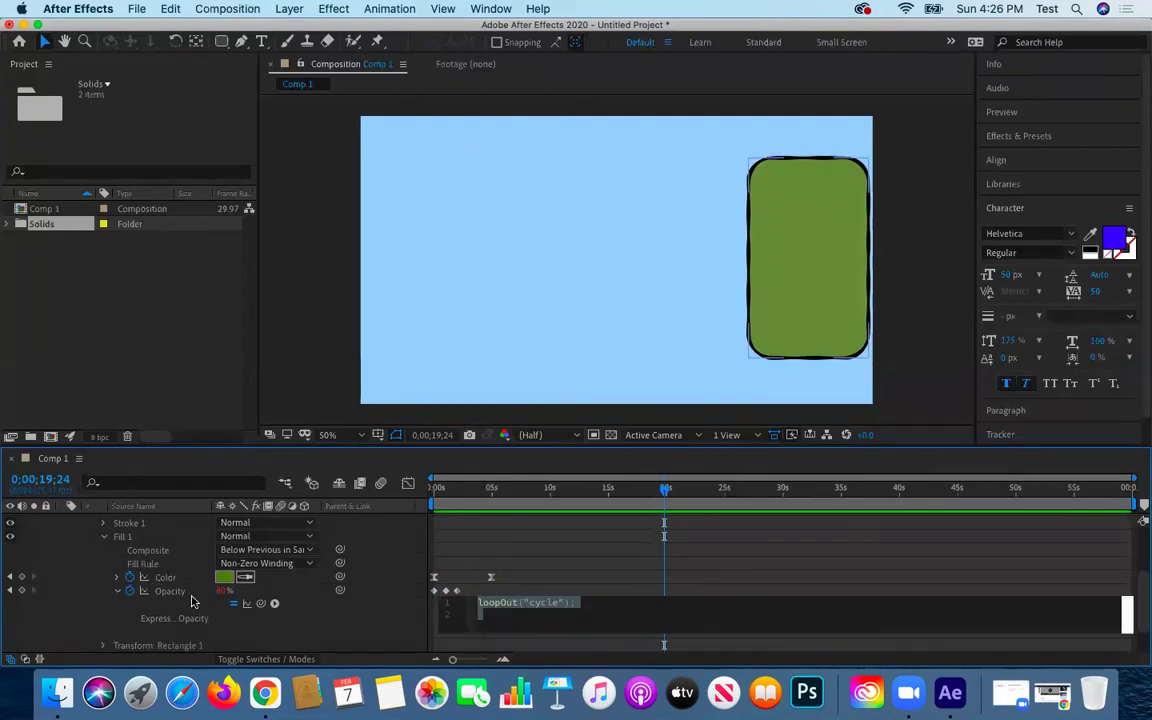
scroll(193, 601, up, 5)
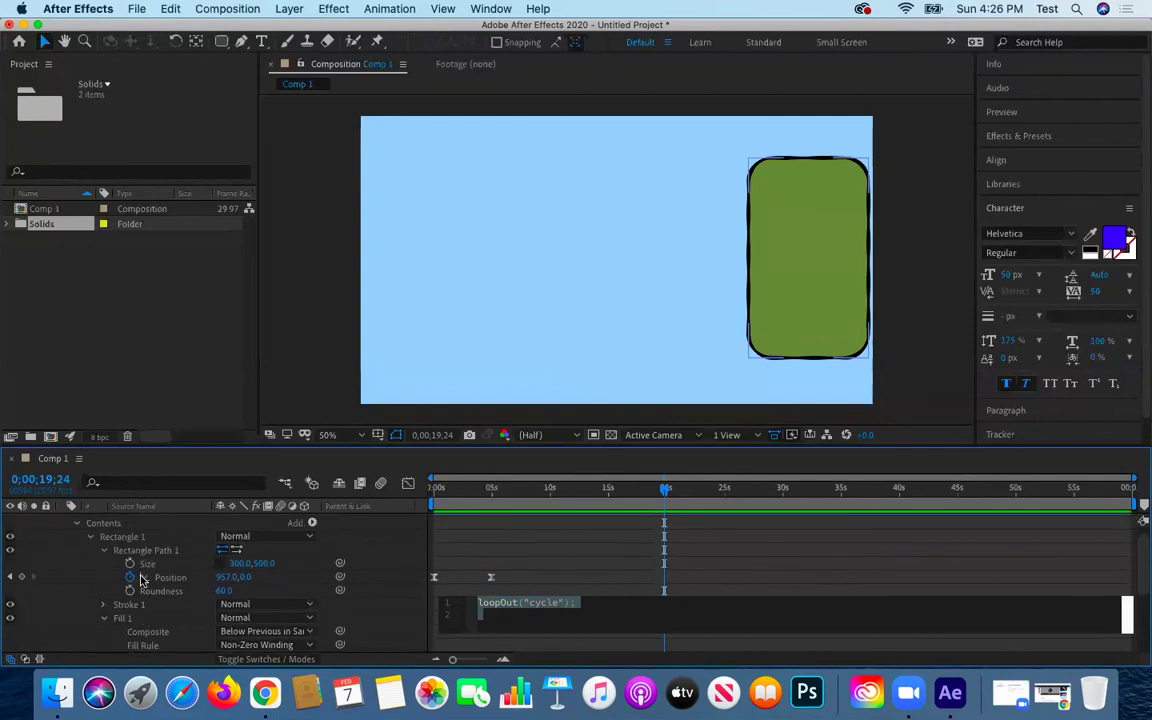
Keyframe proportional Size from 300×500 at 0s to 674×1123.3 at the next Position keyframe
click(670, 498)
key(Home)
key(super+z)
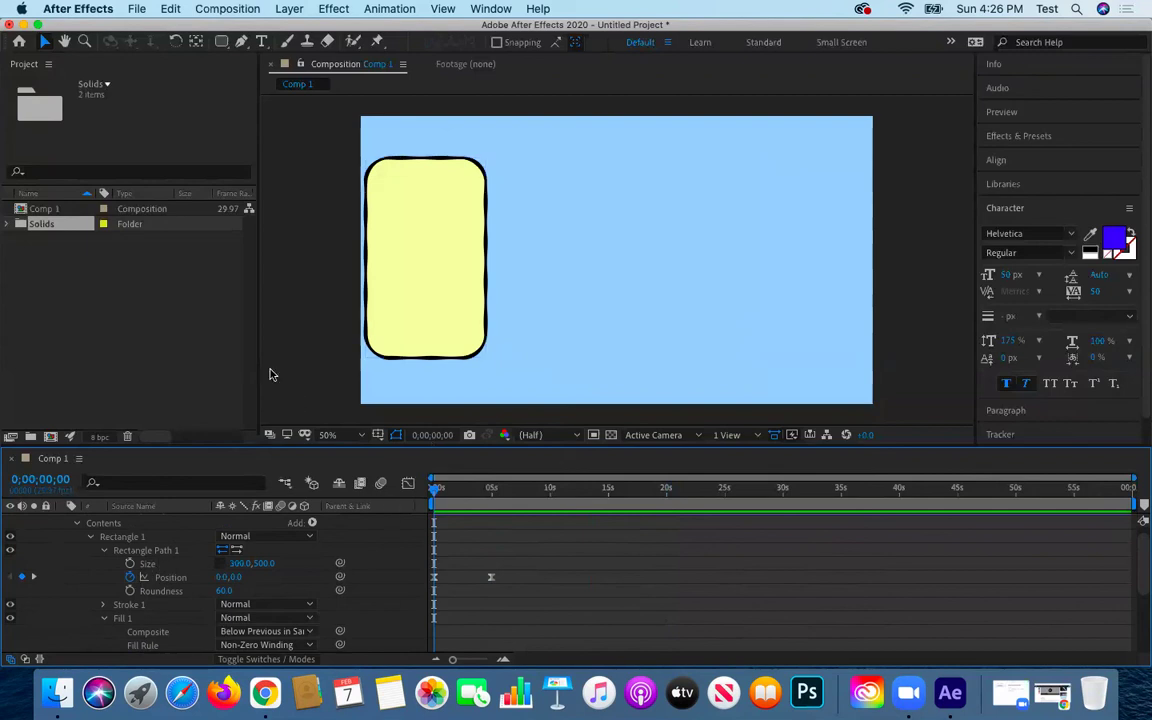
click(128, 566)
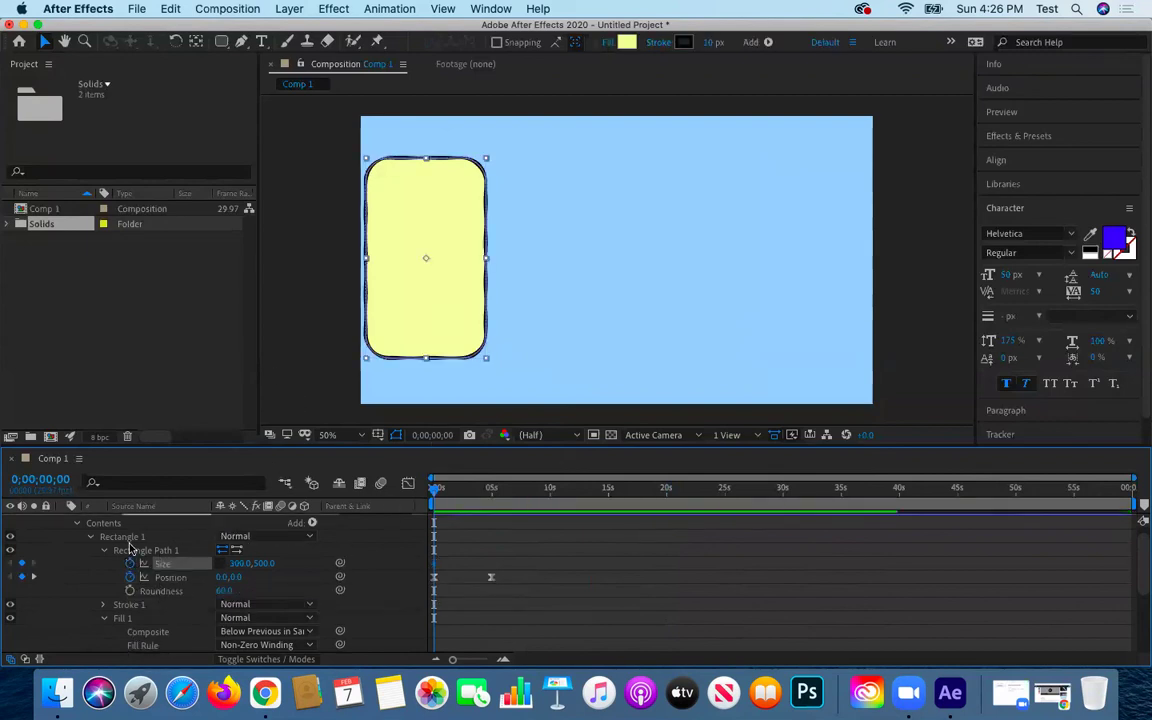
click(219, 563)
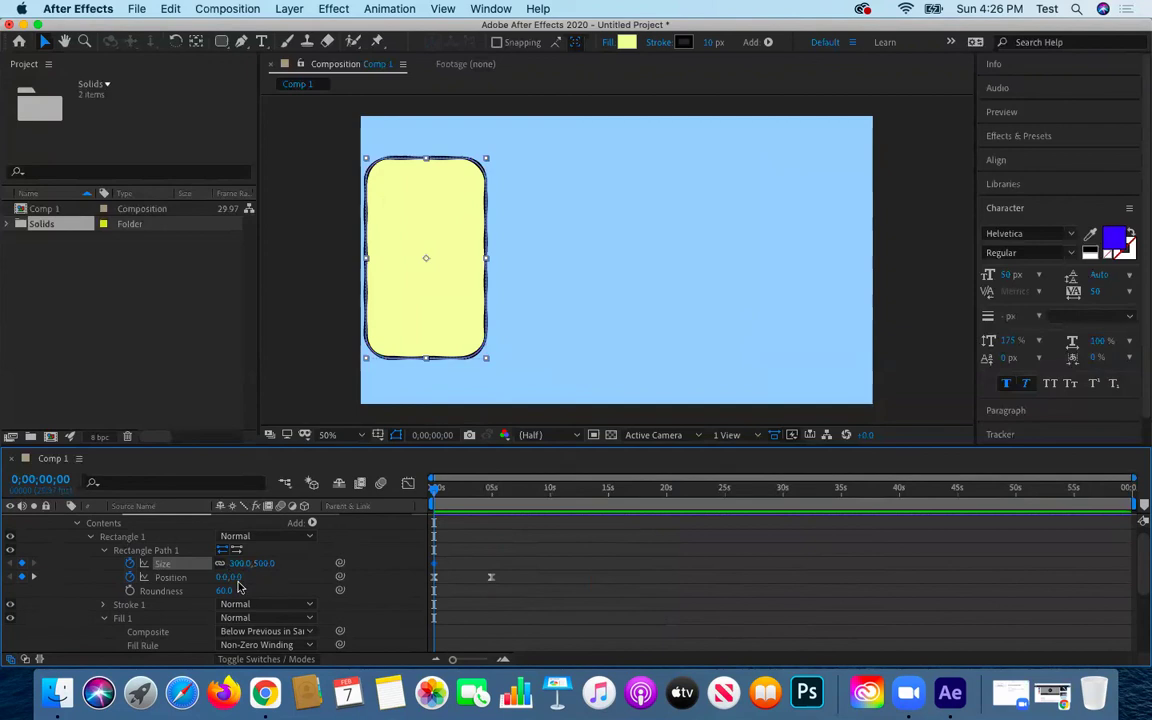
click(31, 578)
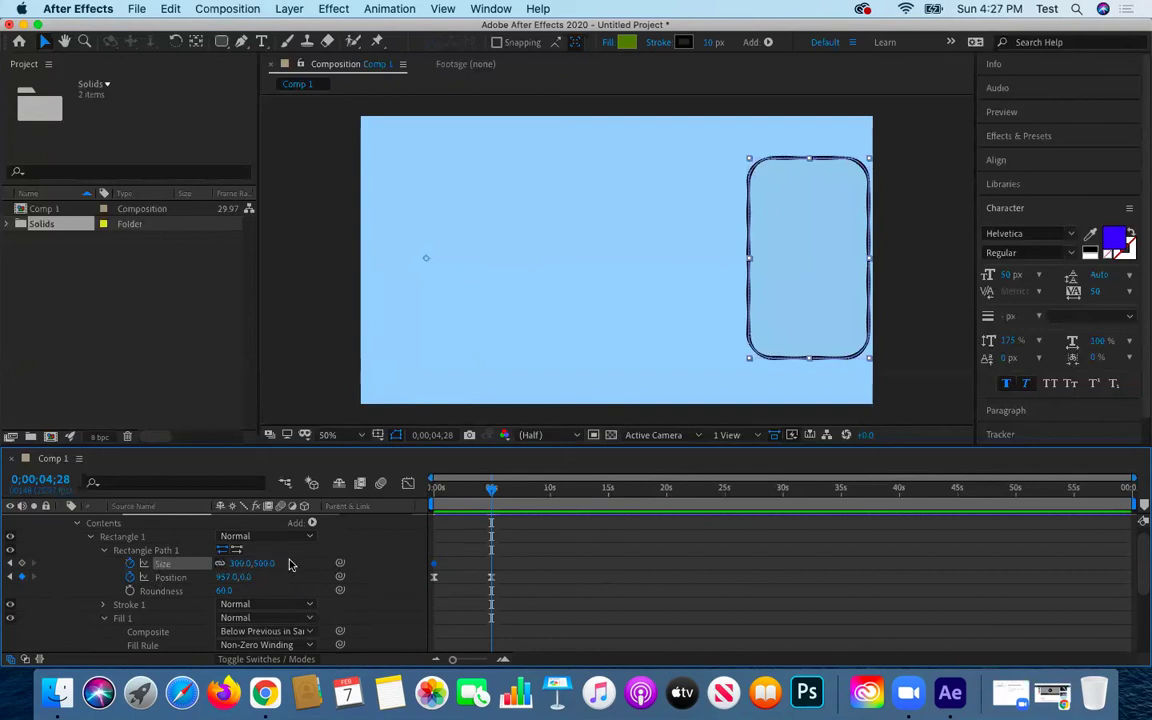
drag(220, 563, 537, 566)
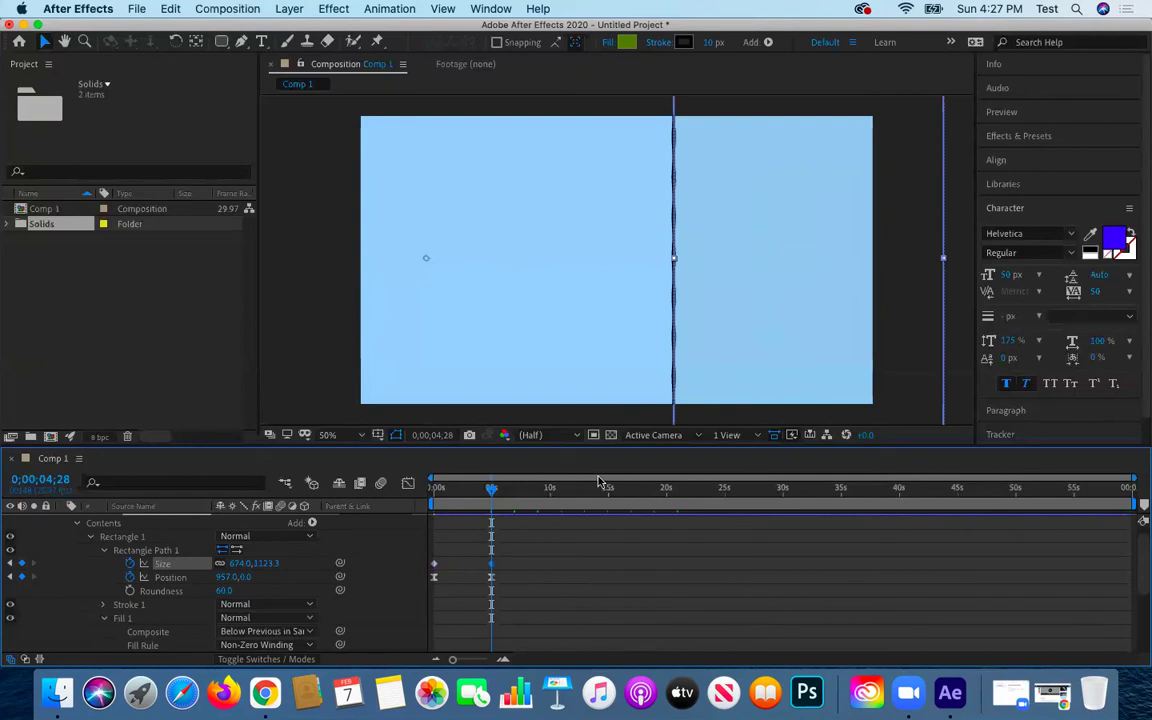
Give the rectangle's Size the expression loopOut("pingpong") and commit it
right_click(170, 570)
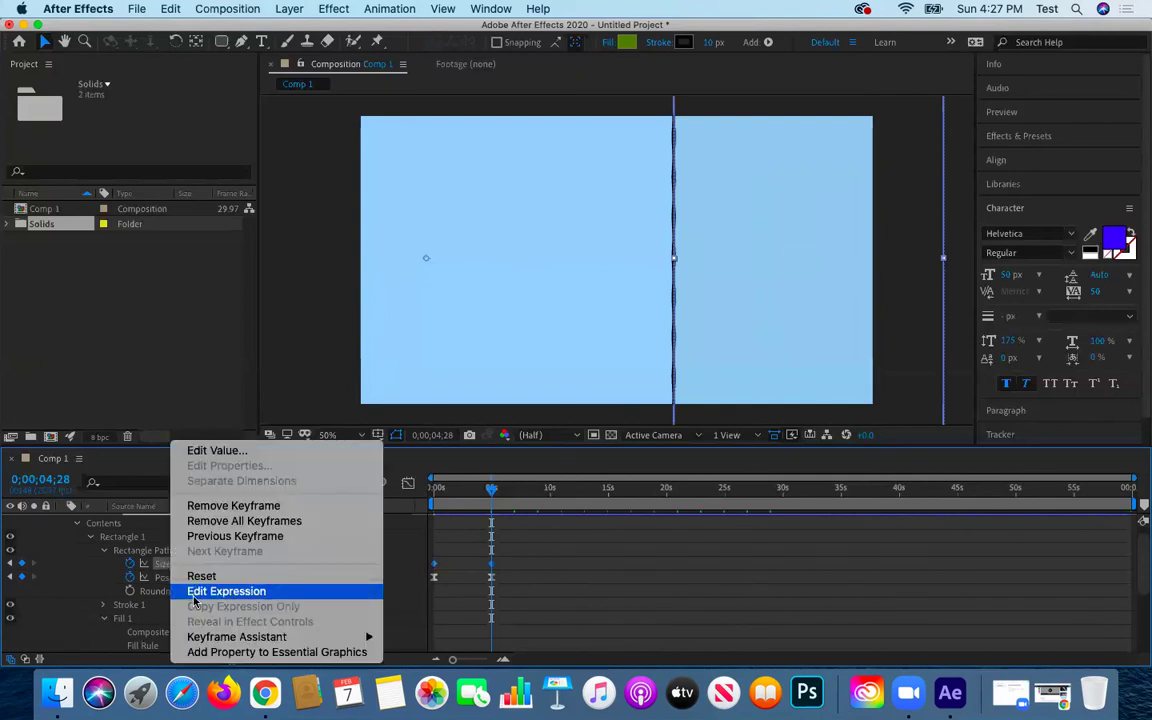
click(278, 590)
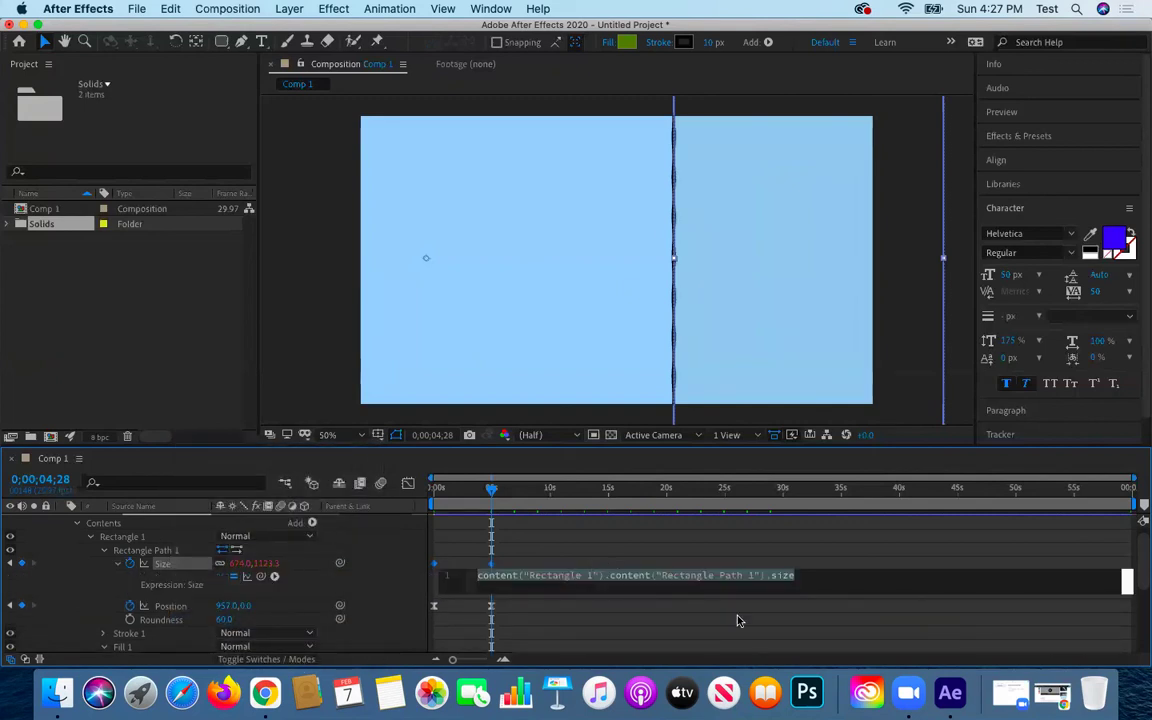
text(loop)
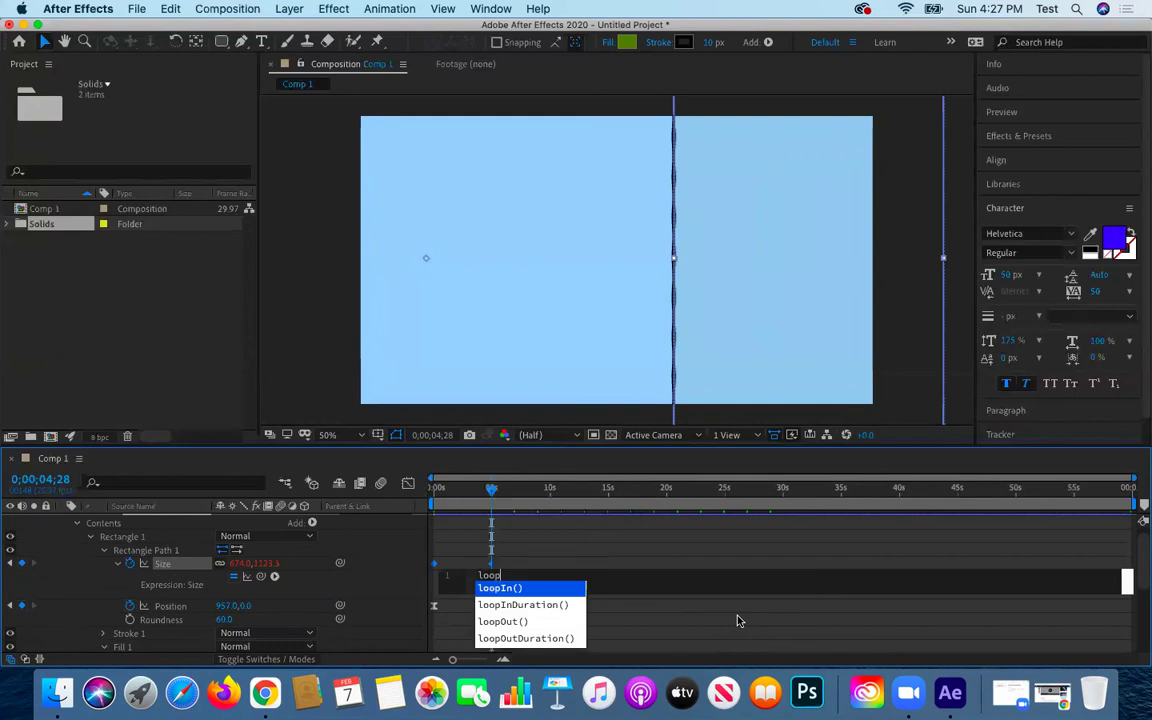
text(Ou)
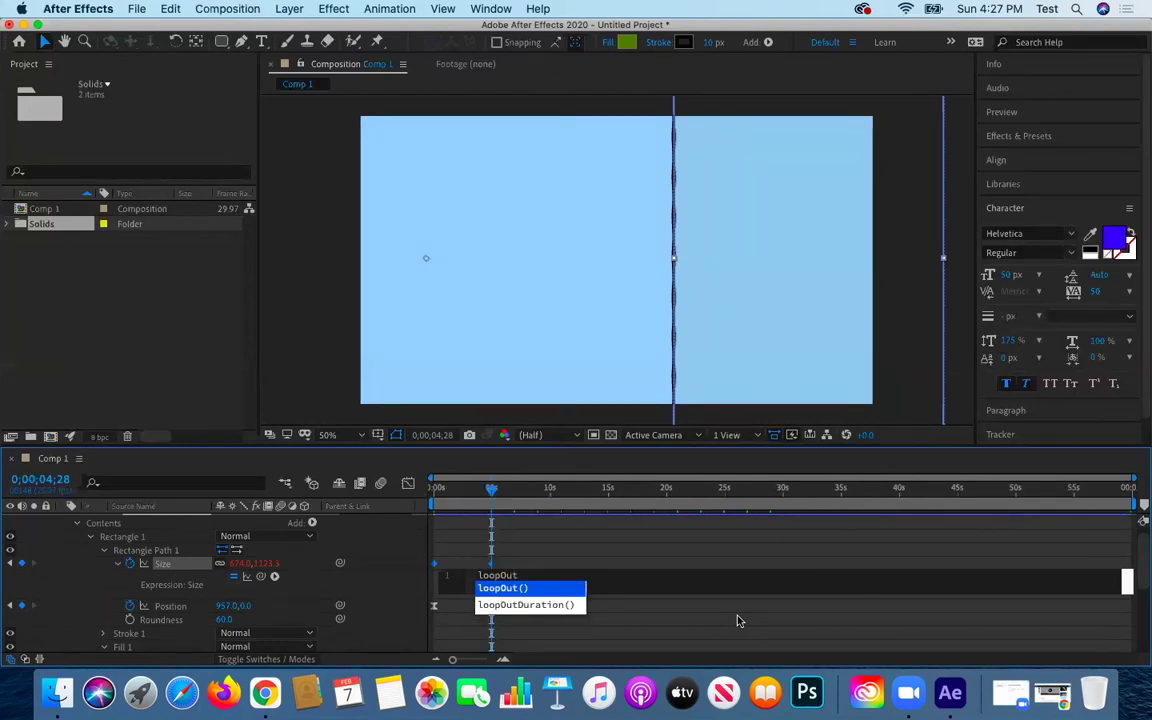
text(t)
key(Return)
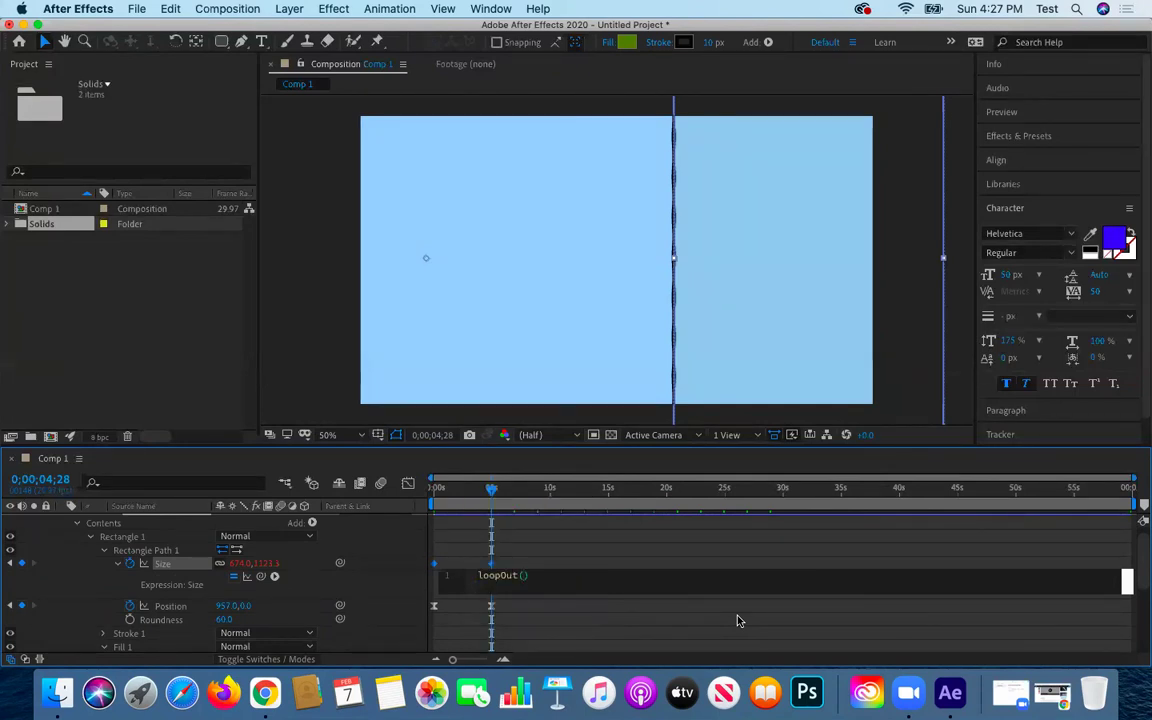
text(")
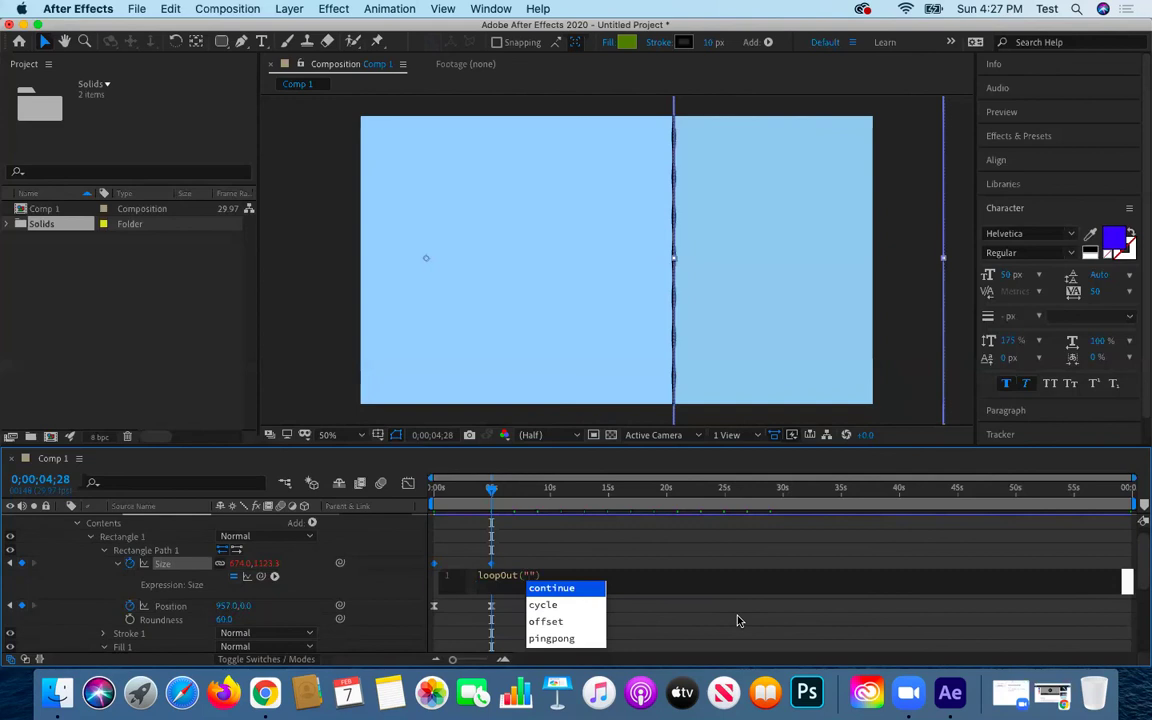
click(563, 639)
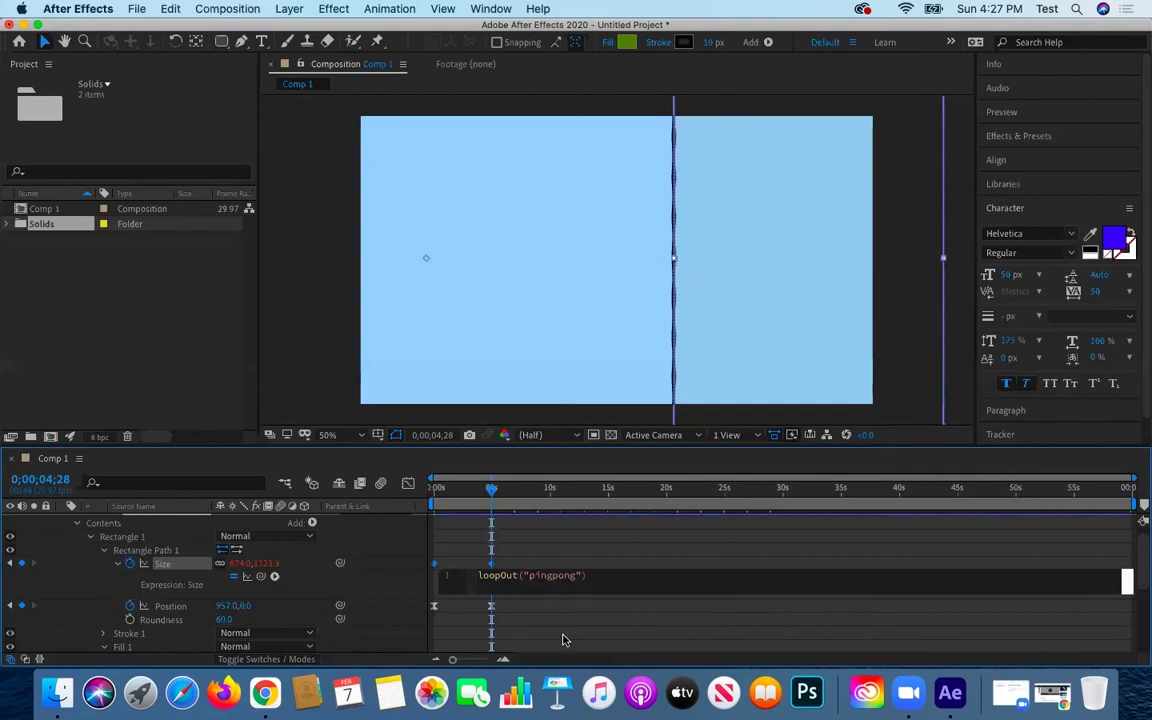
click(172, 607)
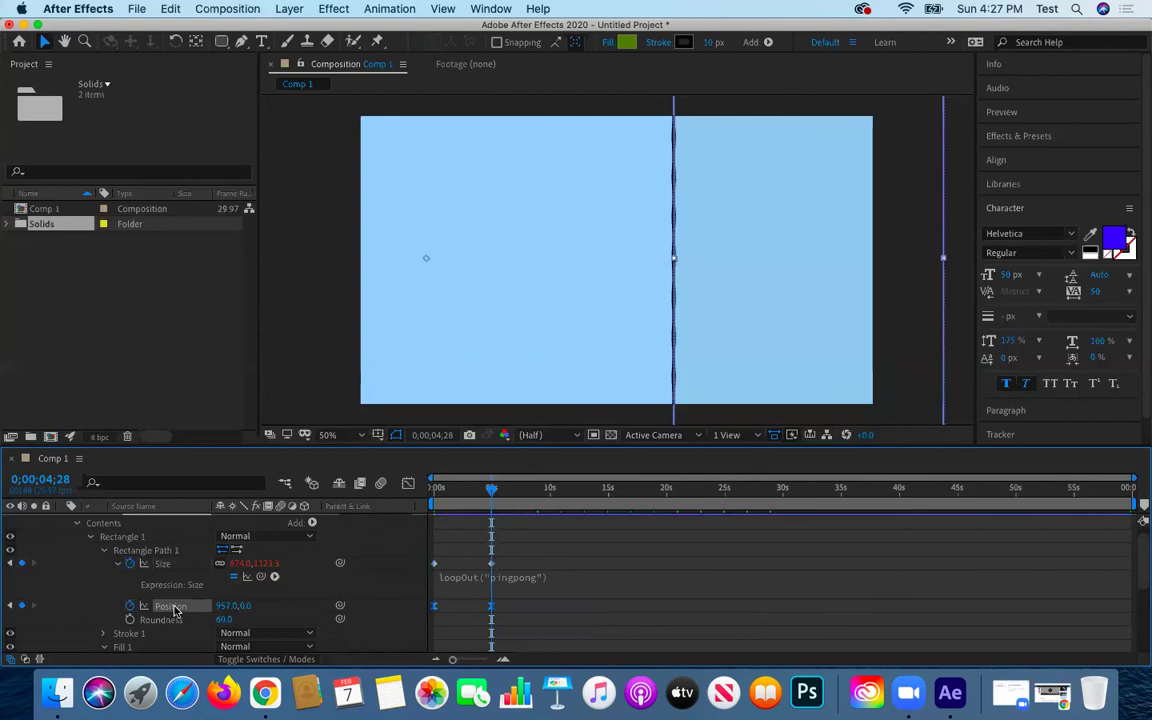
Add the expression loopOut("pingpong") to the rectangle's Position property
right_click(172, 607)
click(215, 589)
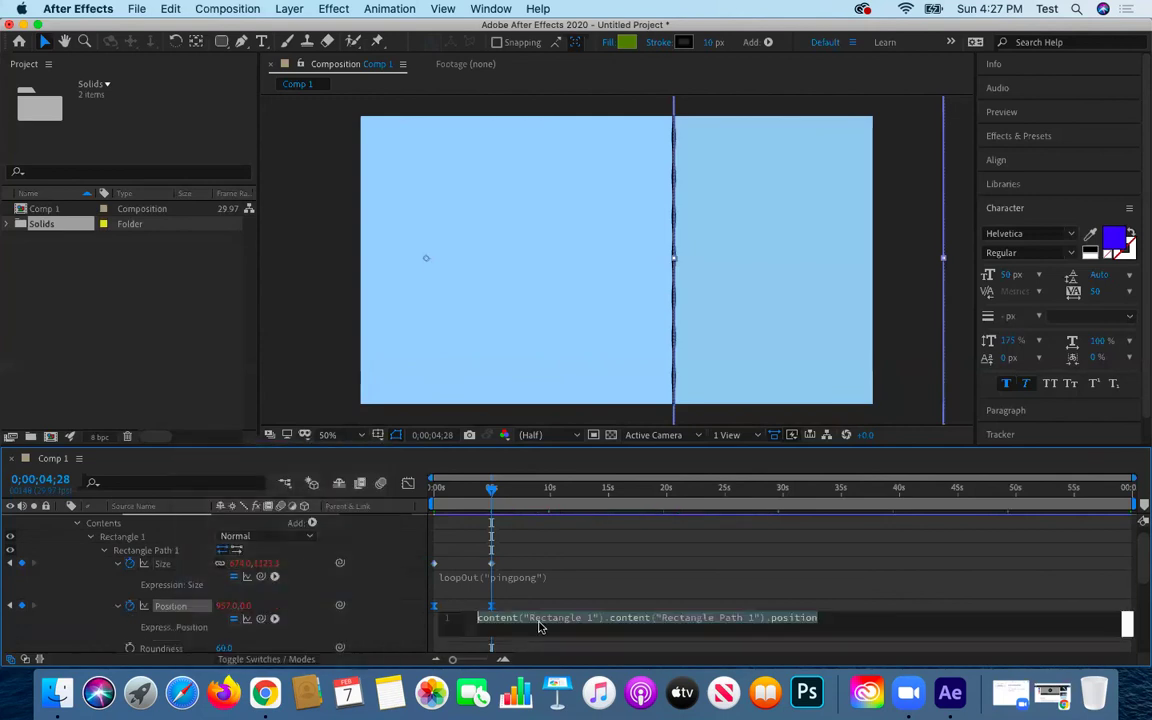
text(loop)
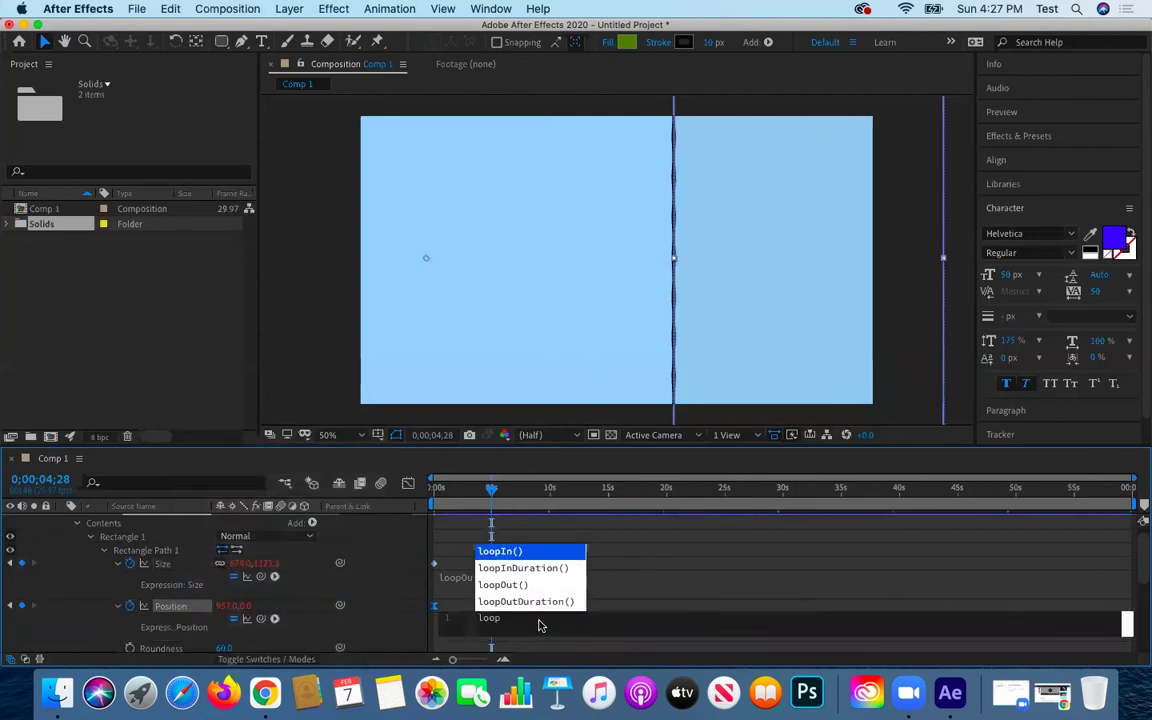
click(519, 587)
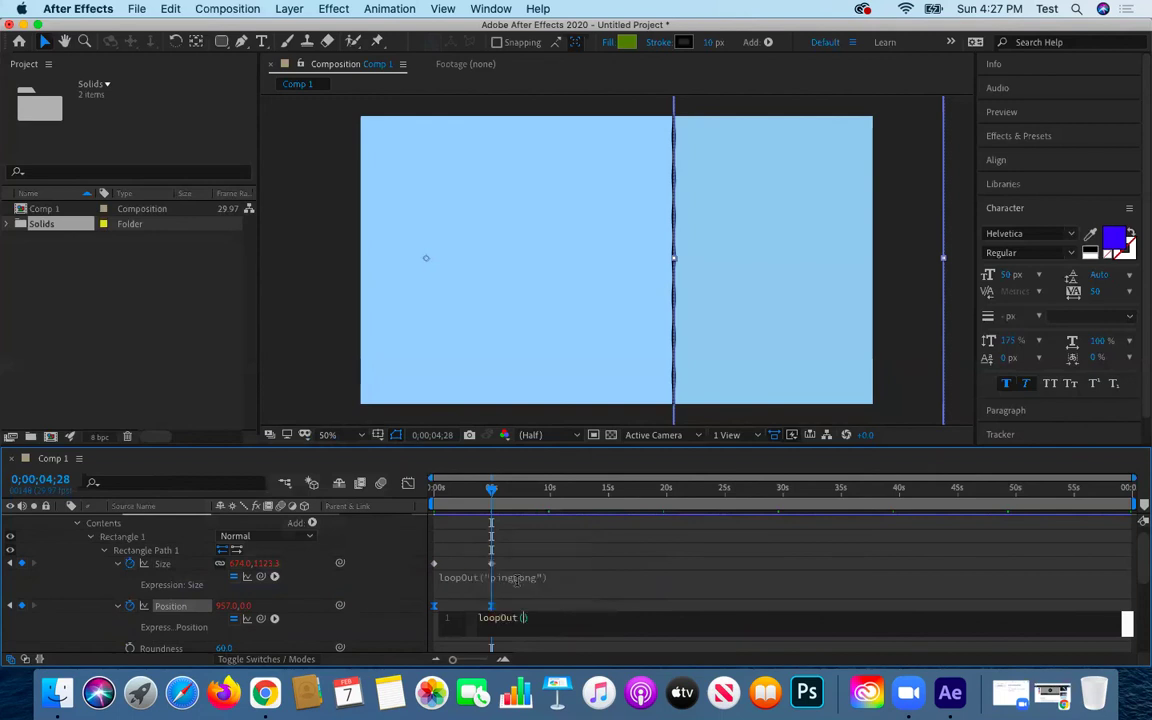
text("p)
text(ing)
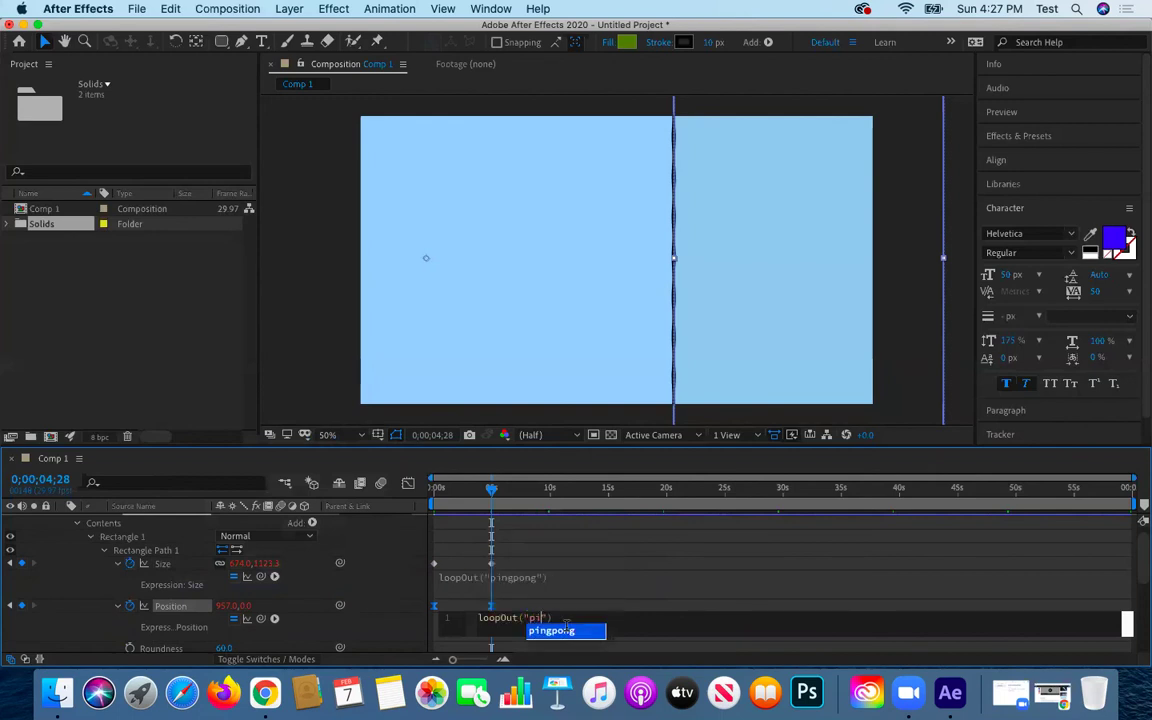
click(566, 631)
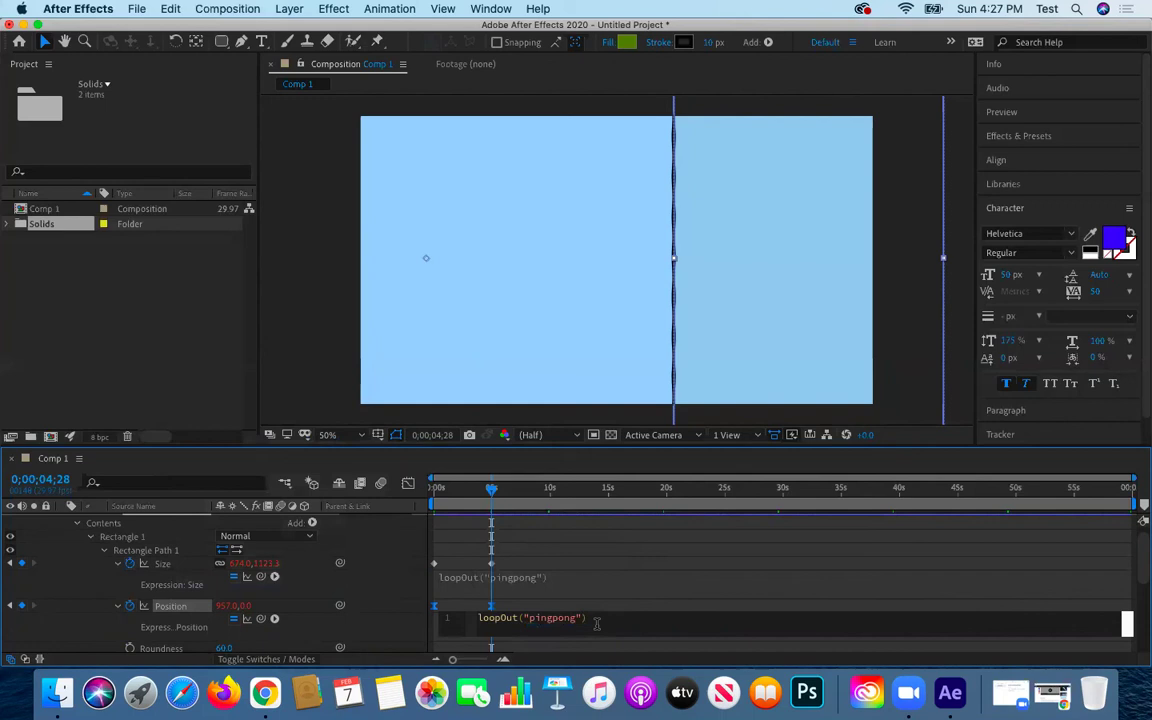
click(69, 643)
Return the playhead to 0;00 and preview the pingpong size and position loops
scroll(296, 640, down, 2)
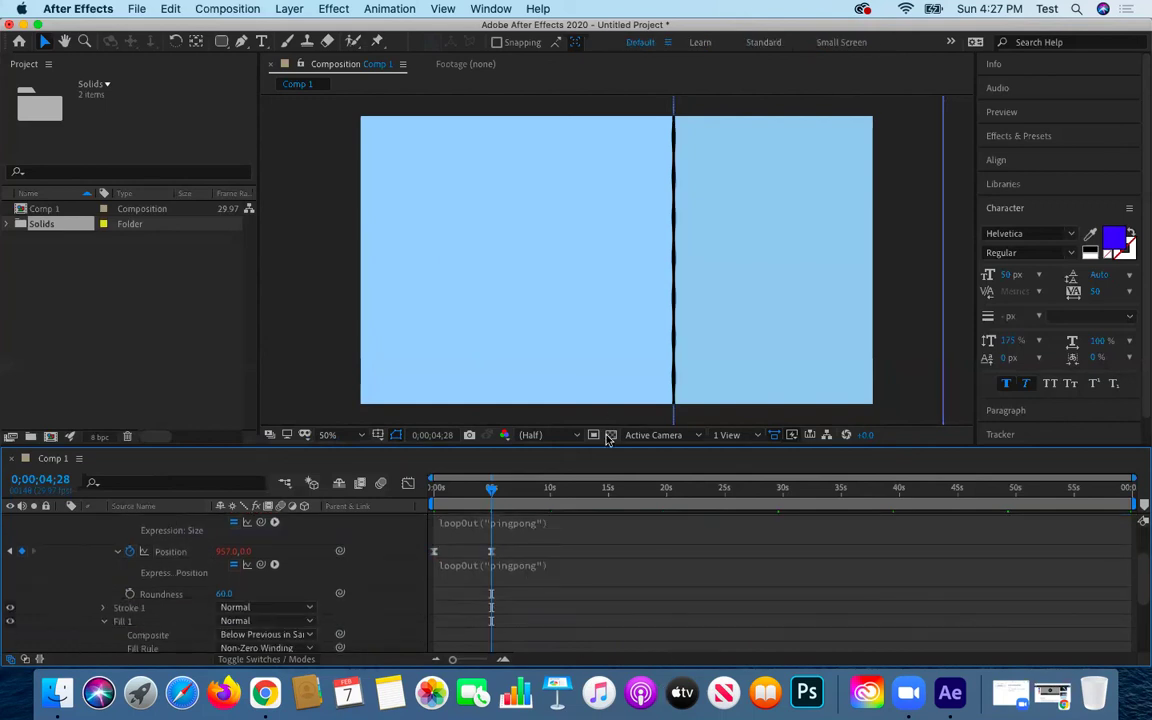
drag(491, 490, 434, 489)
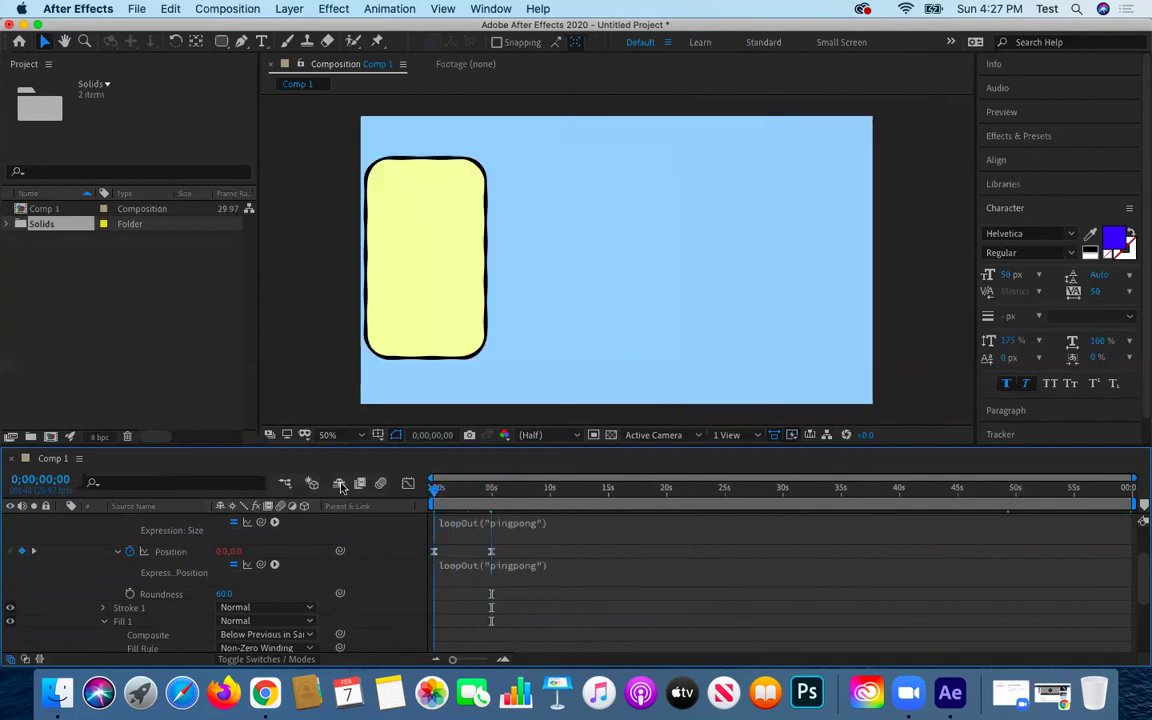
key(space)
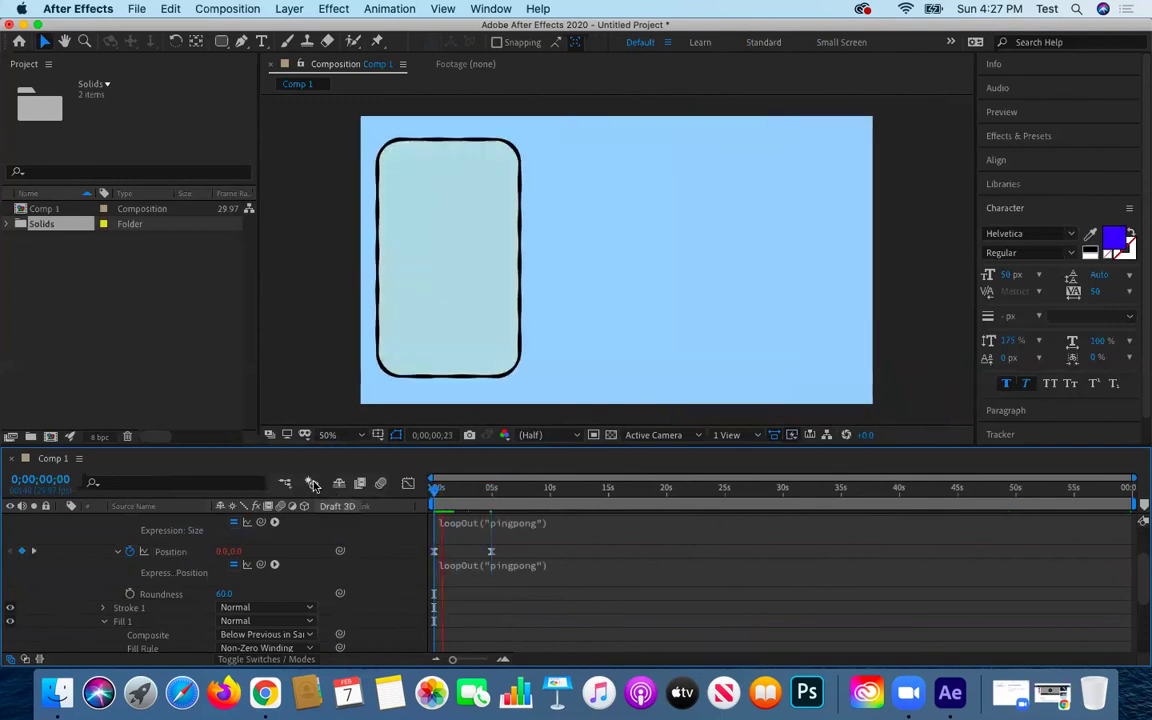
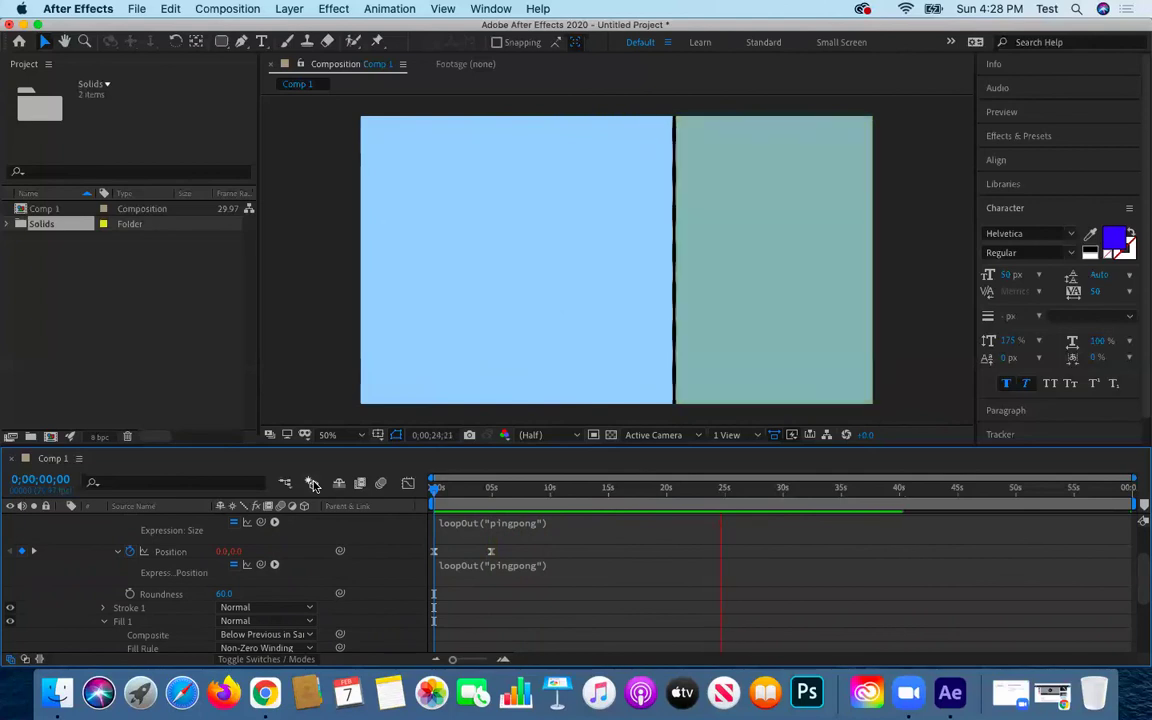
Stop playback, then select all of Fill 1's Opacity keyframes and copy them
key(space)
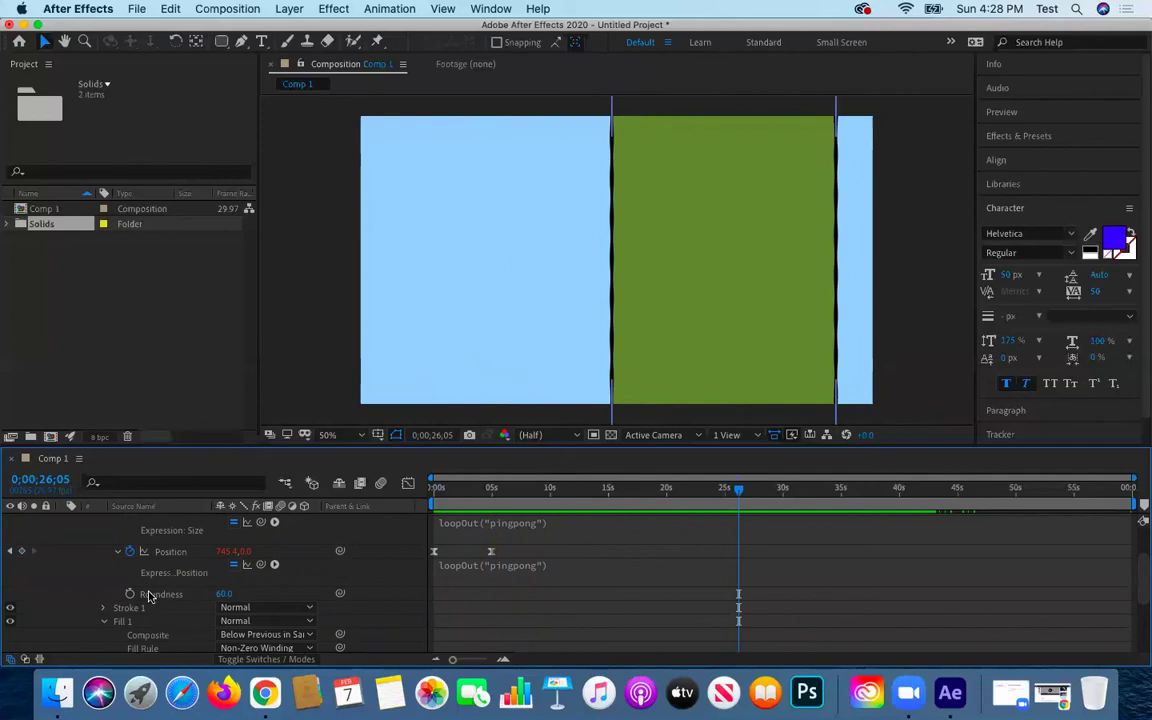
scroll(110, 557, up, 3)
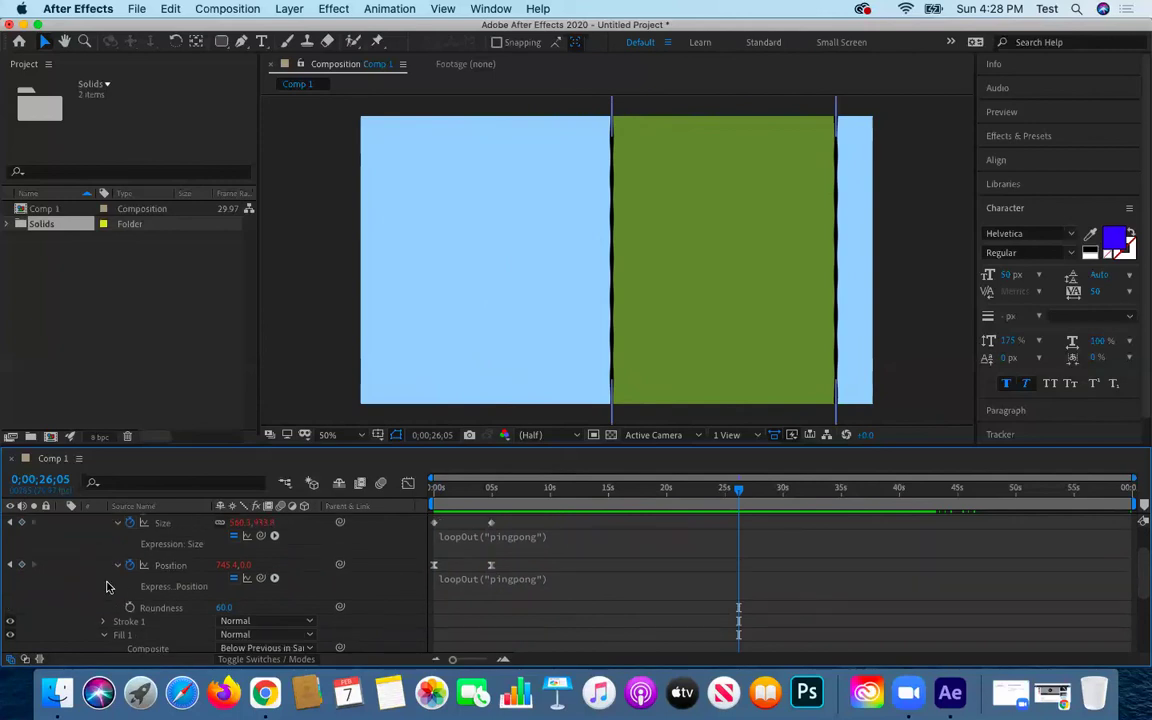
click(89, 538)
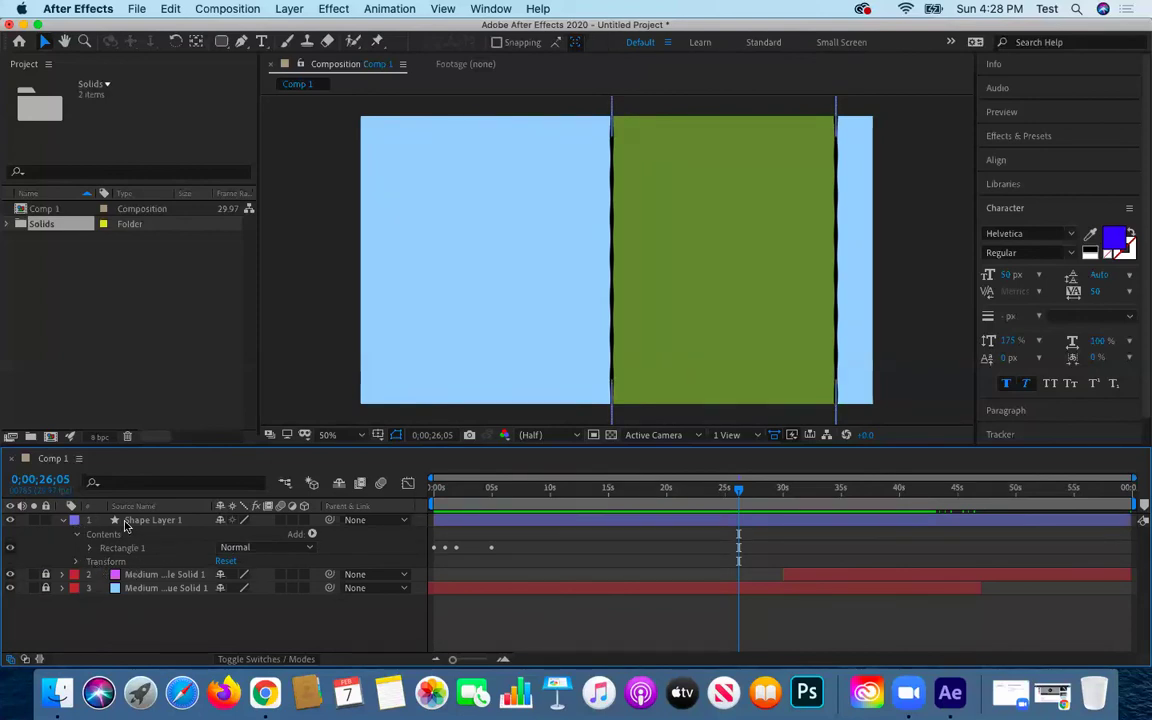
click(90, 548)
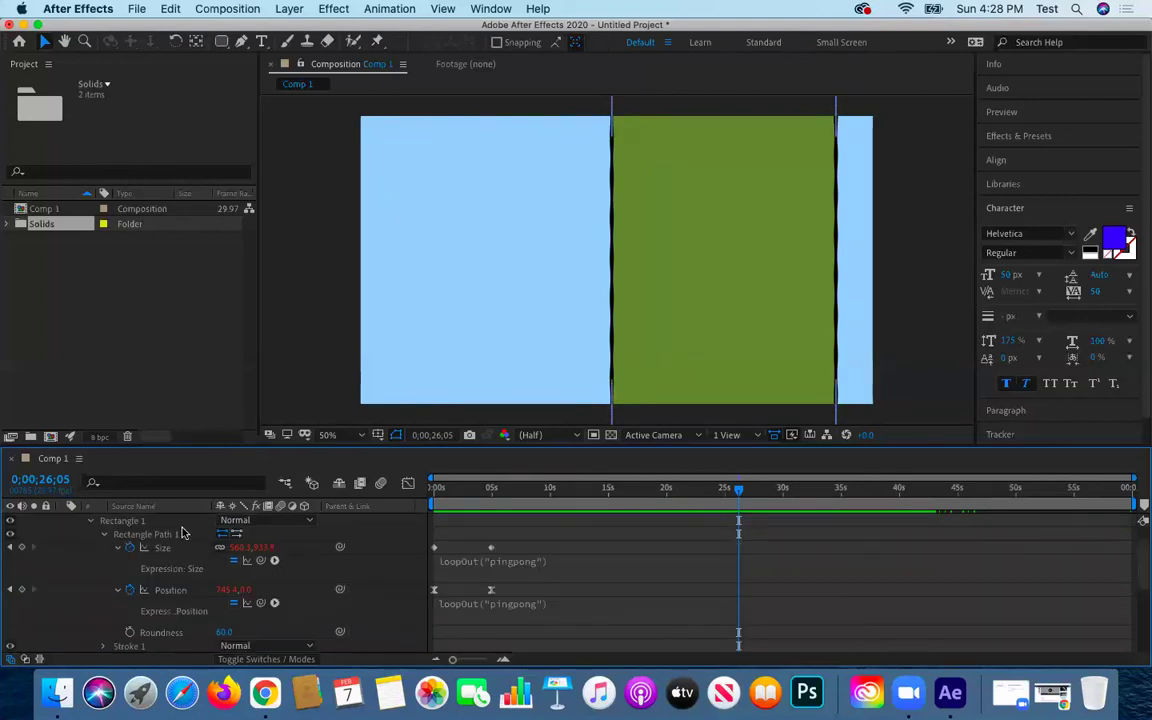
scroll(193, 617, down, 3)
scroll(193, 617, down, 5)
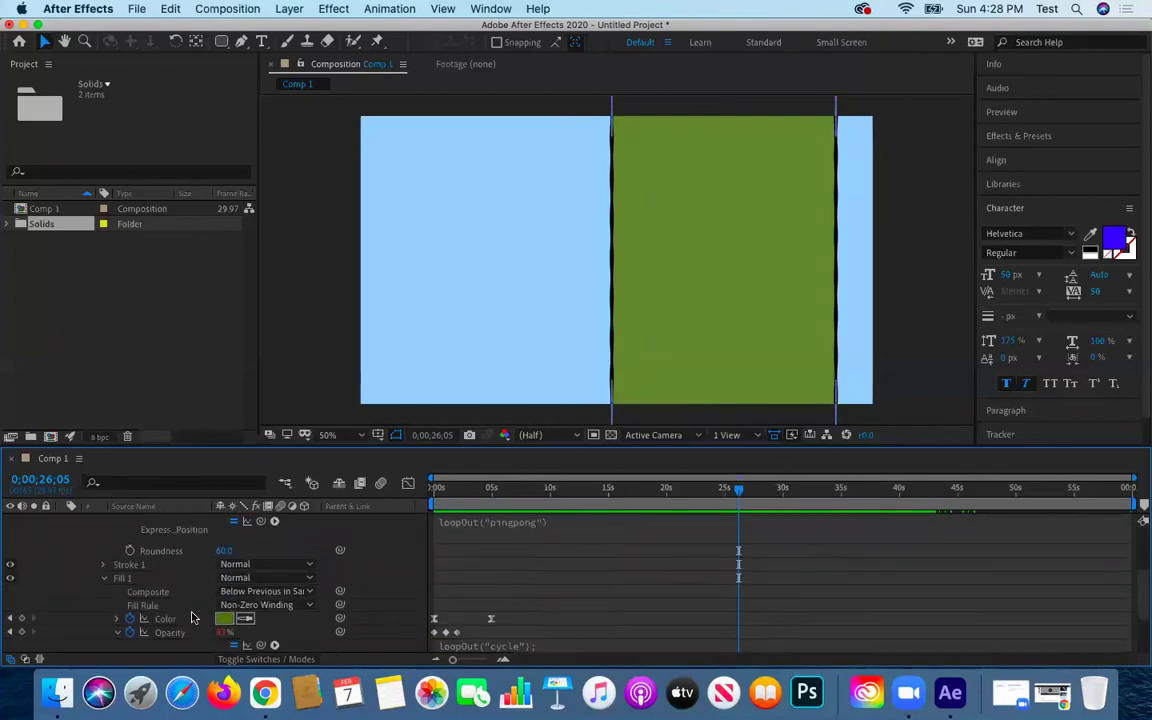
click(170, 606)
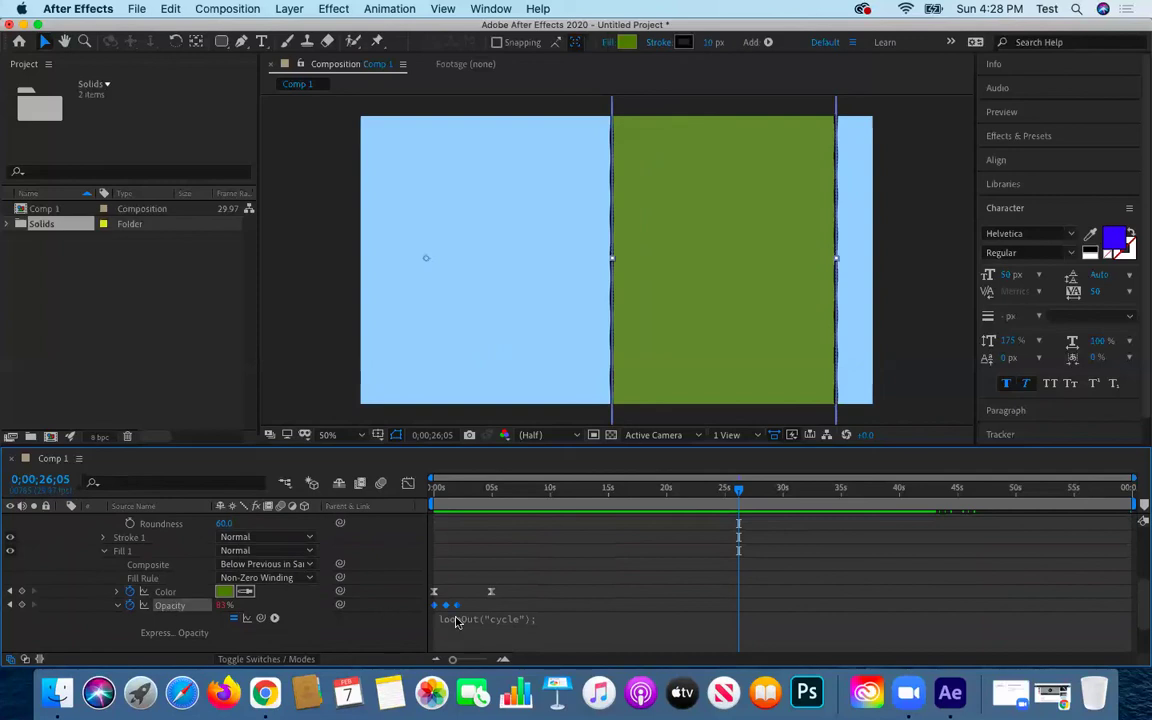
drag(551, 604, 442, 620)
right_click(459, 611)
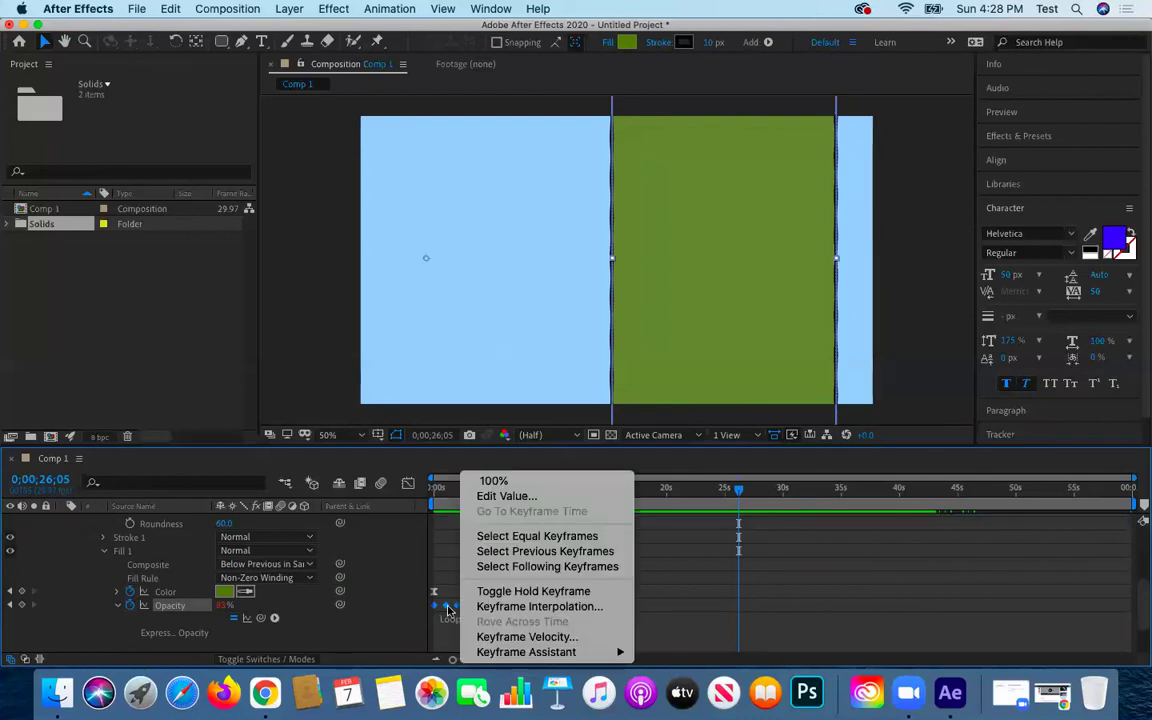
click(168, 8)
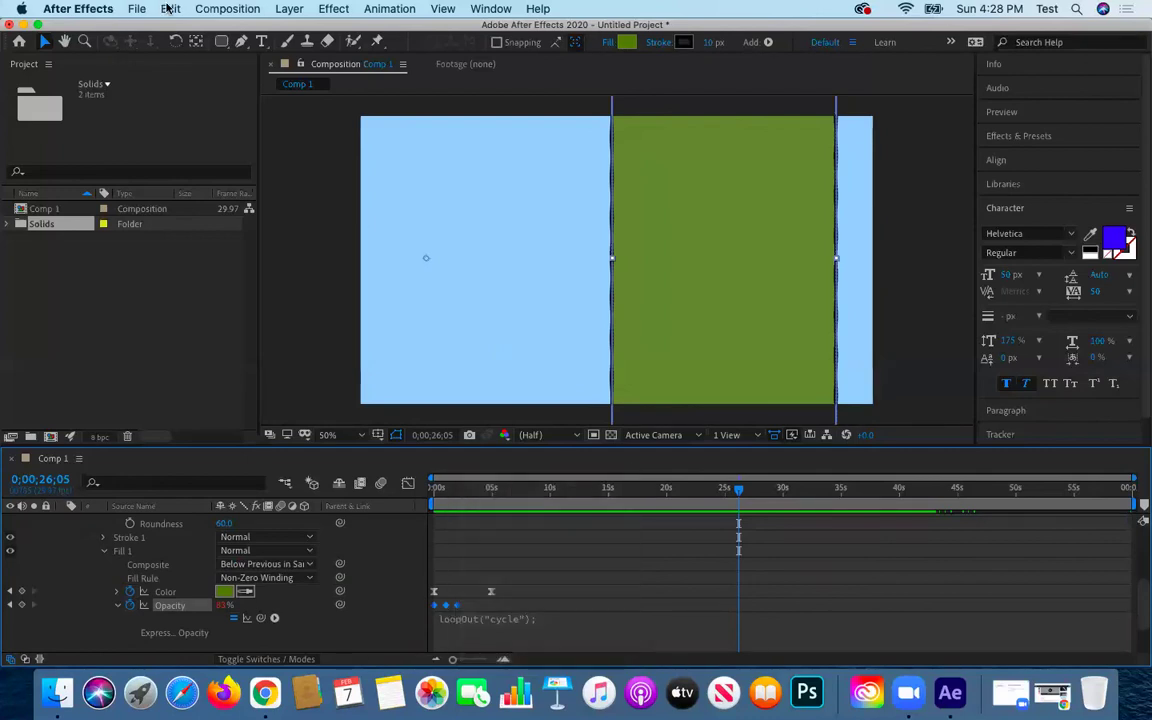
click(168, 8)
click(180, 100)
Expand Stroke 1 and select its Opacity property
scroll(280, 595, up, 3)
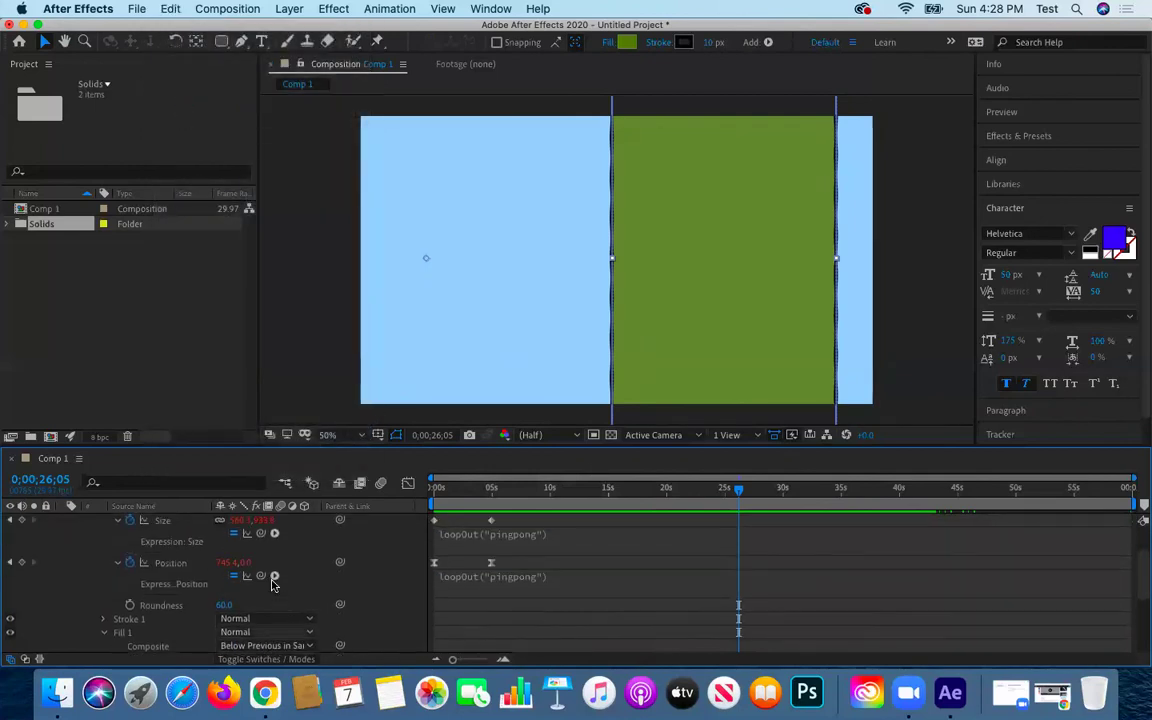
scroll(265, 585, up, 2)
click(102, 563)
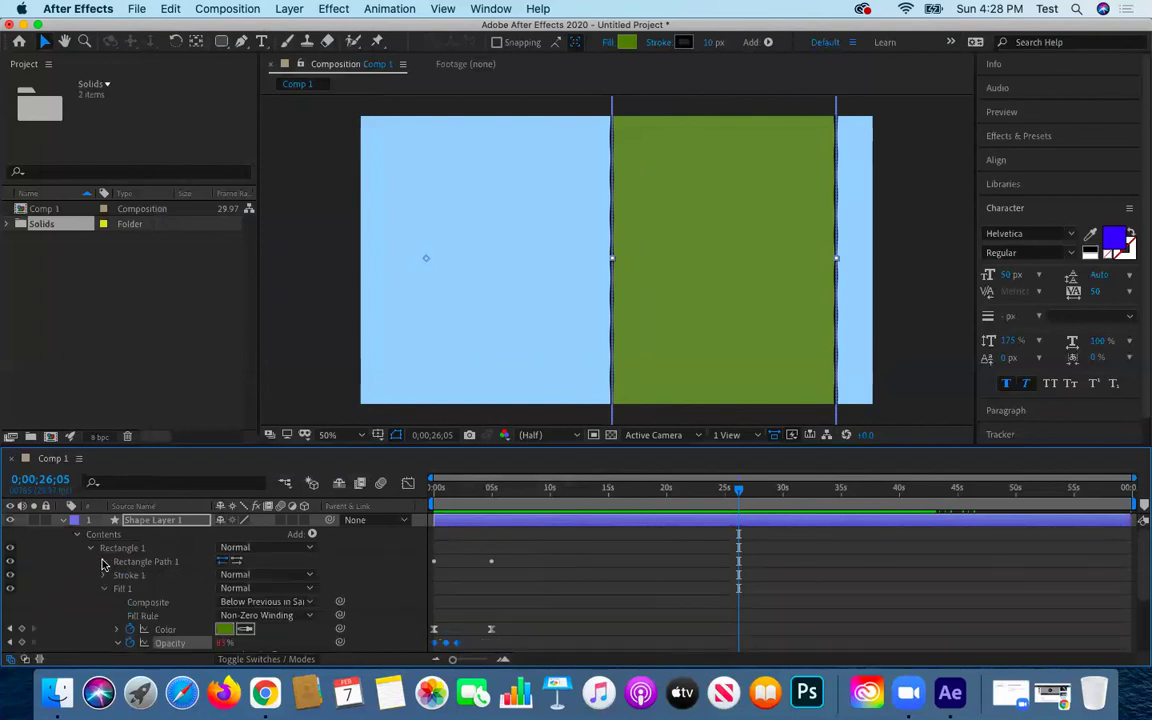
click(102, 576)
scroll(340, 620, down, 5)
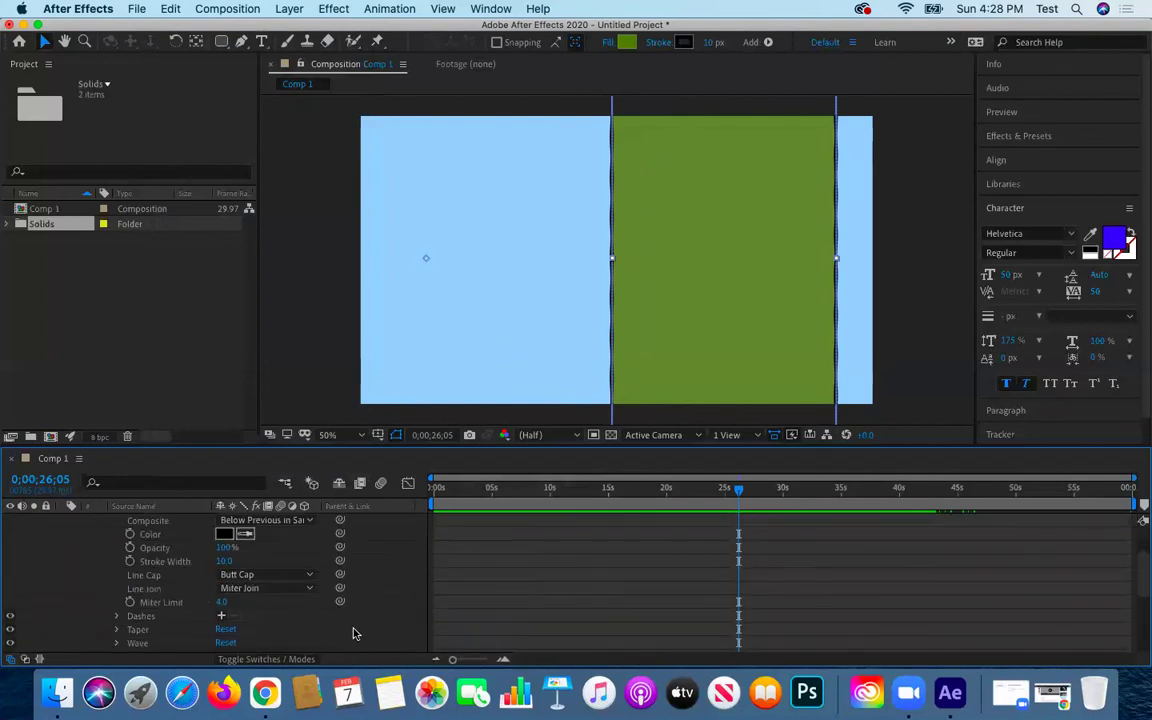
scroll(260, 620, down, 1)
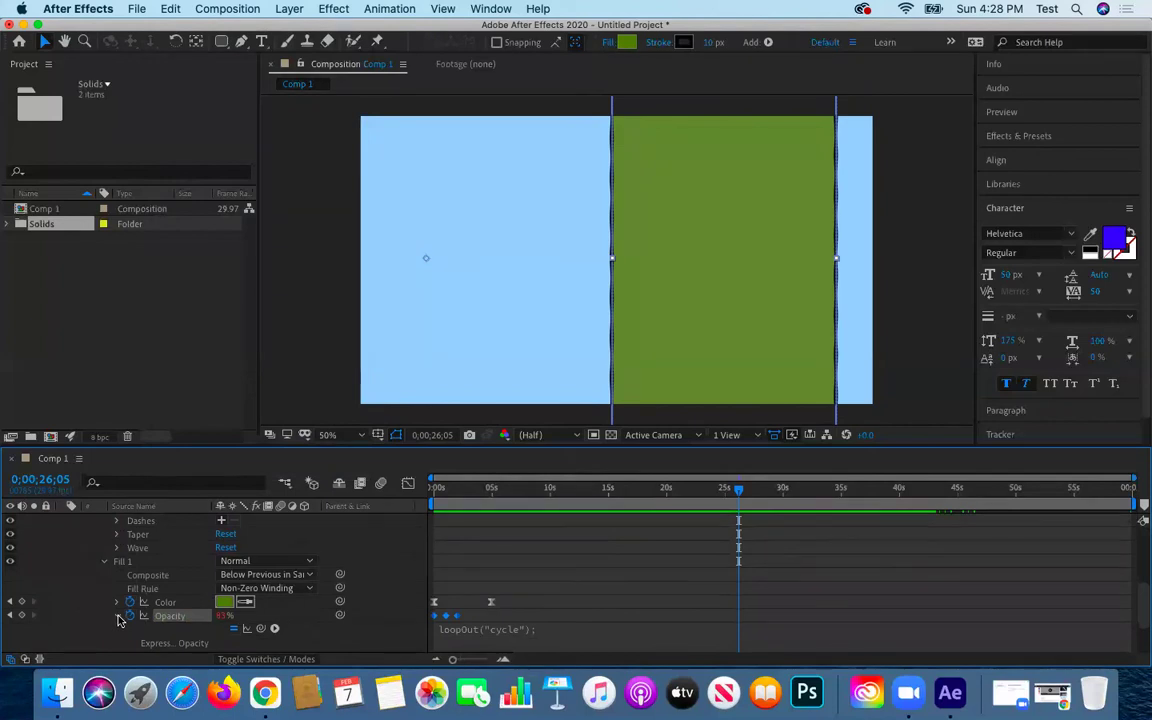
scroll(118, 620, up, 9)
scroll(125, 593, down, 3)
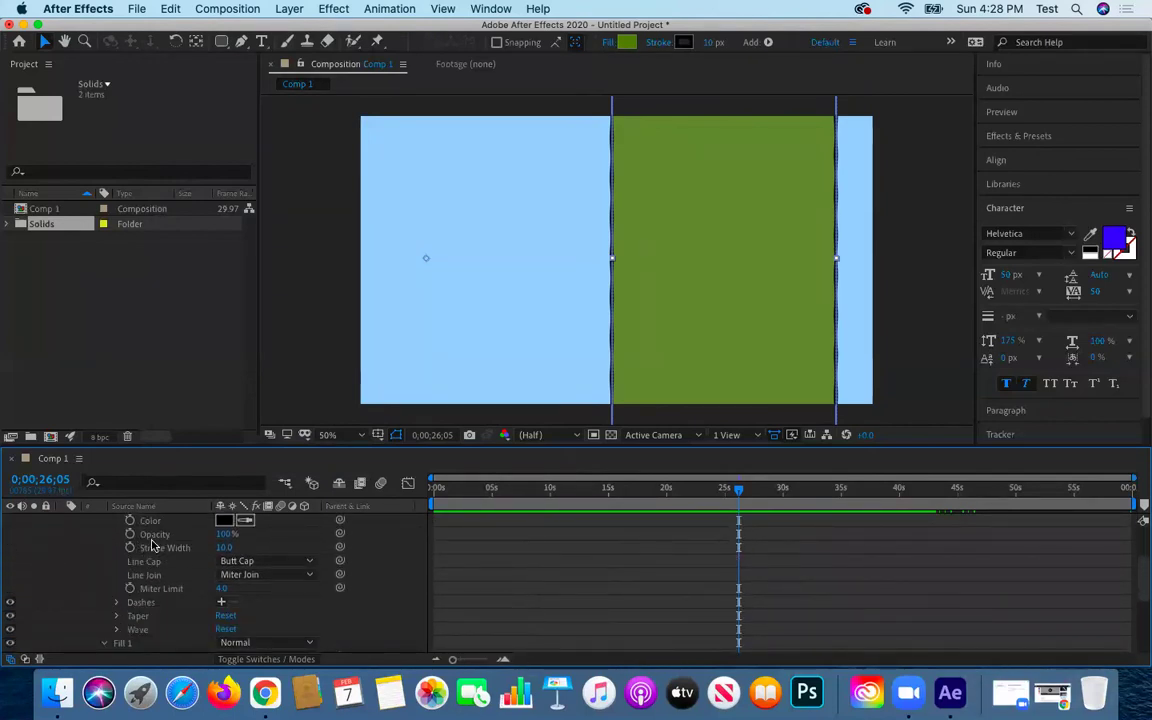
click(149, 536)
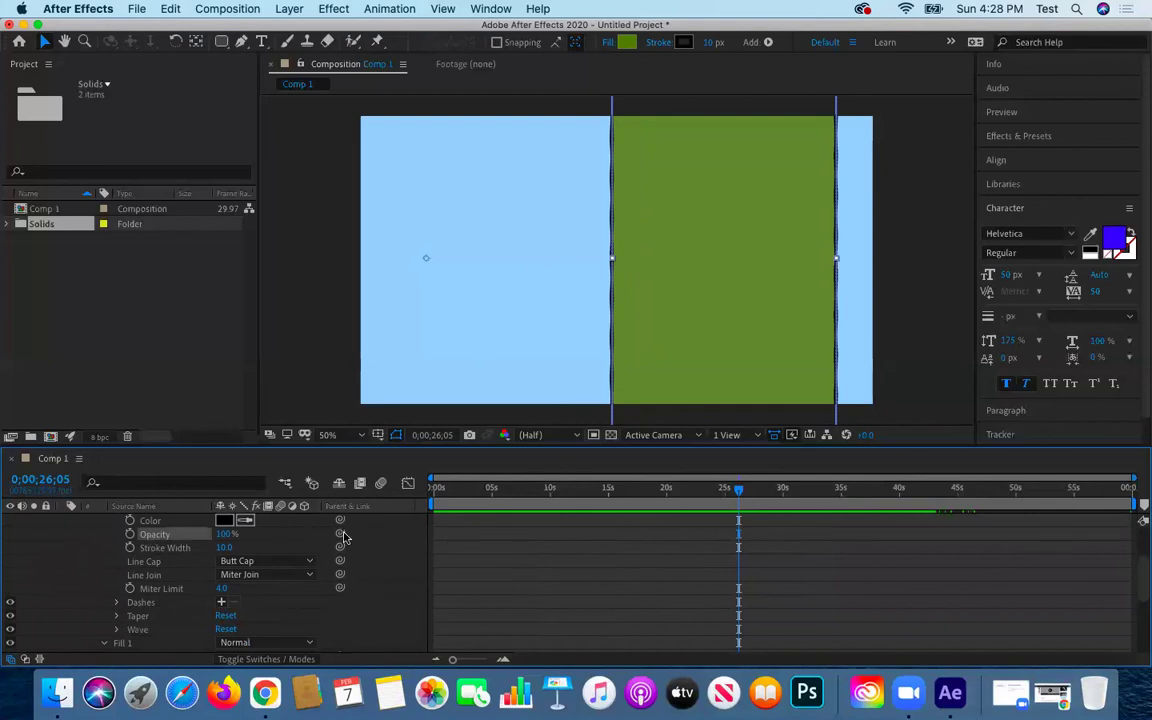
Paste the copied Opacity keyframes onto Stroke 1's Opacity starting at 0;00;00;00
click(163, 8)
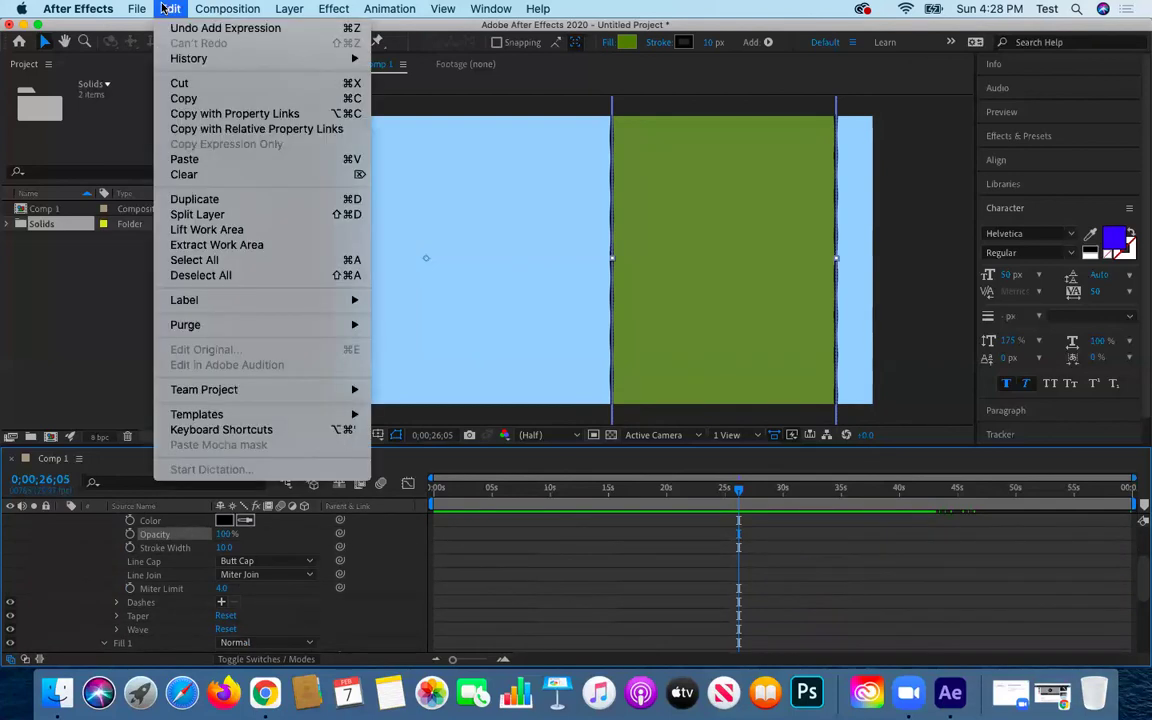
click(185, 159)
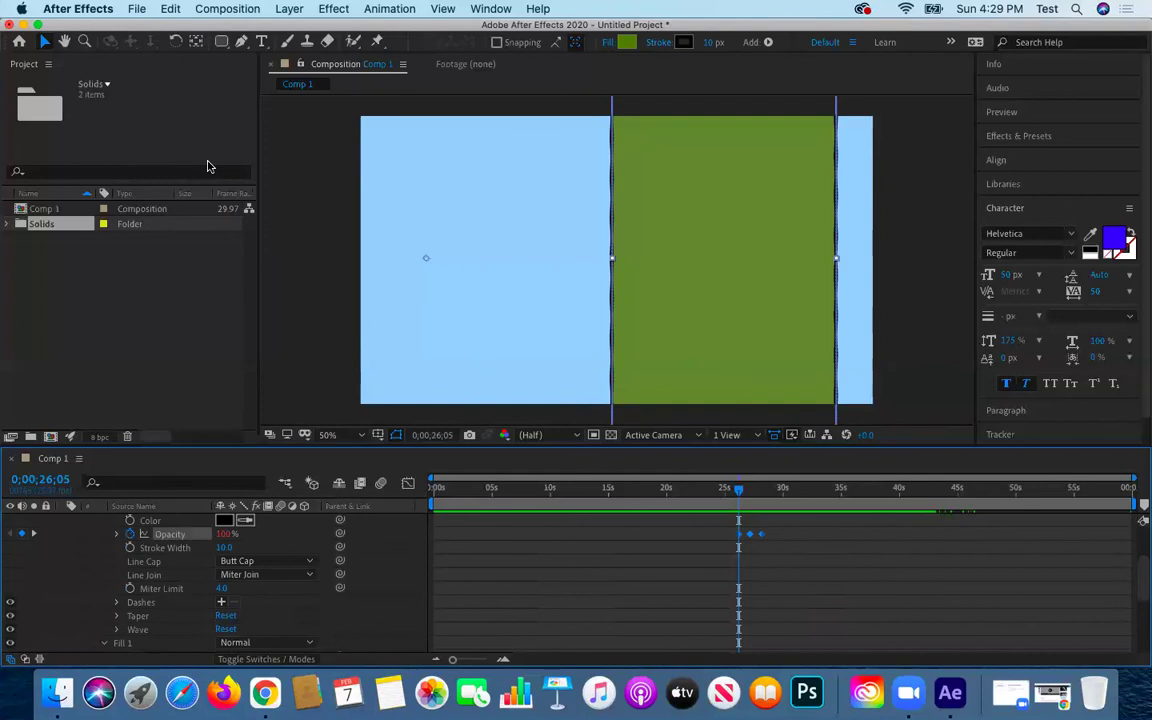
key(super+z)
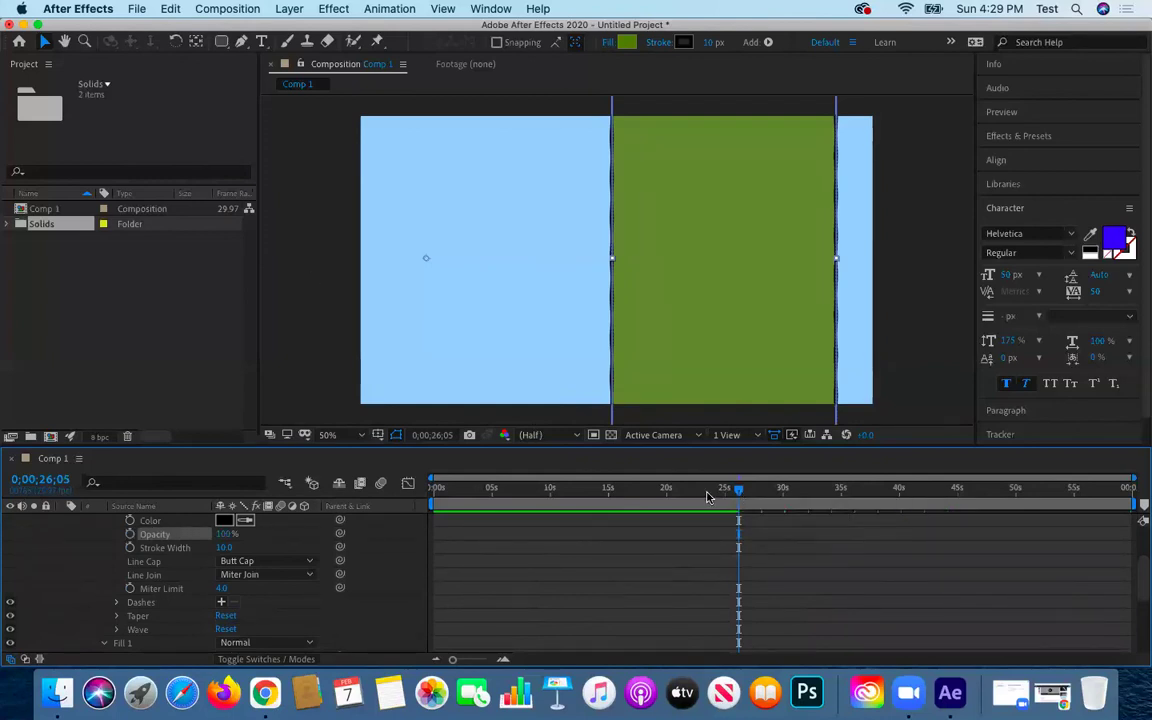
drag(707, 491, 411, 509)
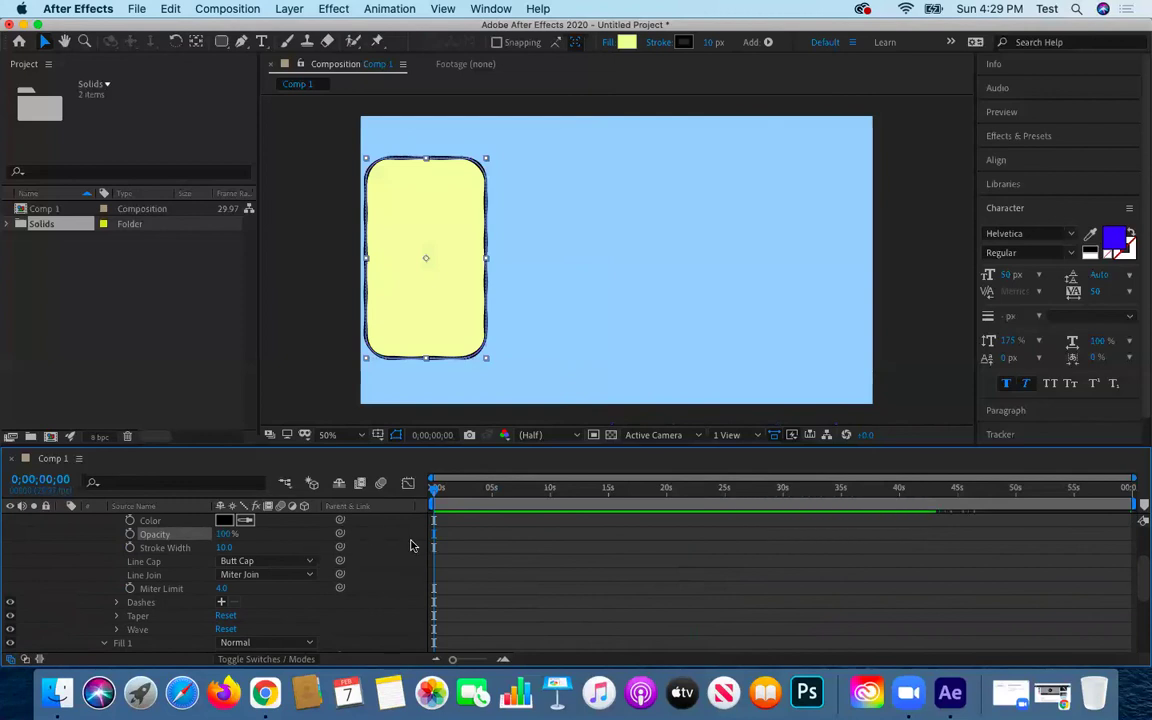
key(super+shift+z)
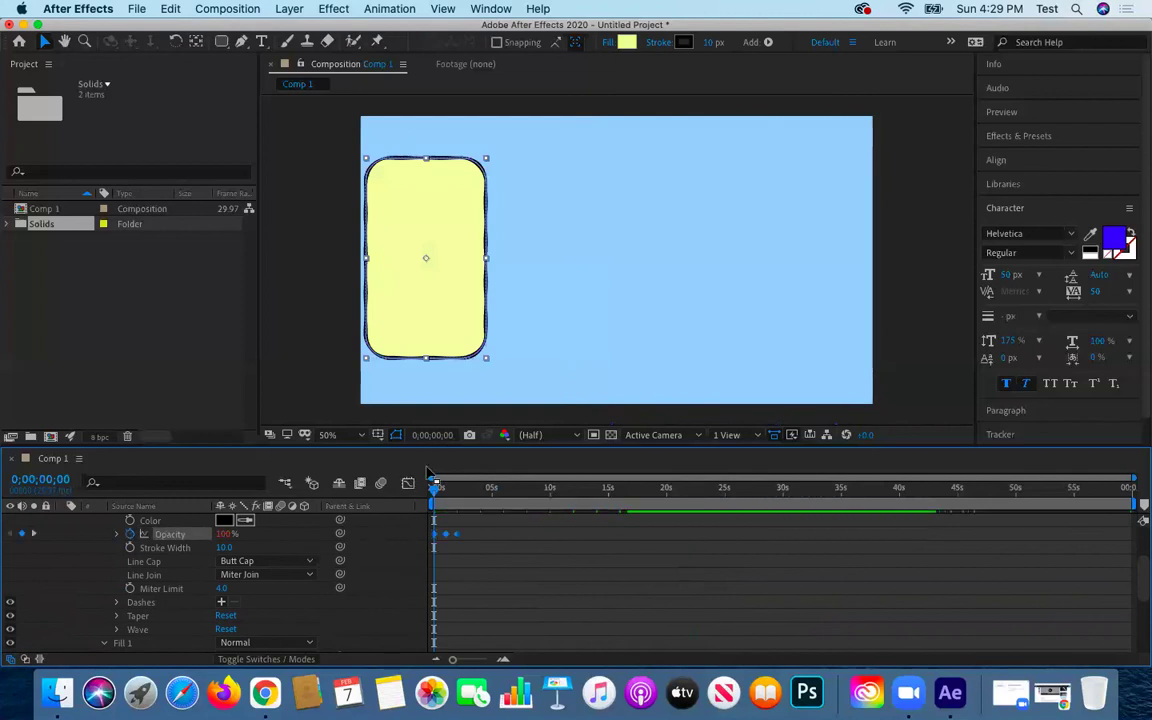
Add a loopOut("cycle"); expression to the stroke's Opacity and preview the animation
right_click(164, 538)
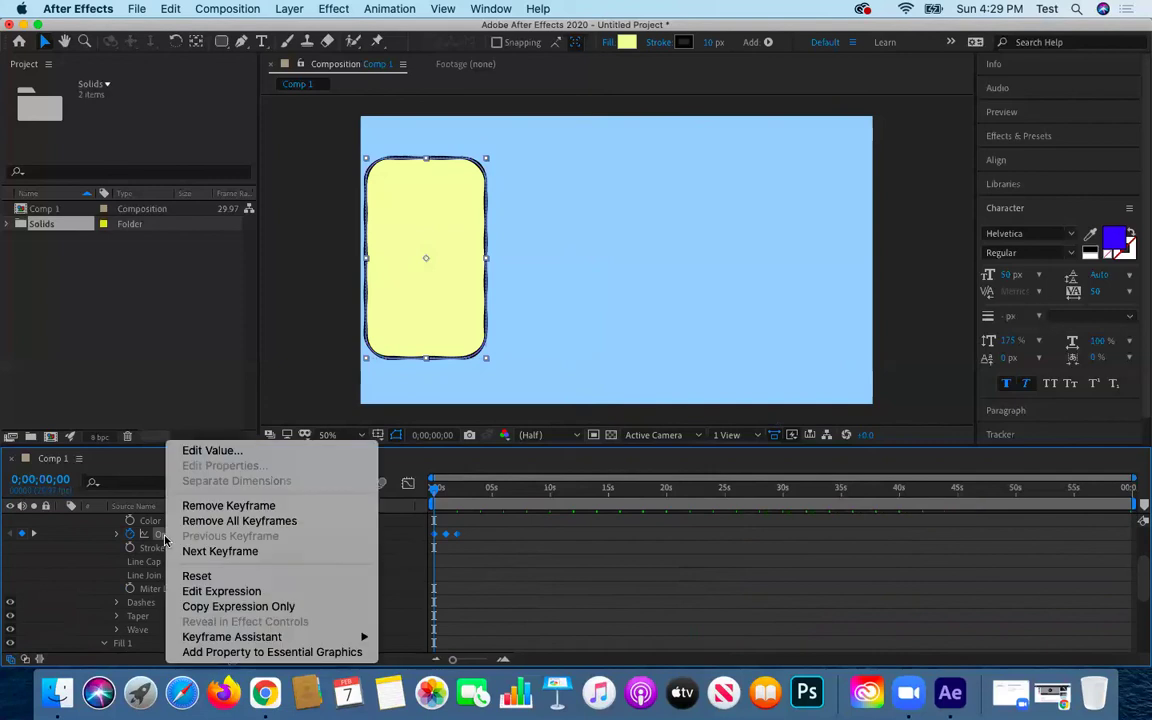
click(203, 592)
key(ctrl+c)
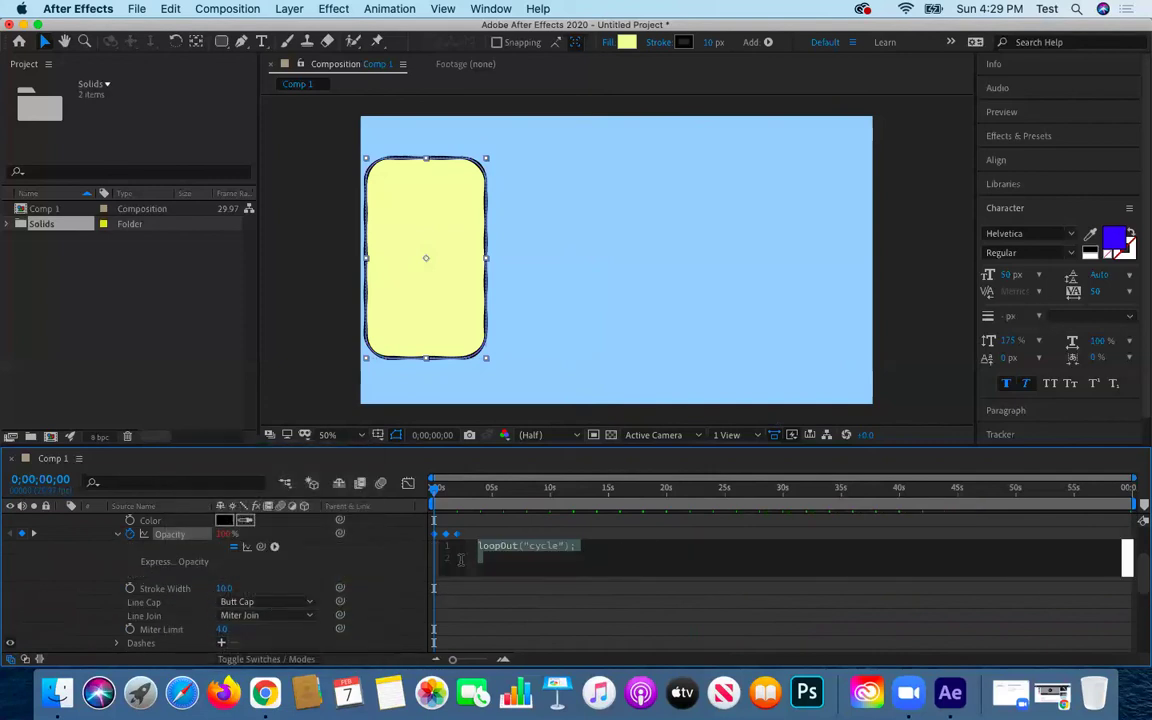
key(BackSpace)
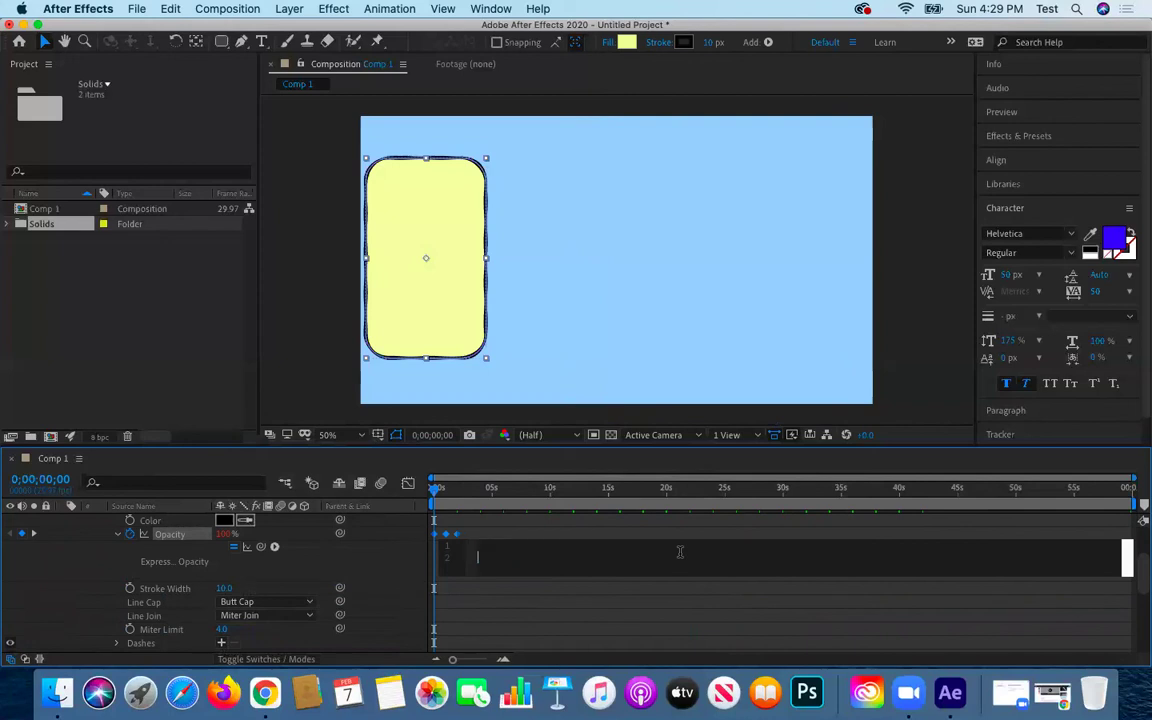
key(ctrl+v)
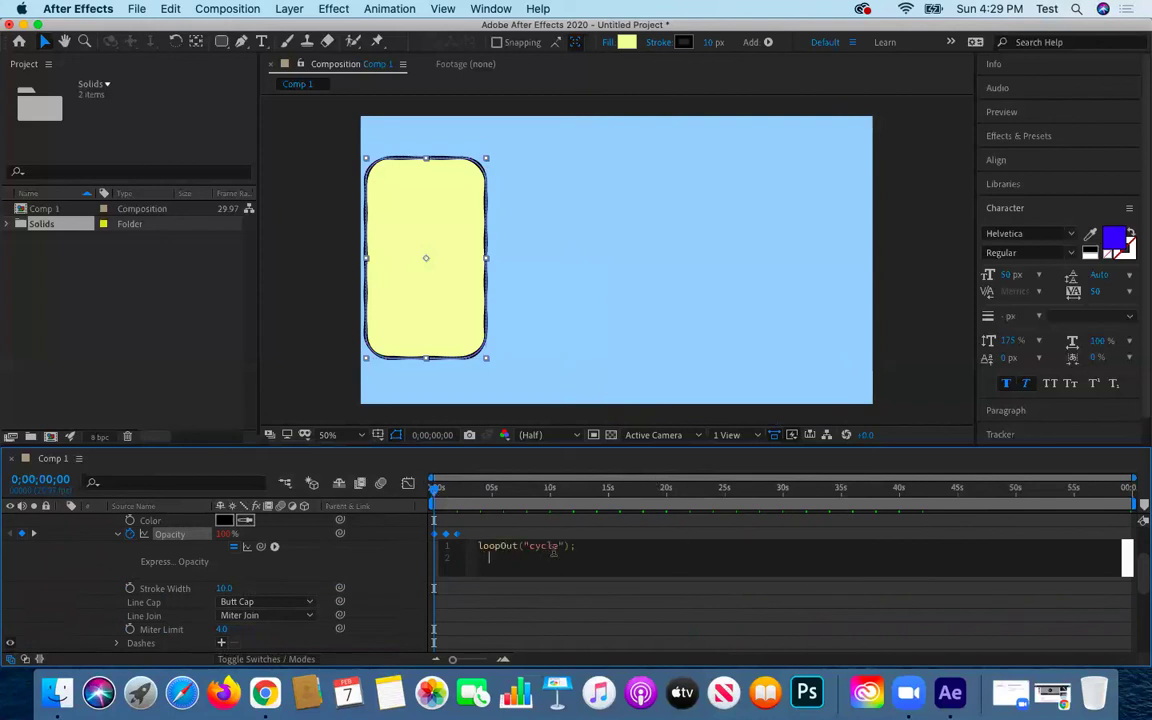
key(BackSpace)
key(BackSpace)
text(;)
click(416, 594)
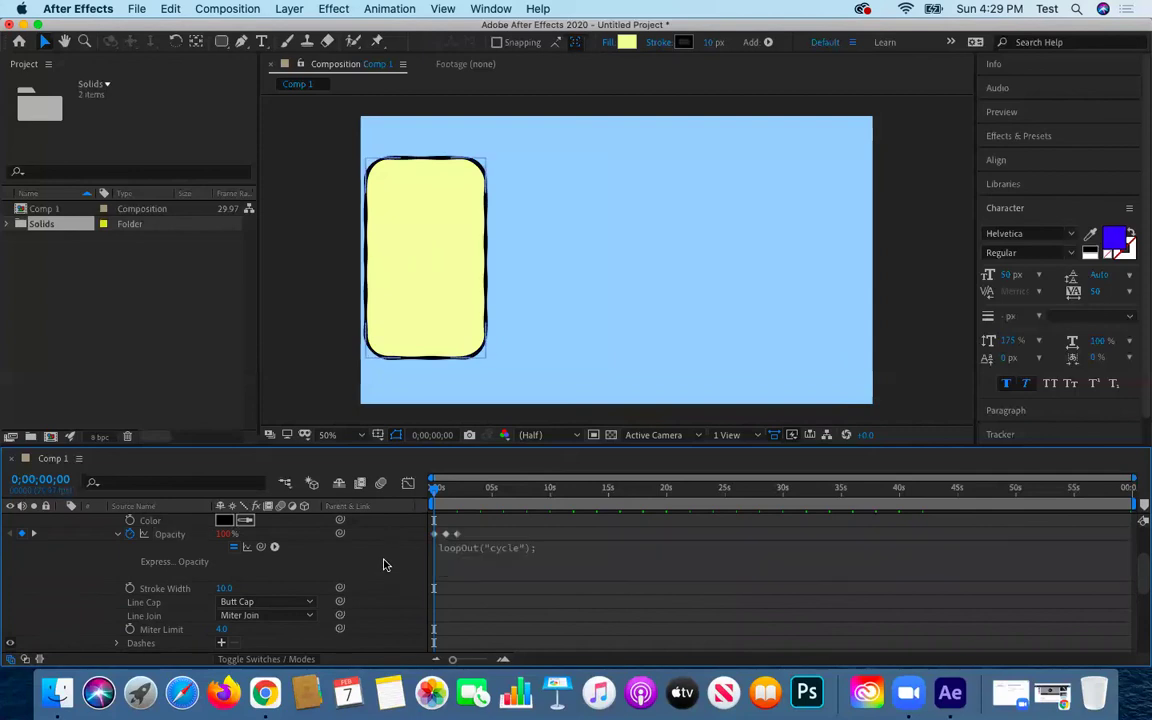
key(space)
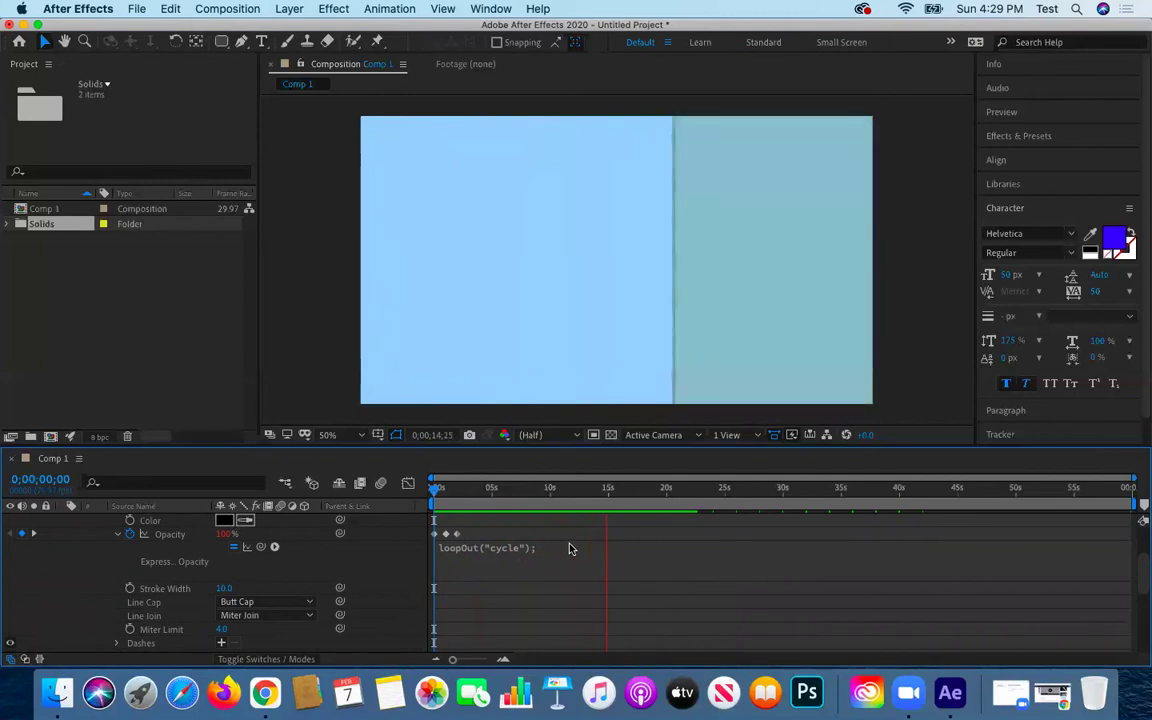
Try drawing stars with the Star tool, deleting the misplaced ones and the existing Polystar 1
key(space)
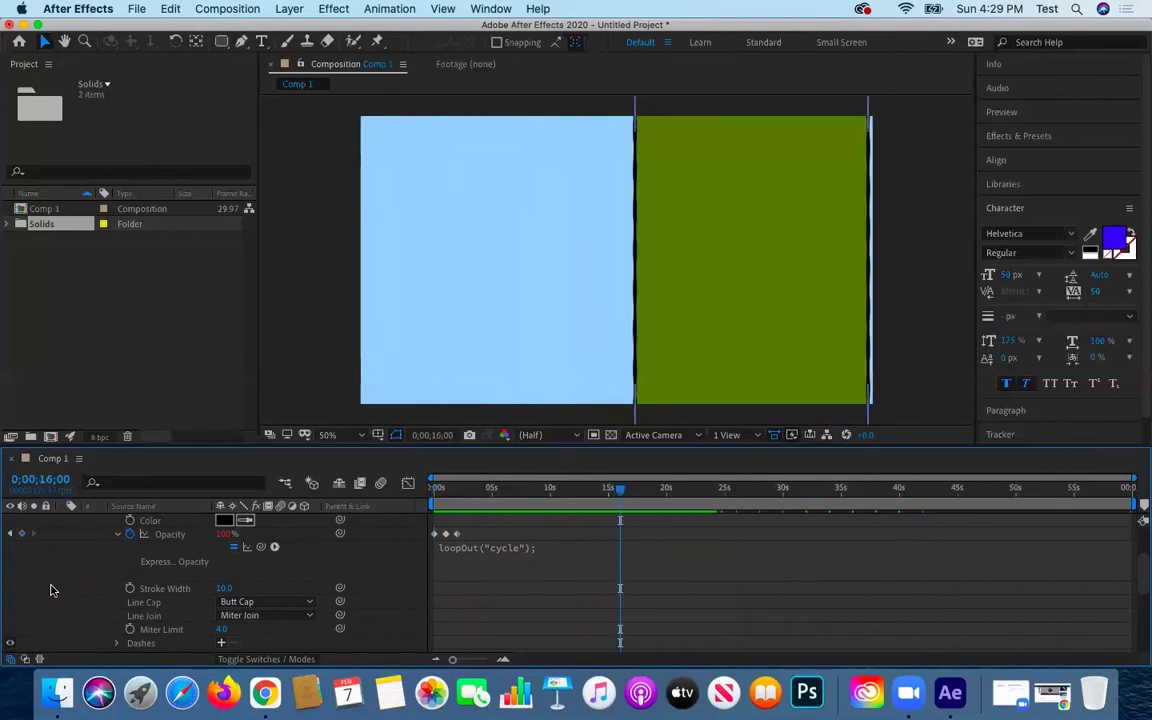
scroll(70, 570, up, 5)
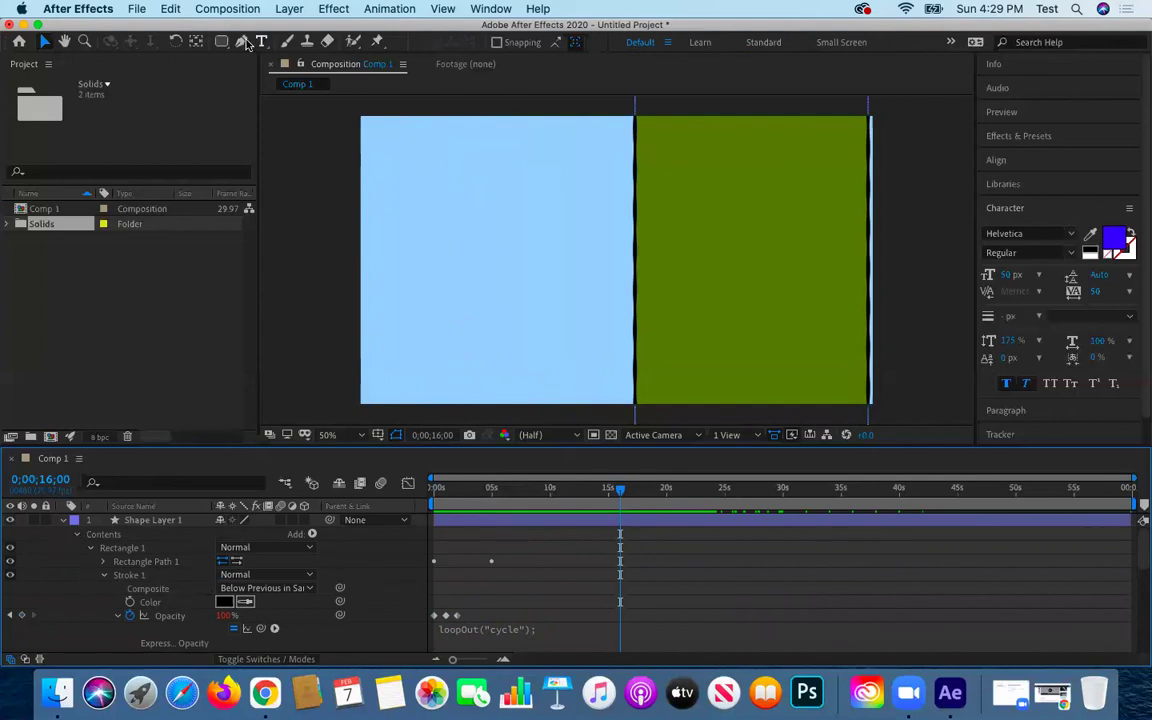
drag(222, 45, 278, 110)
drag(448, 200, 448, 155)
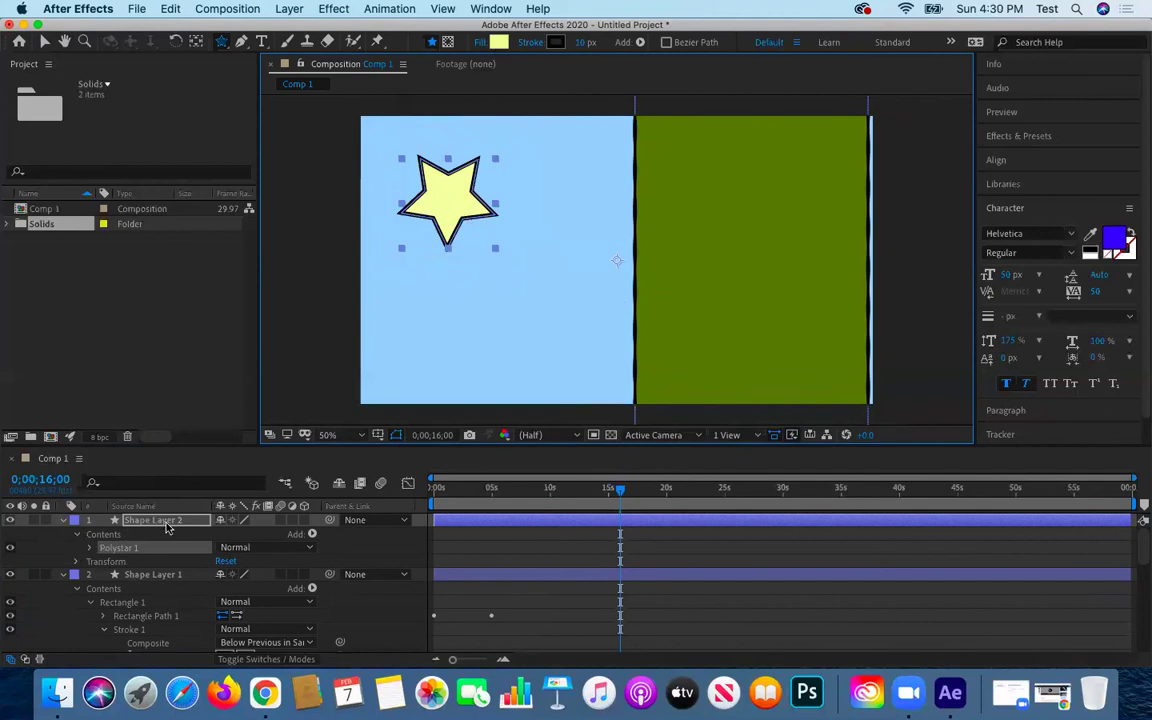
key(Delete)
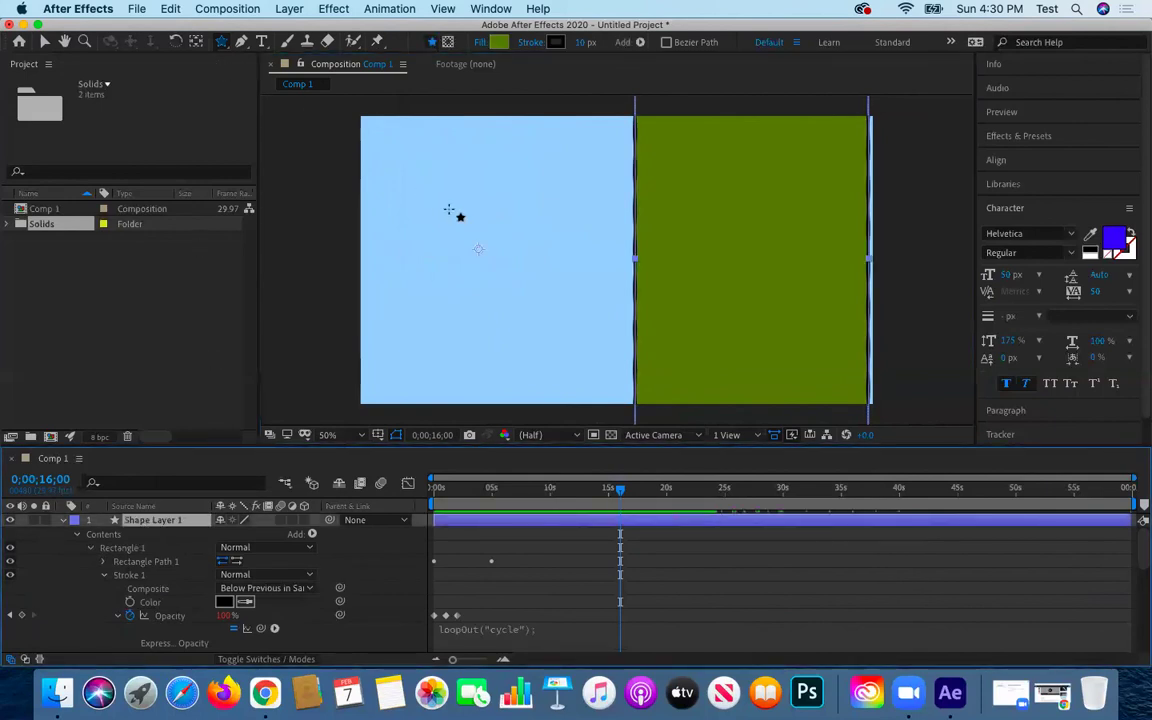
drag(447, 208, 485, 188)
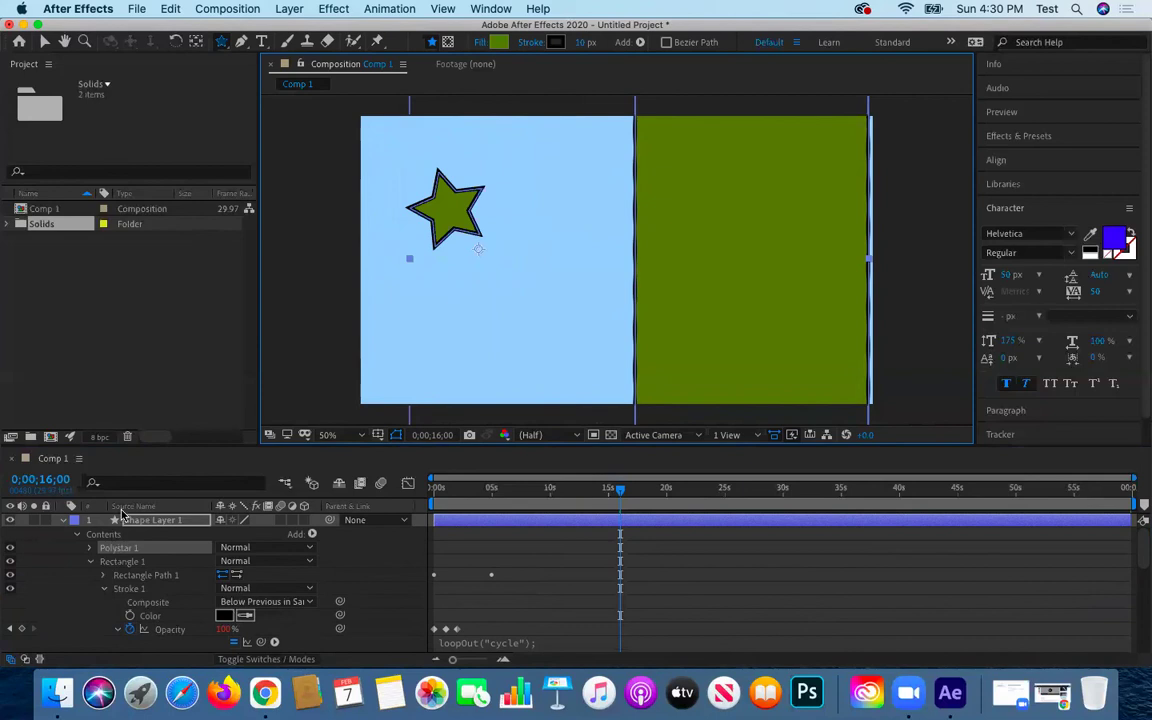
key(Delete)
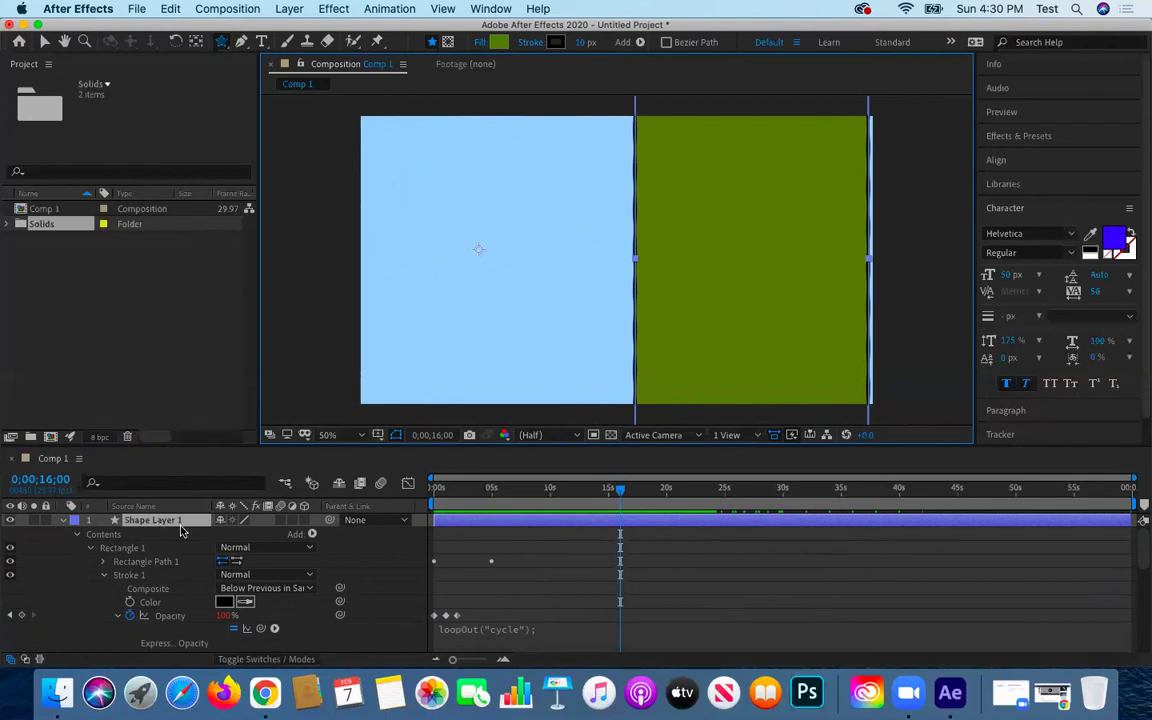
Select Shape Layer 1 and draw a star into it in the comp's upper left
click(89, 548)
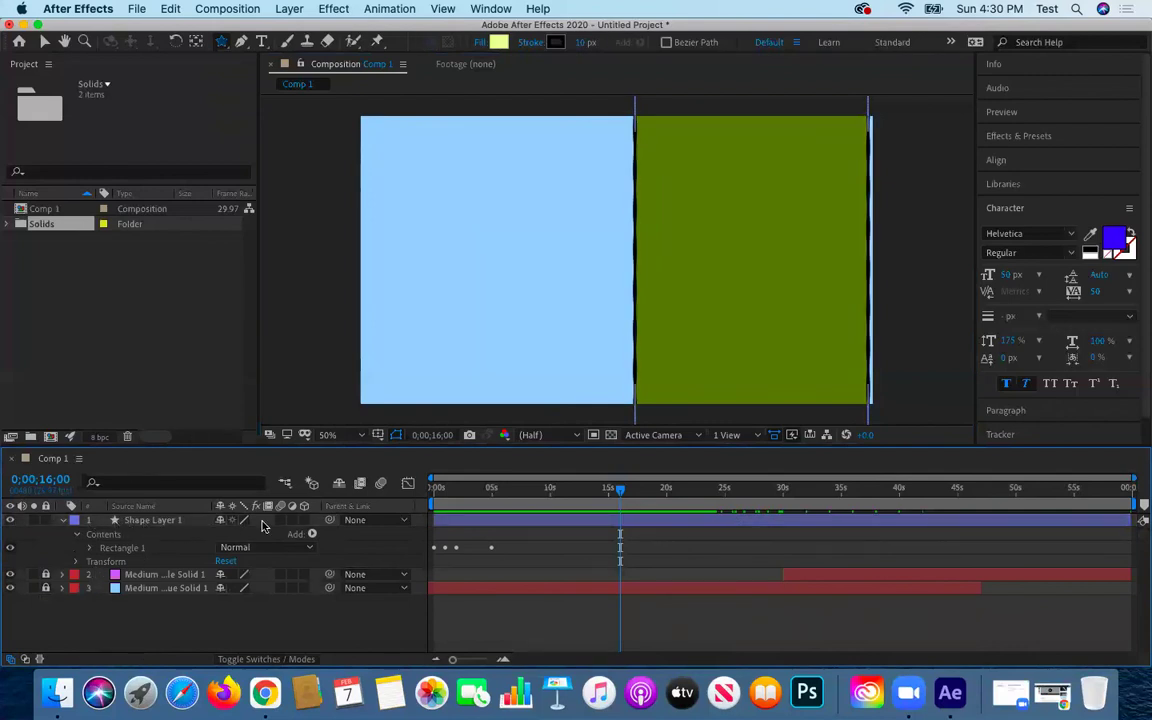
drag(432, 206, 470, 248)
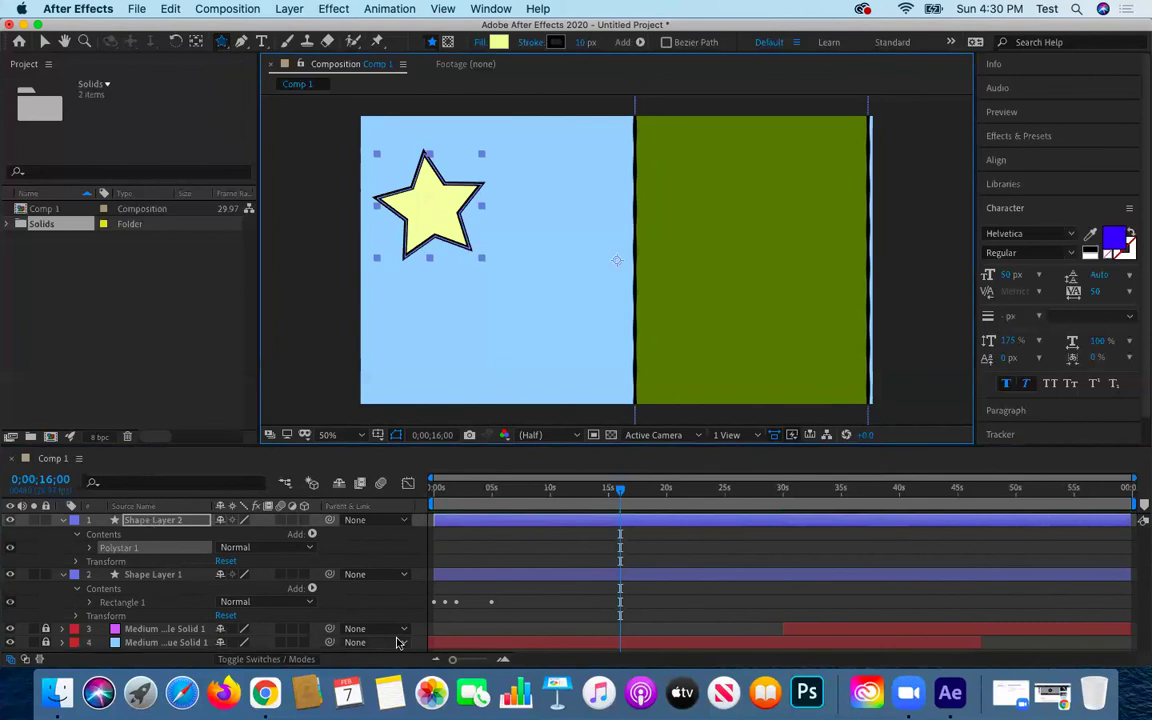
key(Delete)
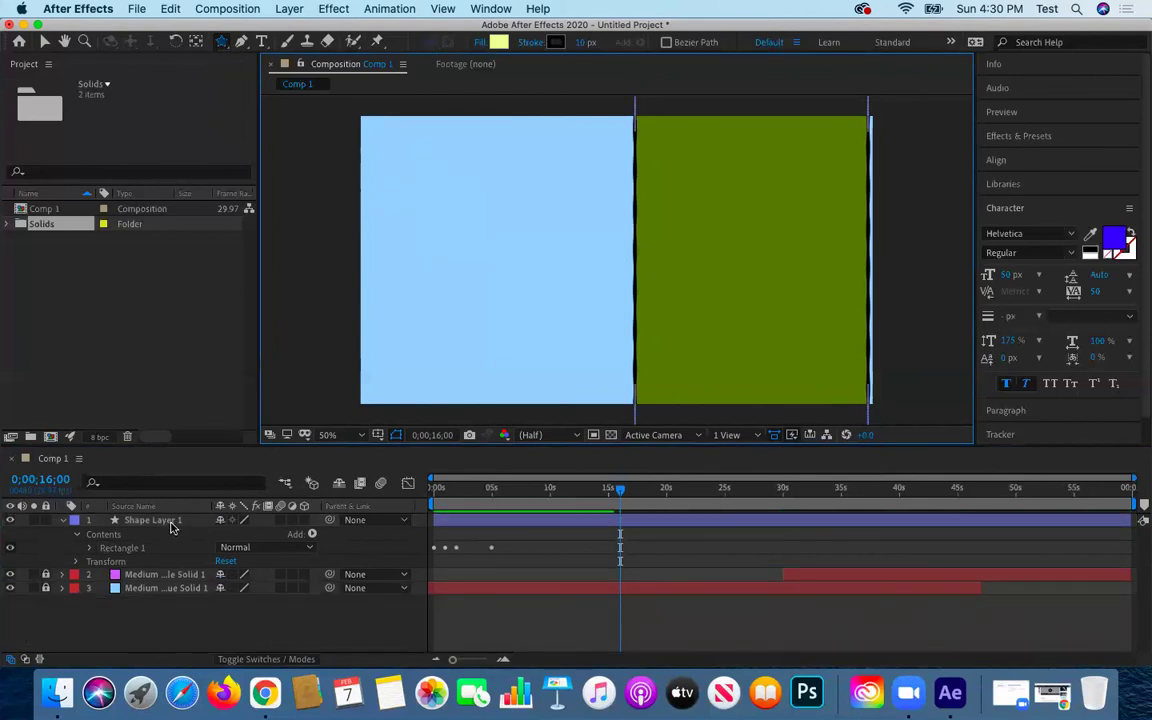
click(170, 521)
drag(465, 205, 457, 132)
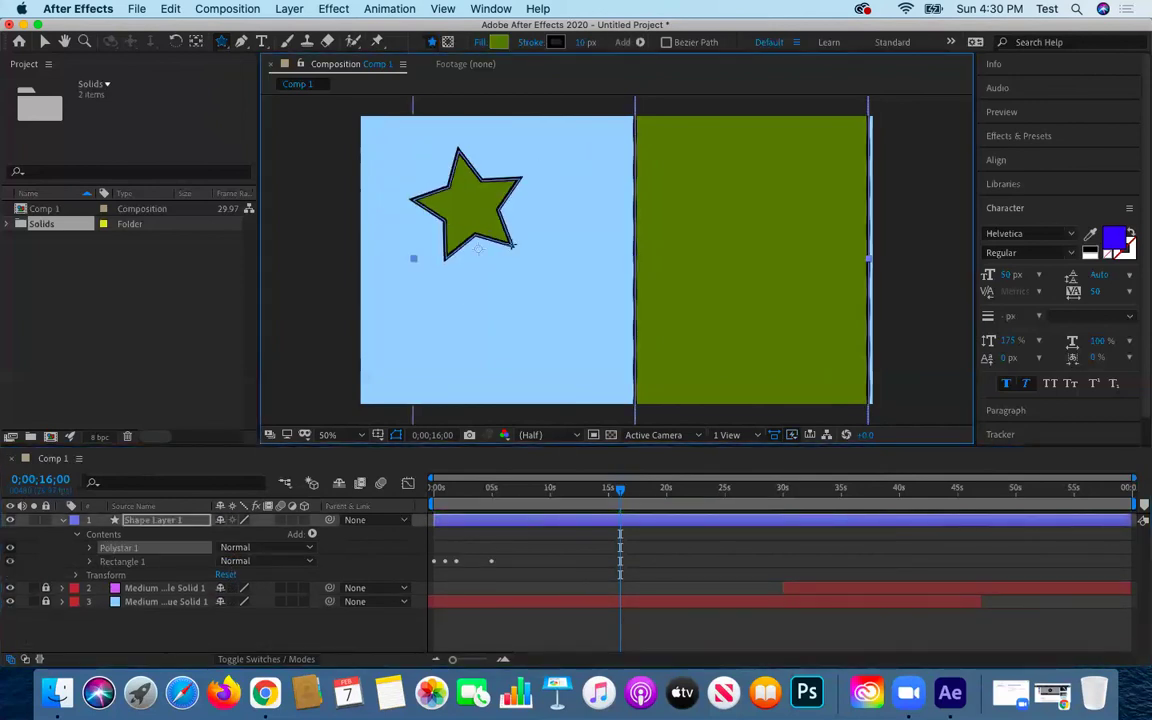
Change Polystar 1's Fill 1 colour to bright magenta DC00FF
click(90, 548)
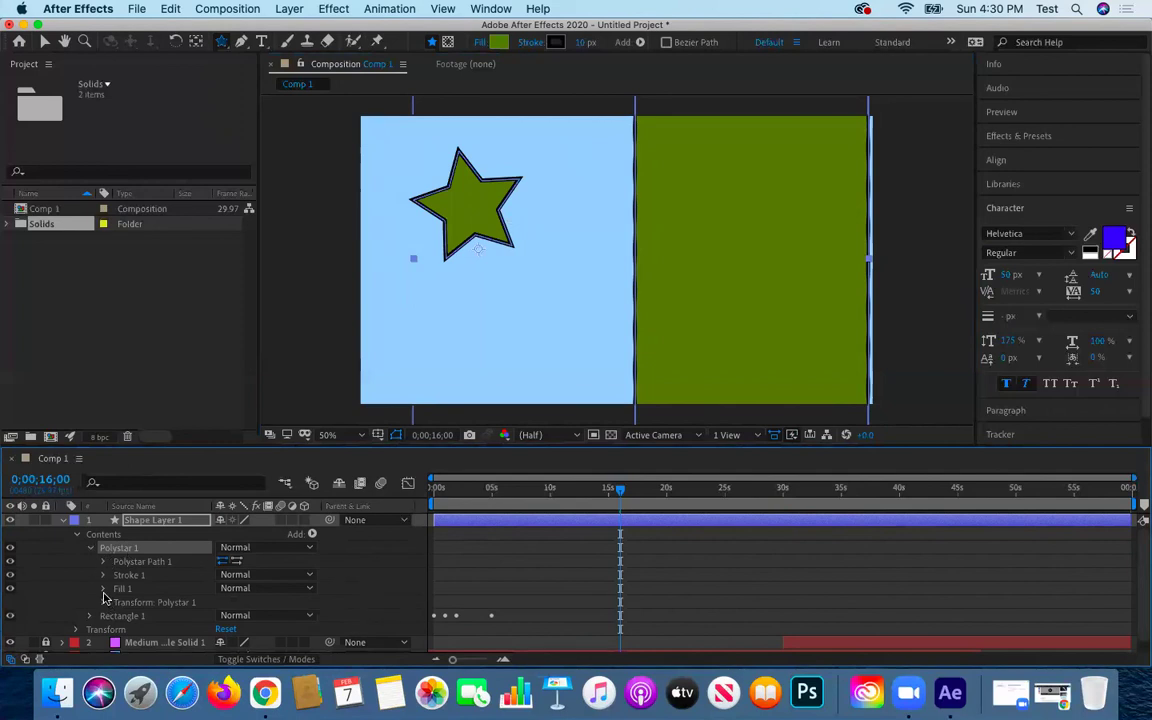
click(102, 589)
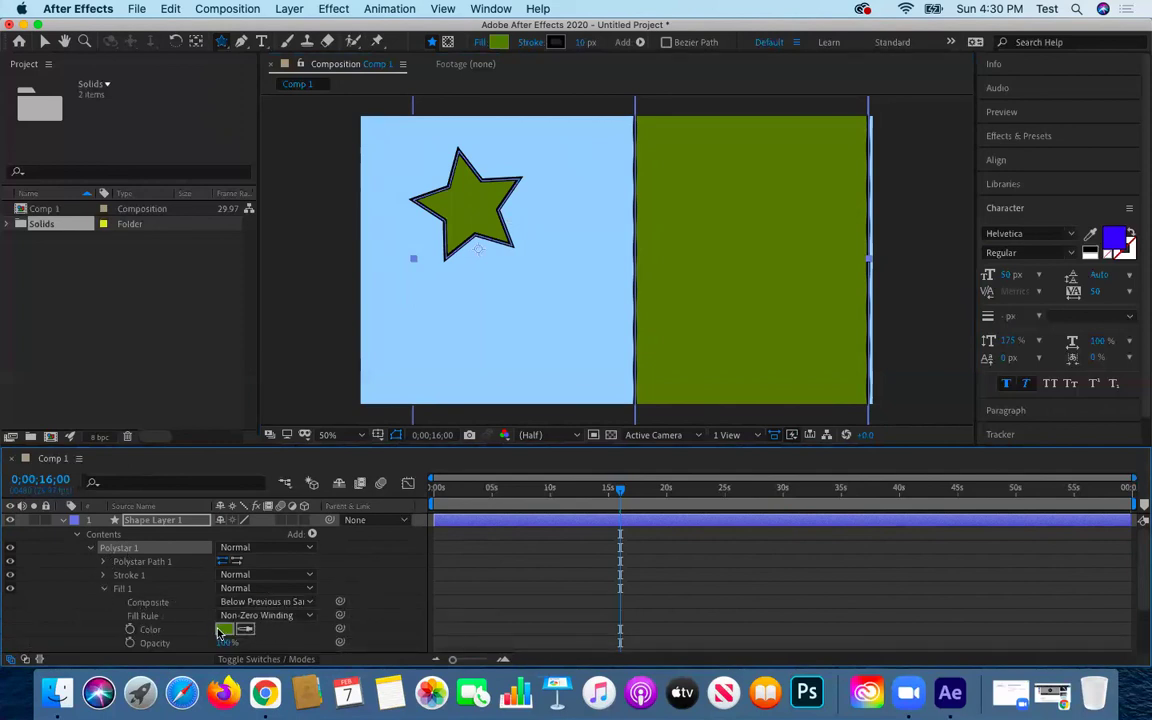
click(221, 630)
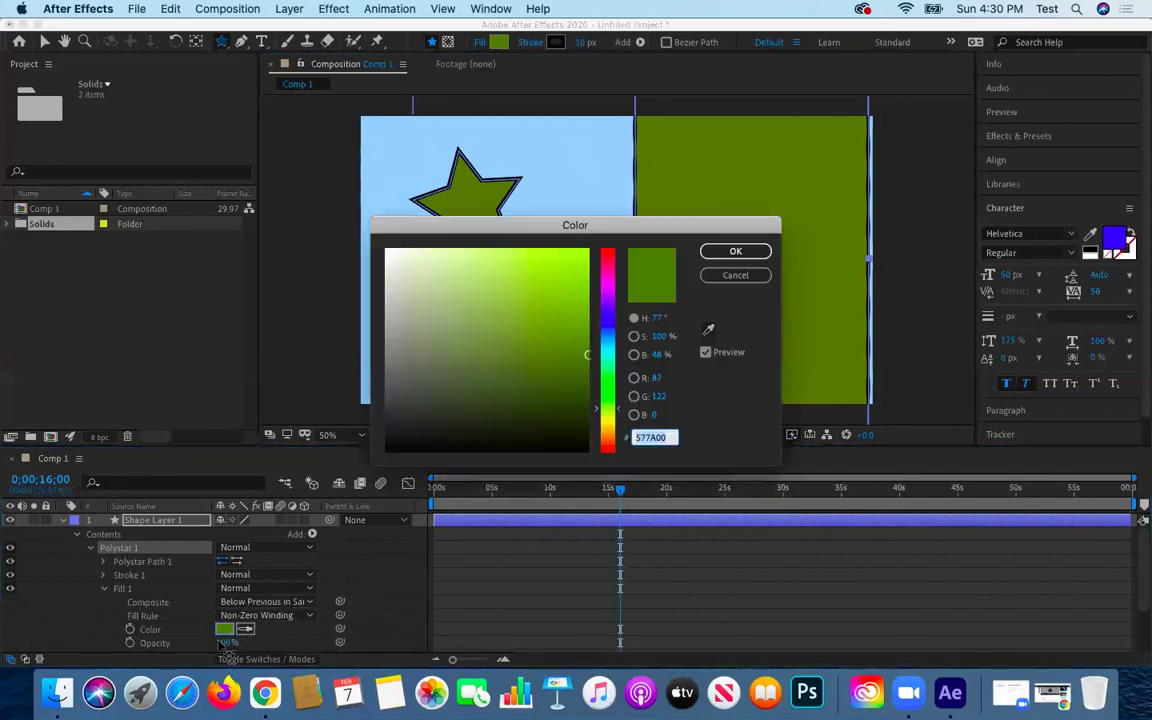
click(605, 290)
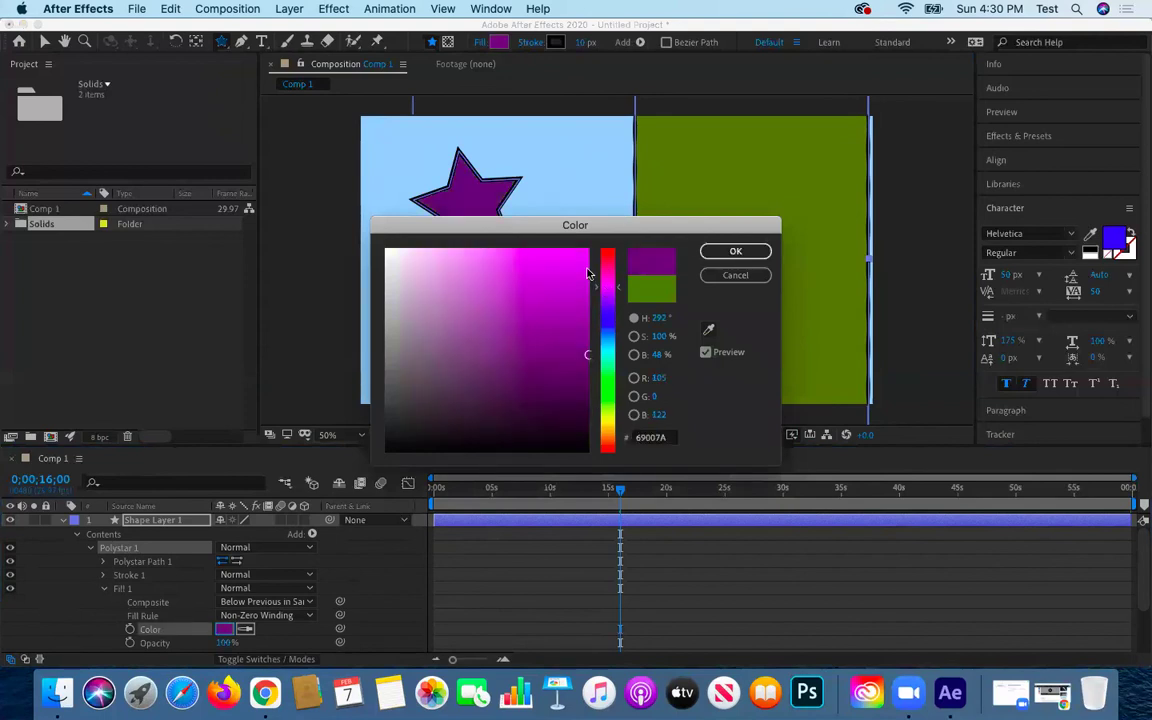
drag(588, 252, 627, 233)
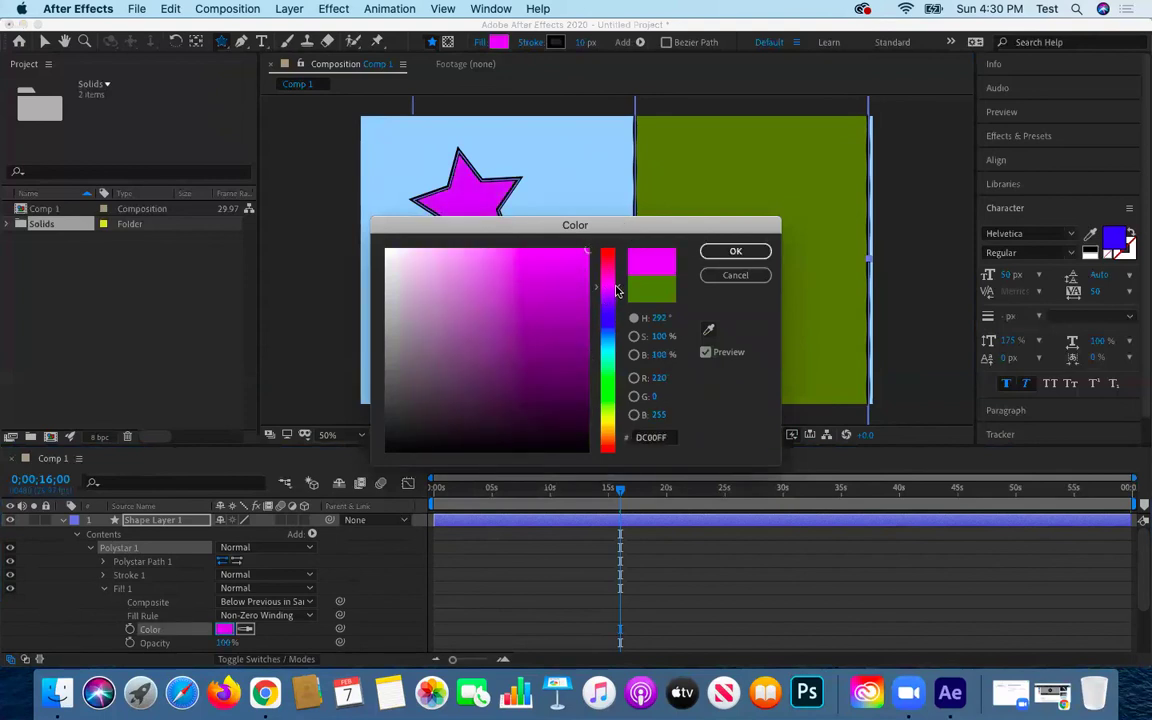
click(735, 251)
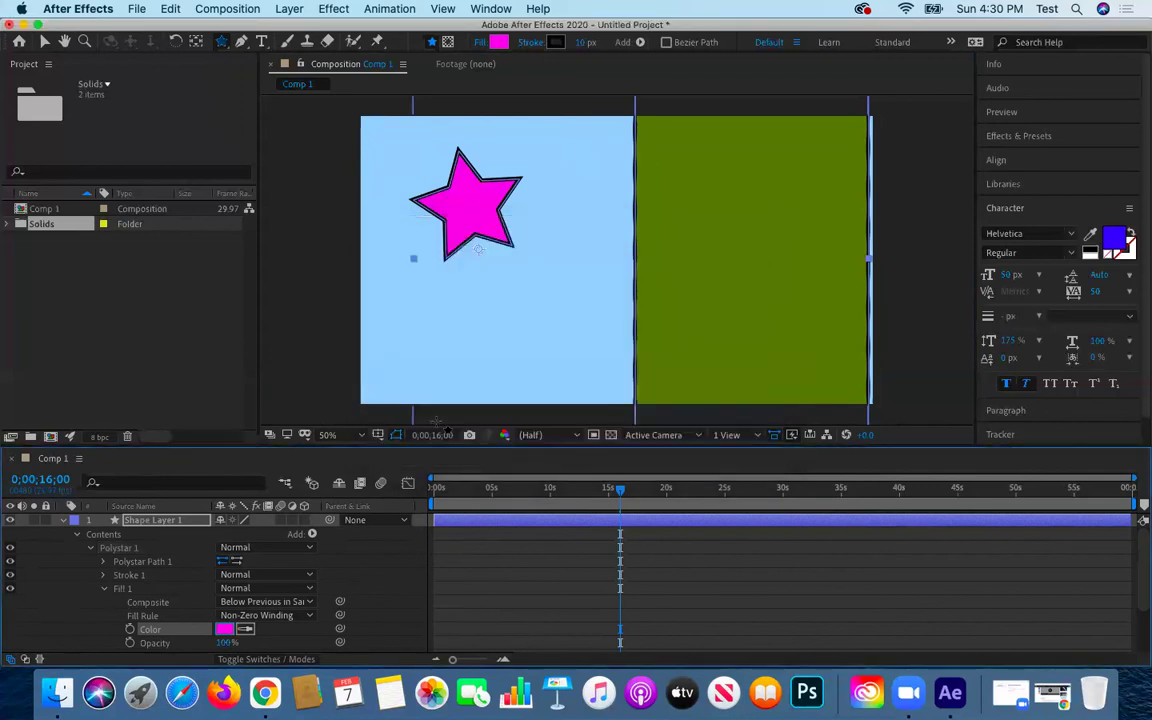
scroll(174, 612, down, 1)
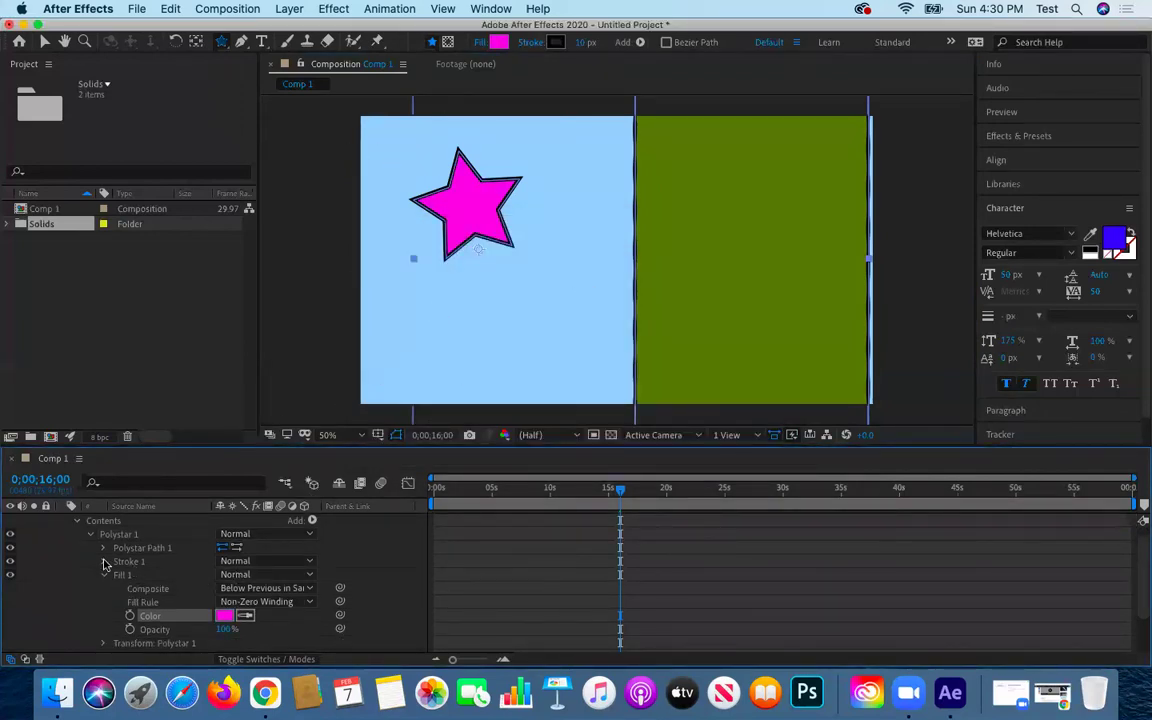
scroll(104, 565, down, 2)
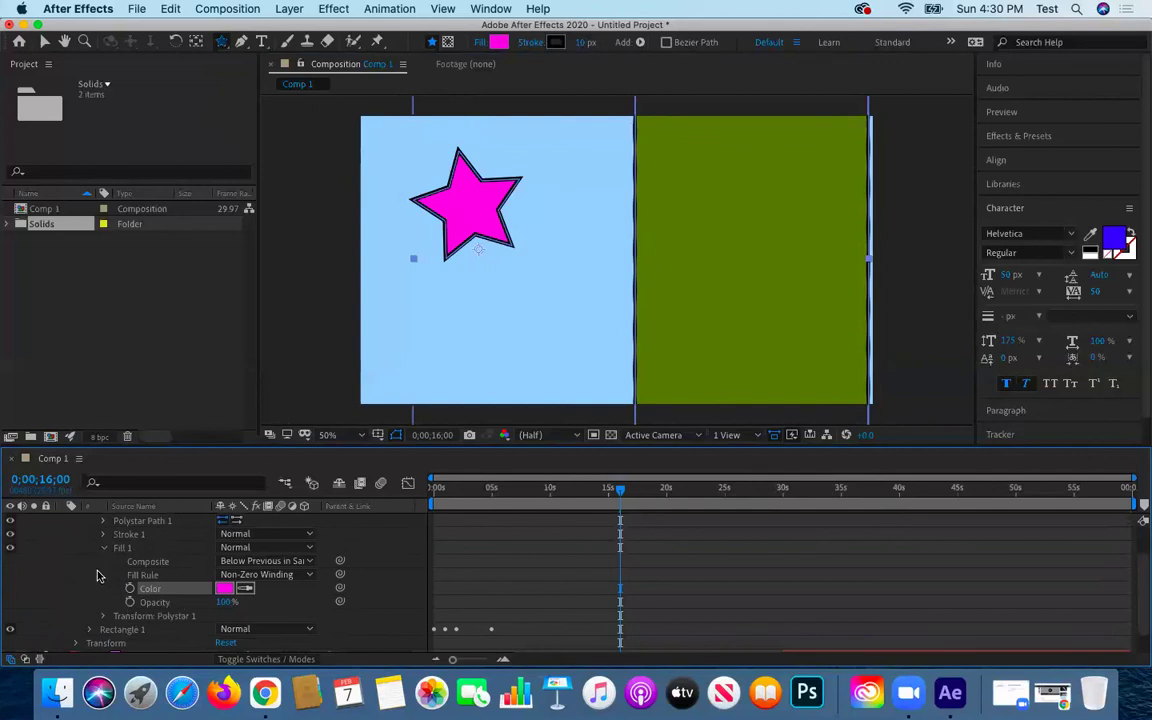
scroll(100, 601, up, 1)
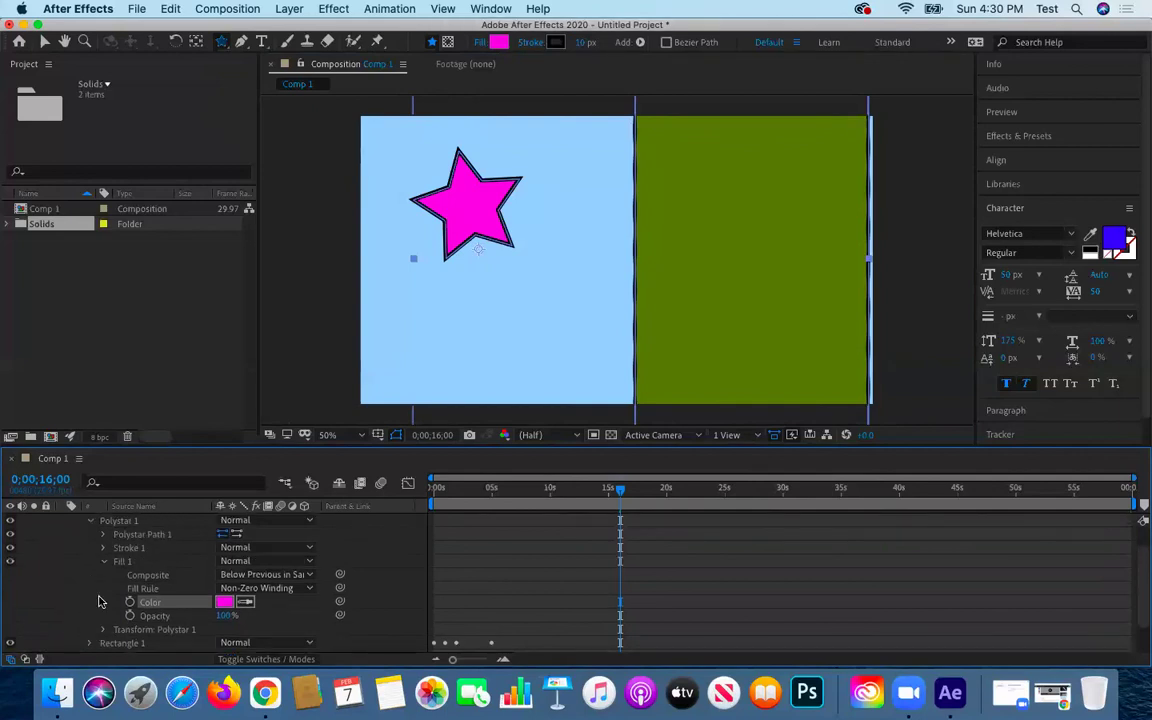
Give Polystar Path 1 88% Outer Roundness and 14 points, then return the playhead to 0s
click(104, 535)
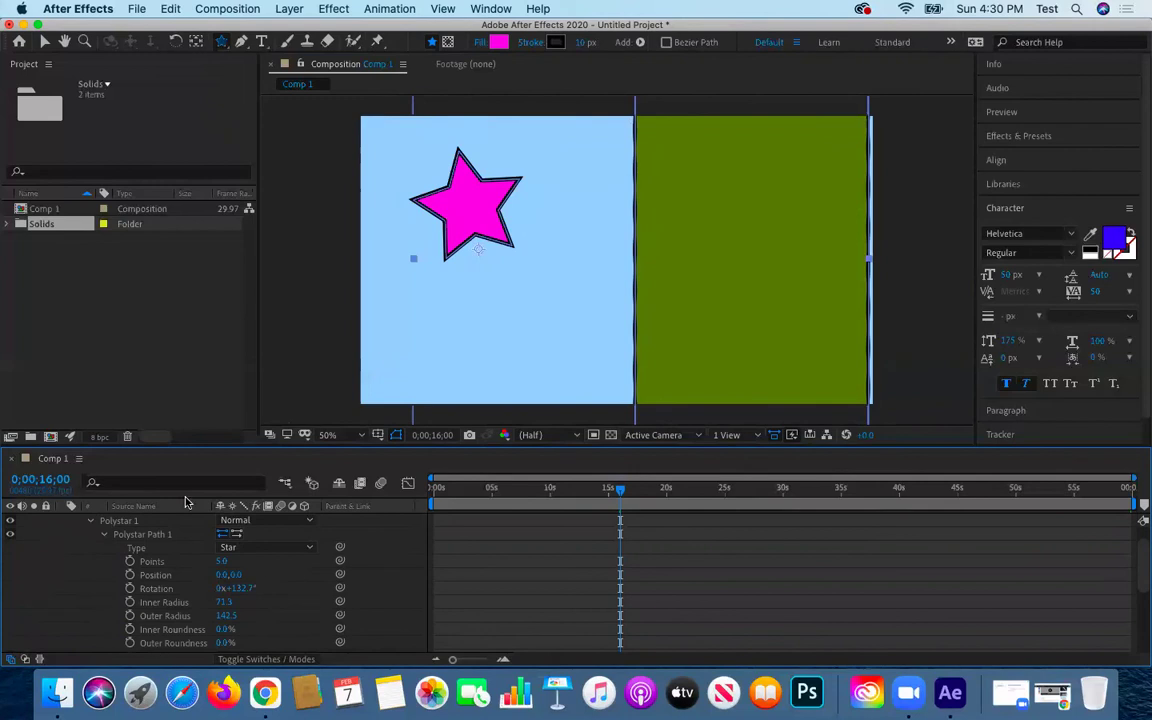
scroll(95, 600, down, 2)
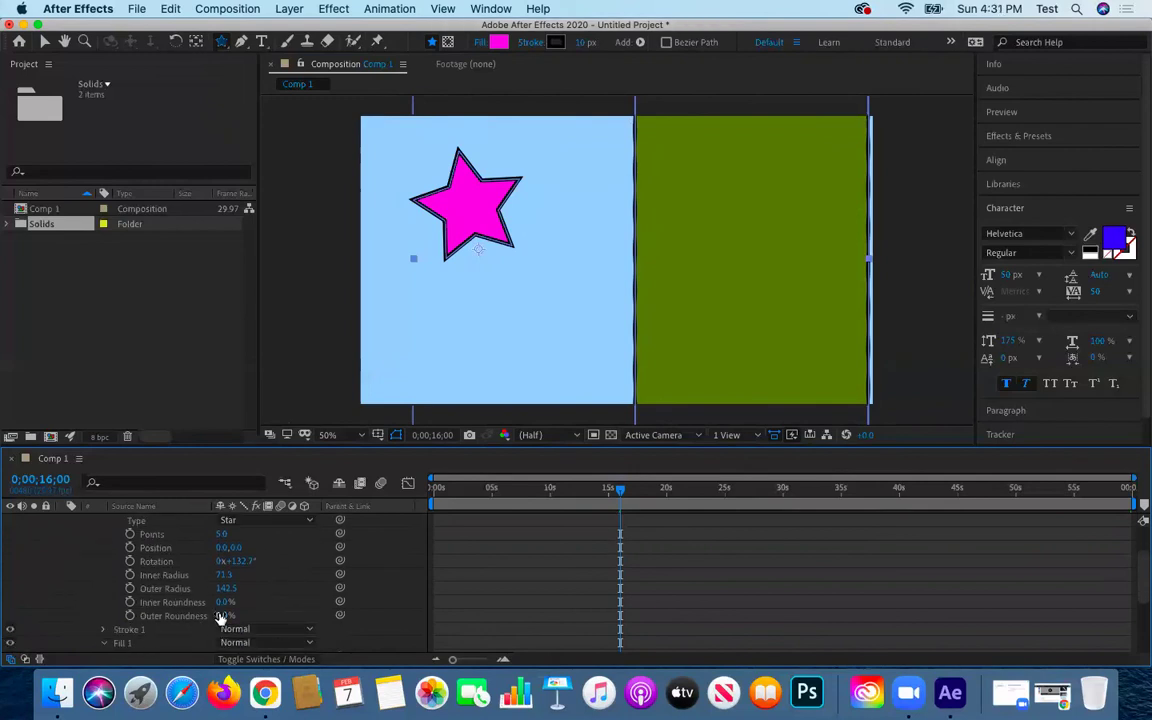
drag(222, 615, 293, 622)
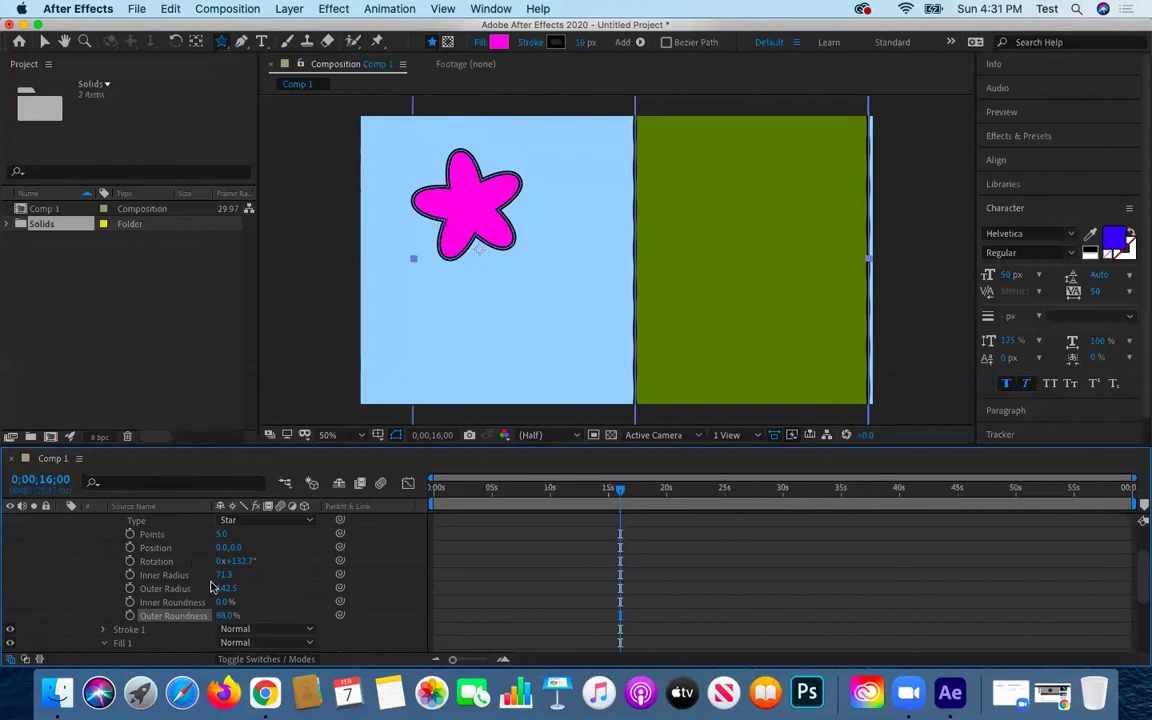
scroll(208, 590, up, 1)
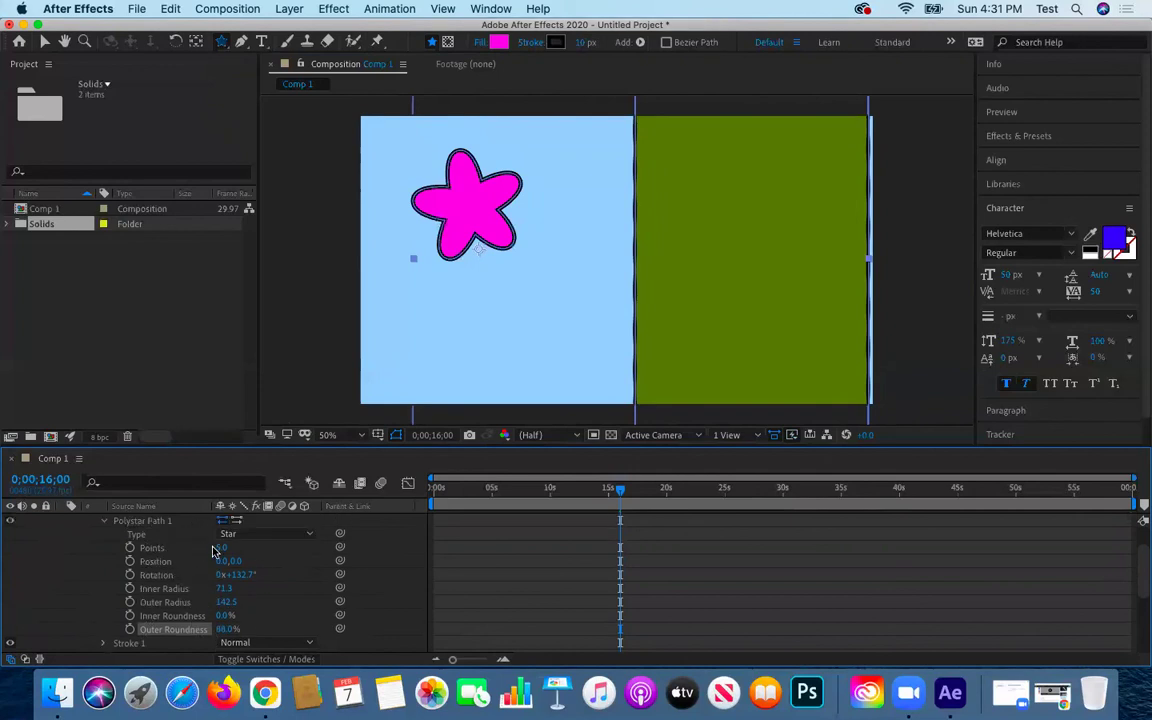
drag(224, 548, 136, 541)
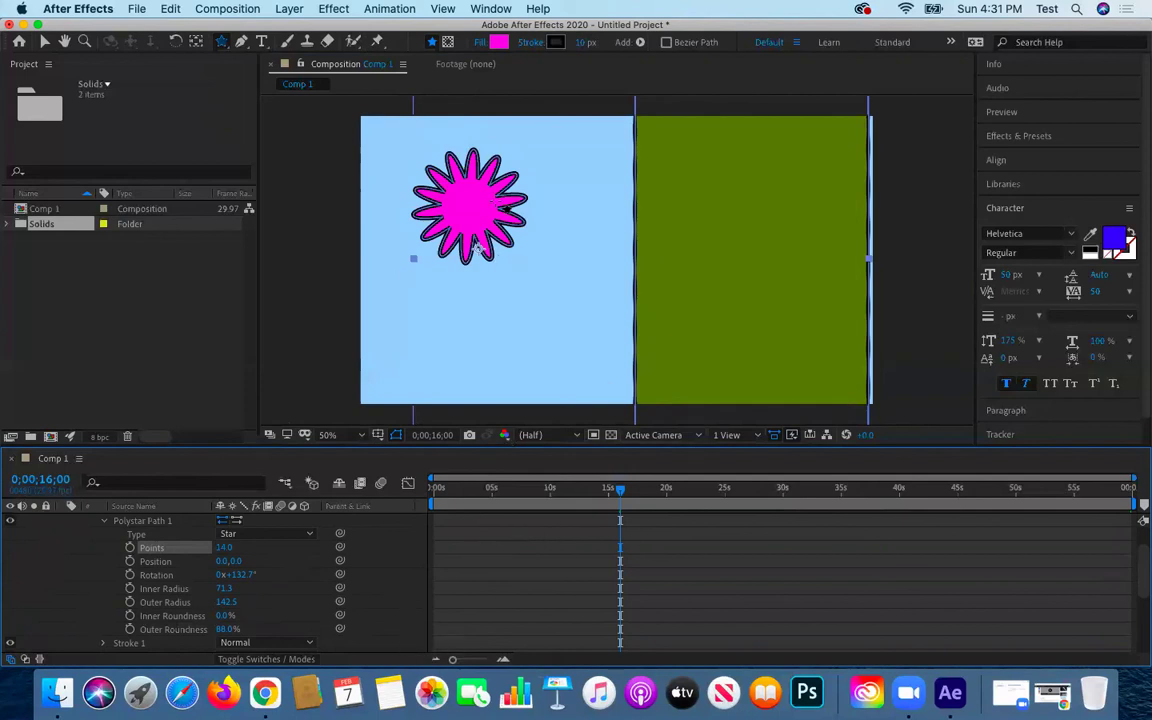
drag(616, 494, 436, 490)
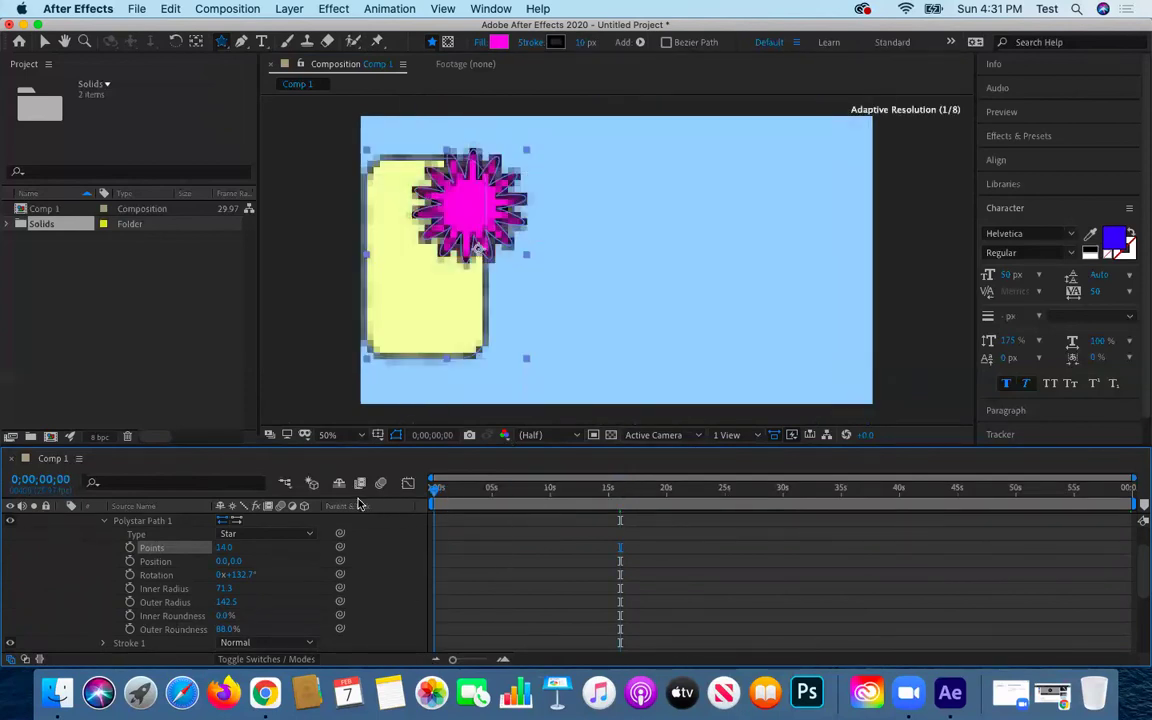
Keyframe the star's Points at 3 at 0 seconds and 13 at 15 seconds
click(226, 549)
text(3)
key(Return)
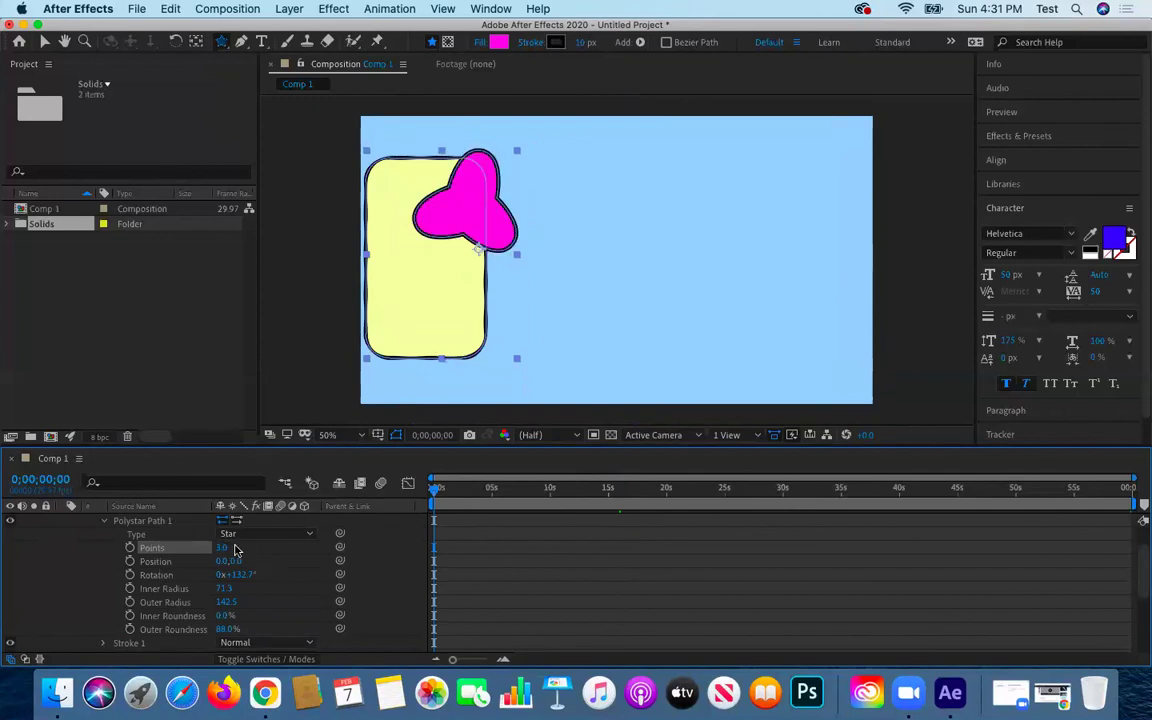
click(129, 549)
drag(434, 493, 606, 504)
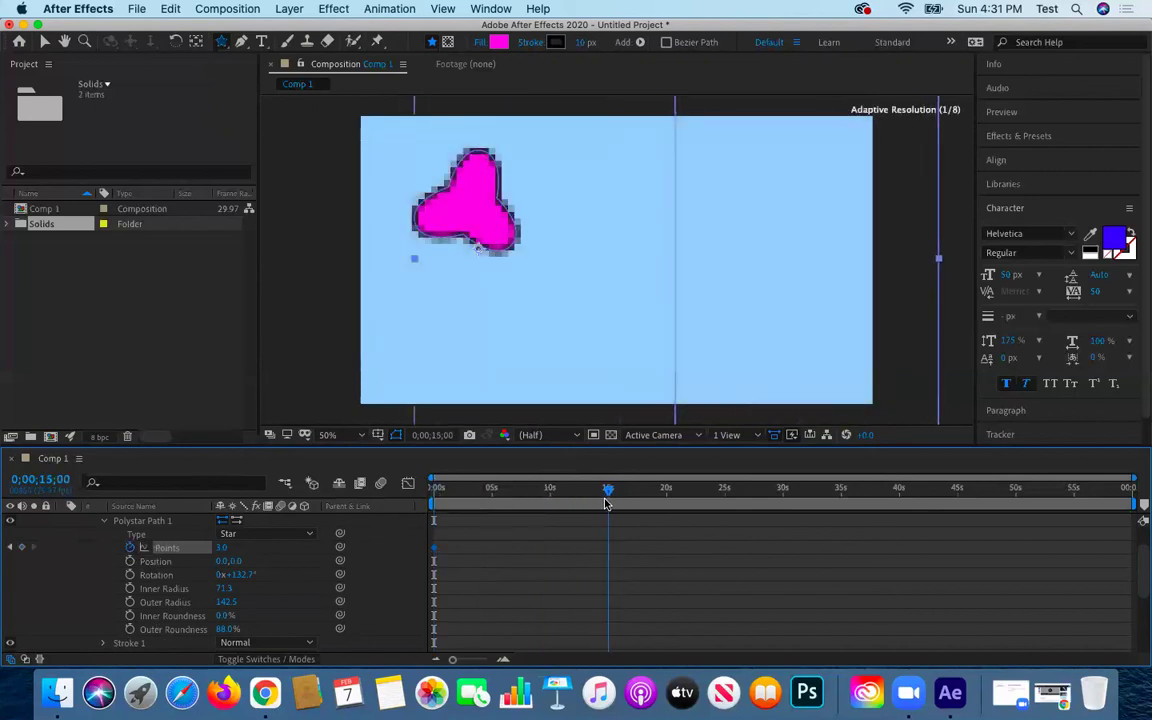
click(222, 548)
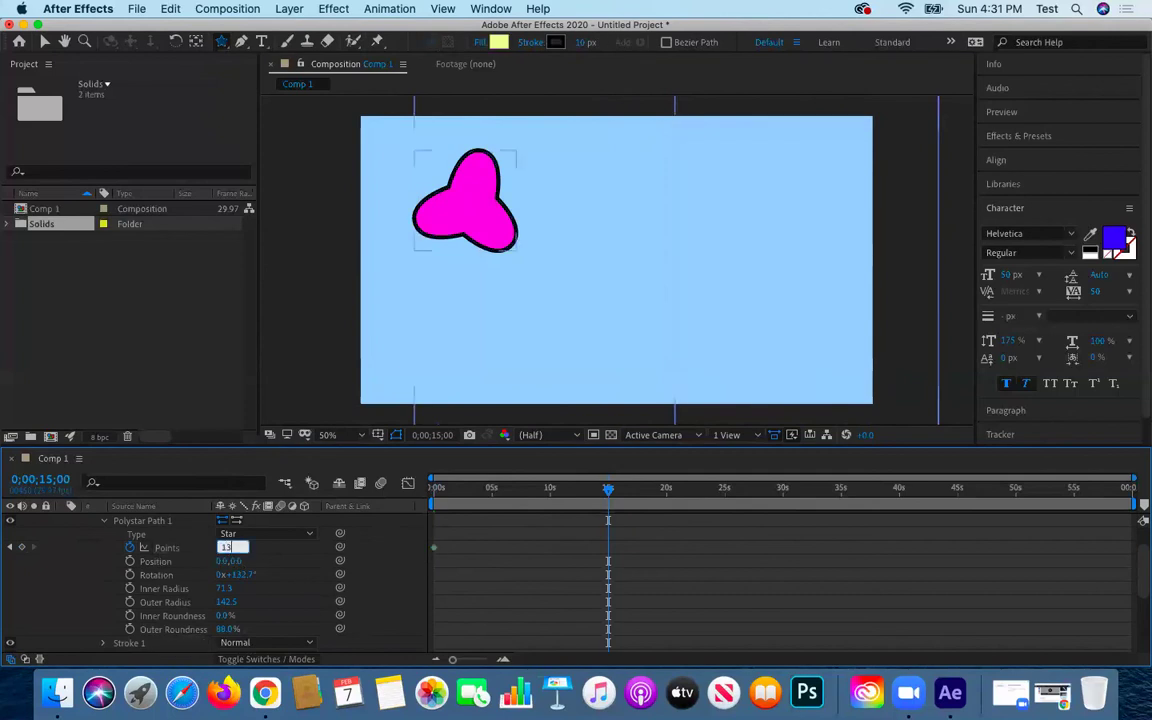
key(Return)
click(451, 529)
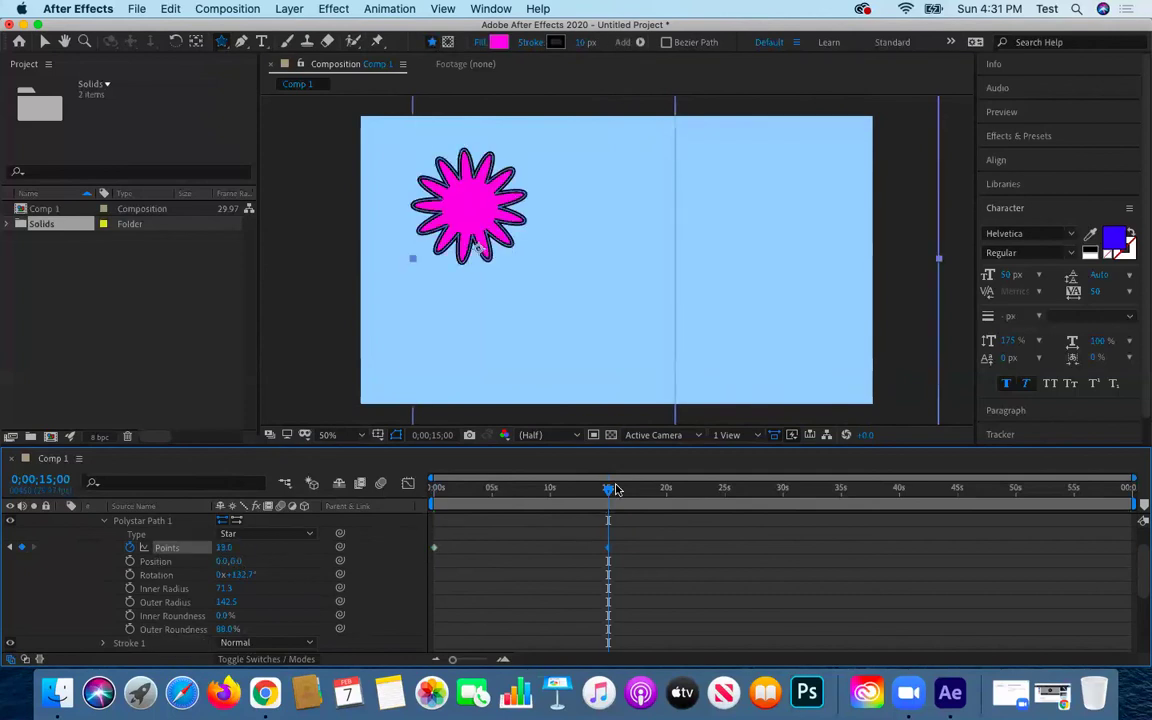
Return to the comp start and preview the points morph
drag(581, 491, 322, 487)
key(space)
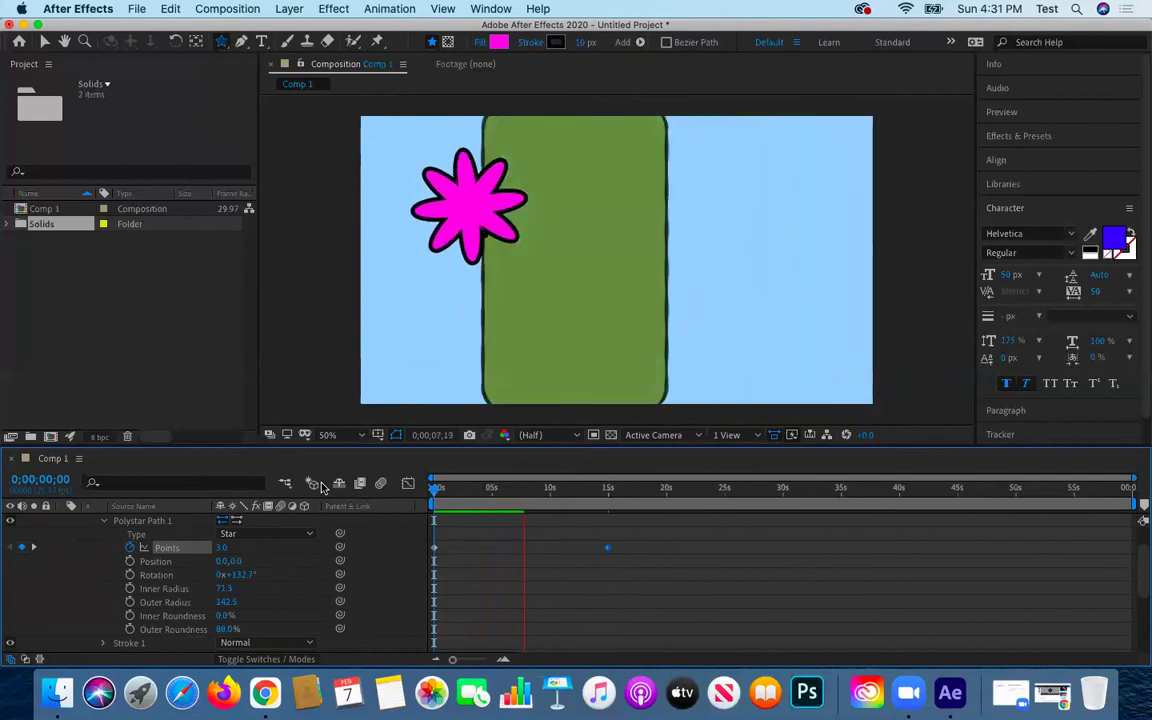
key(space)
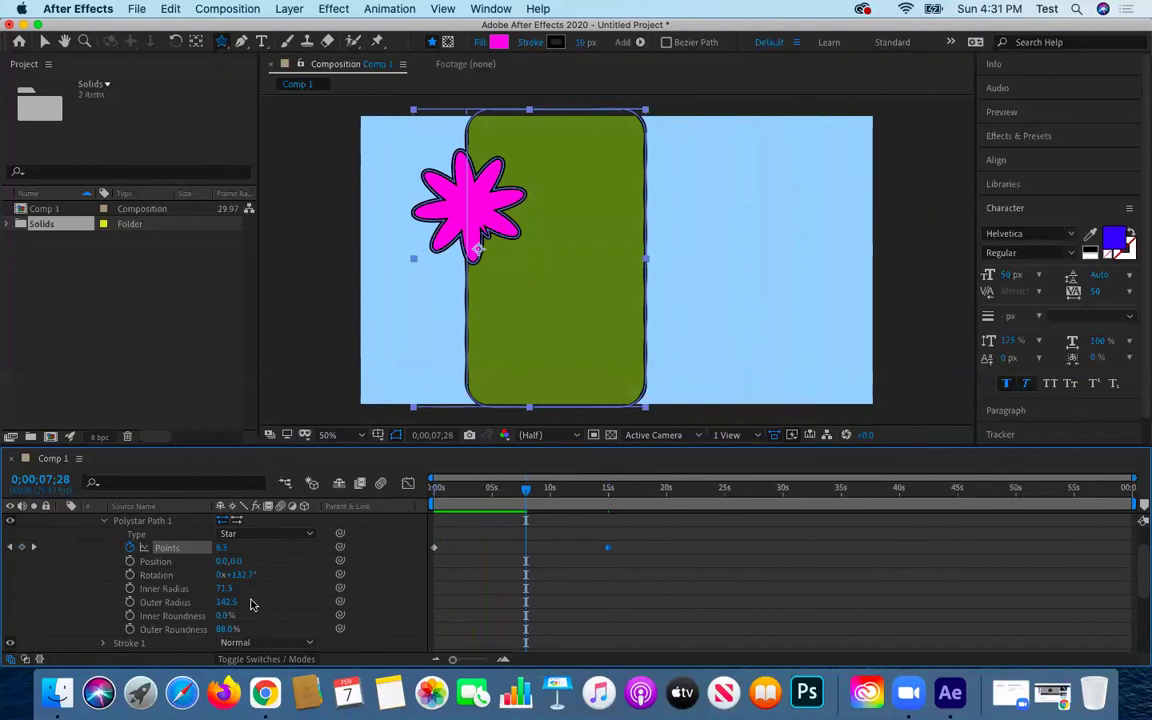
scroll(287, 601, down, 2)
scroll(287, 601, down, 1)
scroll(239, 590, up, 4)
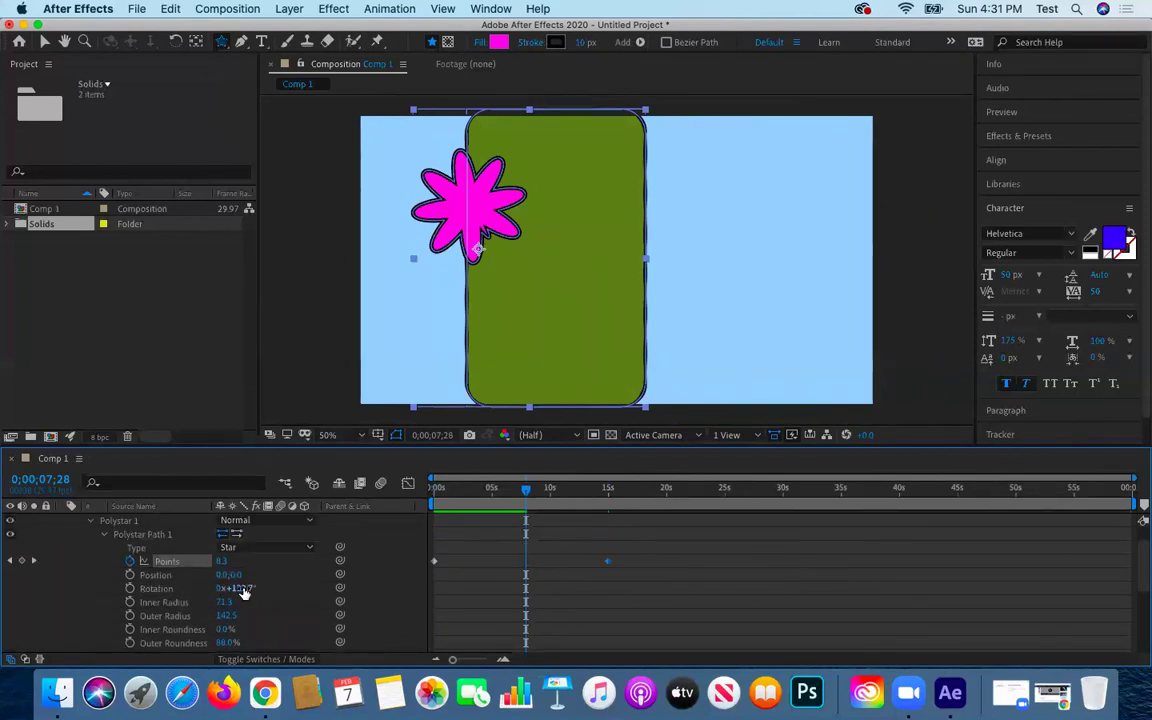
scroll(239, 590, down, 6)
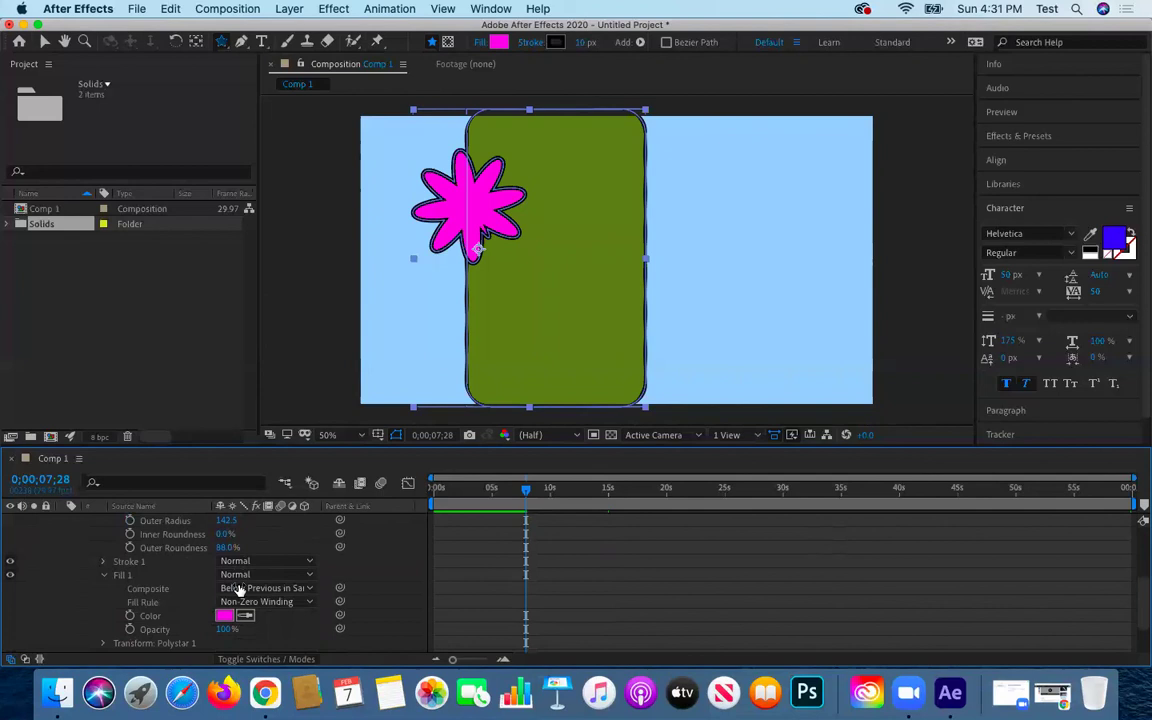
scroll(239, 590, up, 5)
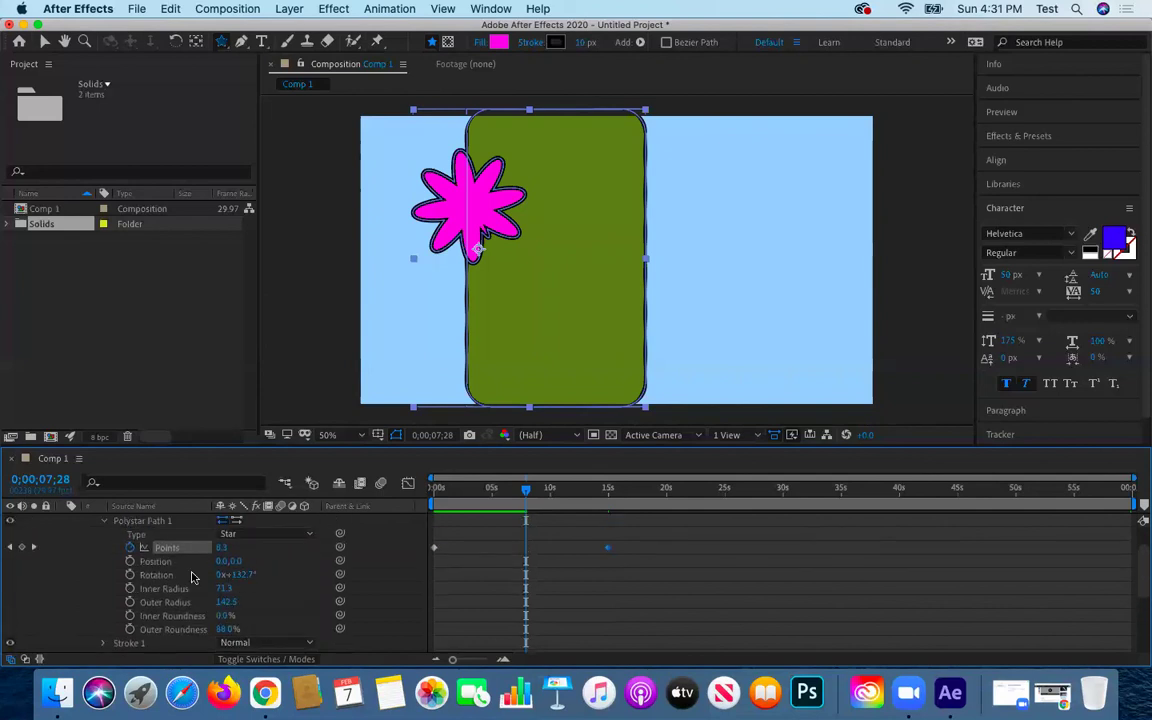
Enable the Rotation stopwatch at the comp start and locate the 0;00;02;00 mark
click(10, 547)
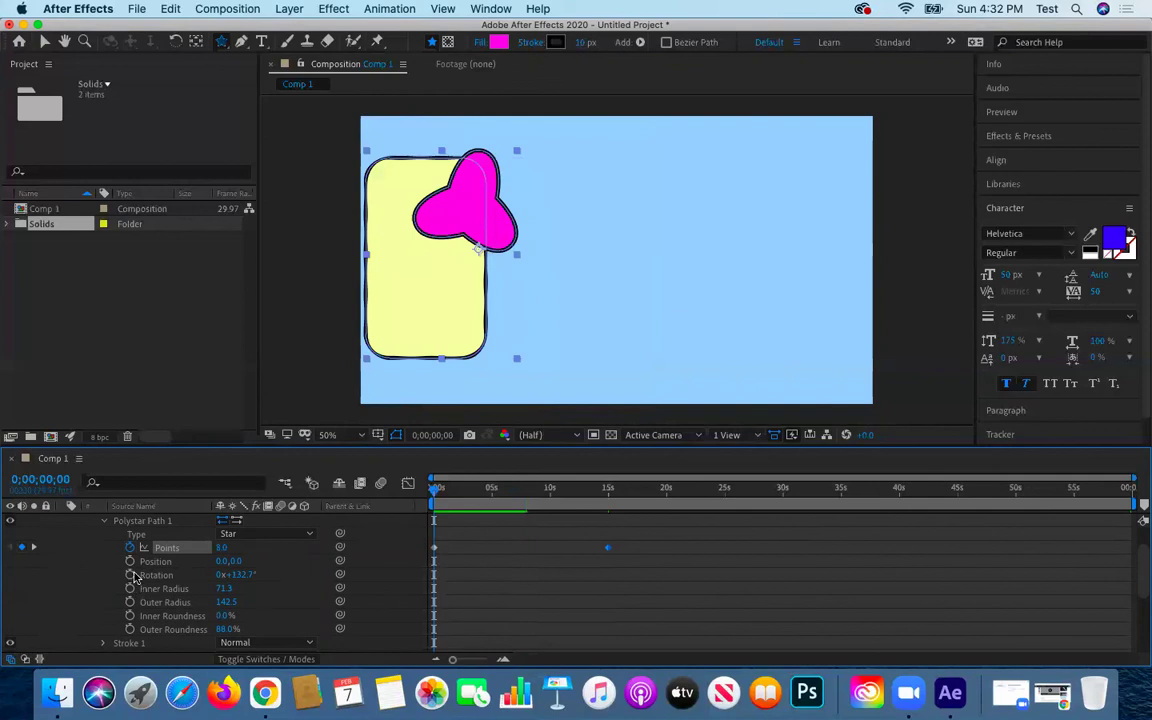
click(130, 576)
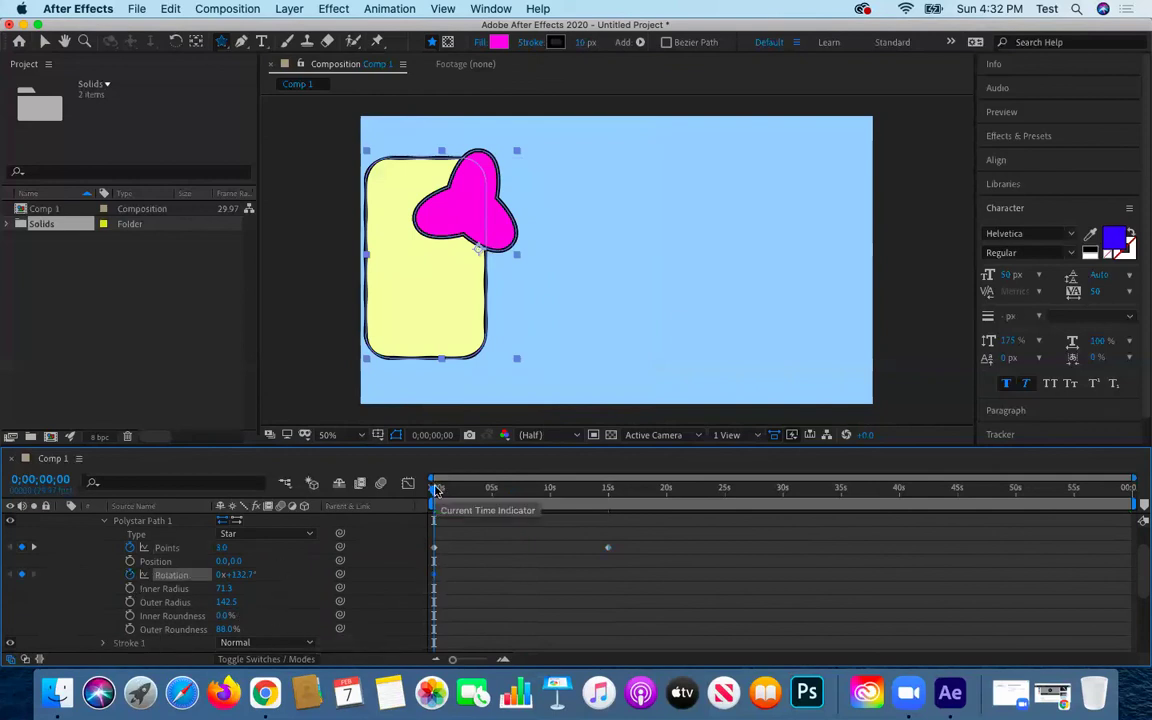
mouse_move(435, 490)
mouse_down()
mouse_move(482, 494)
mouse_move(458, 491)
mouse_up()
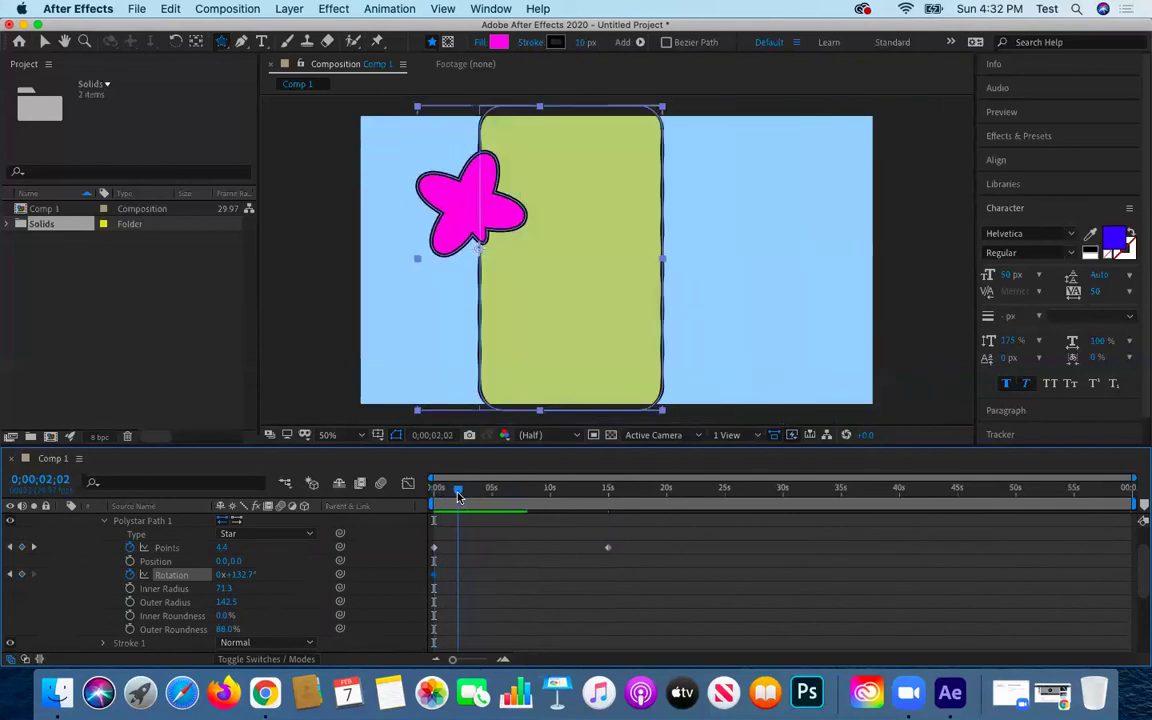
click(433, 435)
click(507, 338)
key(Return)
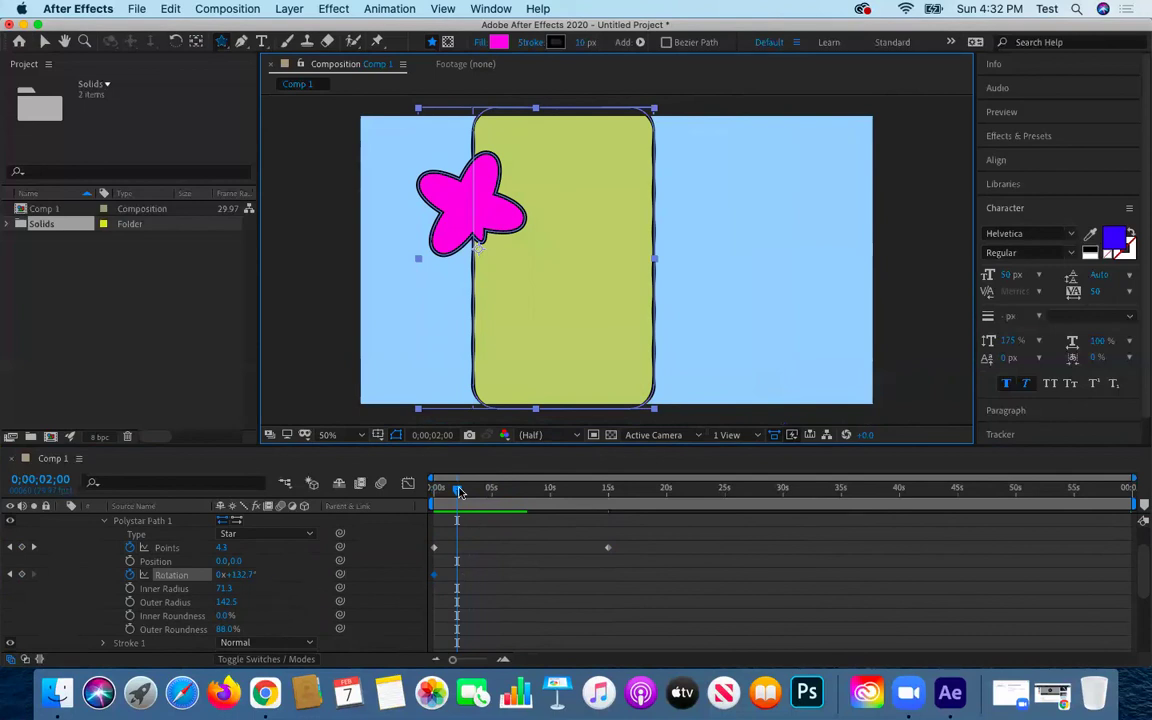
drag(459, 491, 434, 491)
Set Rotation to 0° at 0 seconds and one full turn (1x+0.0°) at 0;00;02;00
click(240, 574)
text(0)
key(Return)
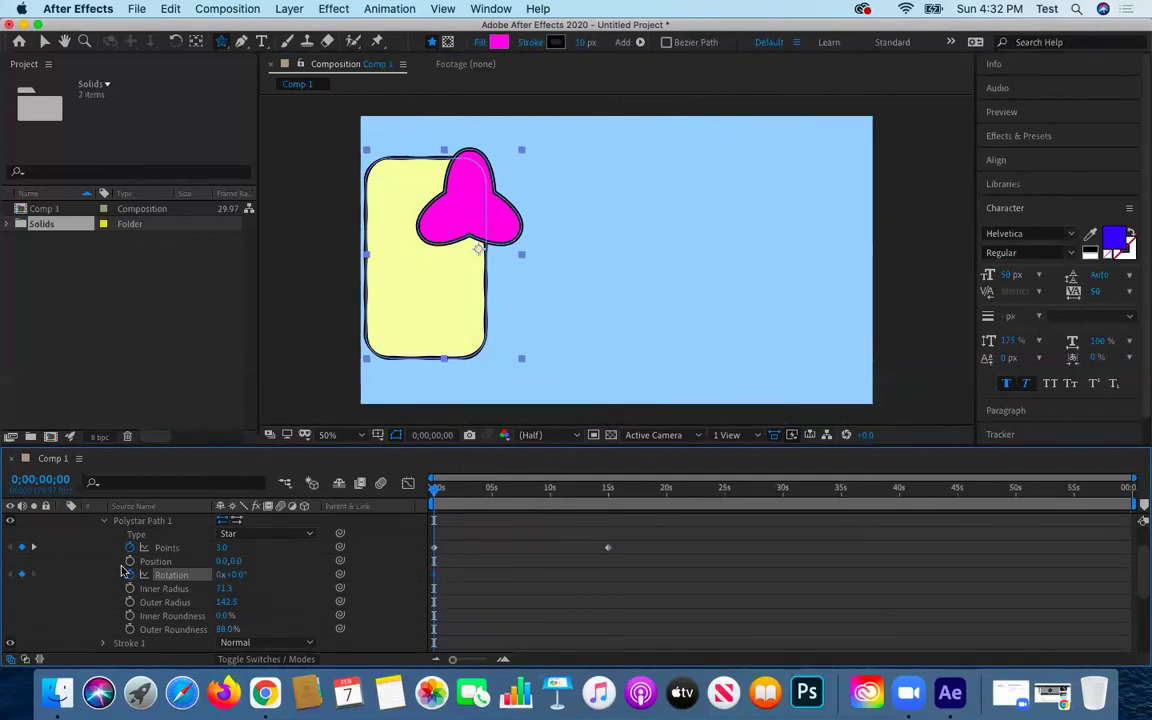
click(440, 435)
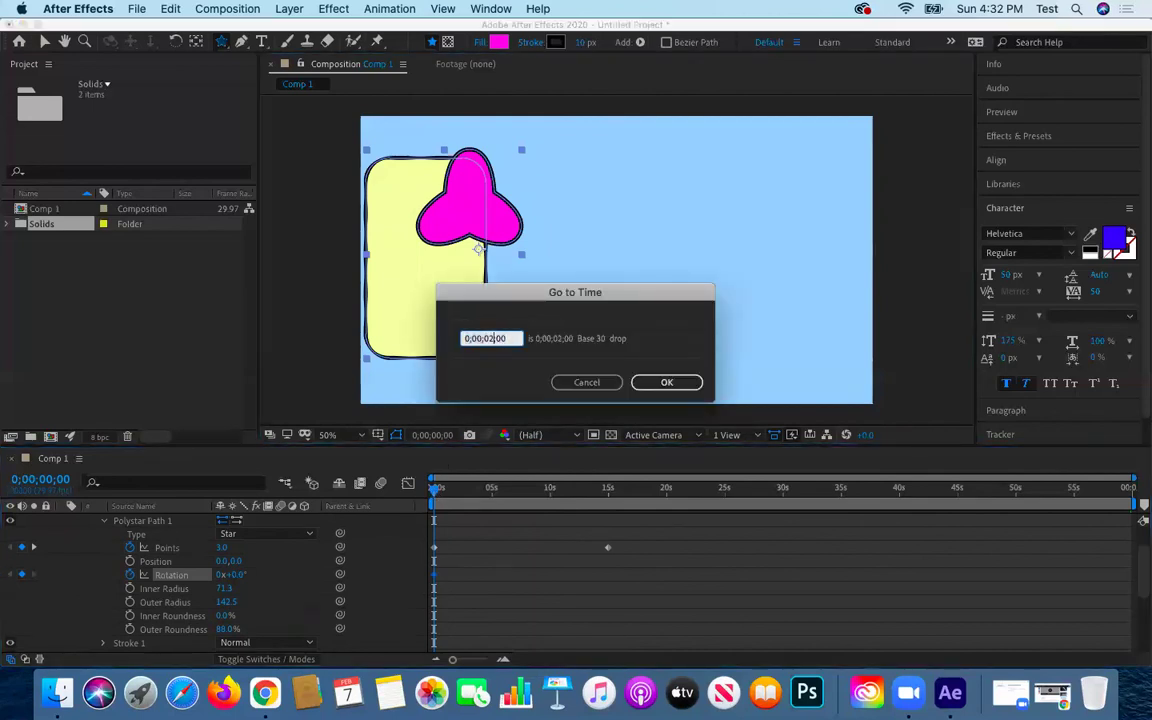
key(Return)
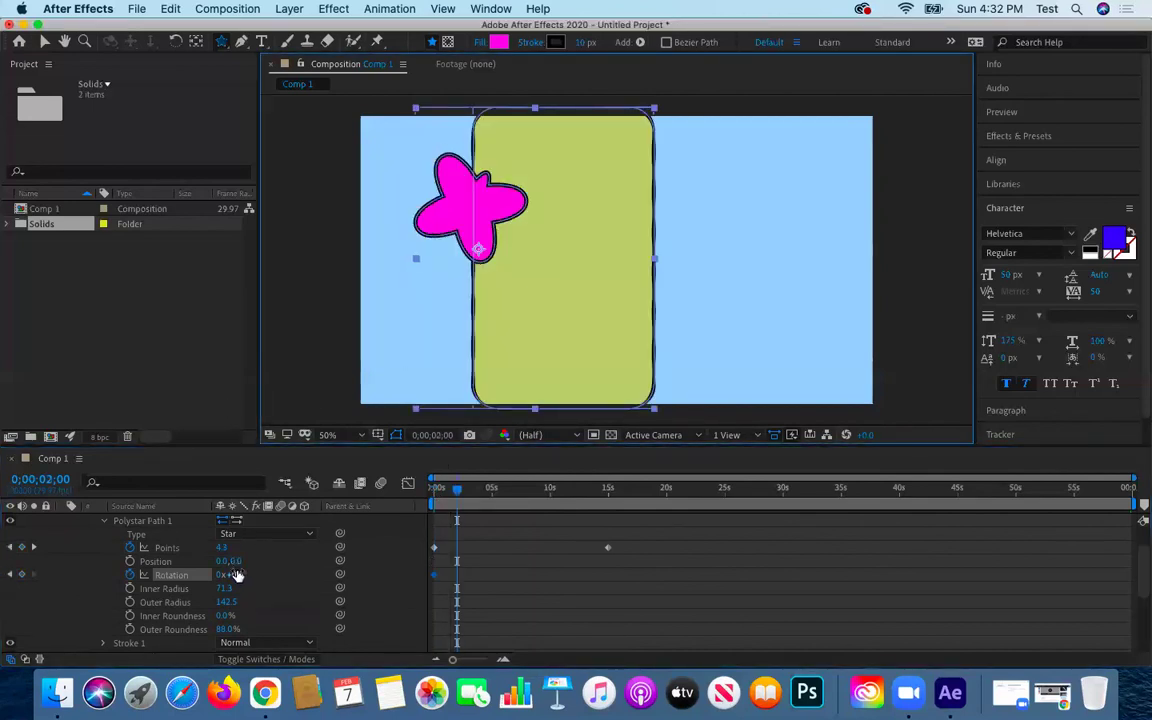
click(237, 575)
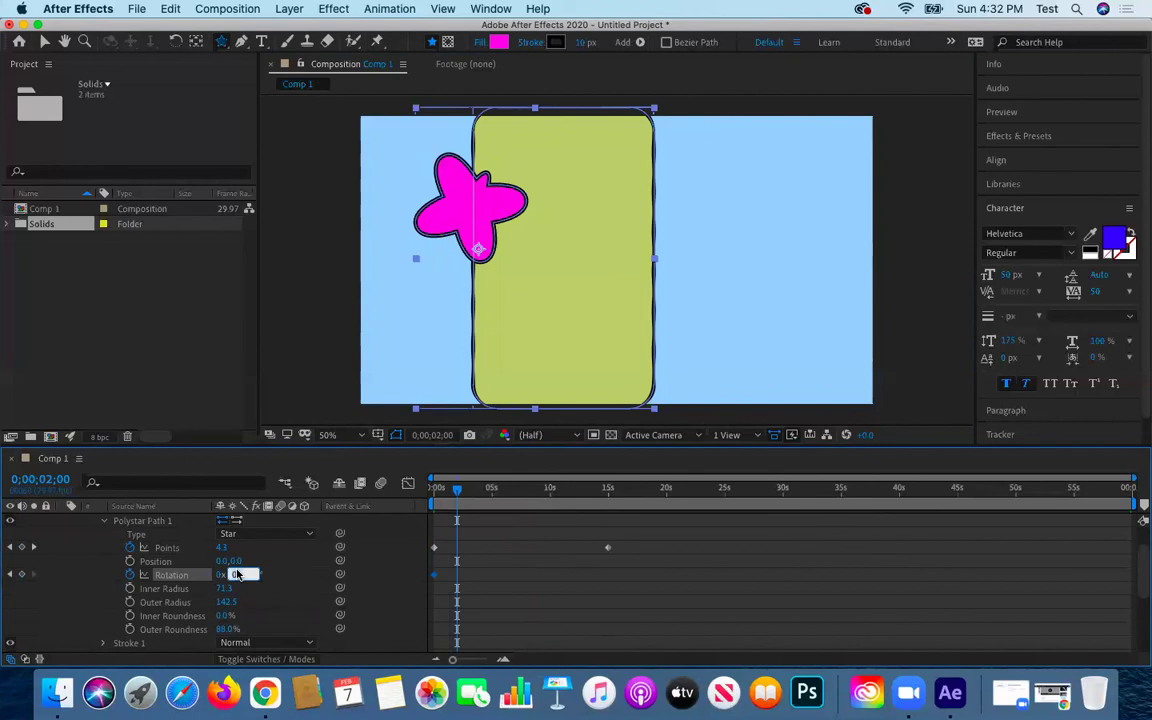
key(Return)
Add a loopOut("cycle") expression to the star's Rotation
right_click(164, 578)
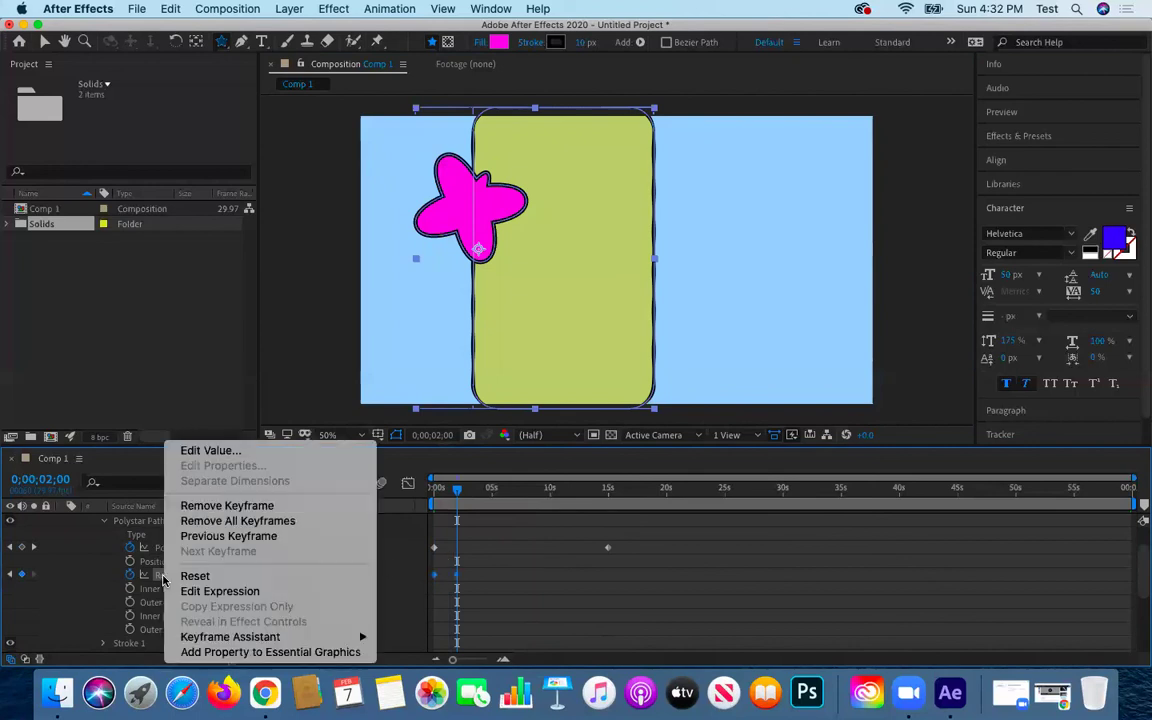
click(253, 589)
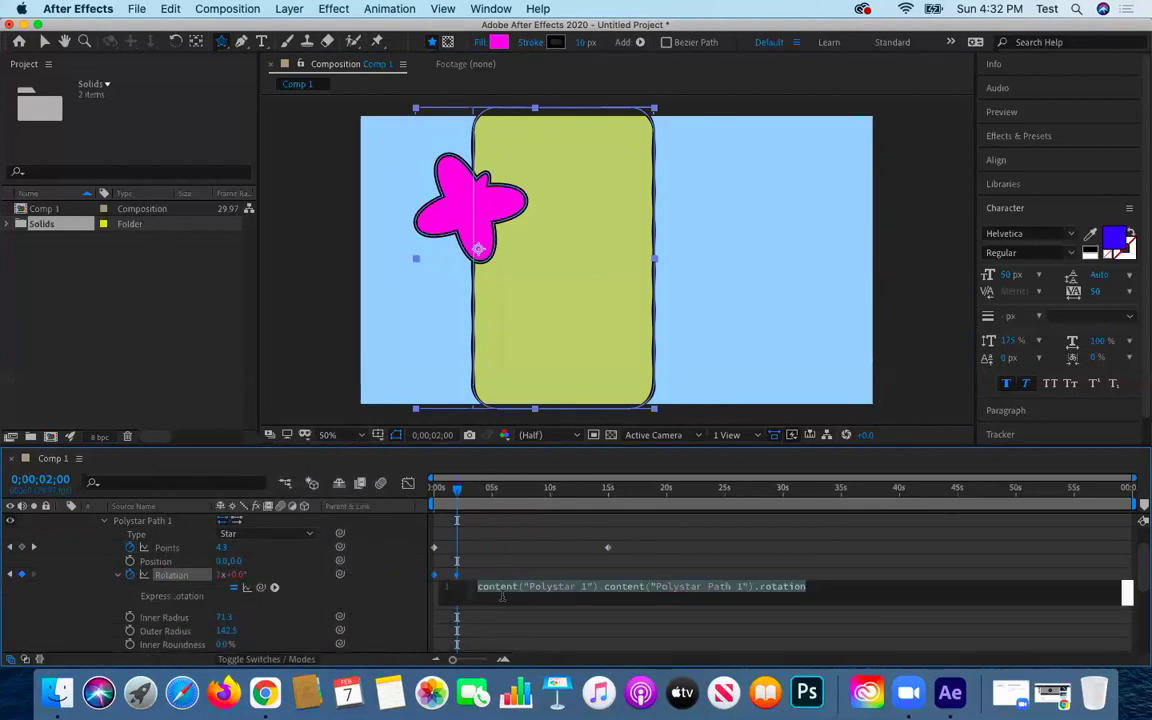
key(Right)
key(super+v)
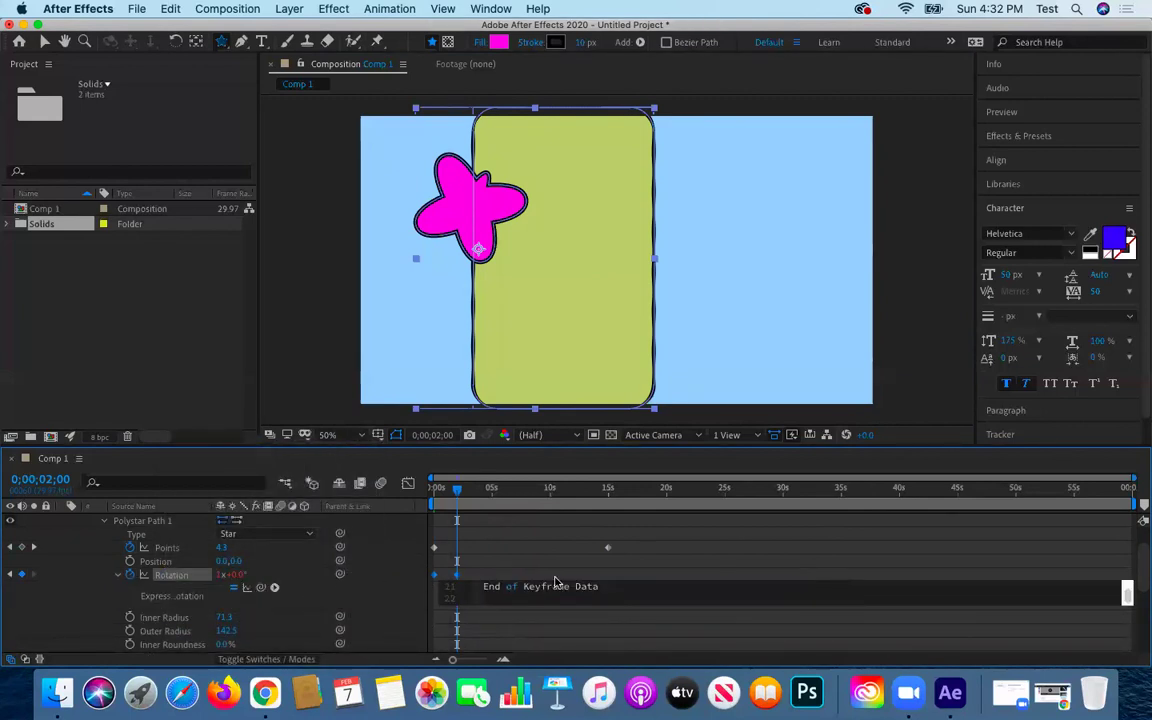
key(shift+Up)
text(loo)
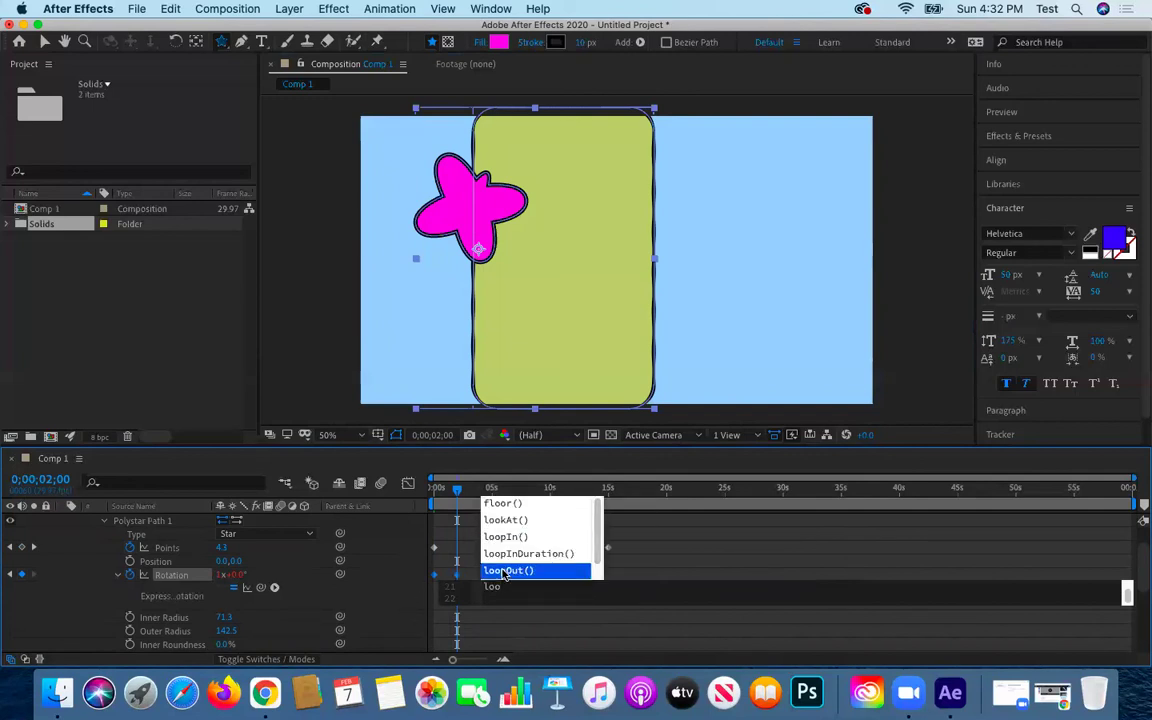
click(503, 571)
text("cyc)
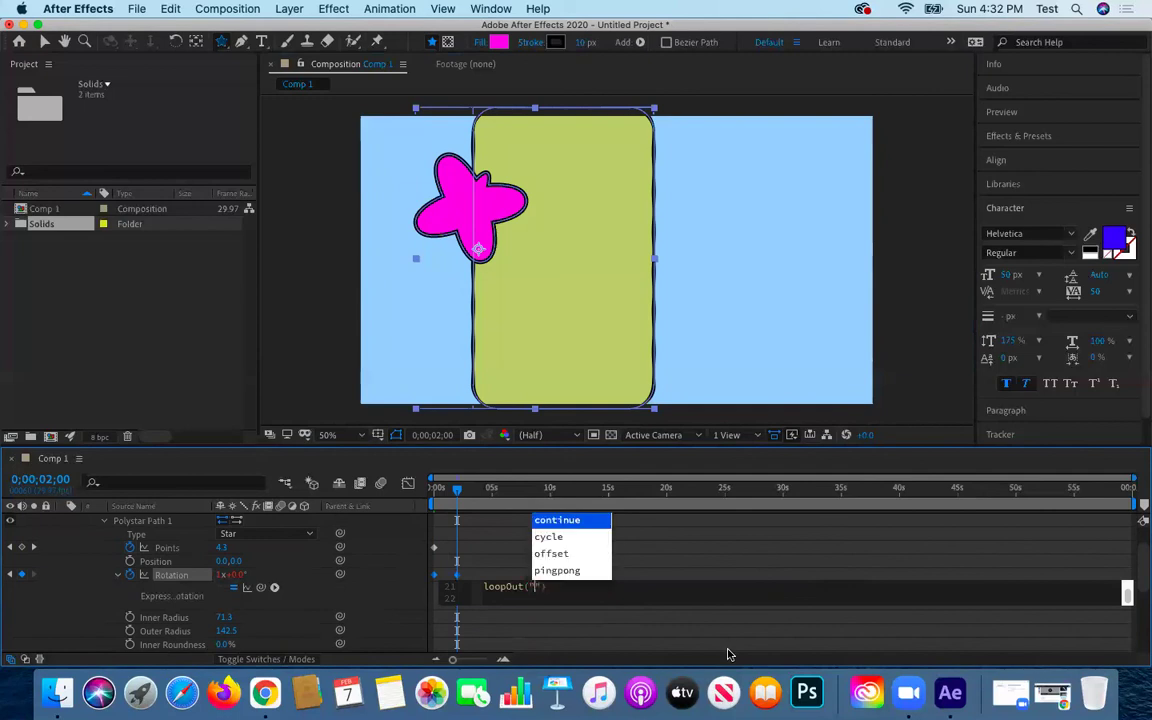
text(le)
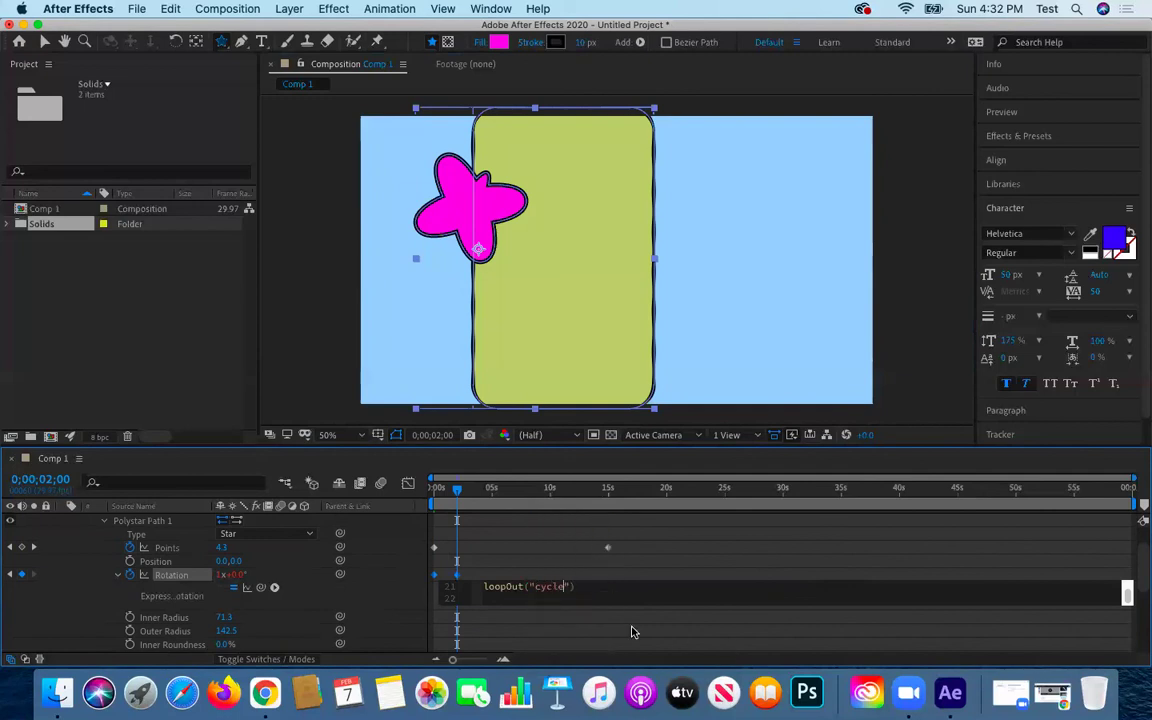
key(Return)
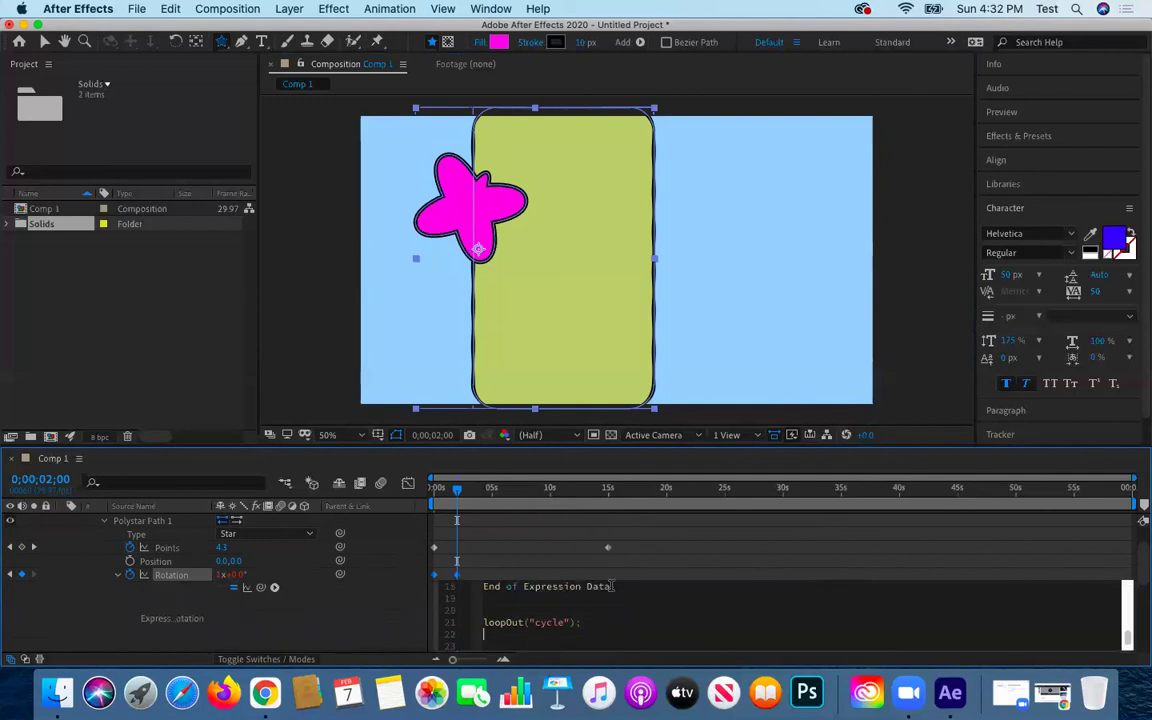
click(339, 612)
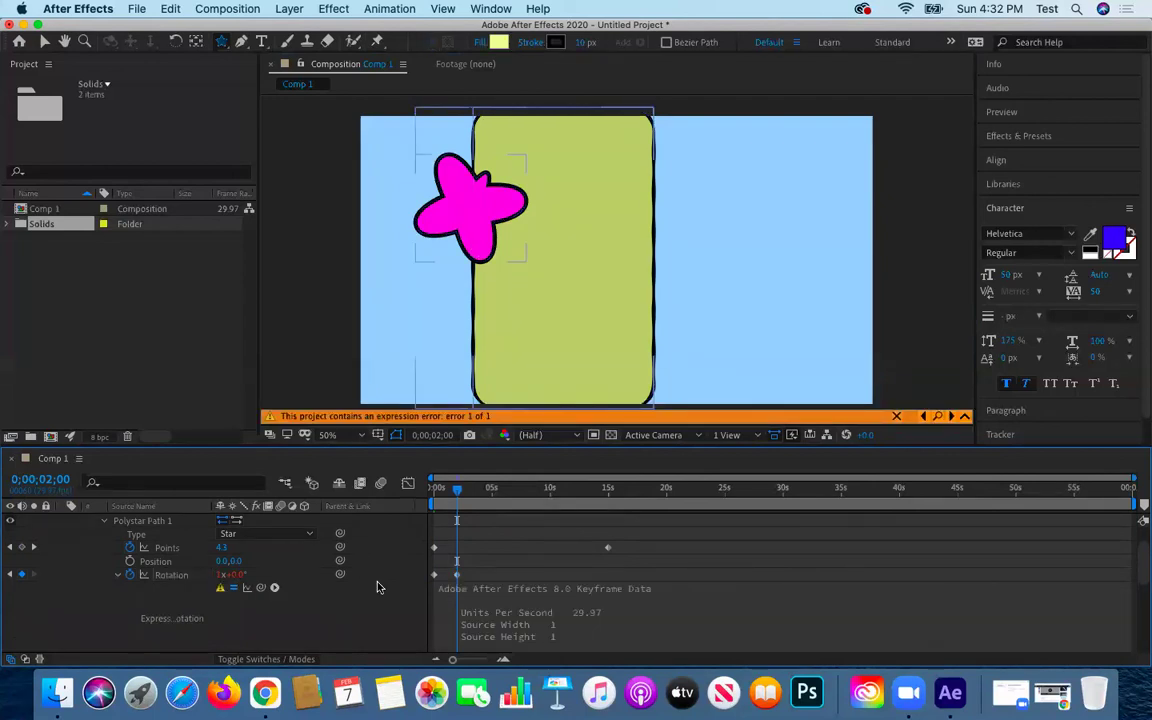
Delete the stray pasted keyframe lines from the Rotation expression, then preview the animation
scroll(226, 601, down, 1)
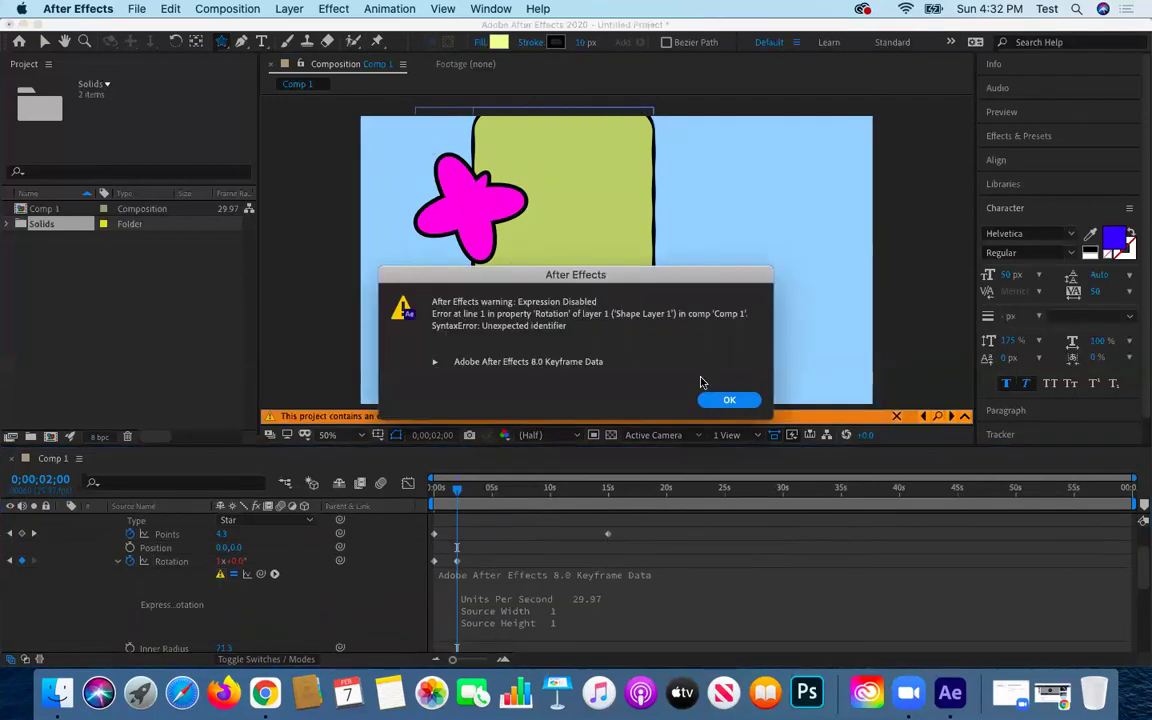
click(726, 398)
click(655, 592)
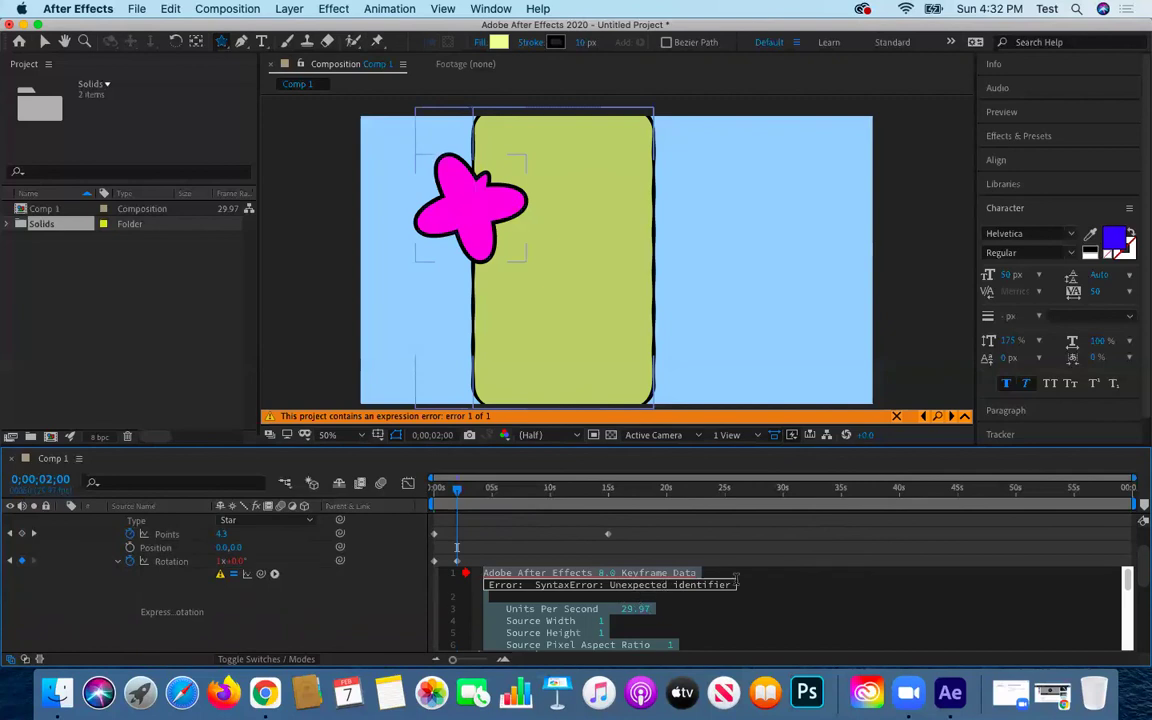
scroll(704, 588, down, 6)
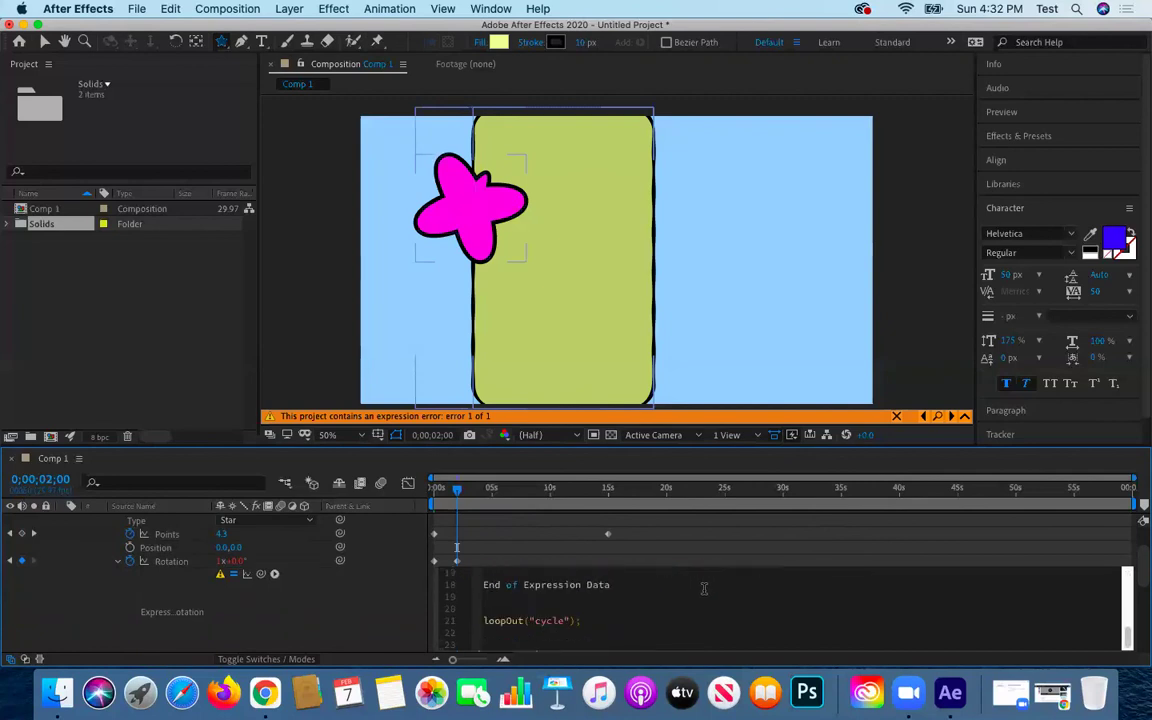
drag(612, 585, 488, 530)
key(BackSpace)
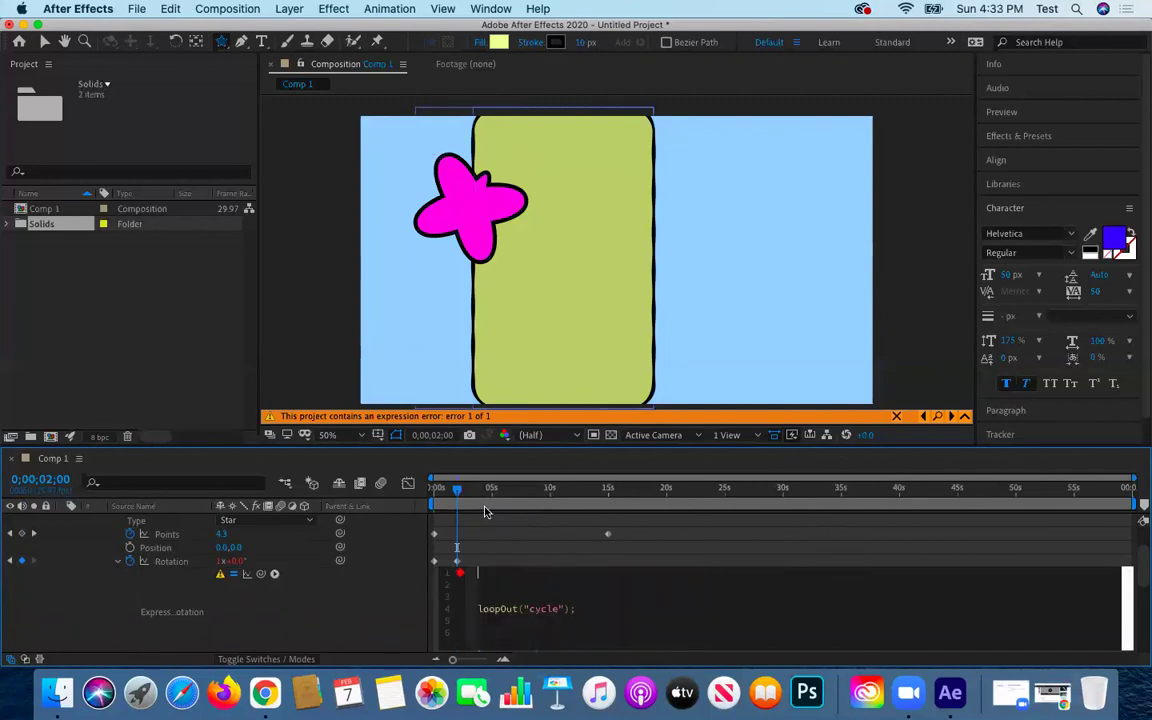
key(BackSpace)
key(BackSpace)
key(BackSpace)
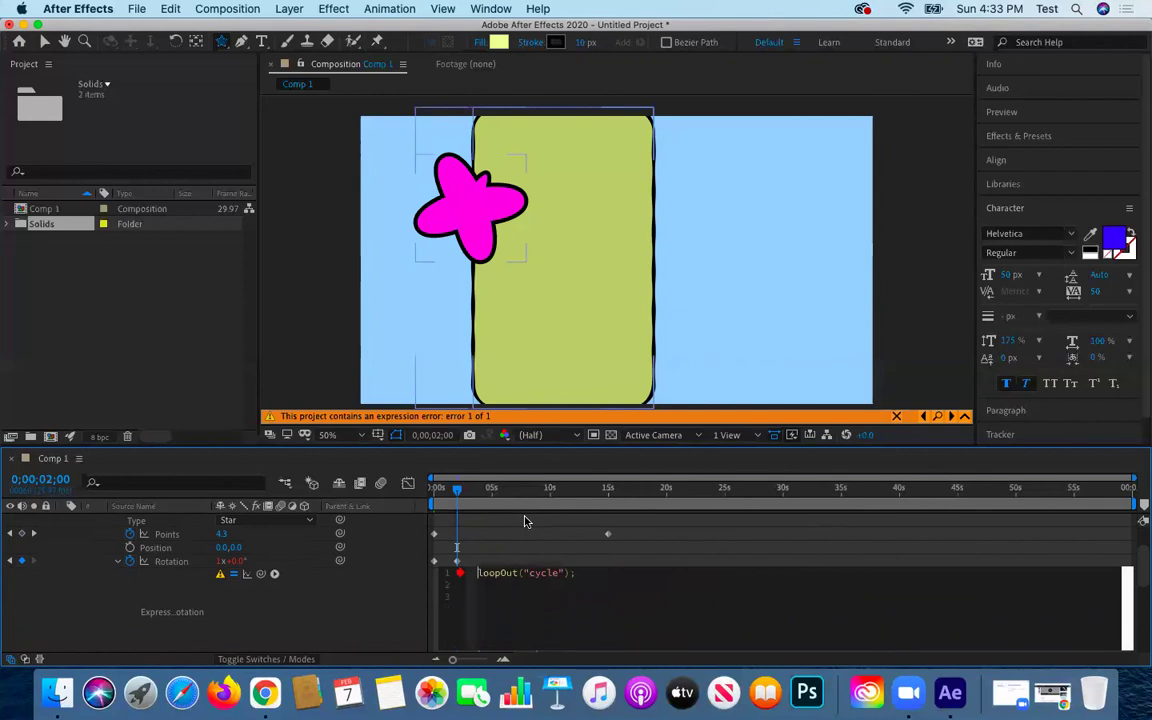
click(197, 622)
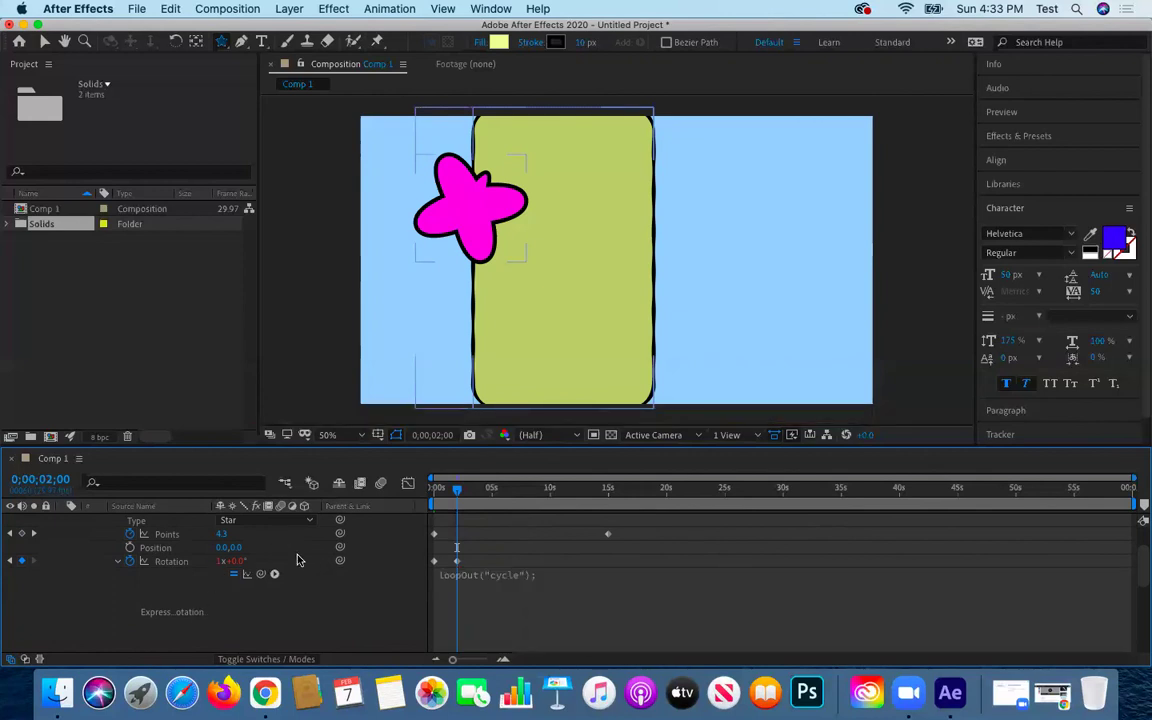
click(158, 560)
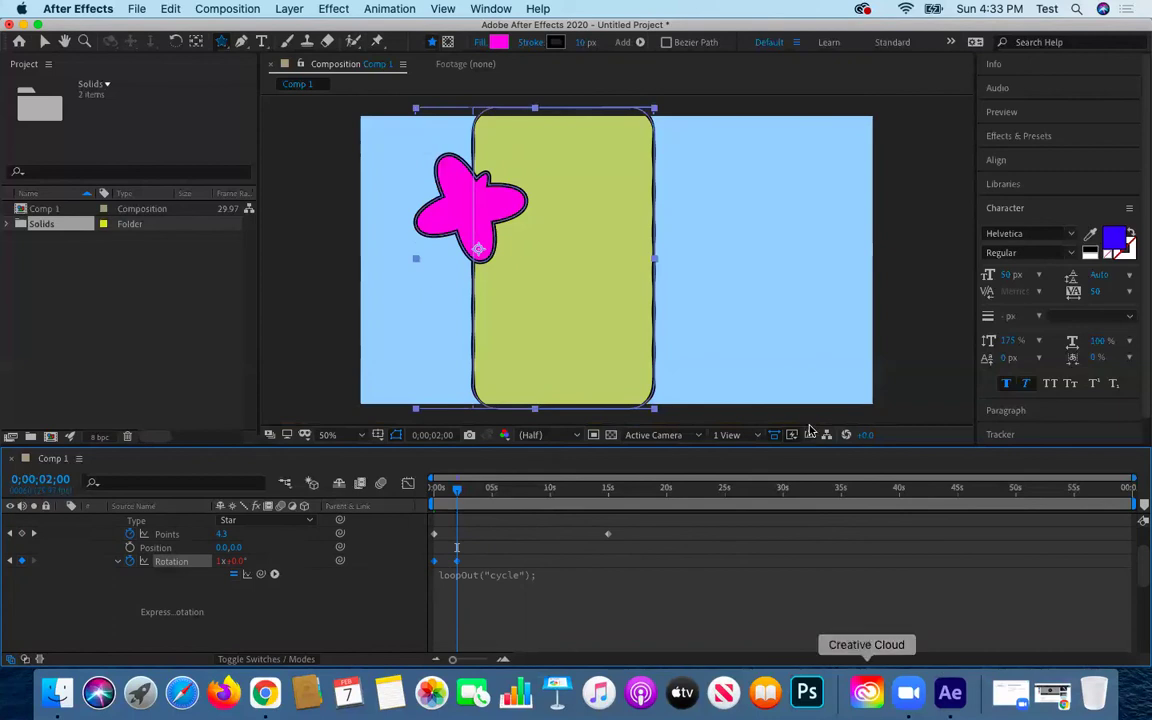
key(space)
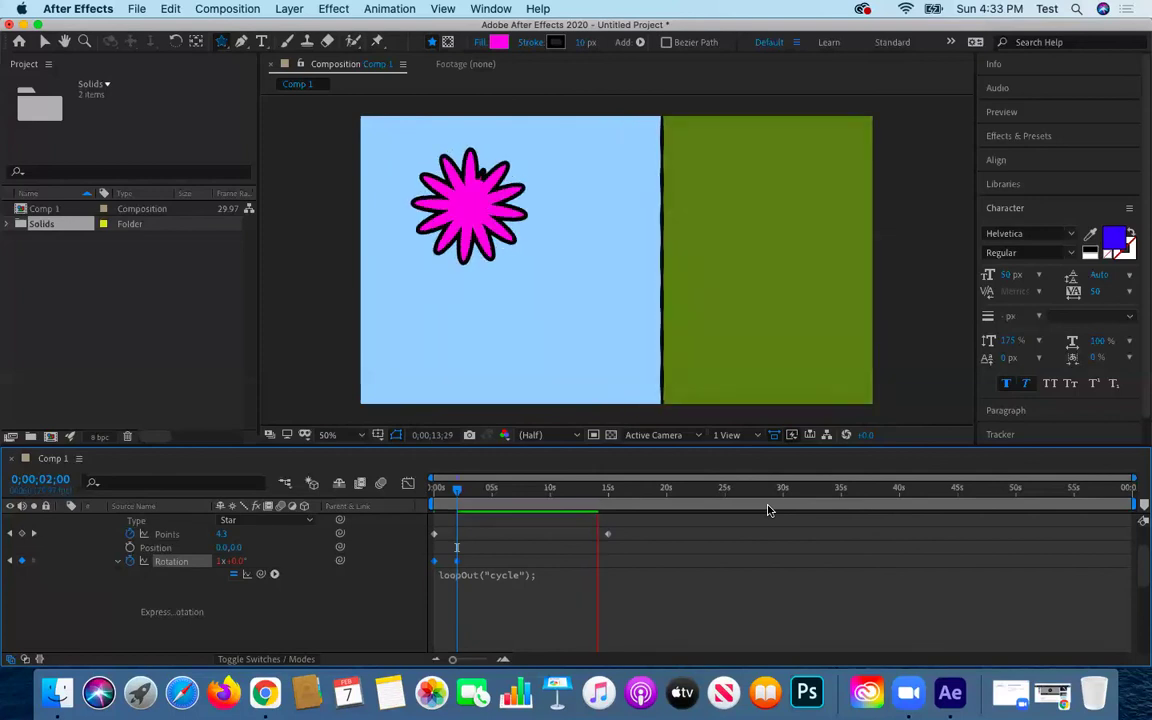
Stop the preview and turn off the star's Points stopwatch
key(space)
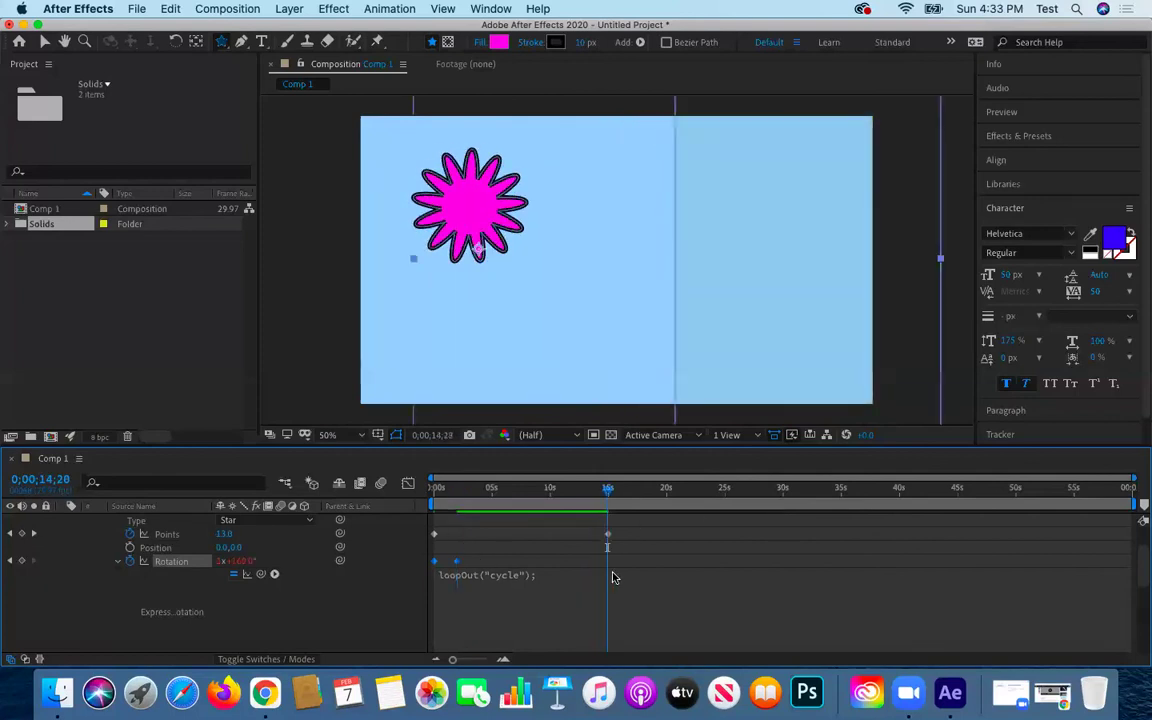
click(130, 535)
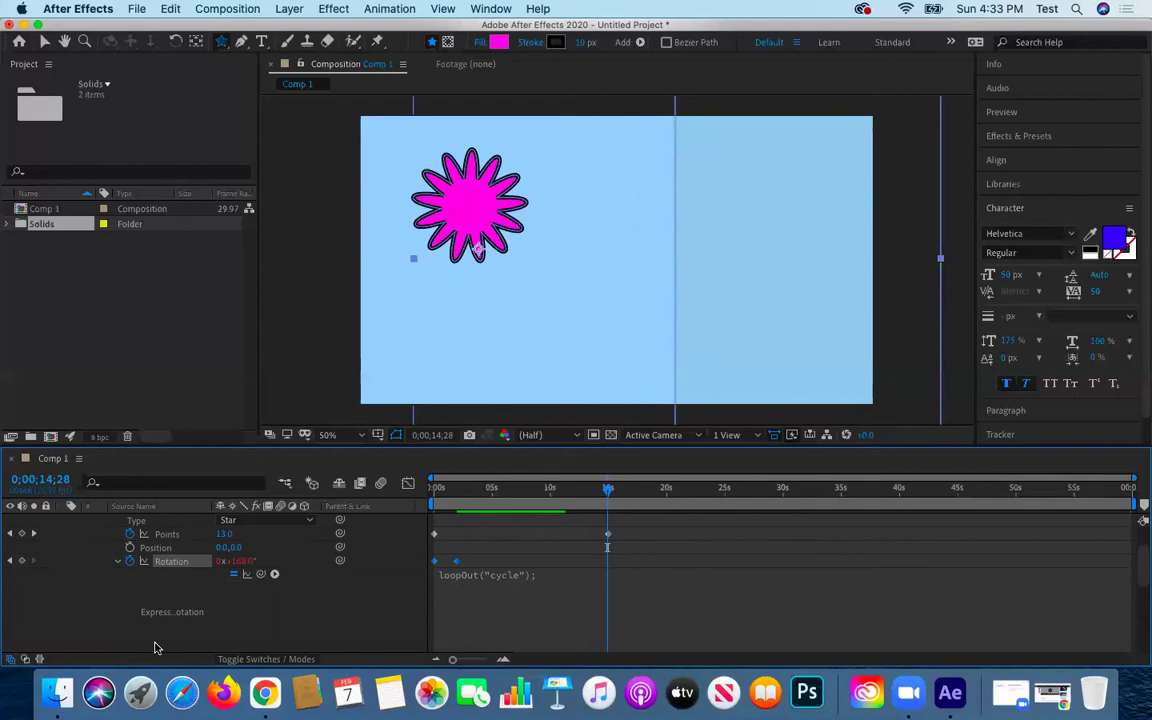
Replace all Rotation expression text with just loopOut("cycle"); and remove the blank lines
key(super+v)
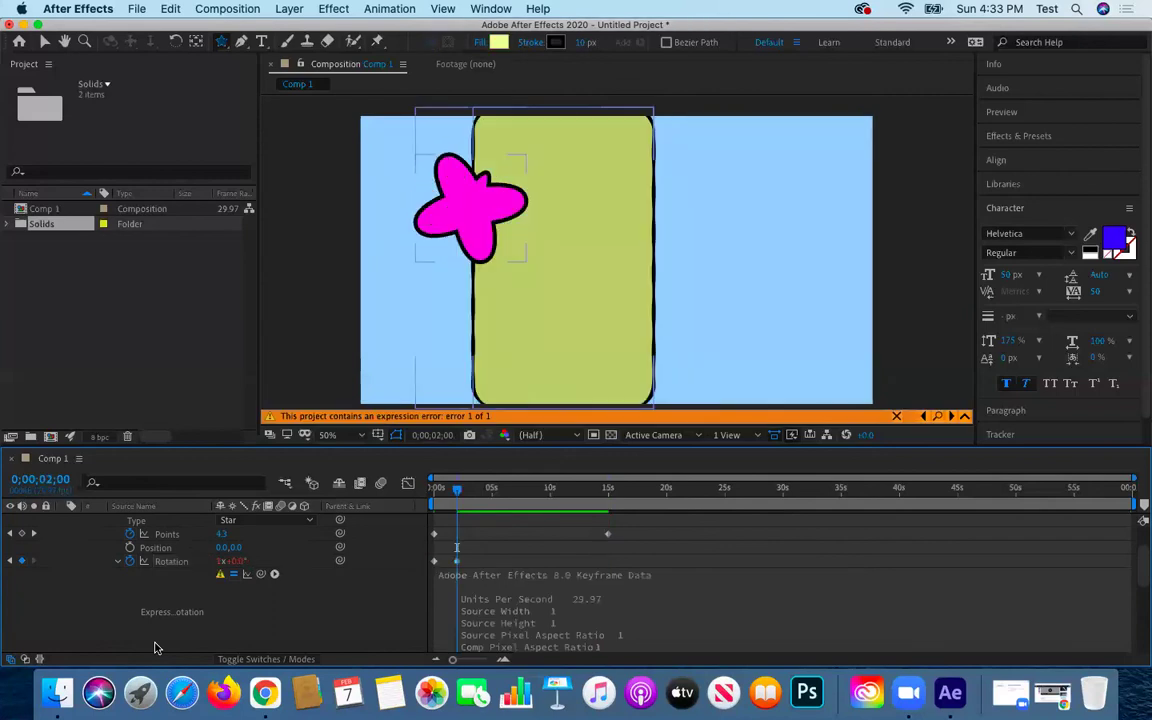
click(487, 583)
click(170, 9)
click(283, 196)
click(440, 576)
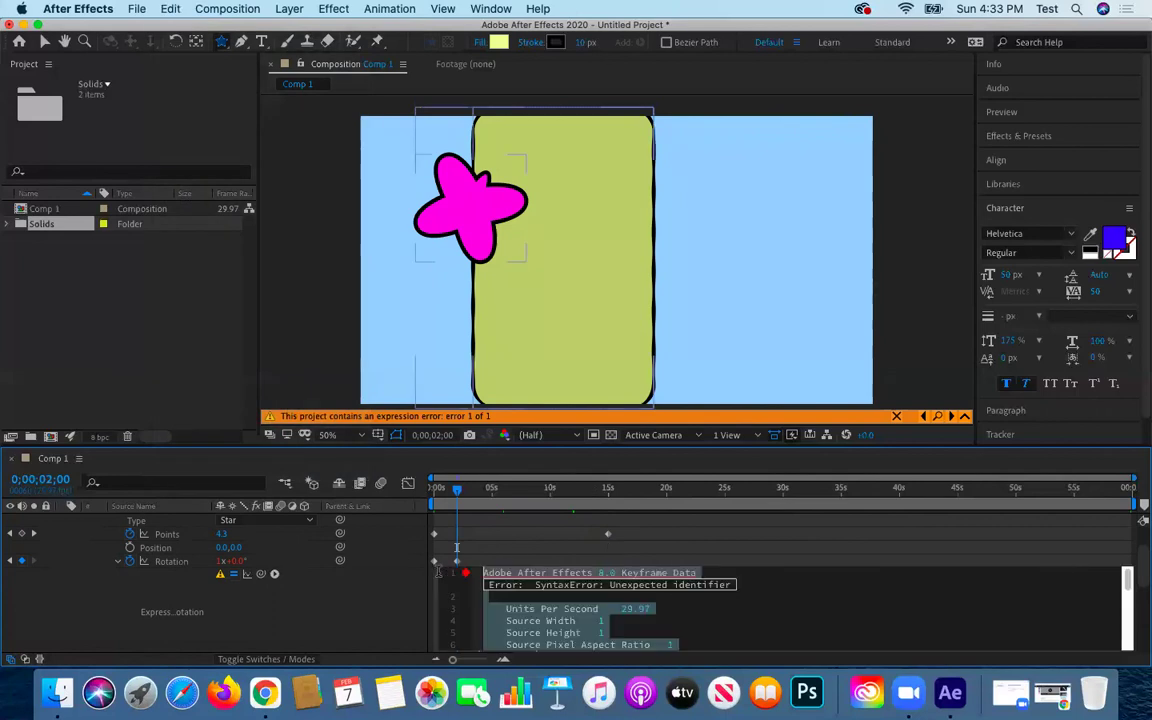
scroll(599, 622, down, 5)
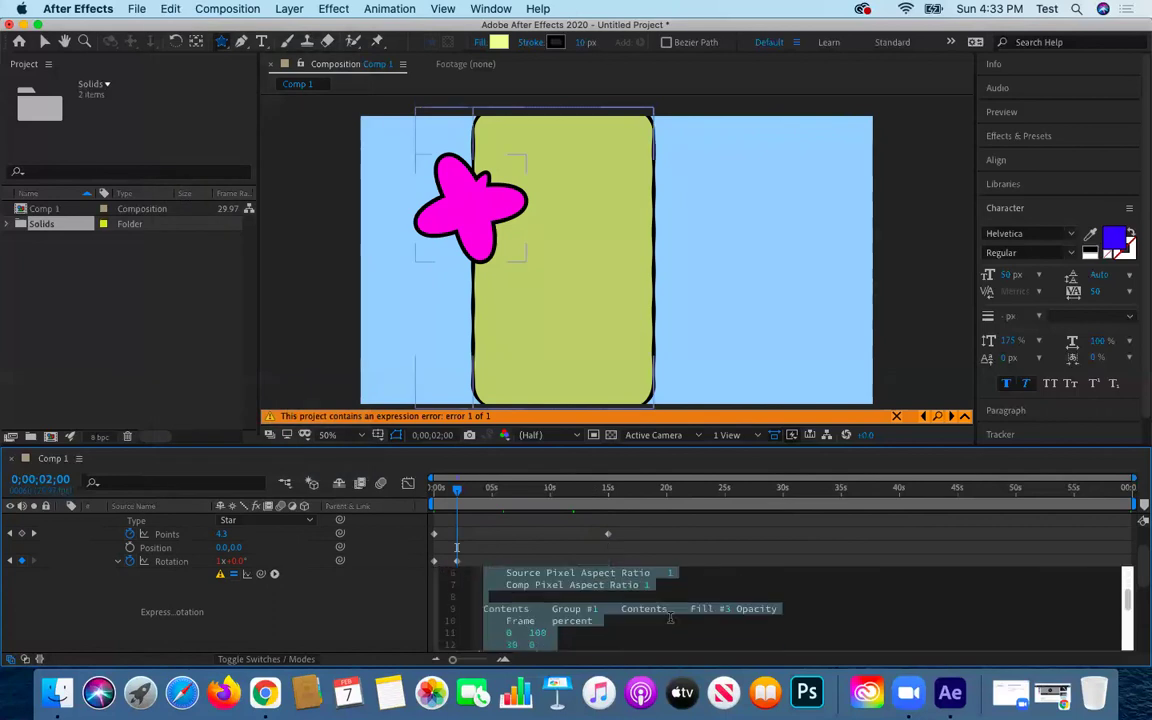
click(629, 606)
key(super+a)
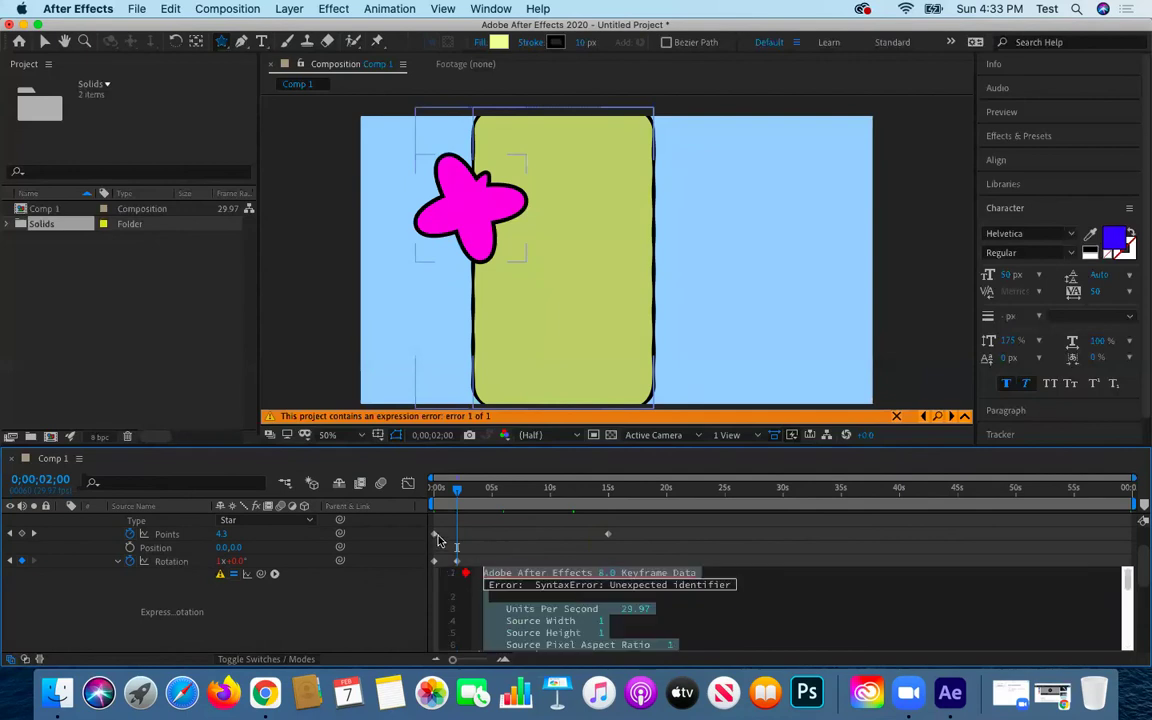
text(loopOut("cycle");)
key(BackSpace)
key(BackSpace)
click(307, 630)
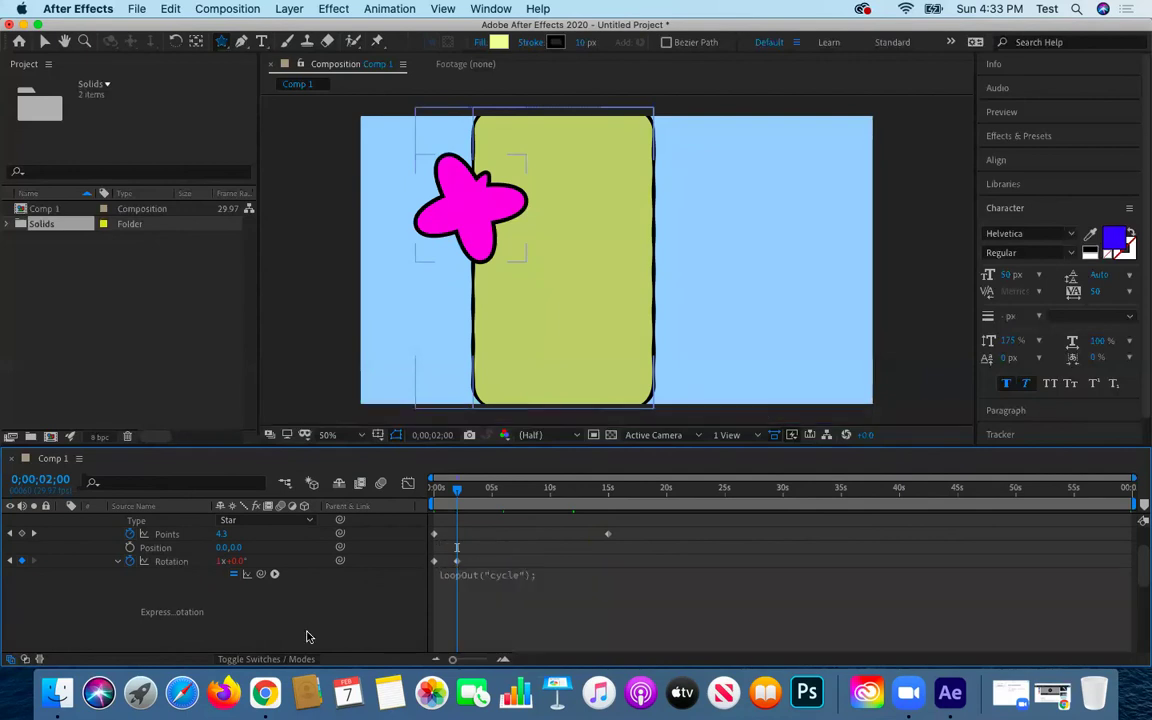
Remove the star's Points animation and fix it at 8 points
click(129, 534)
click(221, 534)
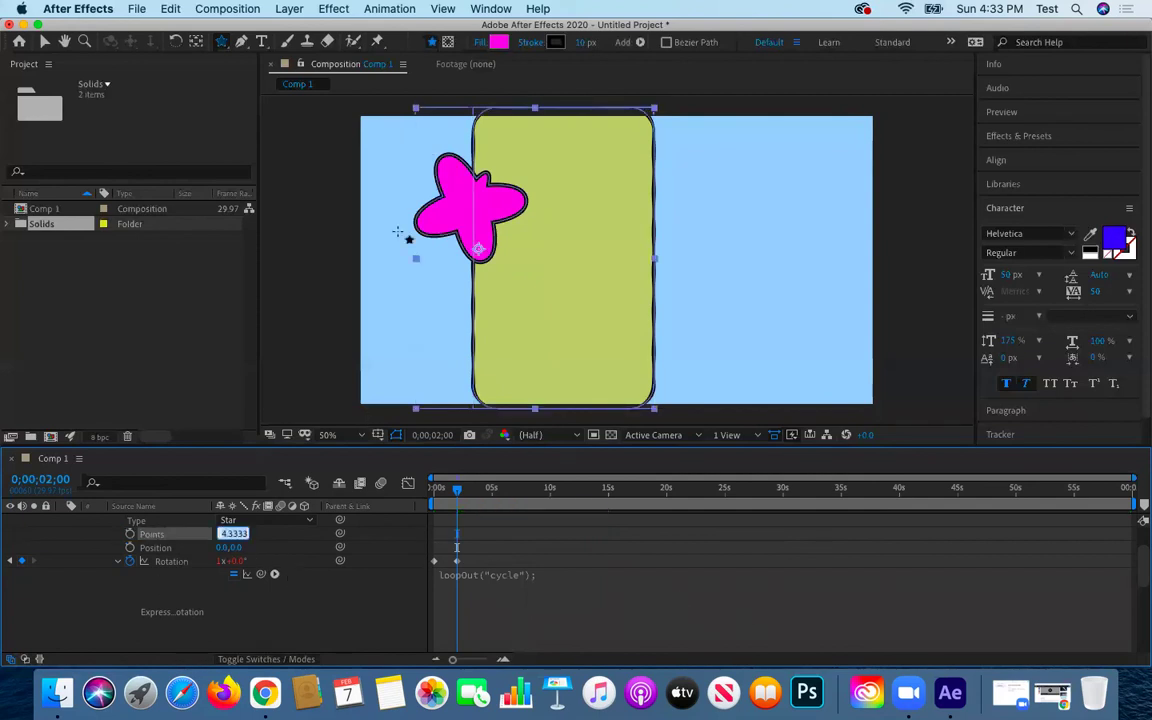
text(8)
key(Return)
Preview the spinning star, stop at 0;00;05;25, and select the Polystar 1 group
key(space)
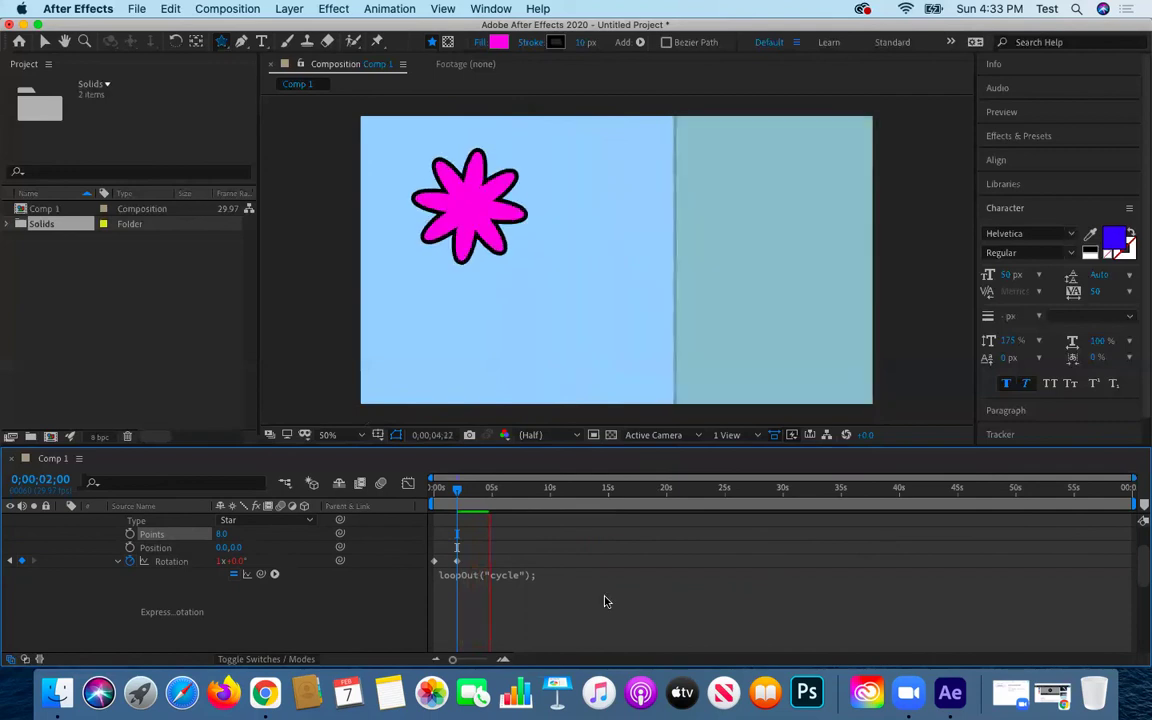
key(space)
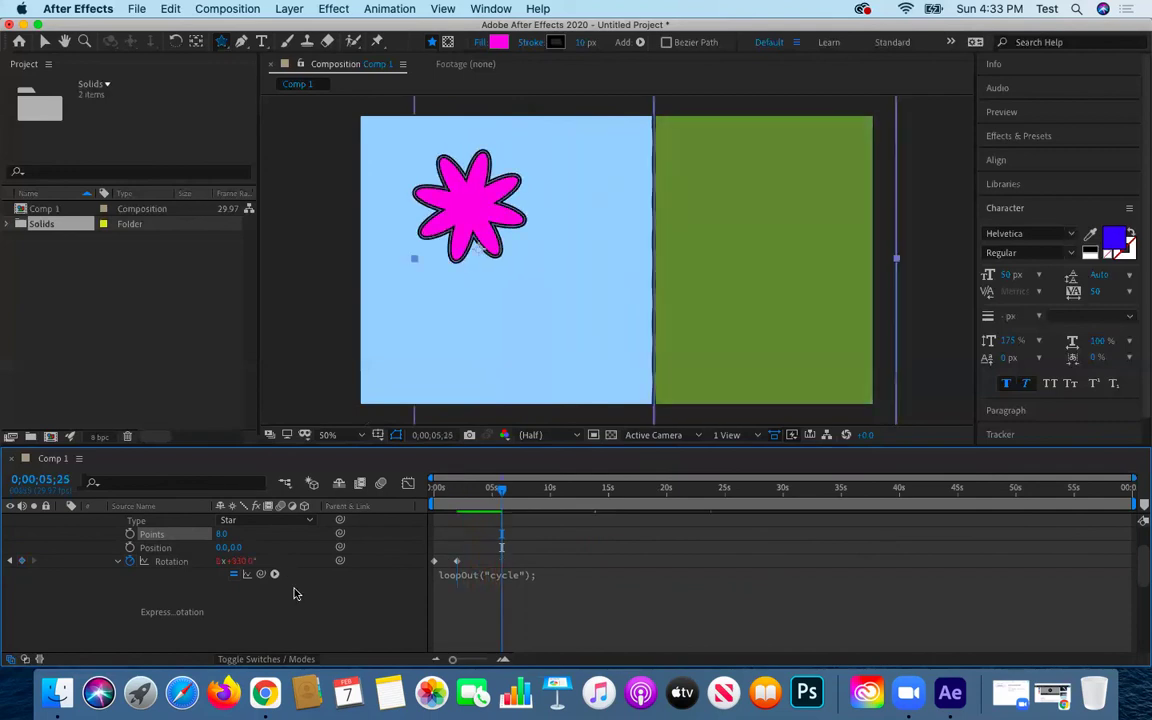
scroll(295, 594, up, 2)
click(124, 549)
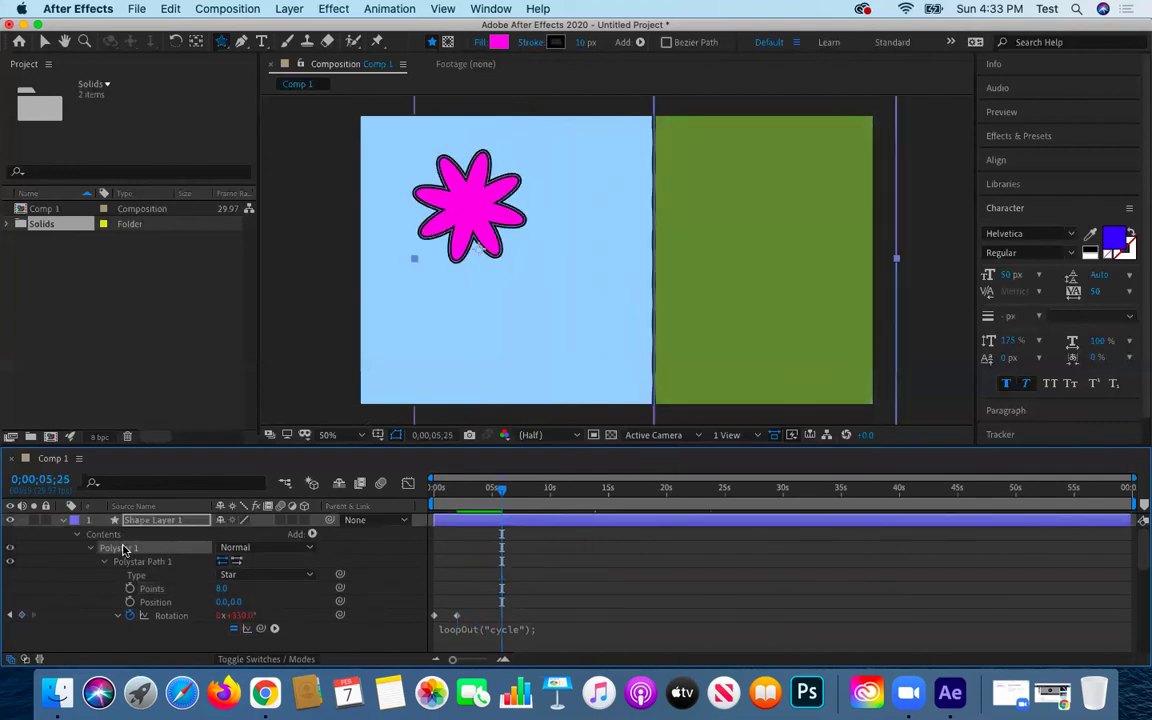
Duplicate the Polystar 1 star group and shift the overlapping stars right and down
key(super+d)
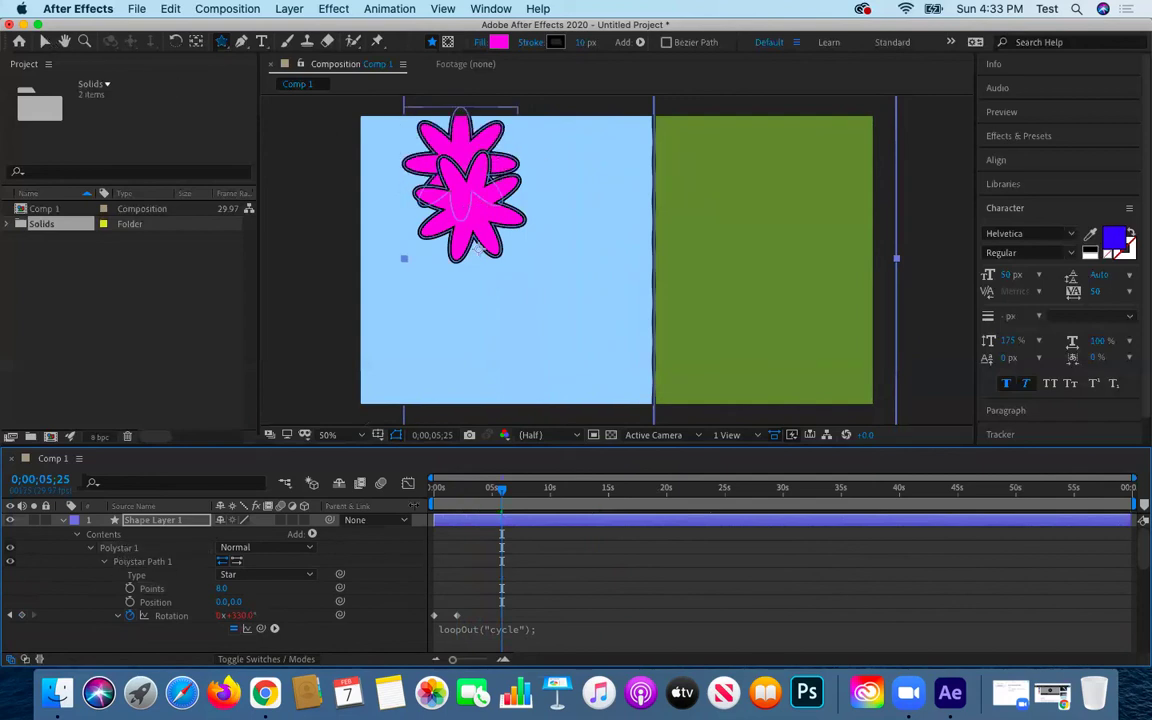
click(44, 41)
drag(483, 248, 523, 271)
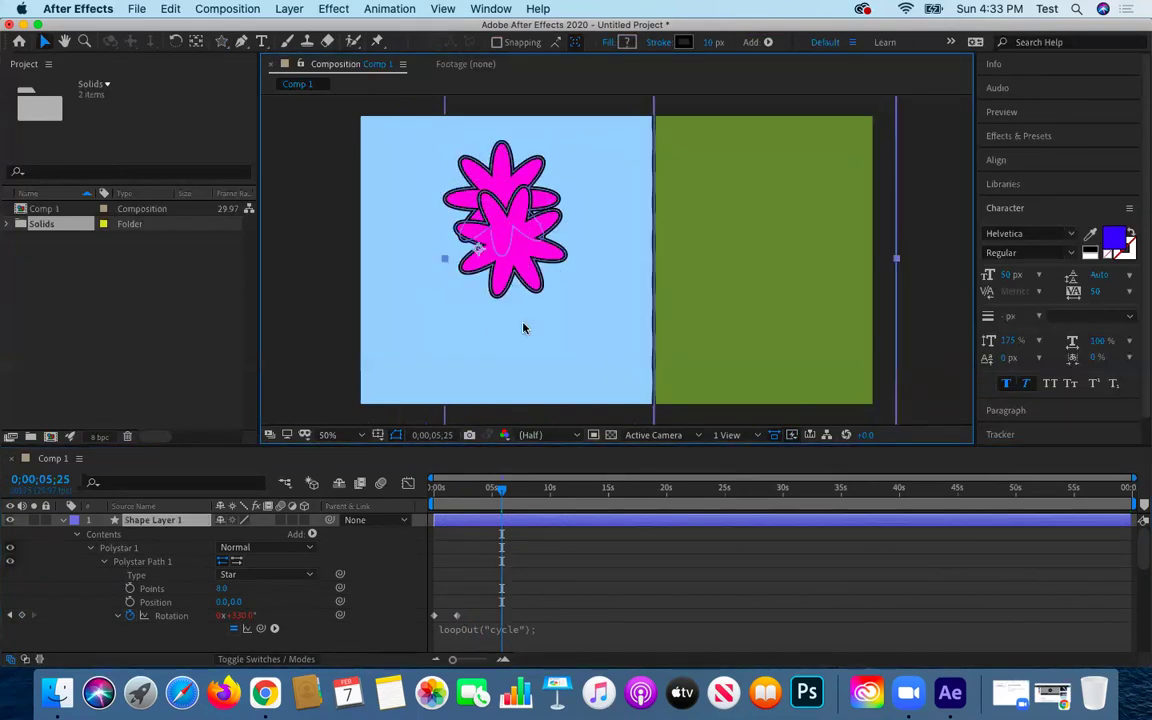
click(108, 565)
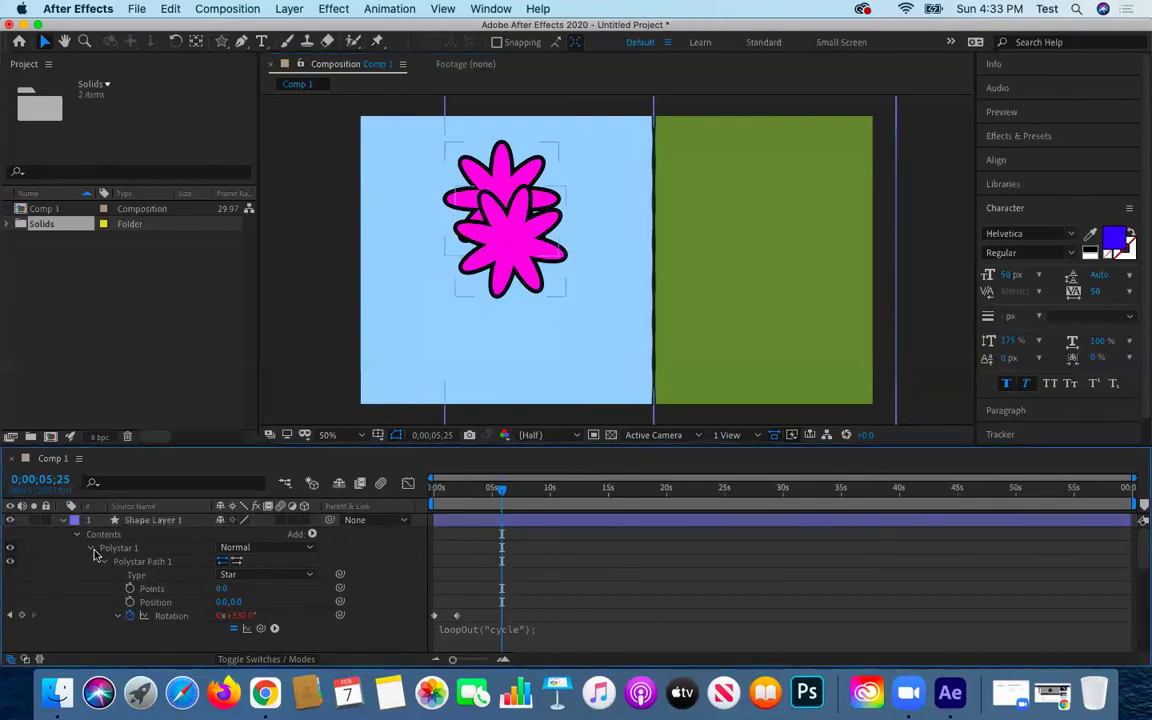
click(106, 564)
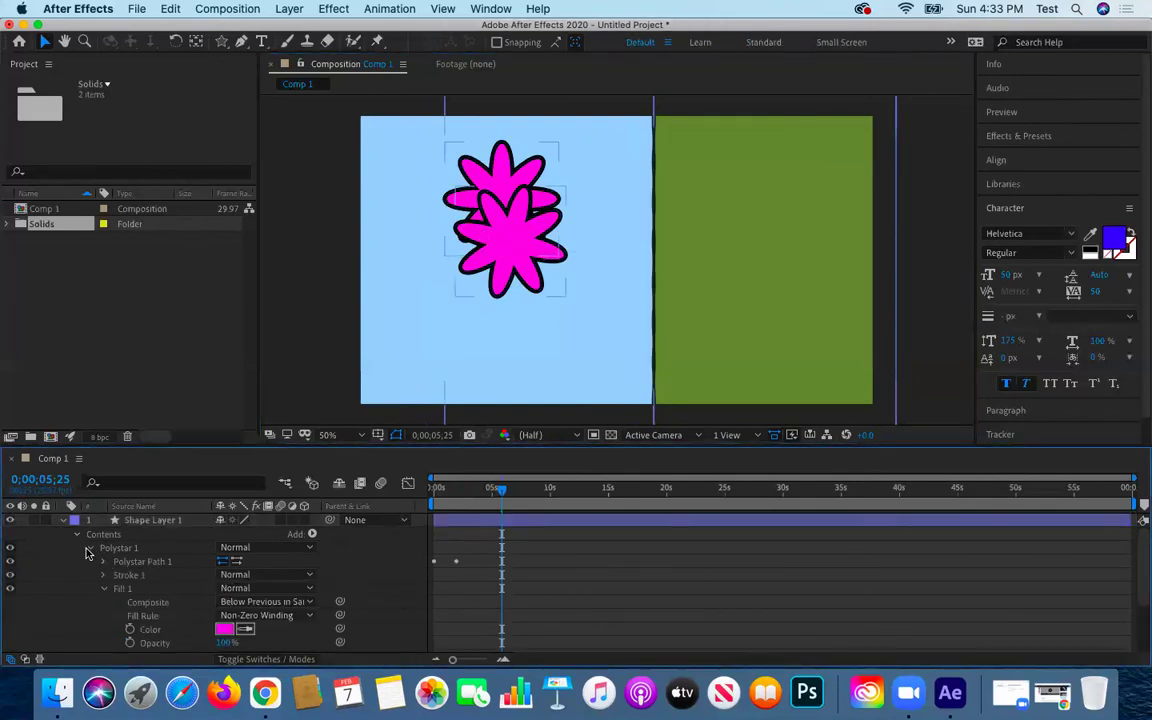
click(88, 549)
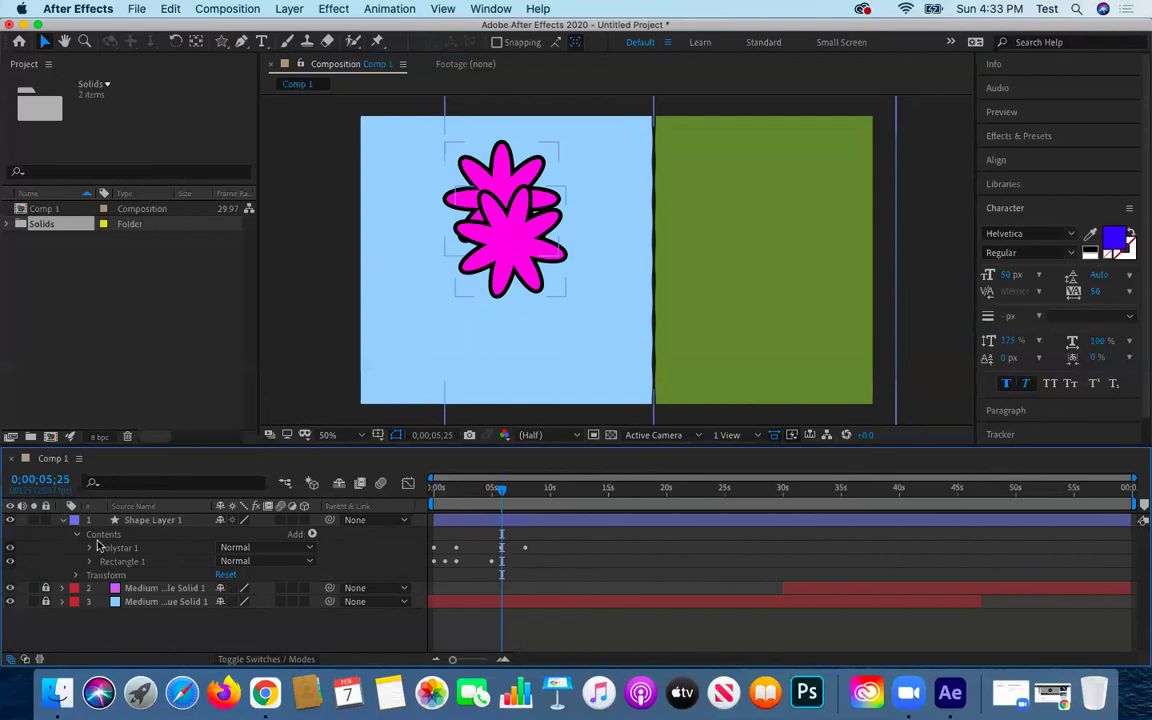
click(88, 549)
scroll(94, 577, down, 1)
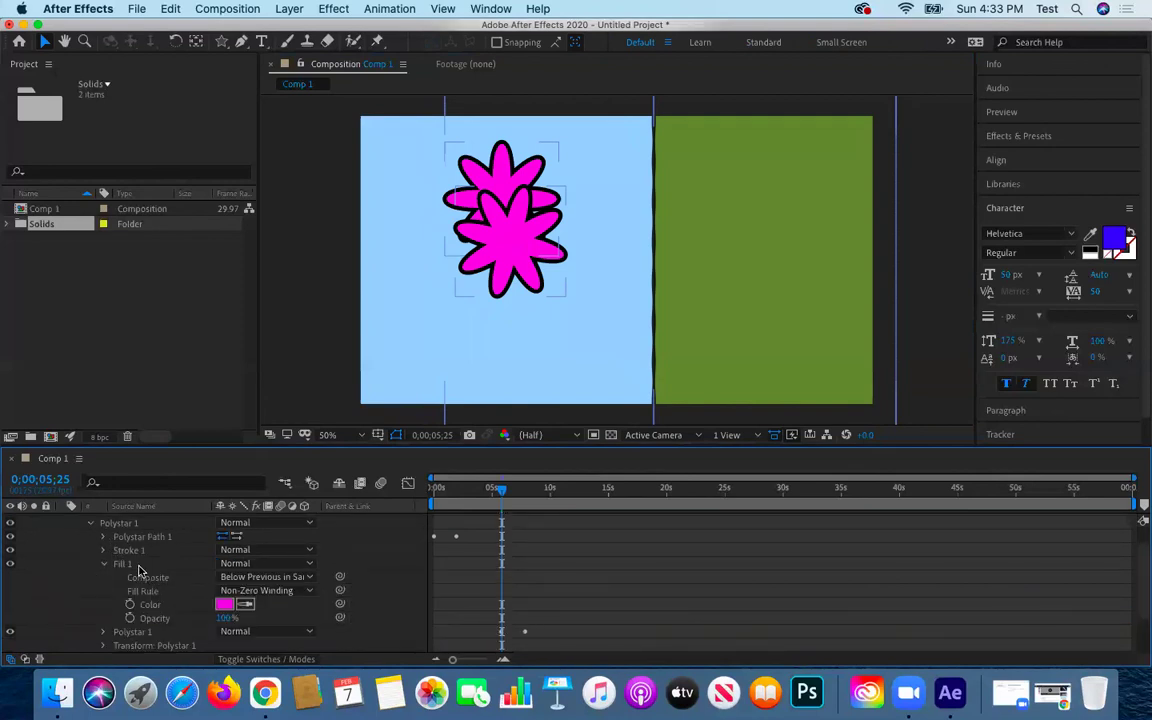
scroll(145, 576, down, 1)
Move the copied star onto the green rectangle
click(125, 604)
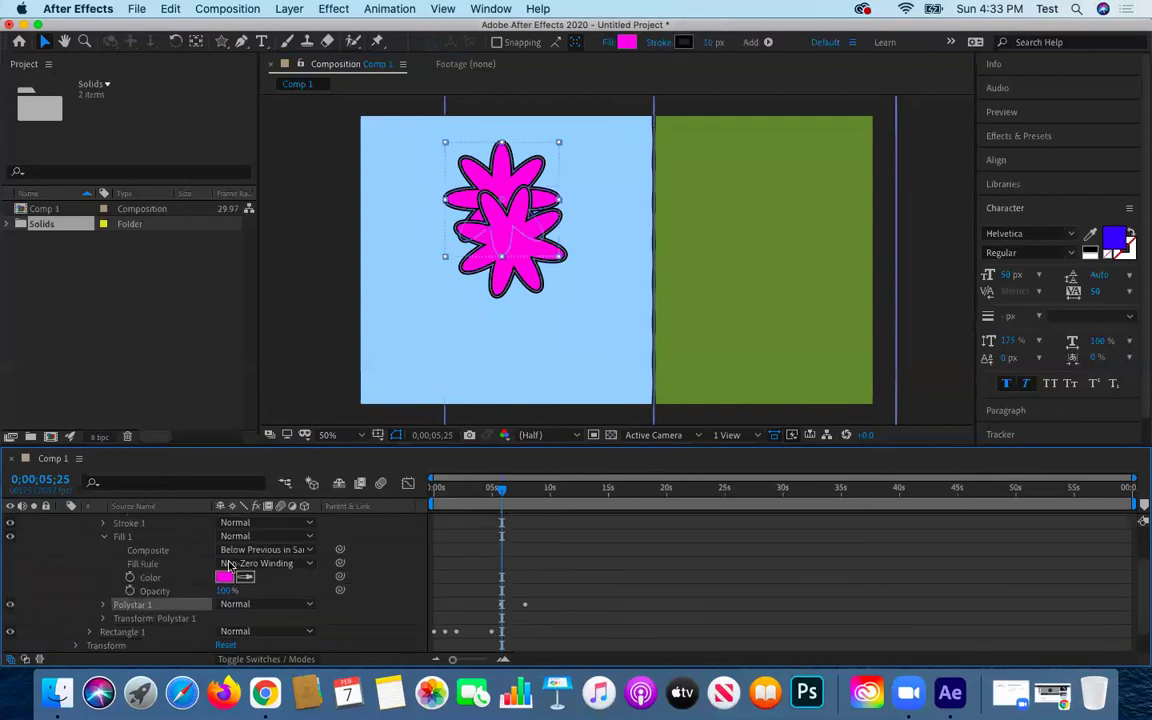
drag(497, 163, 777, 279)
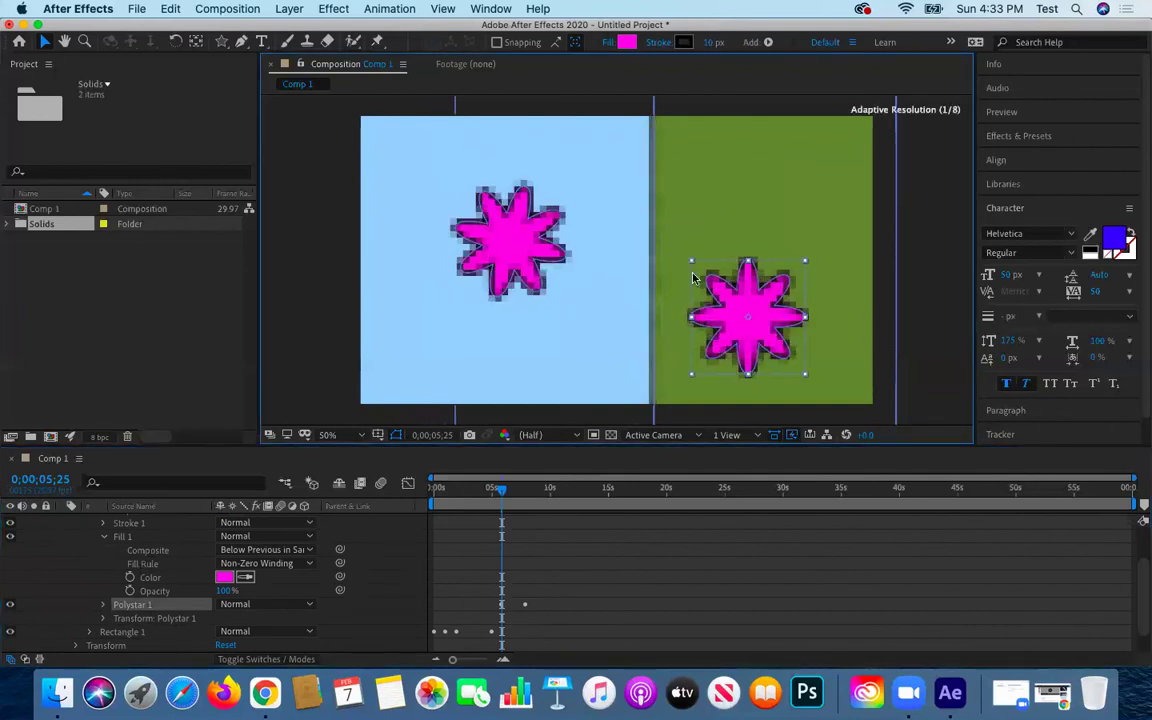
click(511, 247)
scroll(105, 542, up, 5)
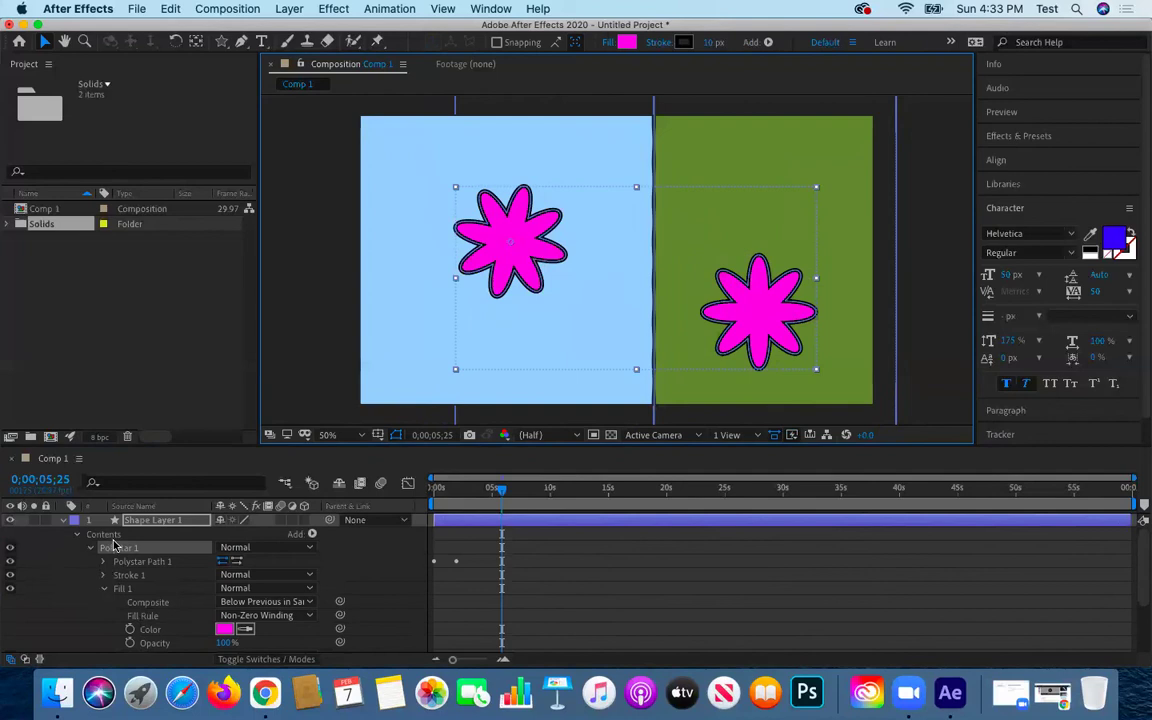
click(142, 563)
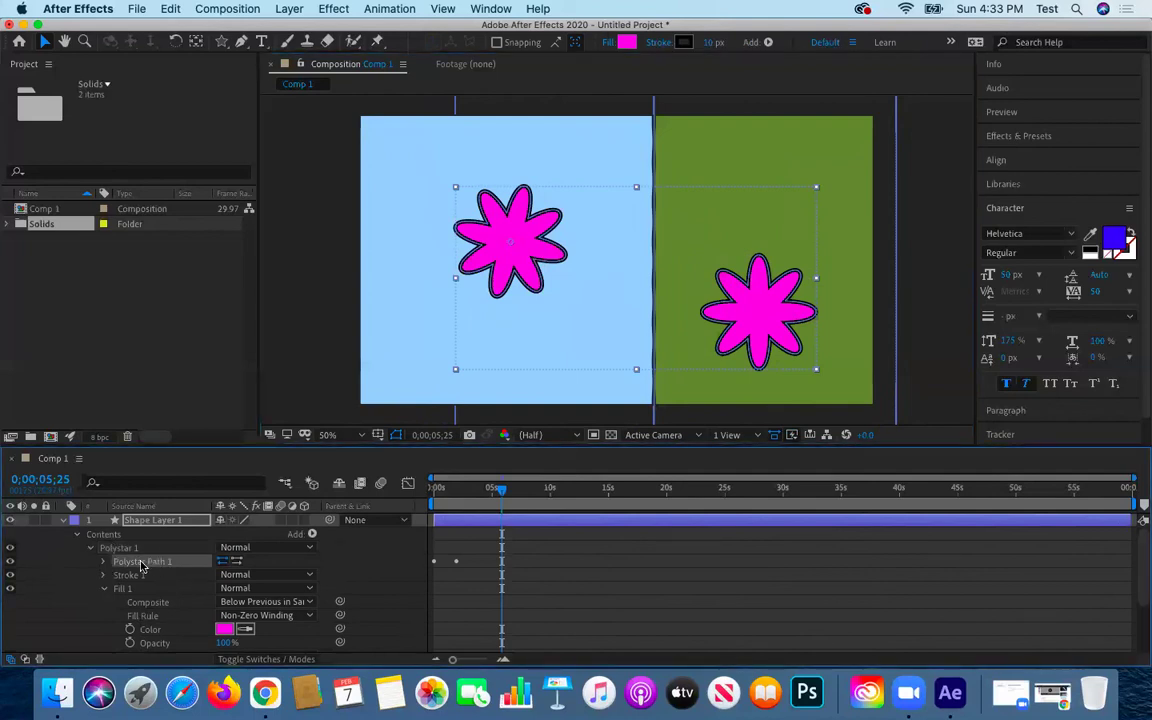
scroll(142, 568, down, 3)
click(134, 604)
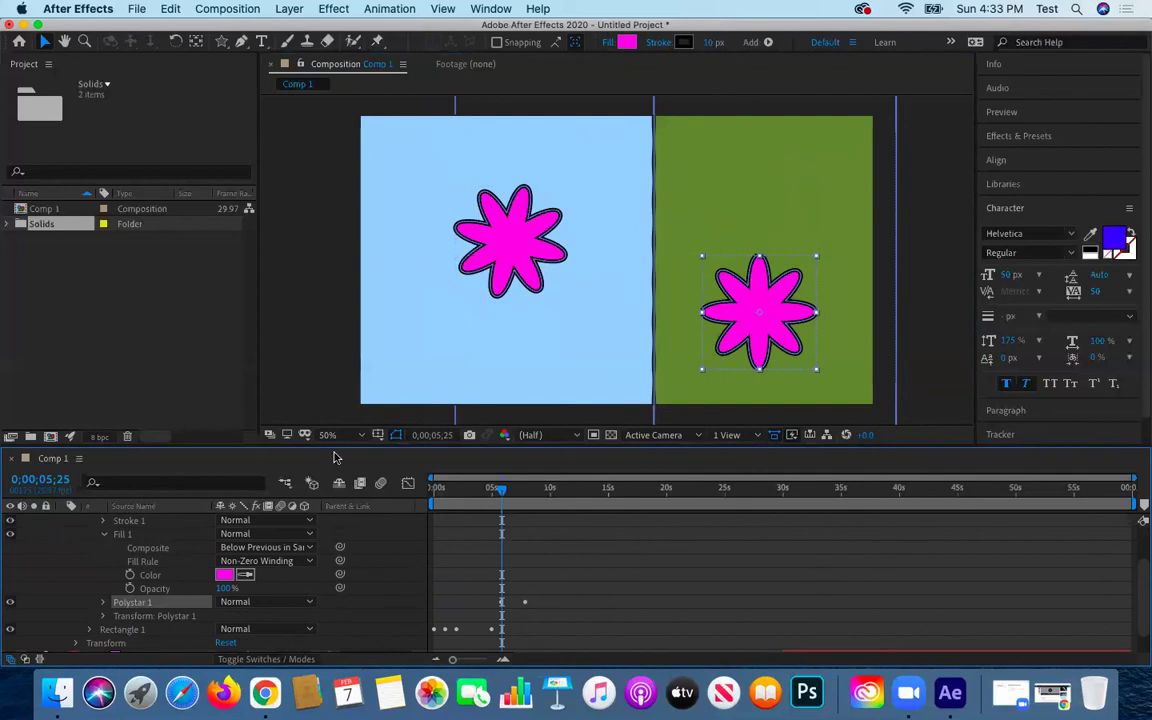
Shift both stars up-left, move the right star further down-right, and preview
scroll(135, 576, up, 1)
click(504, 251)
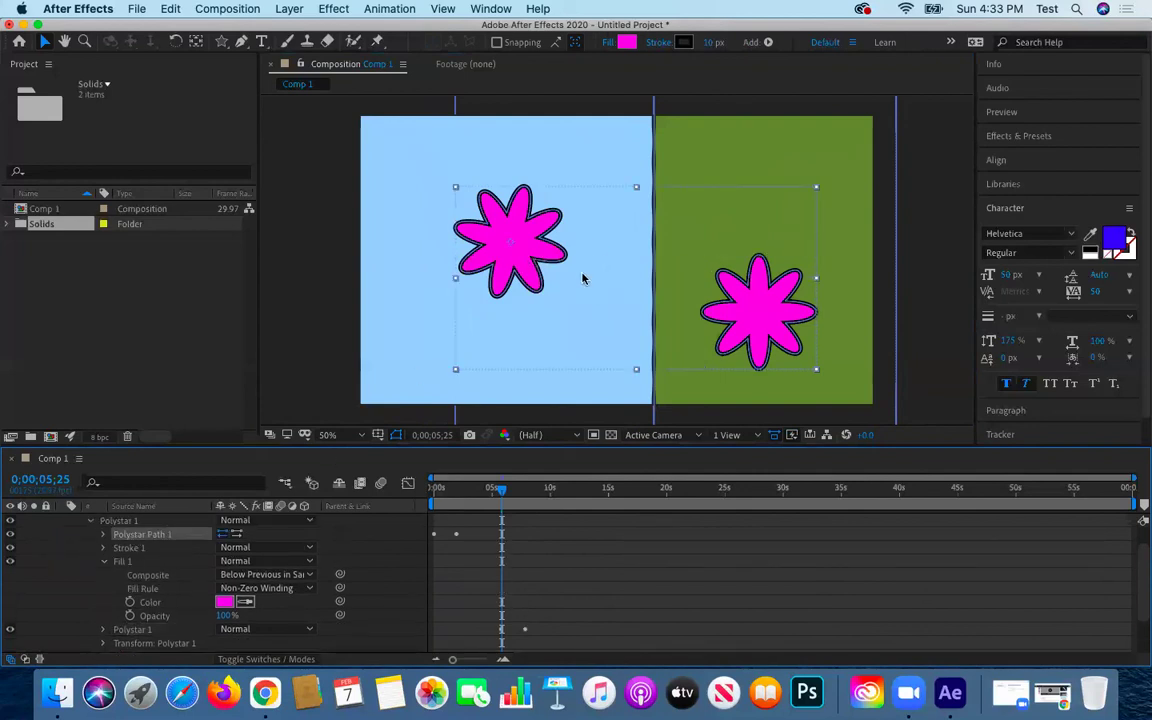
drag(504, 251, 456, 214)
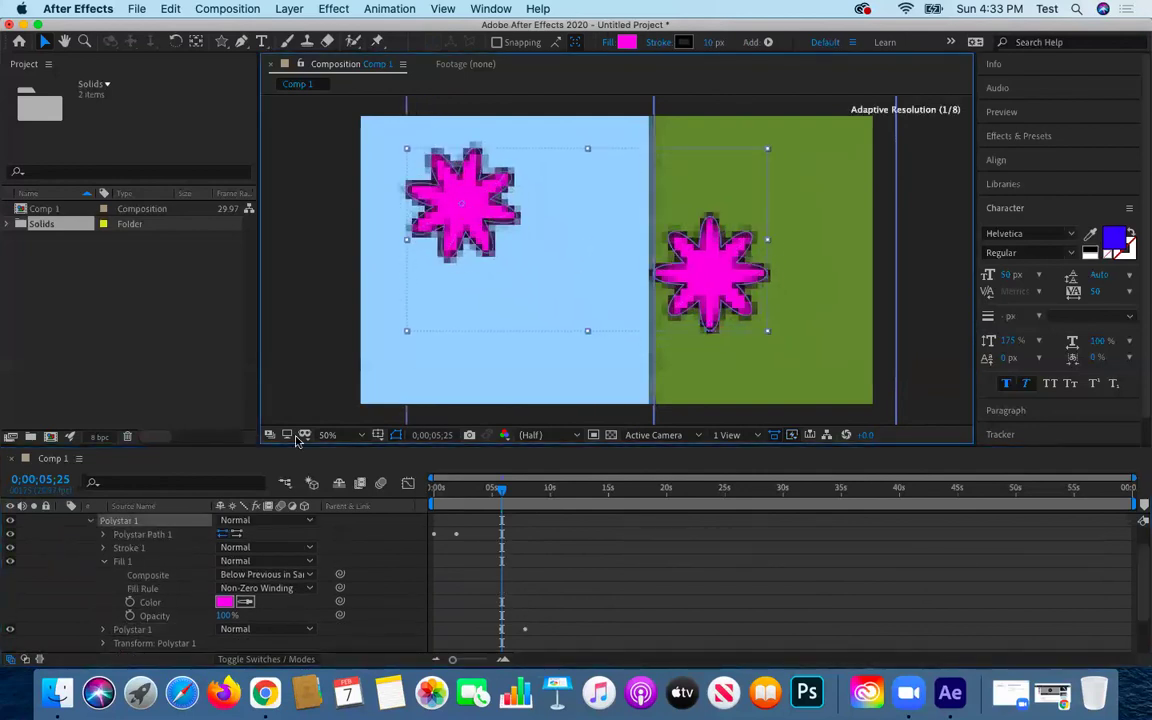
click(133, 629)
drag(717, 274, 785, 308)
key(space)
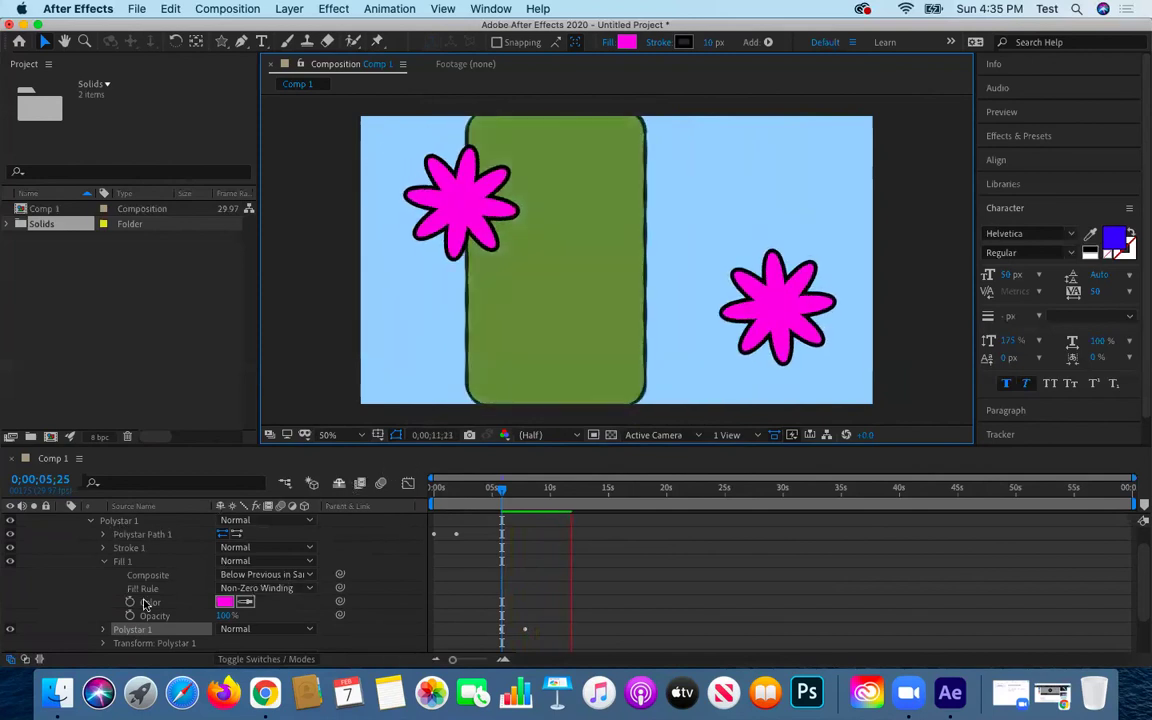
Fold Shape Layer 1, stop playback at 0;00;13;21, and switch the timeline to the Graph Editor
click(63, 521)
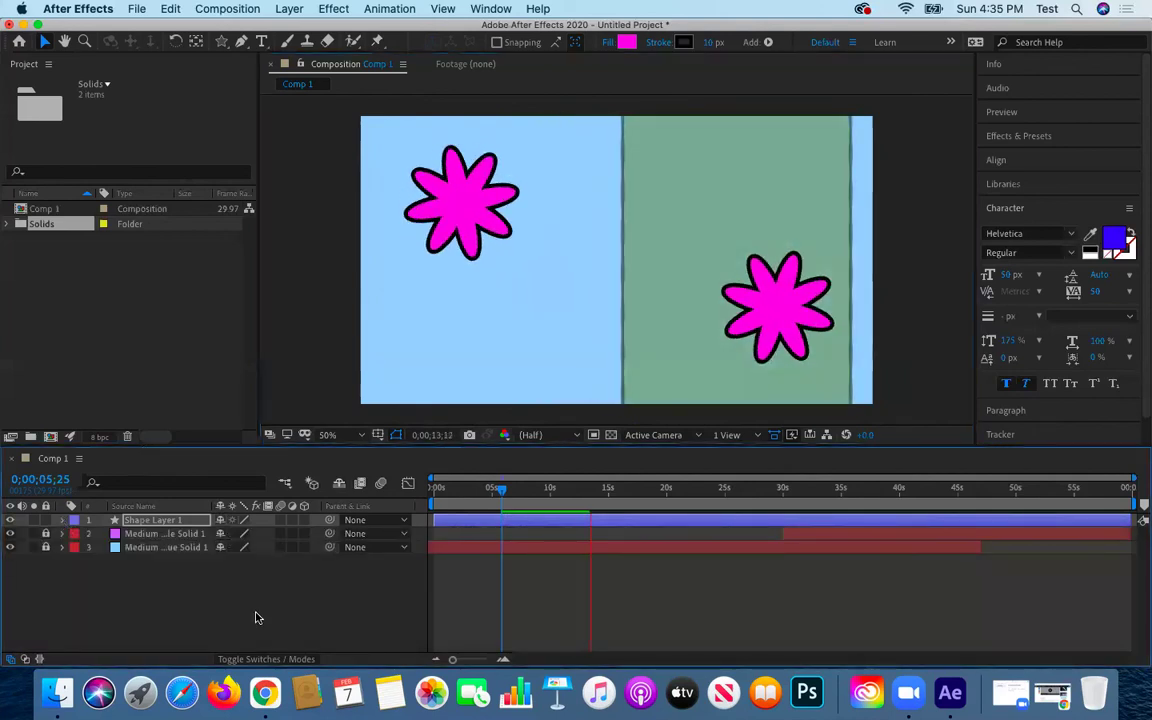
key(space)
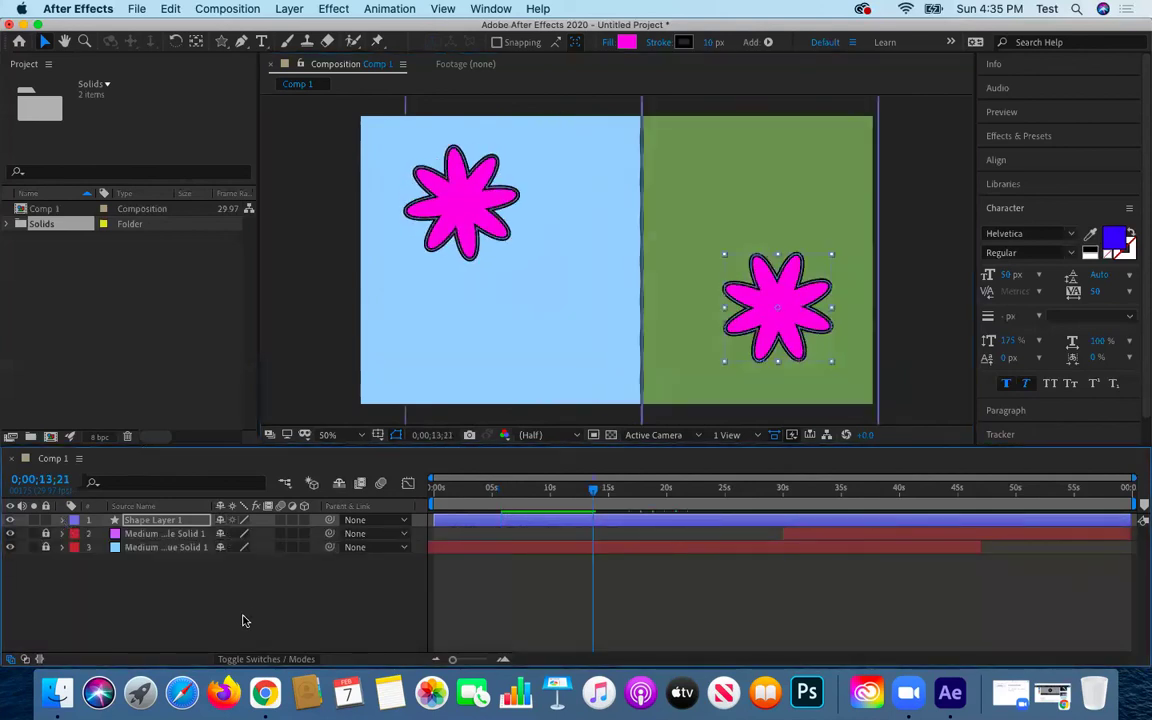
right_click(223, 589)
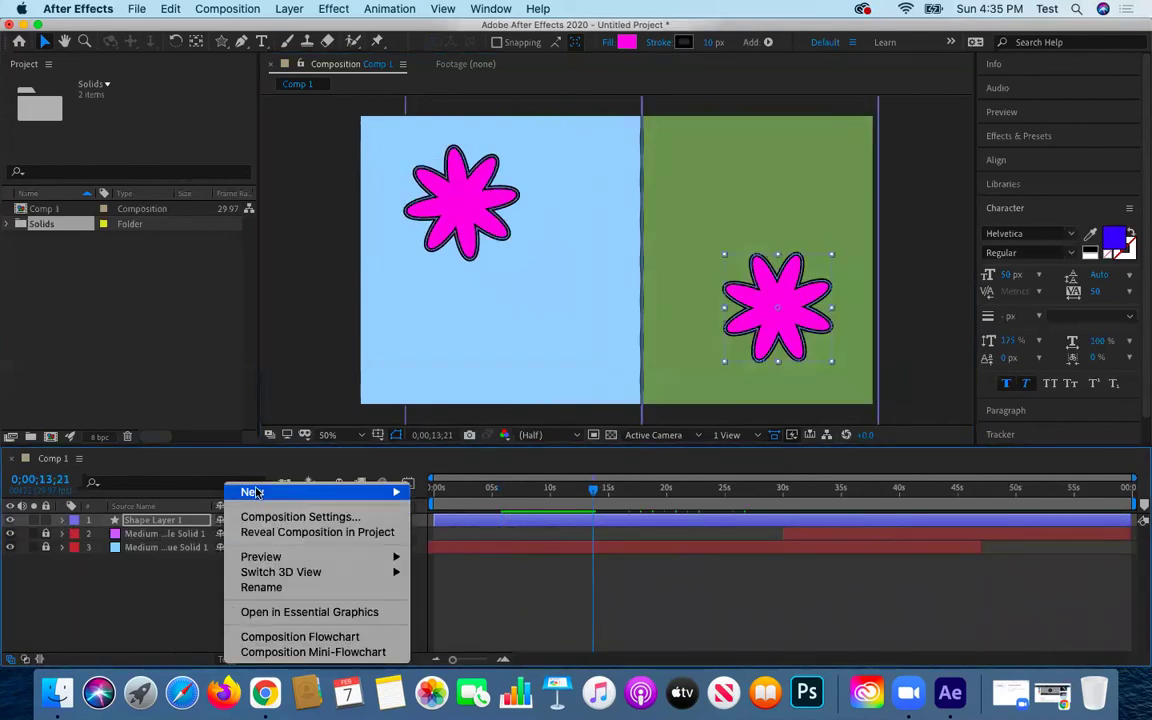
mouse_move(390, 491)
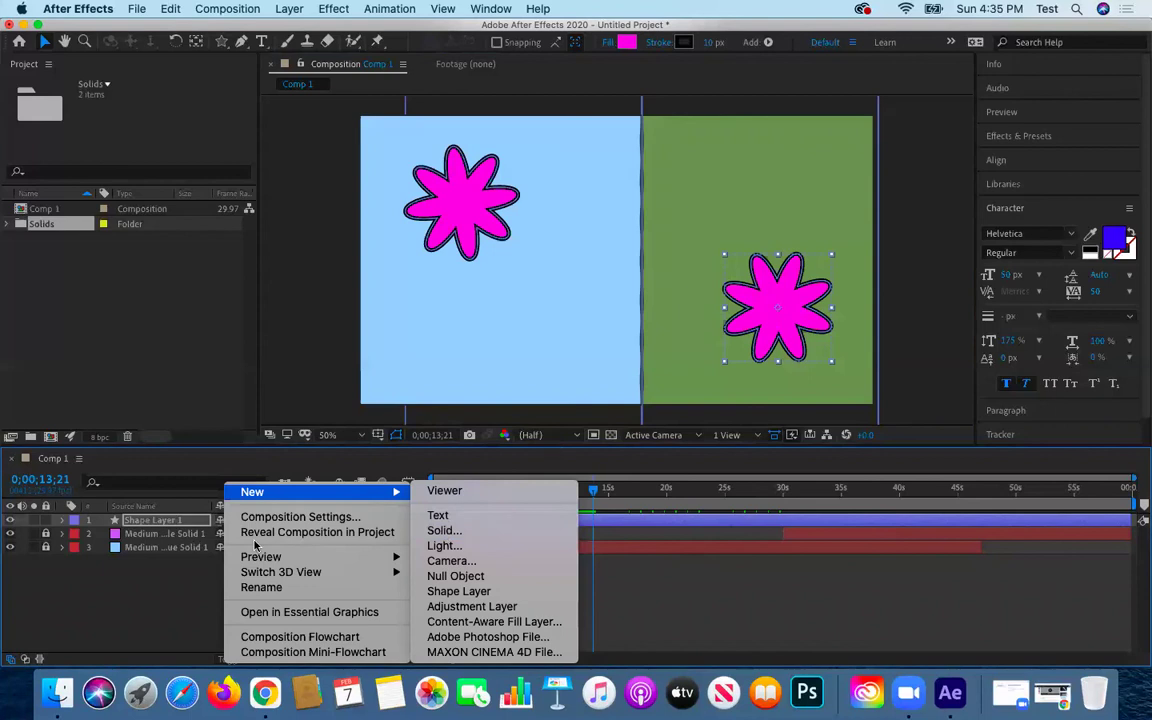
click(105, 630)
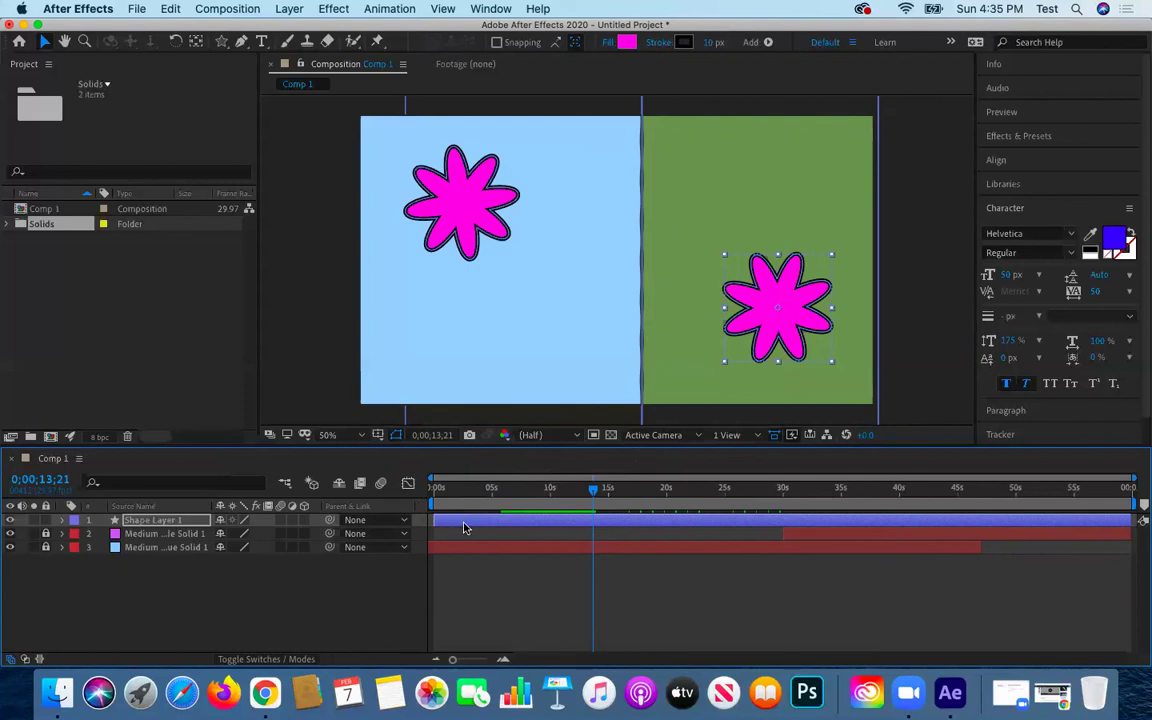
click(408, 485)
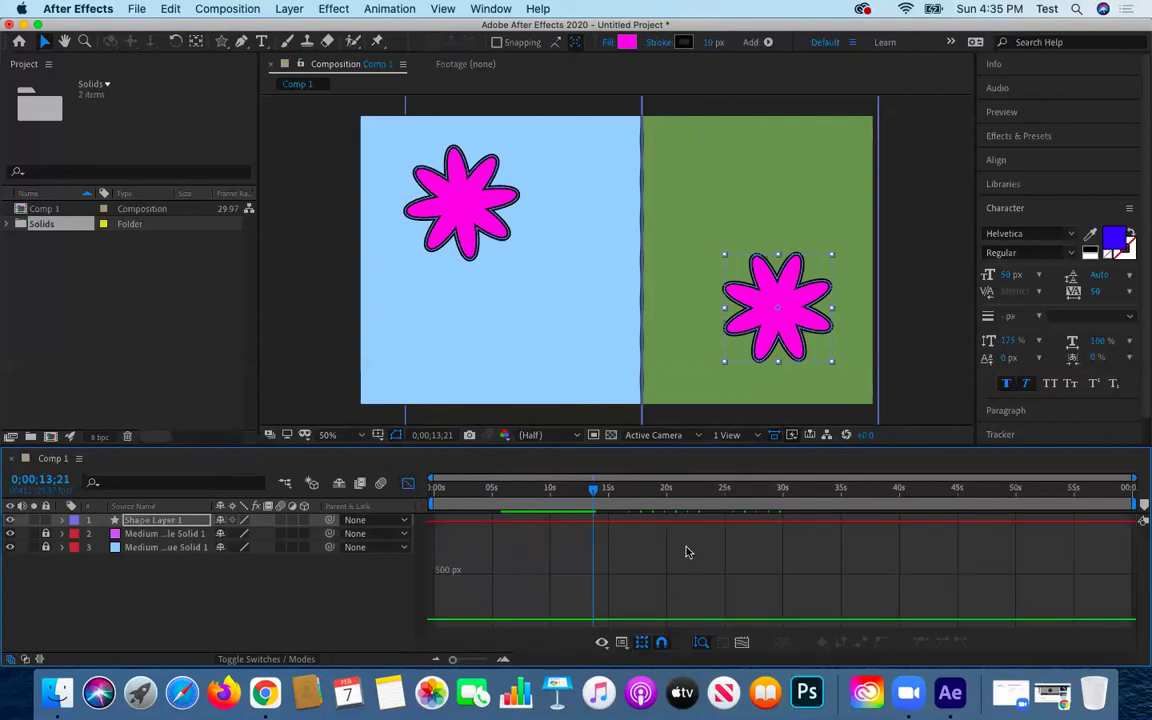
Plot the rectangle's Opacity curve, dipping from 100% to near 0, in the Graph Editor
click(408, 485)
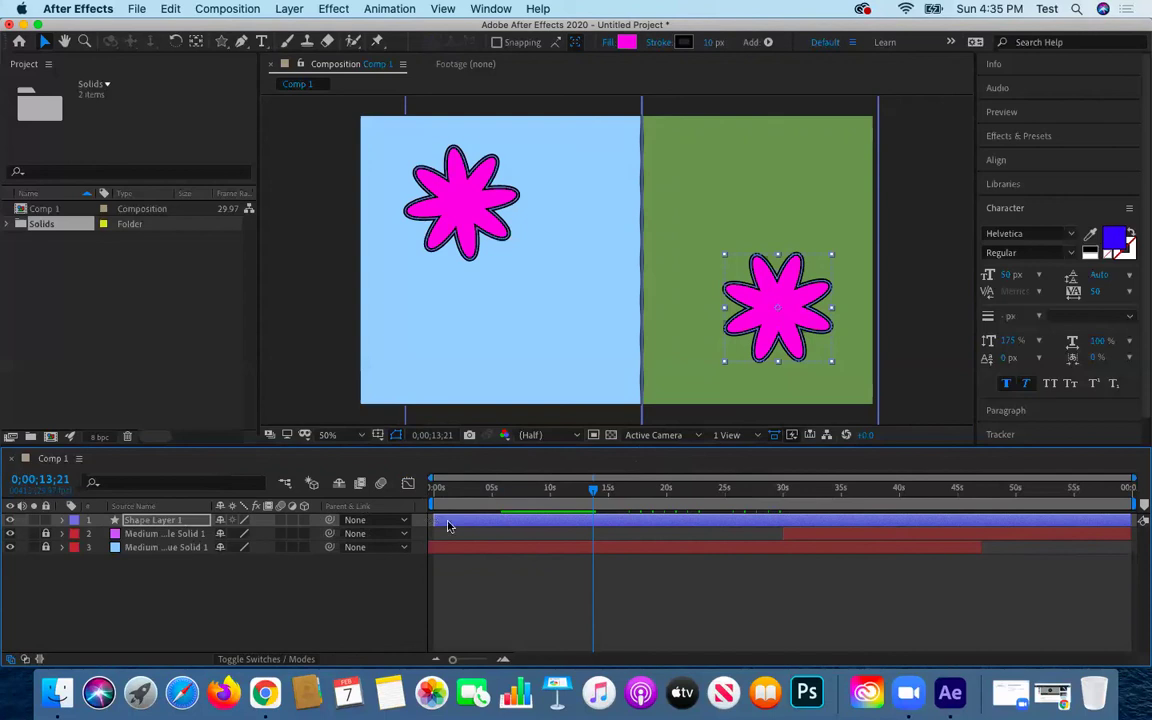
click(408, 484)
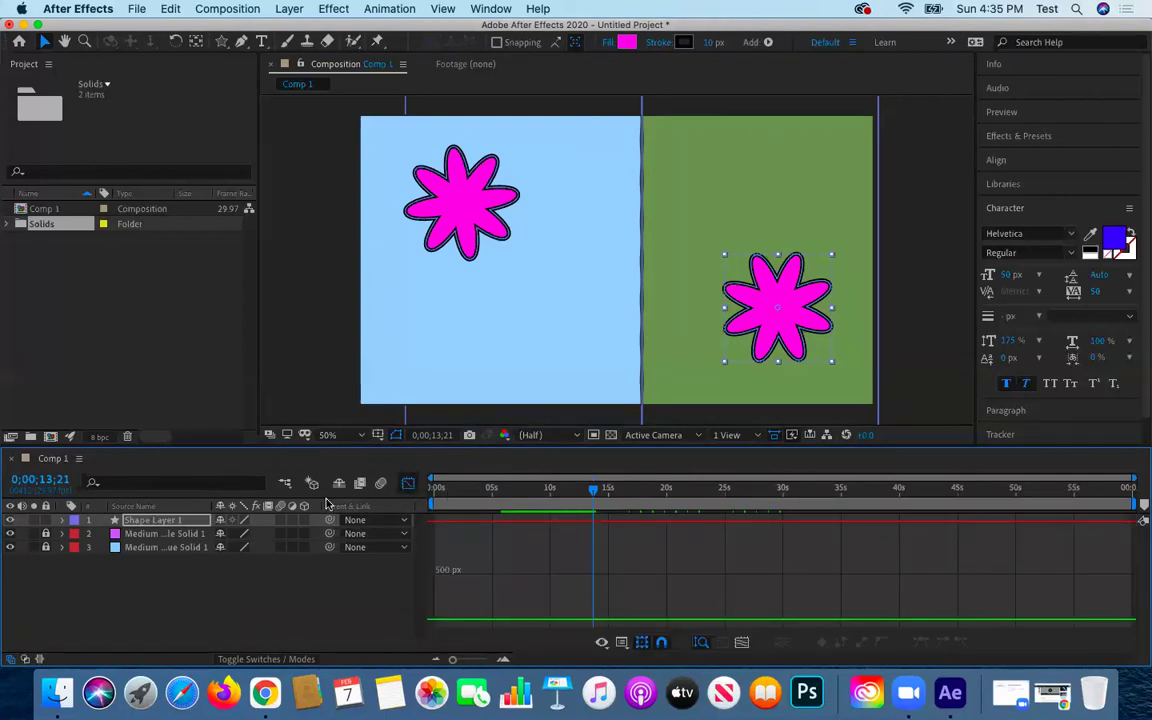
click(65, 521)
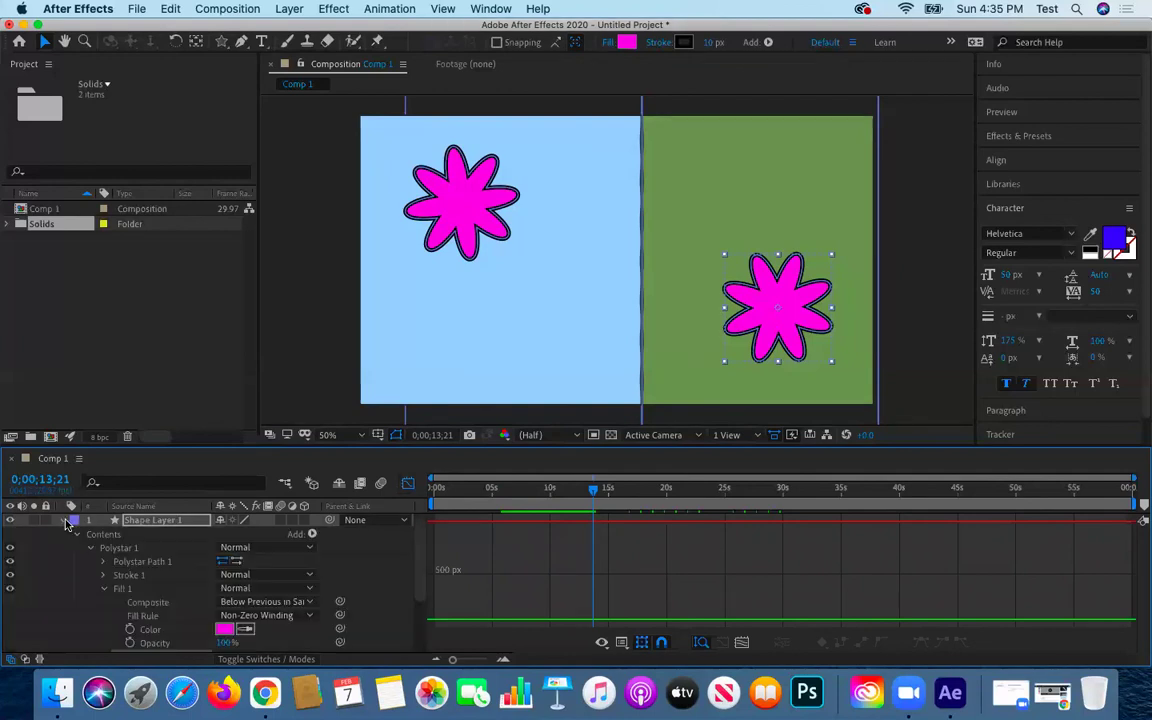
scroll(180, 598, down, 2)
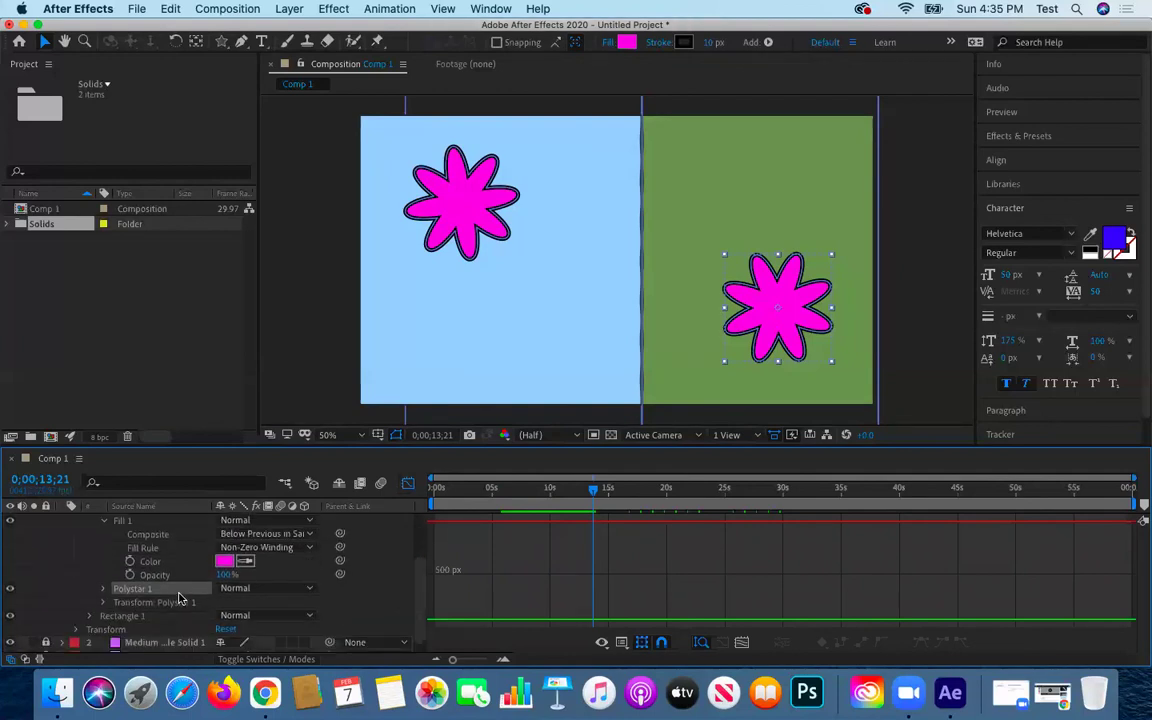
click(95, 619)
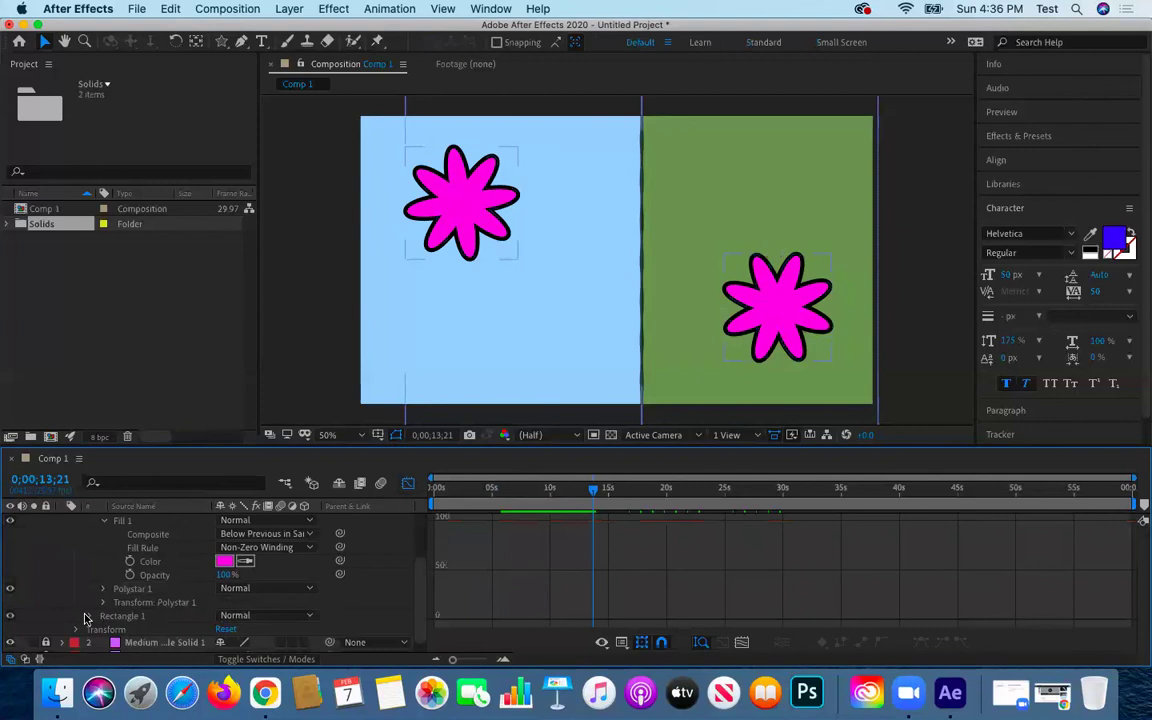
scroll(85, 619, down, 3)
alt+click(130, 548)
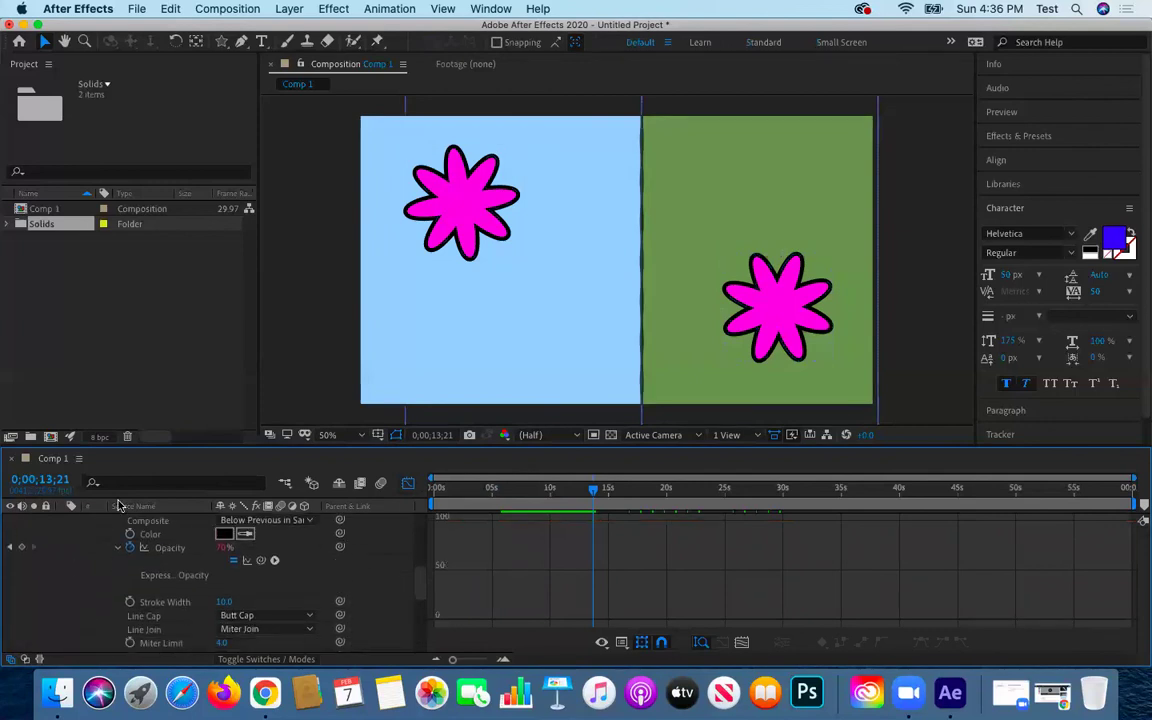
click(170, 550)
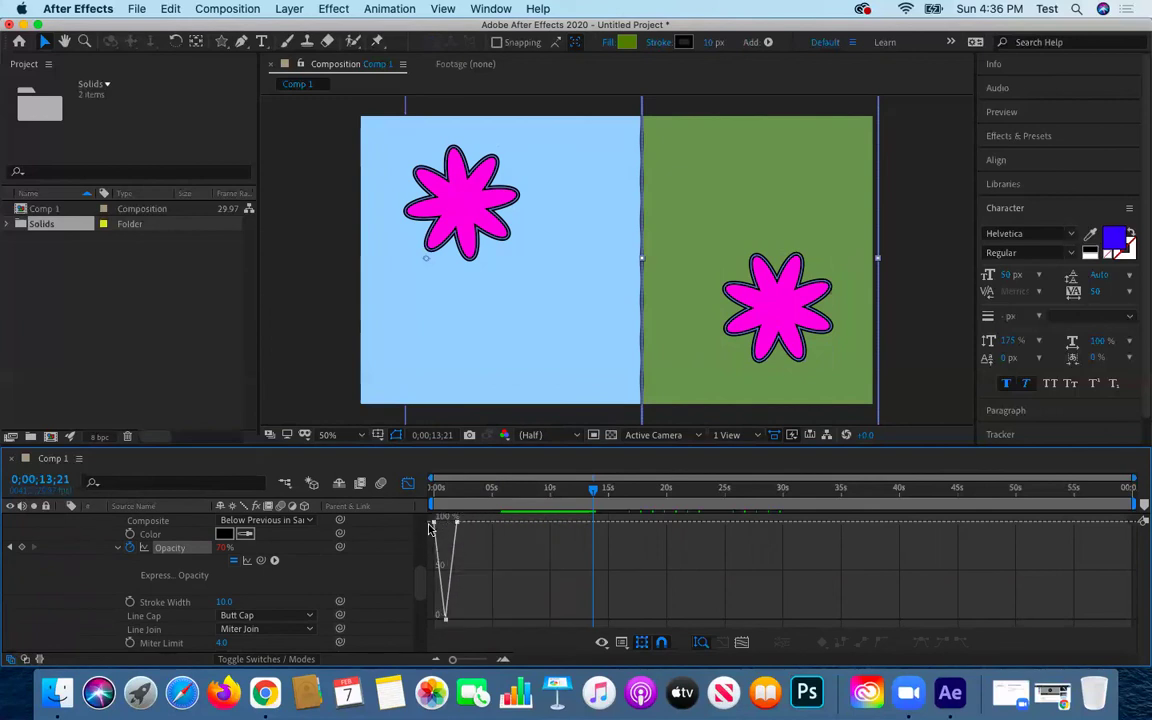
mouse_move(455, 521)
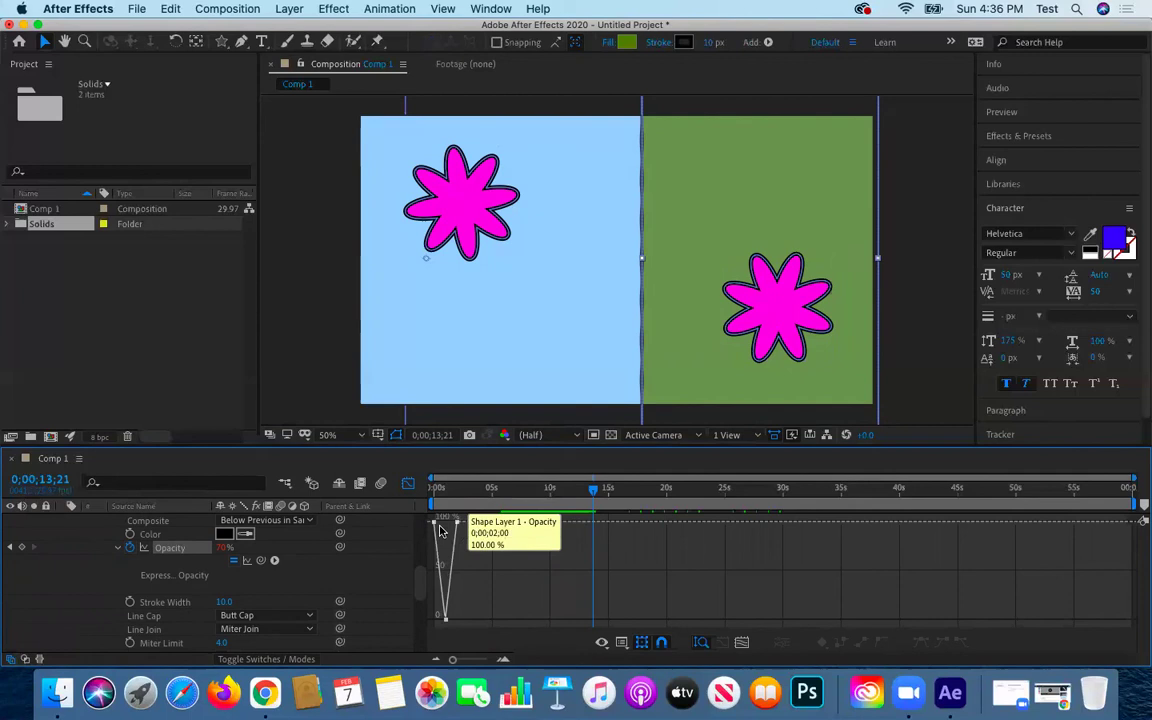
Raise the lowest Opacity keyframe in the Graph Editor to about 50%
mouse_move(445, 622)
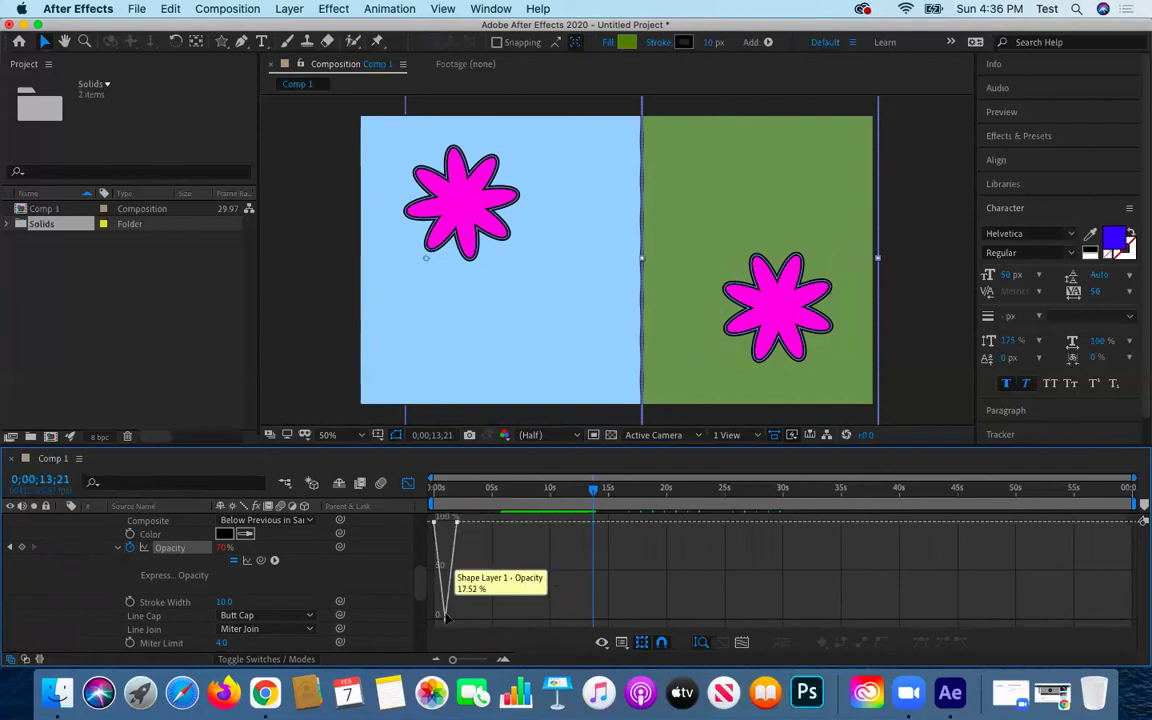
click(445, 625)
drag(445, 625, 446, 589)
drag(511, 492, 463, 490)
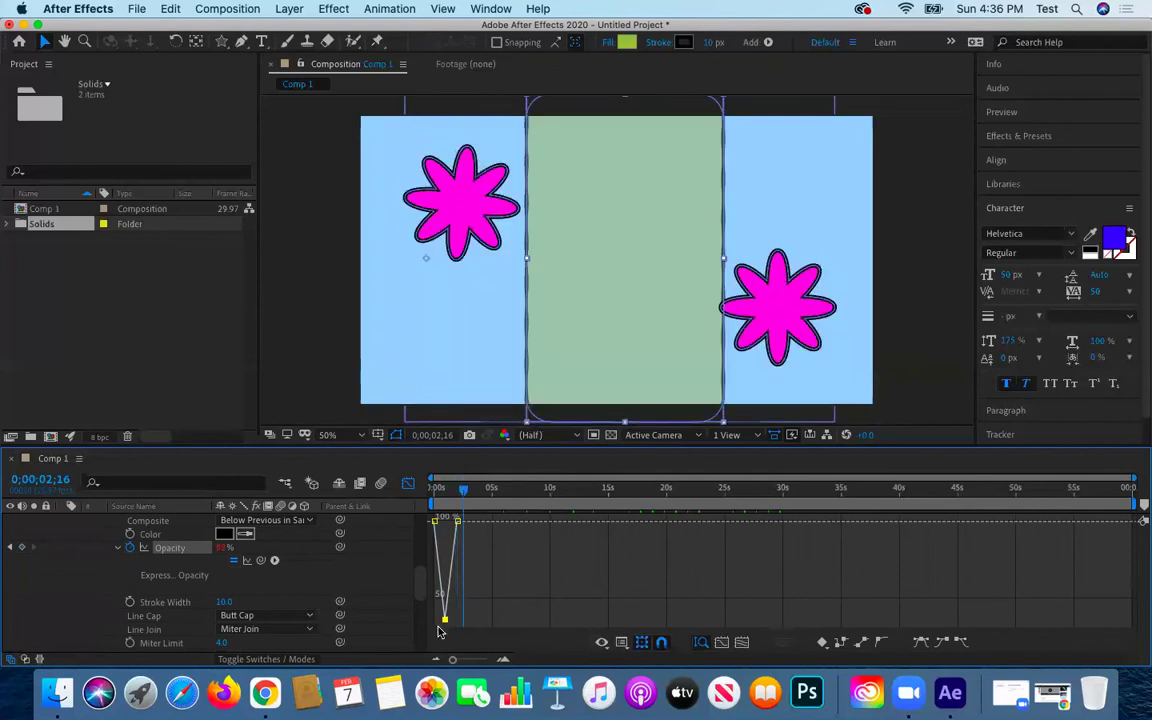
drag(445, 618, 446, 602)
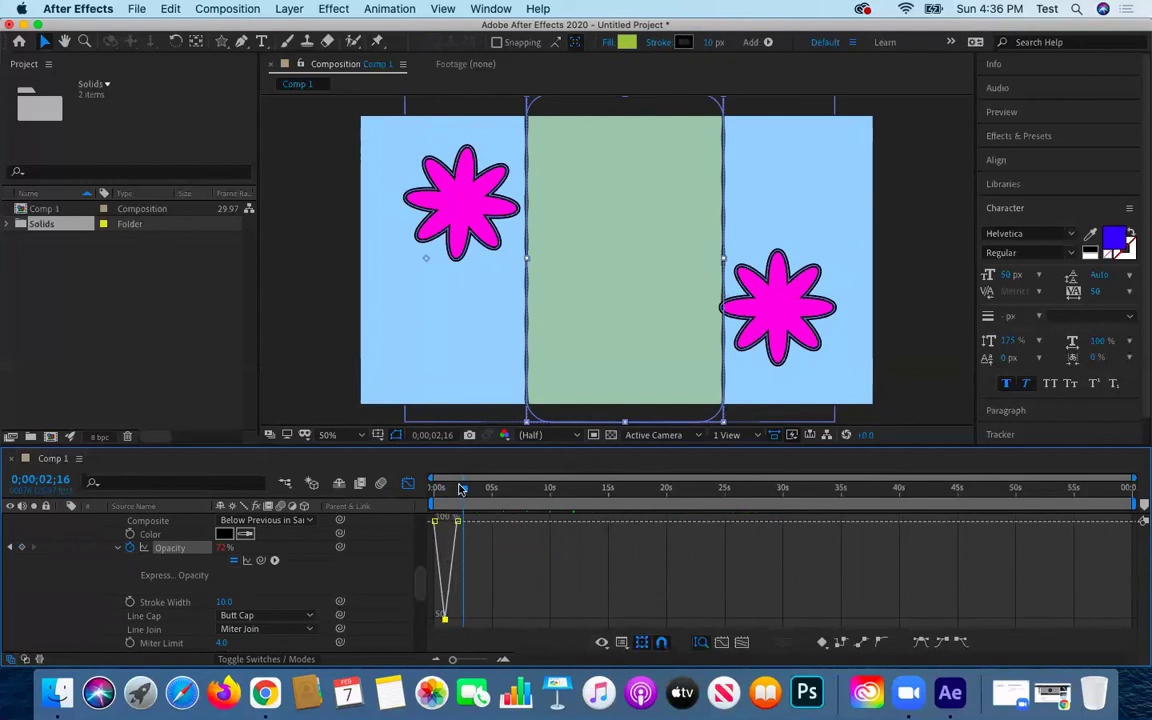
Preview the animation from the comp start, stopping at 0;00;04;20
drag(463, 489, 435, 489)
key(space)
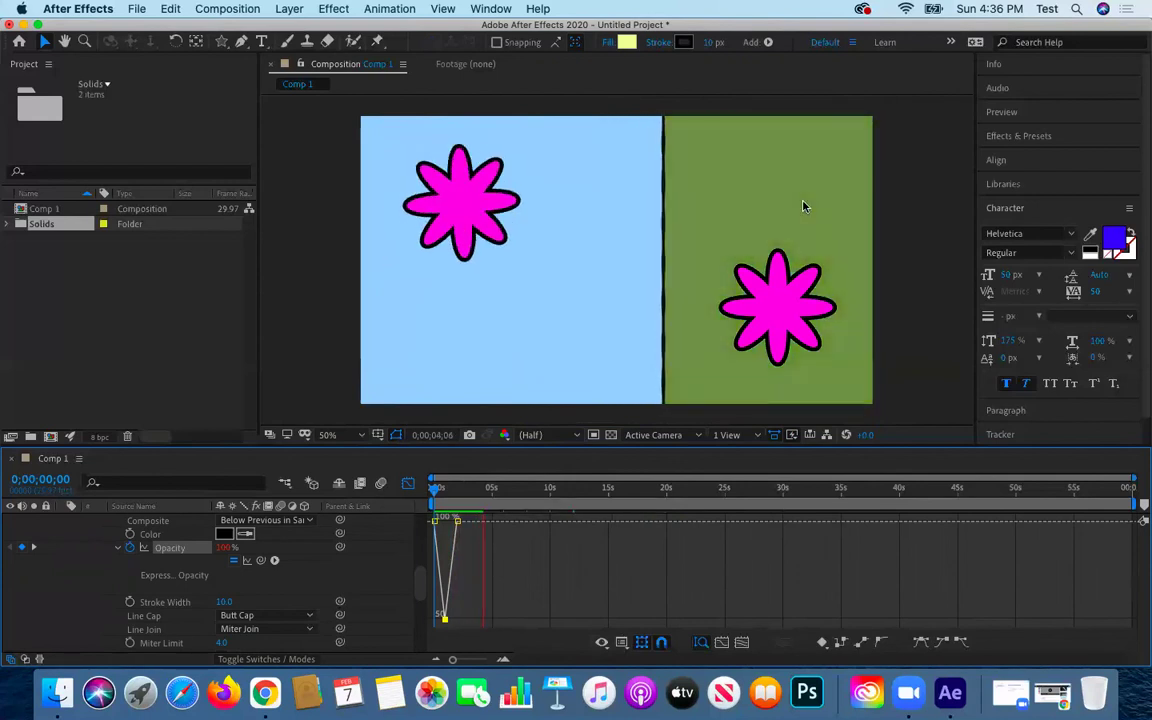
key(space)
scroll(288, 591, down, 3)
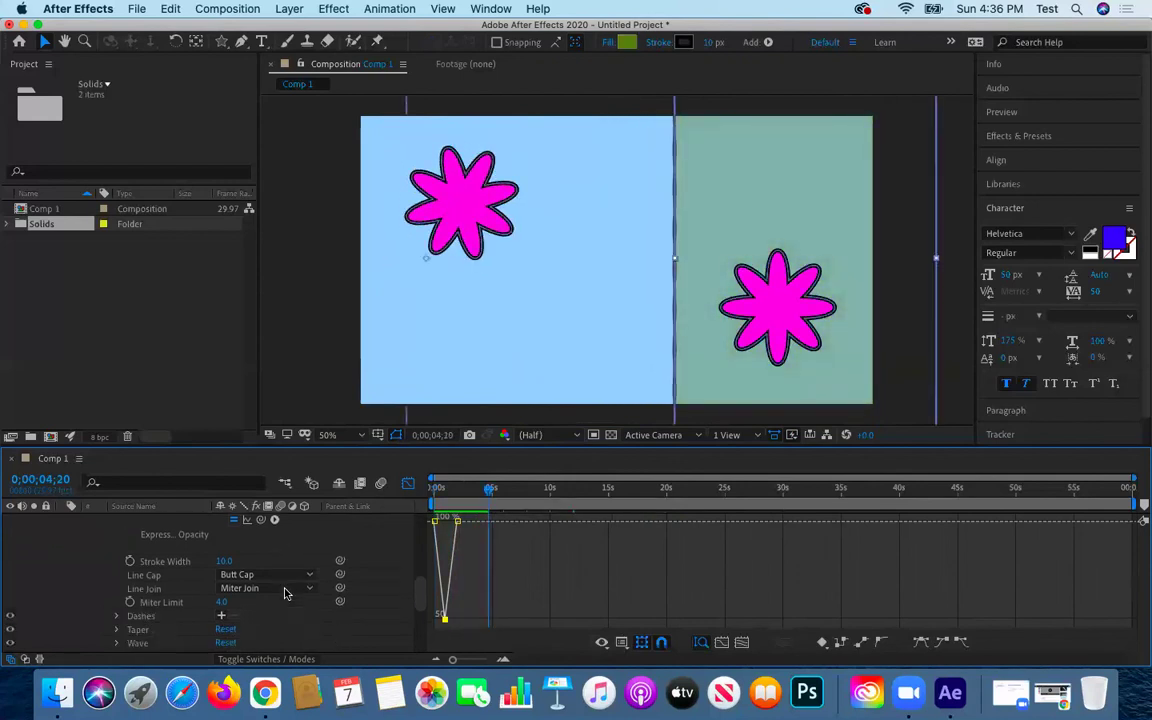
Fine-tune the low Opacity keyframe's value and replay from the first frame
scroll(284, 594, down, 2)
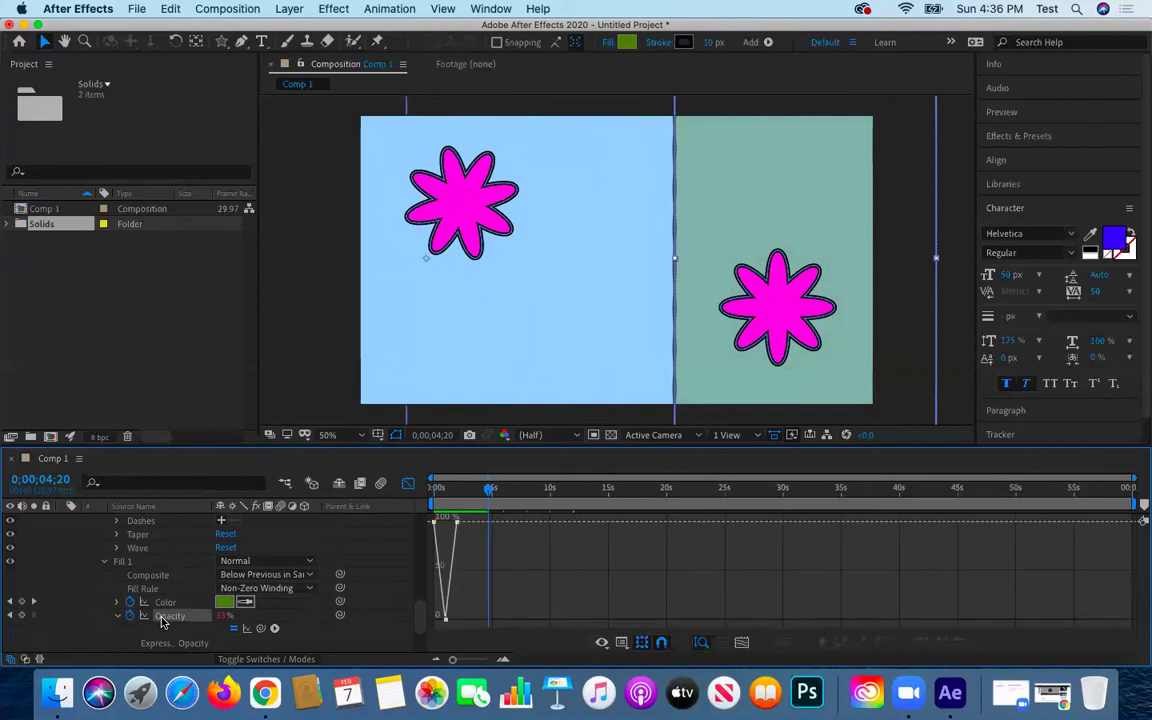
mouse_move(448, 616)
mouse_down()
mouse_move(443, 563)
mouse_move(444, 619)
mouse_up()
click(437, 488)
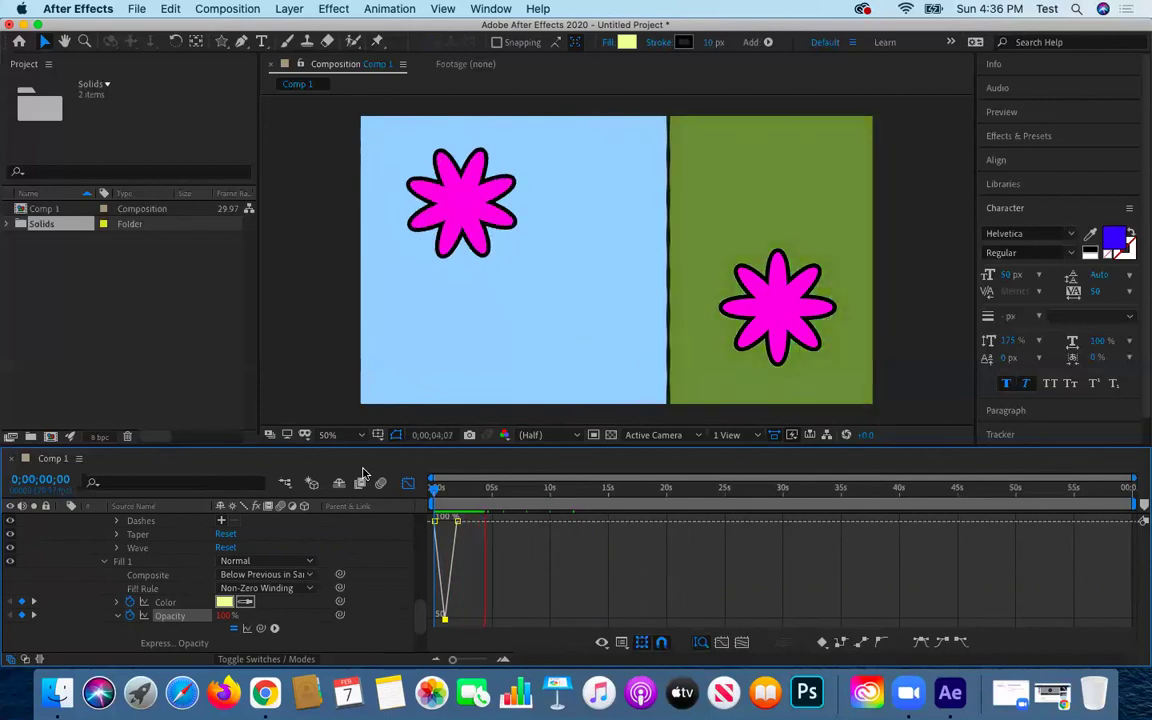
key(space)
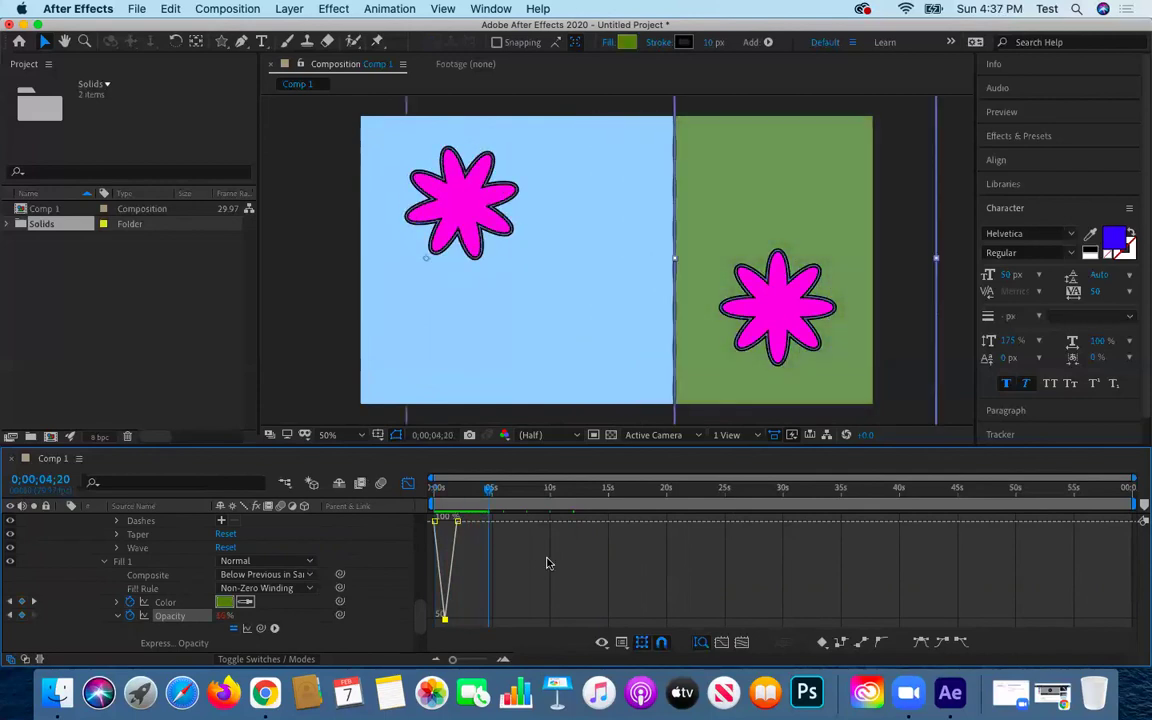
right_click(444, 620)
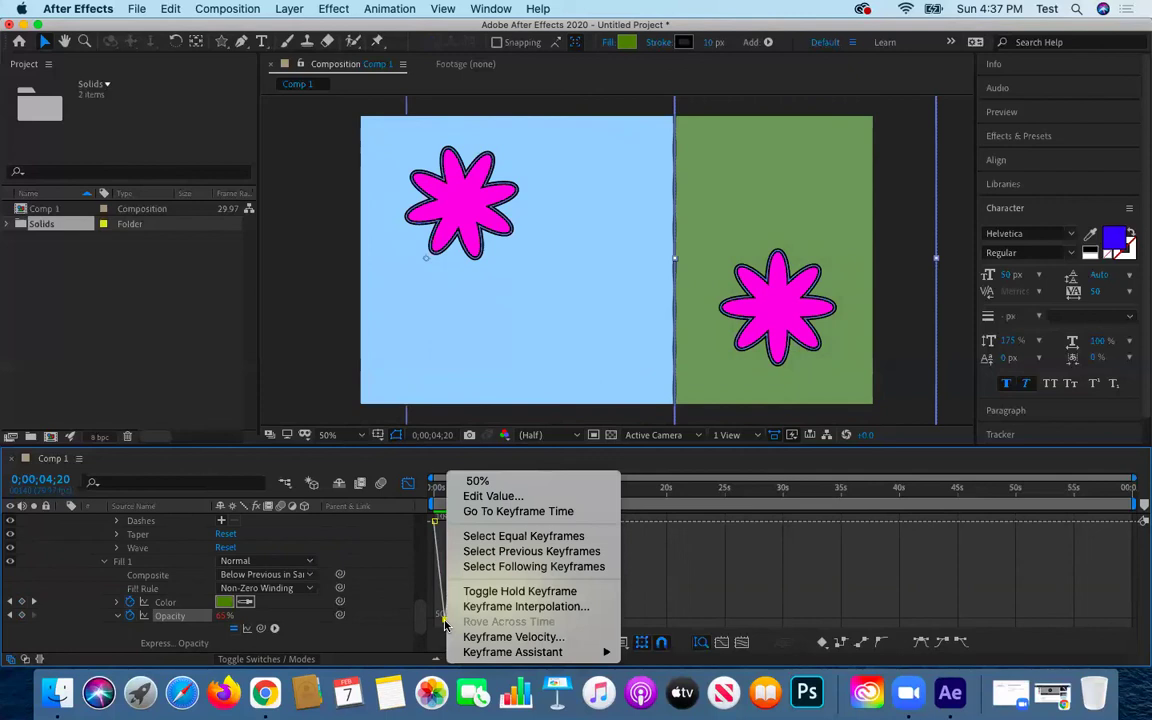
click(684, 611)
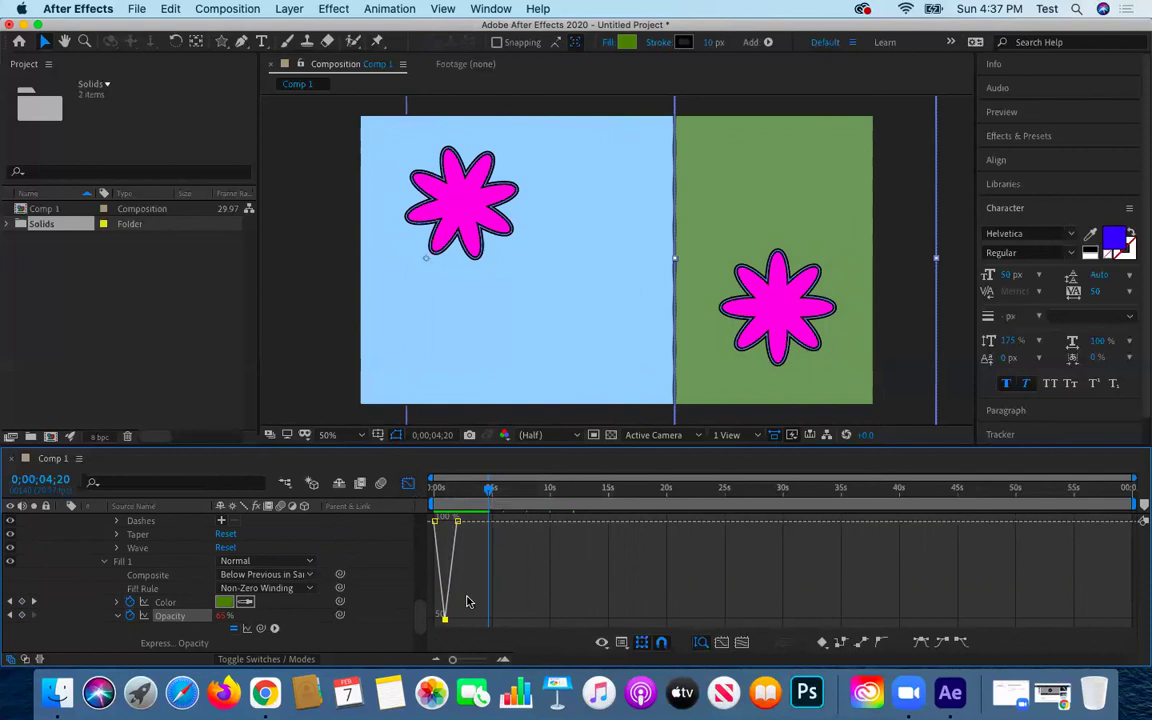
Raise the green channel of the rectangle's ending fill colour for a vivid green
click(170, 603)
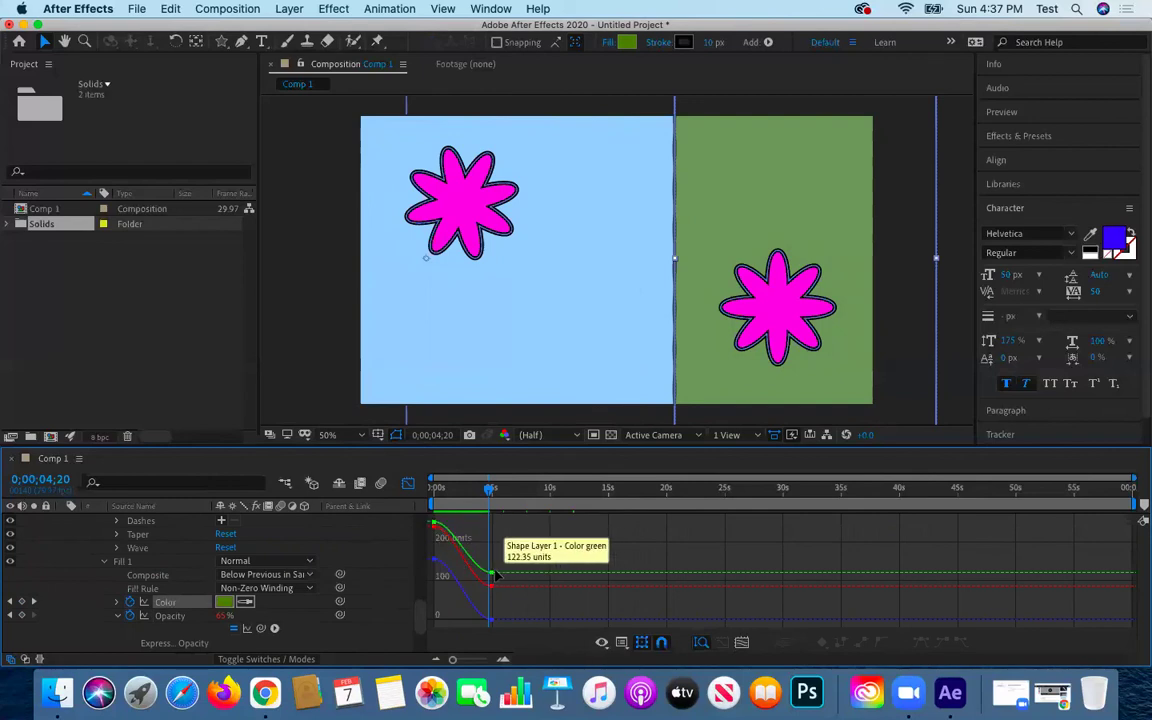
drag(490, 560, 489, 516)
click(439, 487)
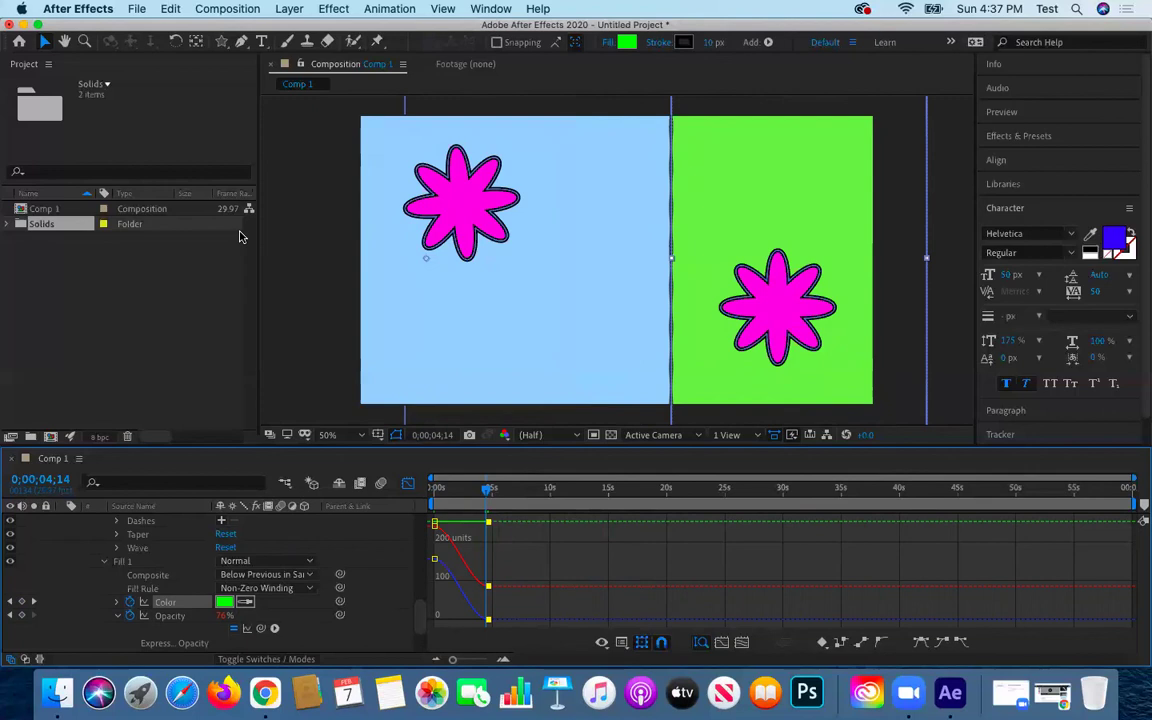
Collapse Shape Layer 1 and add a New > Shape Layer from the timeline
scroll(125, 558, up, 8)
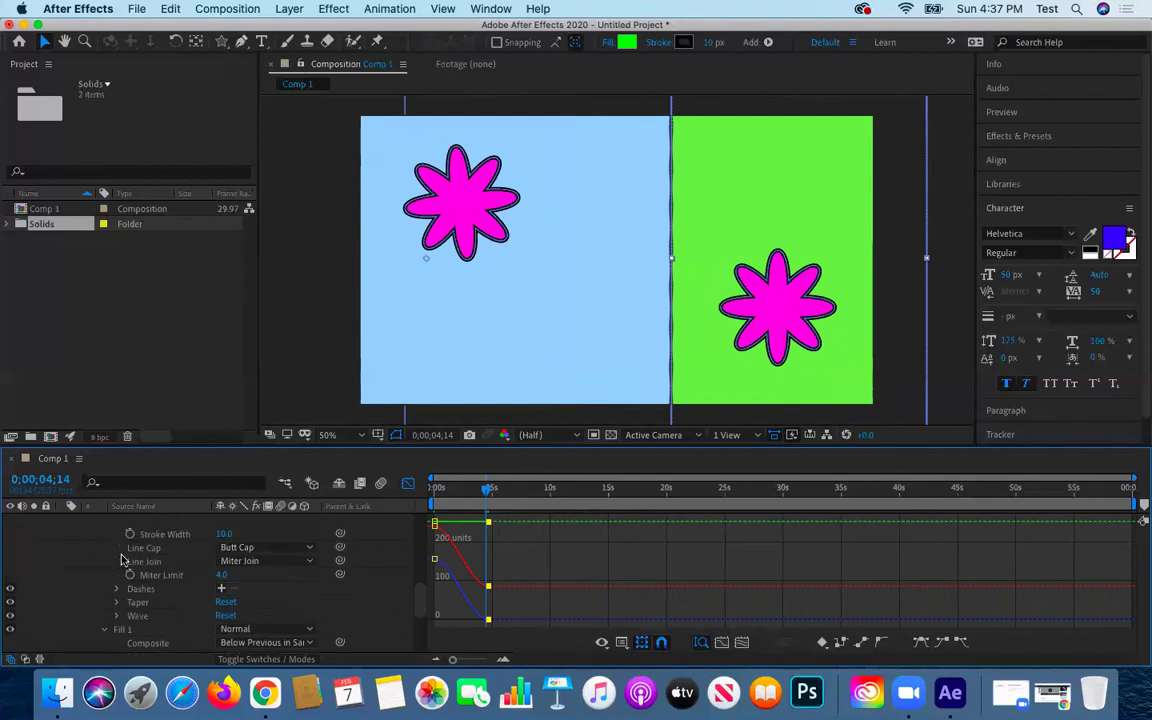
click(63, 521)
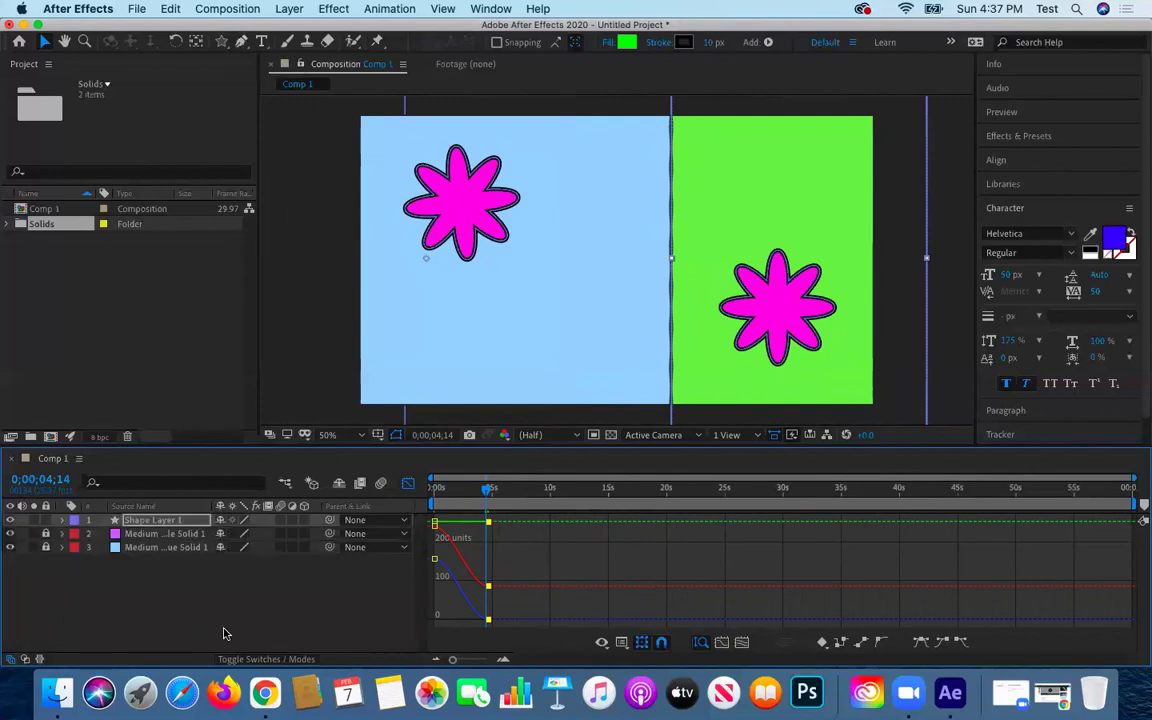
right_click(181, 599)
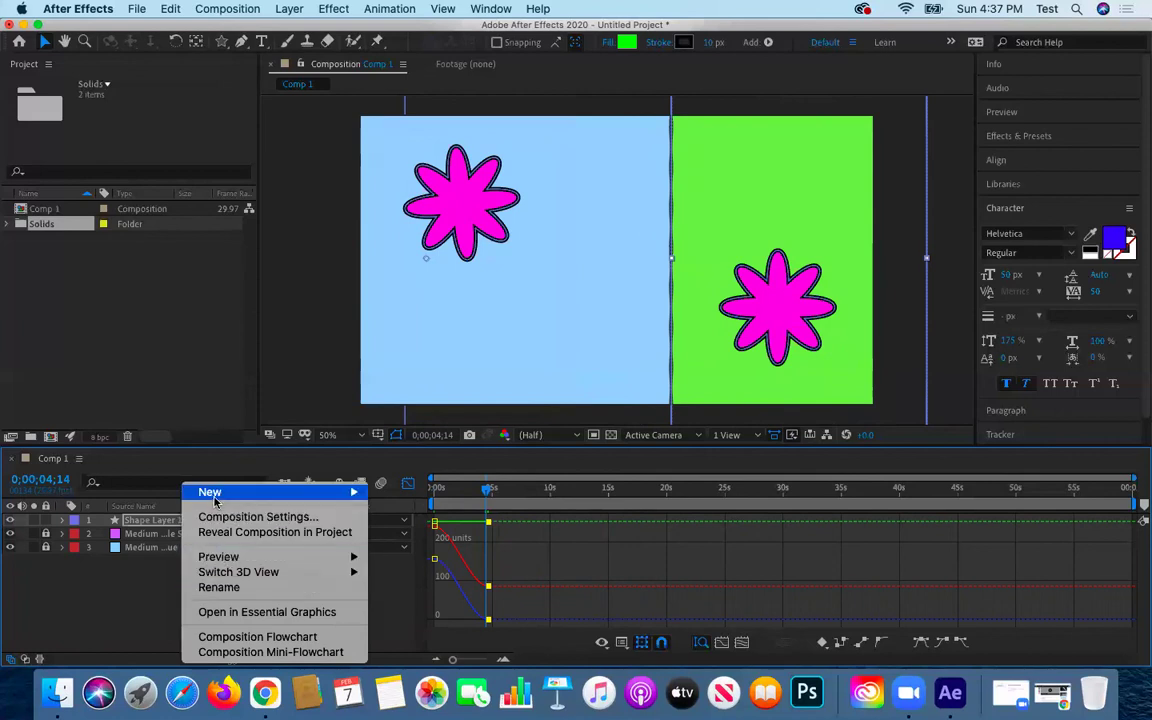
mouse_move(320, 492)
click(414, 591)
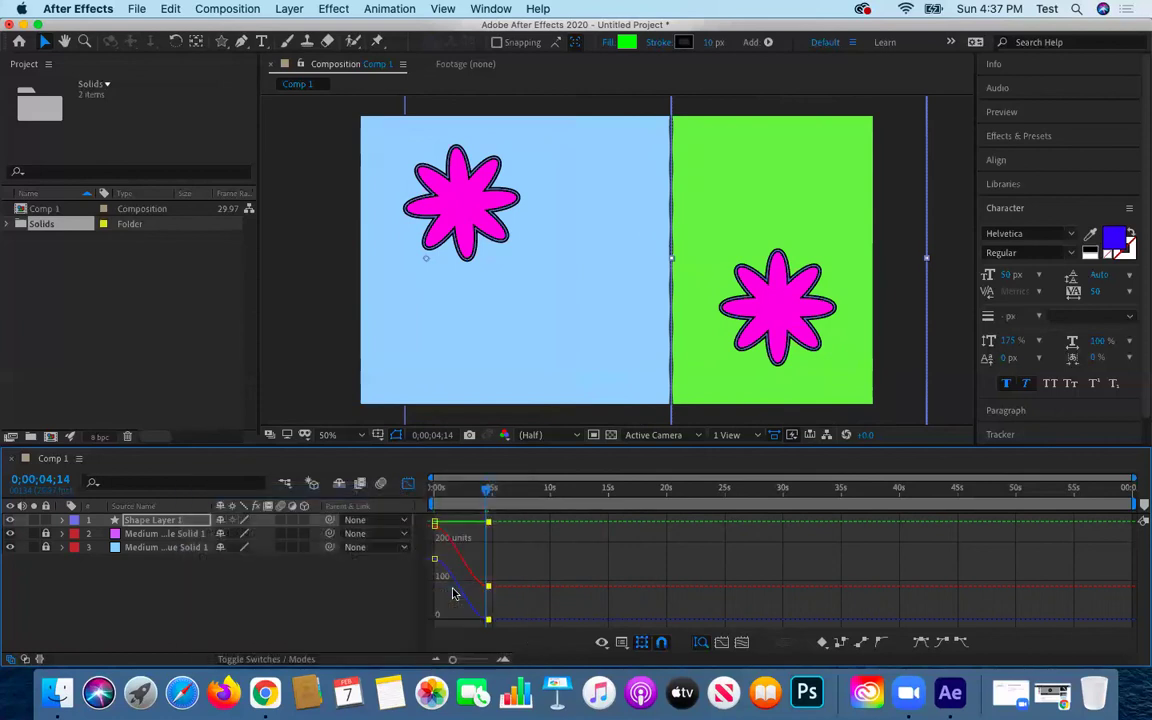
Draw a closed curved Pen-tool blob around most of the comp, ending on the first point
click(241, 41)
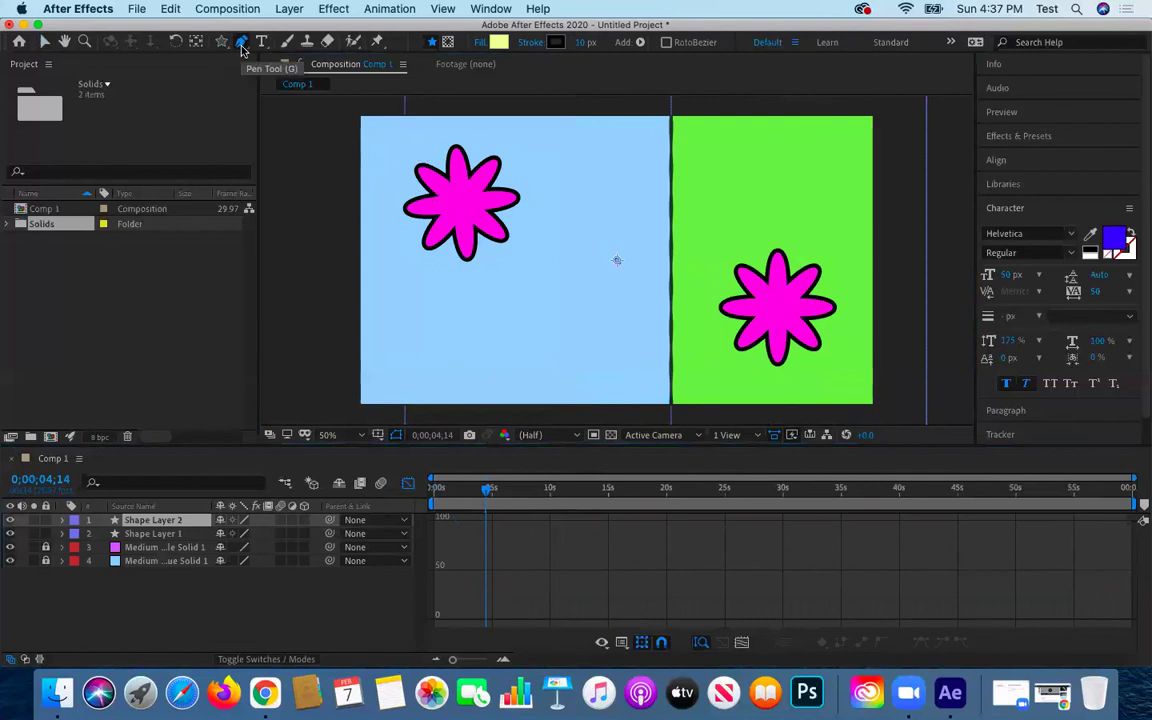
click(548, 166)
drag(632, 160, 672, 180)
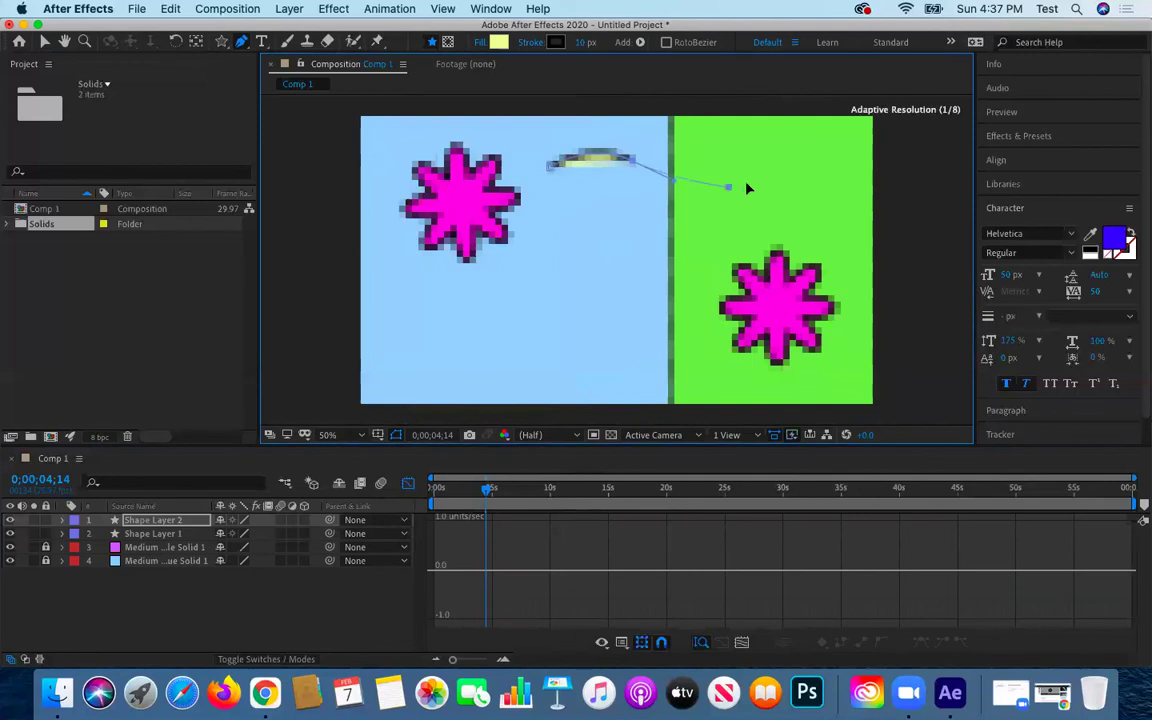
drag(748, 188, 756, 180)
drag(799, 218, 809, 259)
drag(751, 330, 673, 345)
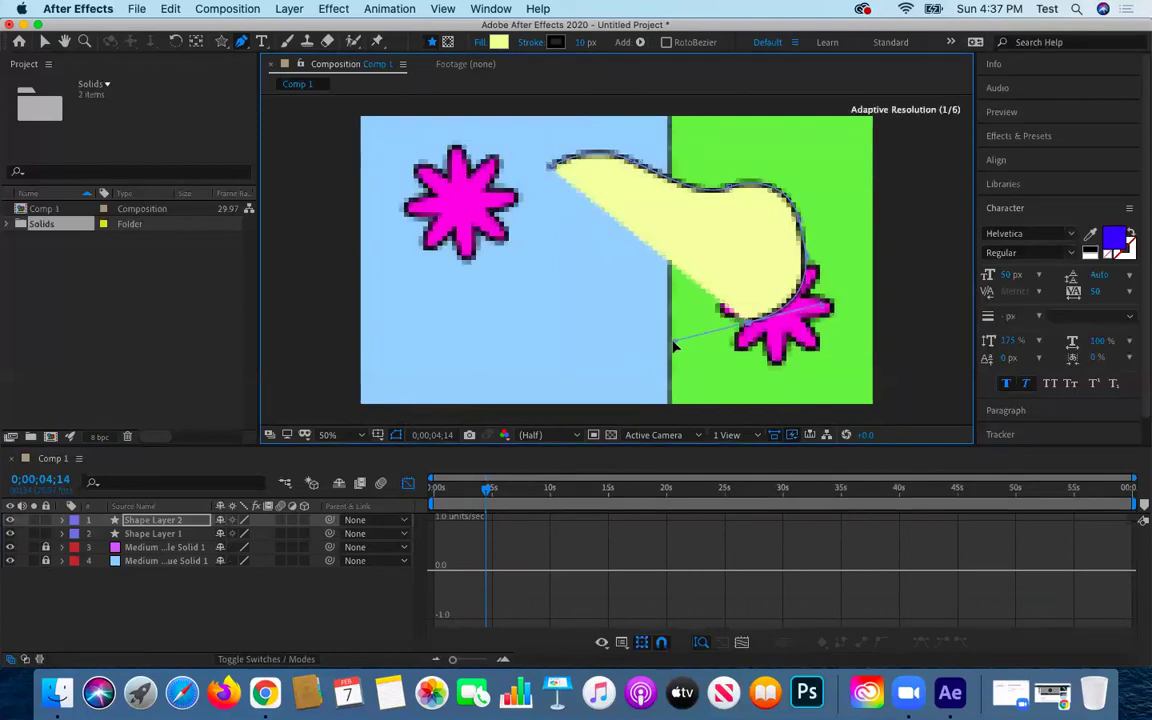
click(599, 384)
drag(468, 365, 414, 303)
drag(386, 226, 410, 205)
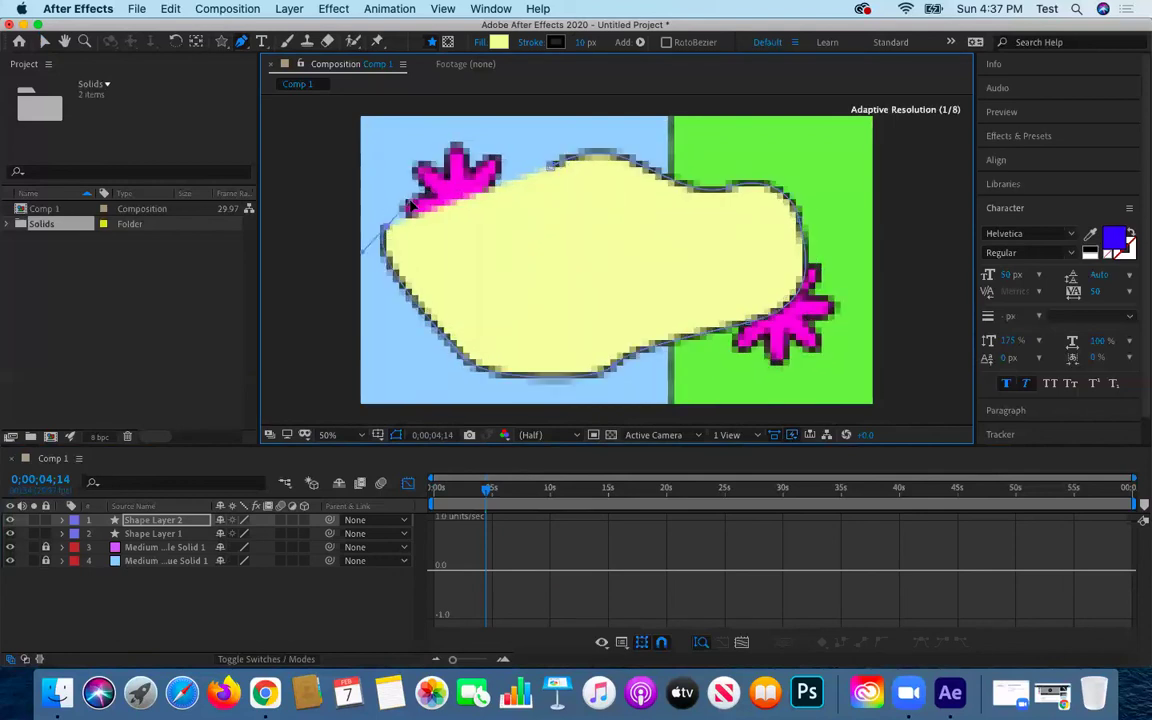
drag(453, 128, 519, 140)
click(548, 172)
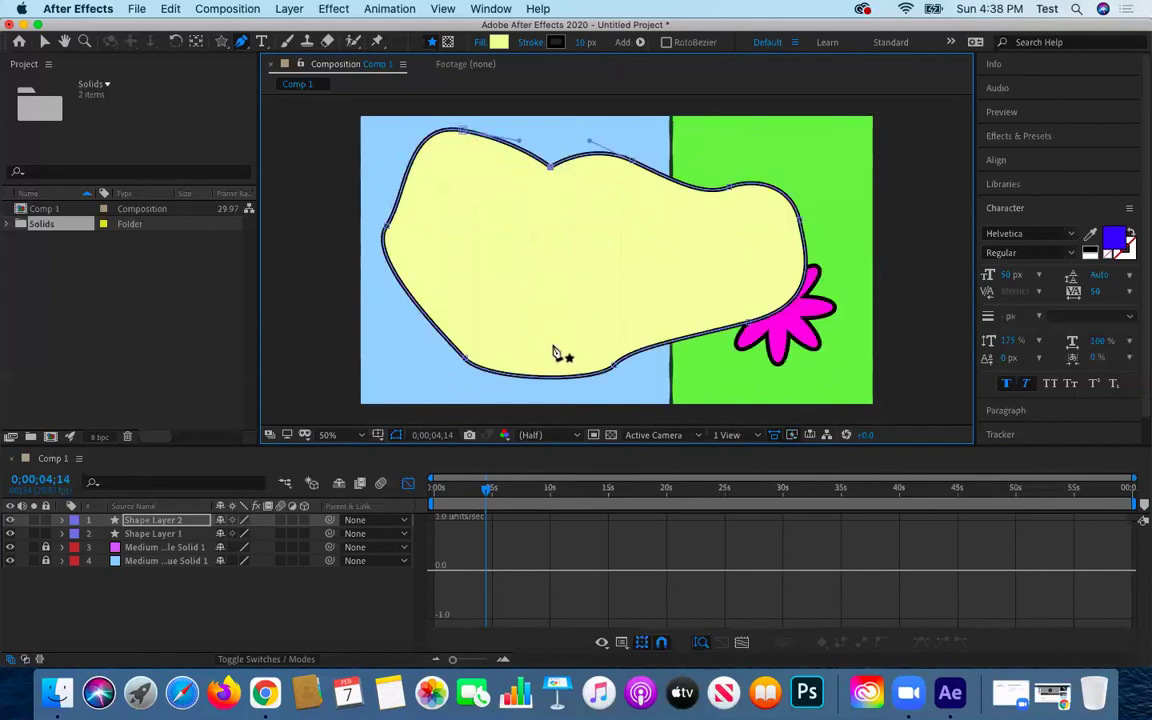
Convert the blob's top-edge vertices to smooth points with curved handles
click(247, 48)
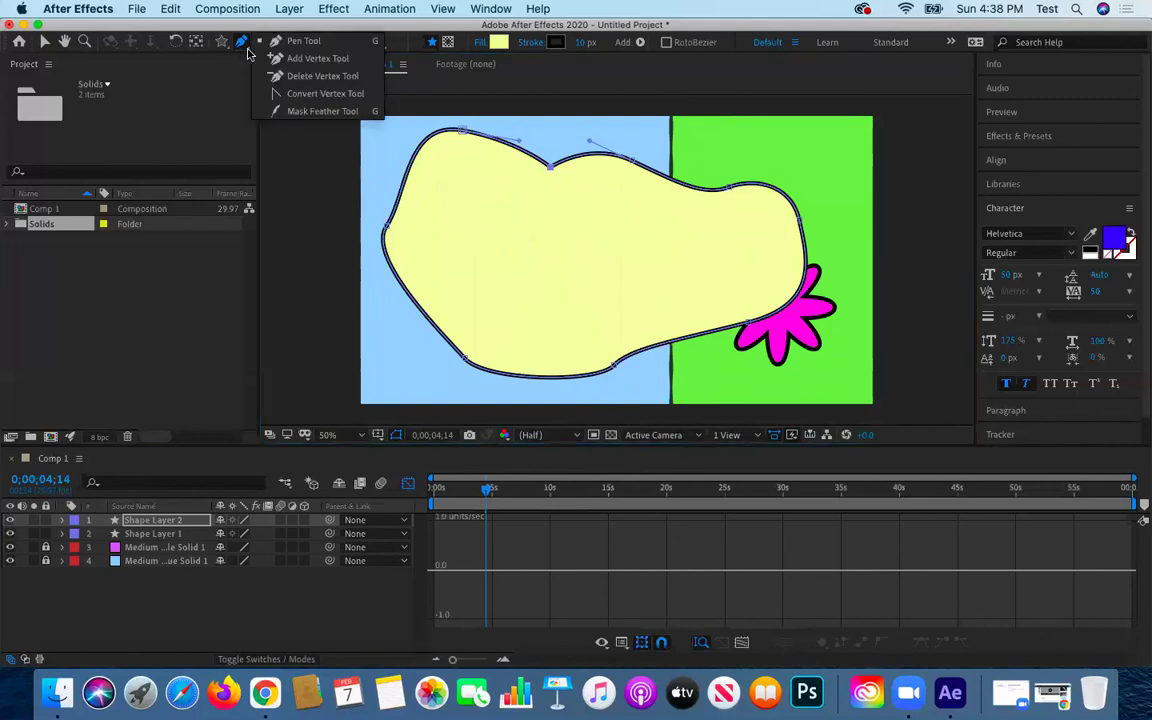
click(274, 95)
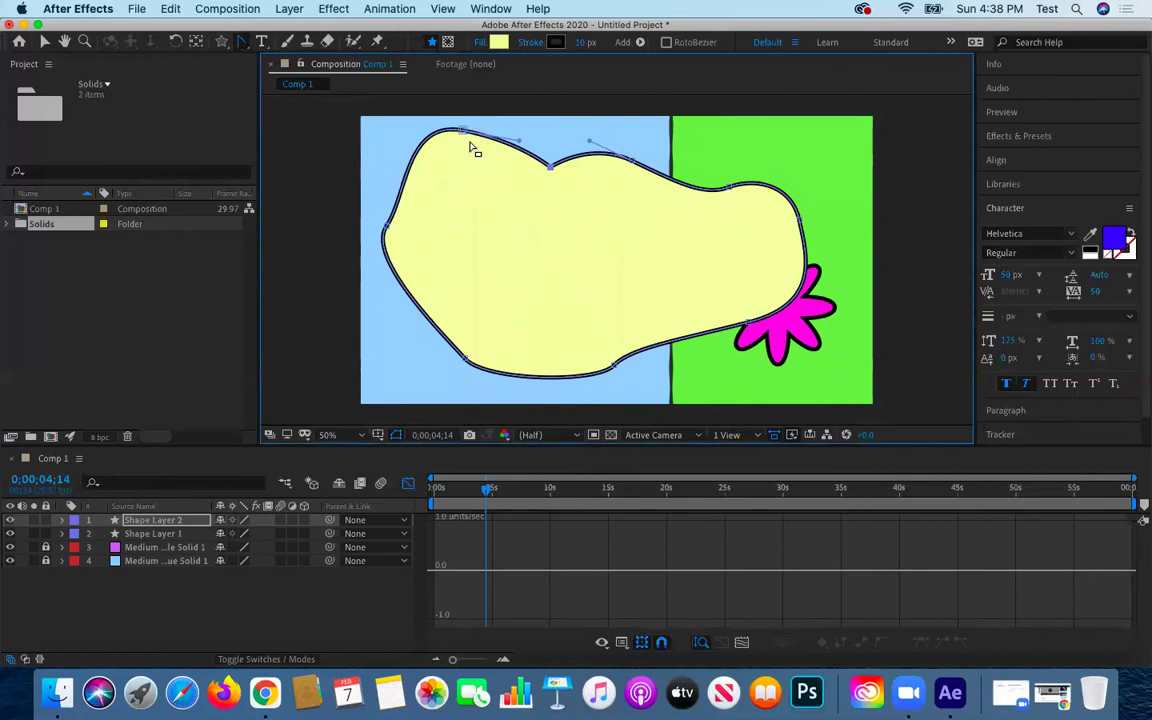
click(550, 168)
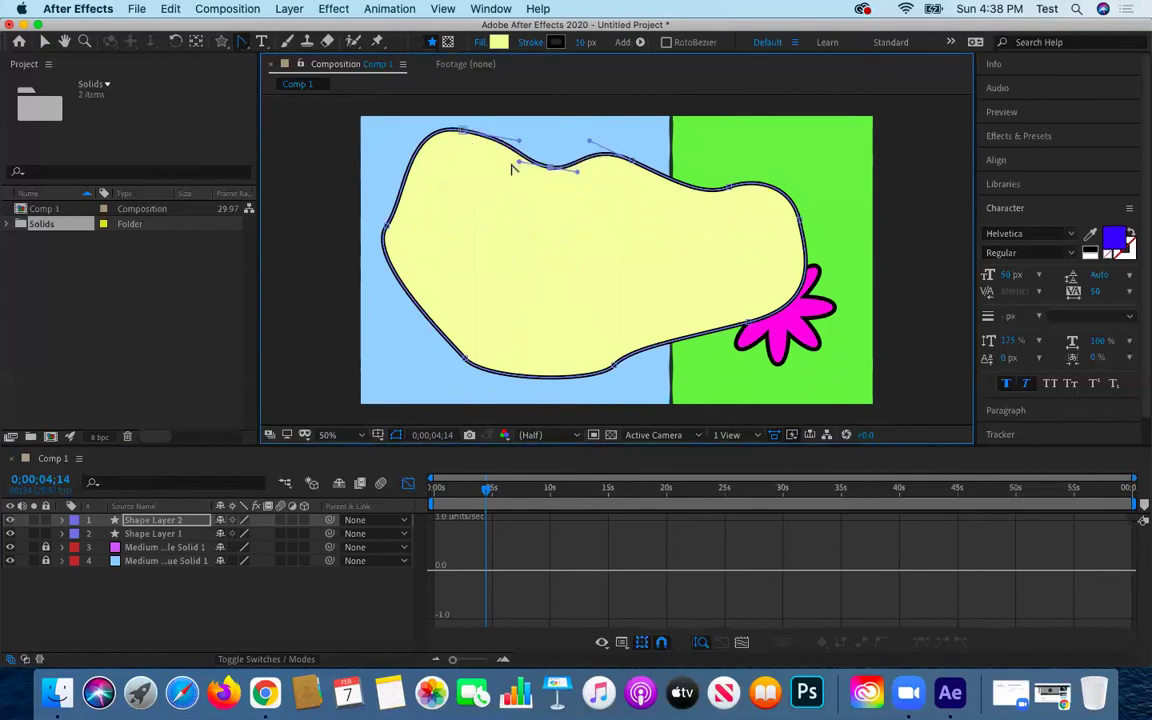
click(632, 161)
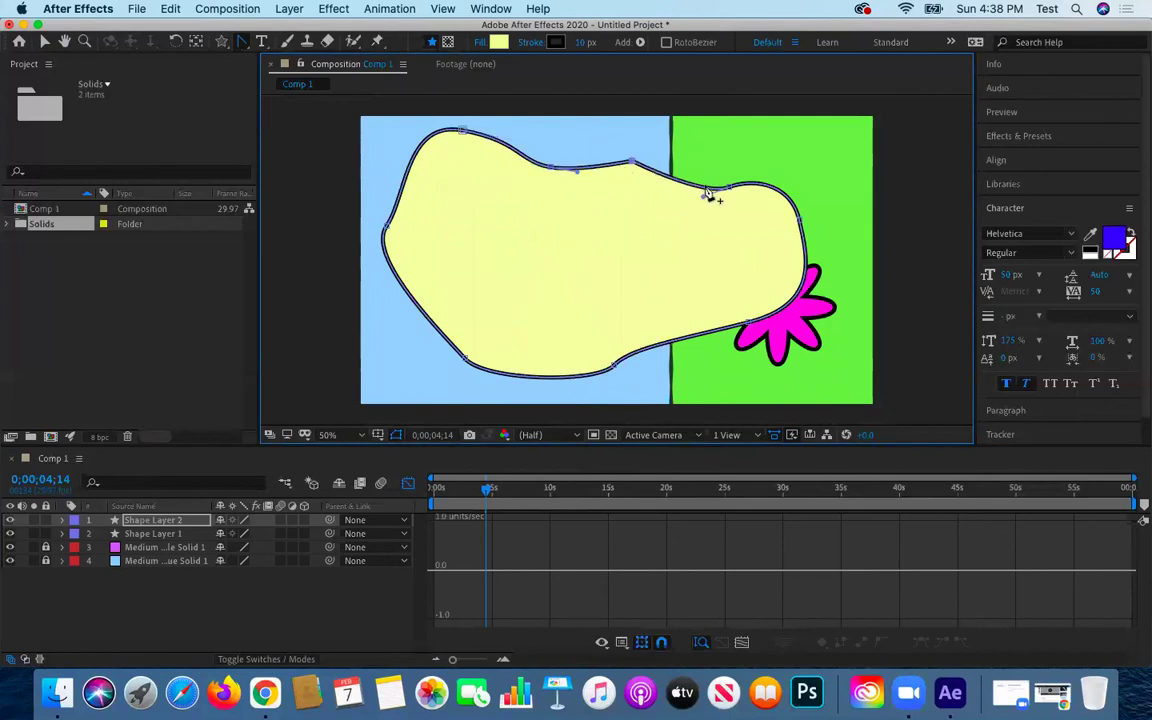
key(super+z)
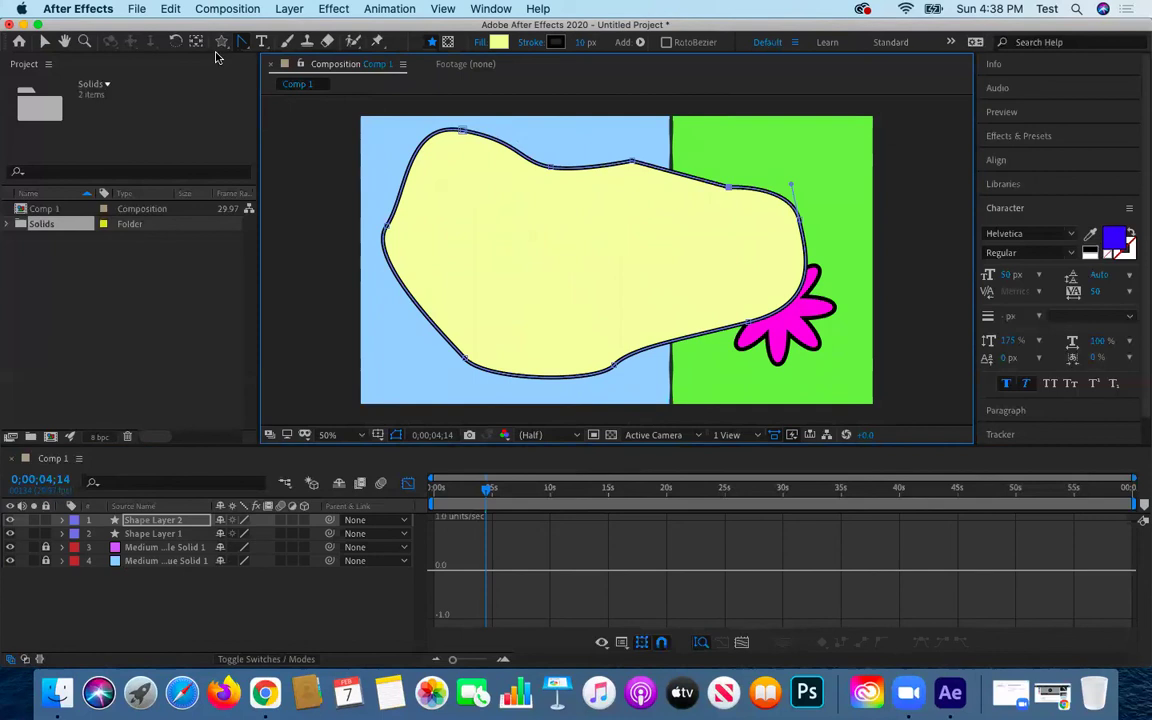
click(729, 189)
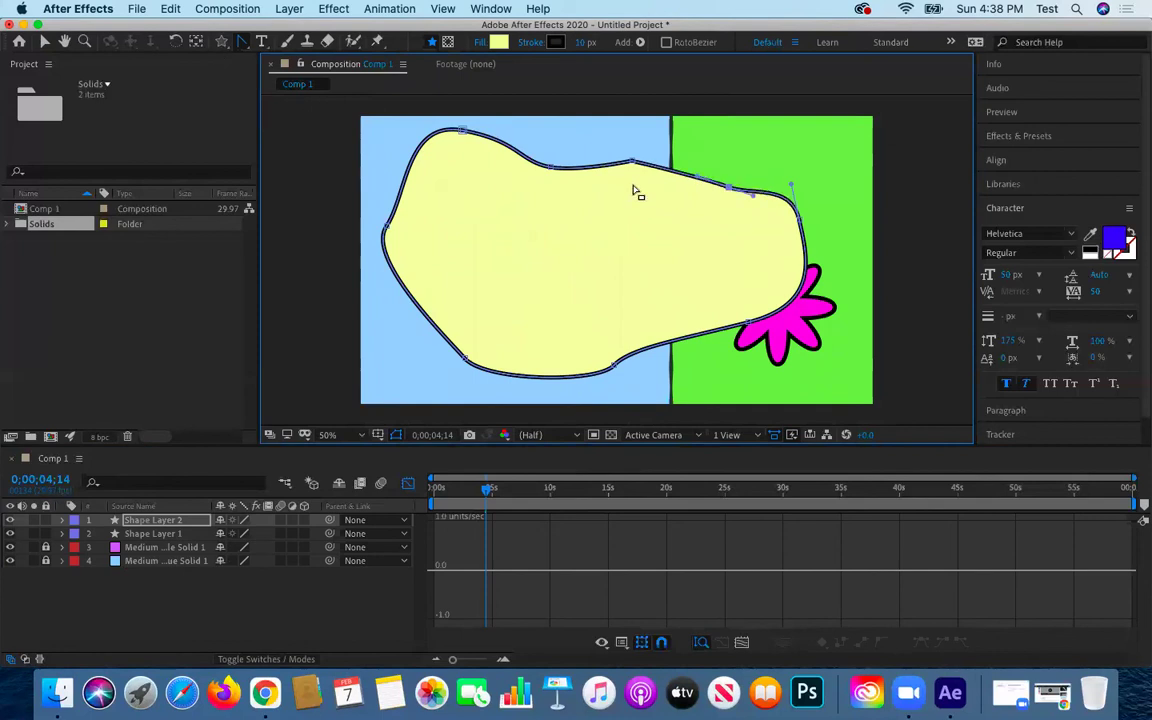
drag(632, 161, 565, 183)
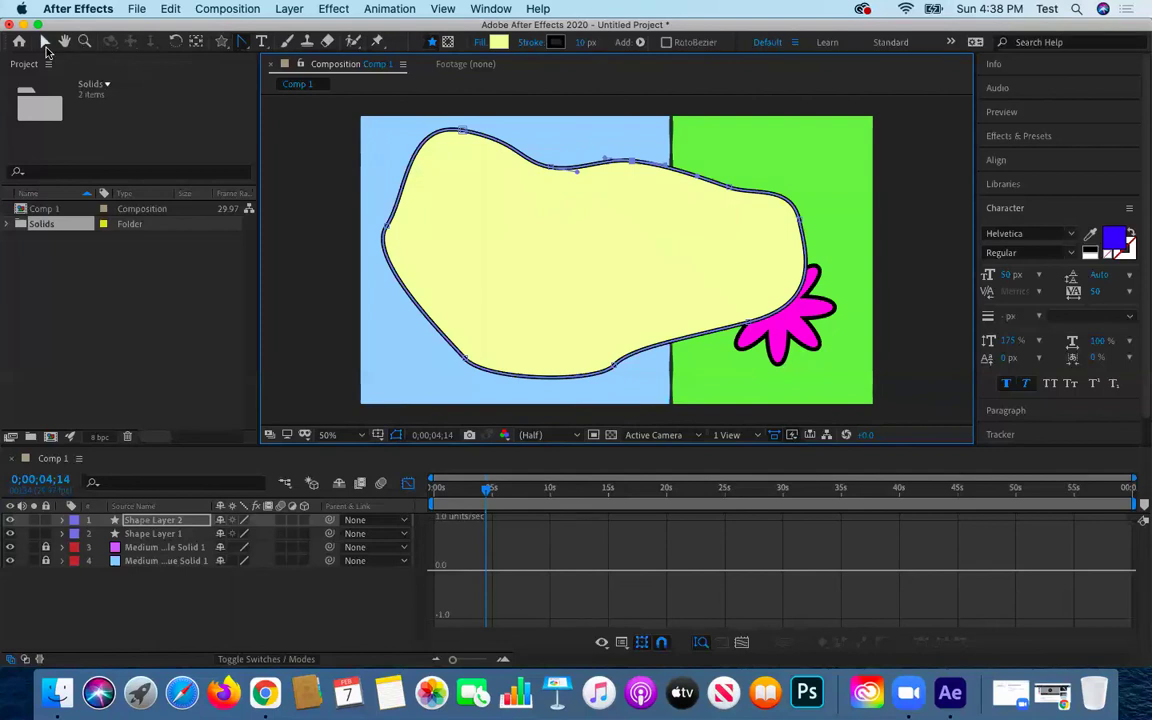
Add a vertex on the blob's left side and reshape its top-left and left edges
click(246, 48)
click(284, 59)
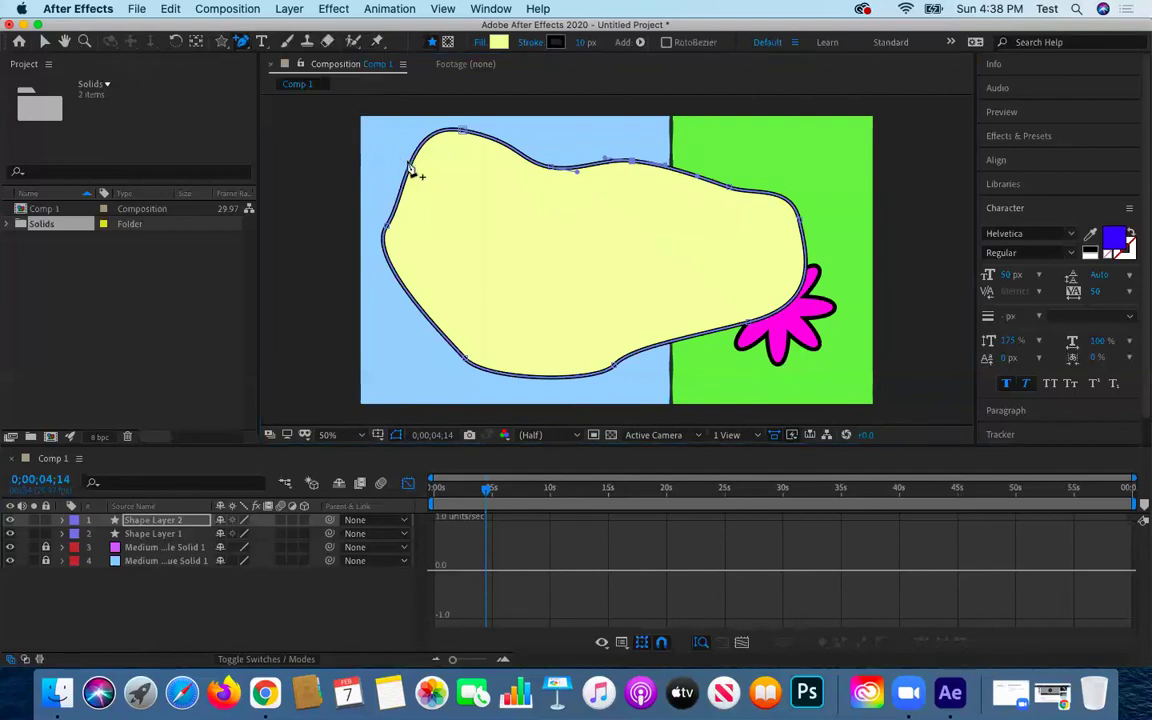
click(409, 168)
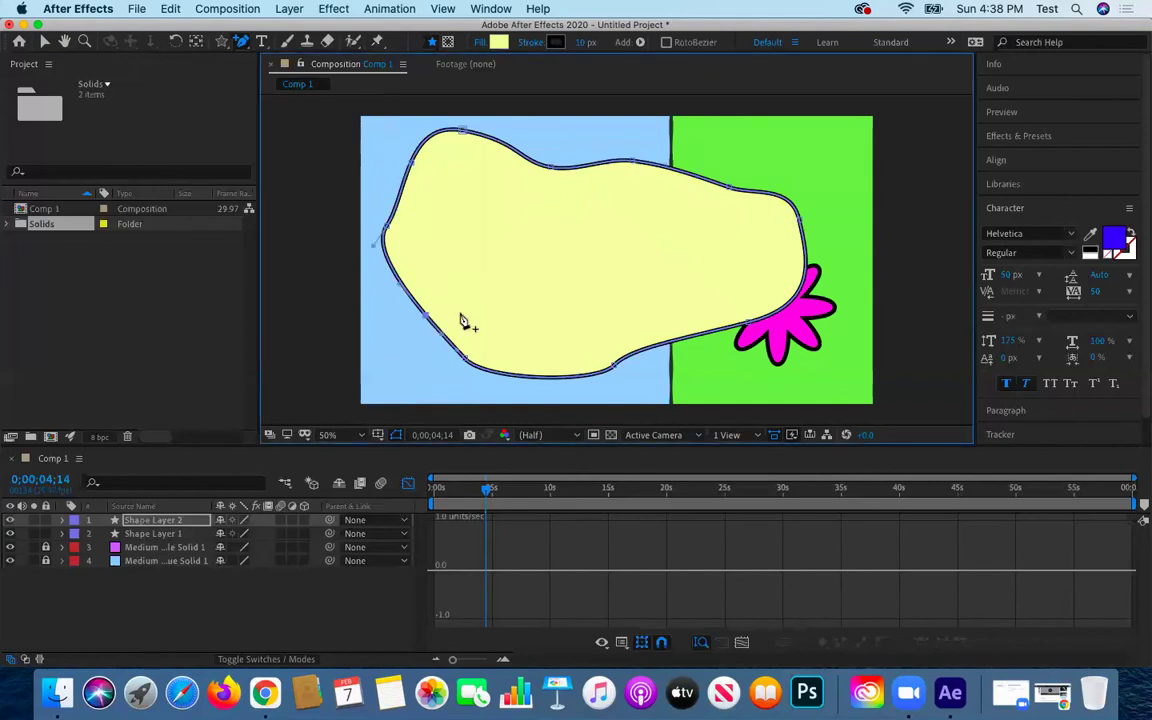
click(247, 47)
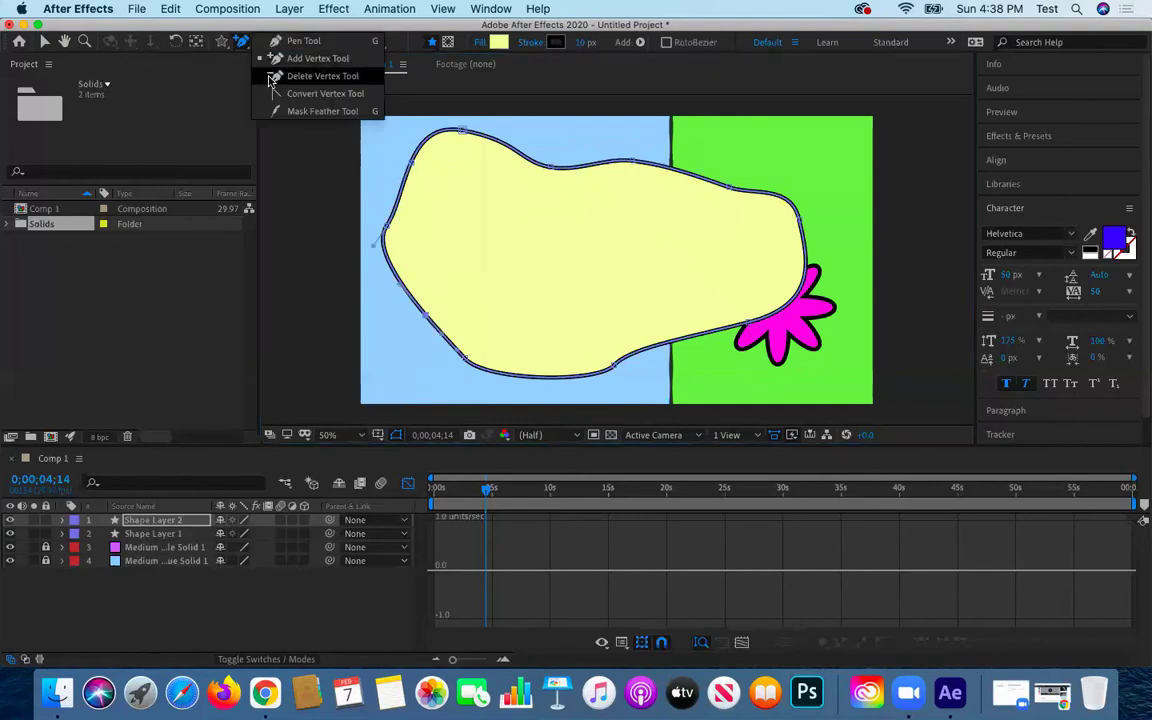
click(272, 42)
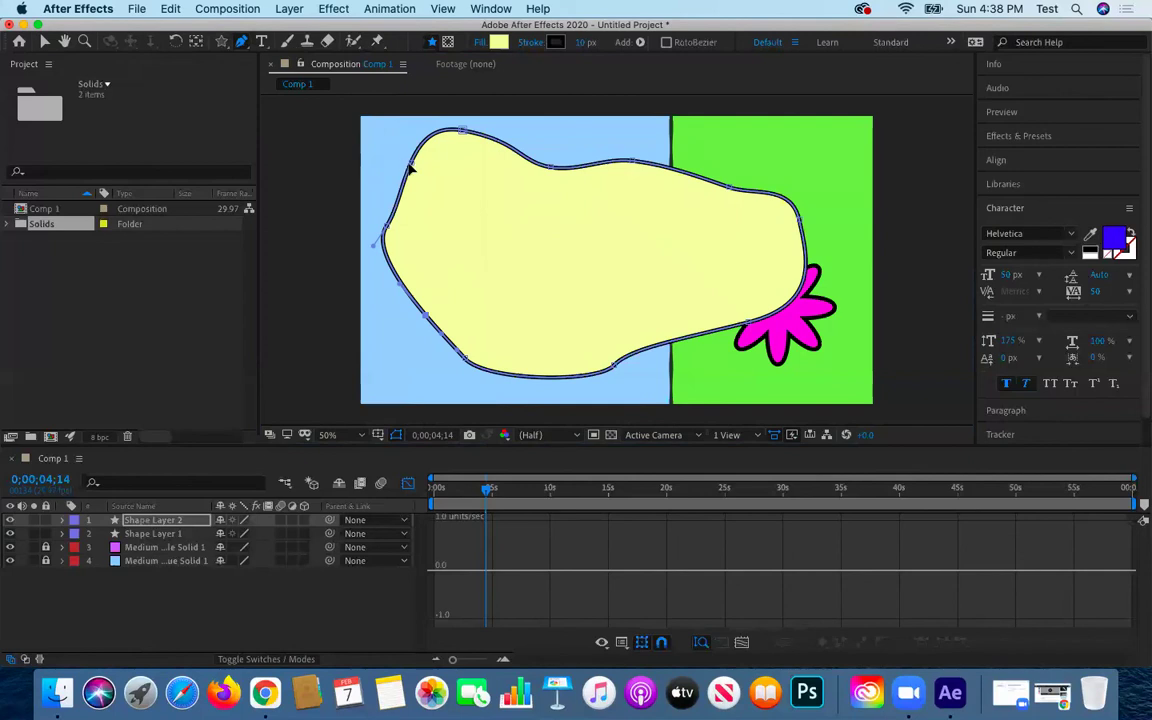
drag(420, 180, 377, 176)
drag(386, 231, 467, 330)
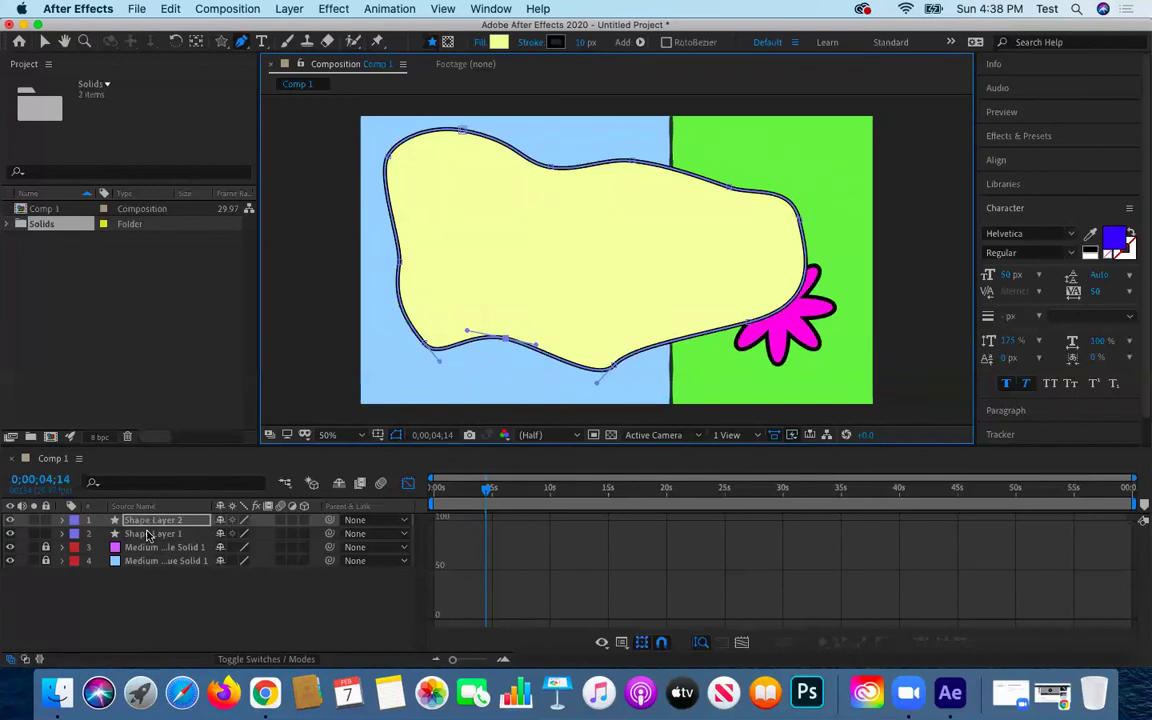
Reveal Shape Layer 2's Shape 1 Path 1, return to 0;00;00;00, and select Fill 1
click(62, 521)
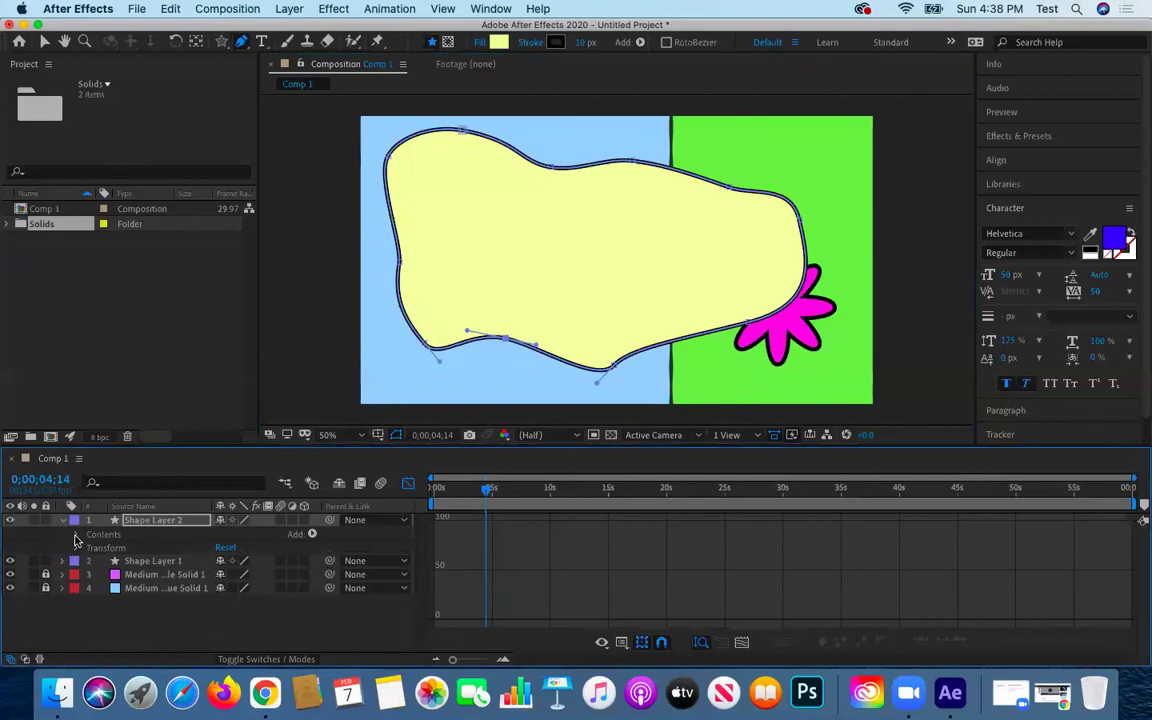
click(76, 536)
click(89, 549)
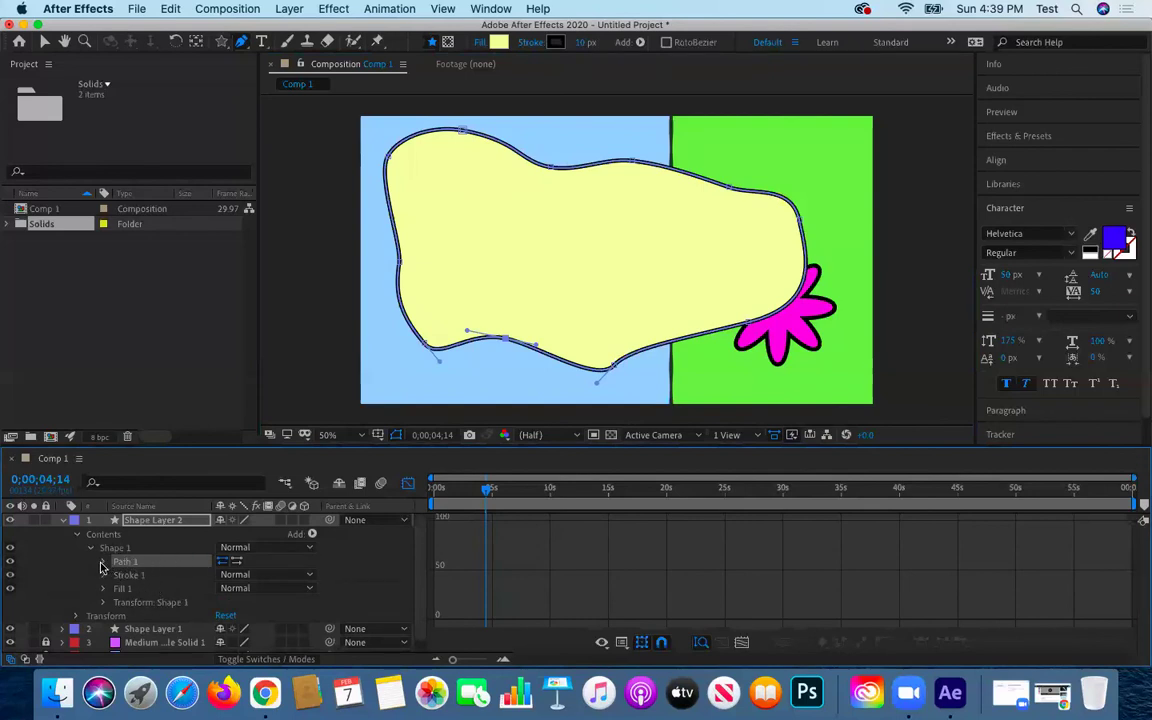
click(103, 563)
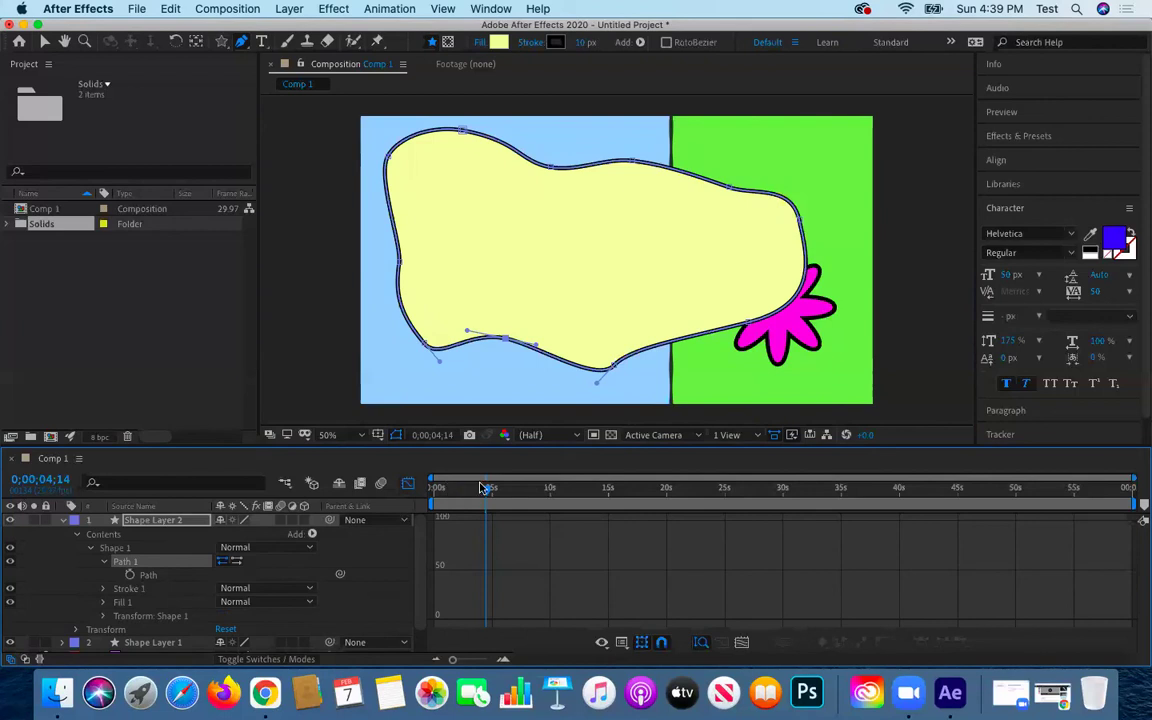
drag(482, 493, 411, 496)
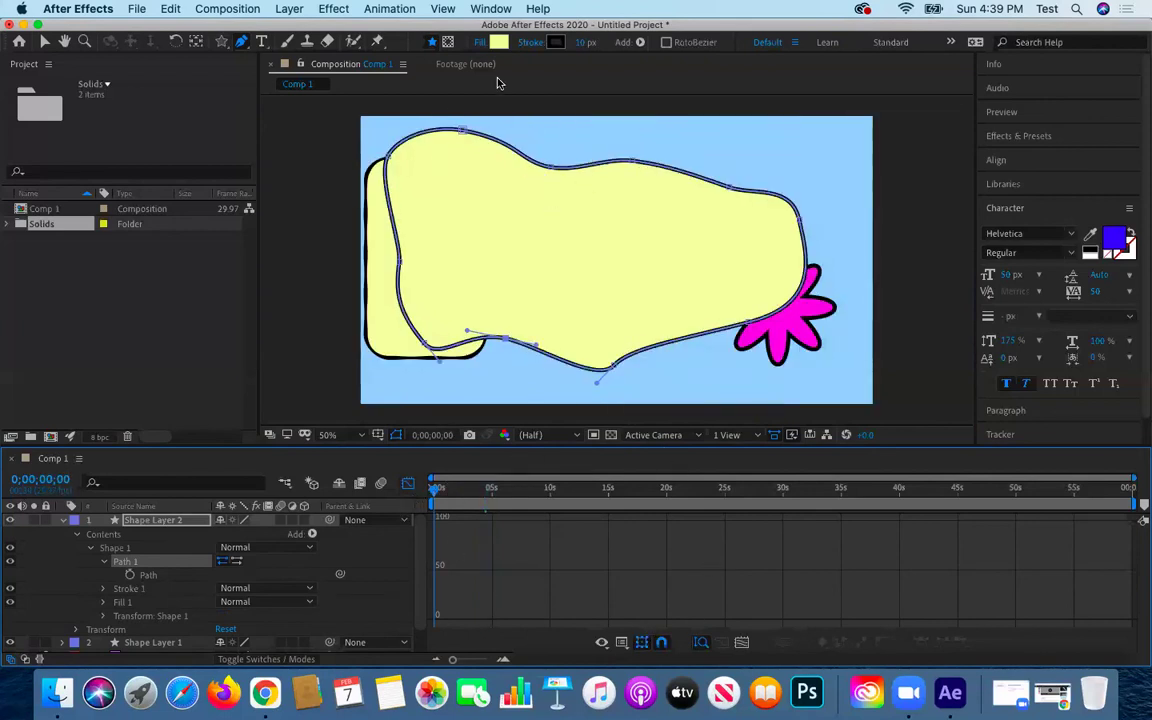
click(118, 601)
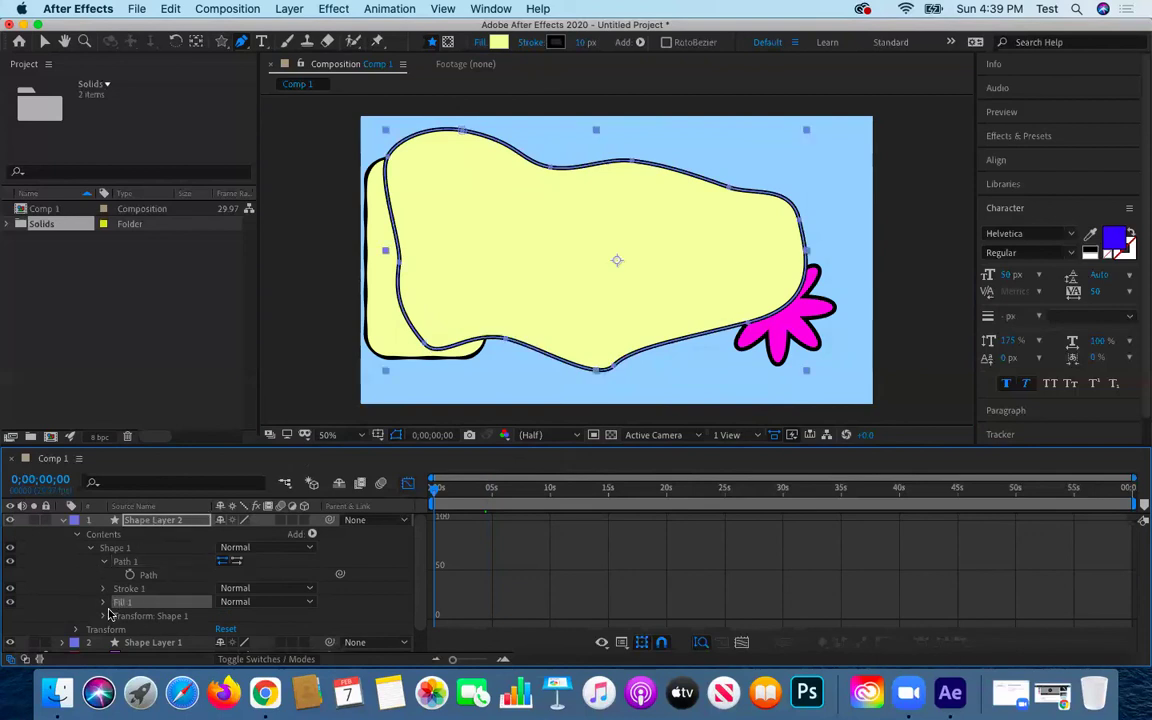
Change the blob's Fill 1 colour from pale yellow F3FF9E to peach FFC99E
click(104, 602)
scroll(116, 613, down, 1)
click(224, 631)
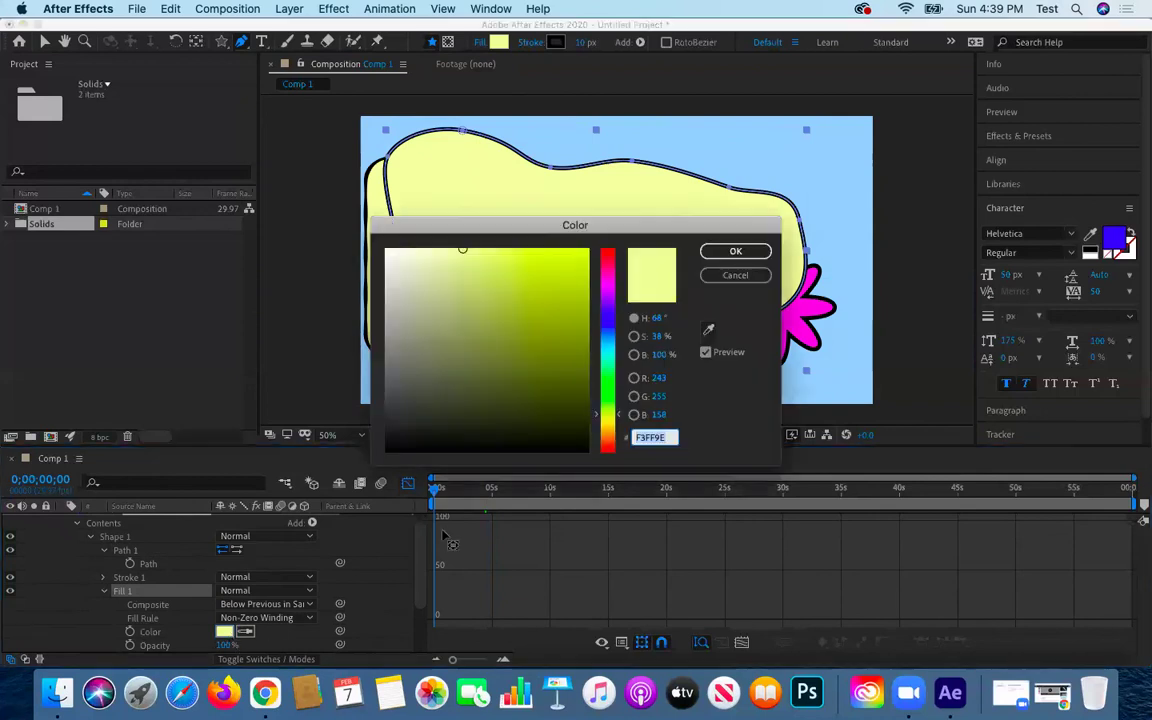
drag(607, 414, 617, 443)
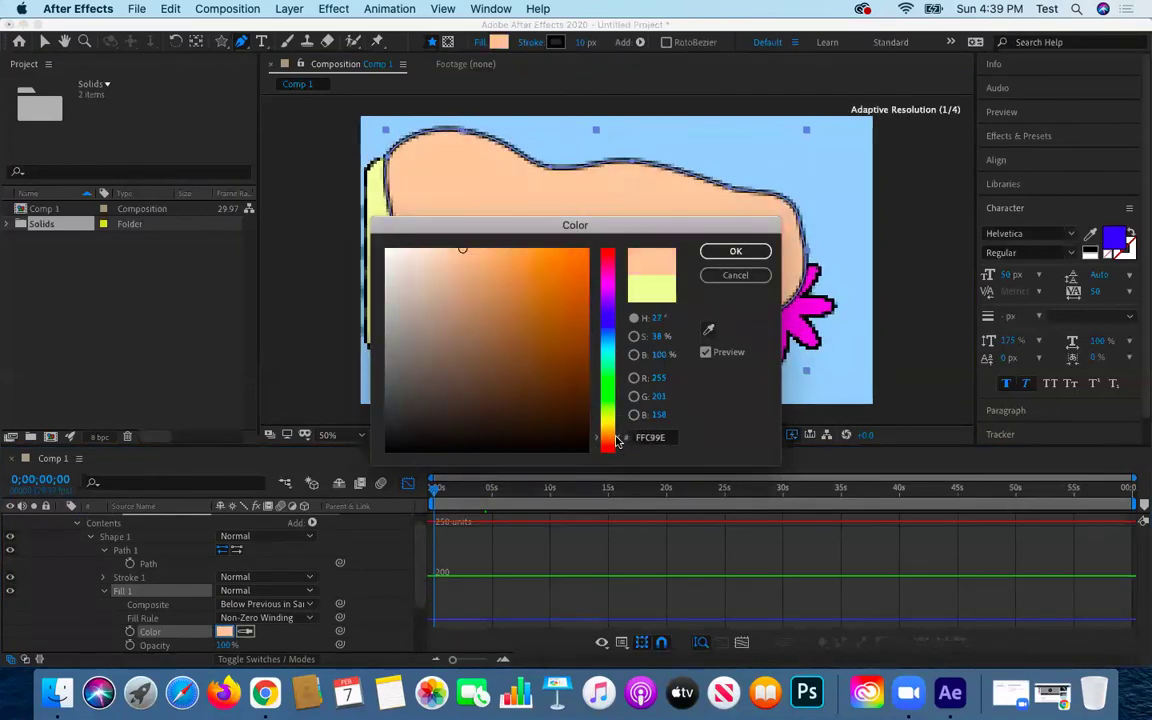
click(738, 254)
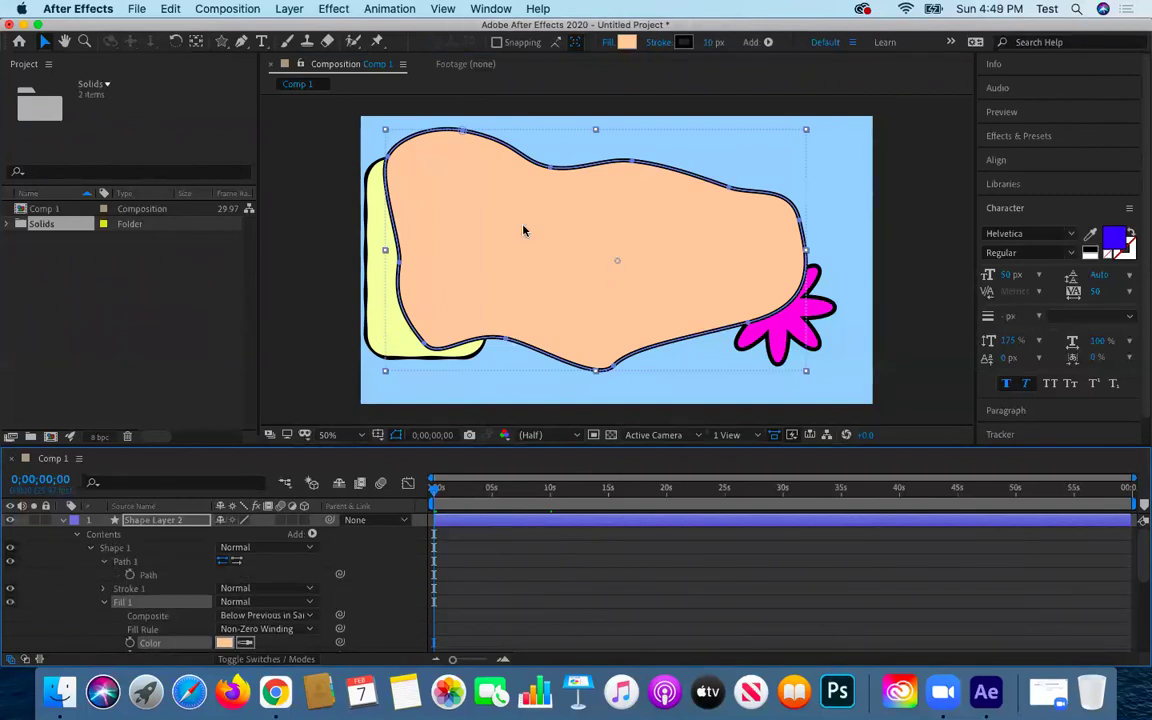
Add a Path keyframe at 0s and move the playhead to 0;00;09;29
click(148, 575)
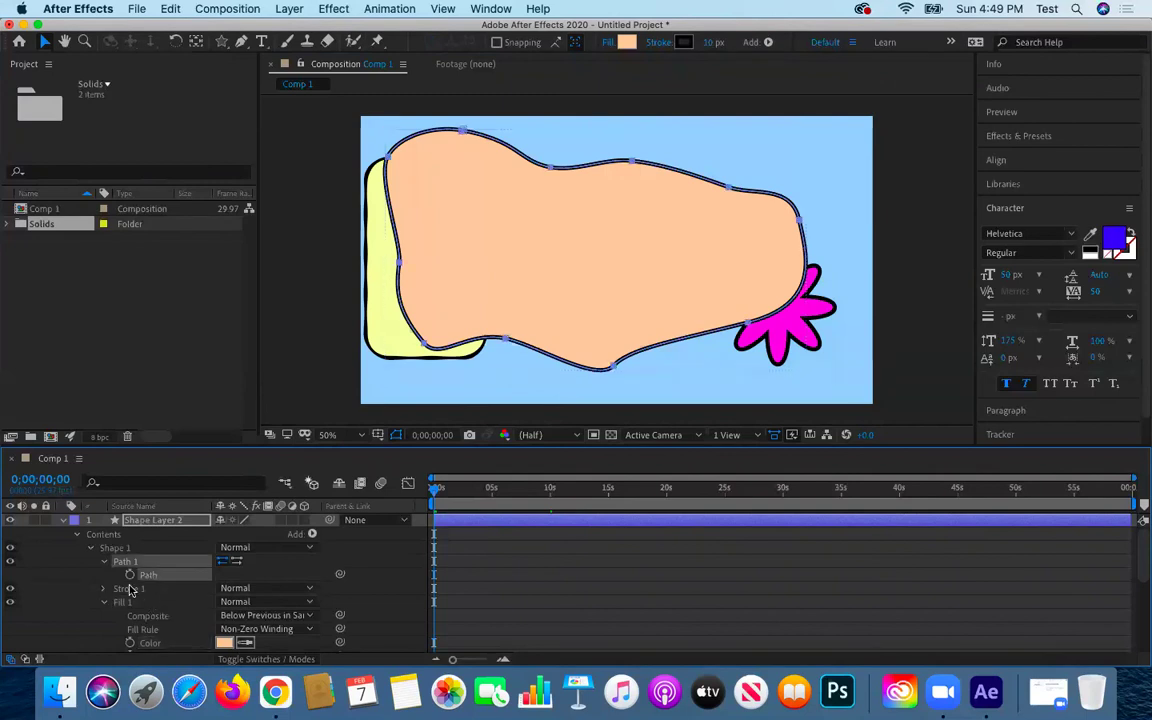
click(130, 575)
drag(436, 493, 550, 513)
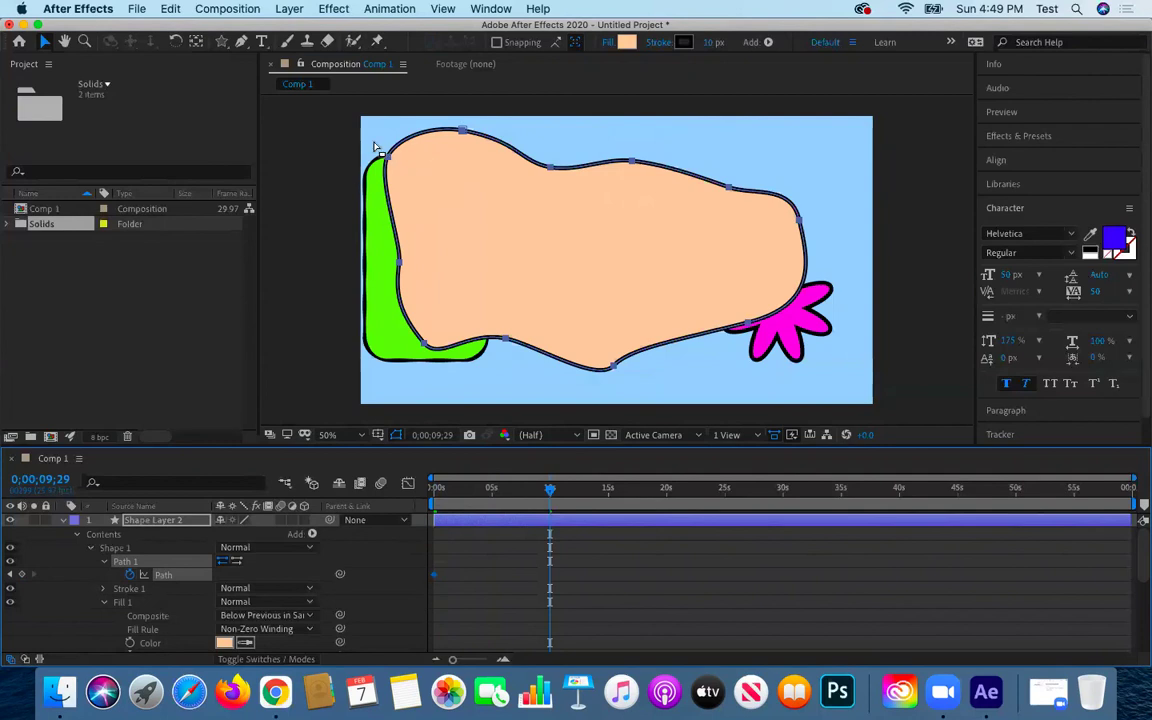
Reshape the blob's top-left corner, top edge and right side by dragging path points
click(399, 175)
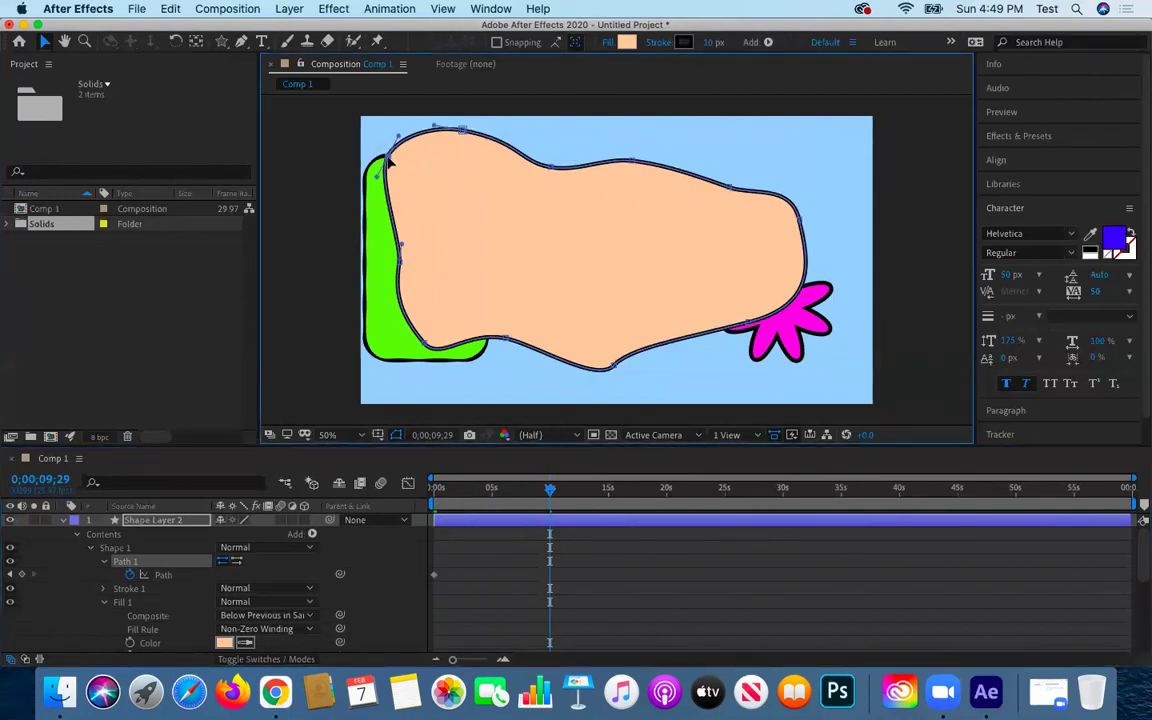
drag(413, 181, 478, 222)
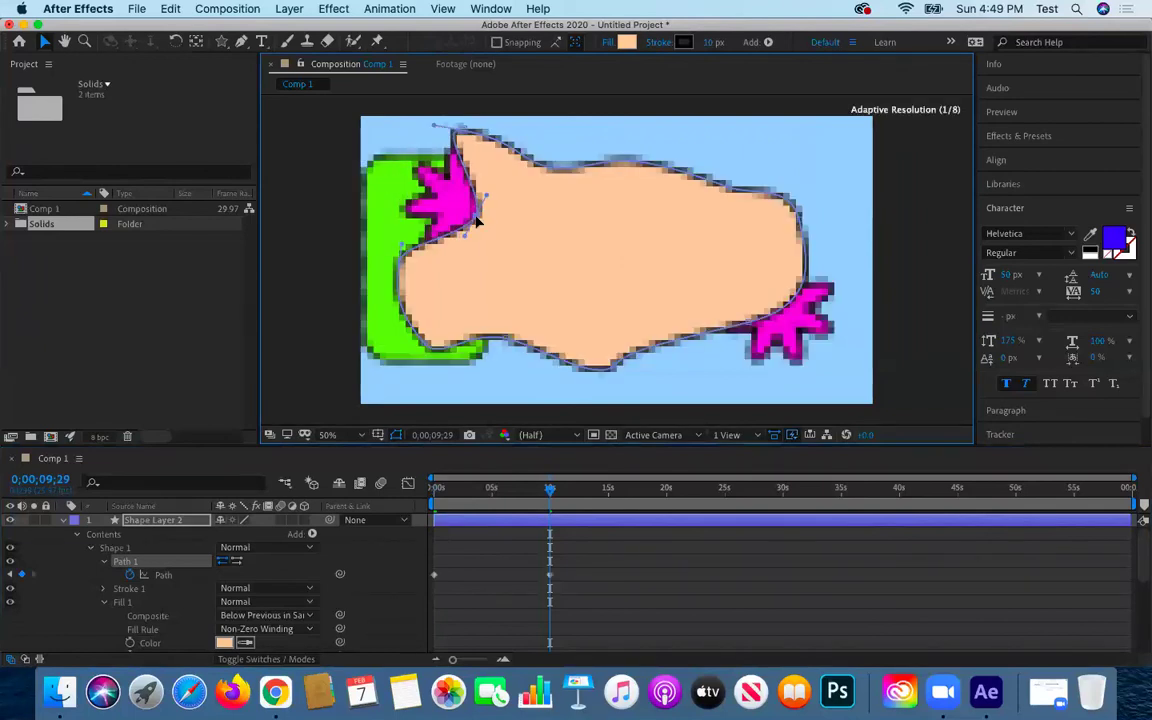
click(627, 157)
drag(631, 165, 707, 134)
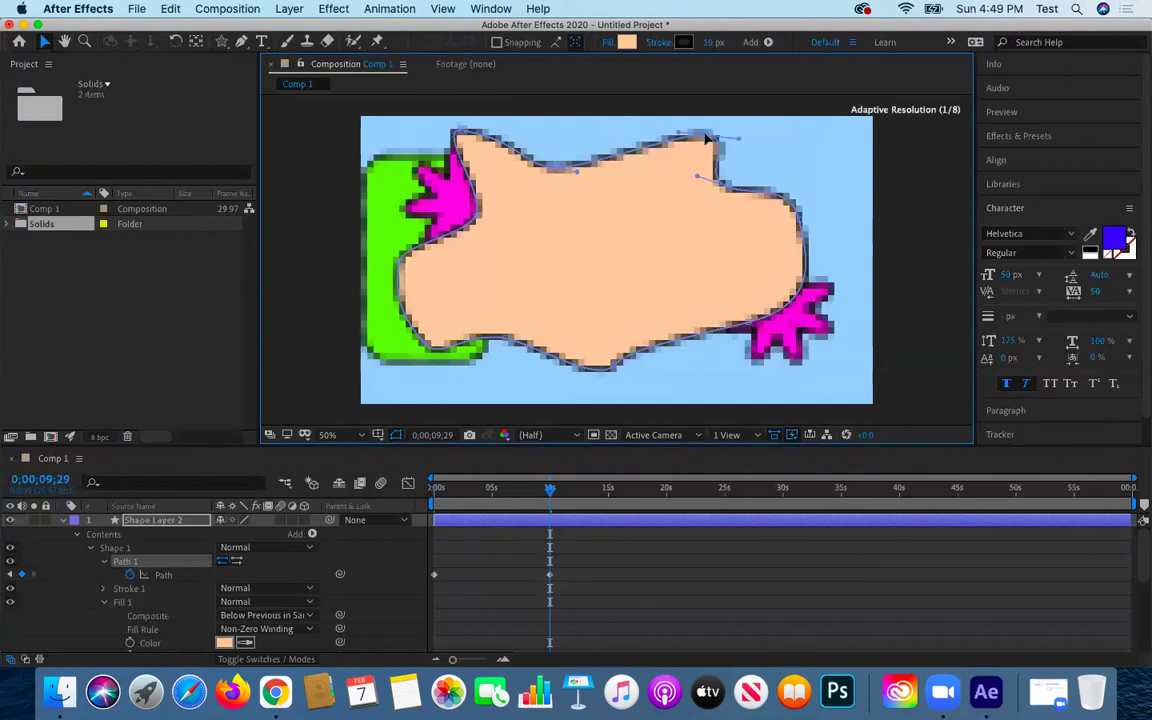
click(800, 222)
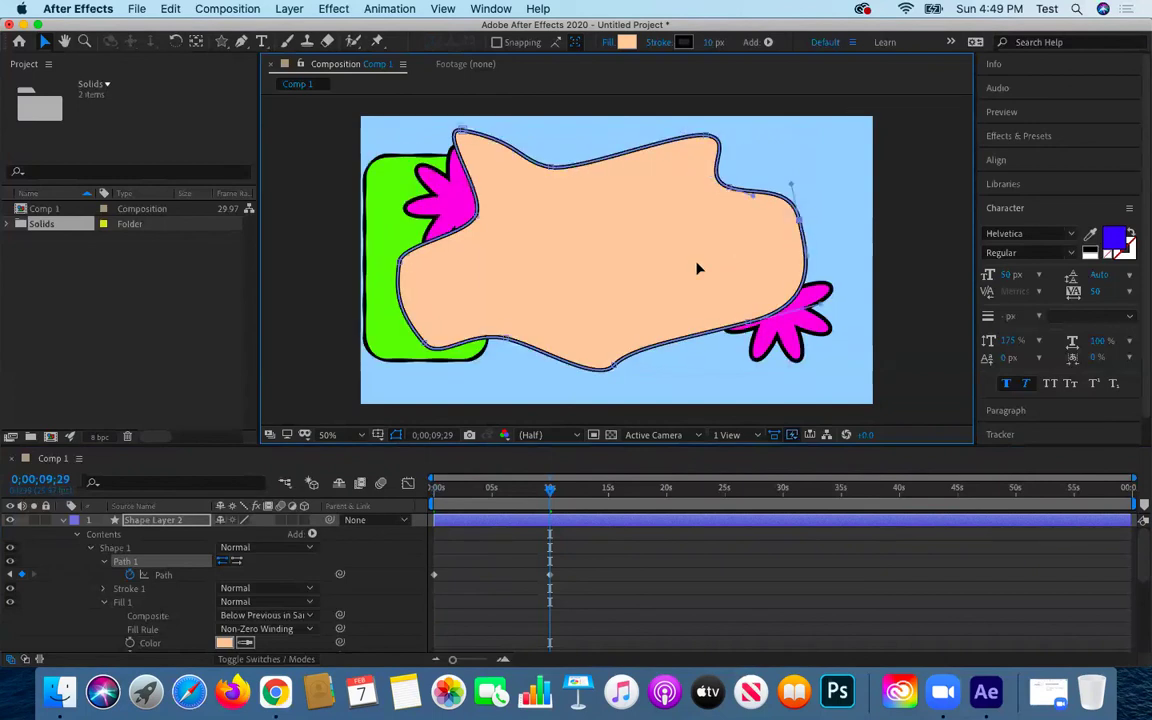
drag(799, 218, 652, 258)
Pull the blob's bottom and lower-left points upward, then move to about 20 seconds
click(605, 367)
drag(613, 370, 595, 295)
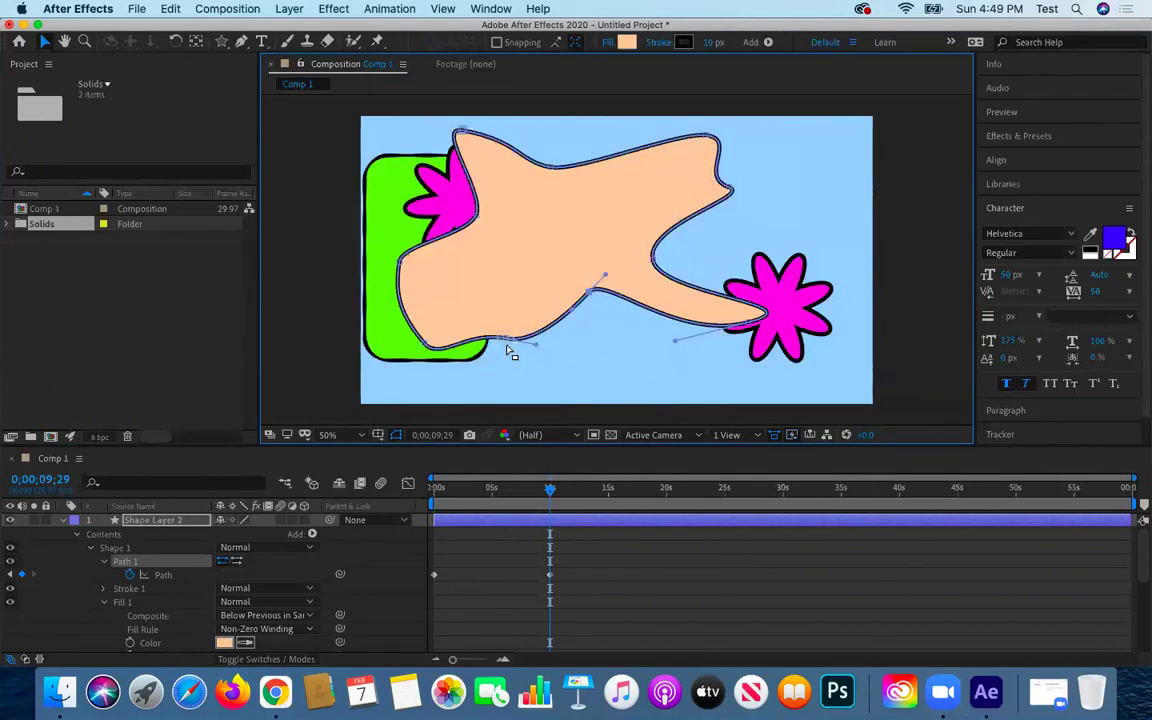
drag(507, 340, 486, 271)
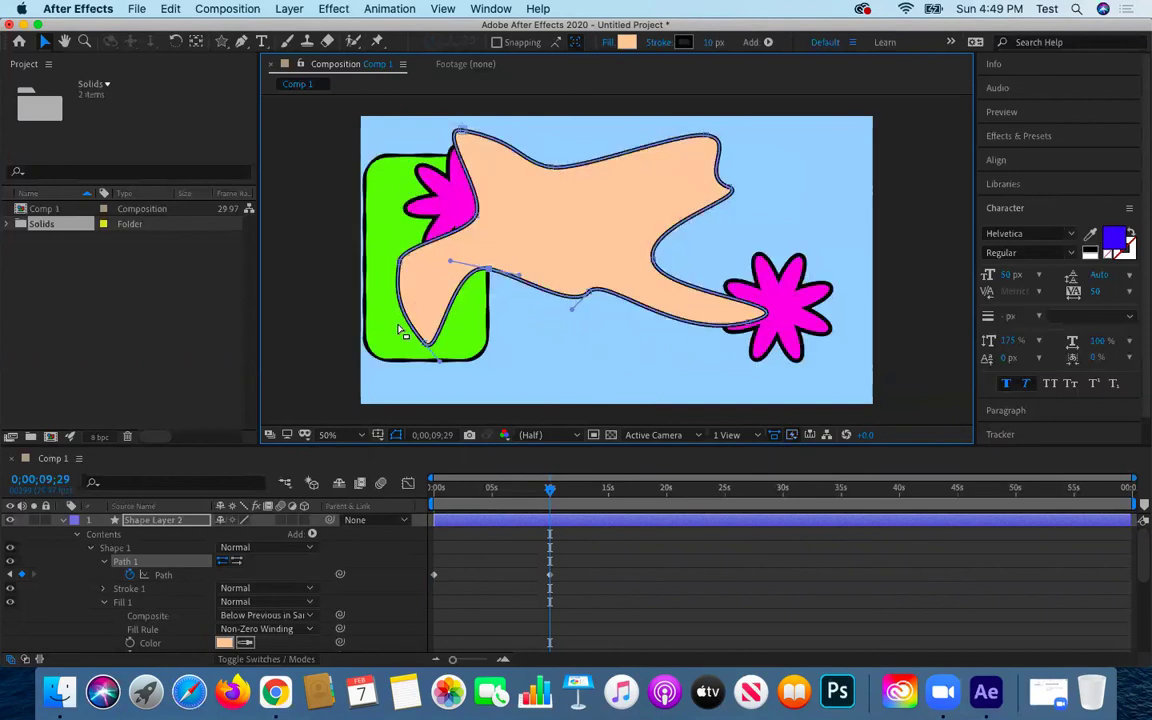
click(418, 343)
drag(418, 343, 436, 285)
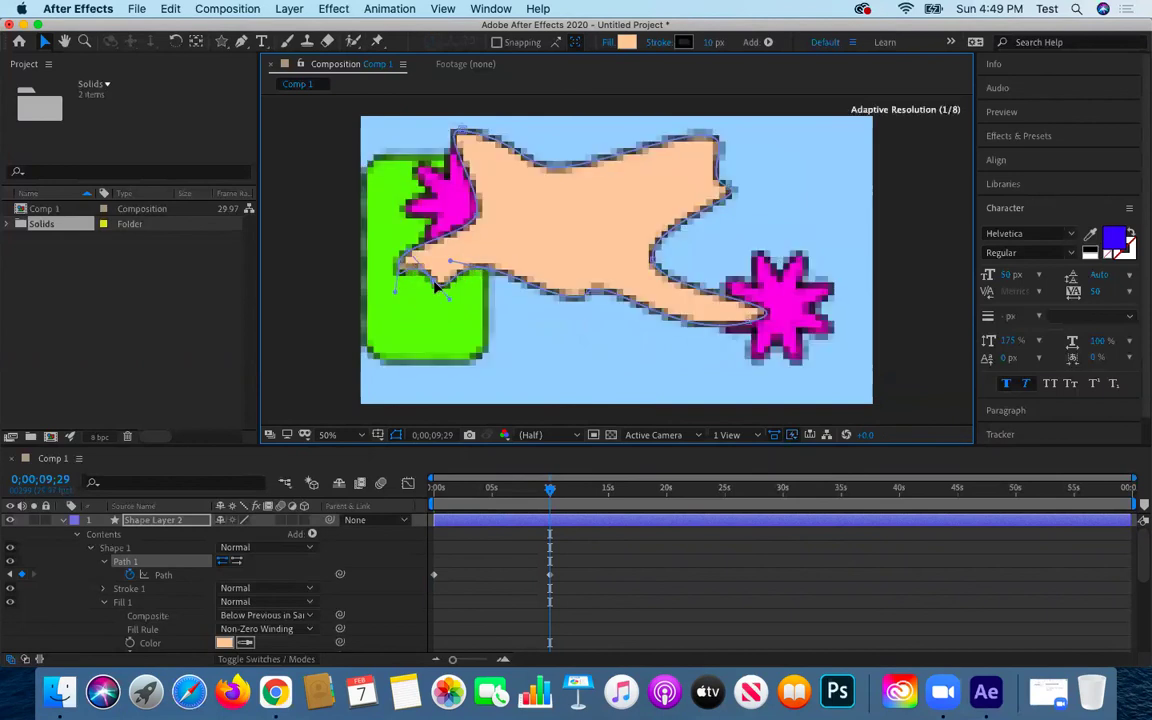
click(745, 322)
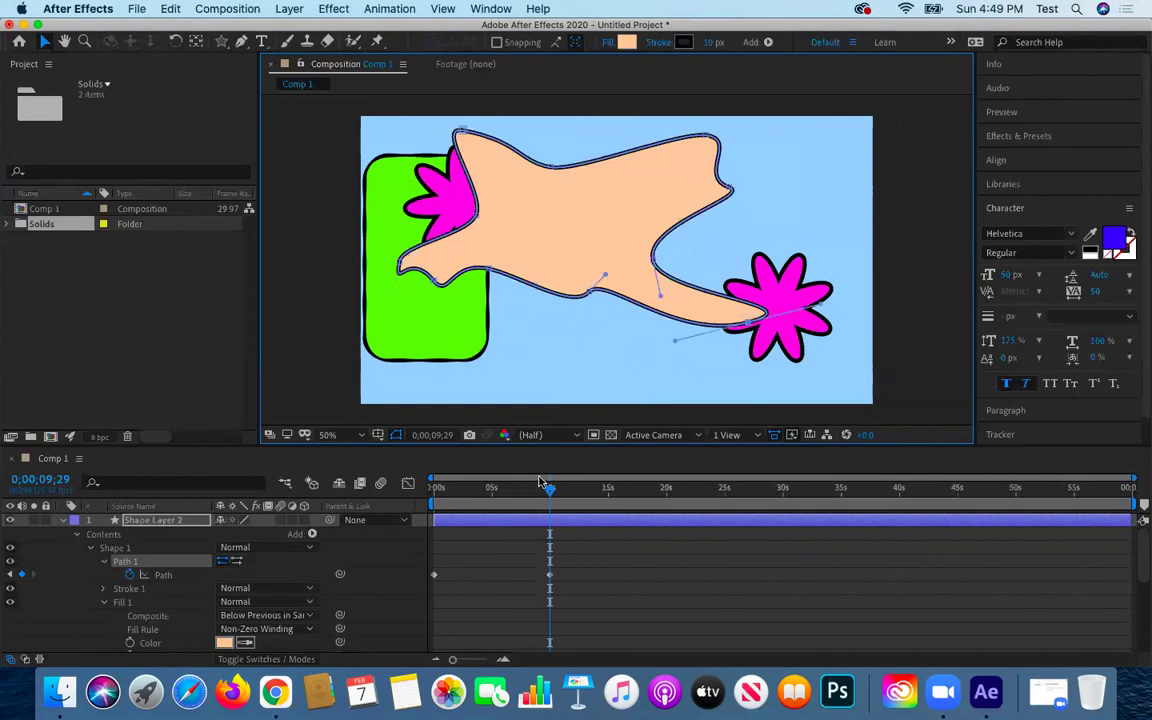
drag(548, 487, 666, 495)
Bend and stretch the blob's upper-right lobe outward to the right and down
drag(722, 185, 764, 212)
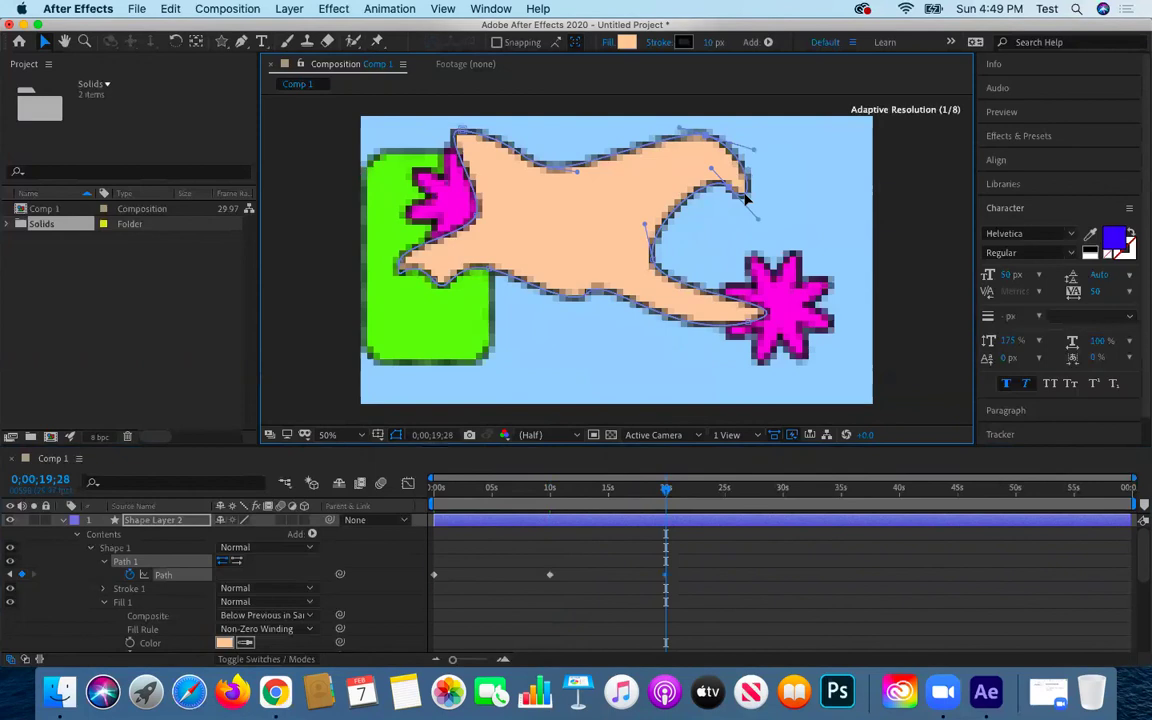
drag(671, 131, 660, 133)
drag(728, 191, 826, 233)
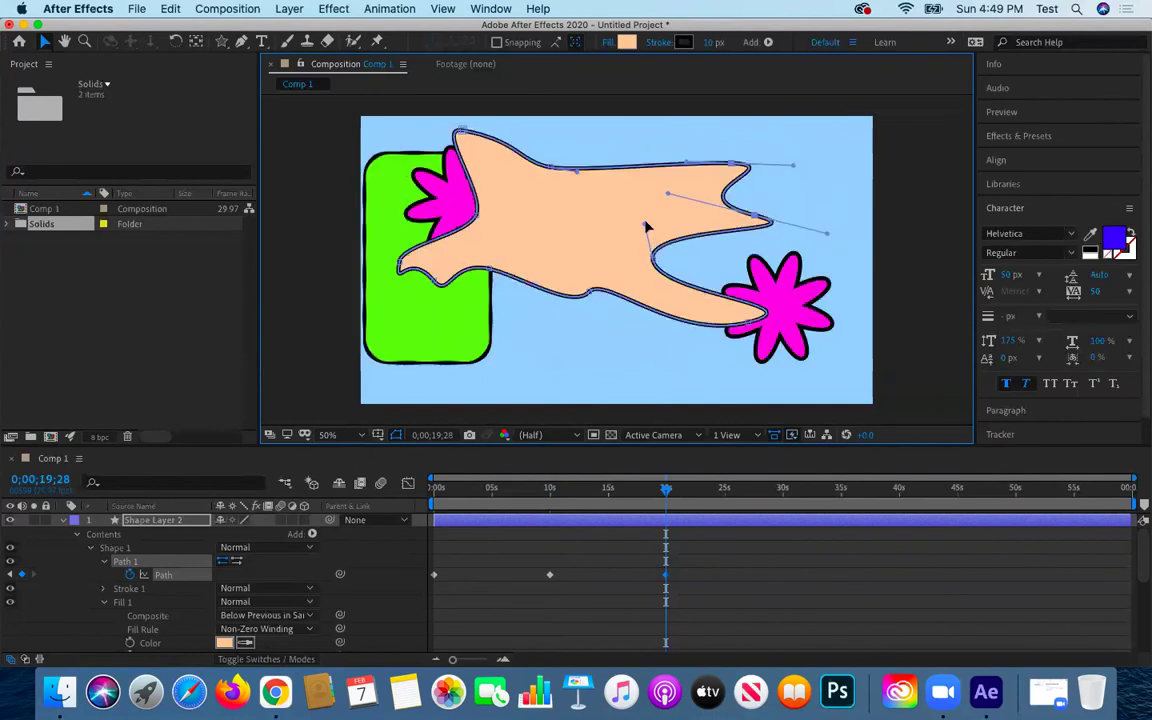
Make the blob's lower edge dip down and curl its lower arm upward
click(590, 293)
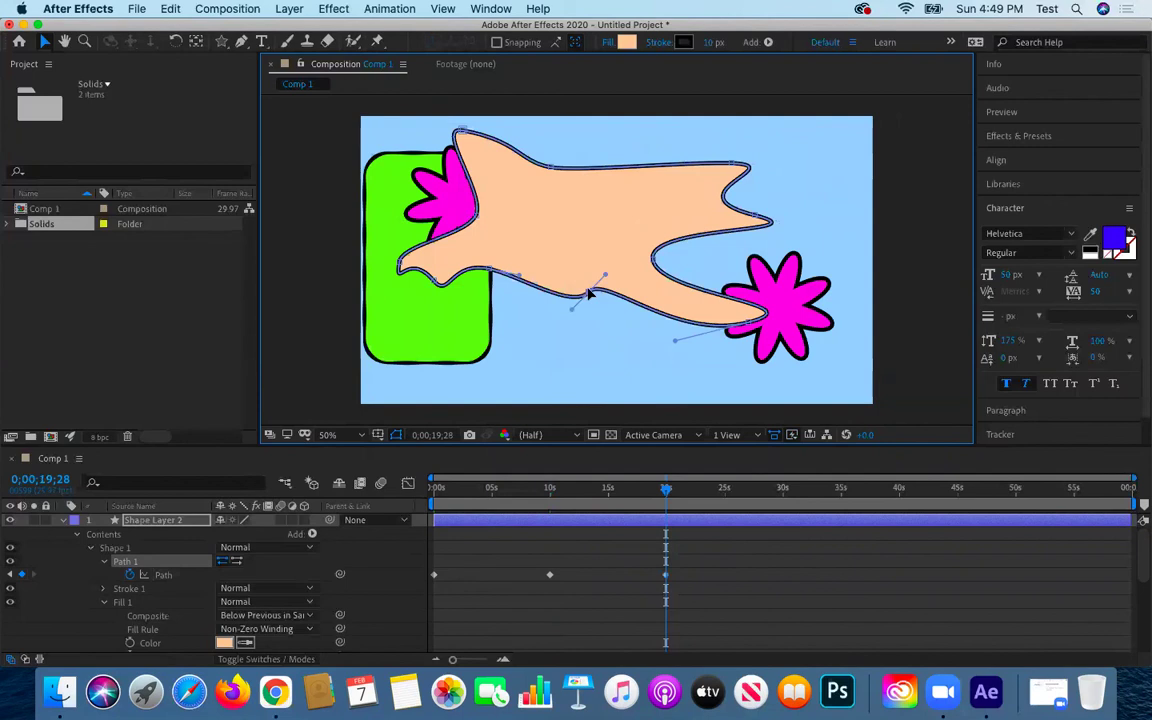
drag(590, 293, 590, 376)
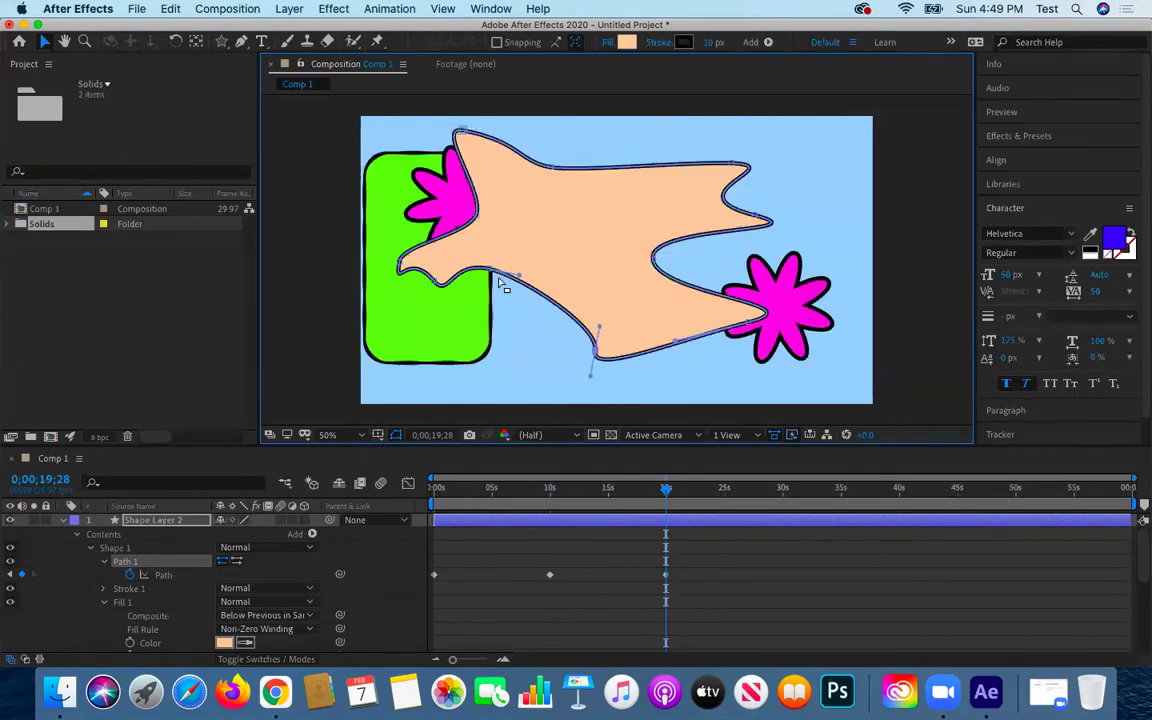
drag(446, 245, 569, 236)
click(431, 283)
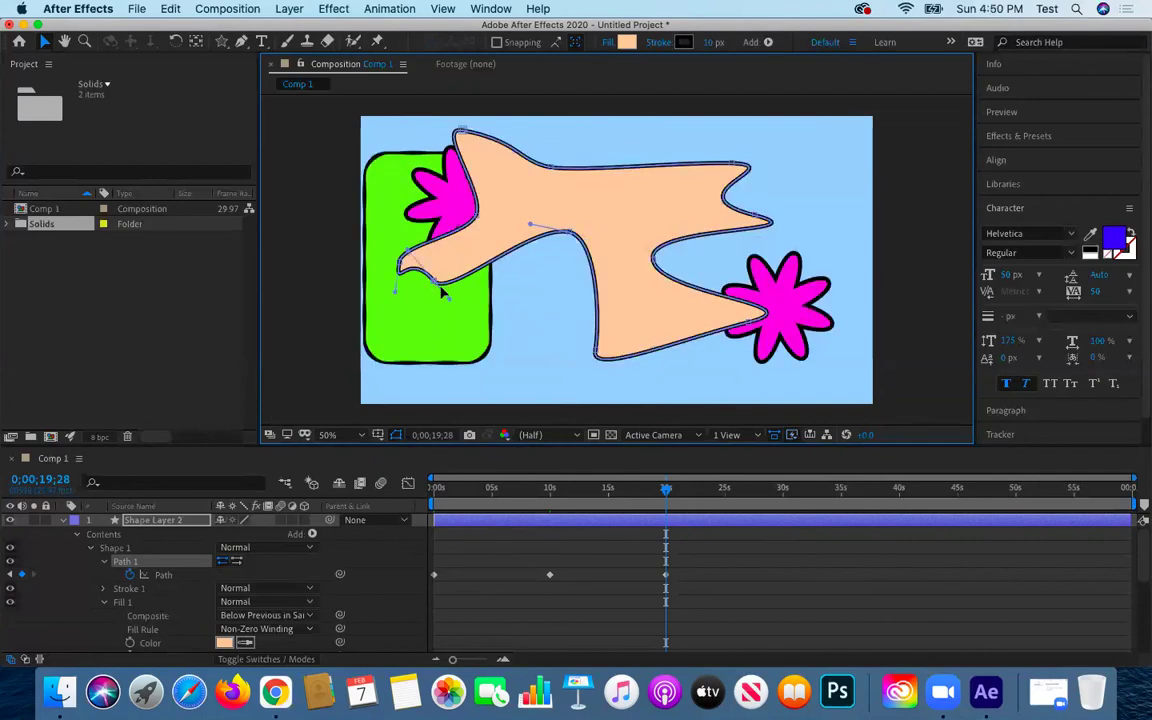
drag(449, 303, 453, 241)
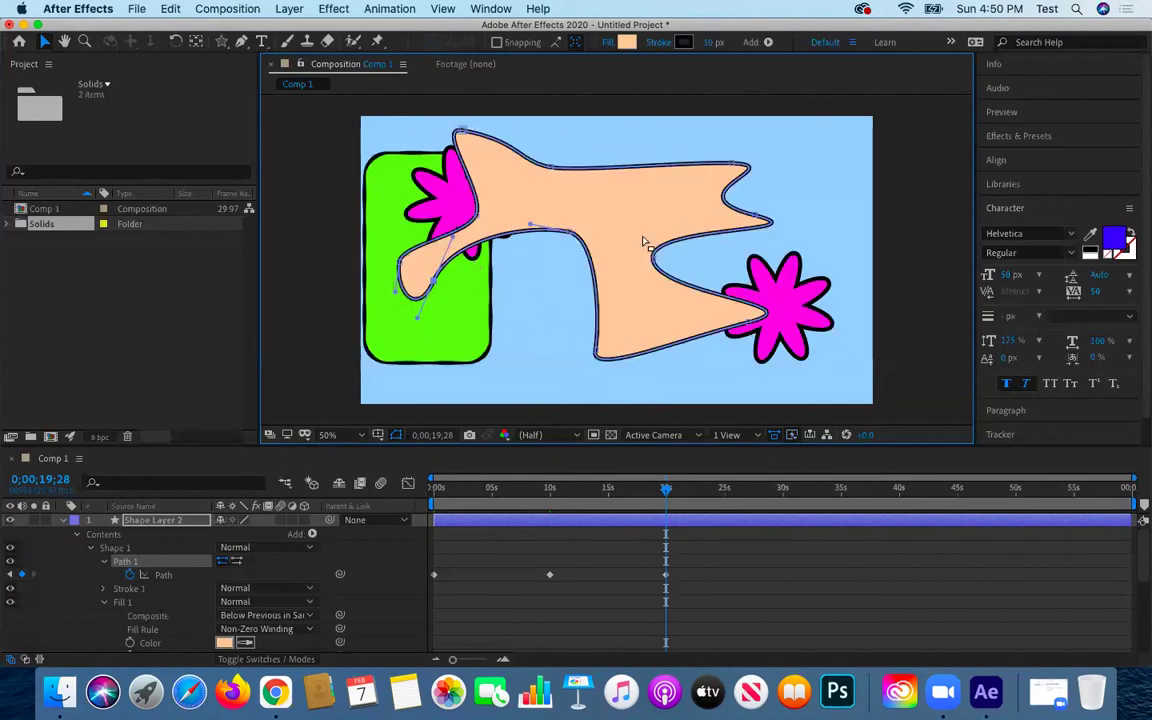
Stretch the peach arm up-right, pull the notch point down-right, and return to 0s
click(727, 167)
drag(783, 154, 852, 131)
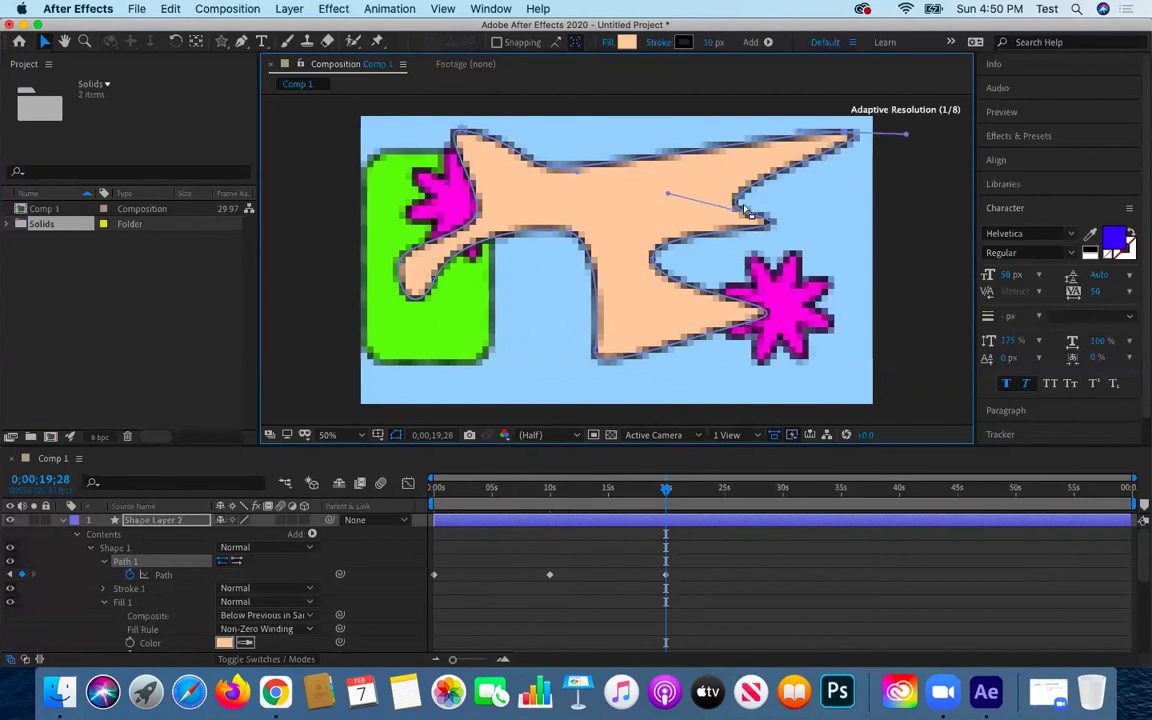
drag(745, 211, 838, 251)
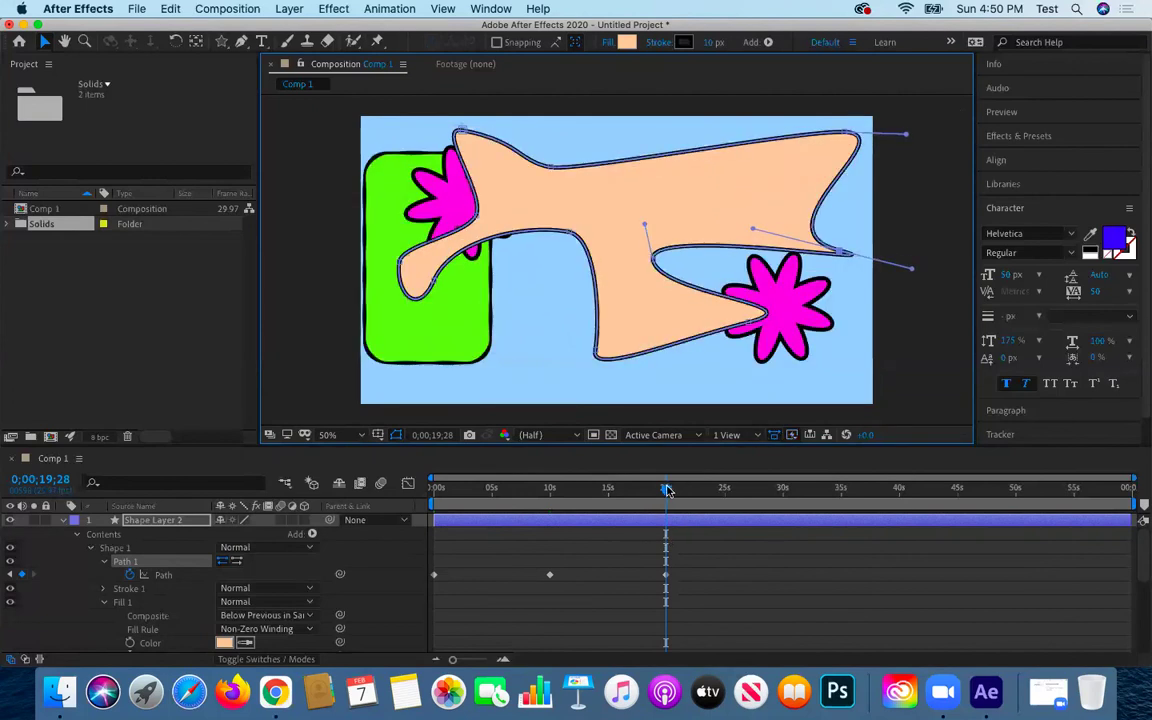
drag(583, 500, 436, 497)
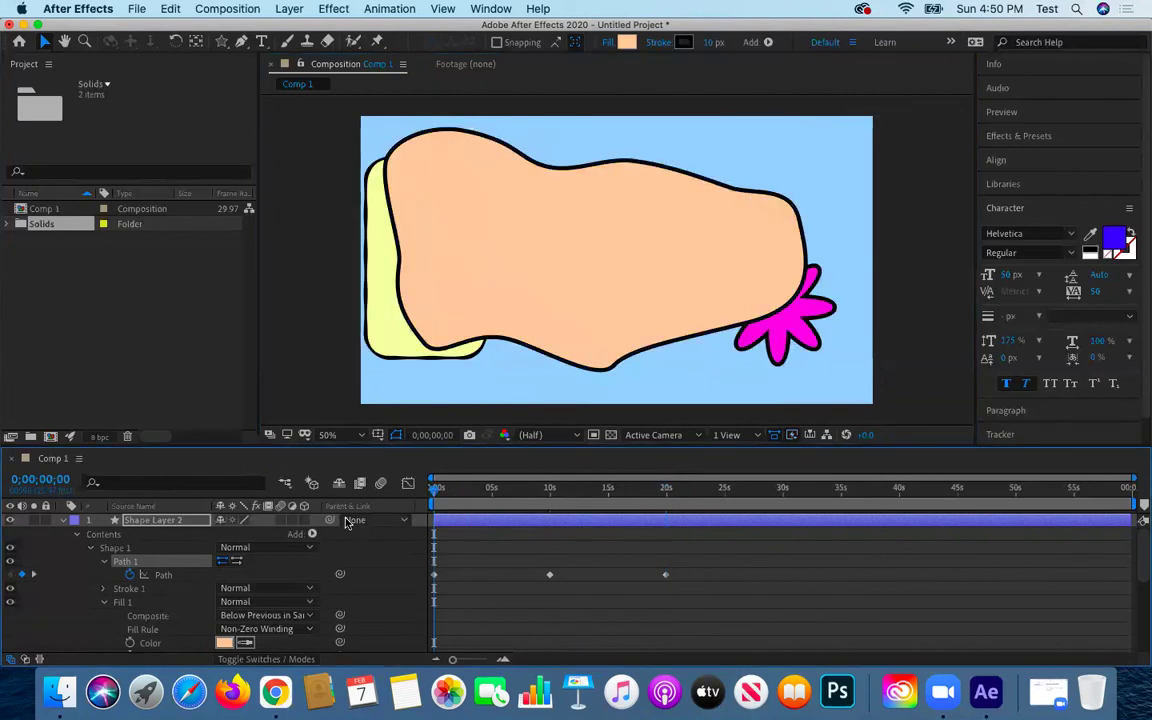
Collapse Shape Layer 2 and drag it below Shape Layer 1
key(space)
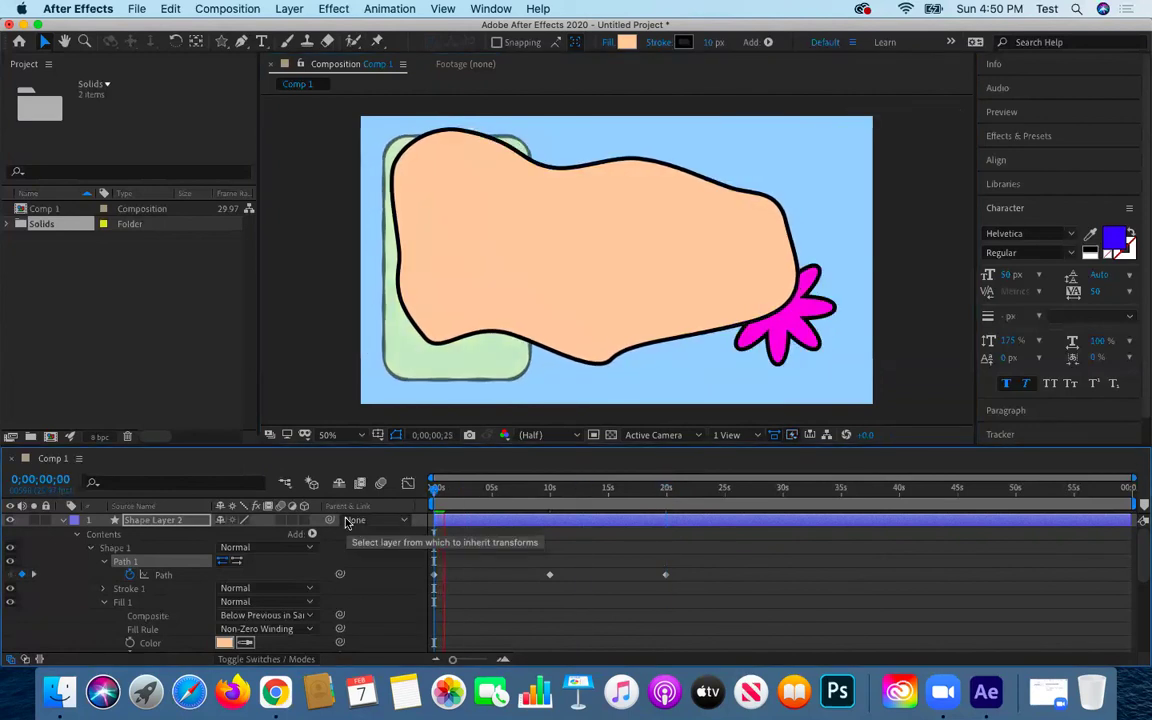
click(127, 562)
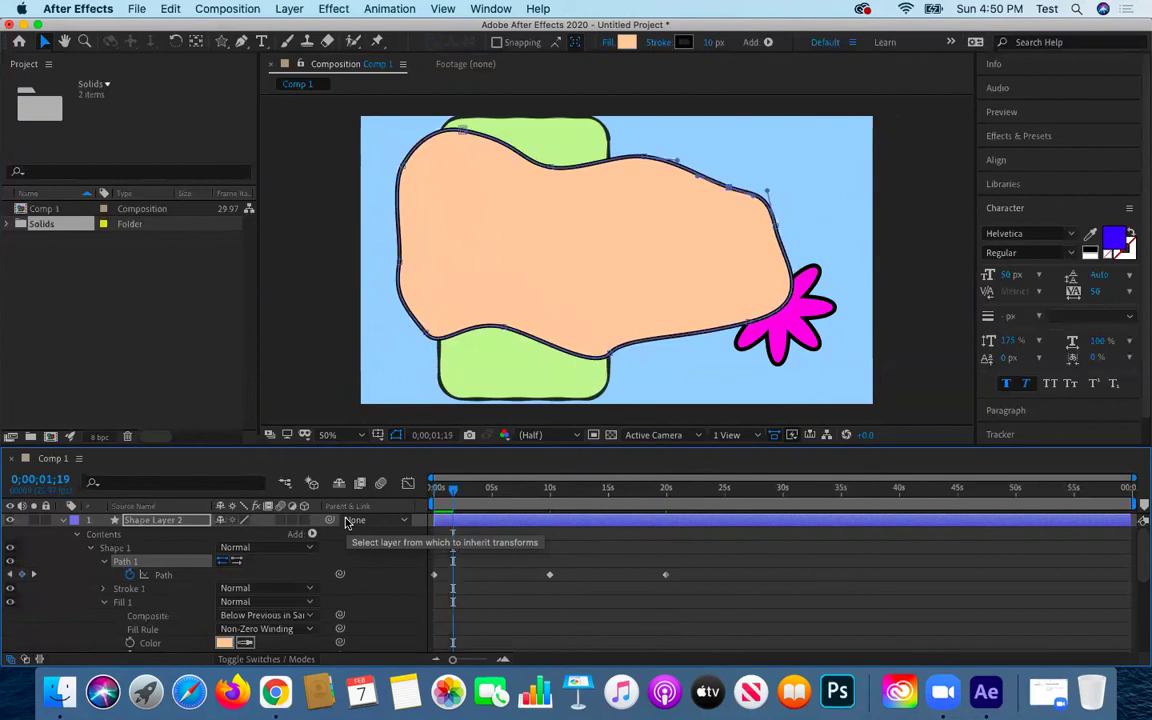
click(64, 520)
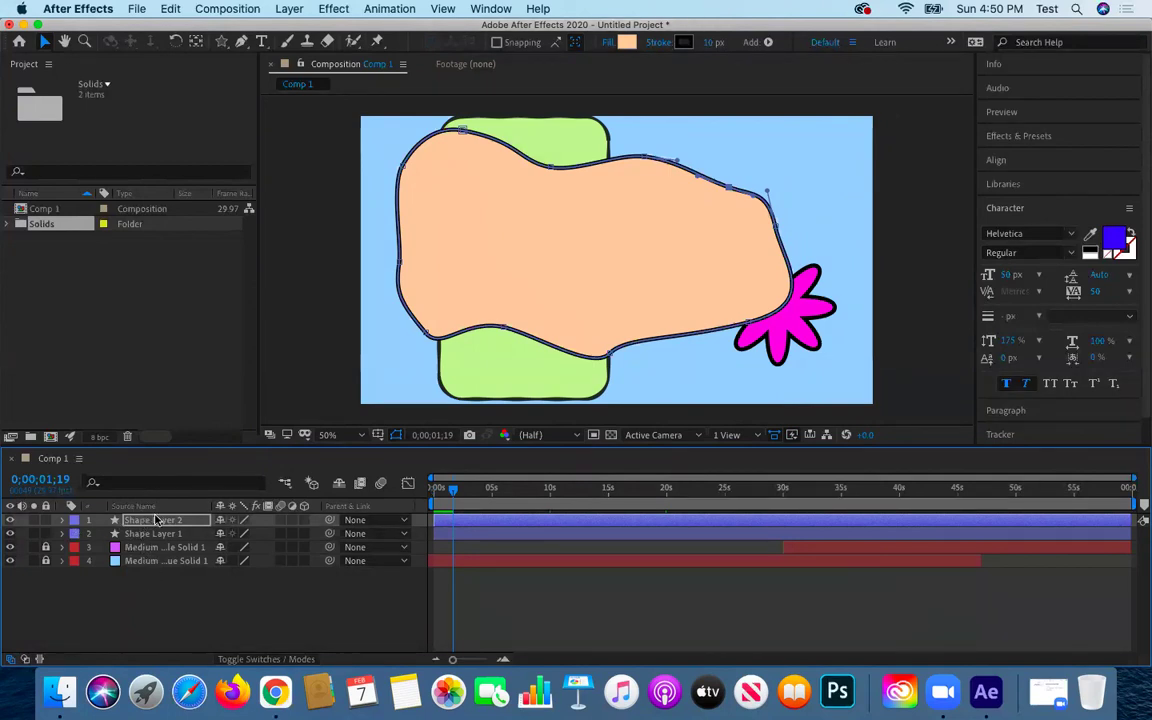
drag(141, 521, 158, 544)
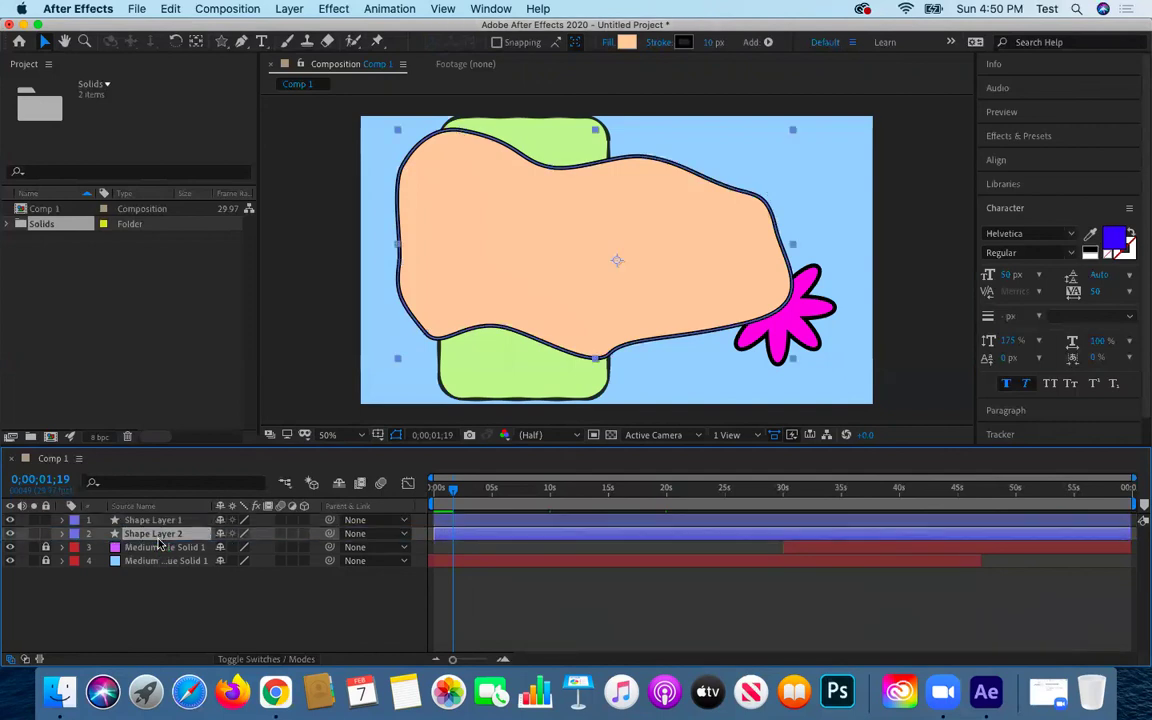
Preview the new layer order, then select Shape Layer 1
click(347, 604)
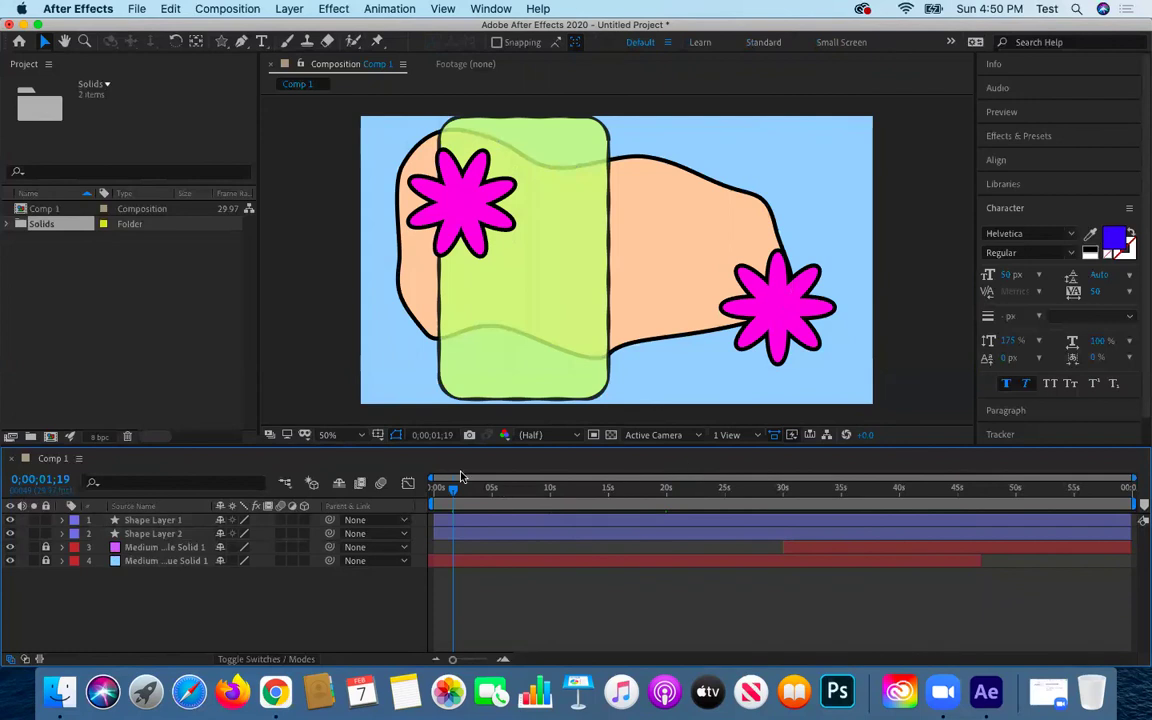
key(space)
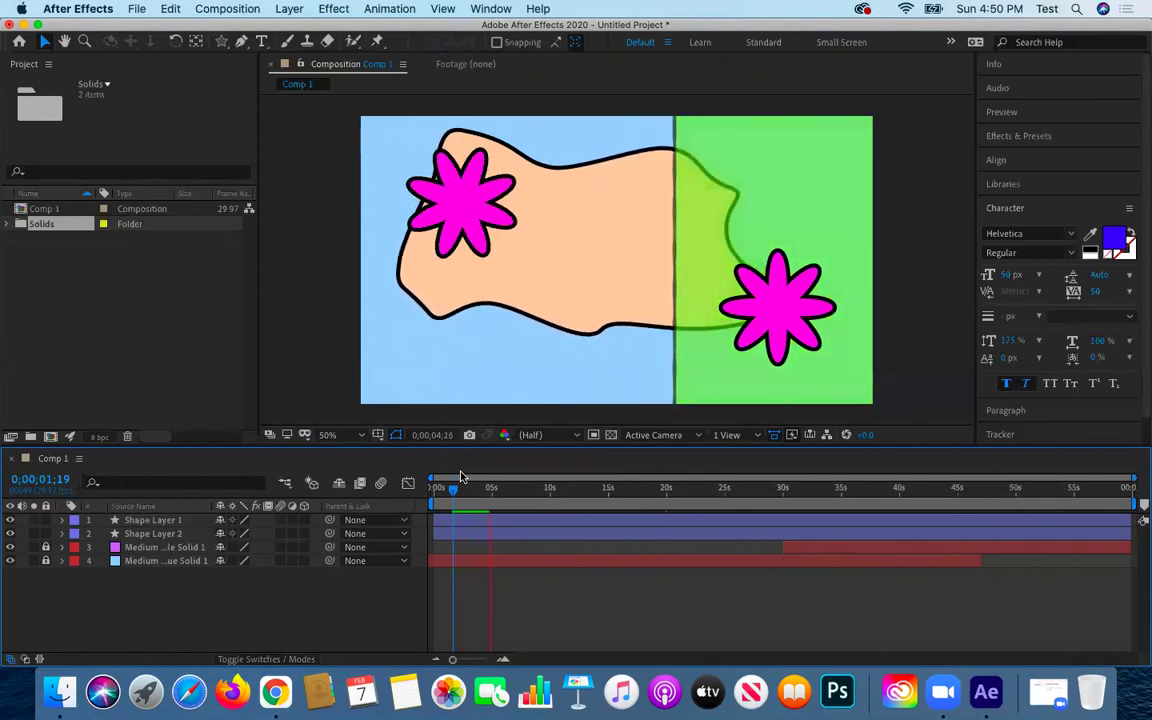
key(space)
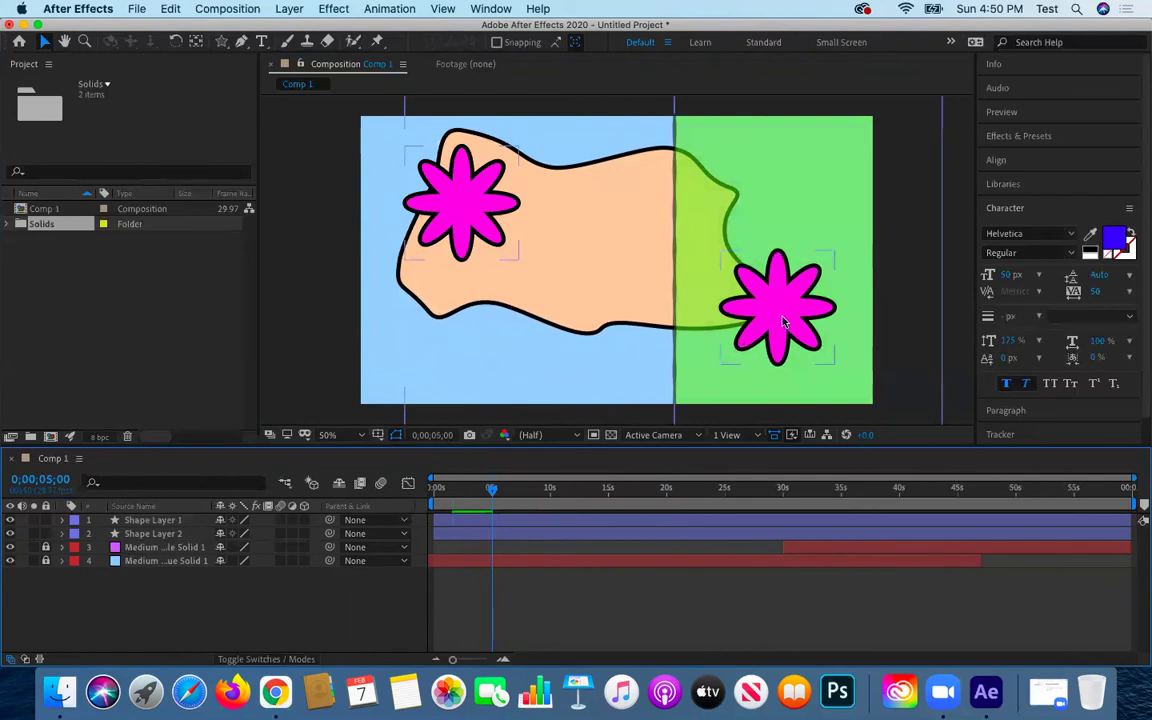
click(79, 522)
Expand Shape Layer 1 and select the right-hand star's Polystar 2 group
click(62, 521)
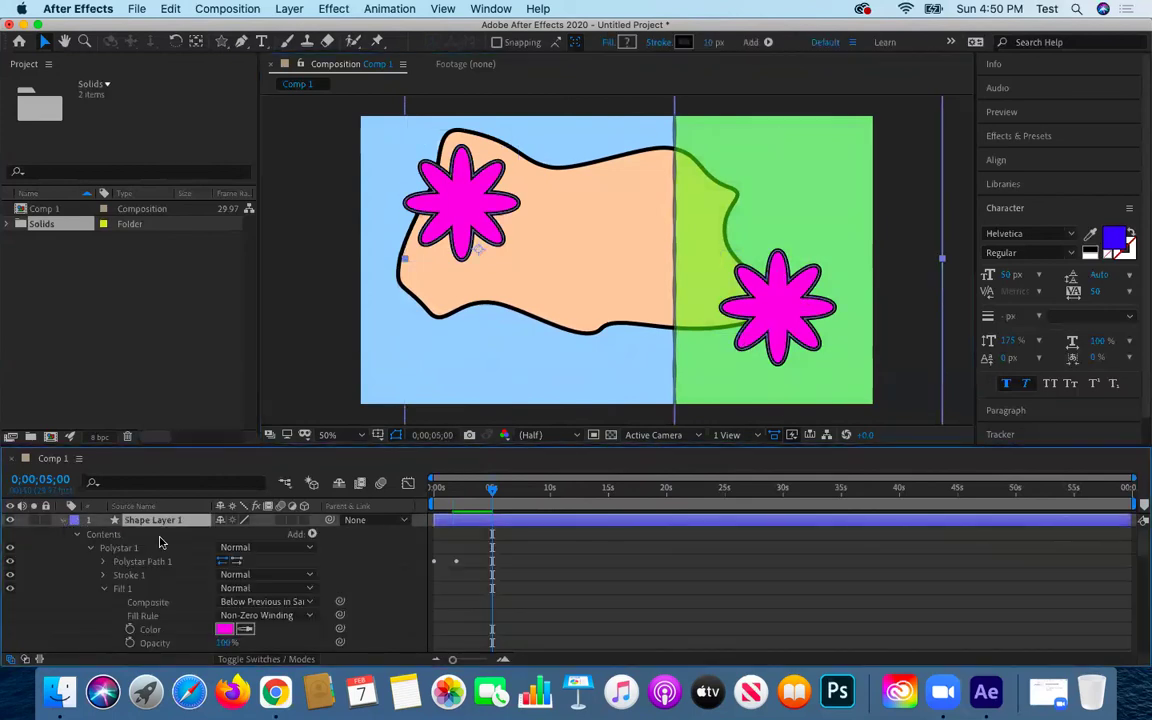
scroll(219, 553, down, 5)
scroll(200, 566, up, 5)
scroll(128, 588, down, 2)
click(128, 630)
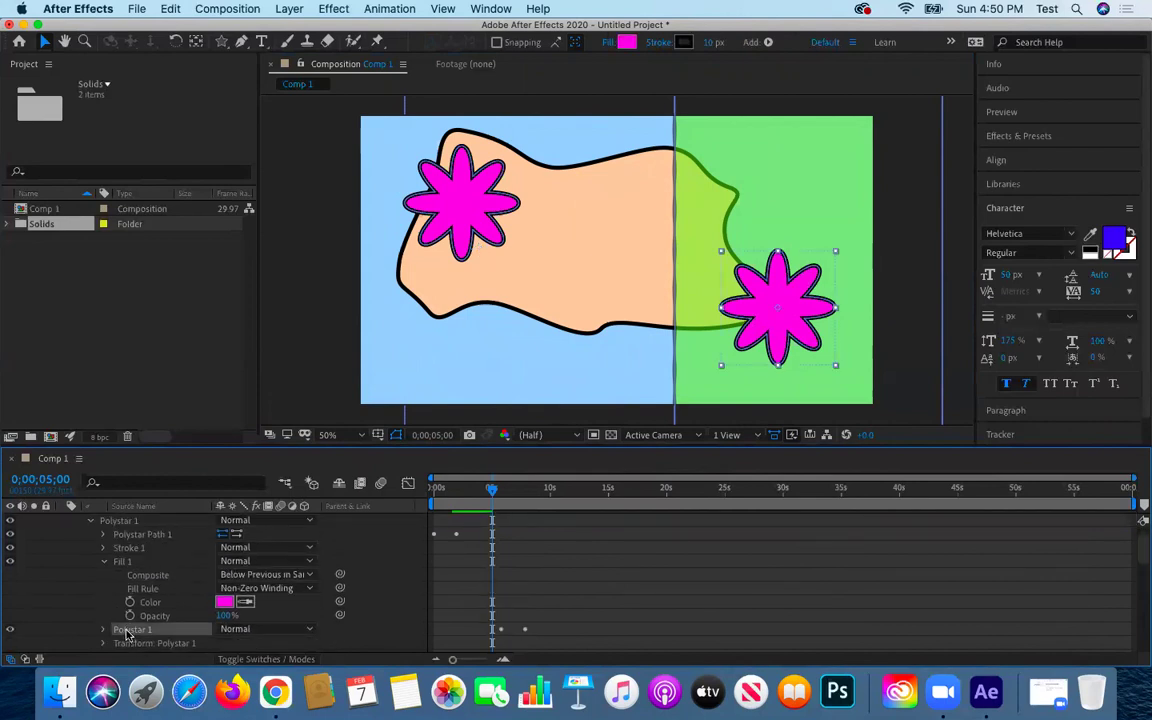
drag(125, 590, 104, 548)
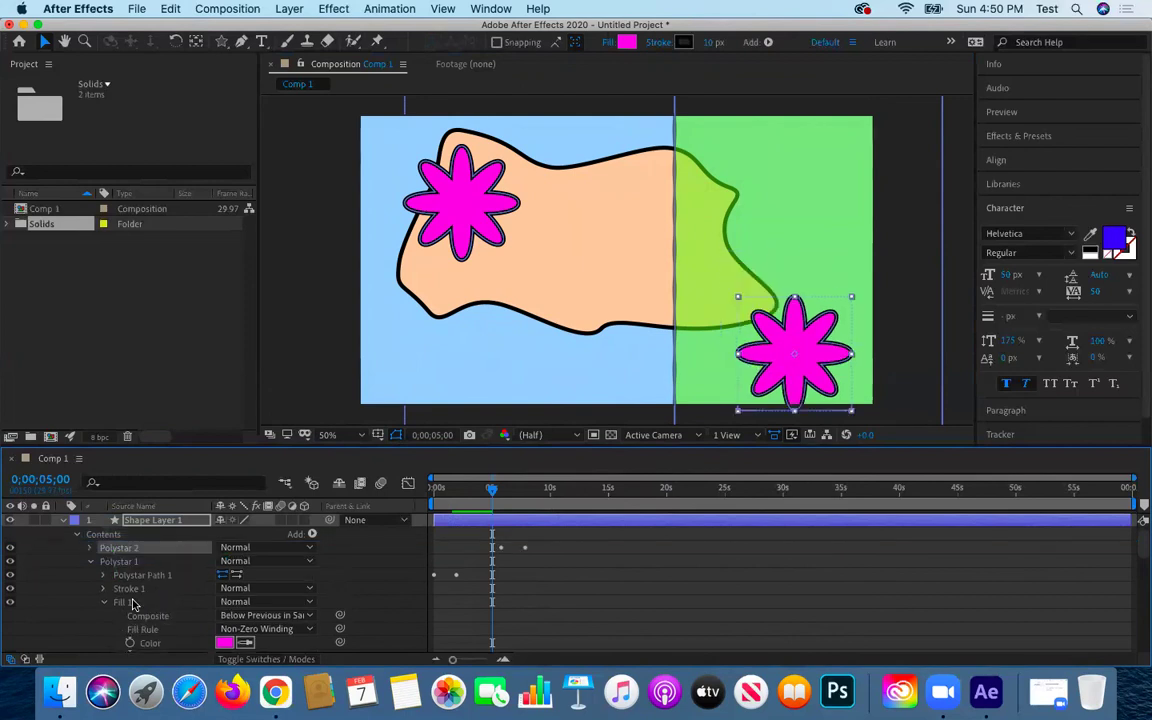
click(91, 548)
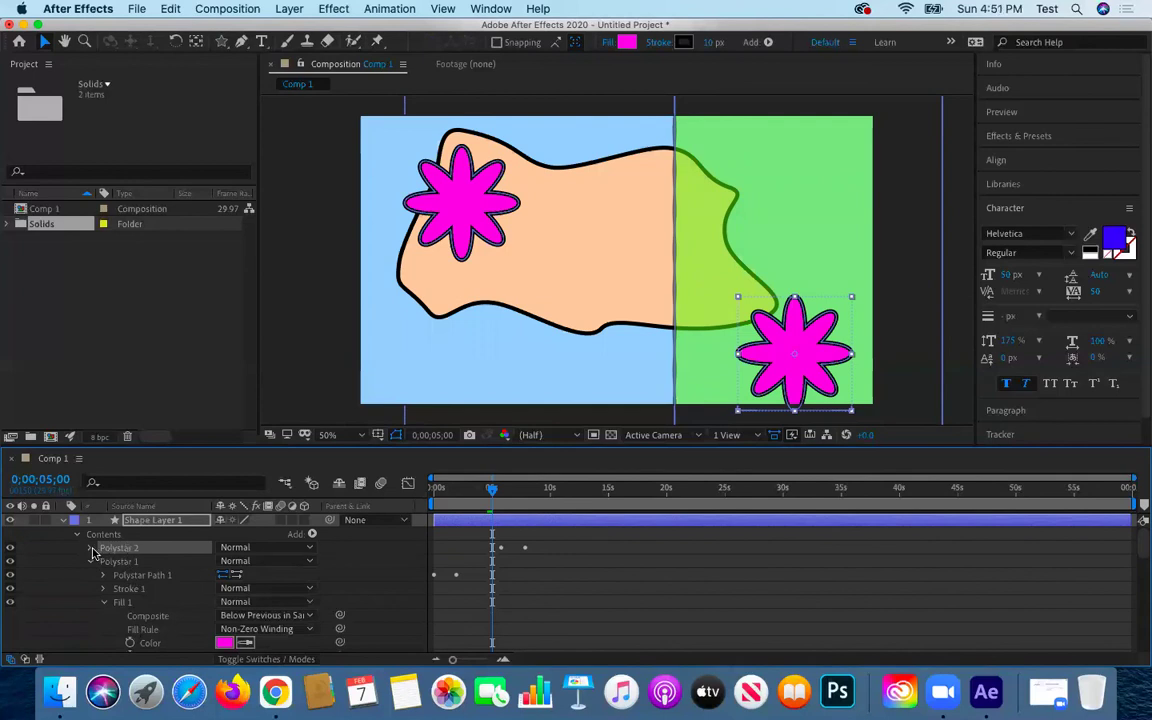
click(90, 549)
Set a 0° Rotation keyframe on Transform: Polystar 2 at 0;00;00;00
scroll(155, 617, down, 5)
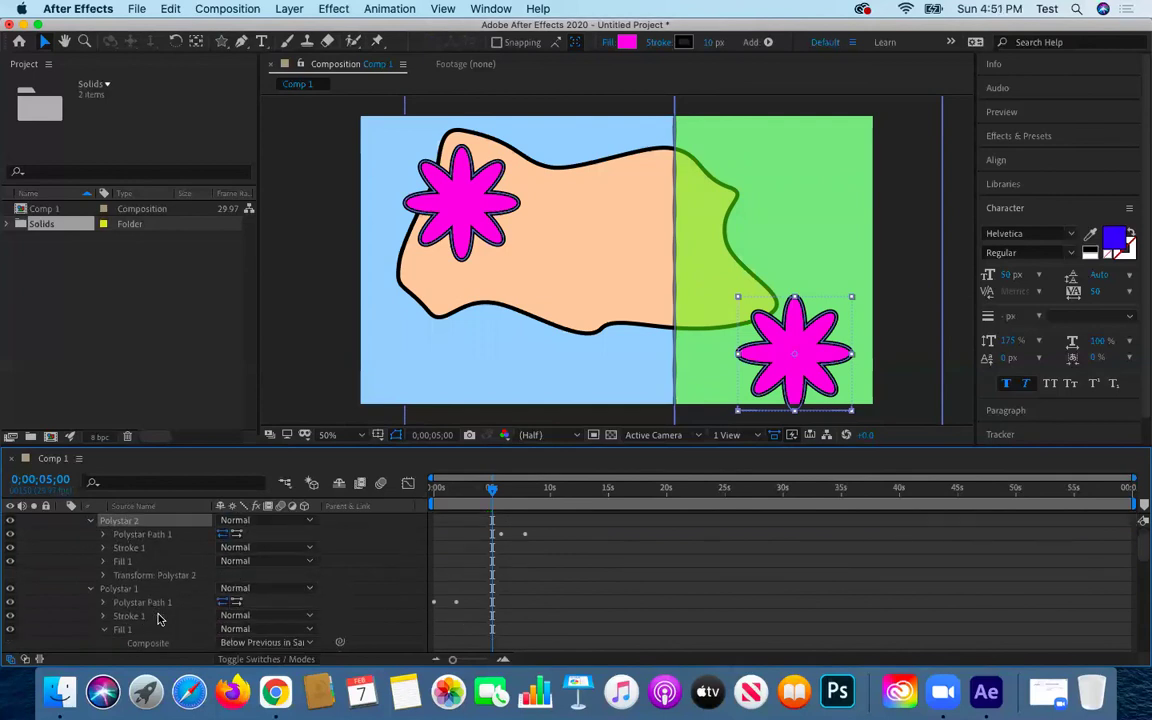
scroll(157, 619, down, 3)
scroll(157, 619, up, 3)
scroll(157, 619, up, 3)
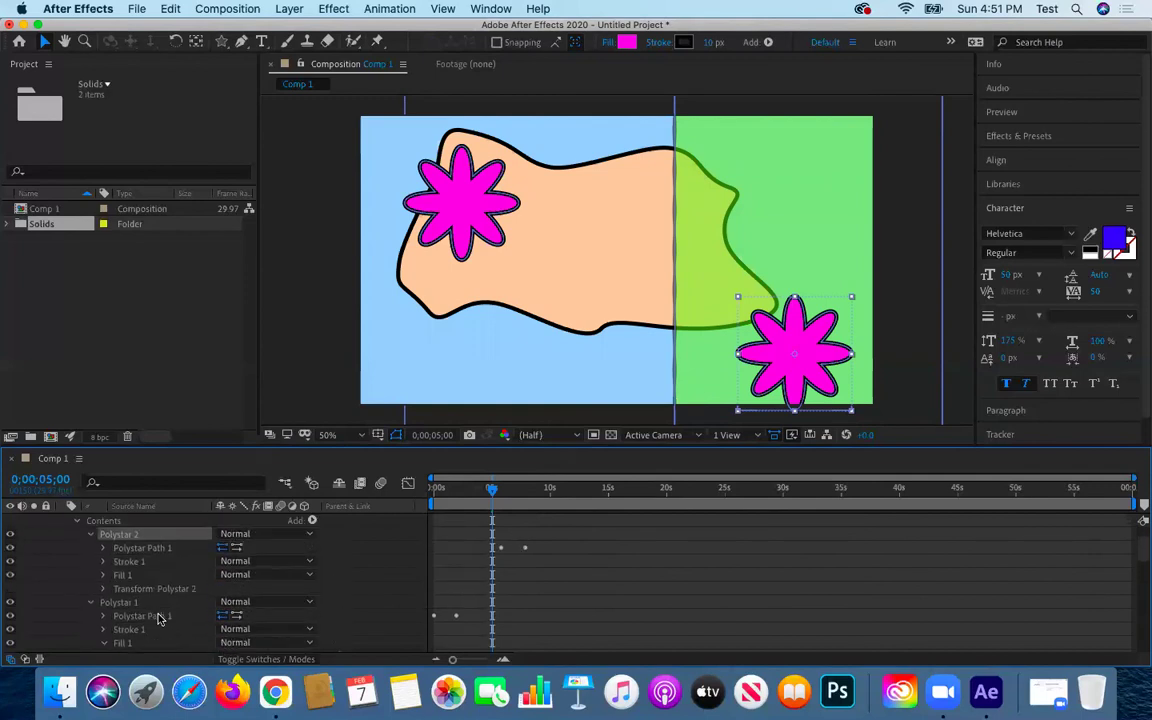
click(102, 588)
scroll(115, 584, down, 2)
scroll(168, 622, down, 1)
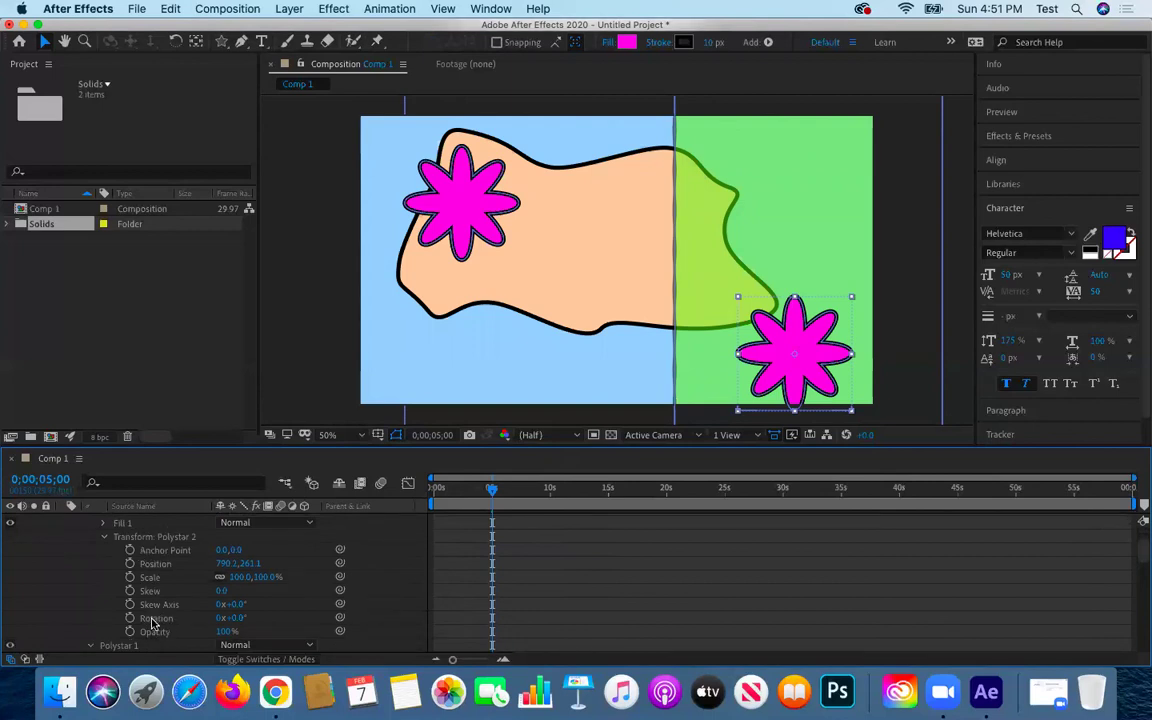
drag(492, 492, 434, 492)
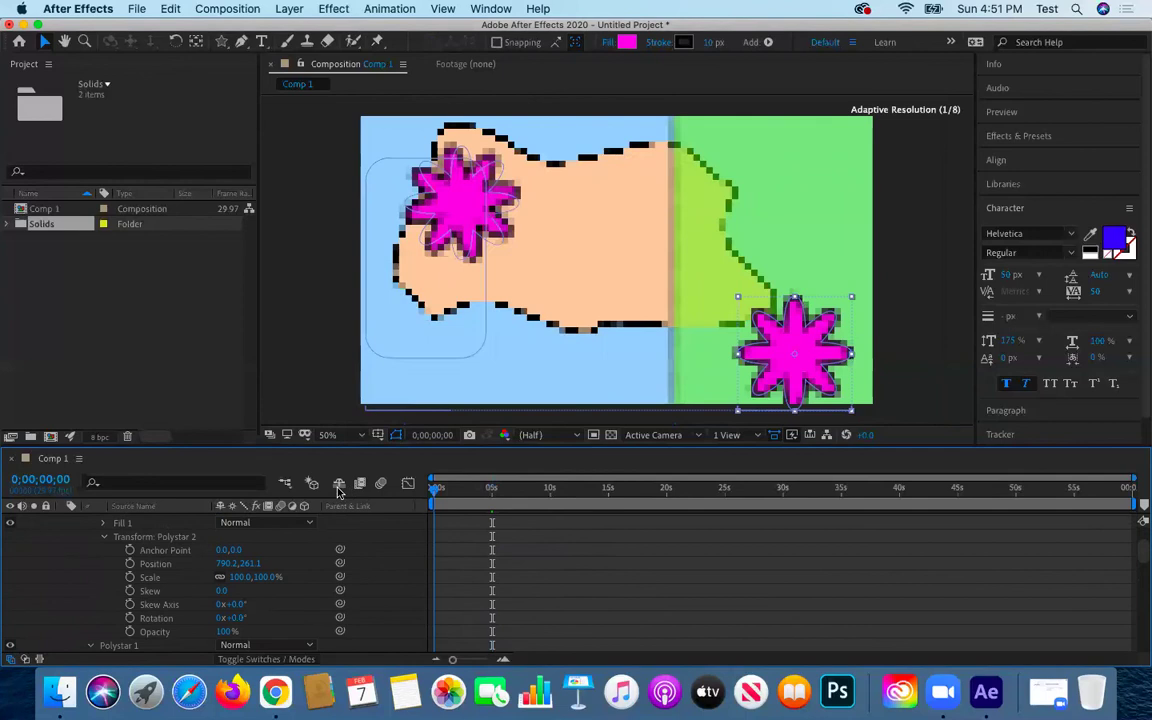
click(131, 619)
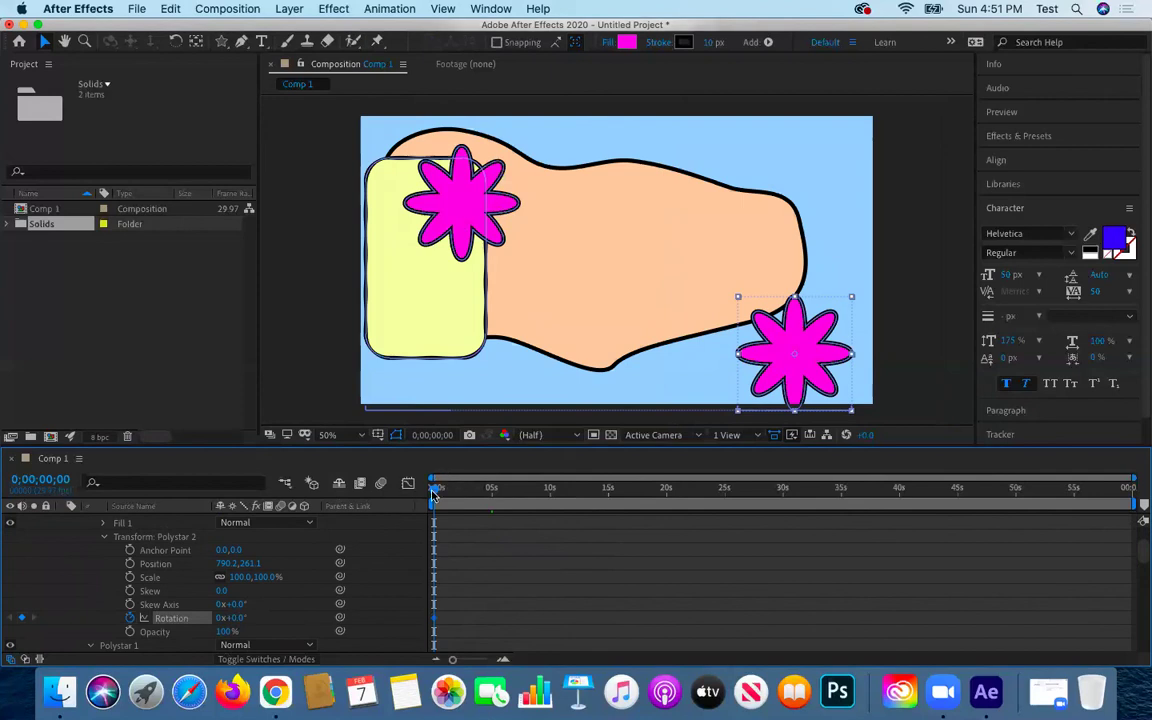
Set Polystar 2's Rotation to 360° at 0;00;02;00
drag(434, 492, 464, 492)
click(432, 436)
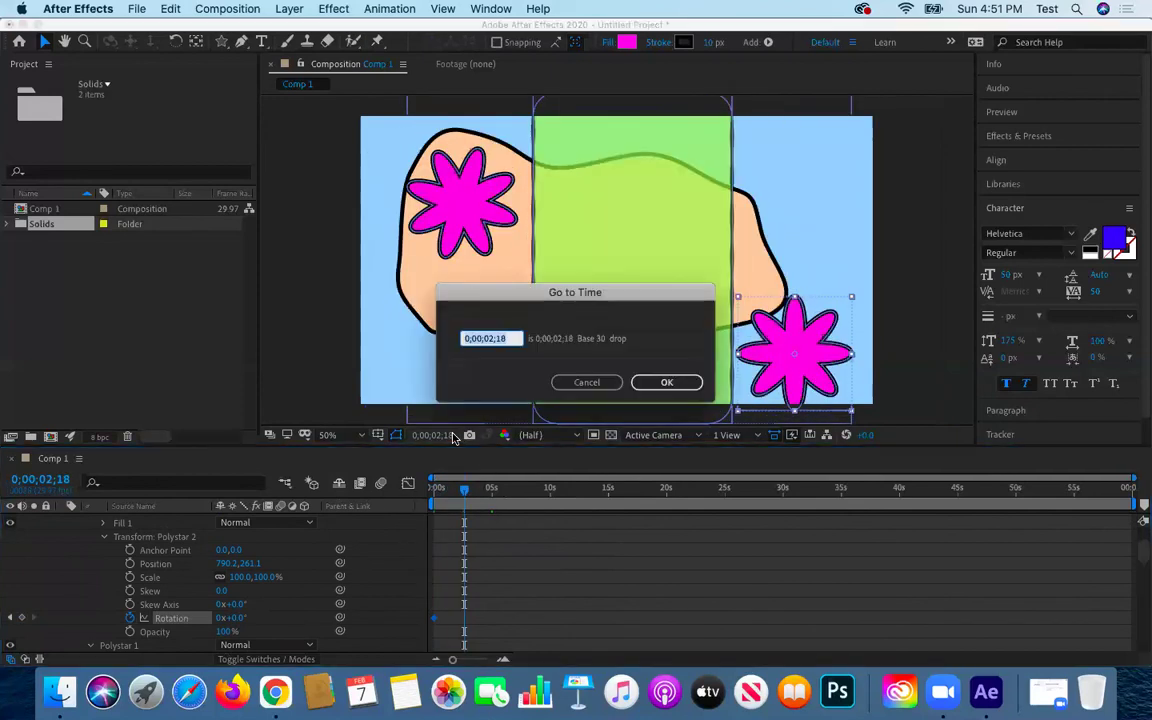
click(510, 338)
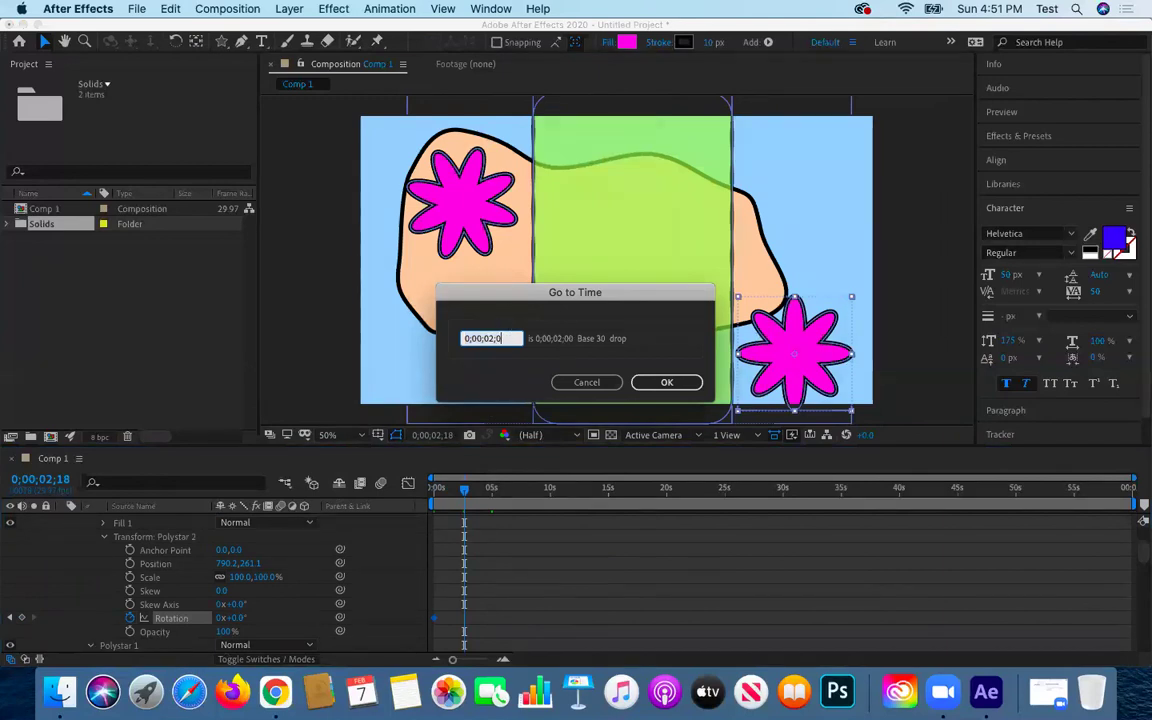
key(Return)
click(236, 618)
text(360)
key(Return)
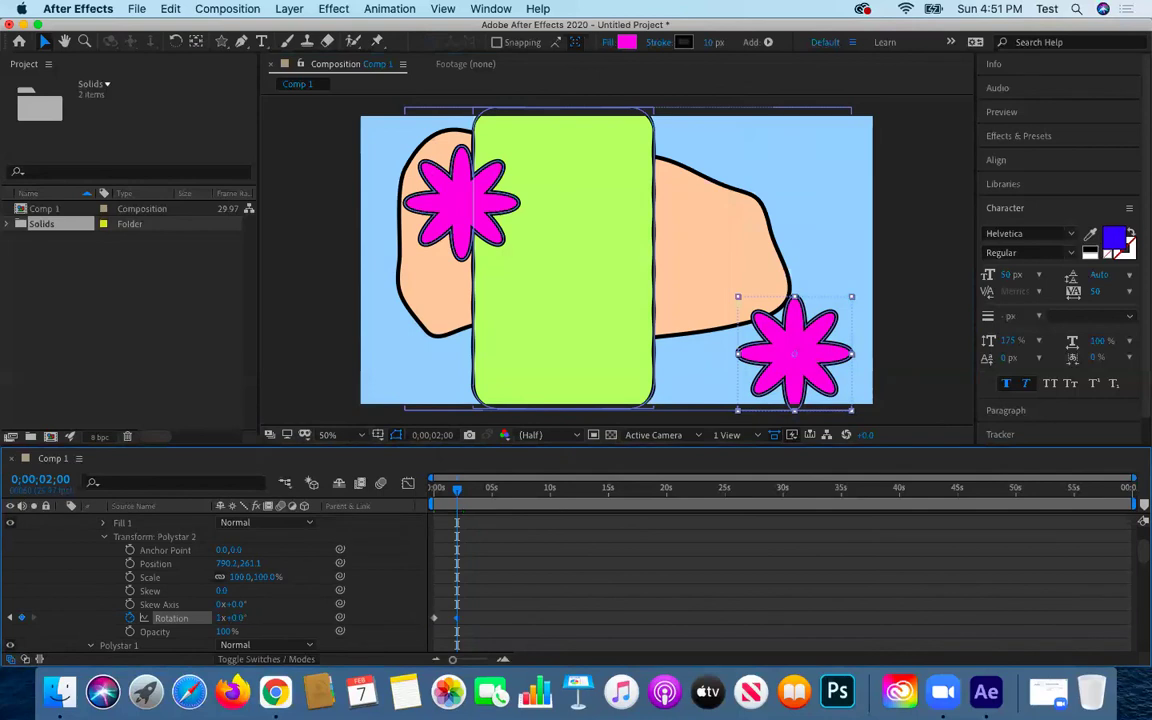
Add the expression loopOut("cycle"); to Polystar 2's Rotation
right_click(188, 621)
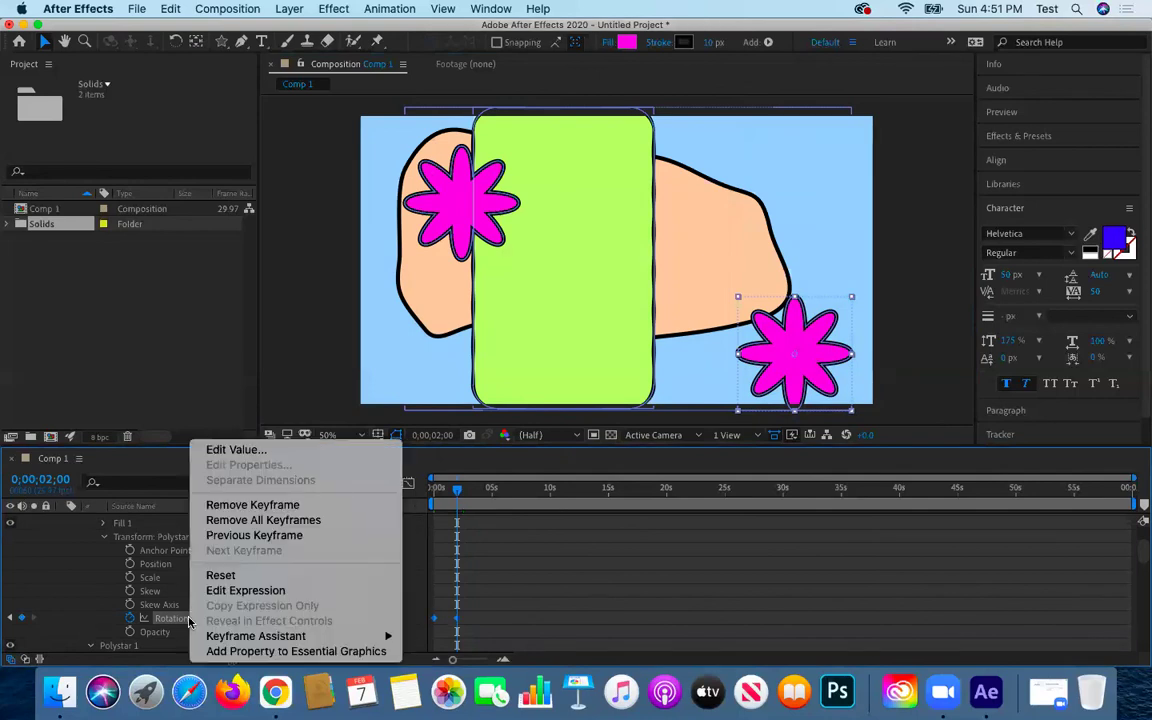
click(226, 592)
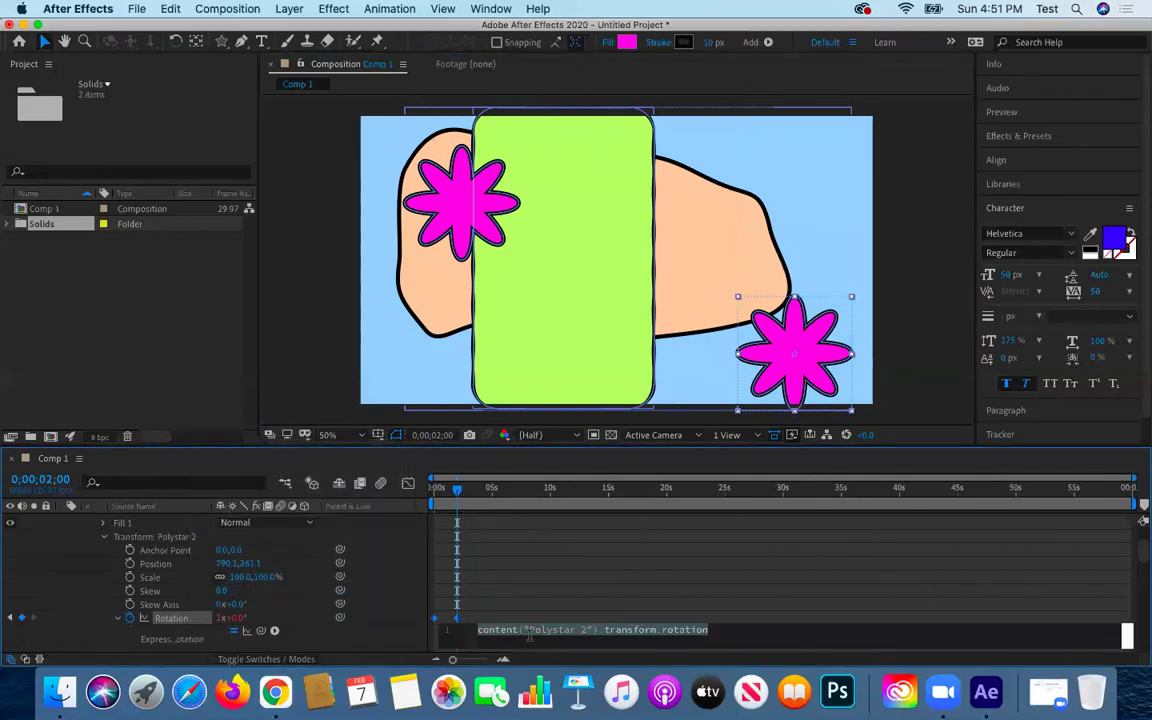
text(loop)
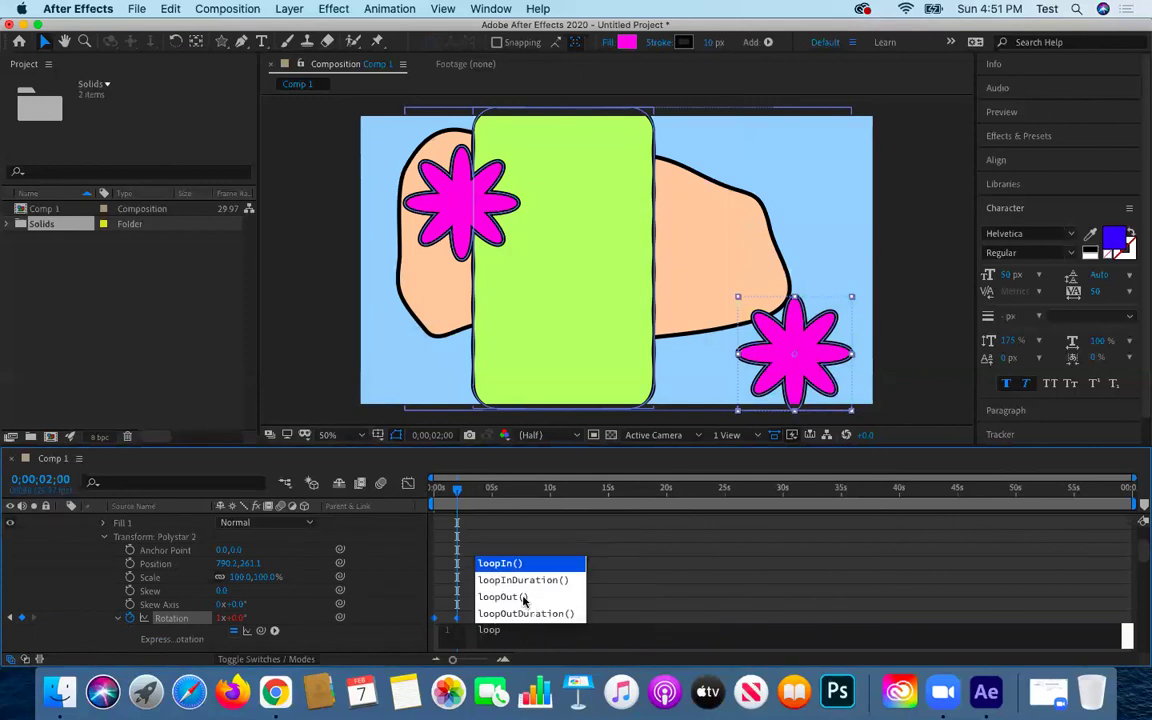
click(523, 597)
text("cy)
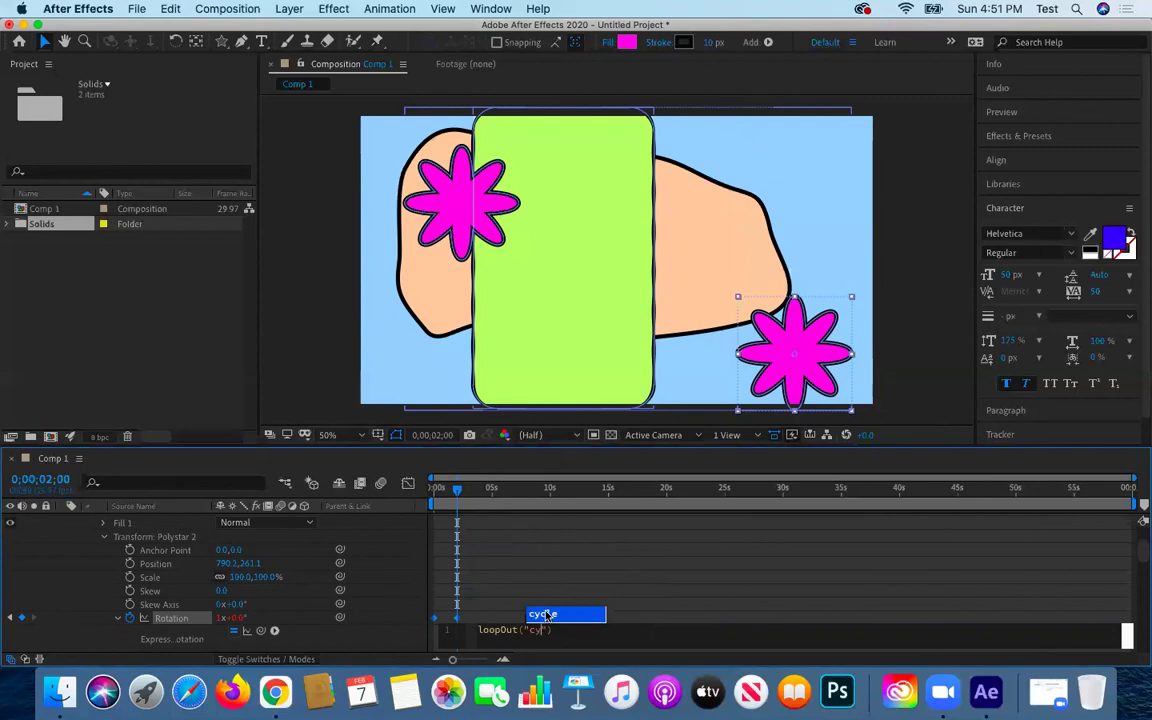
click(545, 615)
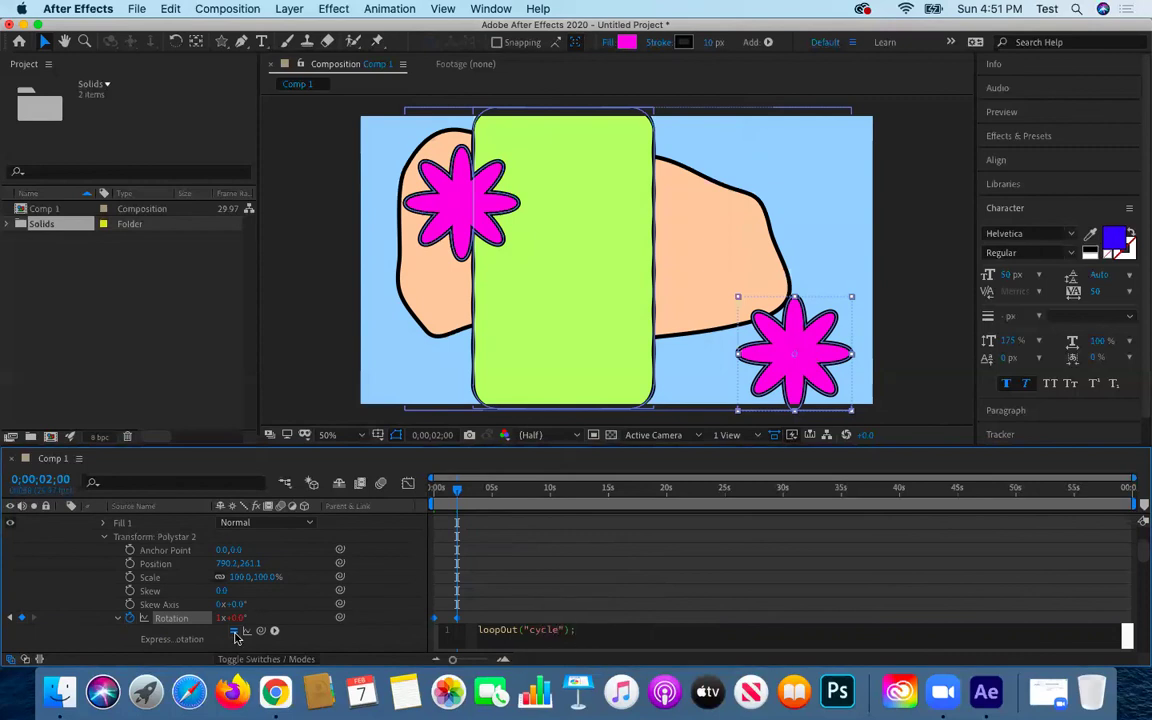
text(;)
click(787, 548)
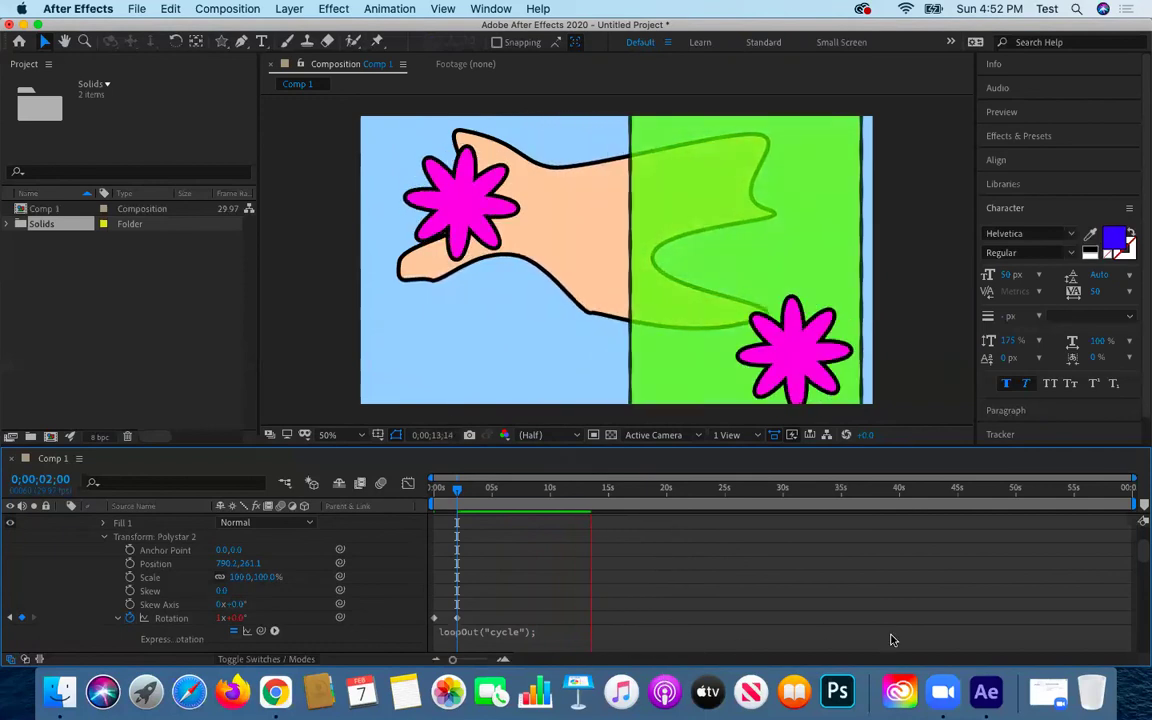
Nudge the right star upward and offset its anchor point to 153
key(space)
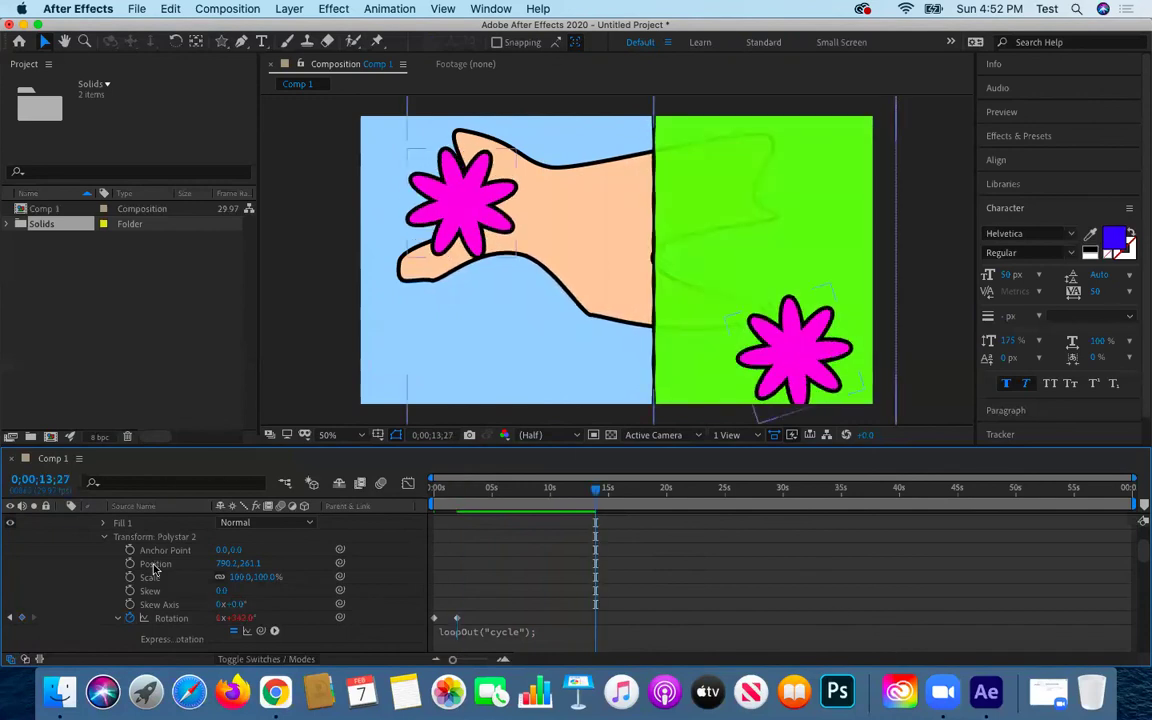
click(158, 564)
drag(795, 367, 795, 347)
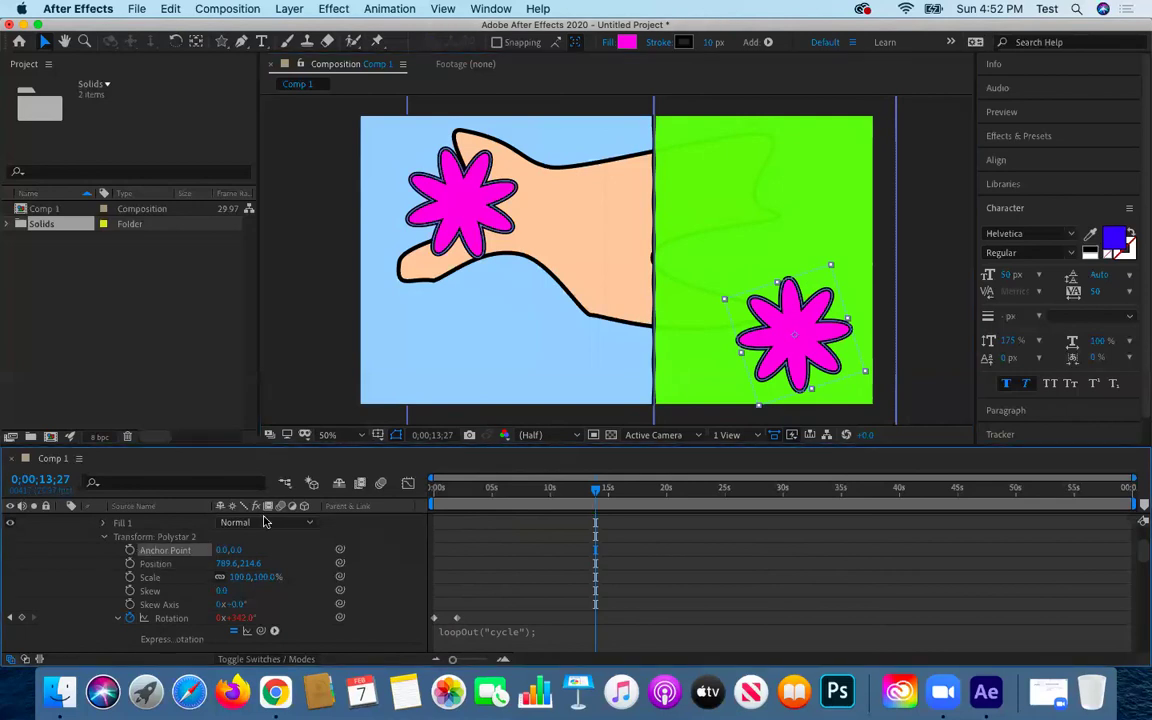
drag(232, 550, 339, 548)
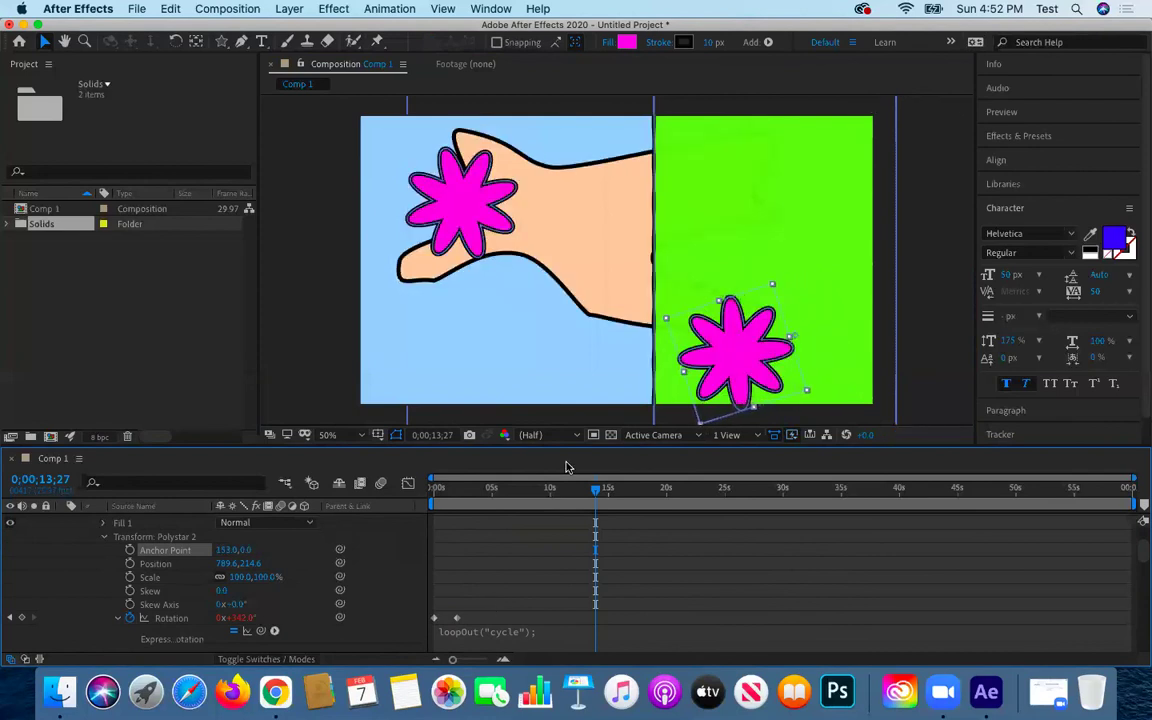
Preview from about 11 seconds, then commit the star's anchor point as 0,0
drag(585, 498, 563, 500)
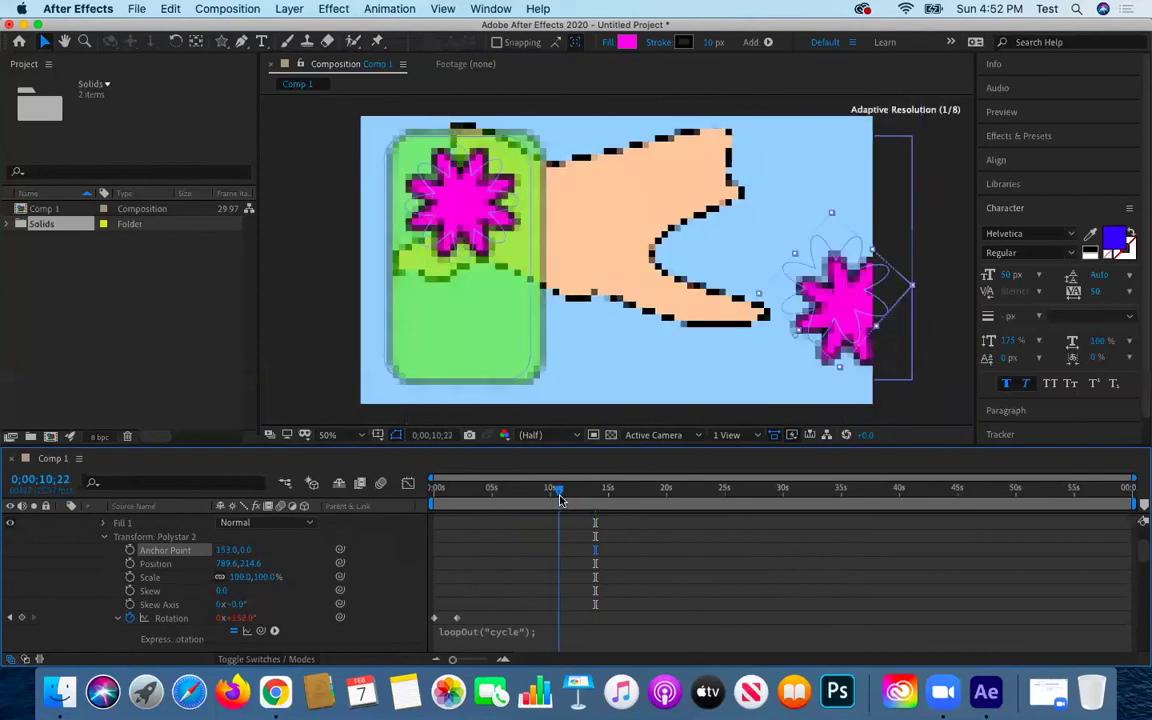
key(space)
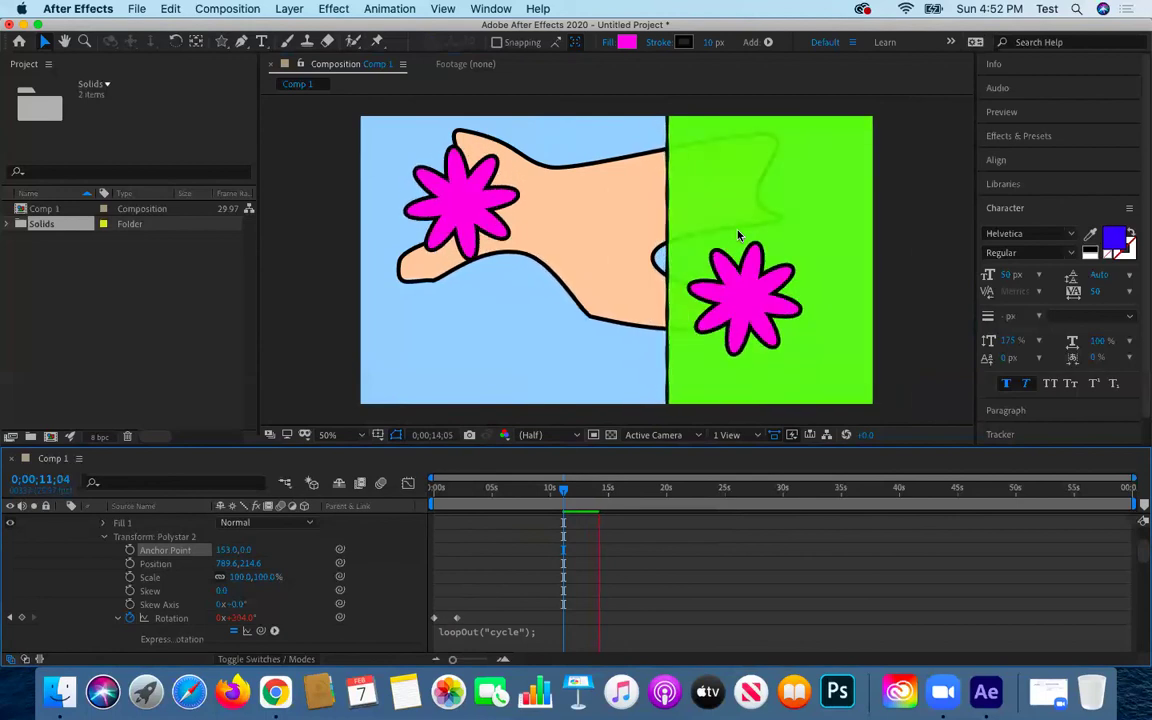
key(space)
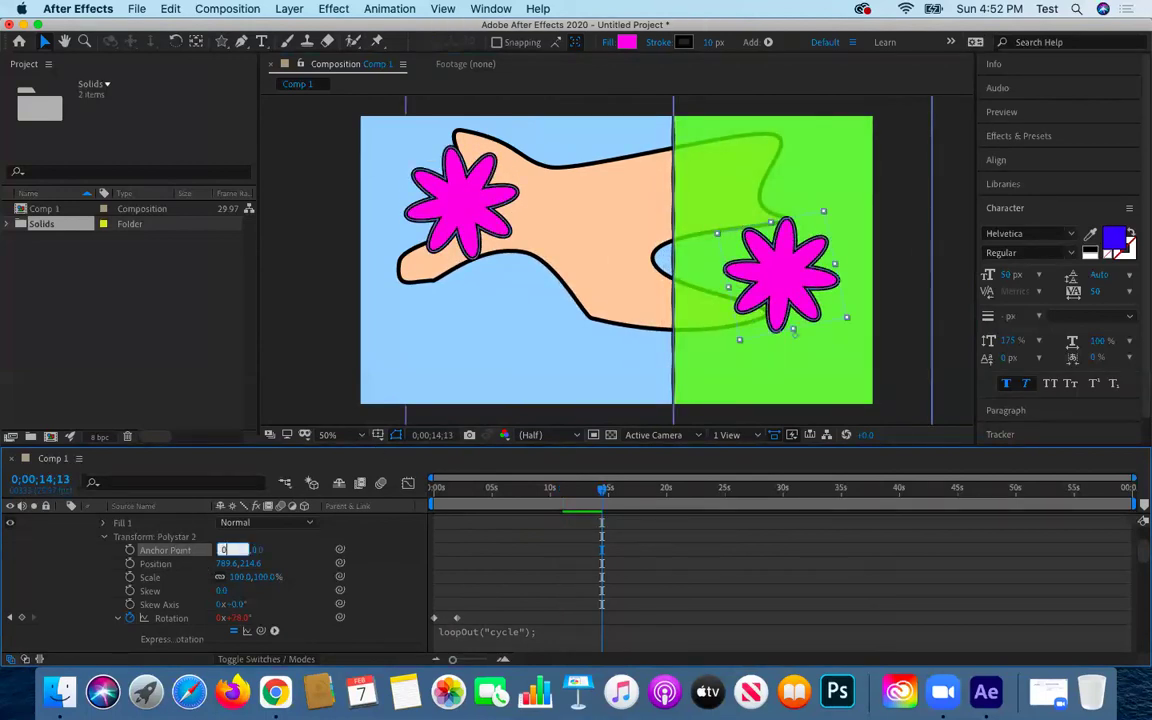
key(Return)
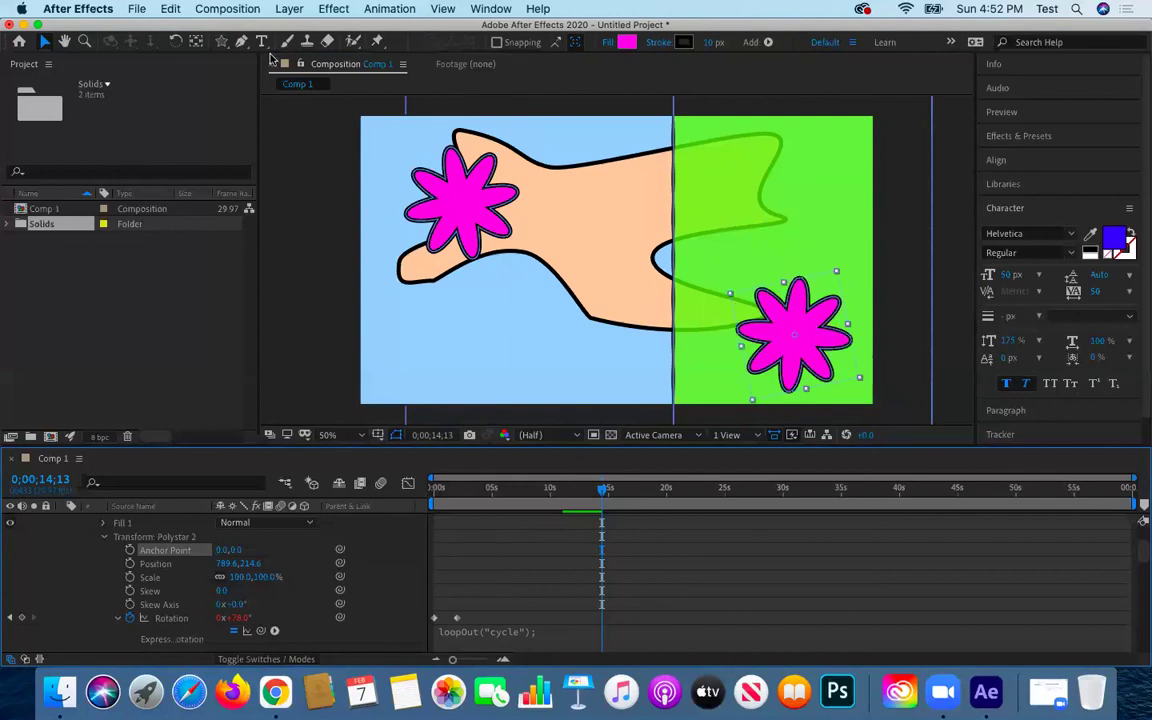
With the Pan Behind tool, drag Polystar 2's anchor point left and up to about -241.8,158.3
click(196, 45)
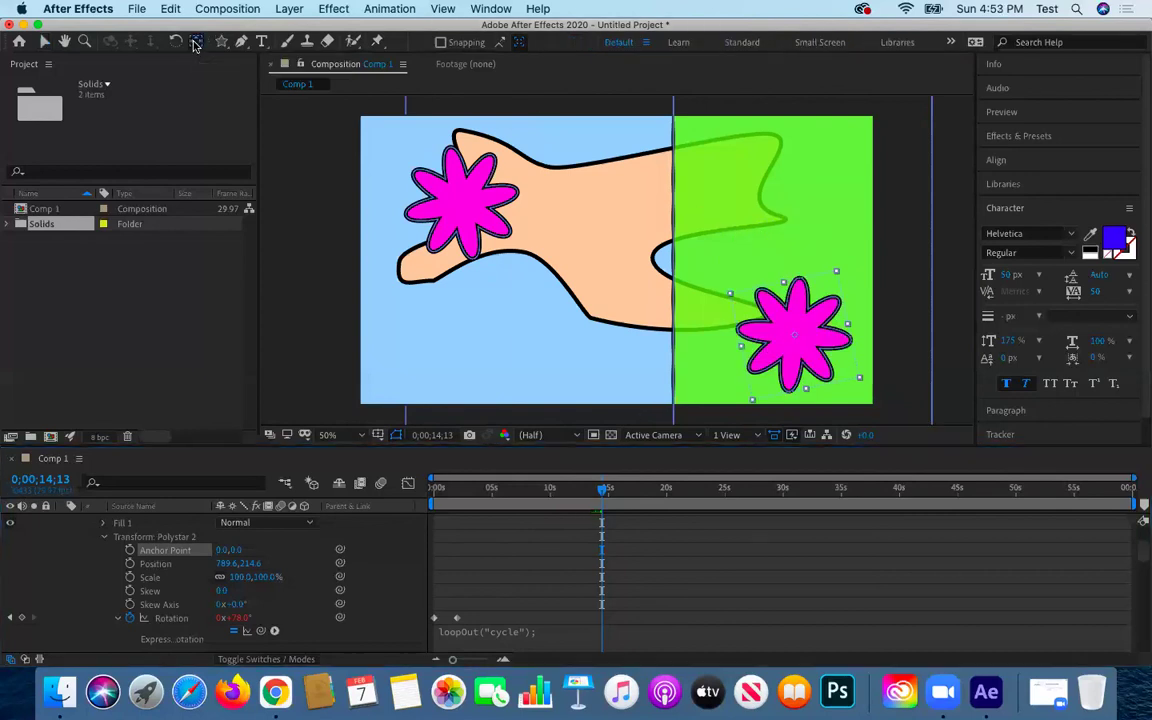
drag(797, 338, 702, 341)
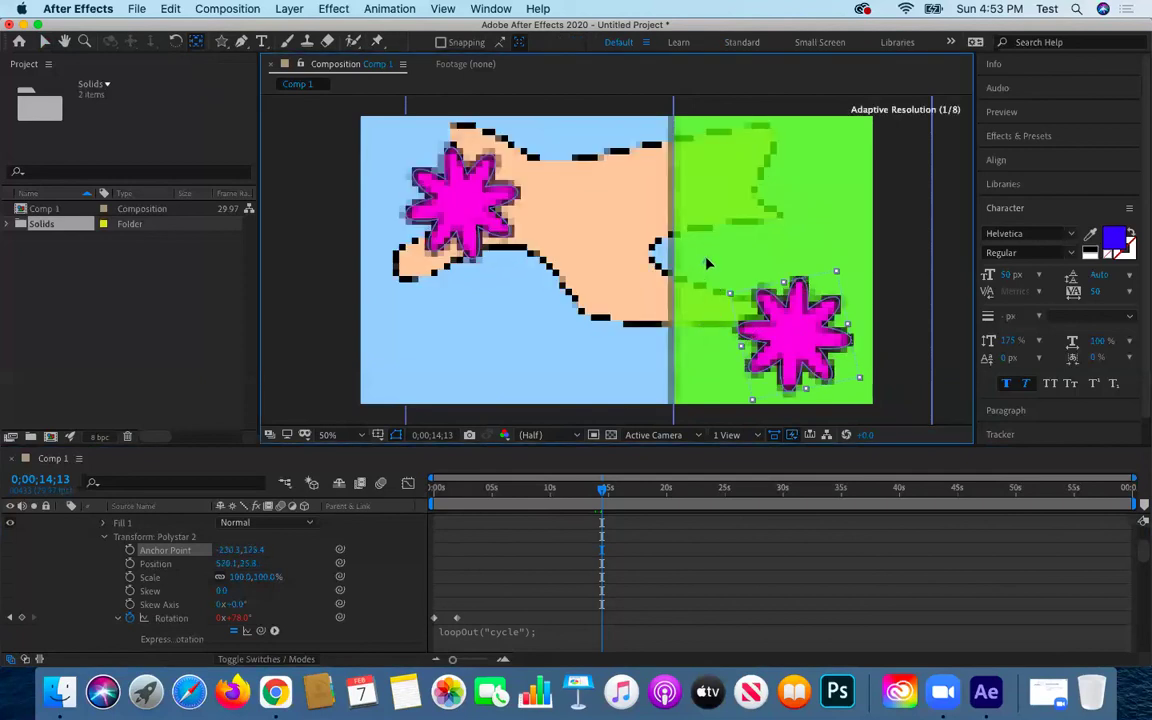
drag(709, 262, 712, 255)
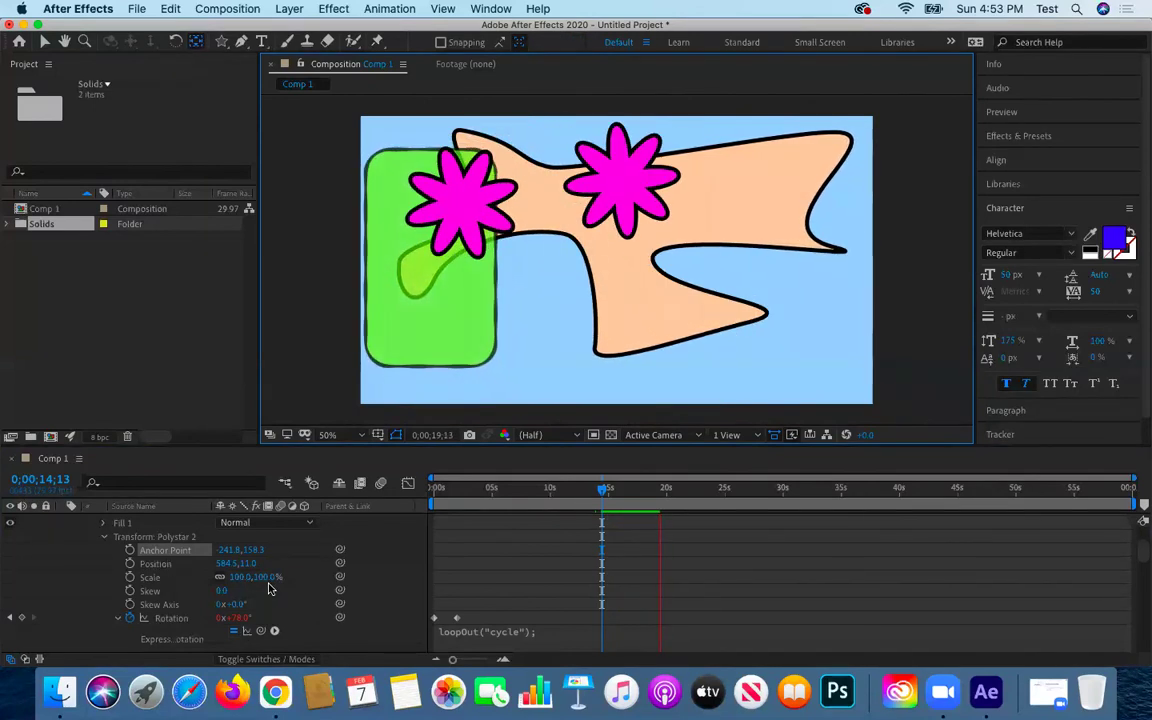
Collapse the Polystar 2, Polystar 1 and Rectangle 1 groups and Shape Layer 1
key(space)
click(107, 541)
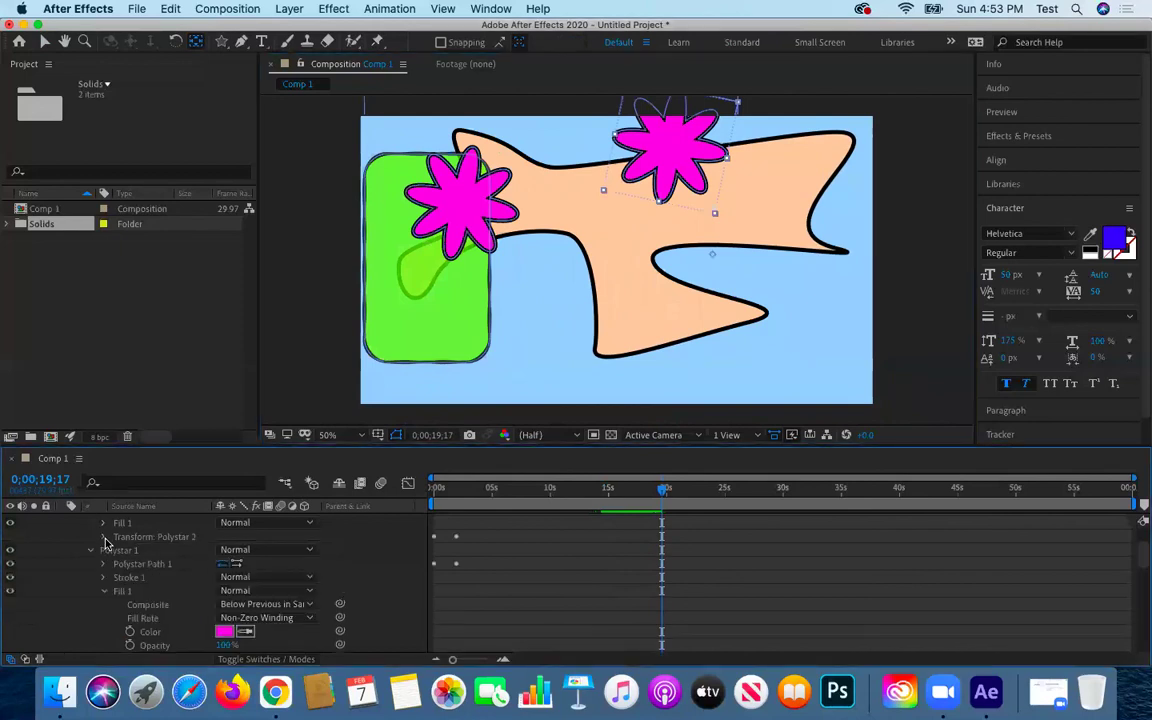
scroll(110, 530, up, 4)
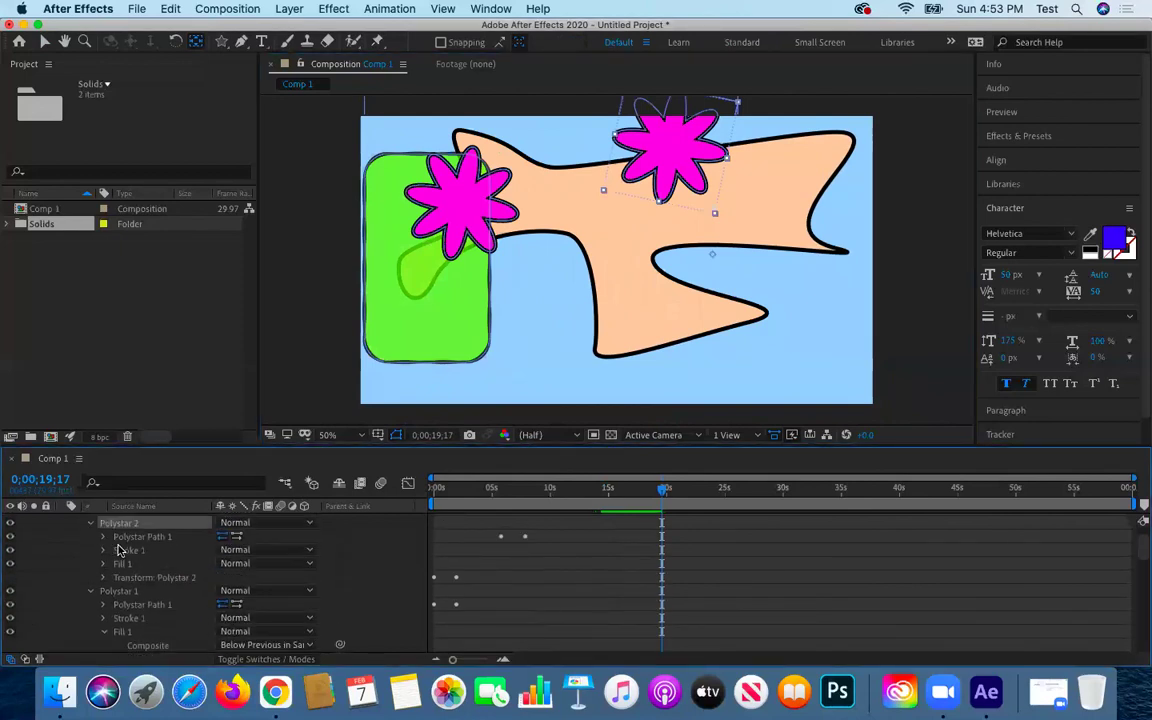
click(89, 537)
click(89, 550)
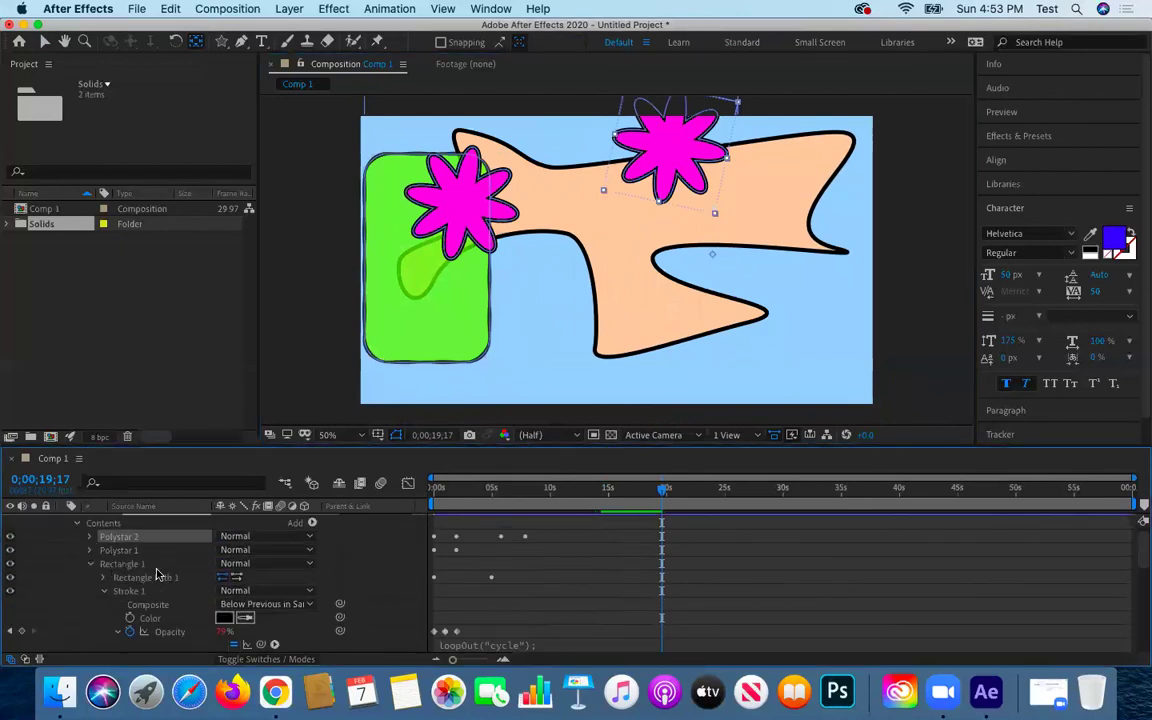
click(89, 565)
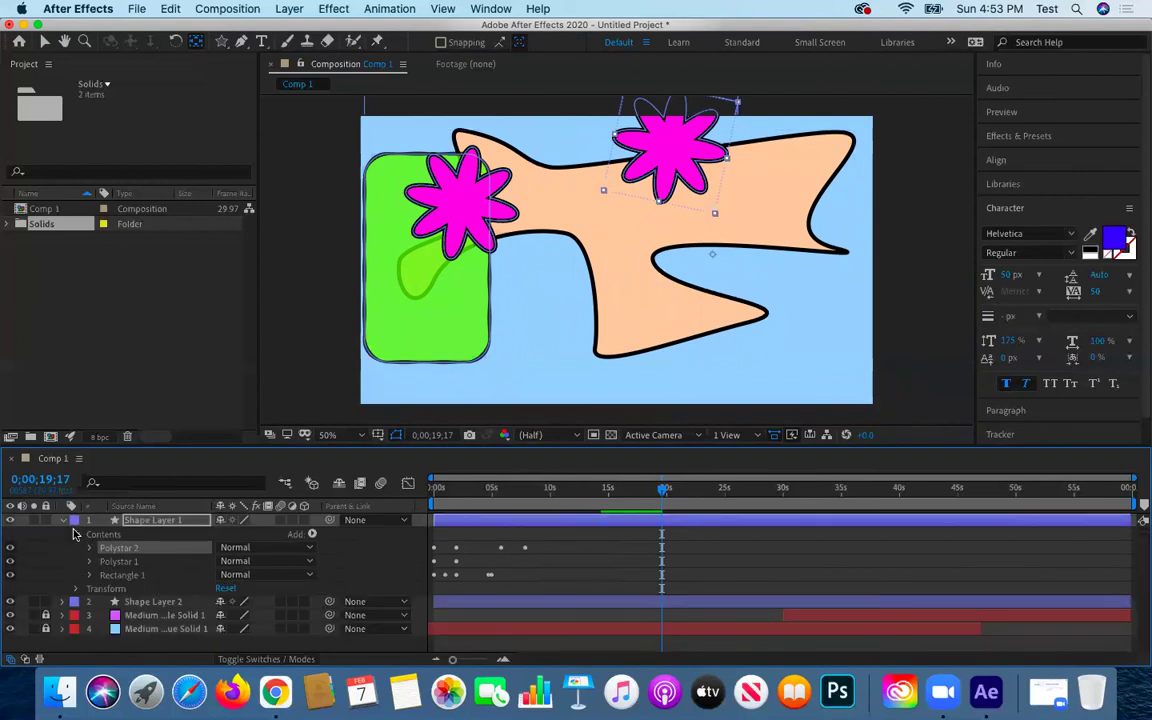
click(77, 589)
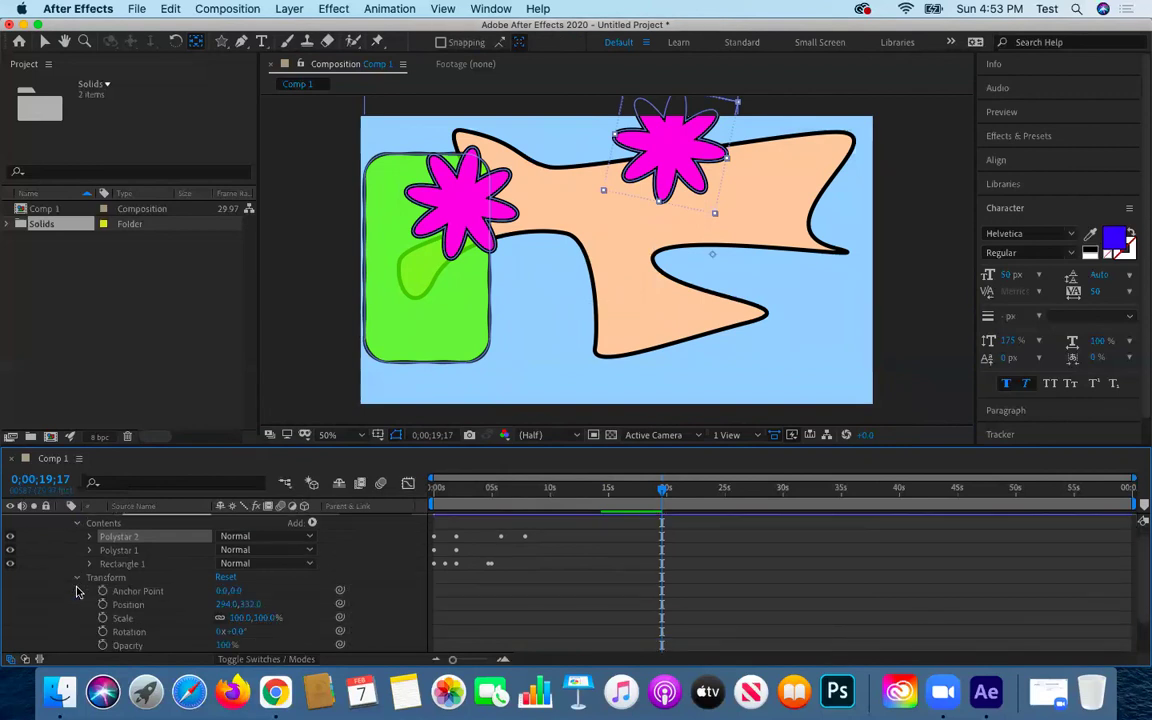
click(77, 578)
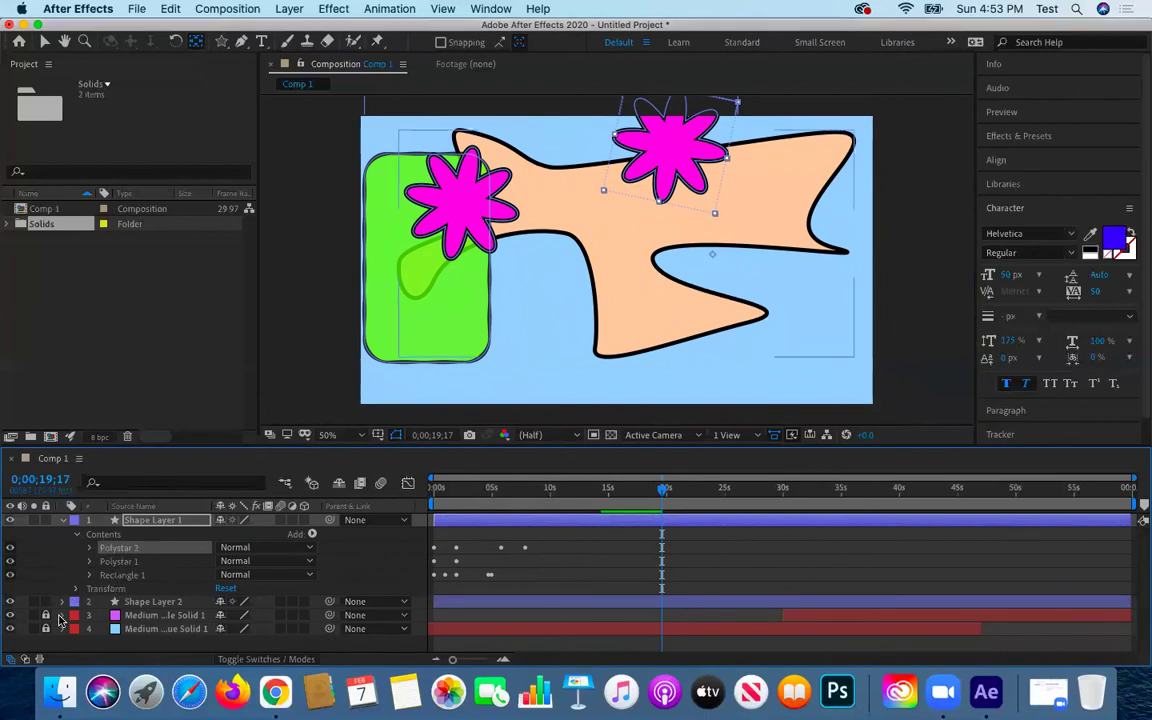
click(68, 524)
click(65, 526)
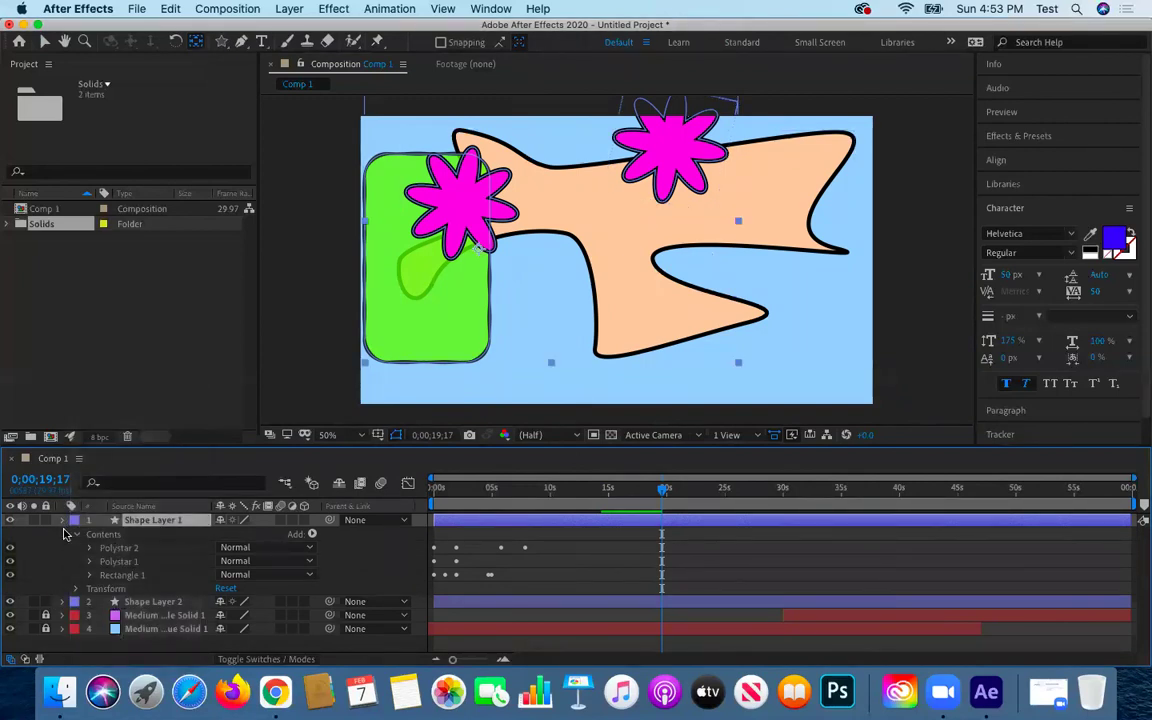
click(62, 521)
Reveal Shape Layer 2's Transform and scrub its Position to 619,360
key(u)
key(u)
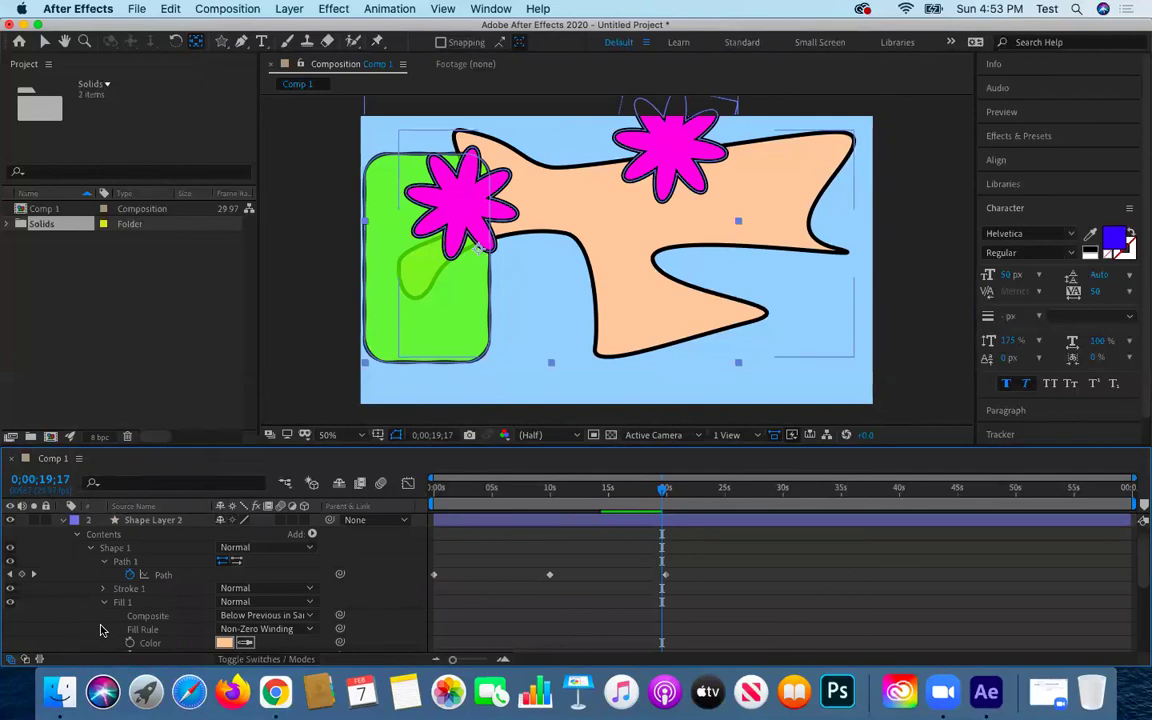
scroll(100, 630, down, 5)
scroll(100, 629, down, 1)
scroll(100, 629, up, 2)
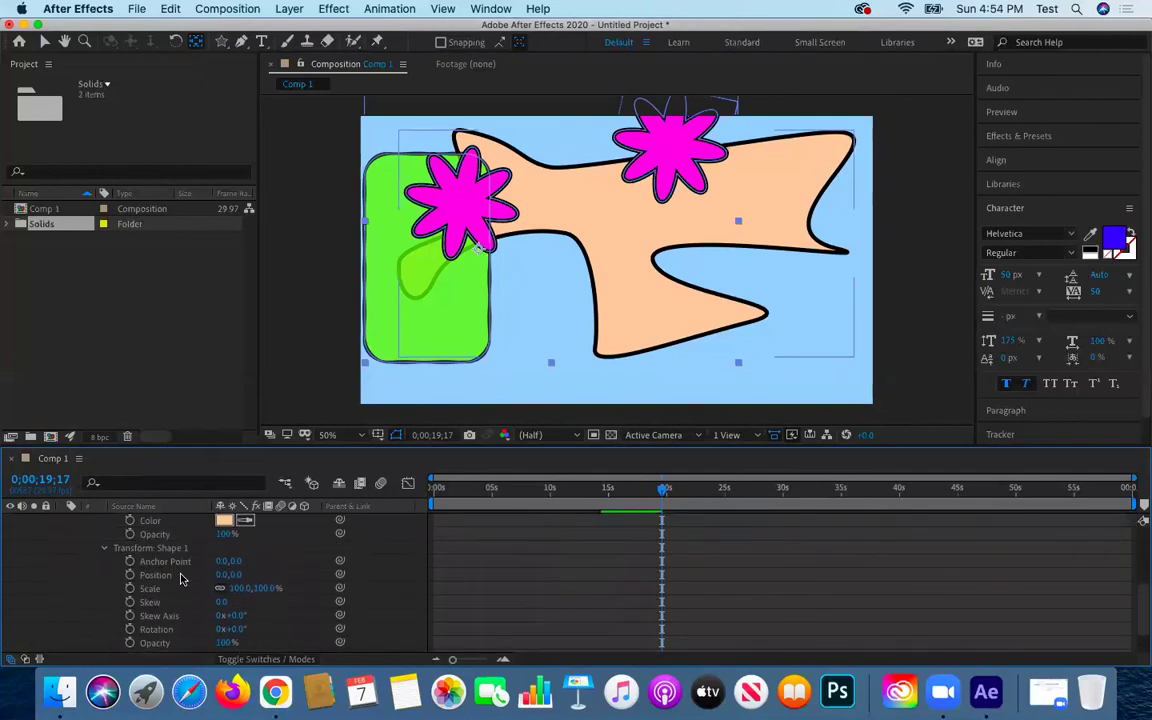
scroll(100, 565, up, 5)
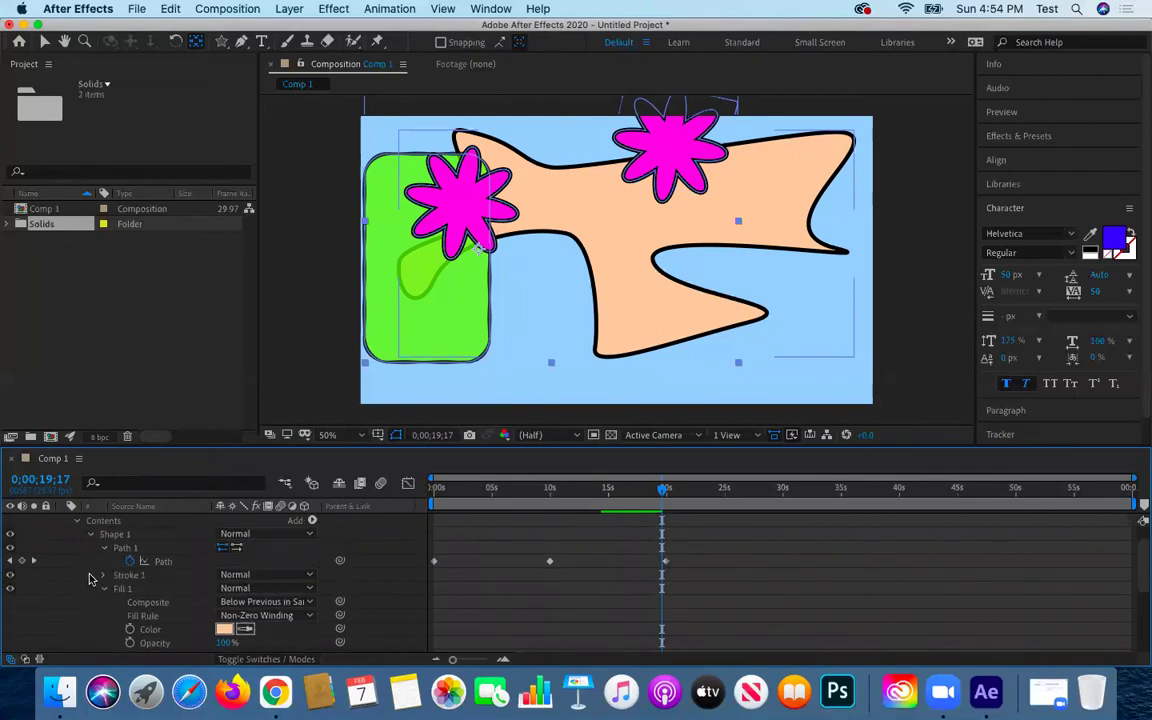
click(91, 565)
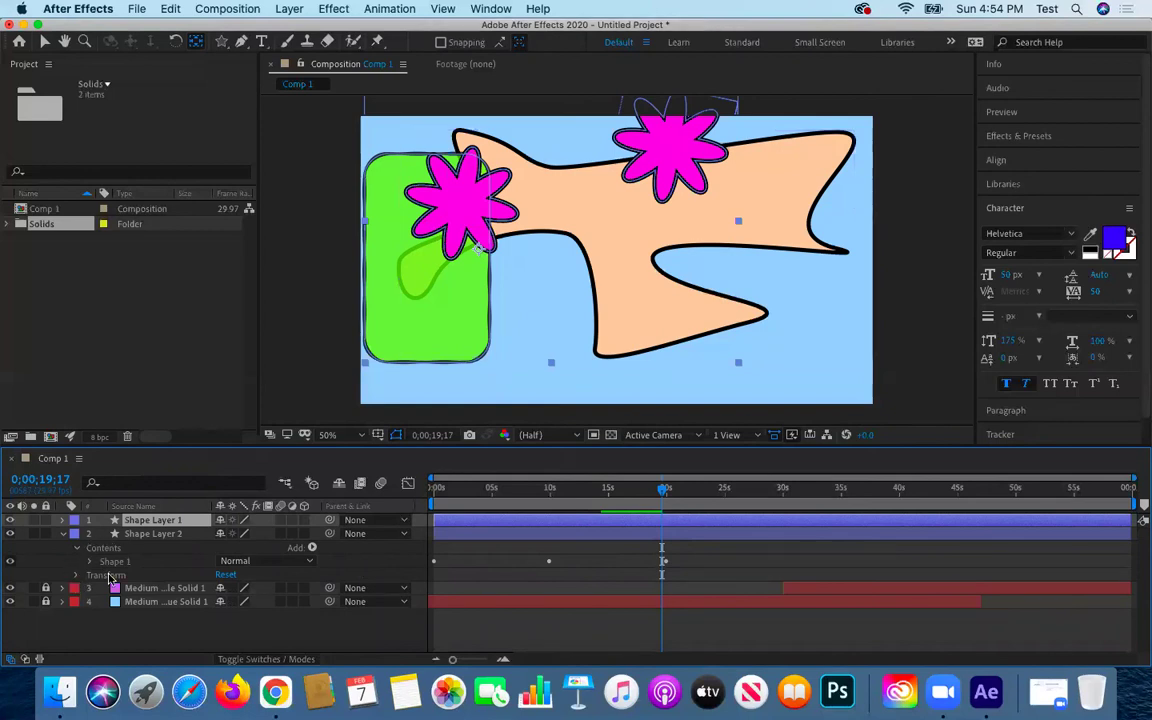
click(78, 576)
drag(225, 602, 376, 598)
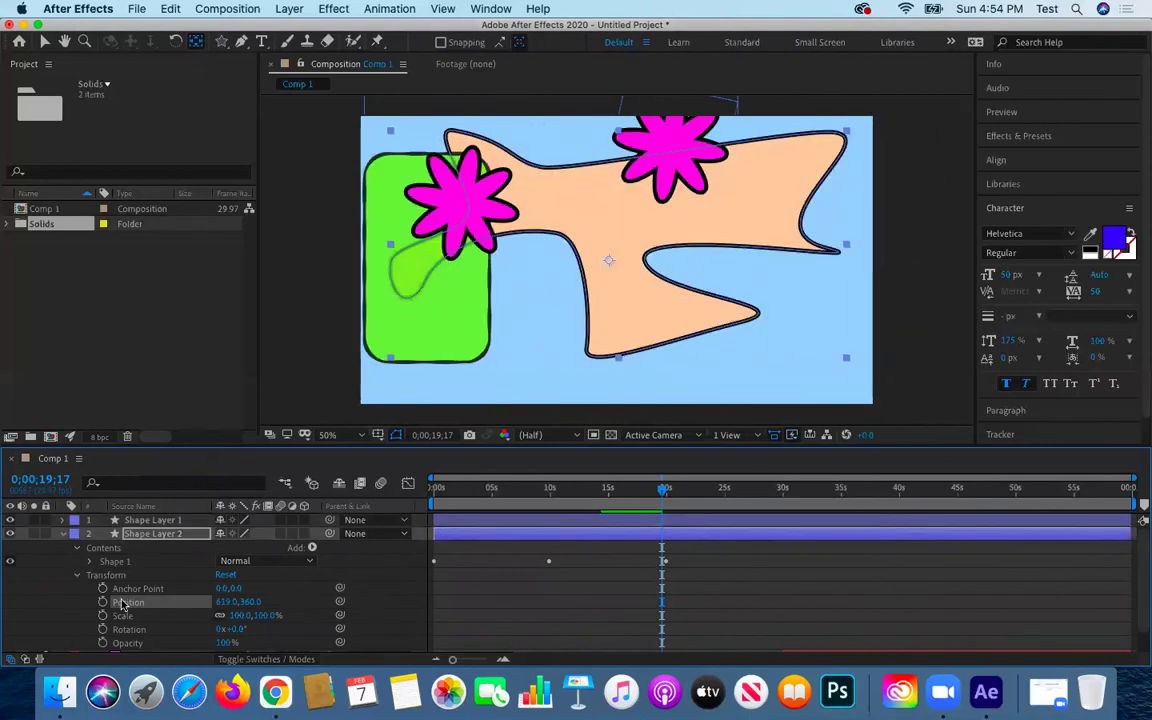
Undo the blob's move back to 640,360 and reveal Shape Layer 1's Transform
key(super+z)
click(62, 534)
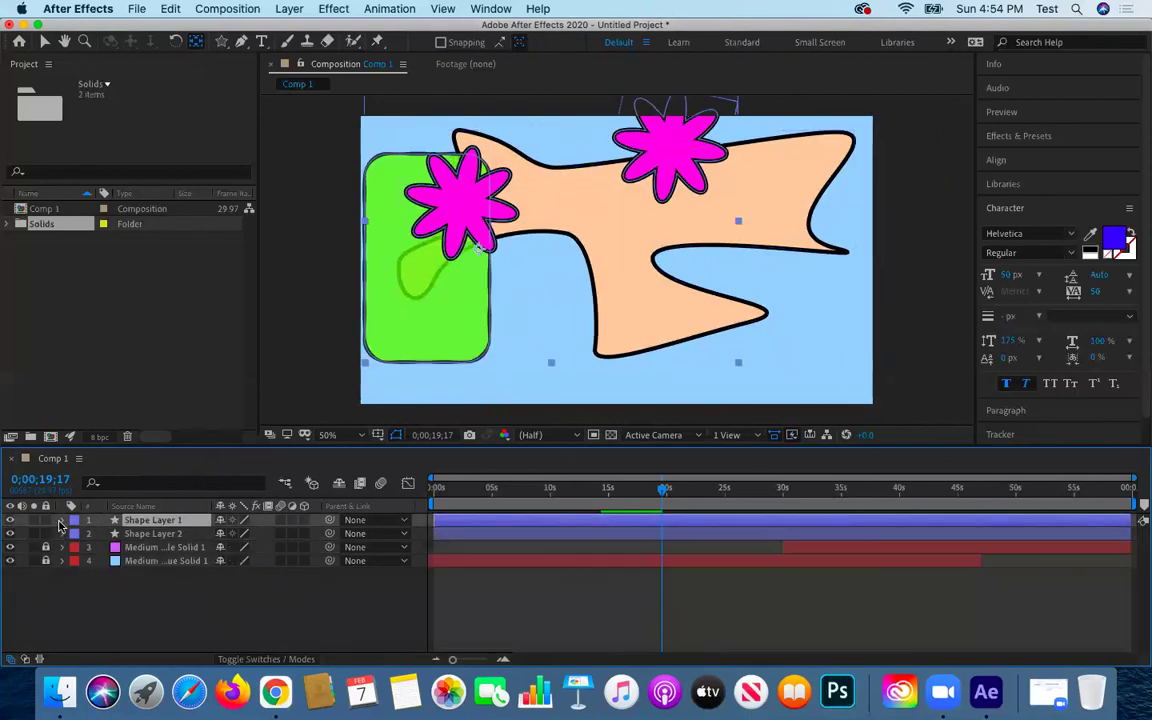
click(62, 520)
click(77, 534)
click(78, 588)
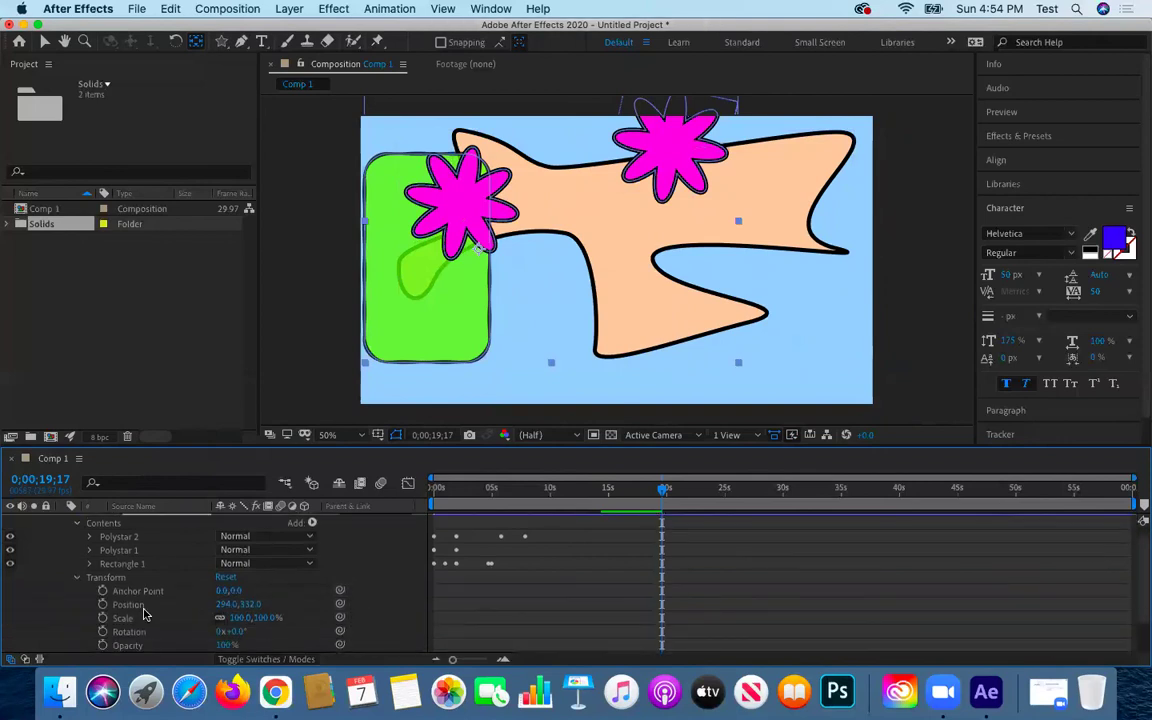
Scrub Shape Layer 1's Position back and forth, leaving it at 294,332
drag(220, 606, 115, 578)
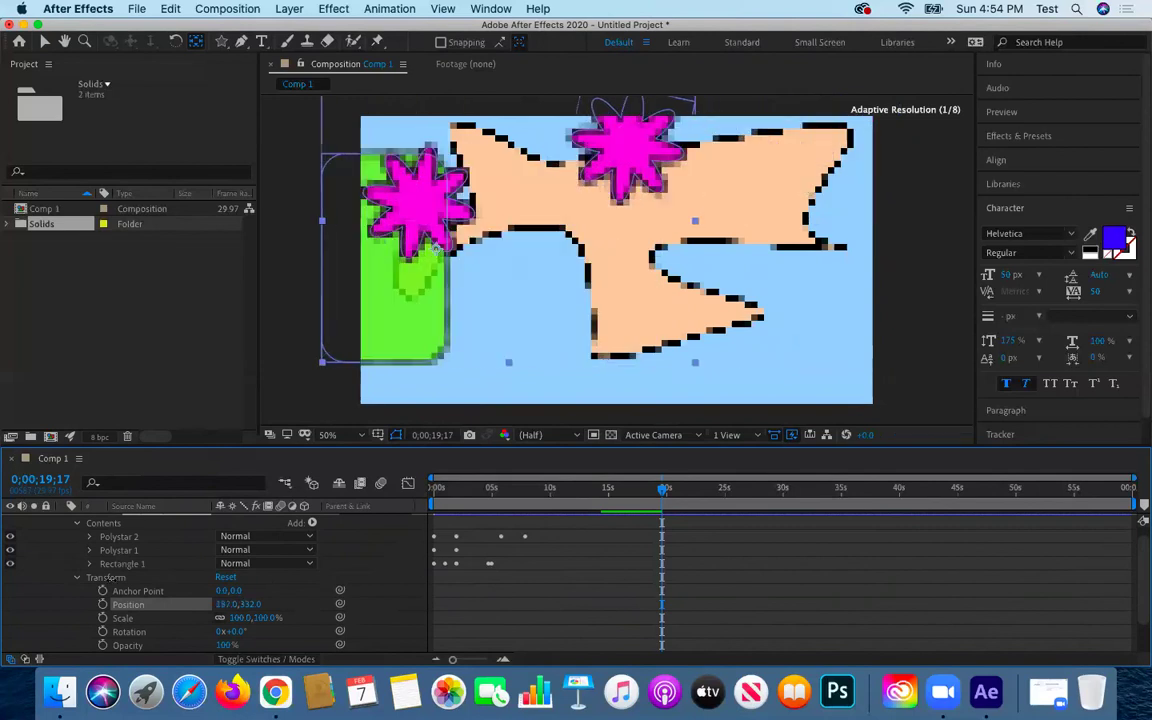
drag(269, 581, 375, 591)
drag(282, 591, 103, 672)
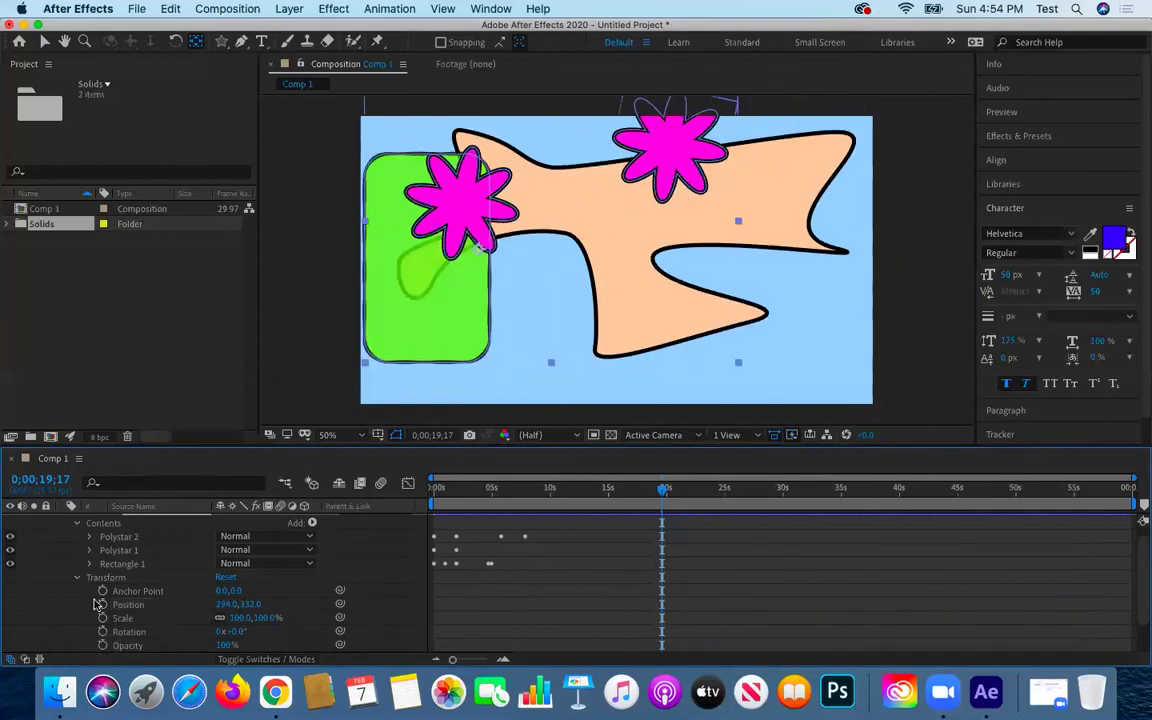
Keyframe the green rectangle's Position from 294,332 at the start to 745,332 near 20 seconds
key(Home)
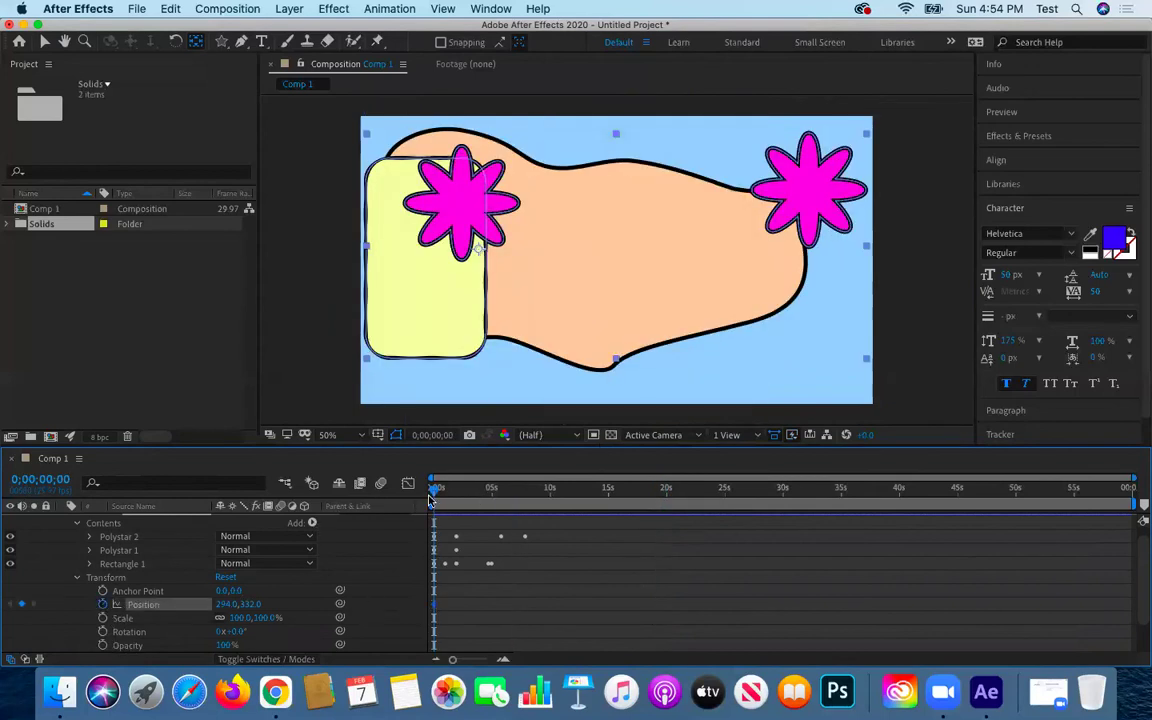
drag(461, 494, 666, 490)
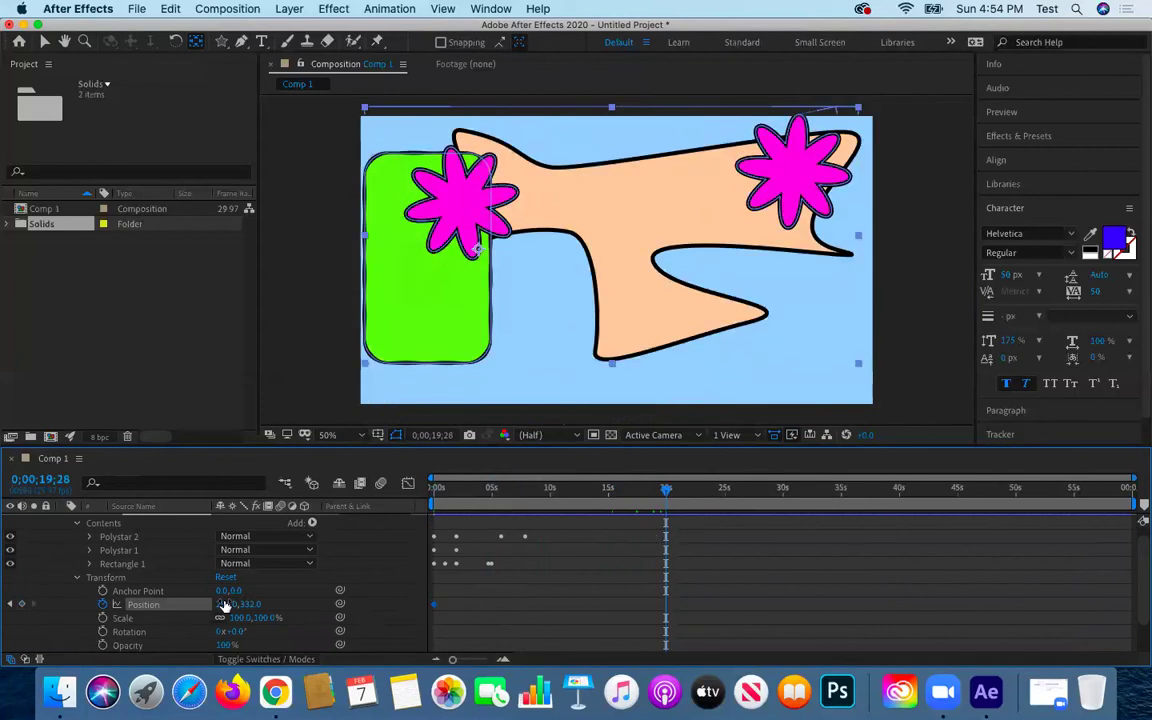
drag(225, 604, 797, 582)
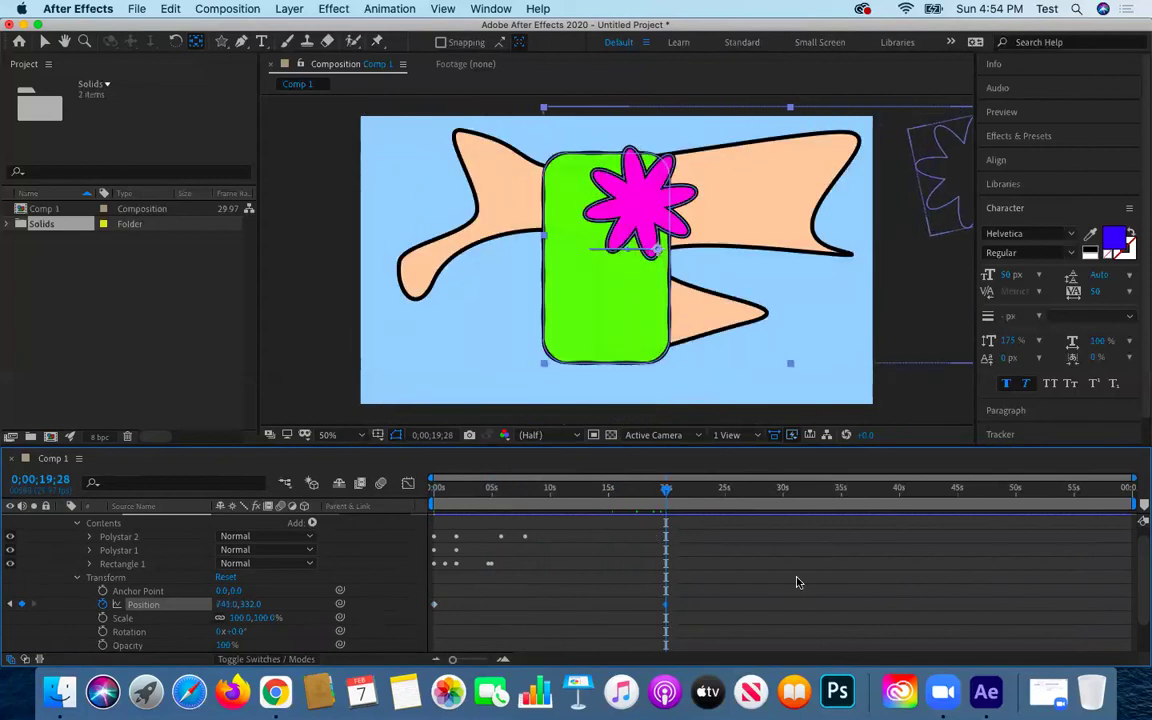
drag(661, 494, 375, 536)
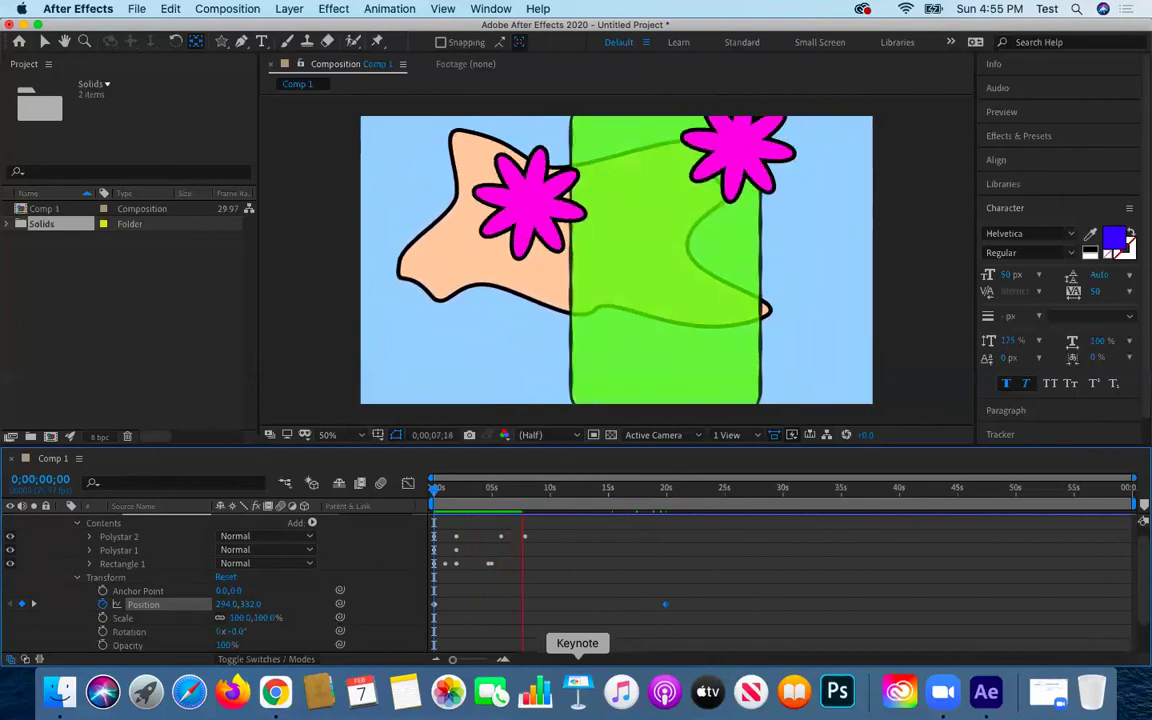
Stop the preview, collapse Shape Layer 1, and end the work area at 30 seconds
key(space)
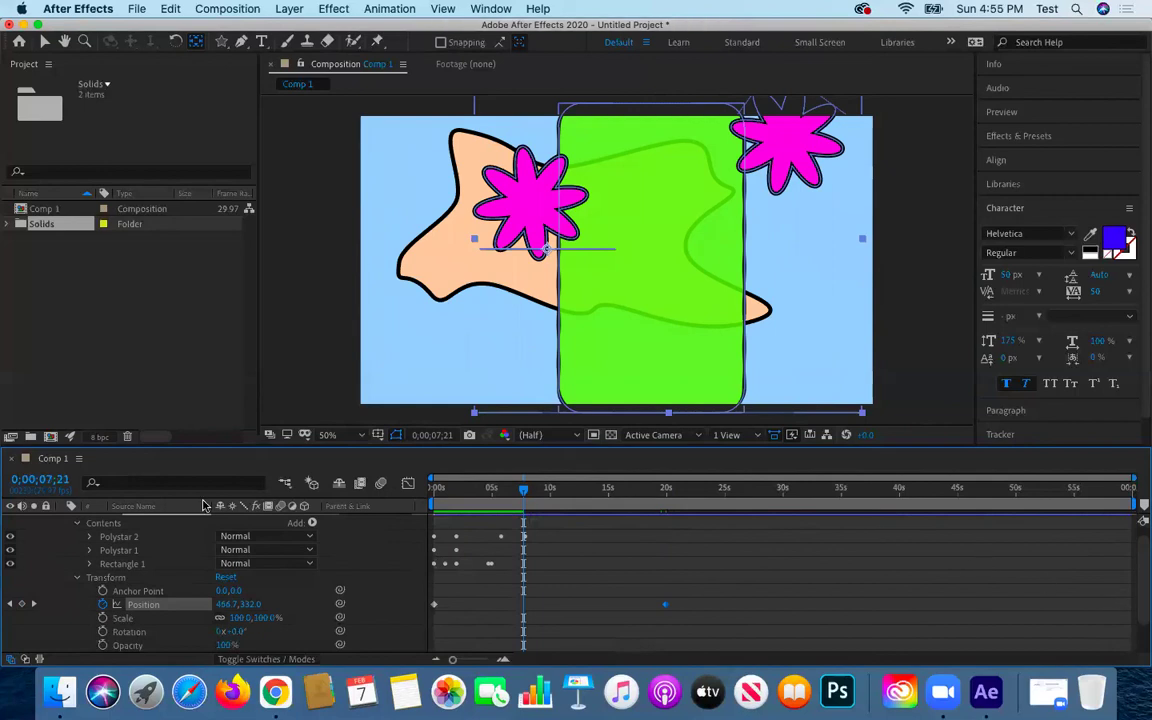
scroll(488, 563, up, 1)
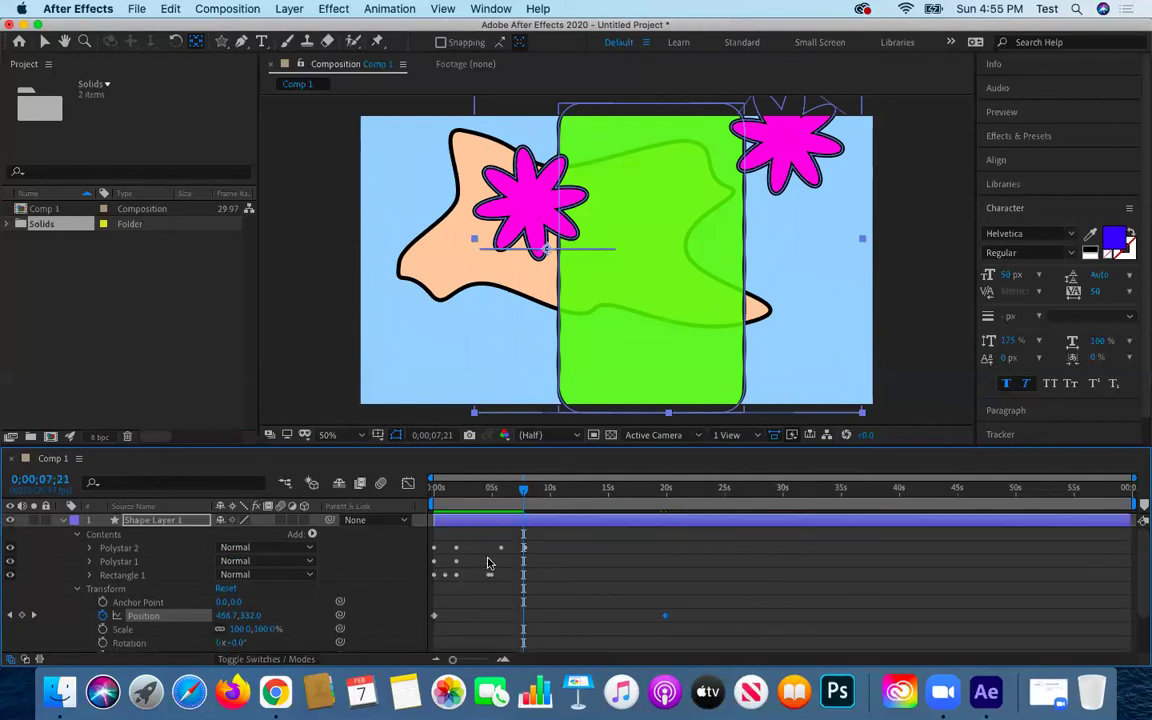
click(63, 522)
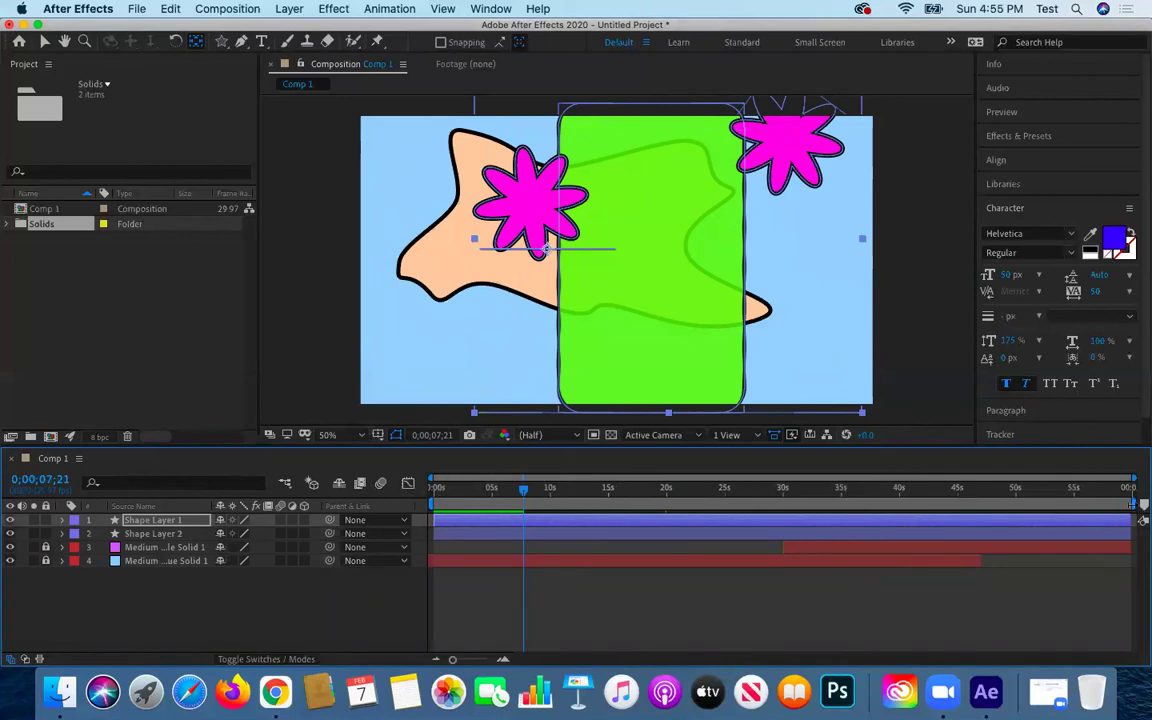
mouse_move(1143, 514)
mouse_down()
mouse_move(920, 530)
mouse_move(786, 561)
mouse_up()
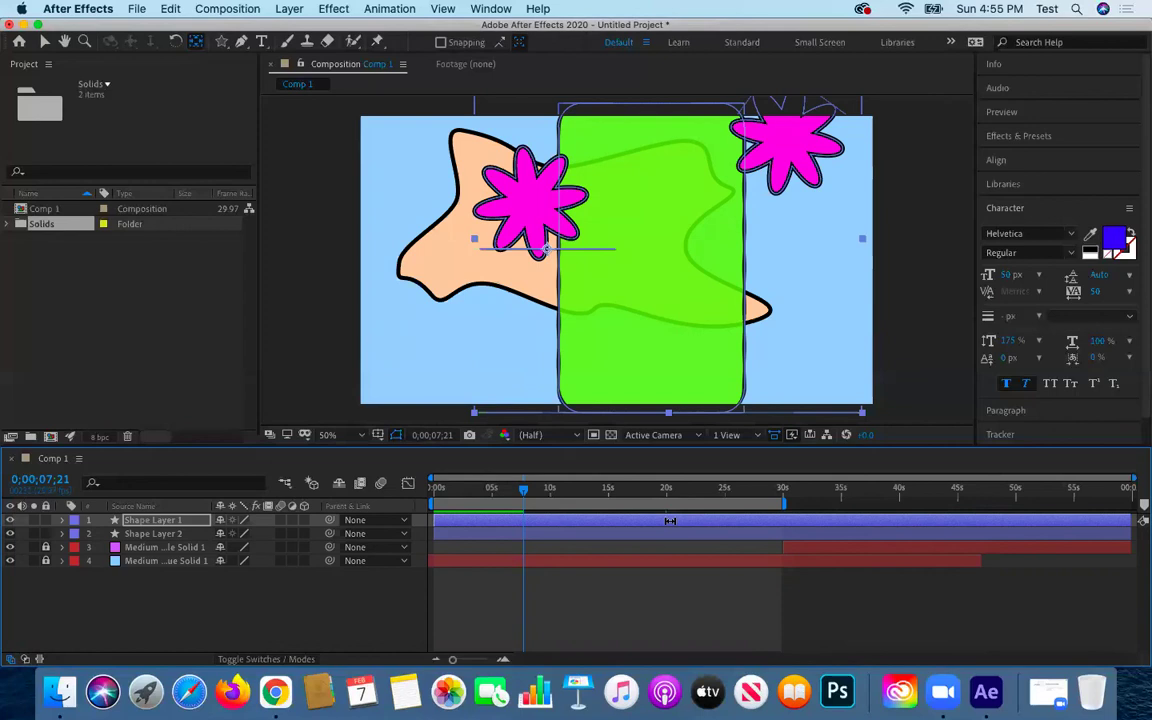
Add Comp 1 to the Adobe Media Encoder render queue from the File menu
click(135, 9)
mouse_move(189, 250)
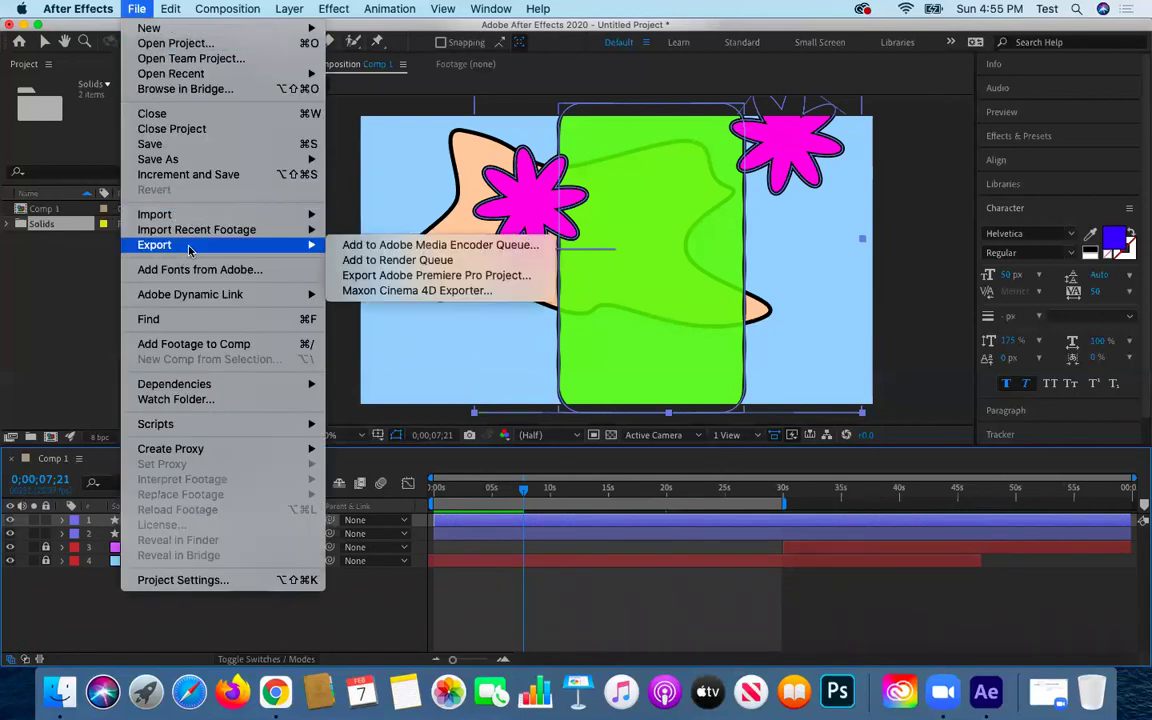
click(370, 249)
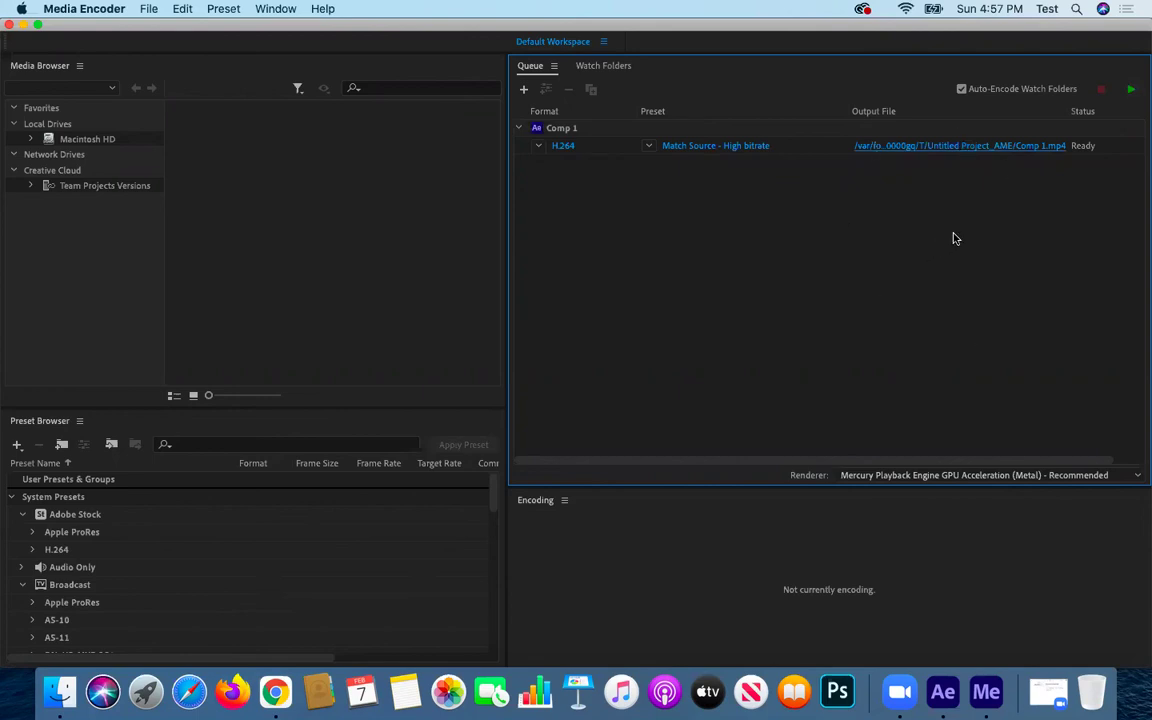
Cancel changing the Media Encoder output location and return to After Effects
click(1003, 146)
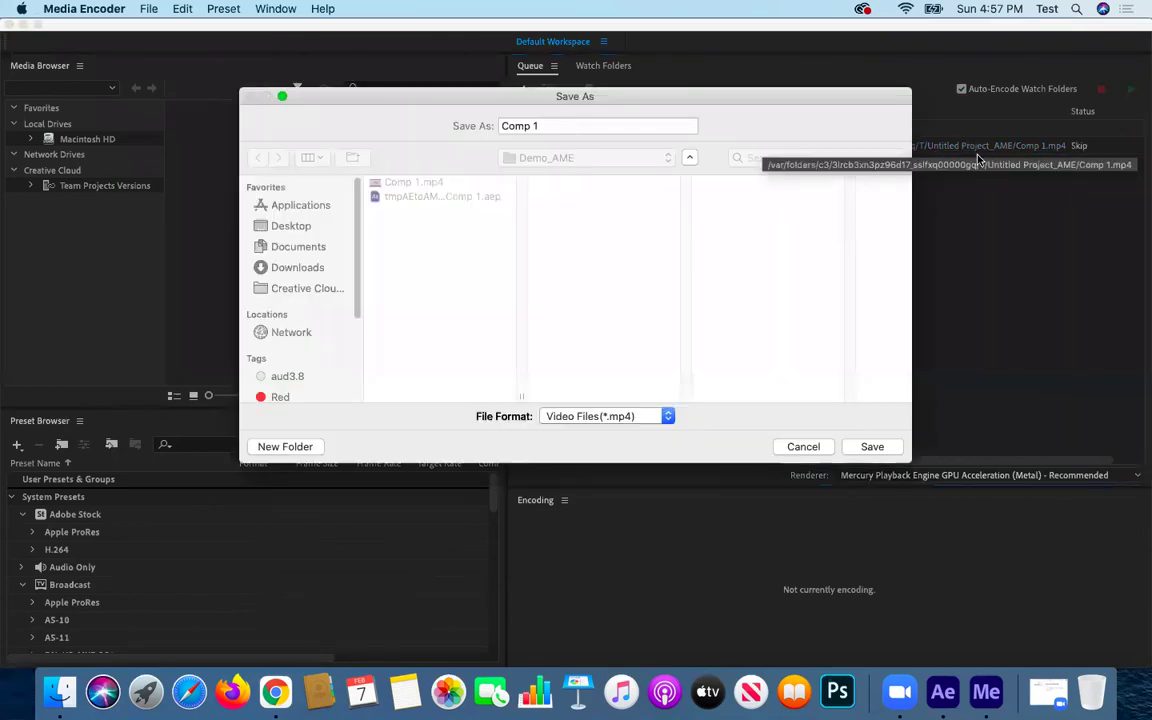
click(803, 446)
click(943, 692)
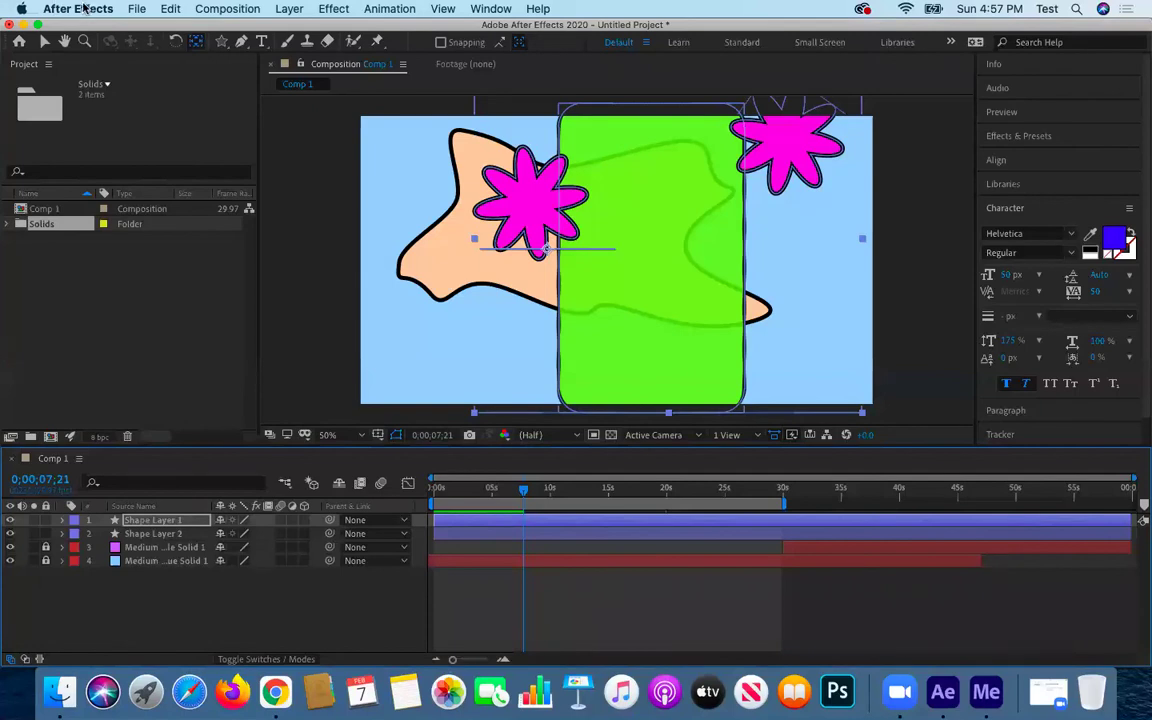
Save the project as Demo2.aep with Save As, then switch to Media Encoder
click(136, 9)
mouse_move(200, 159)
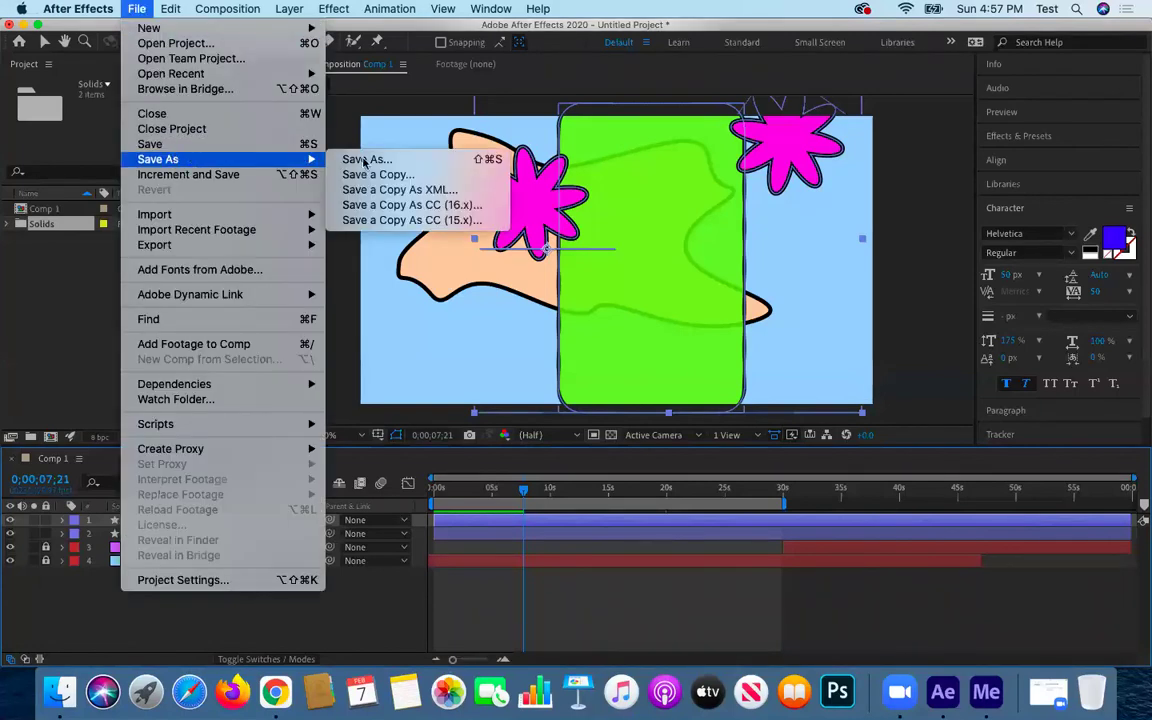
click(368, 160)
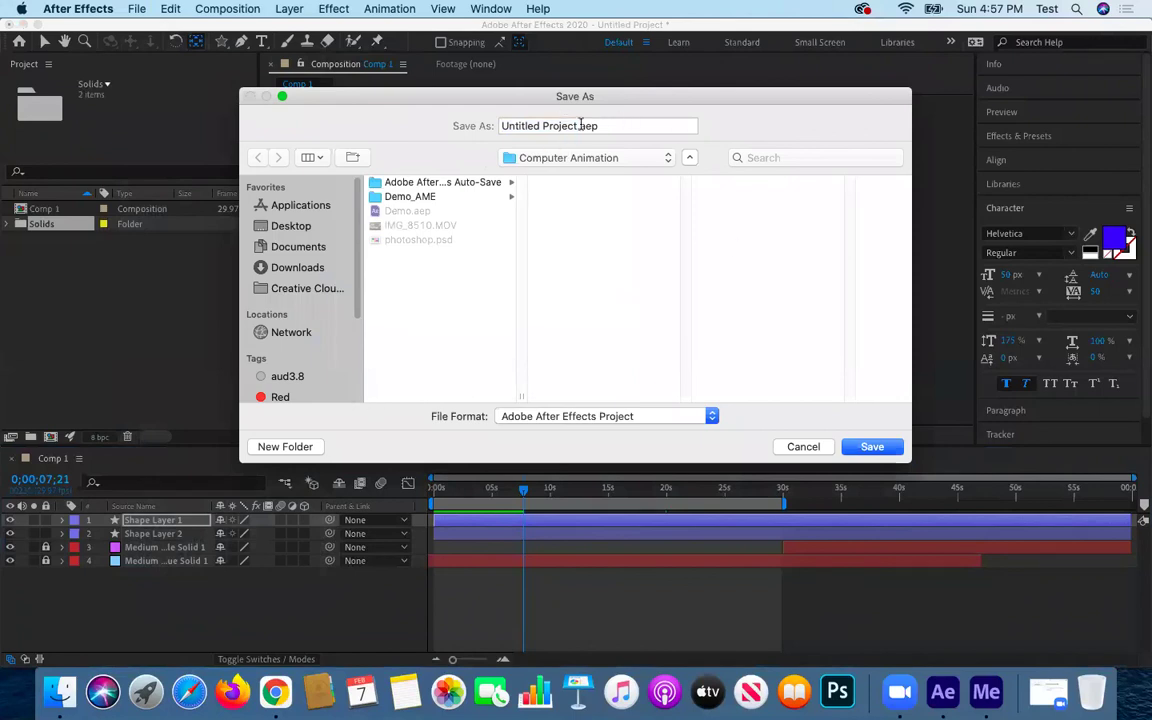
drag(578, 126, 450, 133)
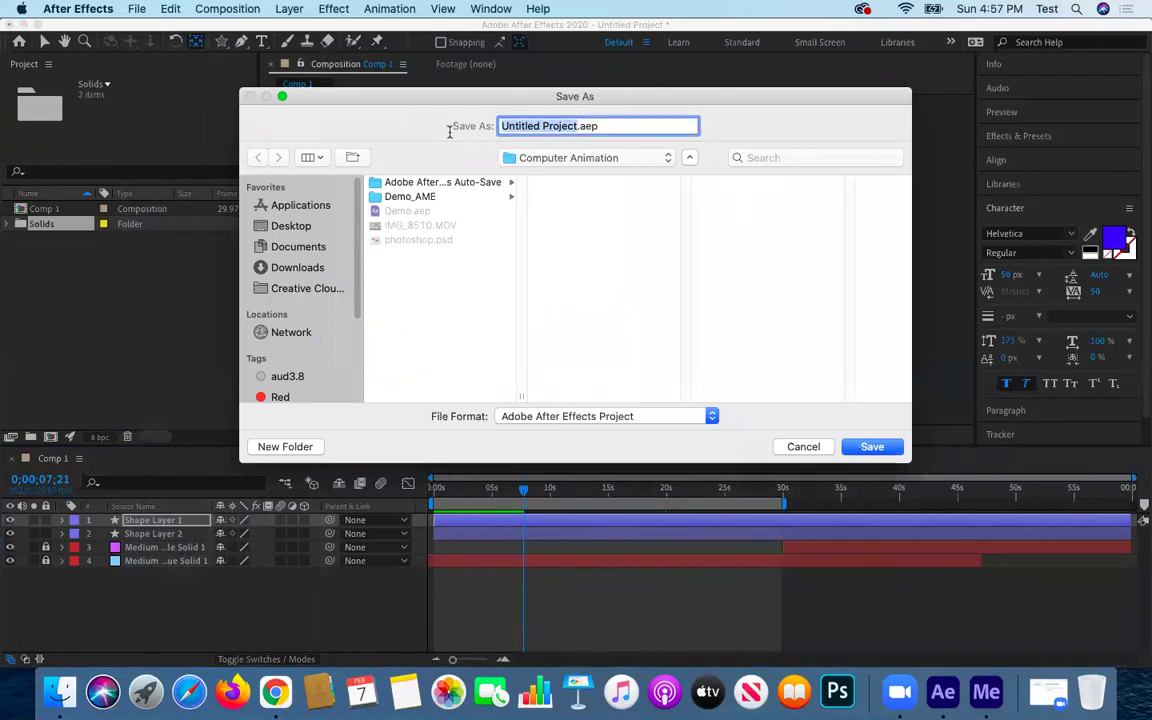
text(Demo2)
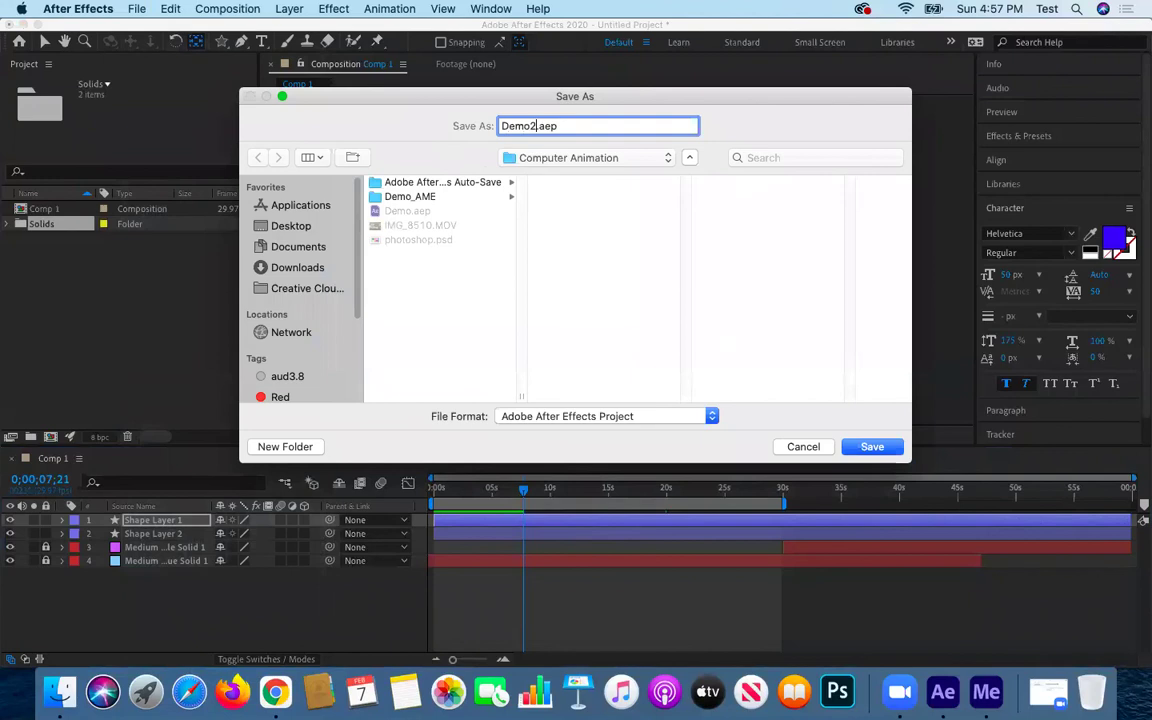
key(Return)
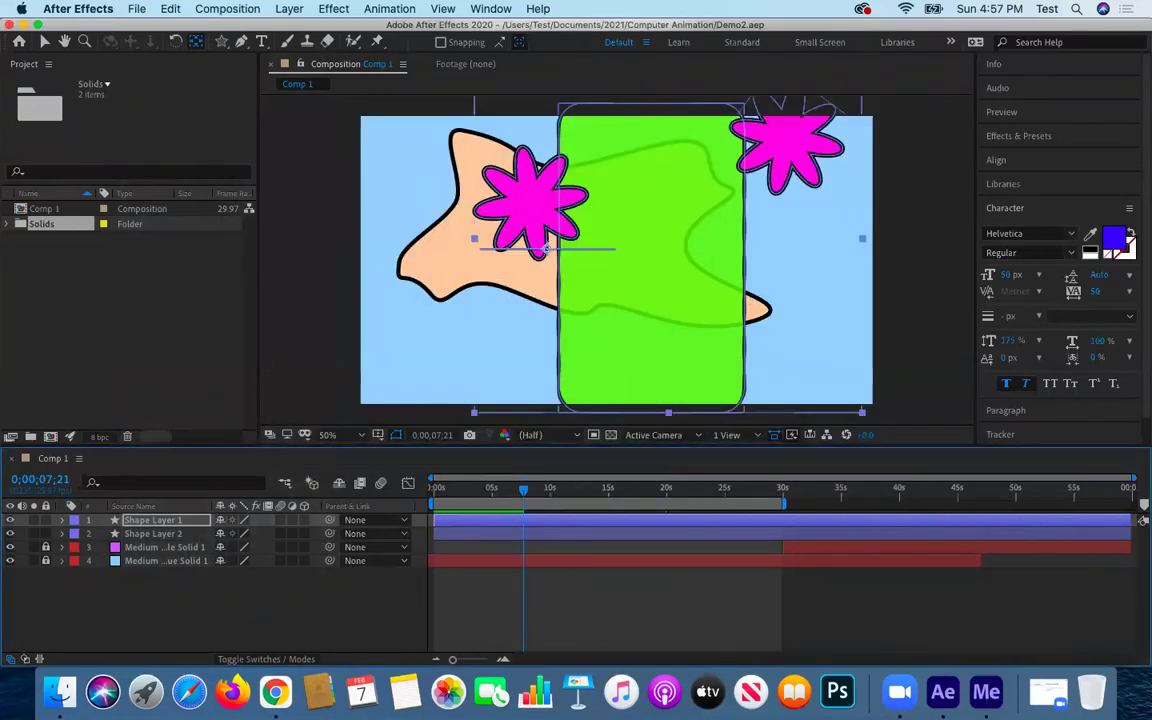
click(986, 692)
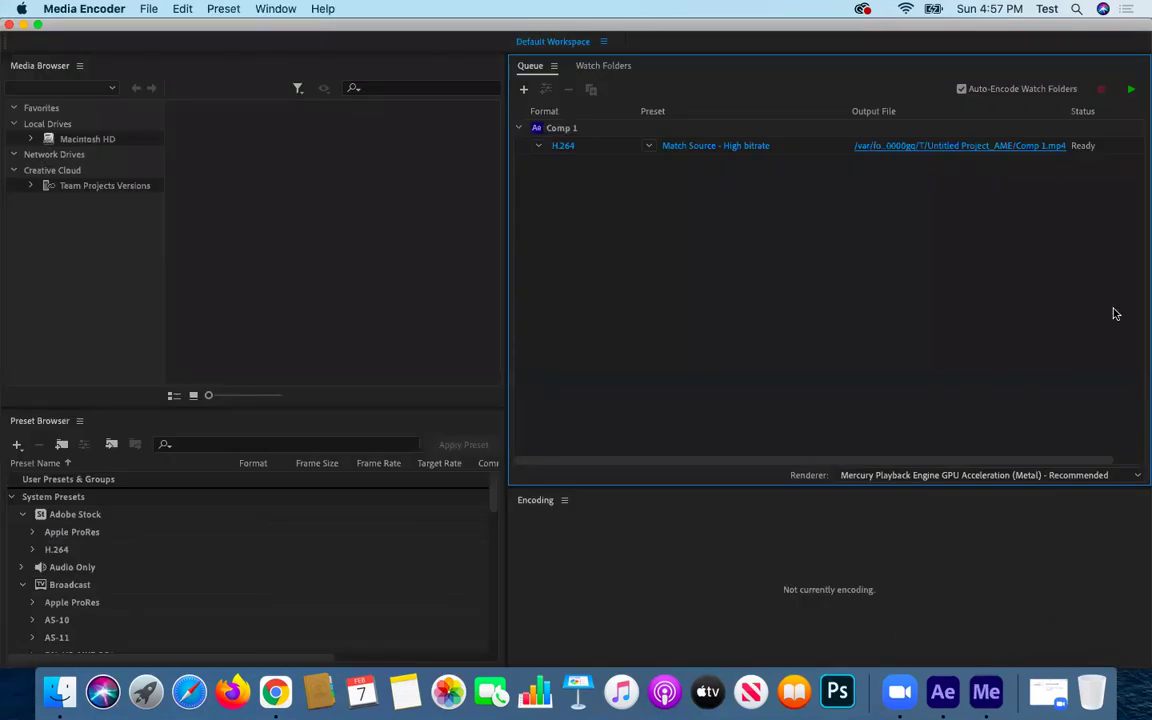
Open and dismiss the context menu of the queued Comp 1 item
right_click(972, 147)
key(Down)
key(Down)
key(Up)
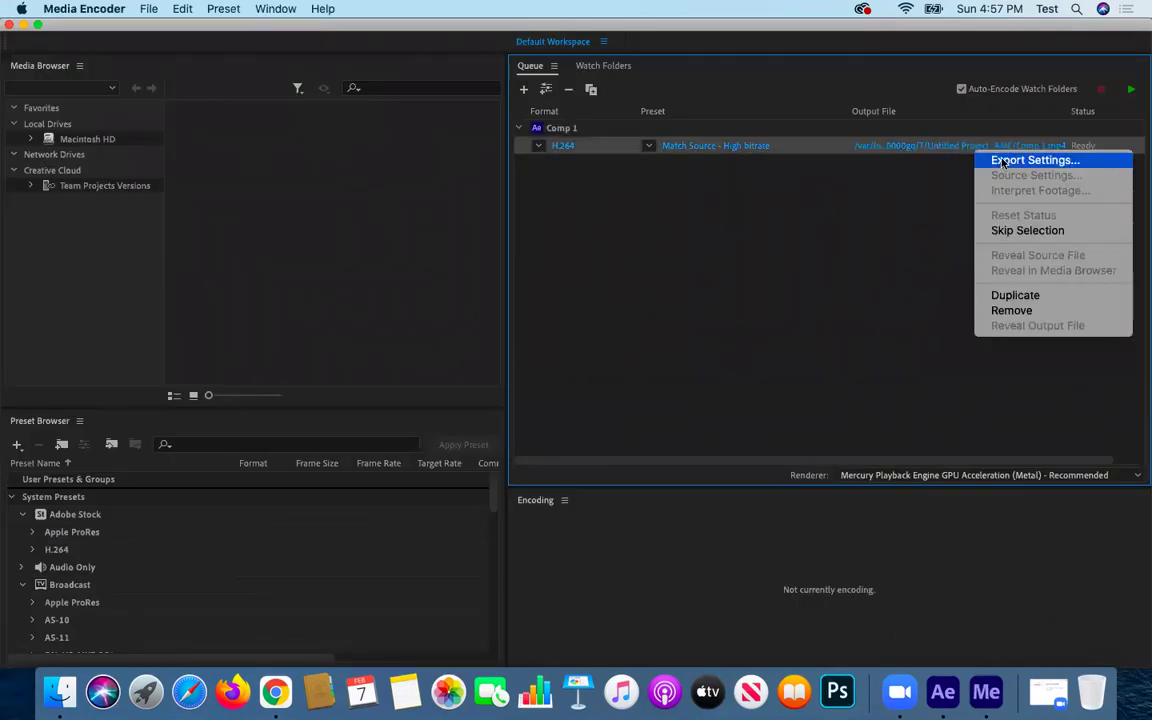
key(Escape)
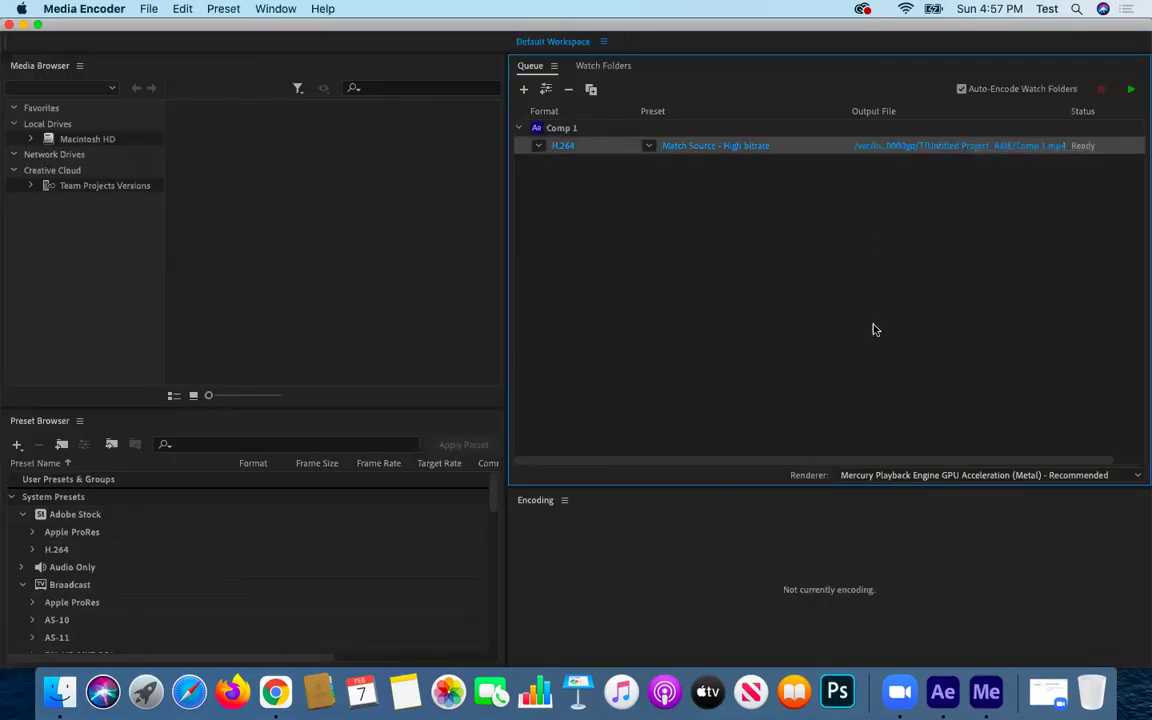
Set the output to Comp2.mp4 in Computer Animation > Demo_AME and start rendering the queue
click(900, 147)
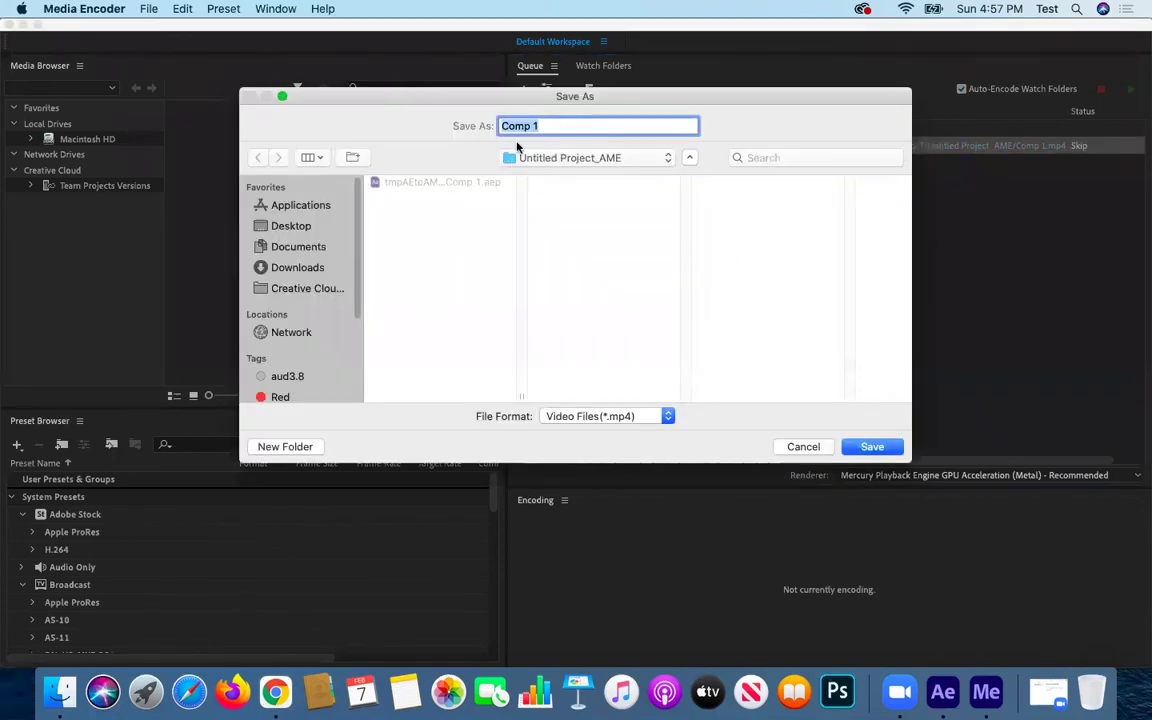
click(607, 158)
click(607, 162)
click(594, 157)
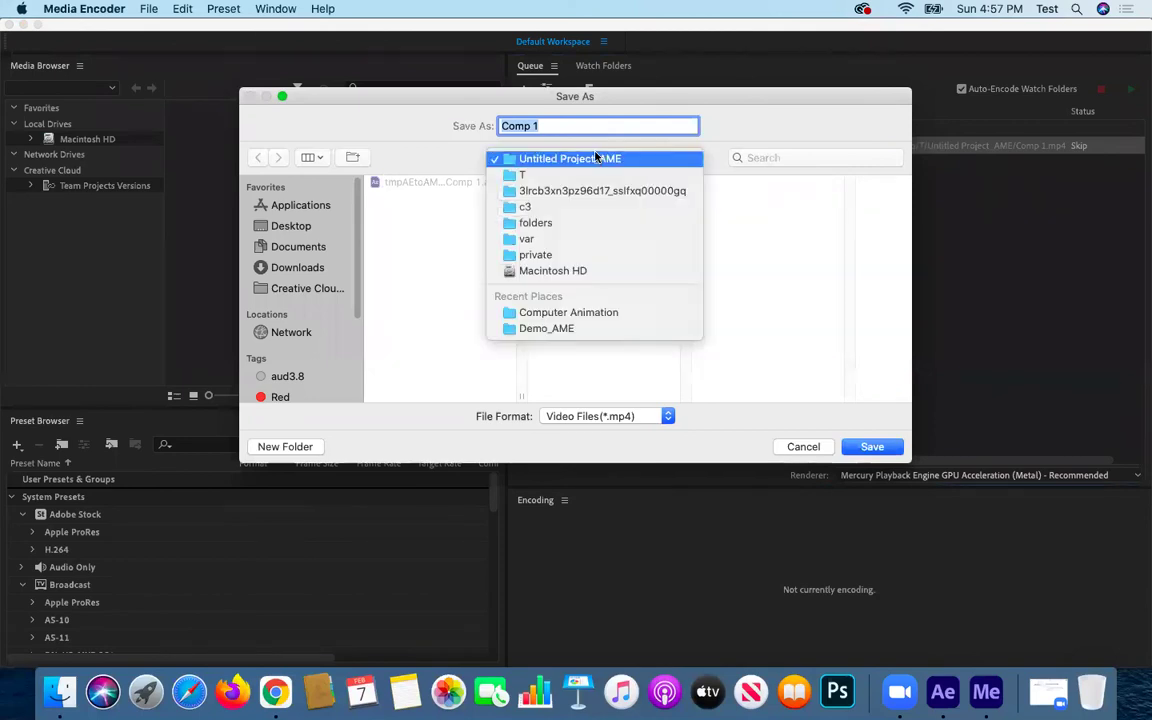
click(564, 313)
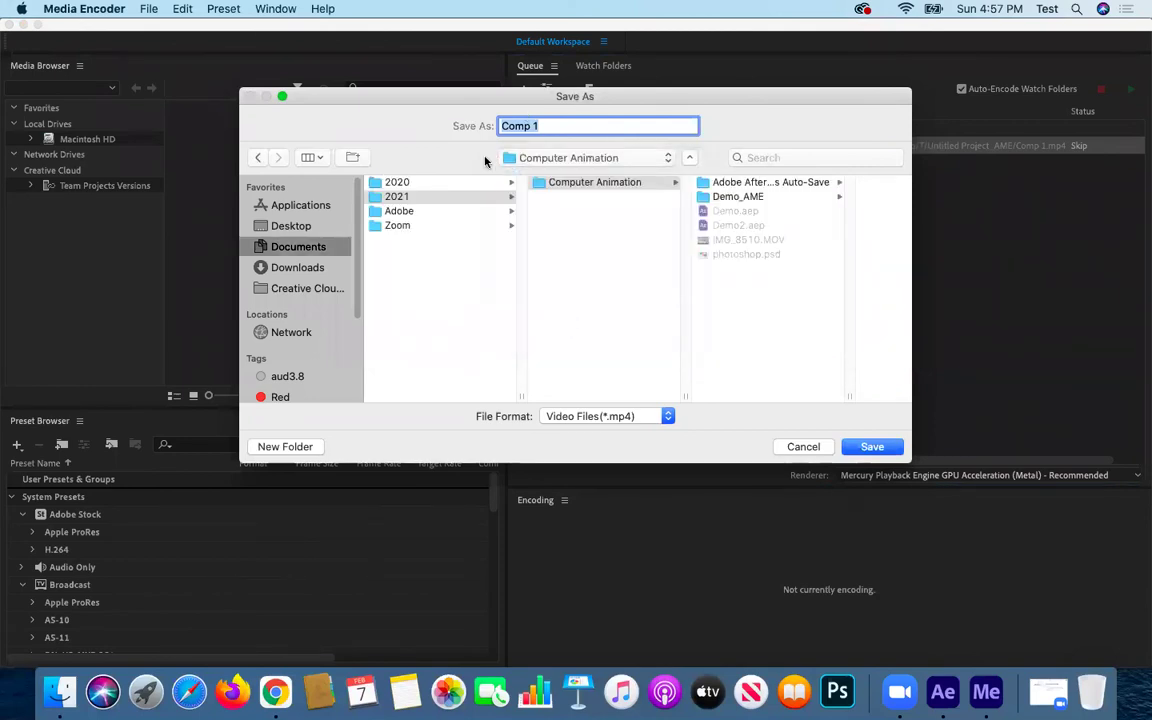
click(741, 197)
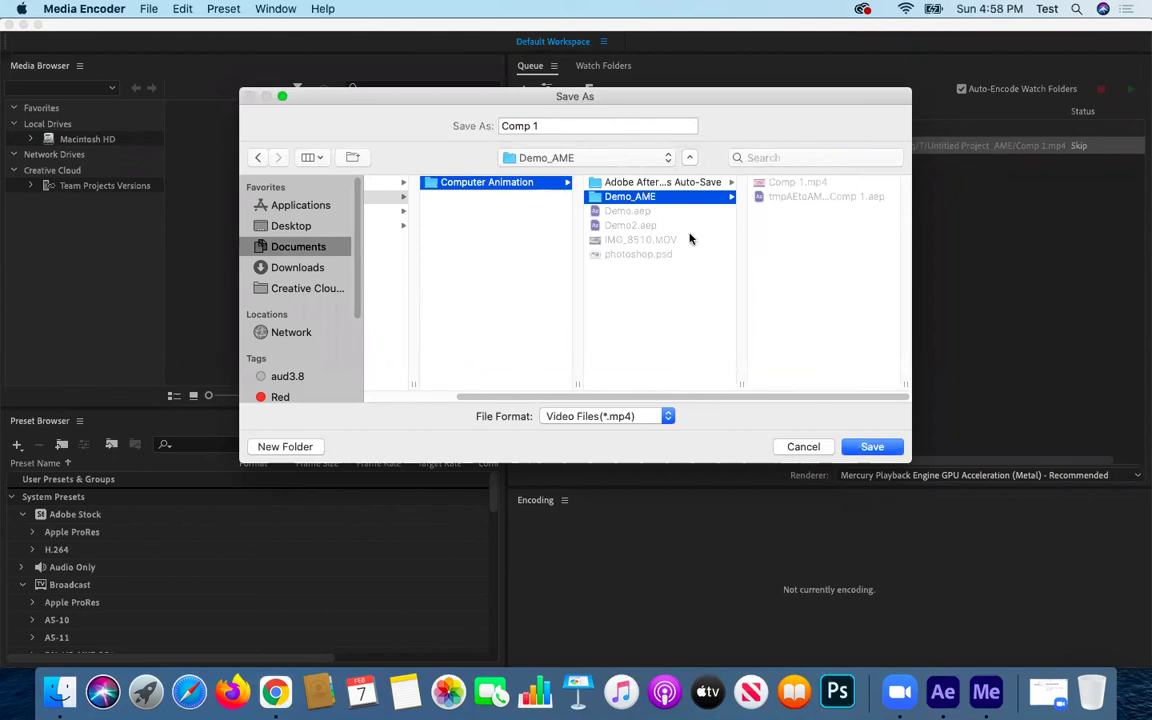
click(527, 125)
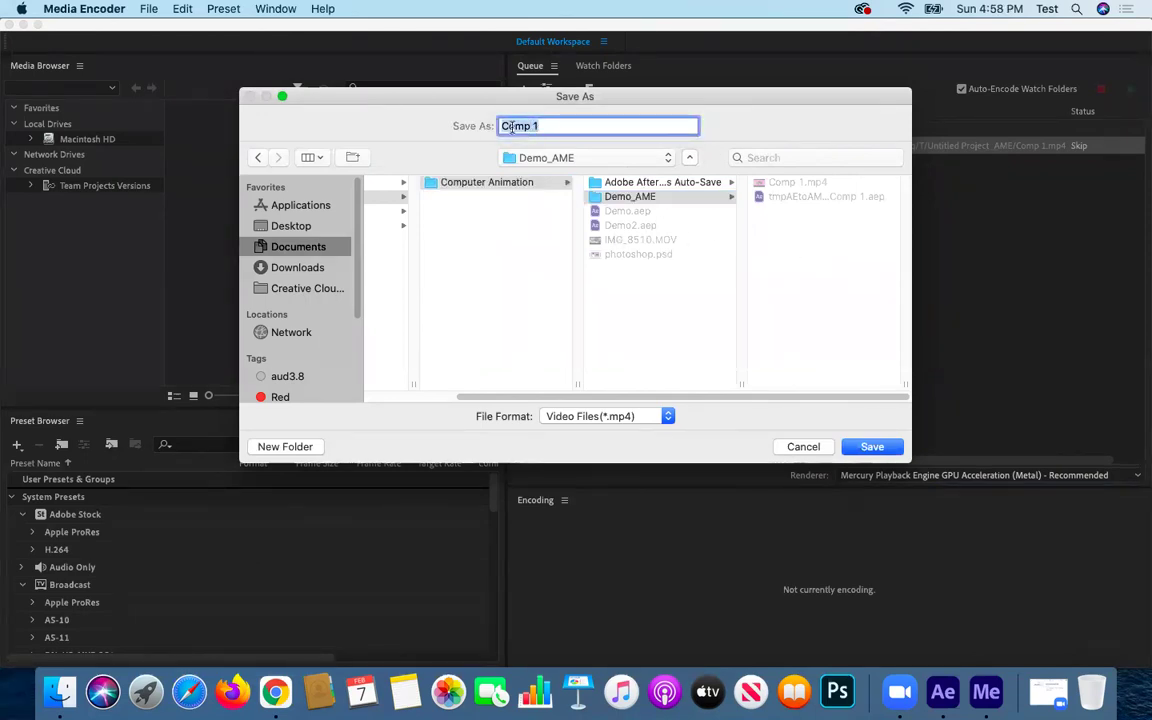
text(2)
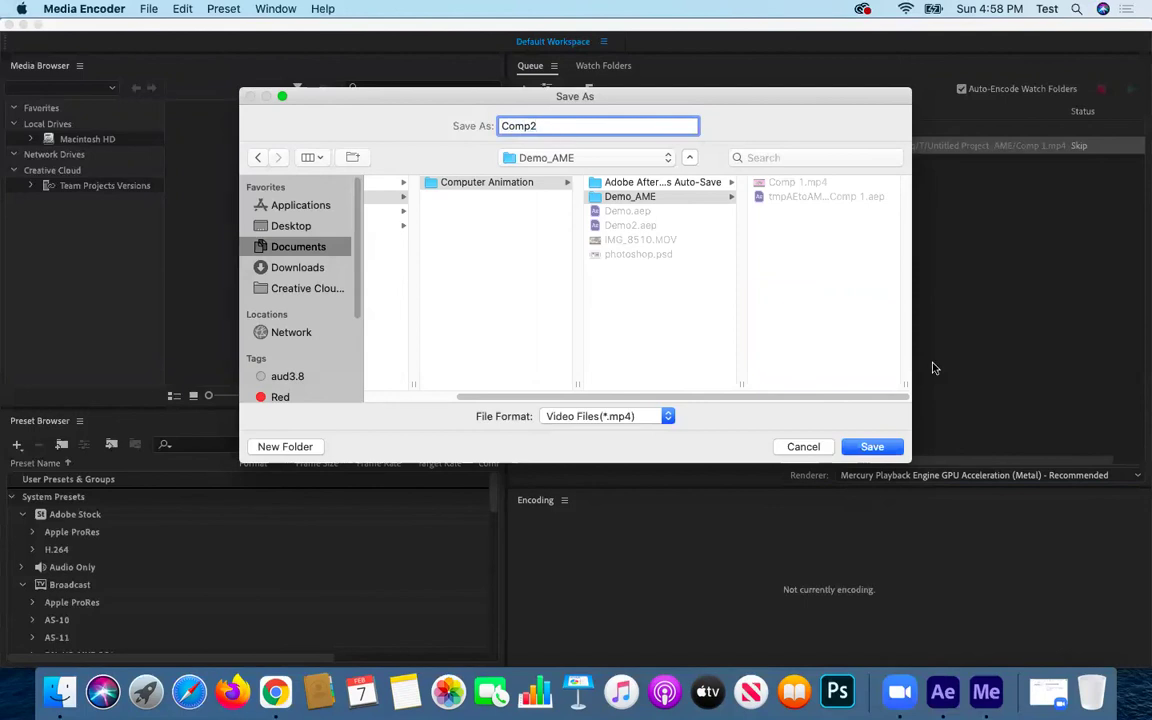
click(862, 449)
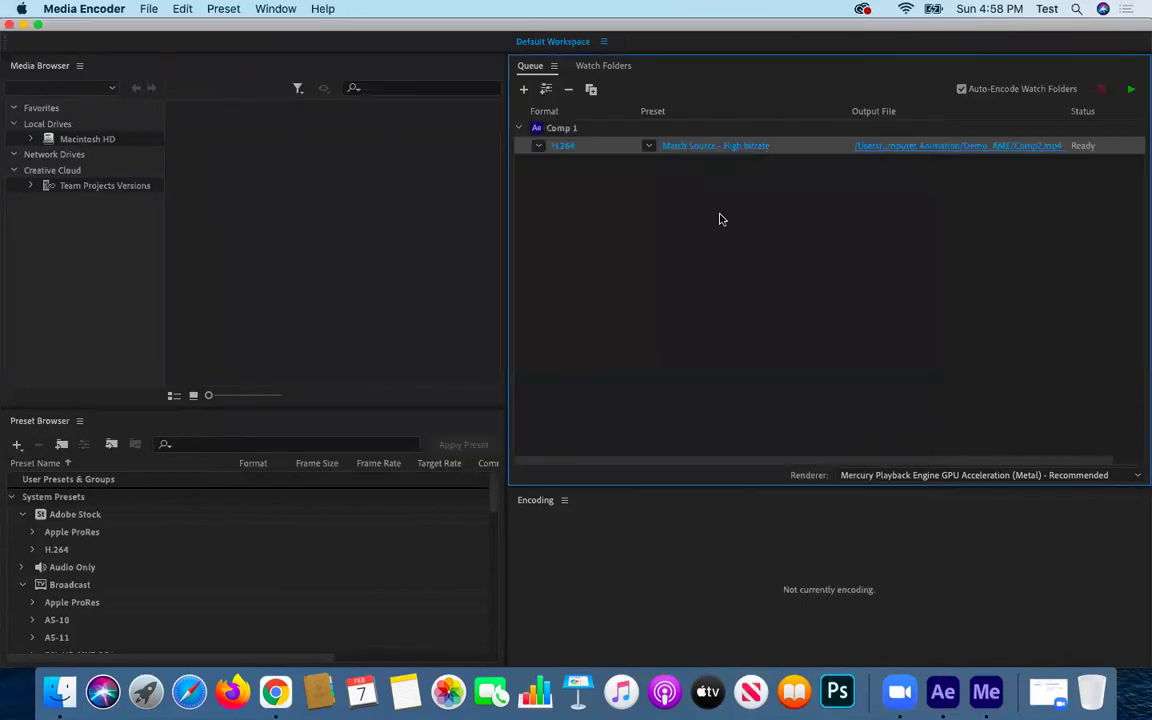
click(1131, 89)
In Finder, open Comp2.mp4 from Documents > Computer Animation > Demo_AME to play it
click(59, 701)
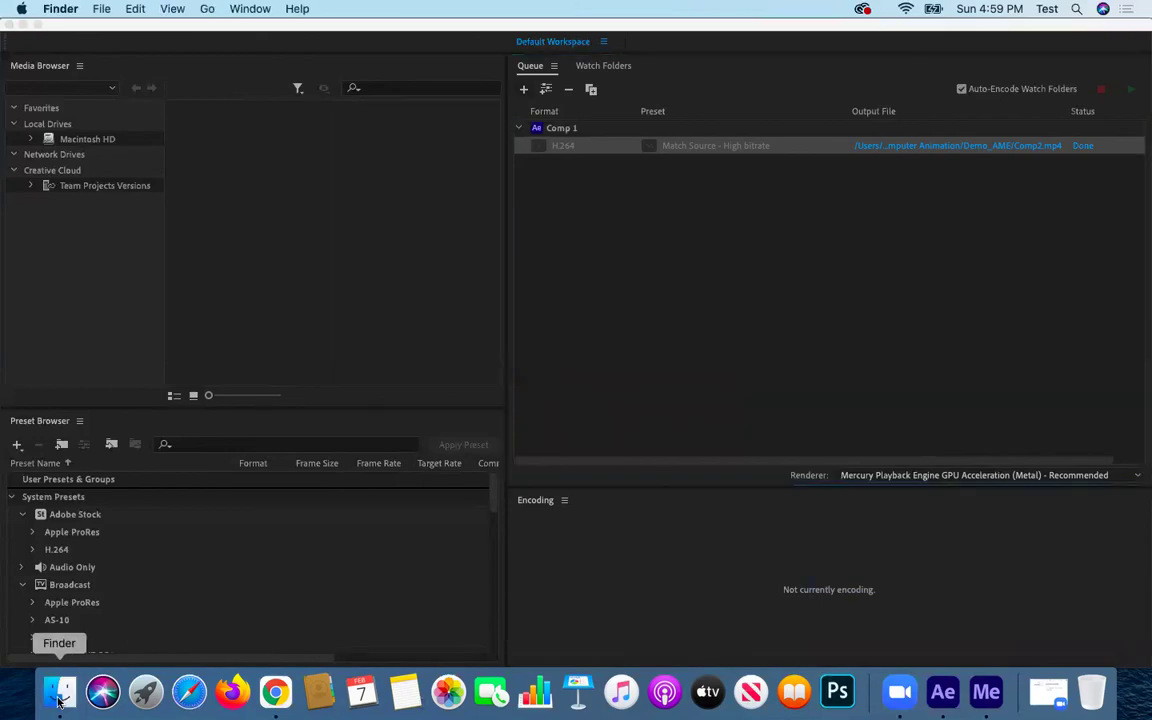
click(325, 217)
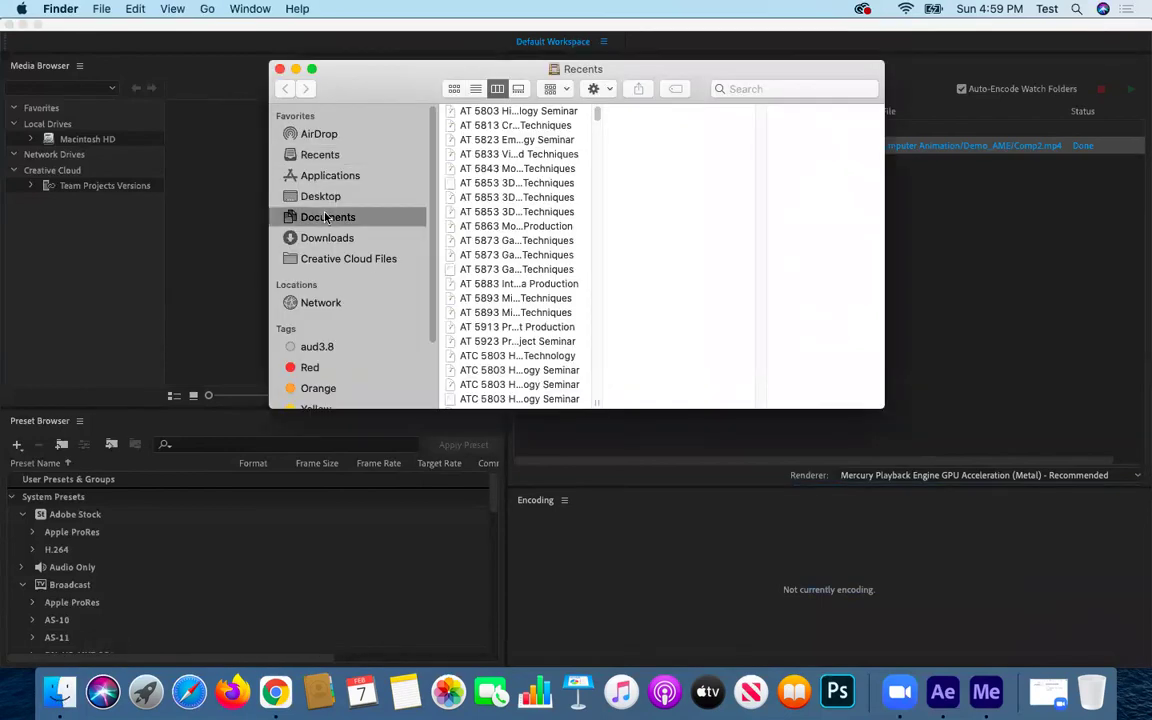
click(705, 113)
click(780, 126)
click(769, 126)
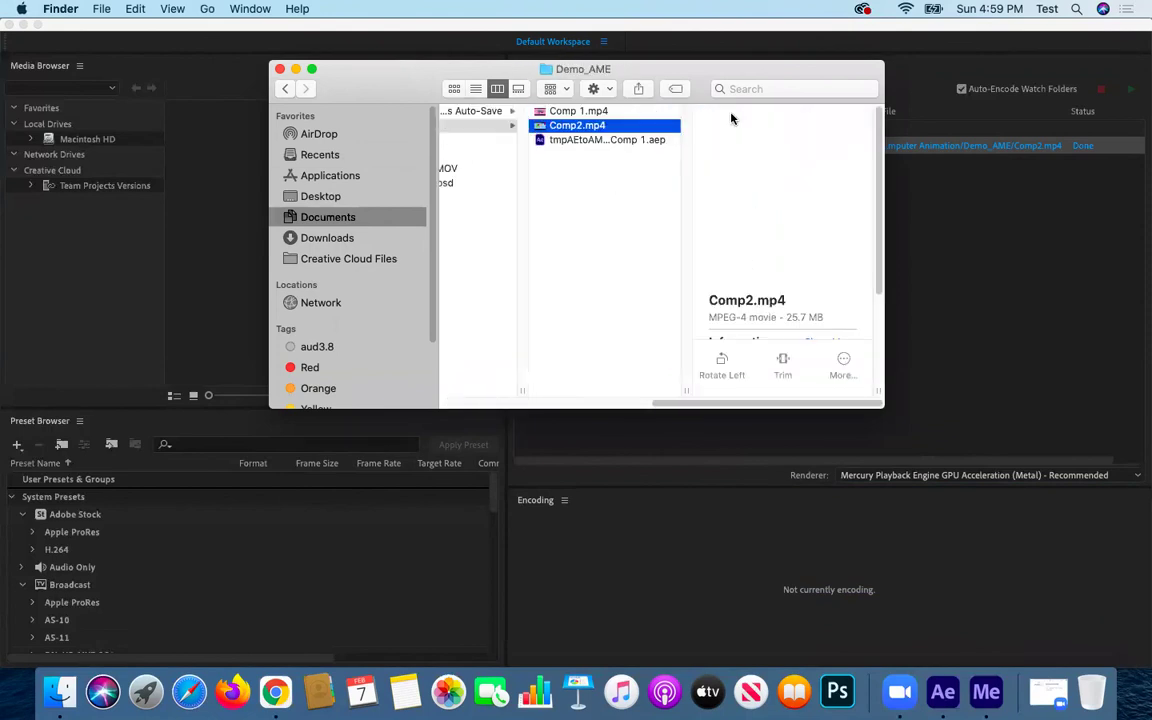
double_click(583, 127)
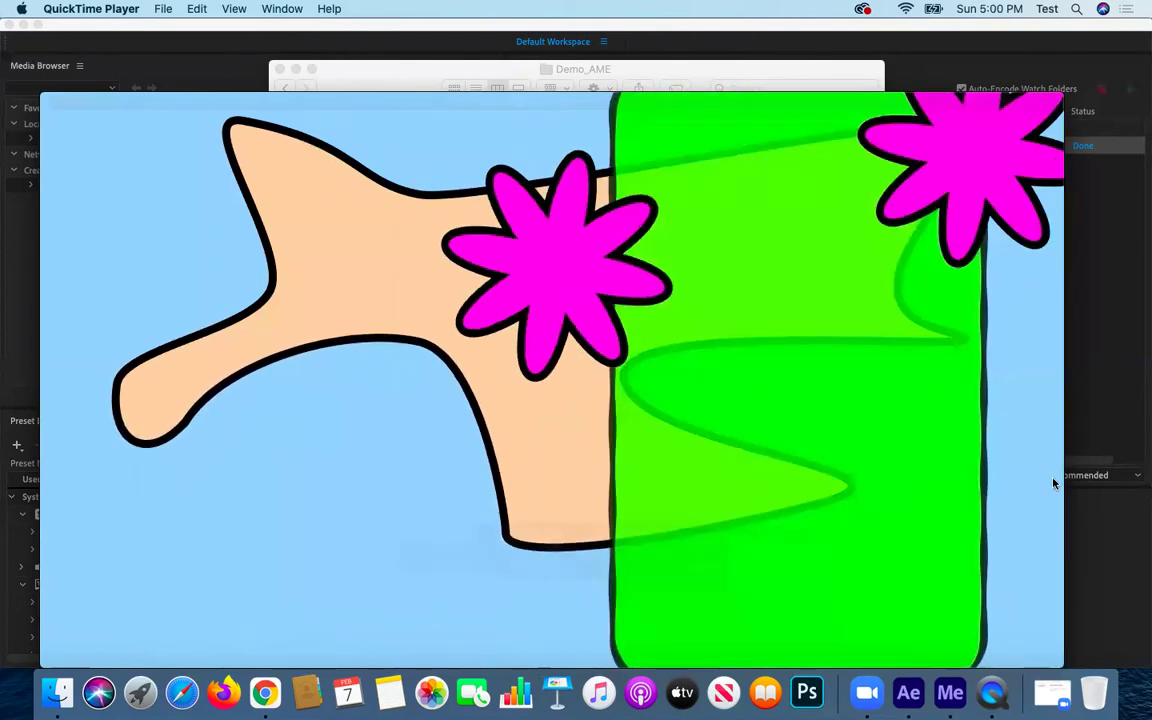
mouse_move(1052, 321)
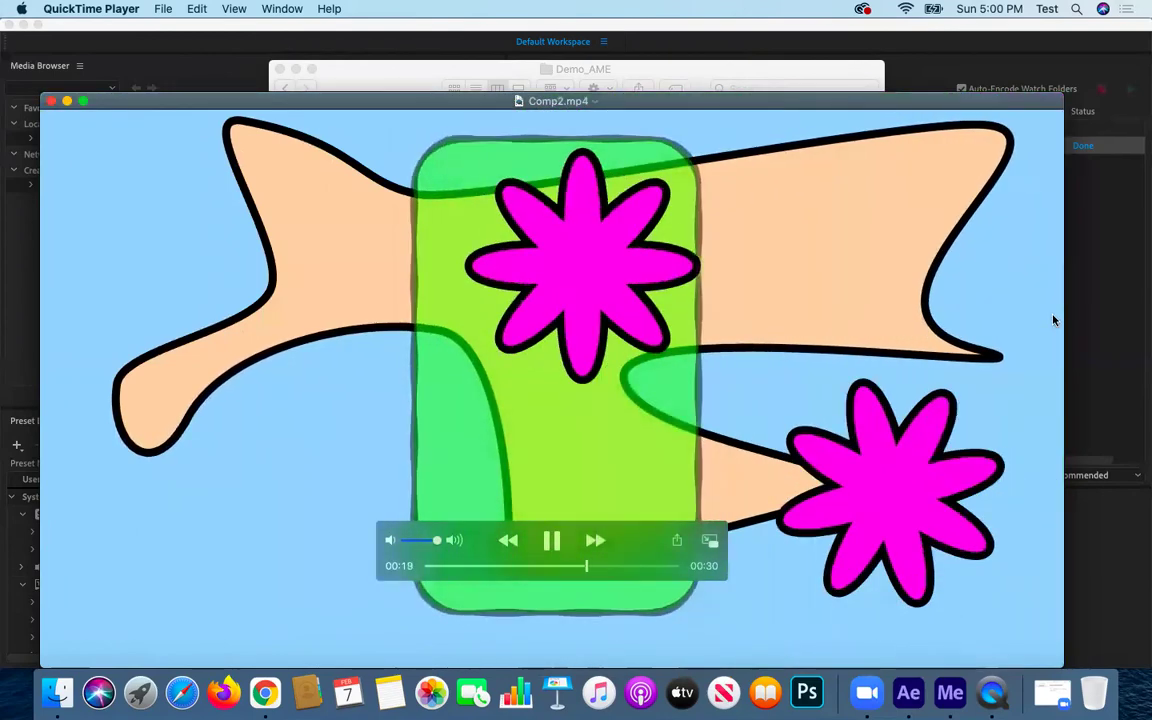